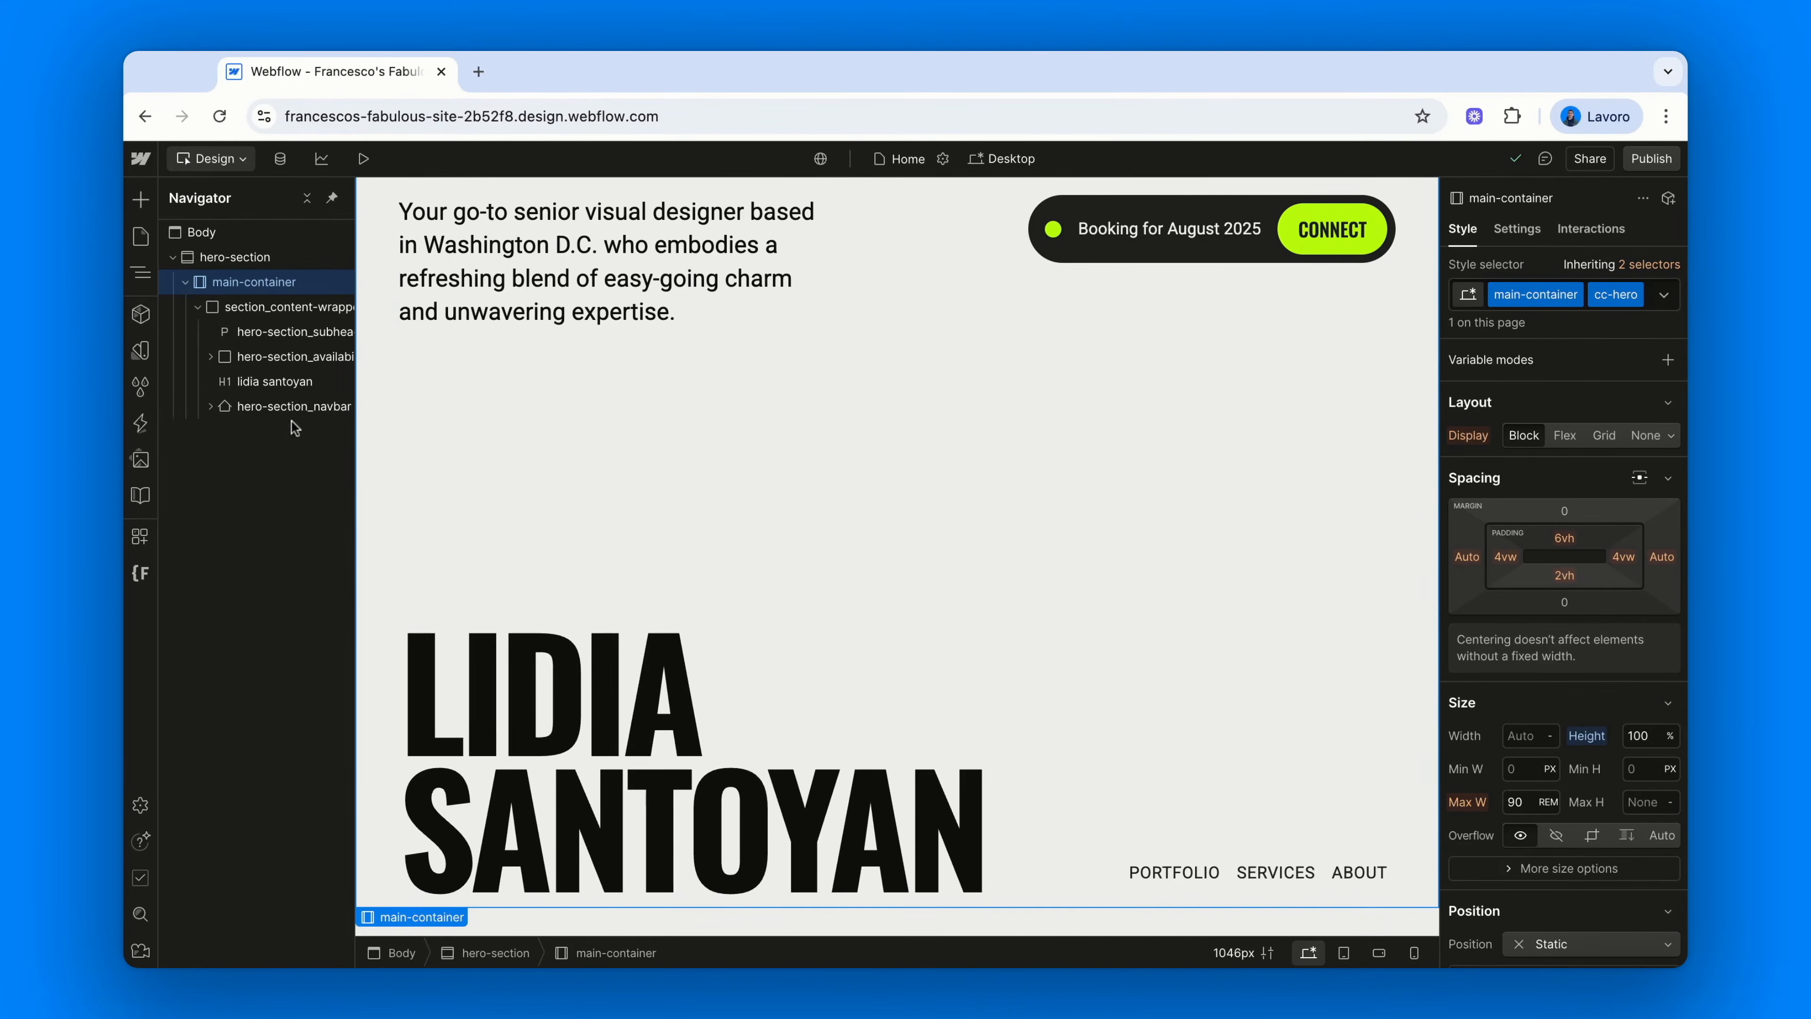
Inspect the hero section's heading, subheading, navbar and availability elements in the page structure
{"action": "left_click", "coordinate": [276, 390]}
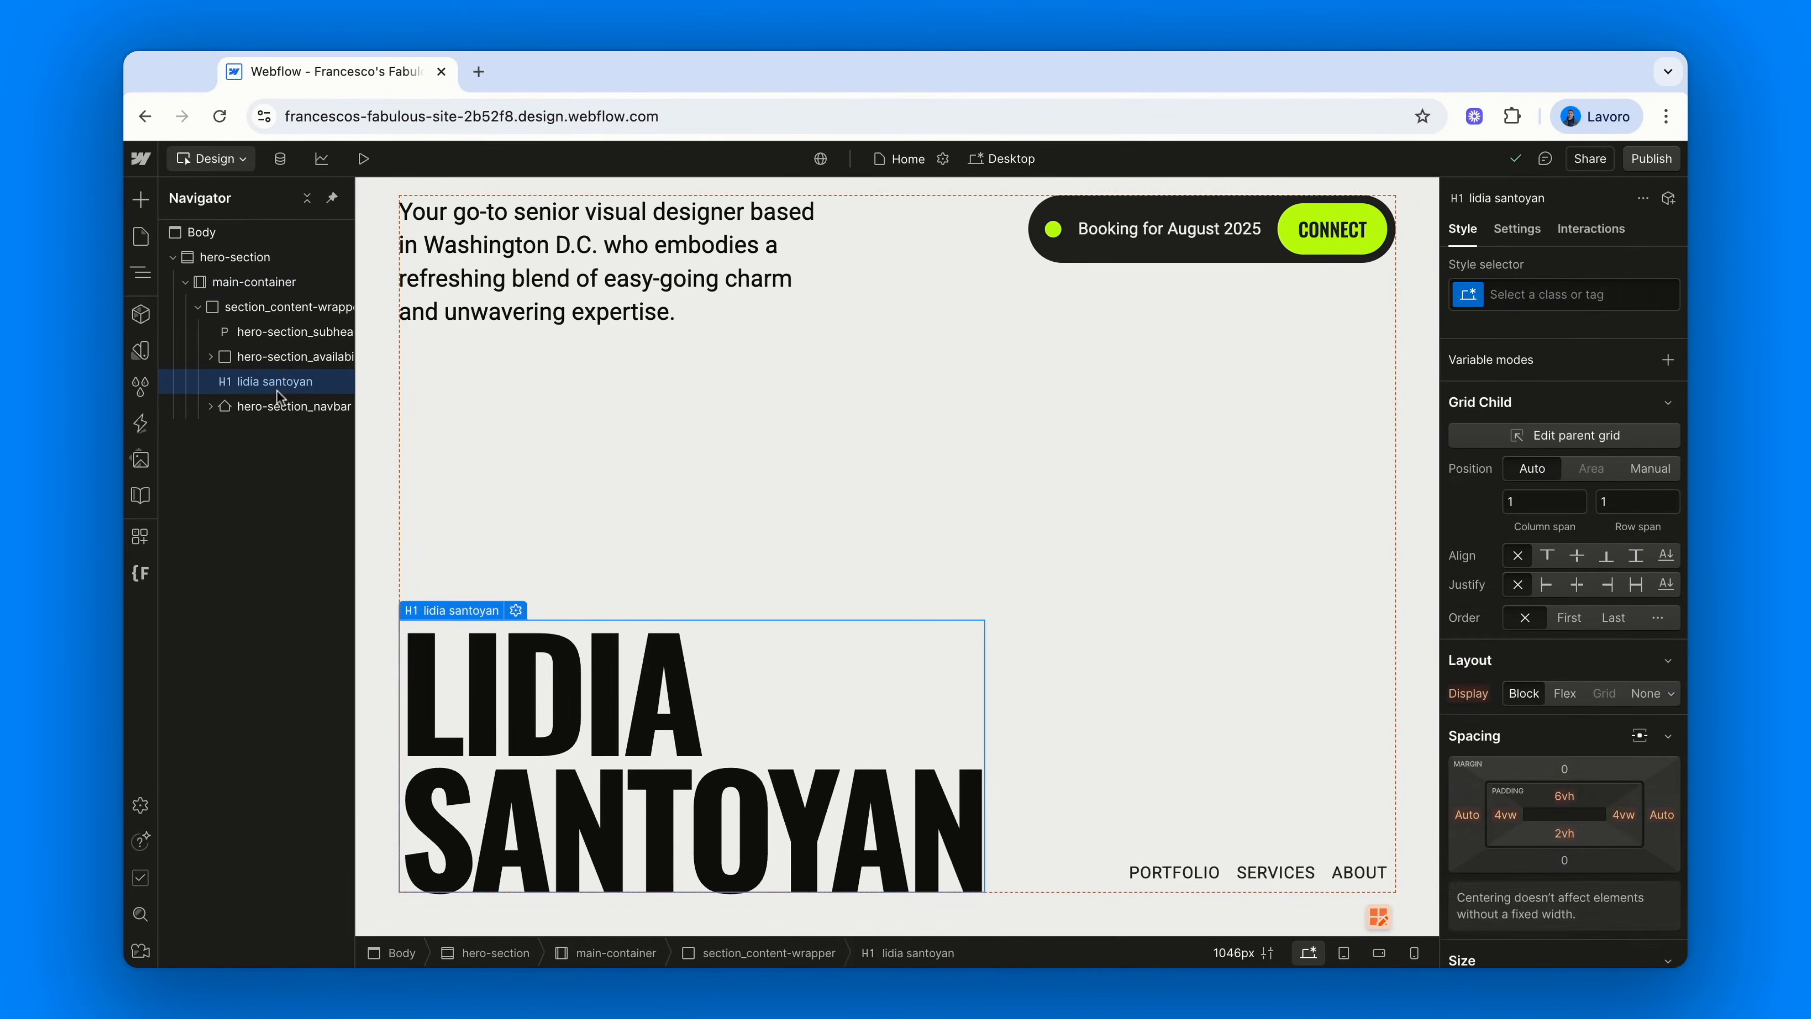
{"action": "left_click", "coordinate": [277, 332]}
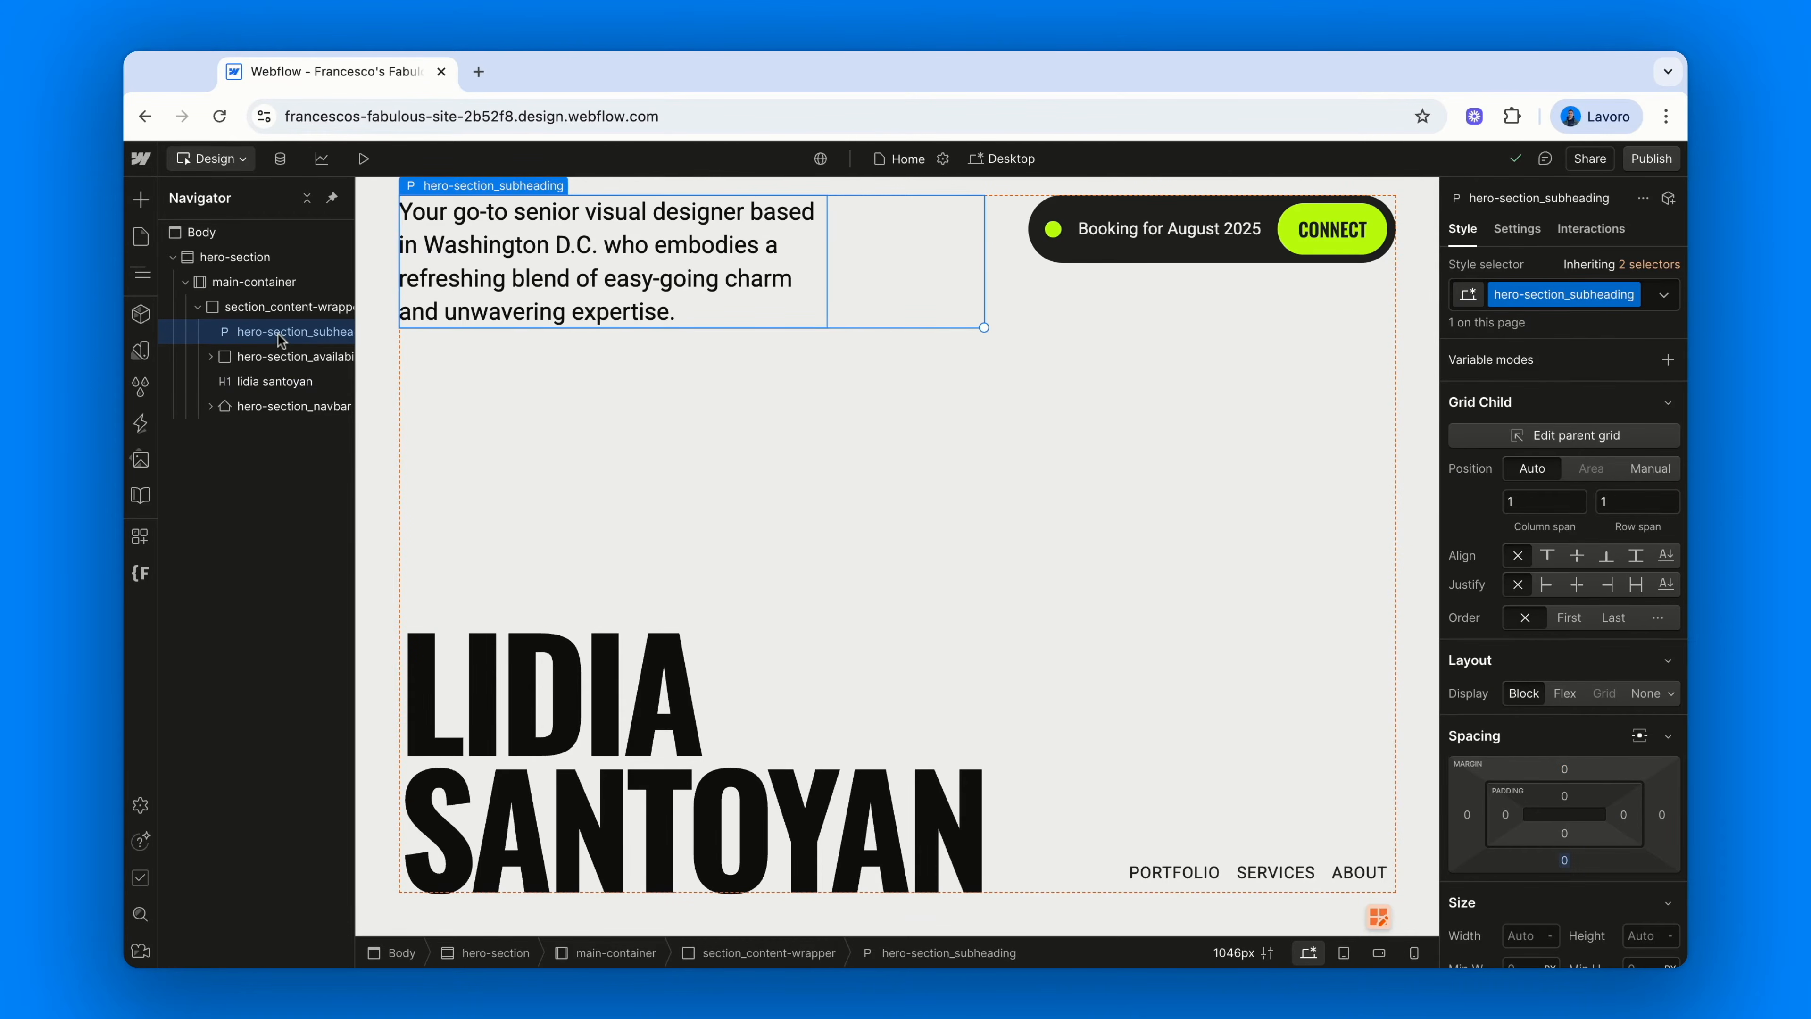
{"action": "left_click", "coordinate": [276, 407]}
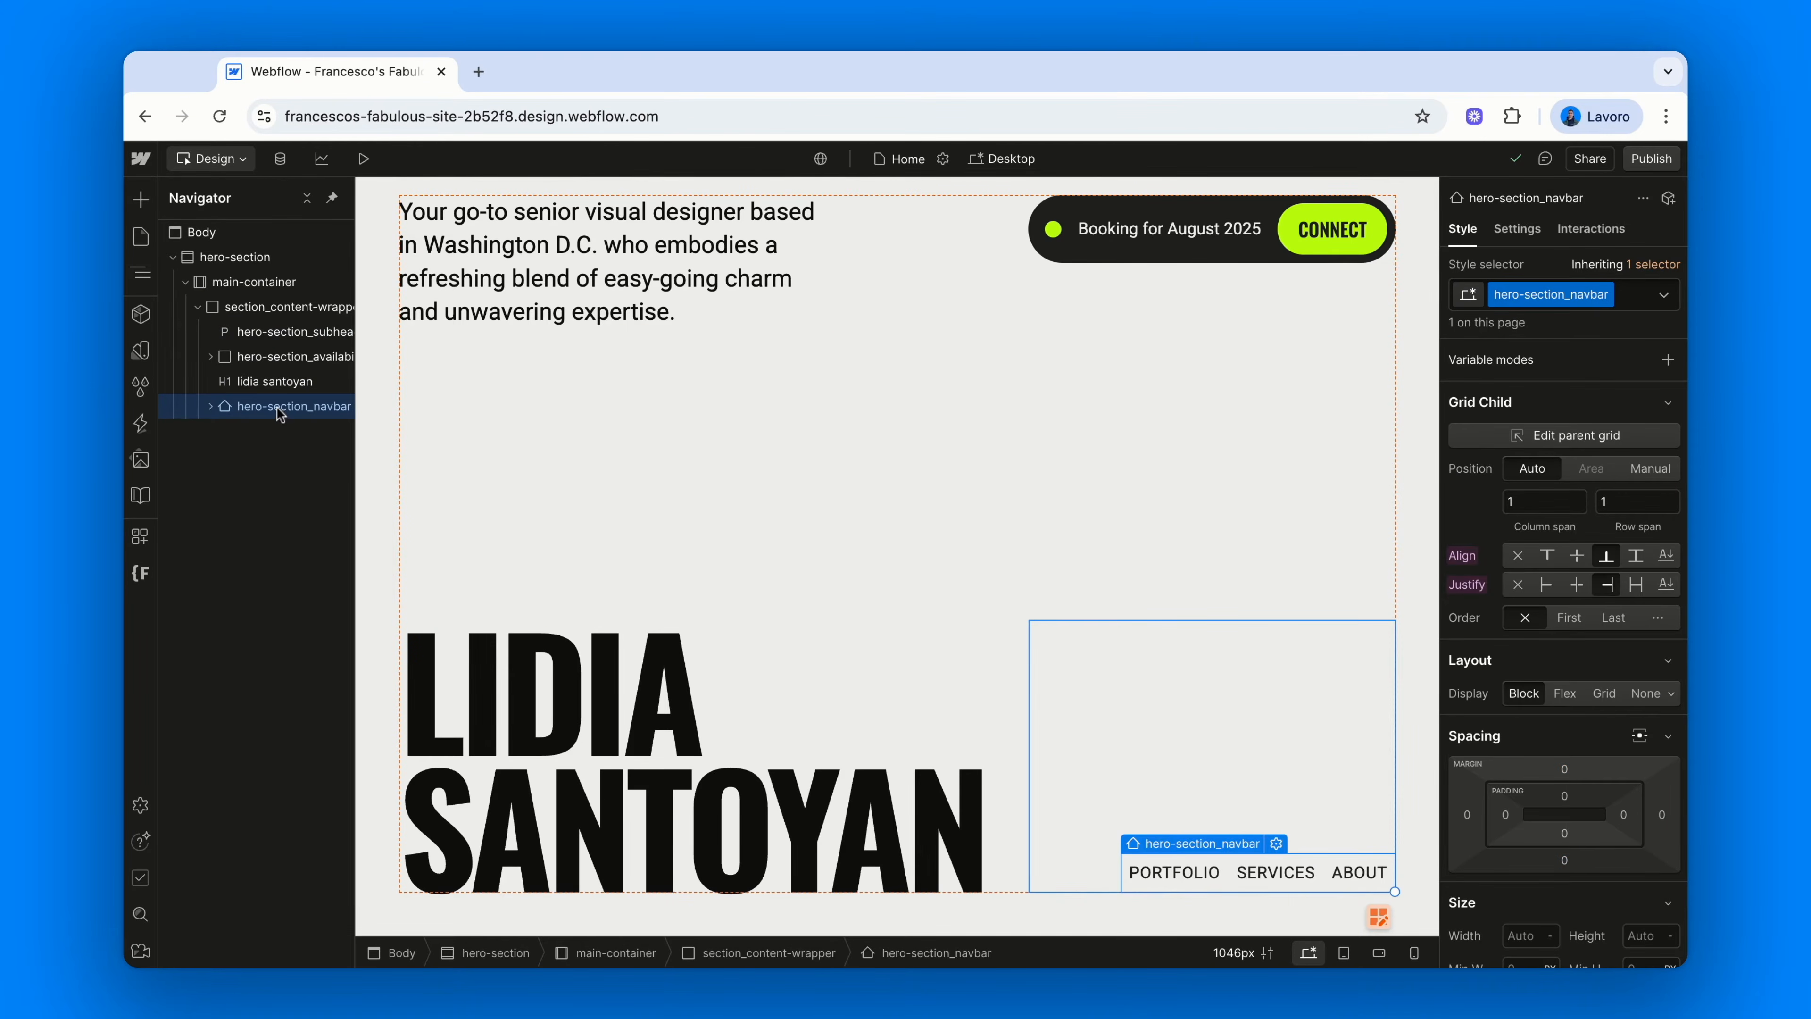
{"action": "left_click", "coordinate": [266, 358]}
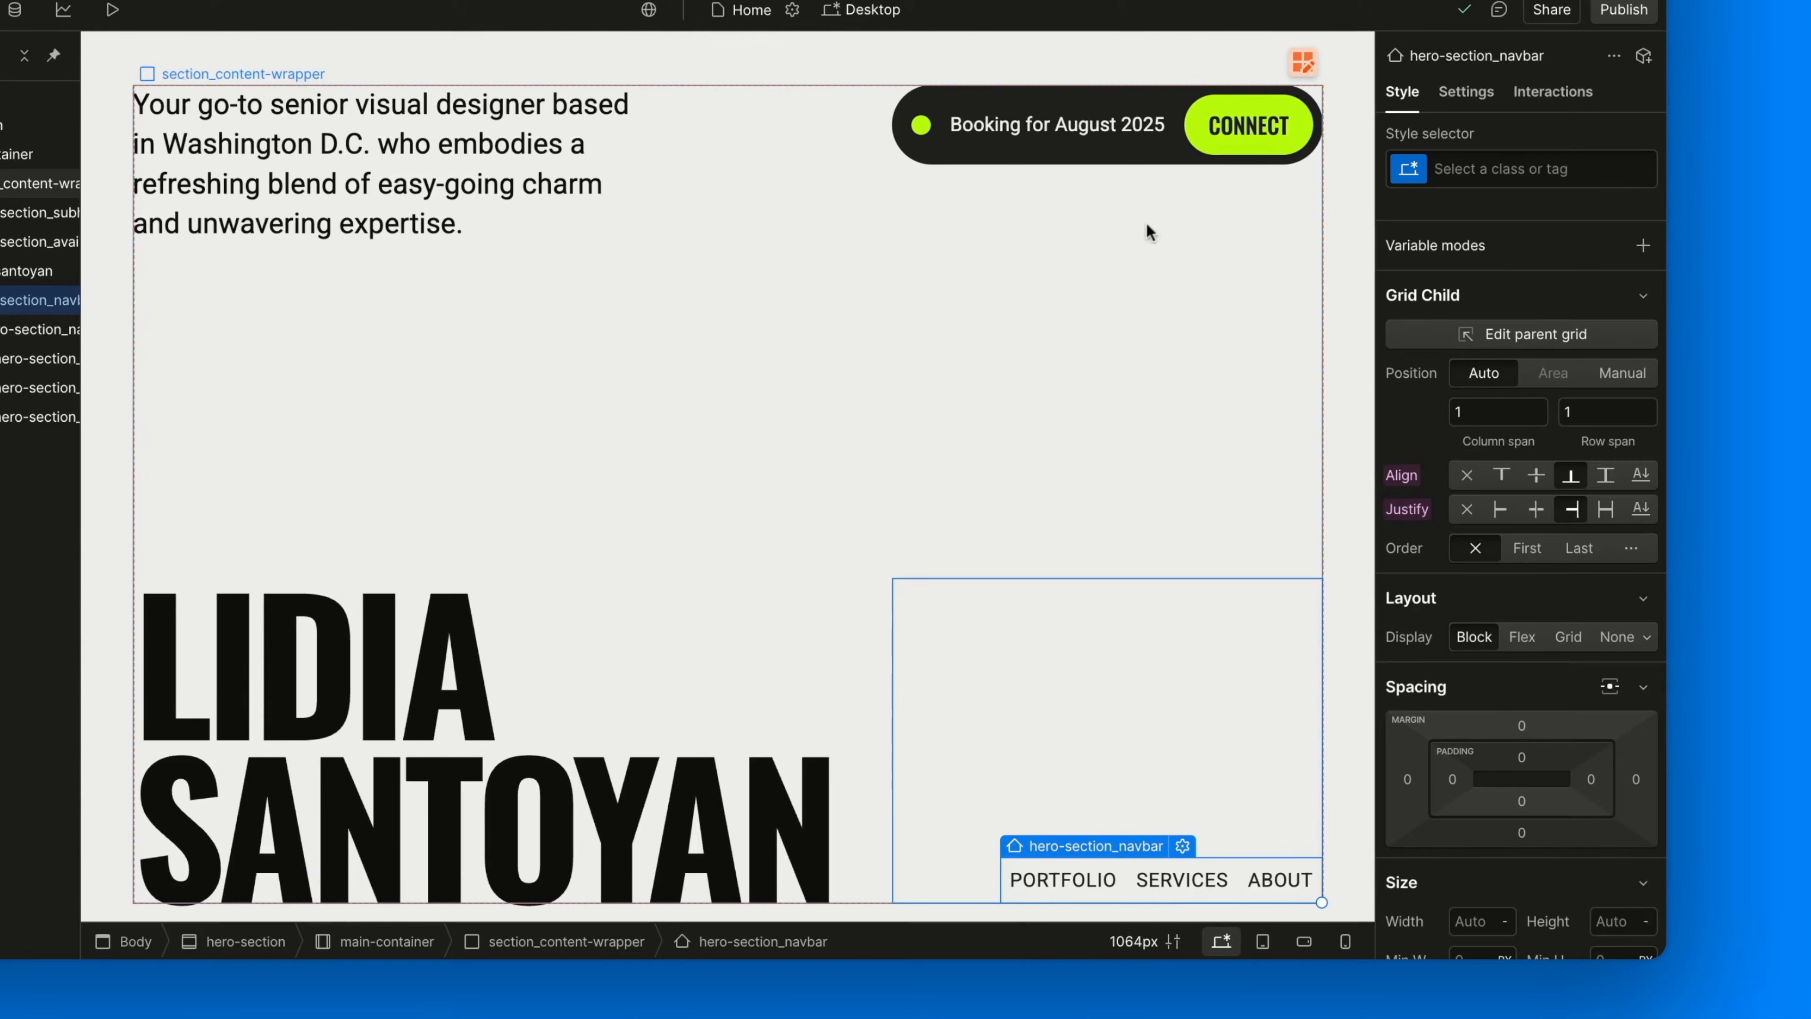
Switch the interactions version from Classic to Interactions with GSAP (new)
{"action": "left_click", "coordinate": [1545, 96]}
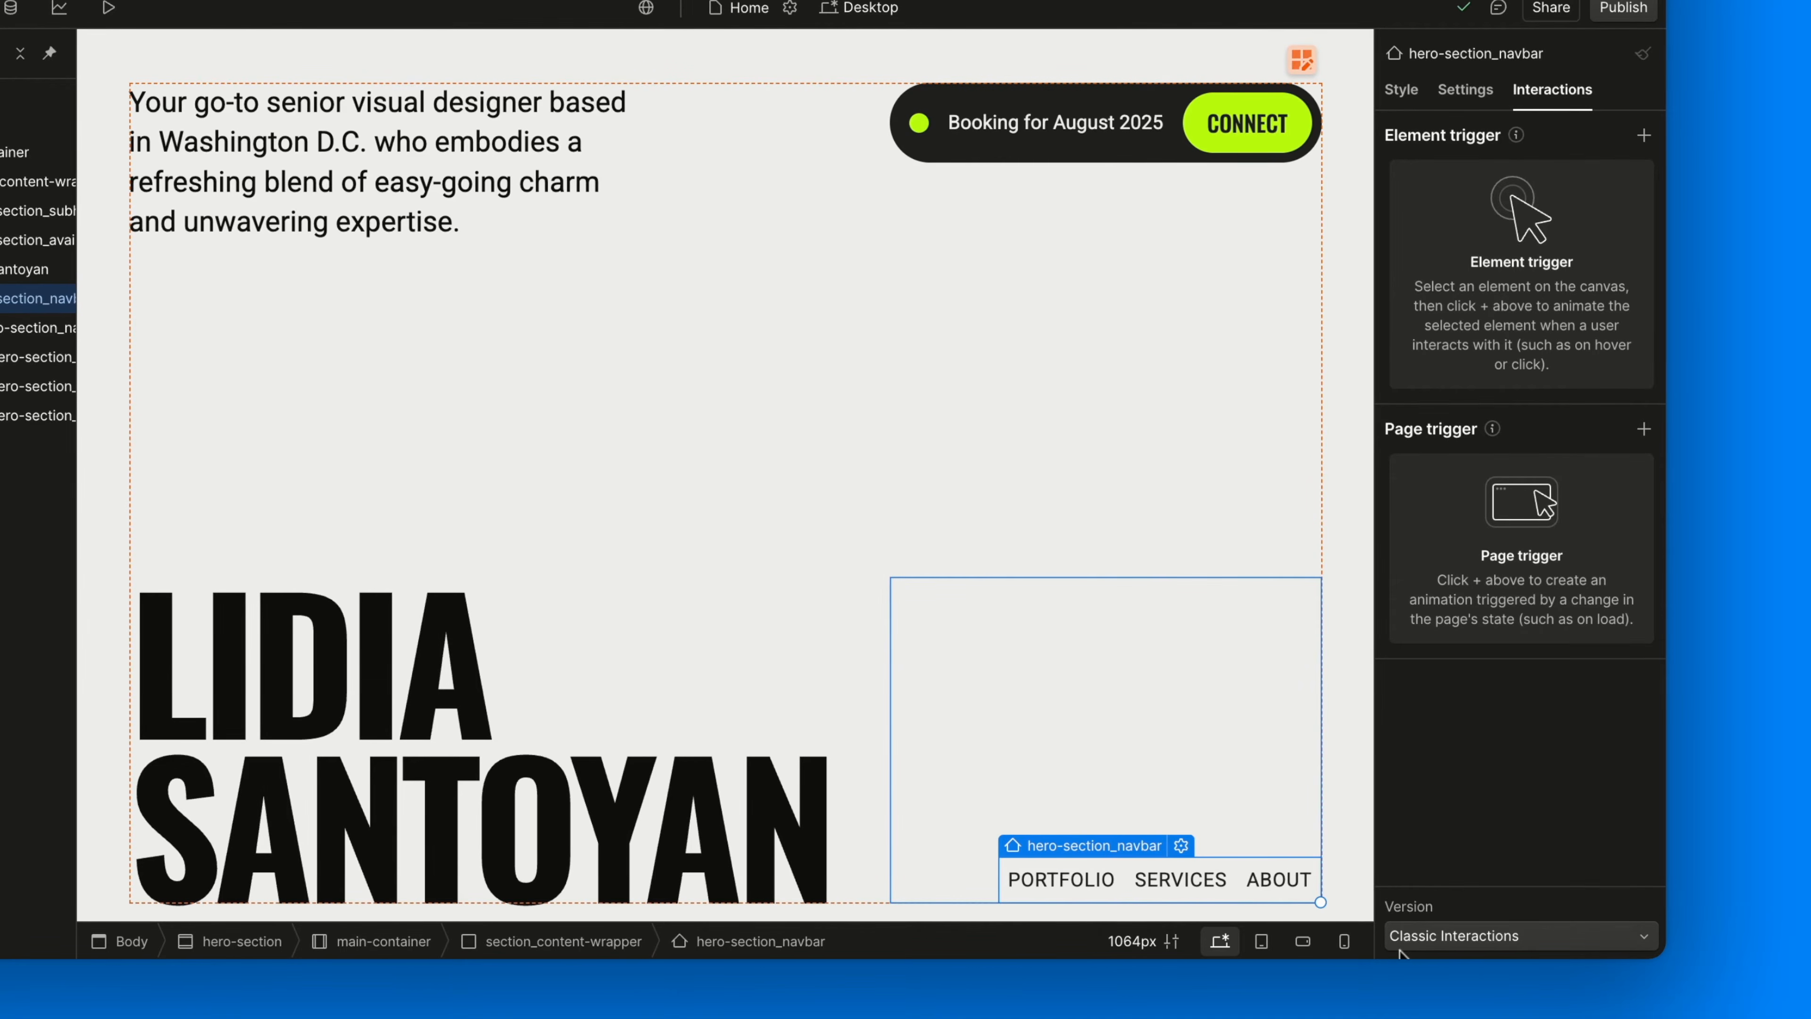
{"action": "left_click", "coordinate": [1568, 942]}
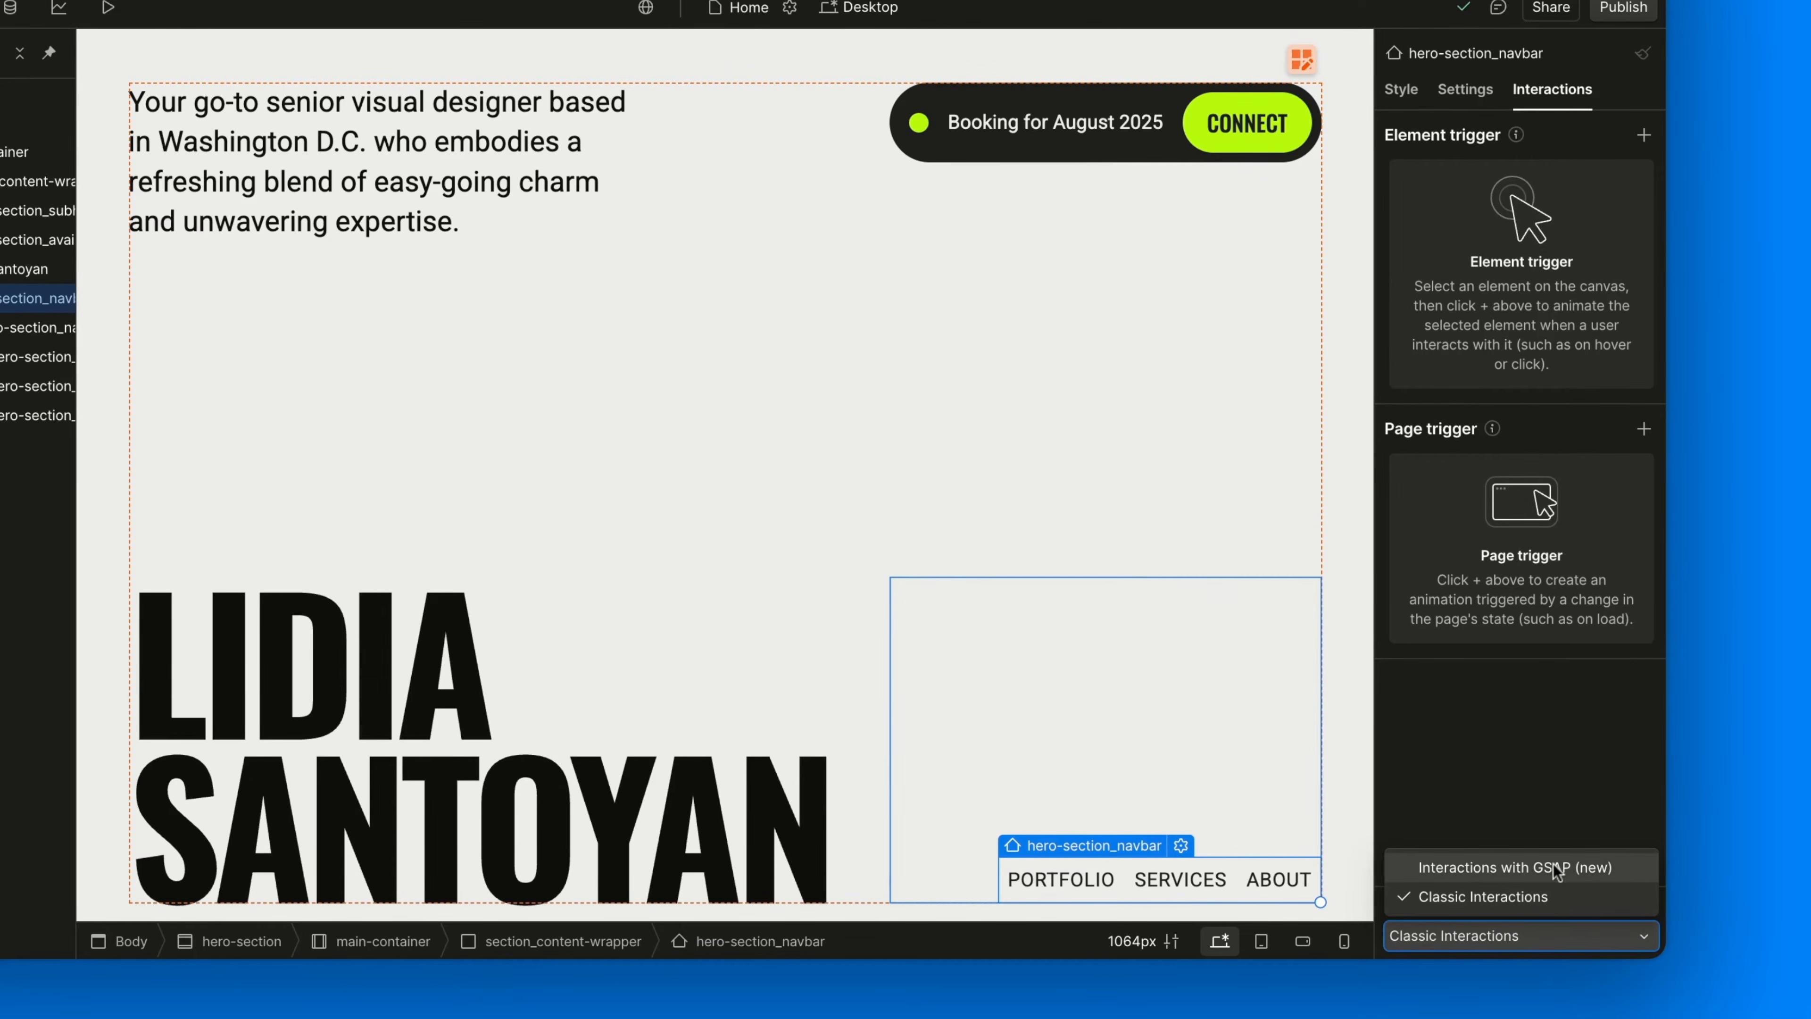
{"action": "left_click", "coordinate": [1610, 869]}
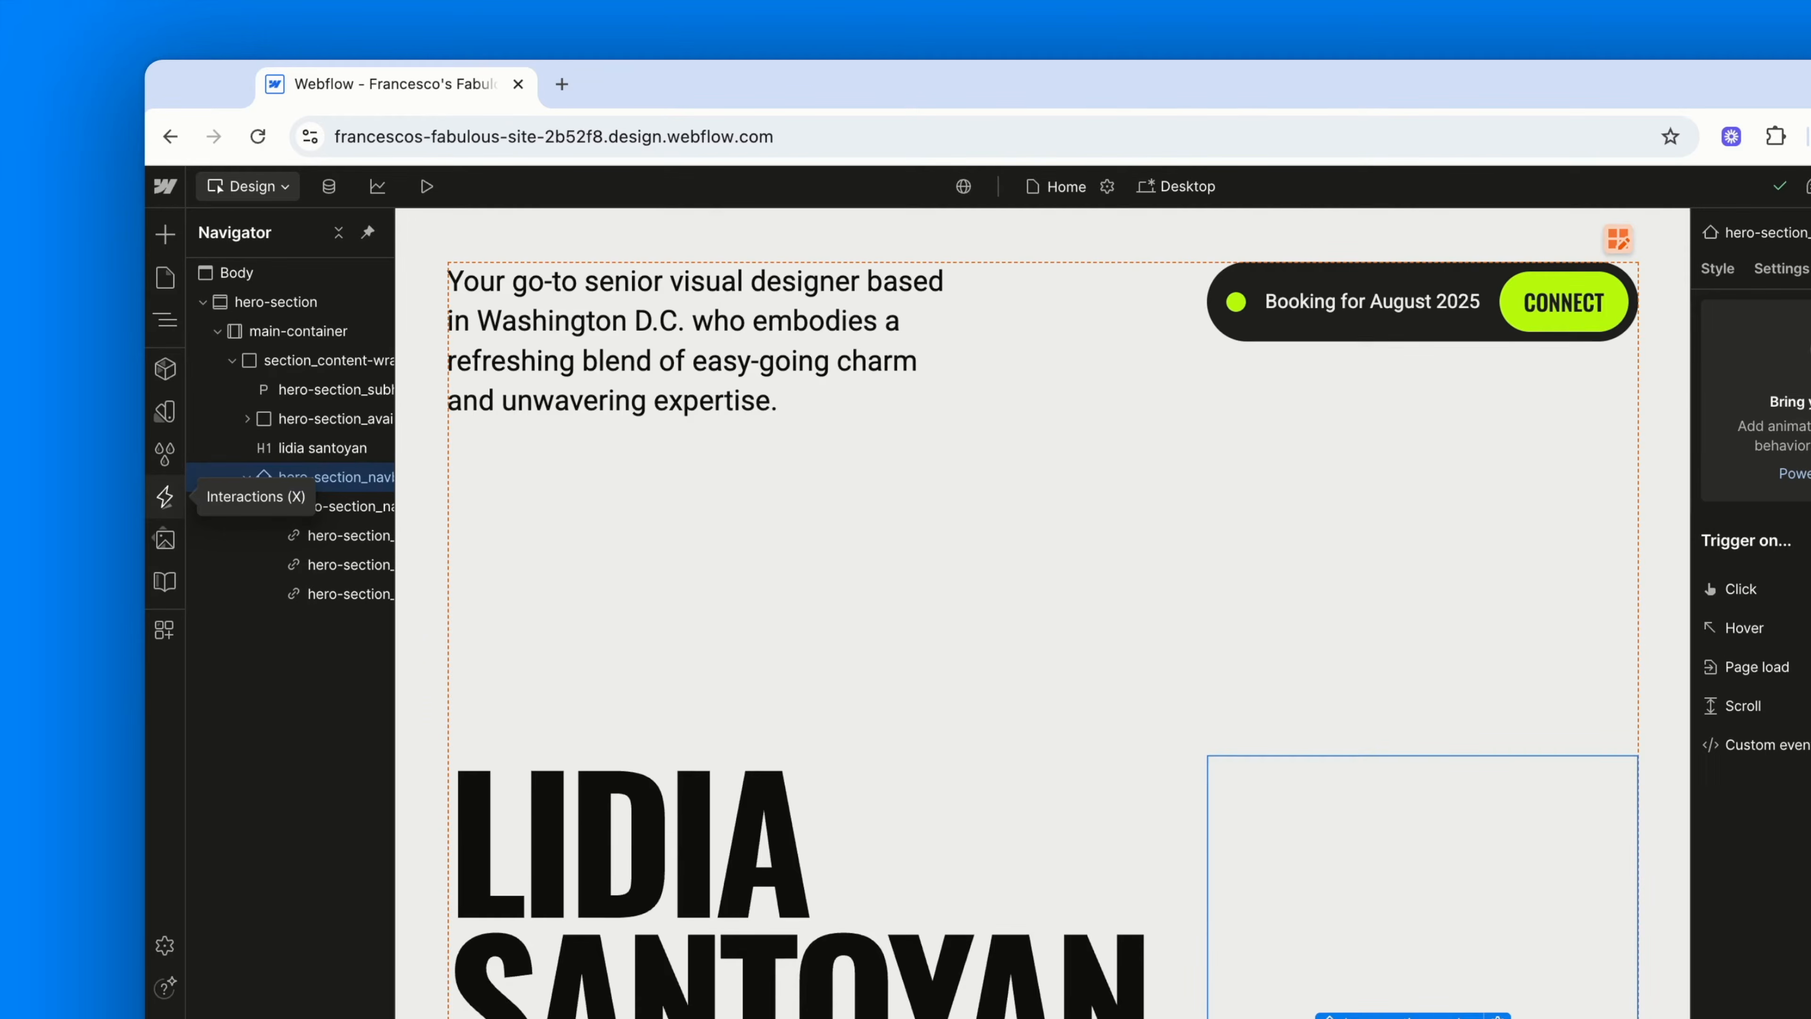
Look through the list of all interactions and the trigger types available for a new one
{"action": "left_click", "coordinate": [165, 496]}
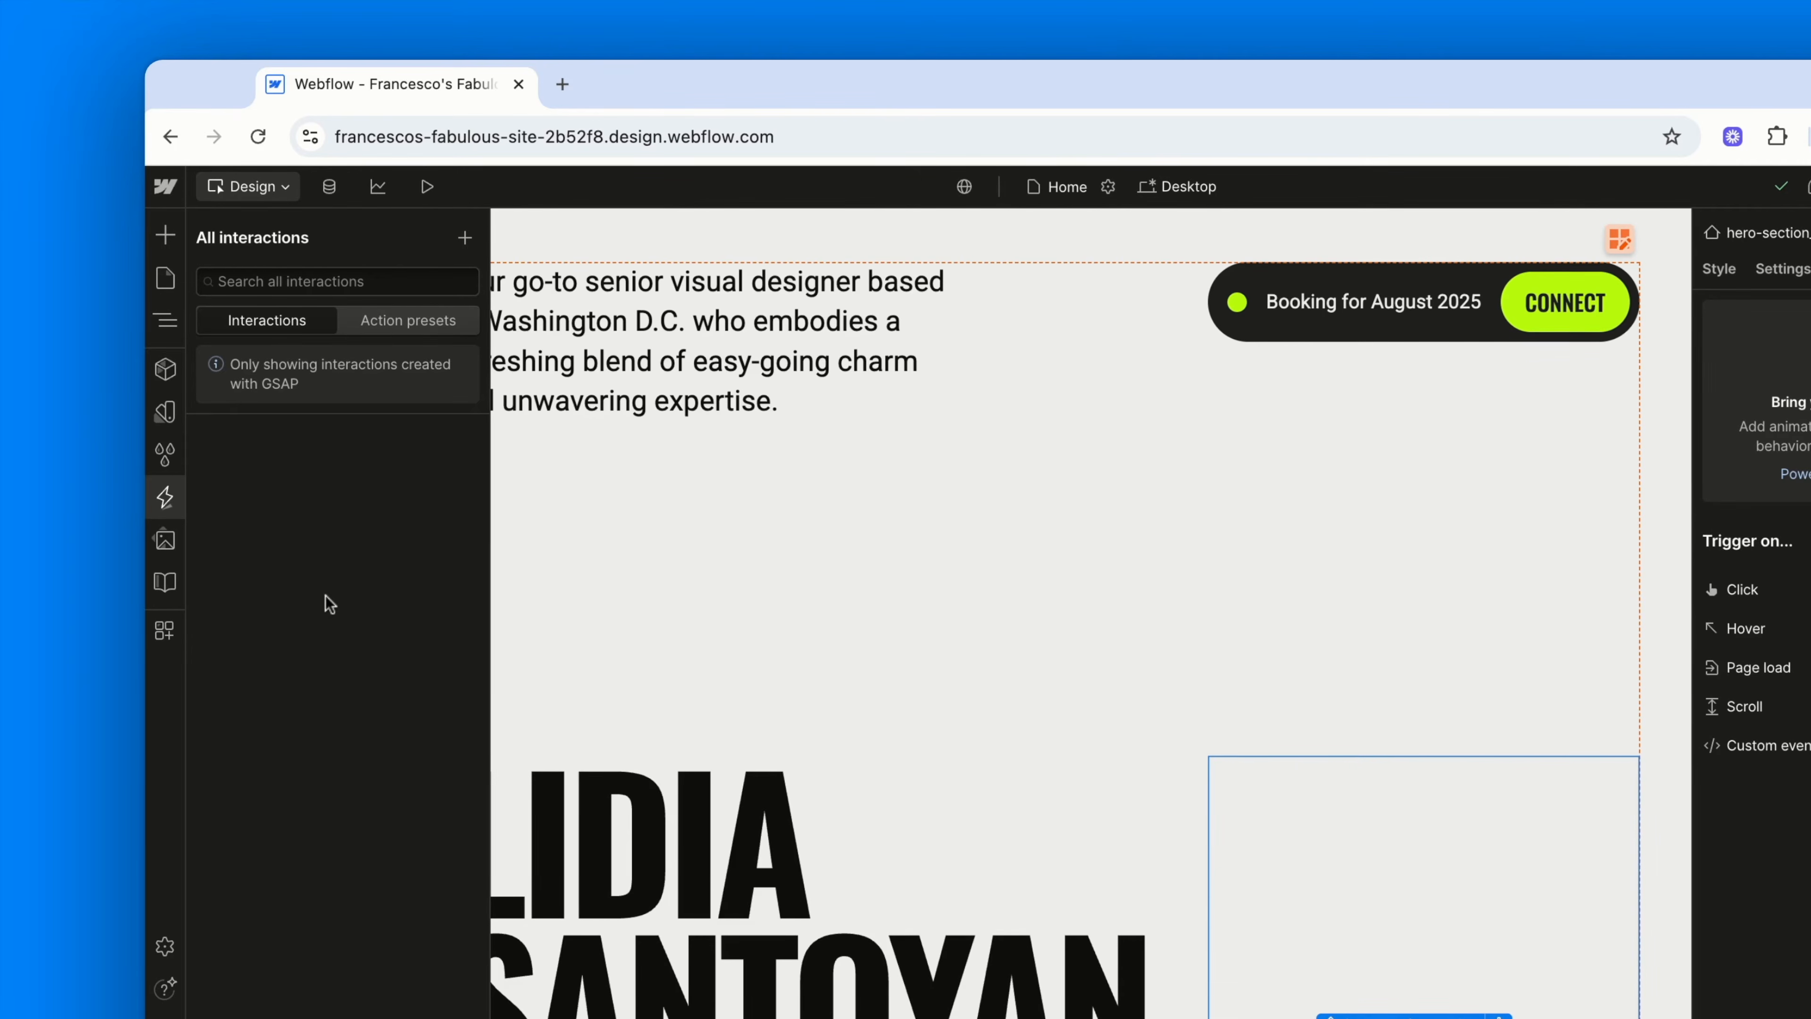
{"action": "left_click", "coordinate": [466, 241]}
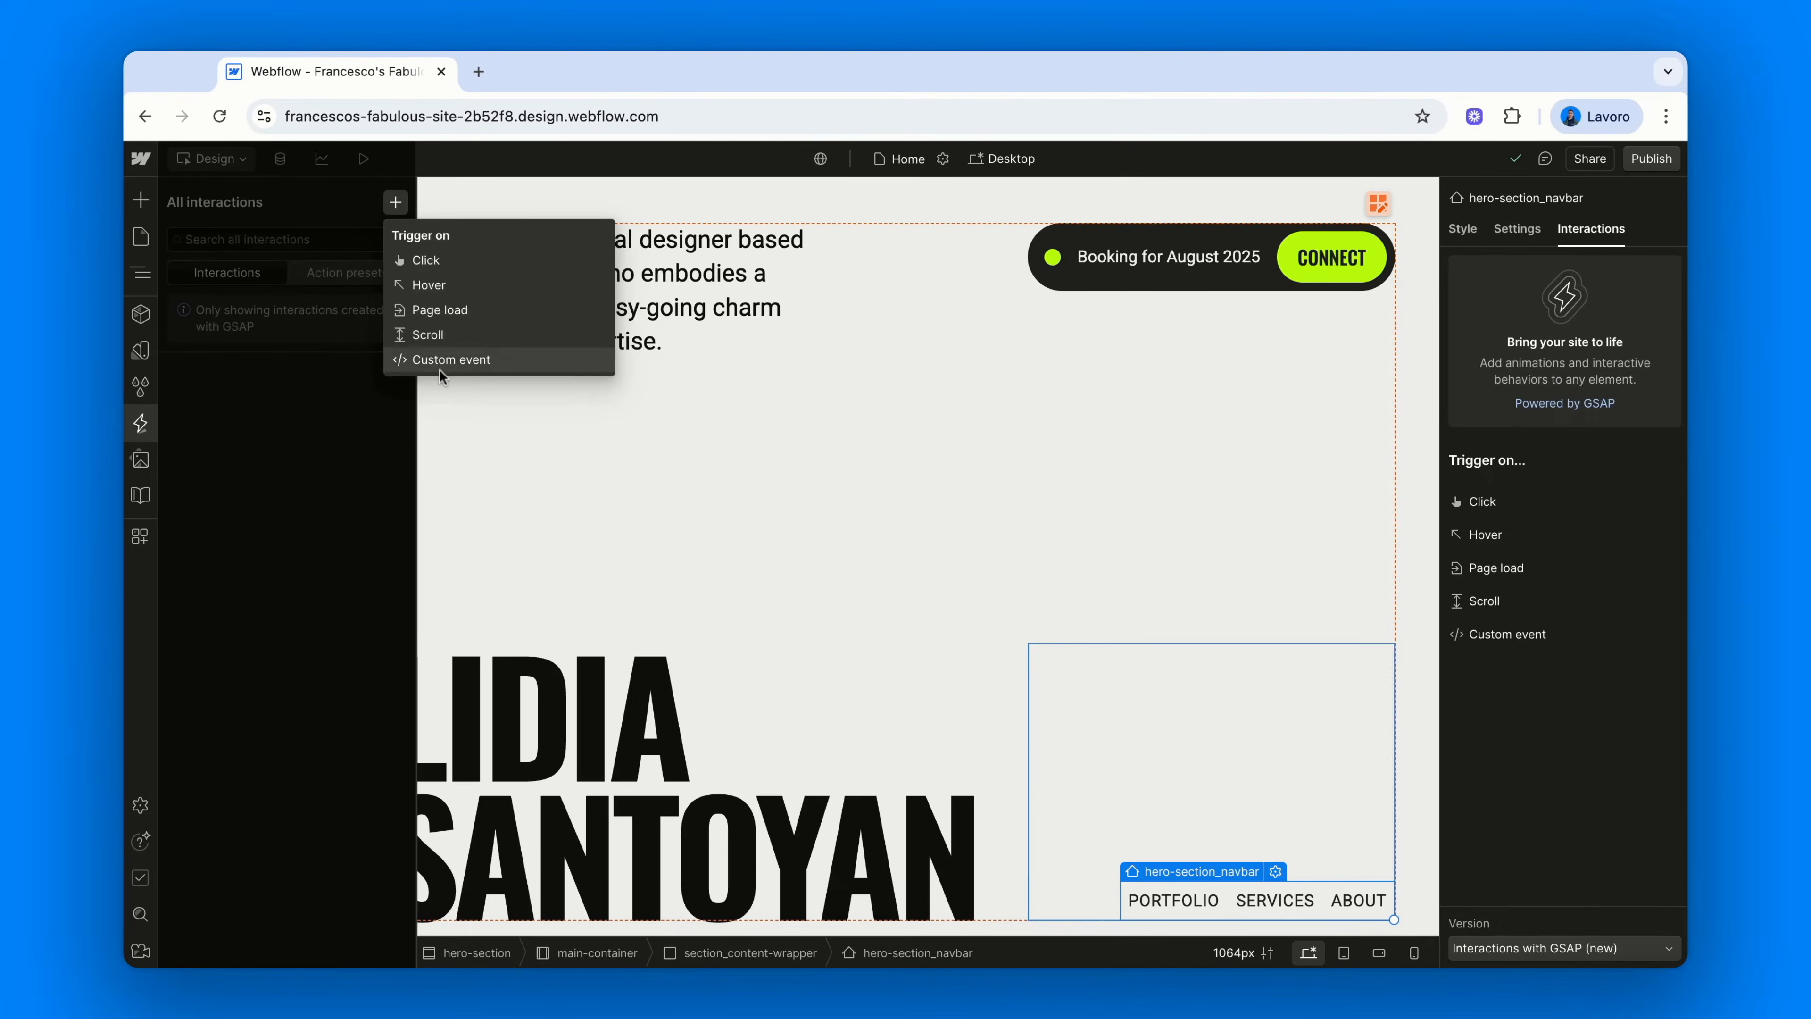
{"action": "left_click", "coordinate": [408, 632]}
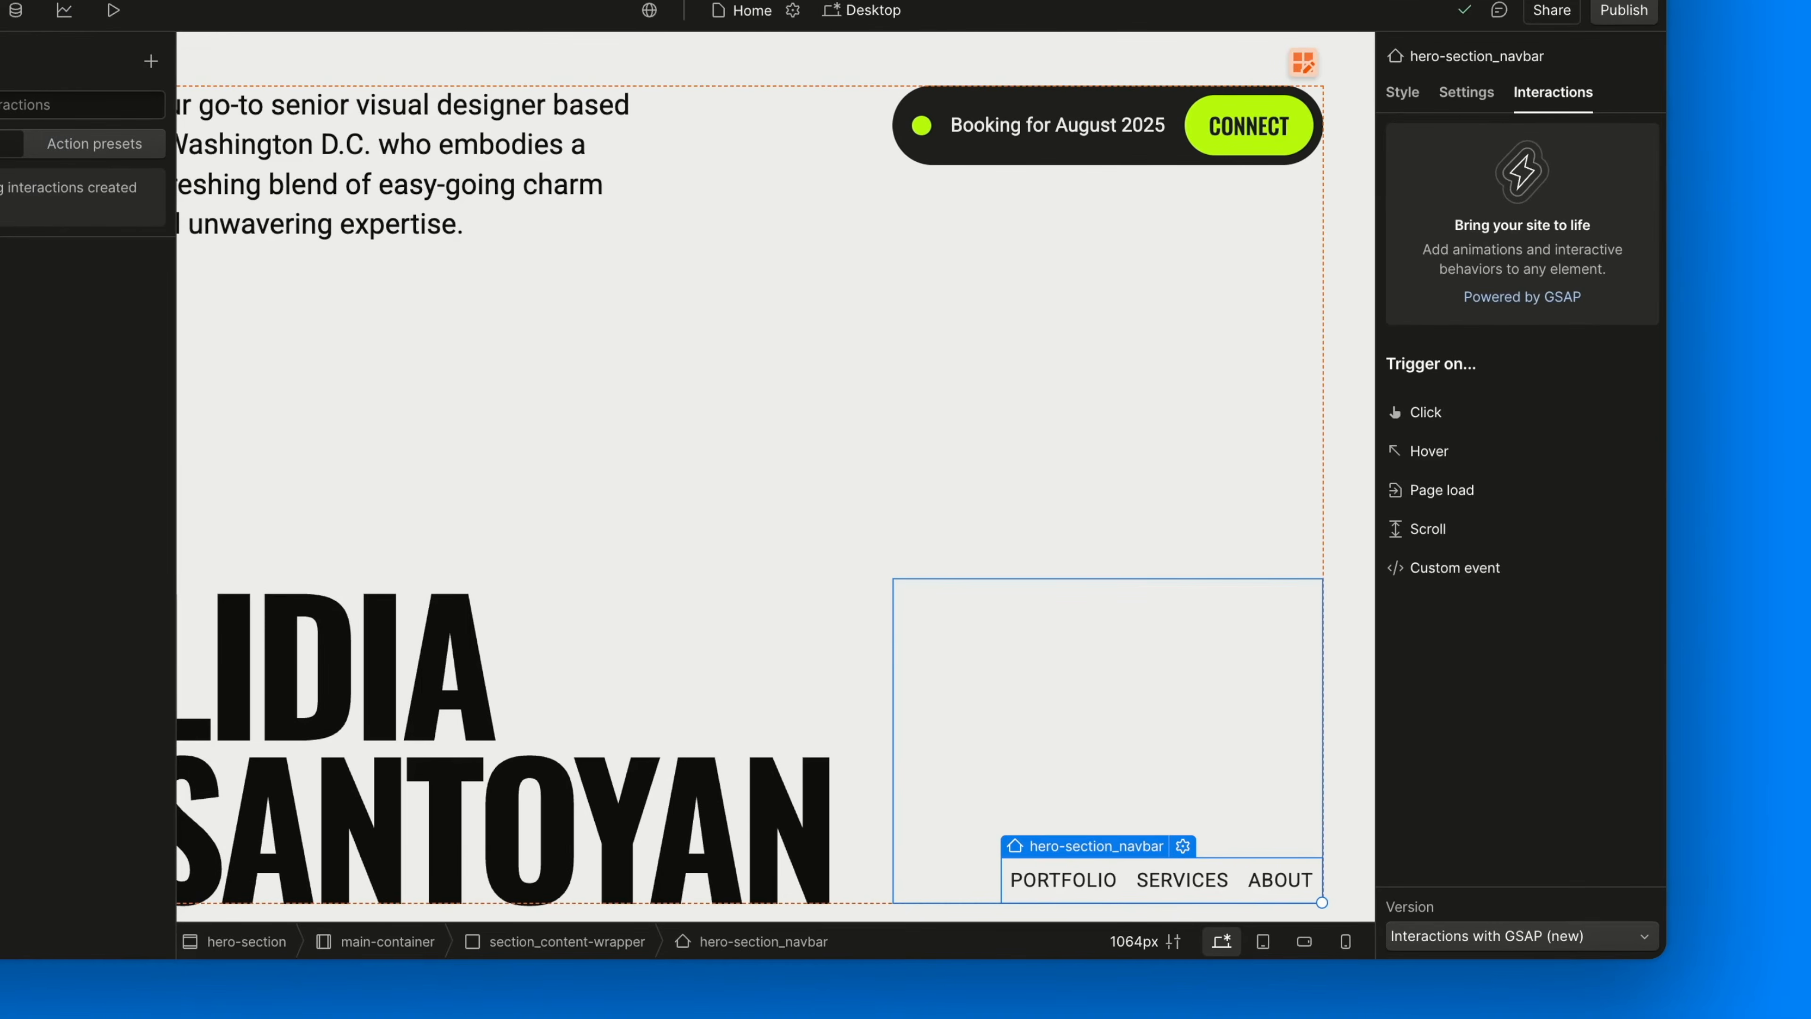
Create a page load interaction on hero-section_navbar and add a Custom action to it
{"action": "left_click", "coordinate": [1525, 488]}
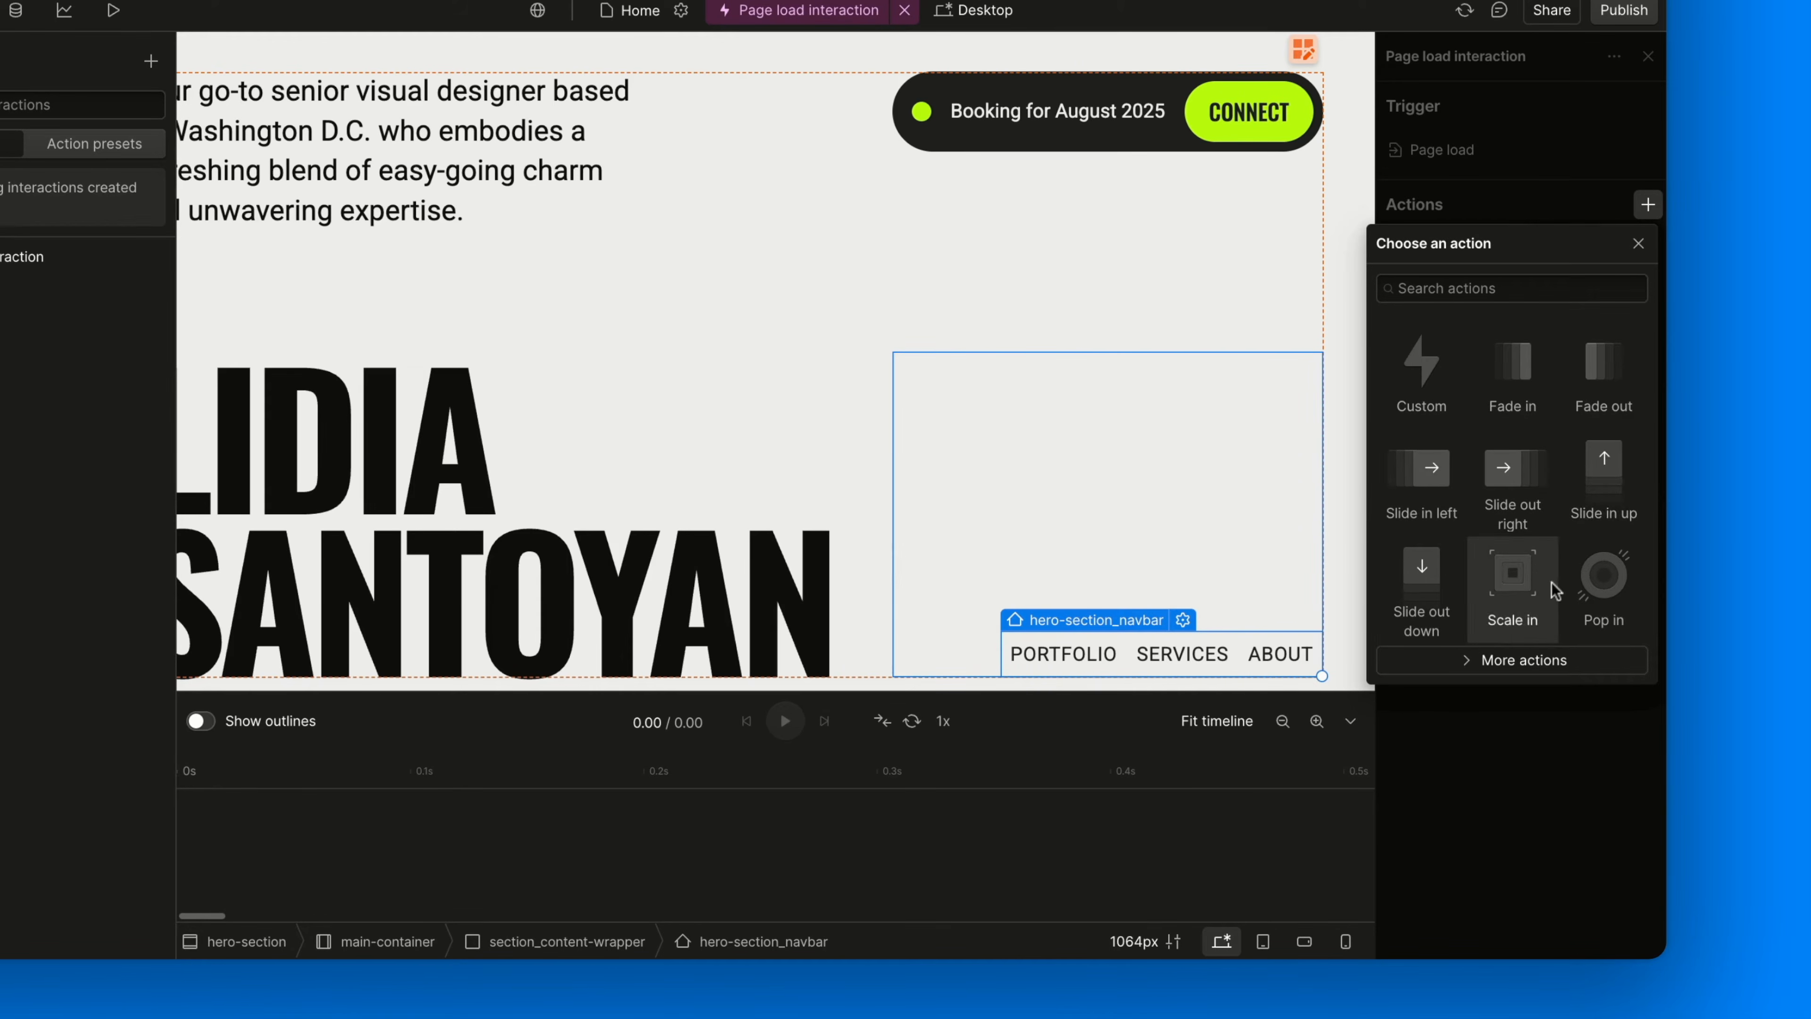
{"action": "left_click", "coordinate": [1520, 660]}
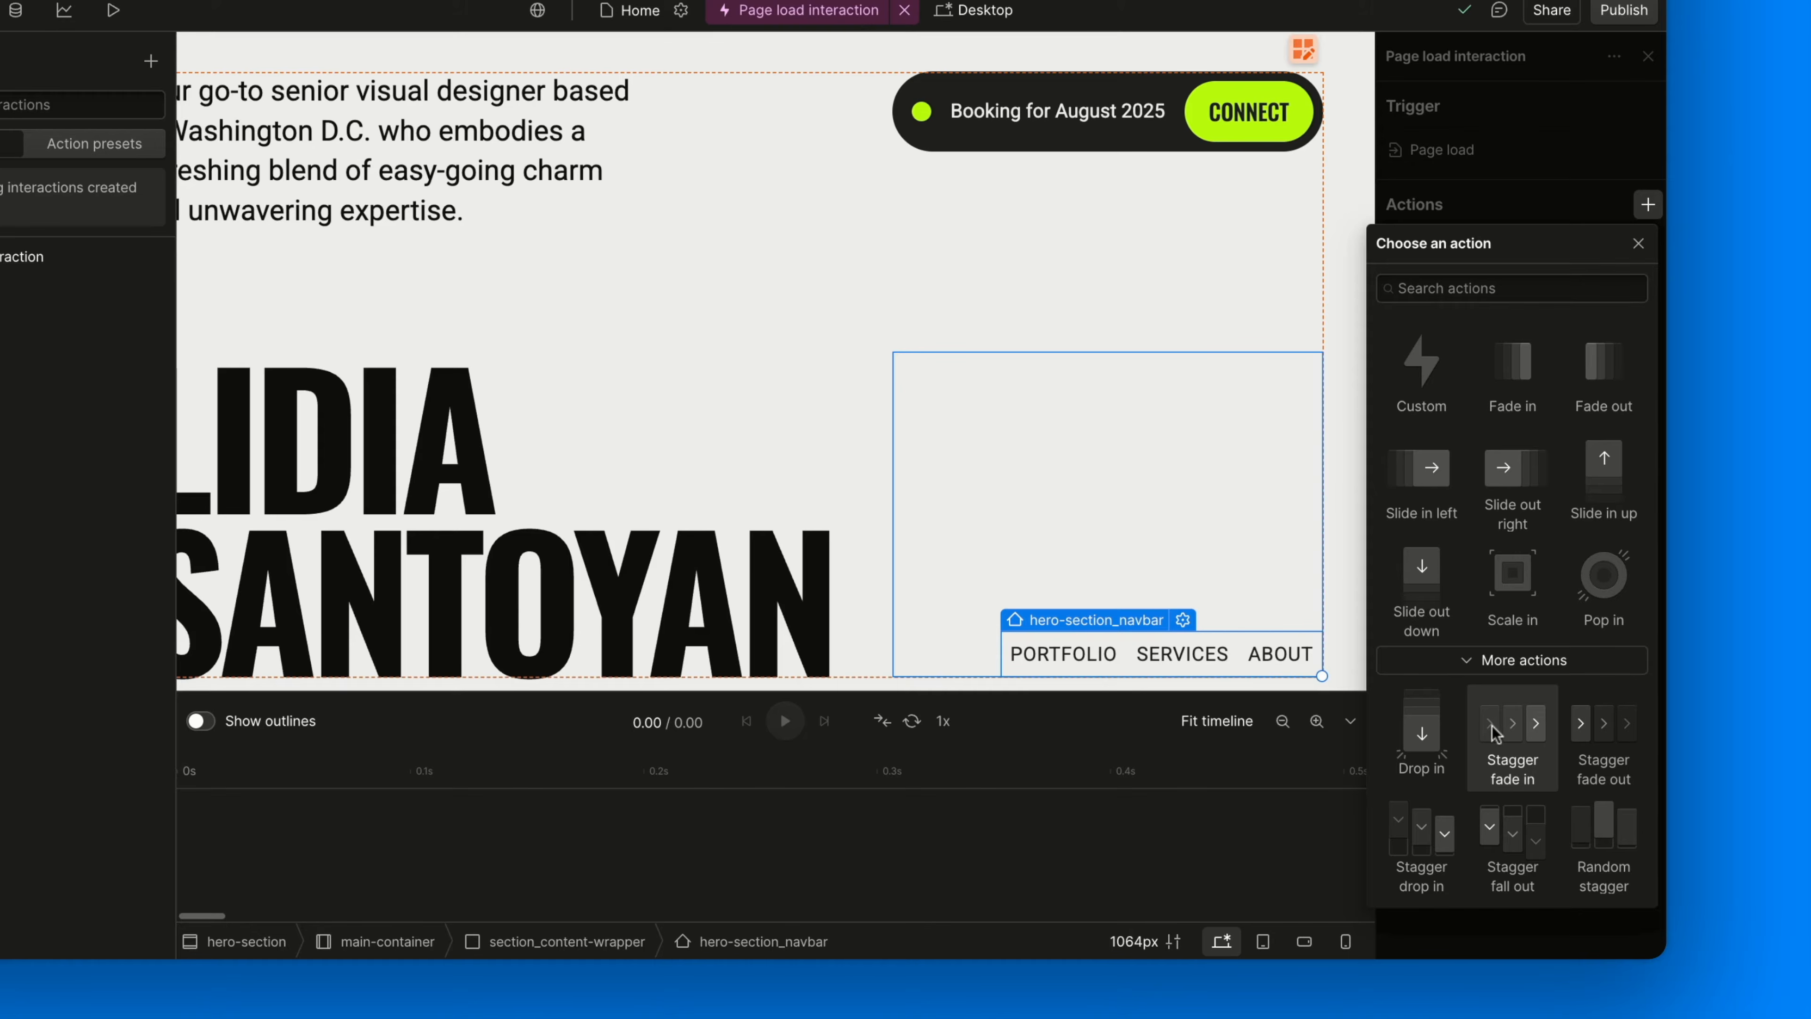
{"action": "left_click", "coordinate": [1420, 361]}
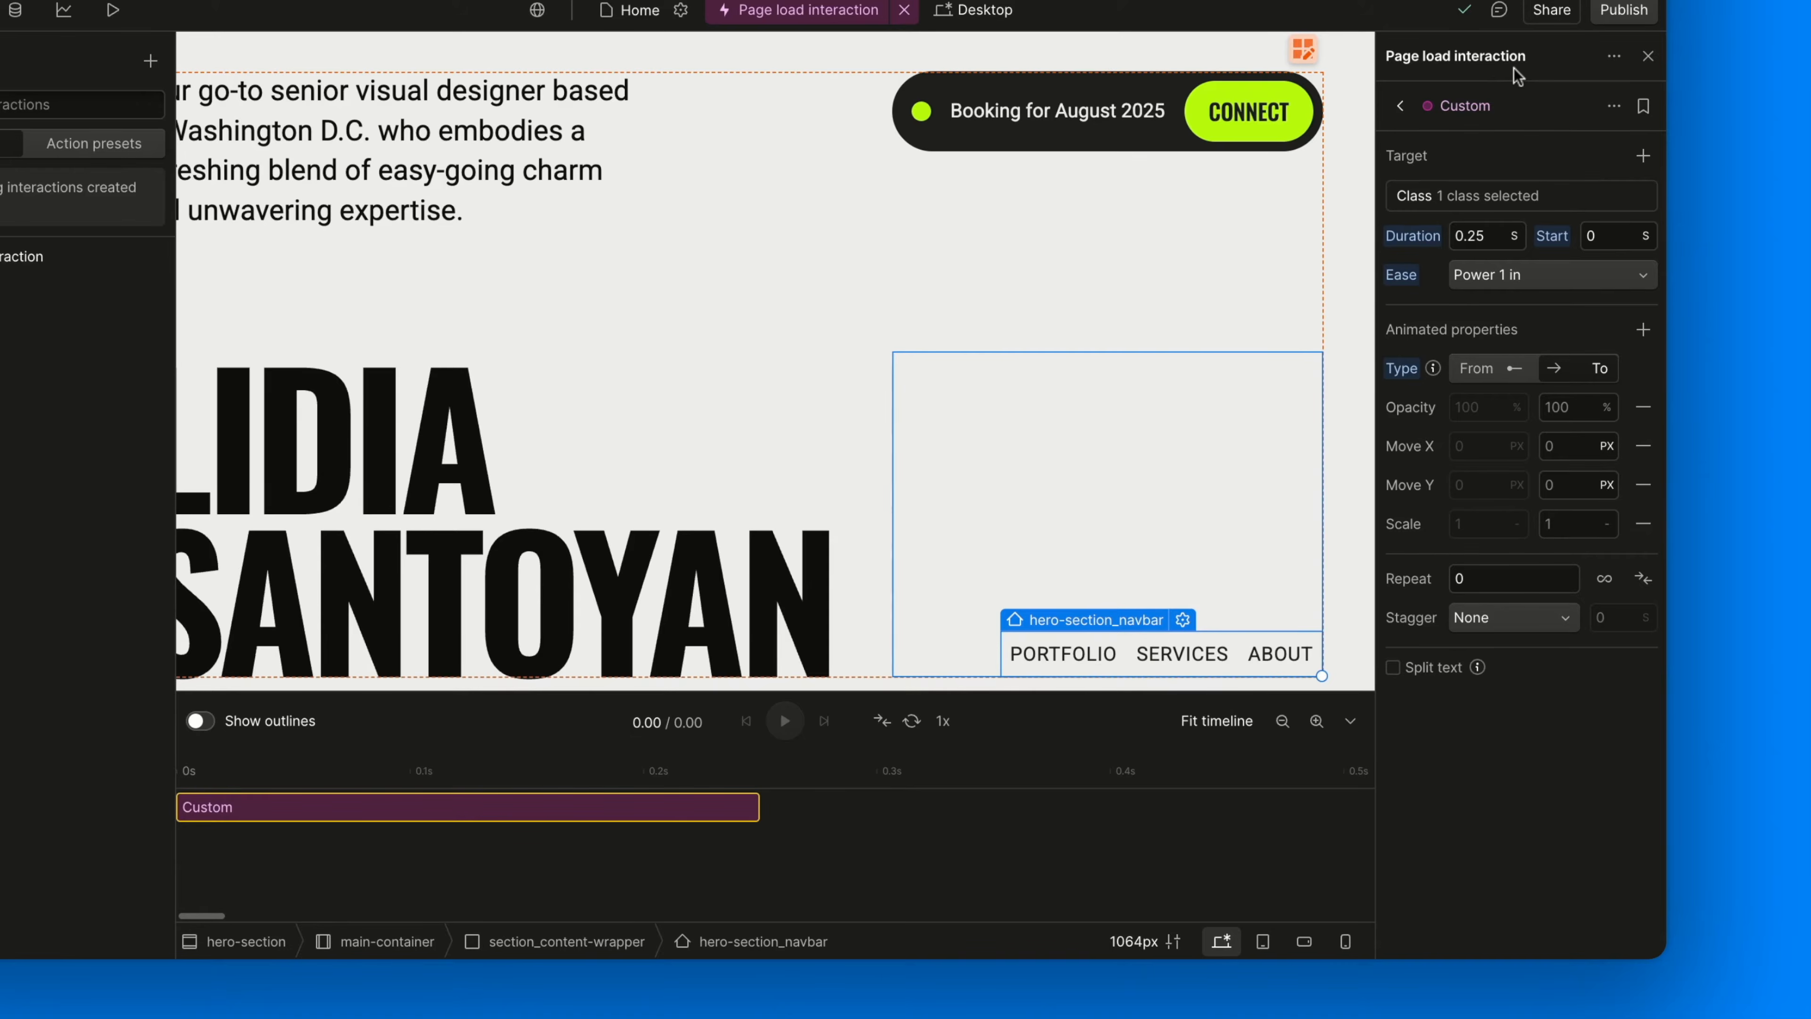
Rename the page load interaction as "(HOME) Page Load"
{"action": "double_click", "coordinate": [1487, 60]}
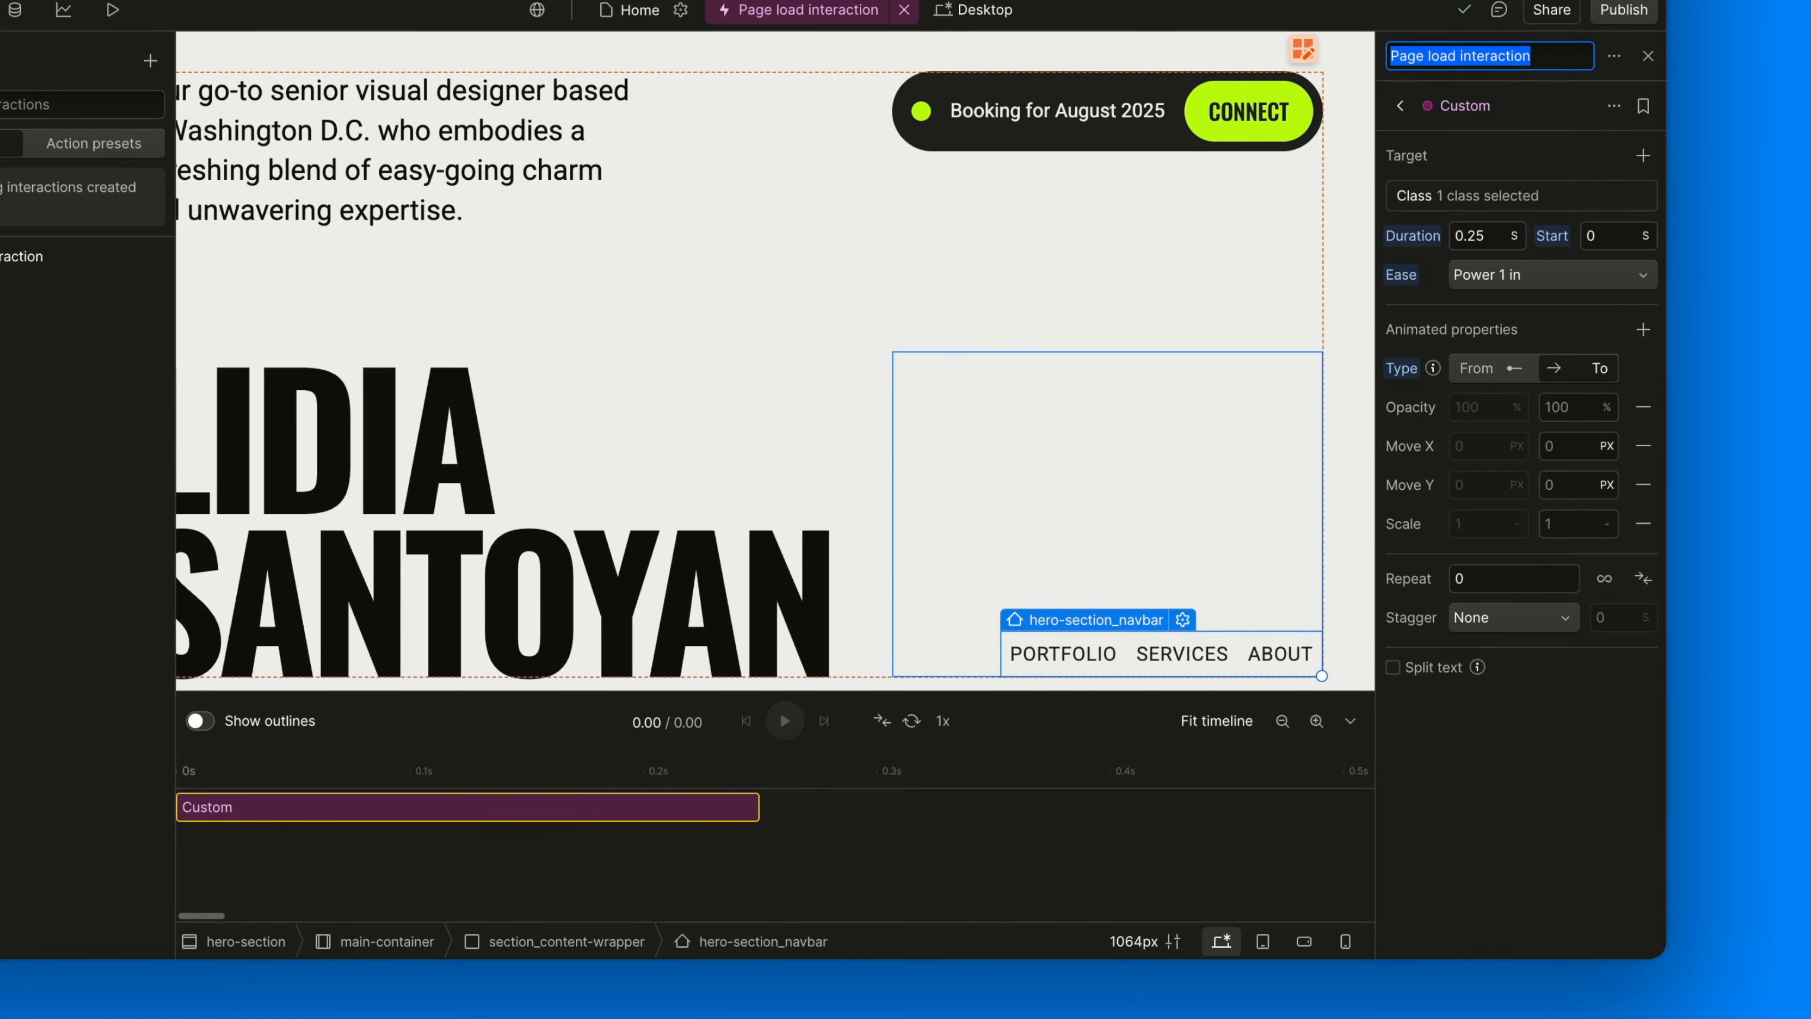
{"action": "key", "text": "BackSpace"}
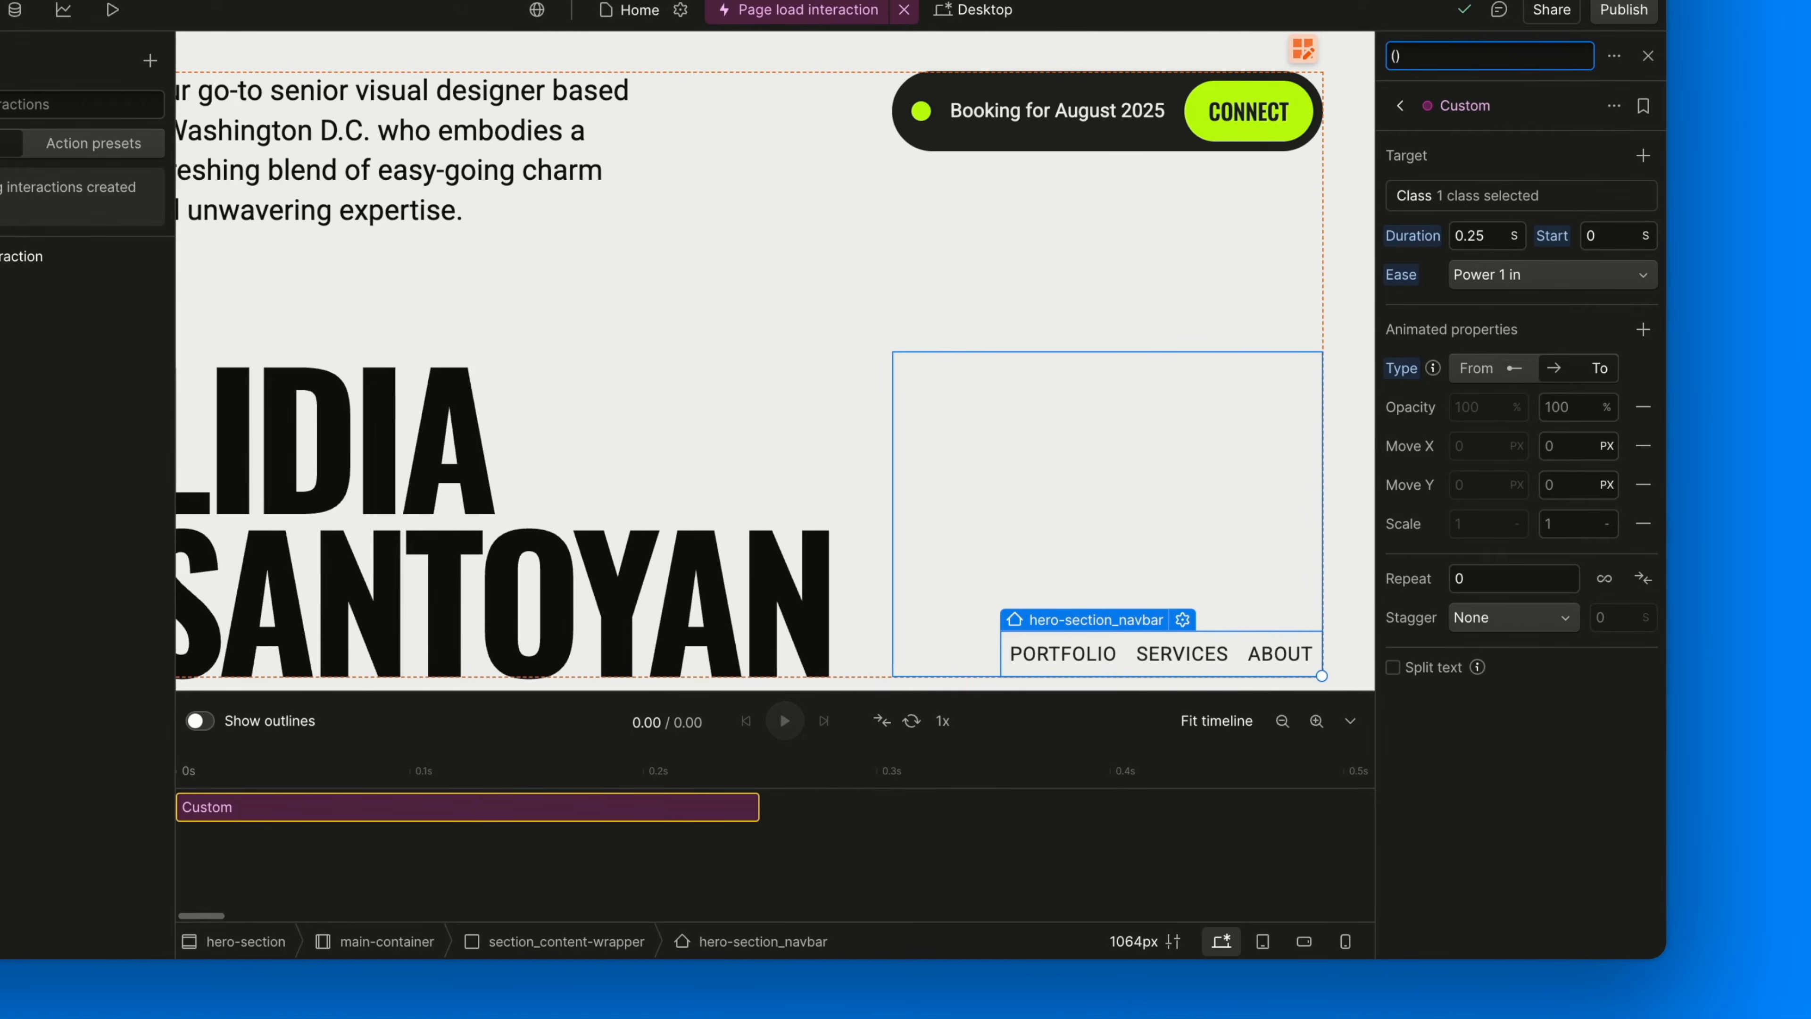
{"action": "type", "text": "(HOME"}
{"action": "key", "text": "Right"}
{"action": "type", "text": "Page Load"}
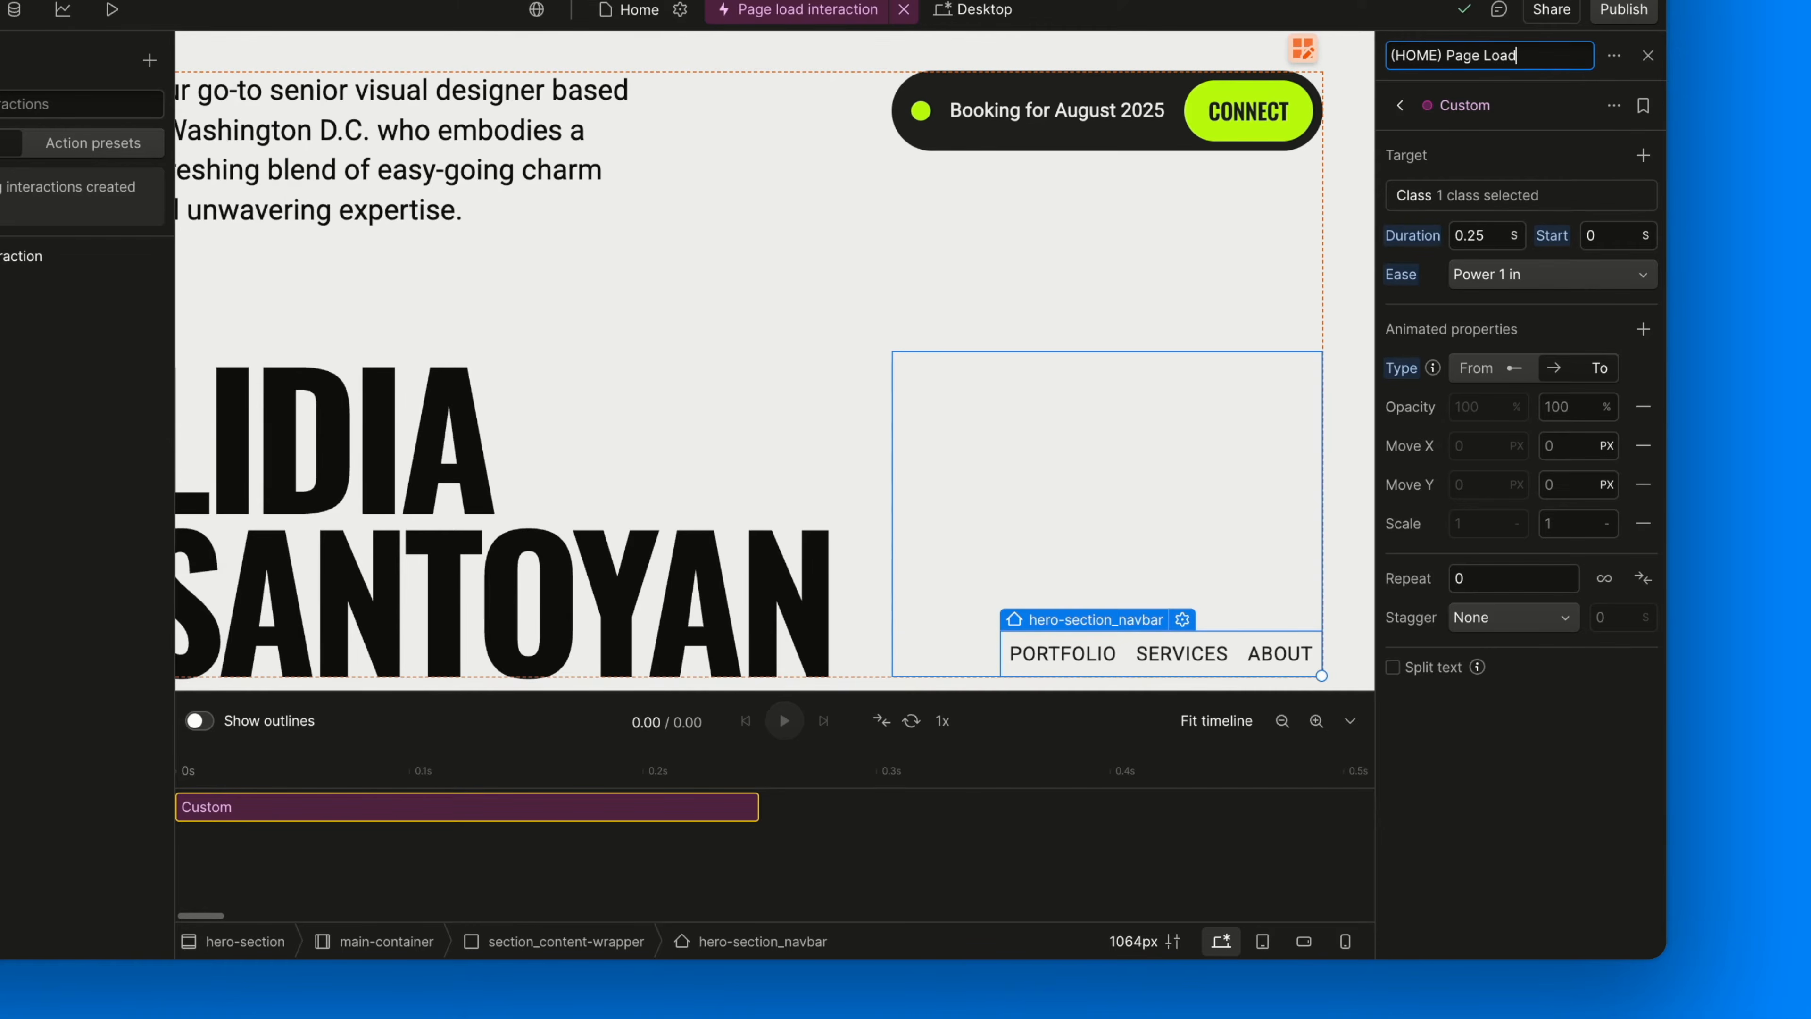
{"action": "key", "text": "Return"}
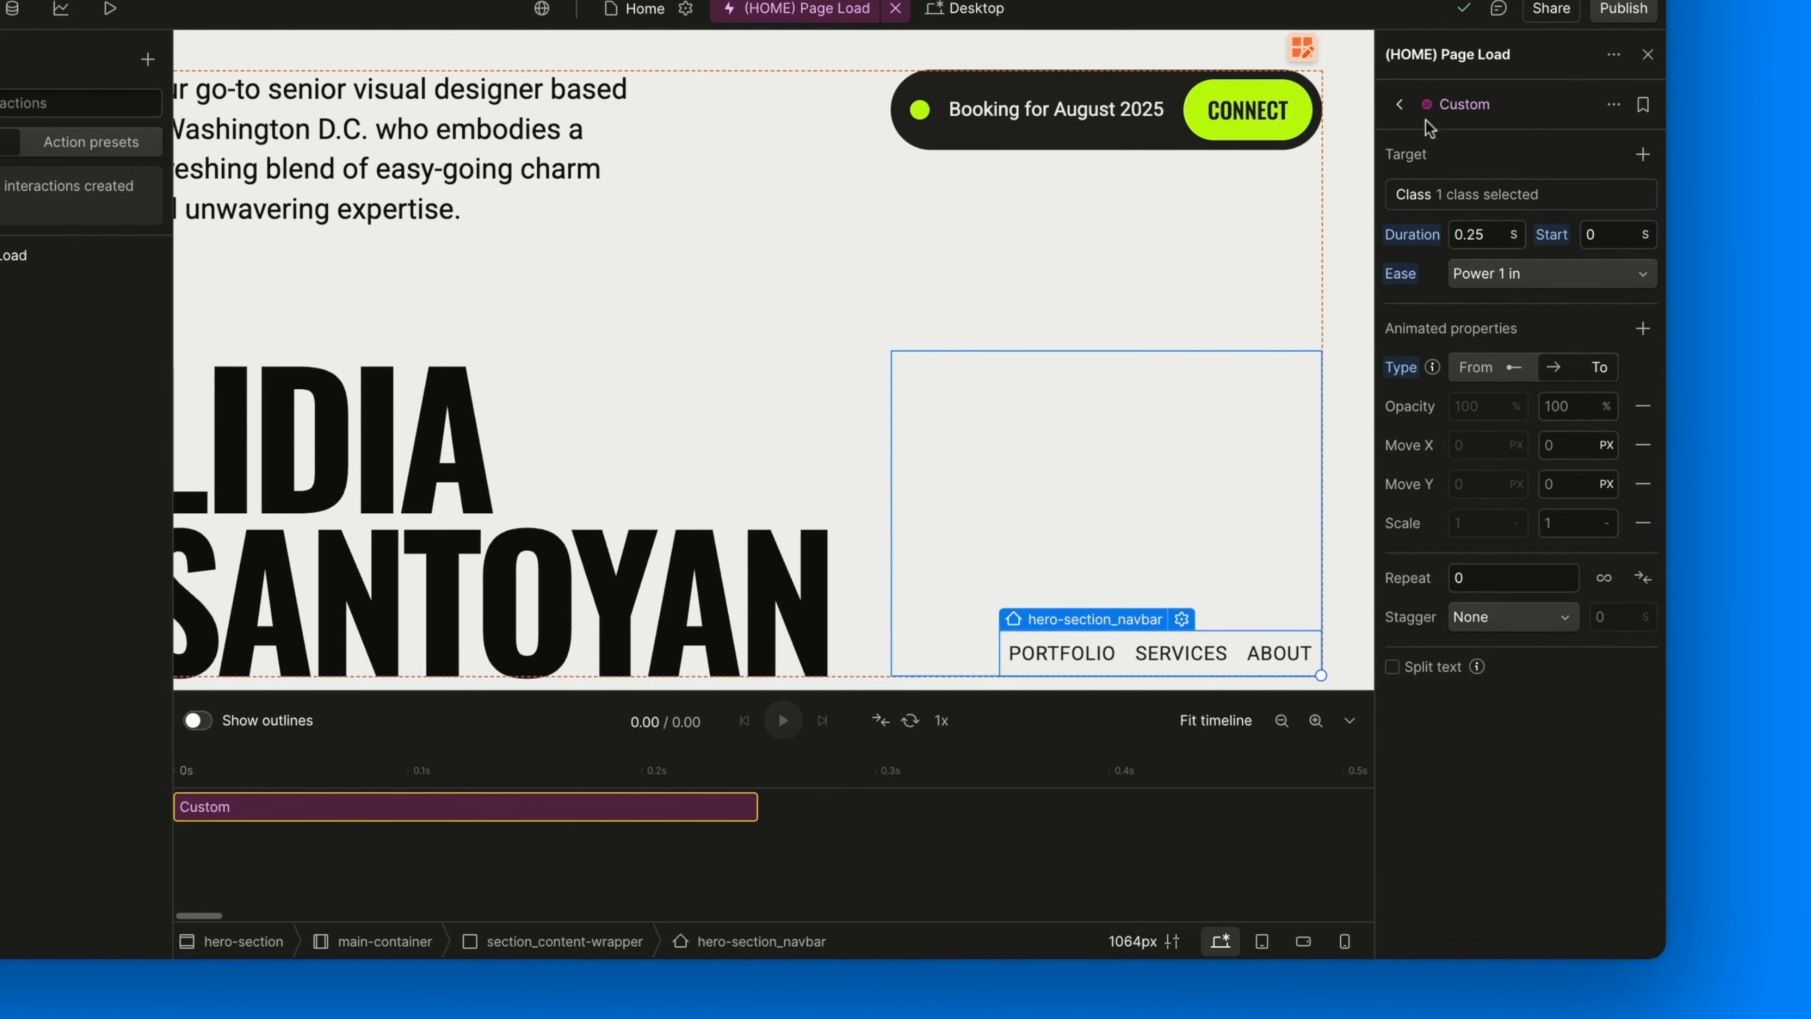
Review the interaction's action list, its presets and the Custom action's management options, then return to that action's settings
{"action": "left_click", "coordinate": [1400, 108]}
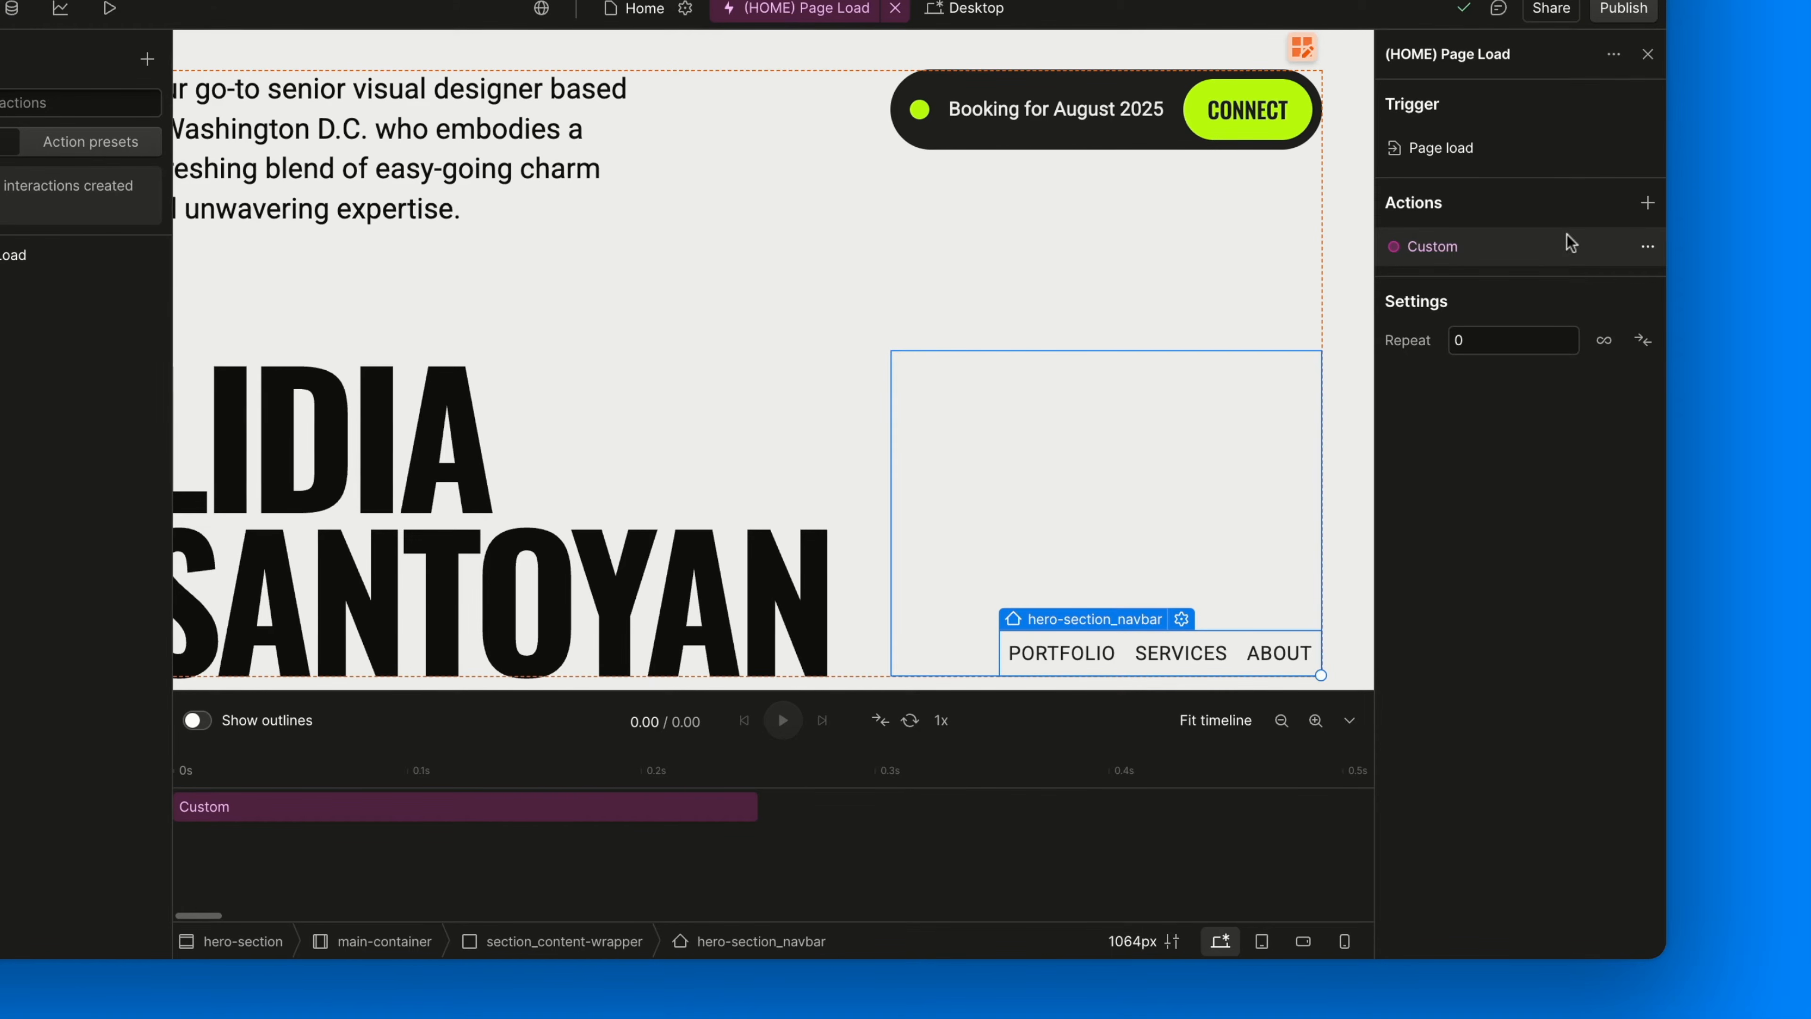
{"action": "left_click", "coordinate": [1647, 203]}
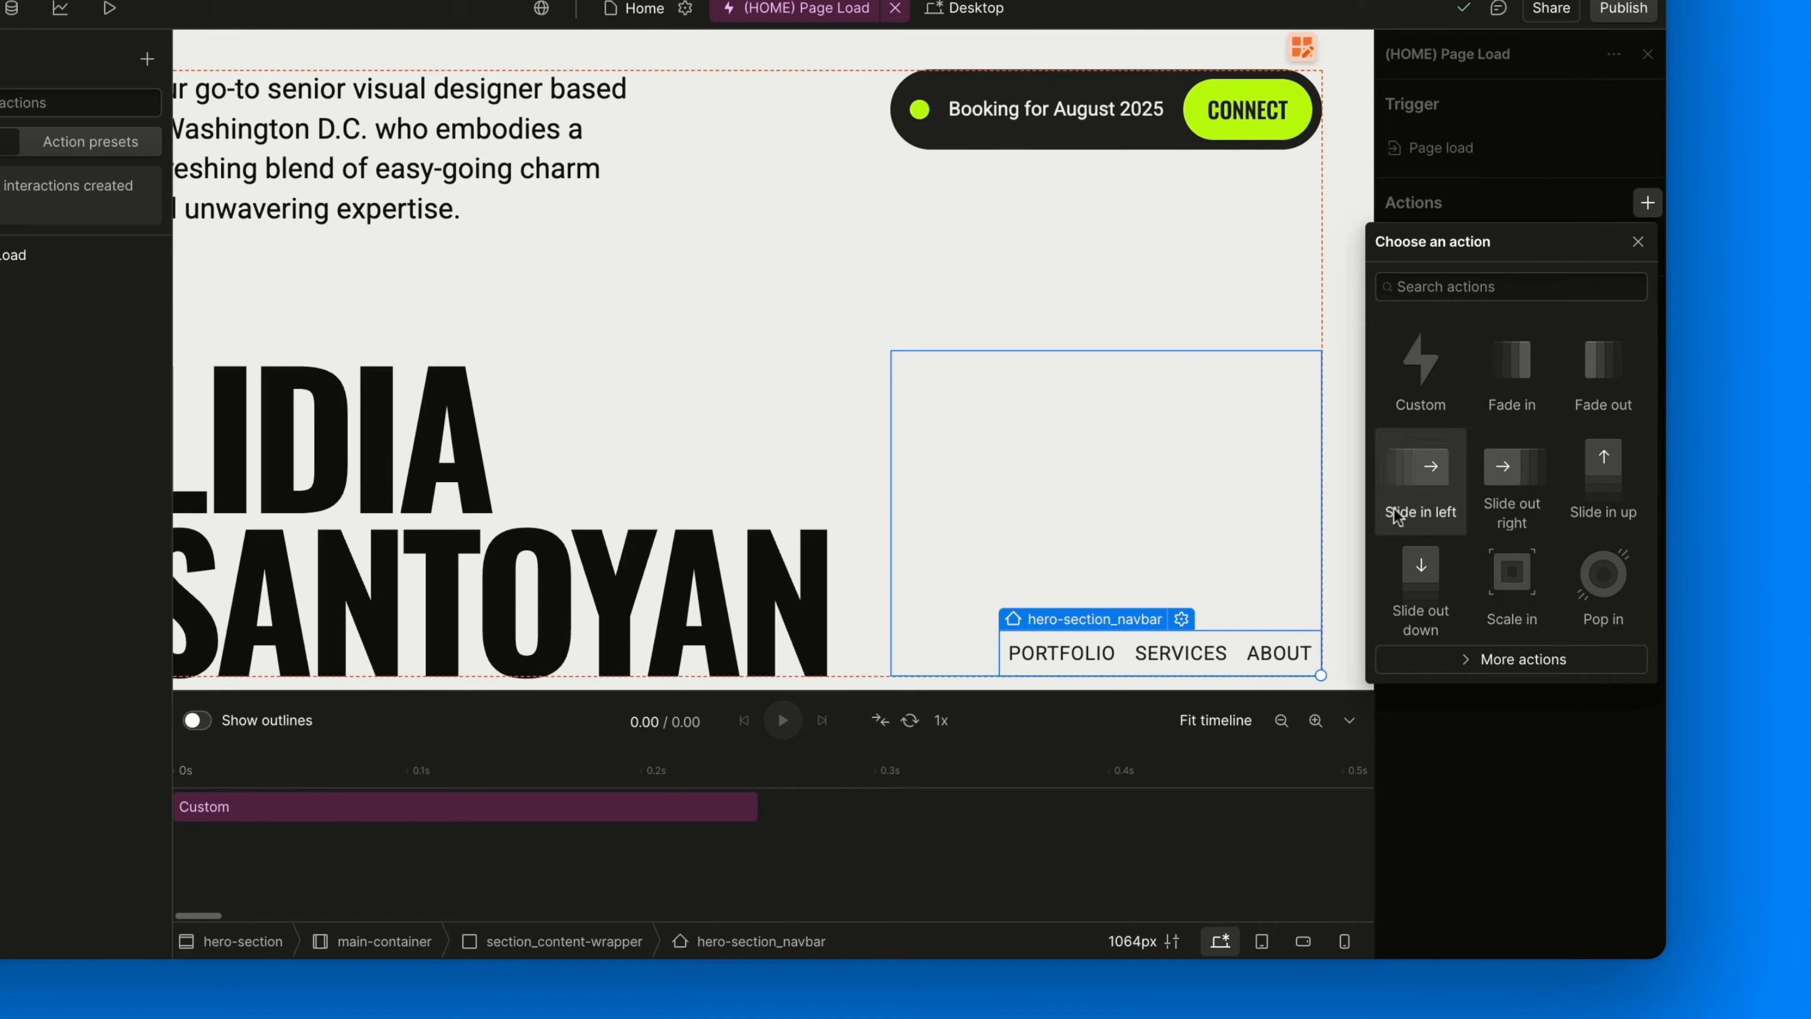
{"action": "left_click", "coordinate": [1555, 200]}
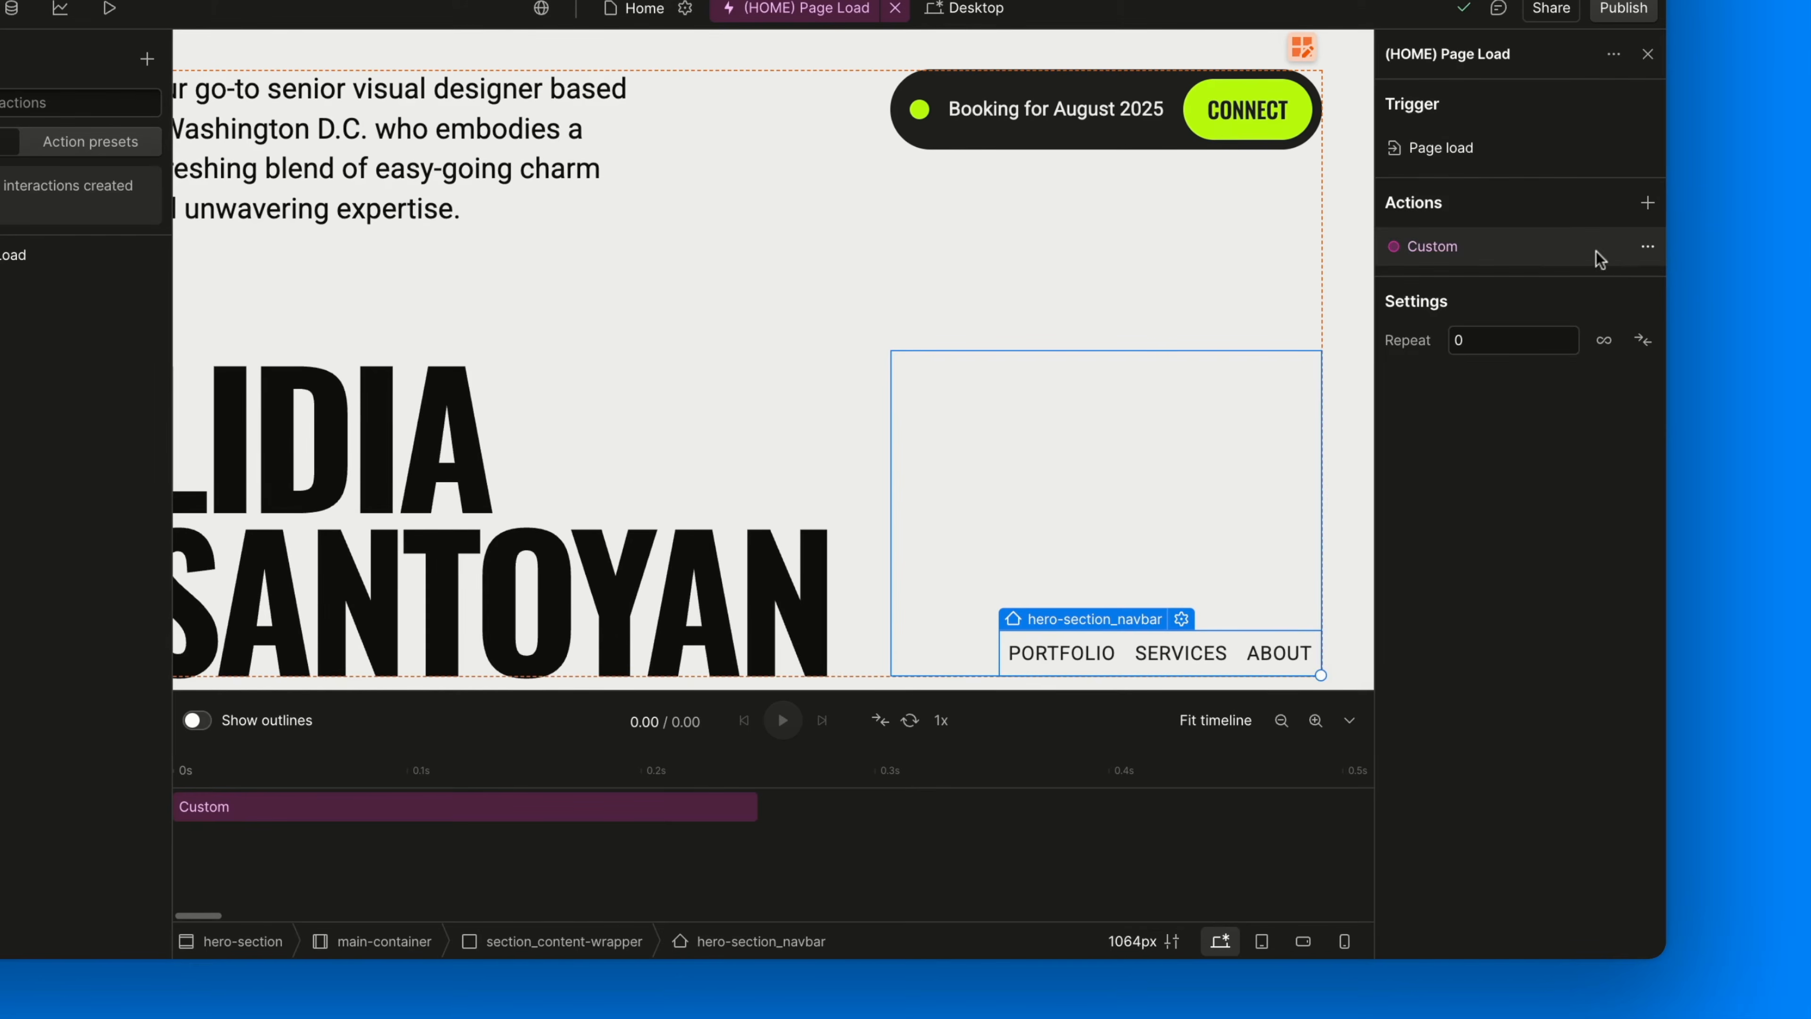
{"action": "left_click", "coordinate": [1647, 247]}
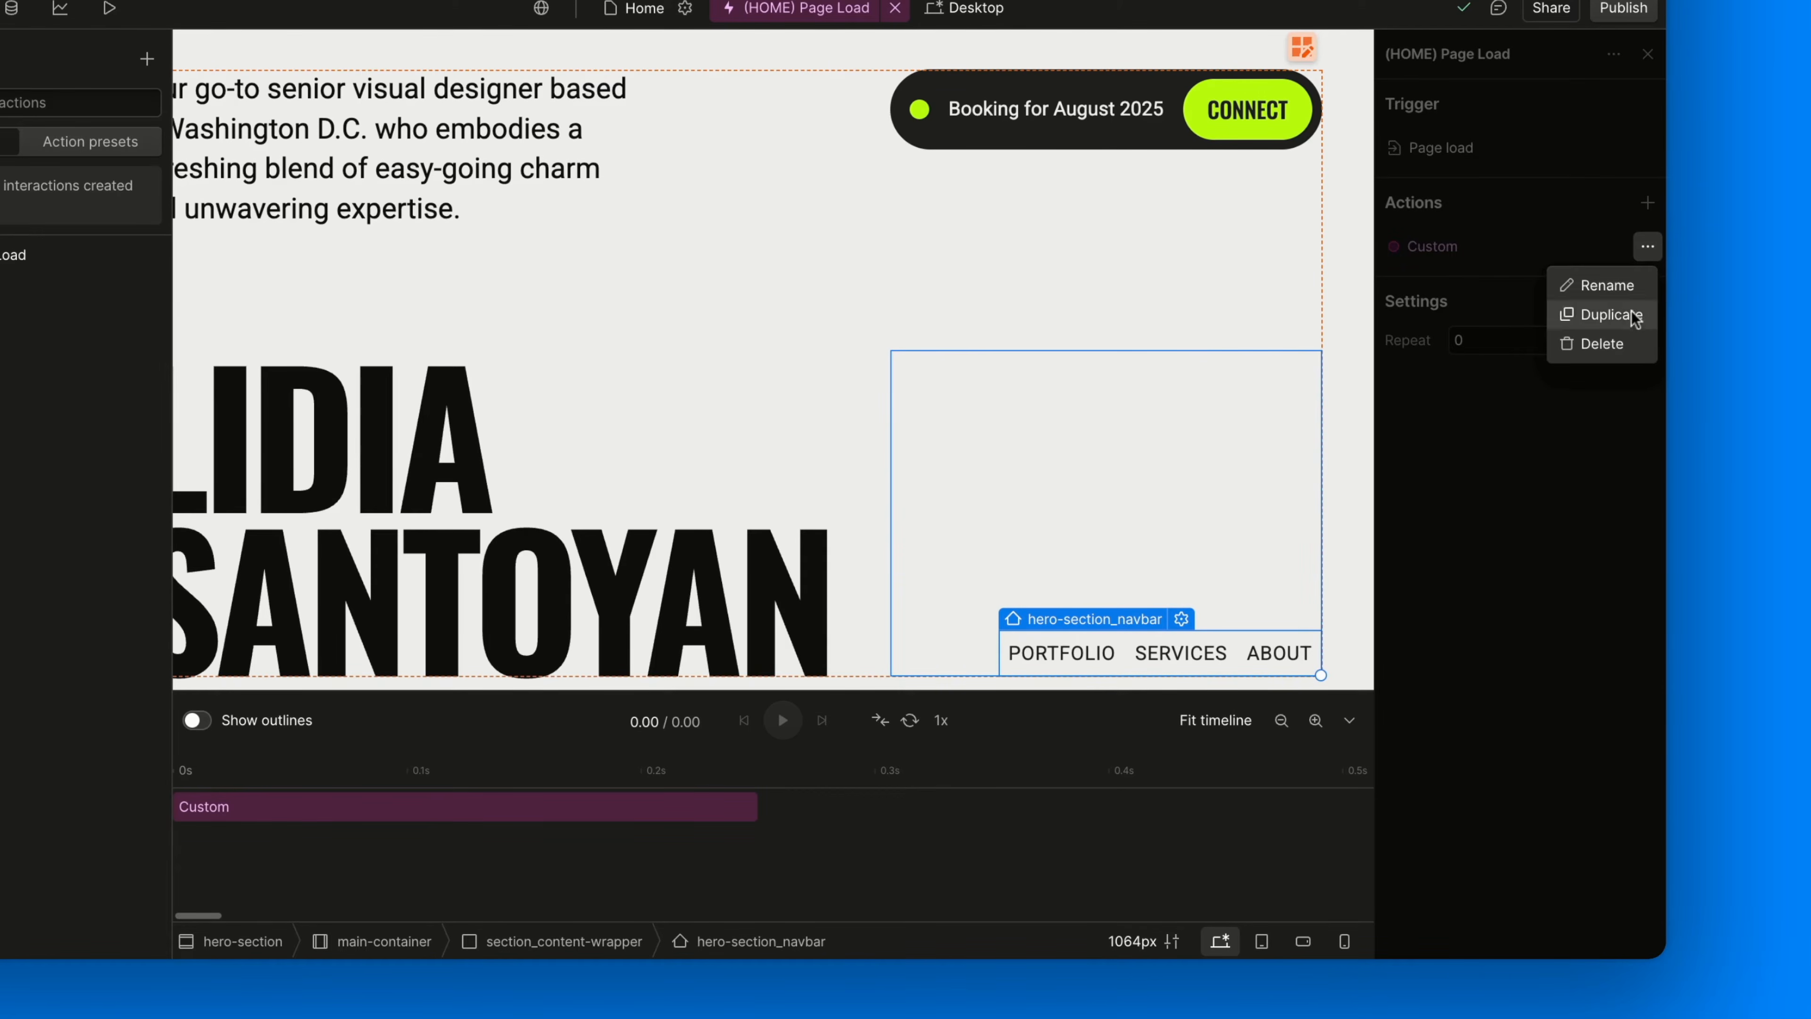
{"action": "left_click", "coordinate": [1504, 267]}
{"action": "left_click", "coordinate": [1484, 253]}
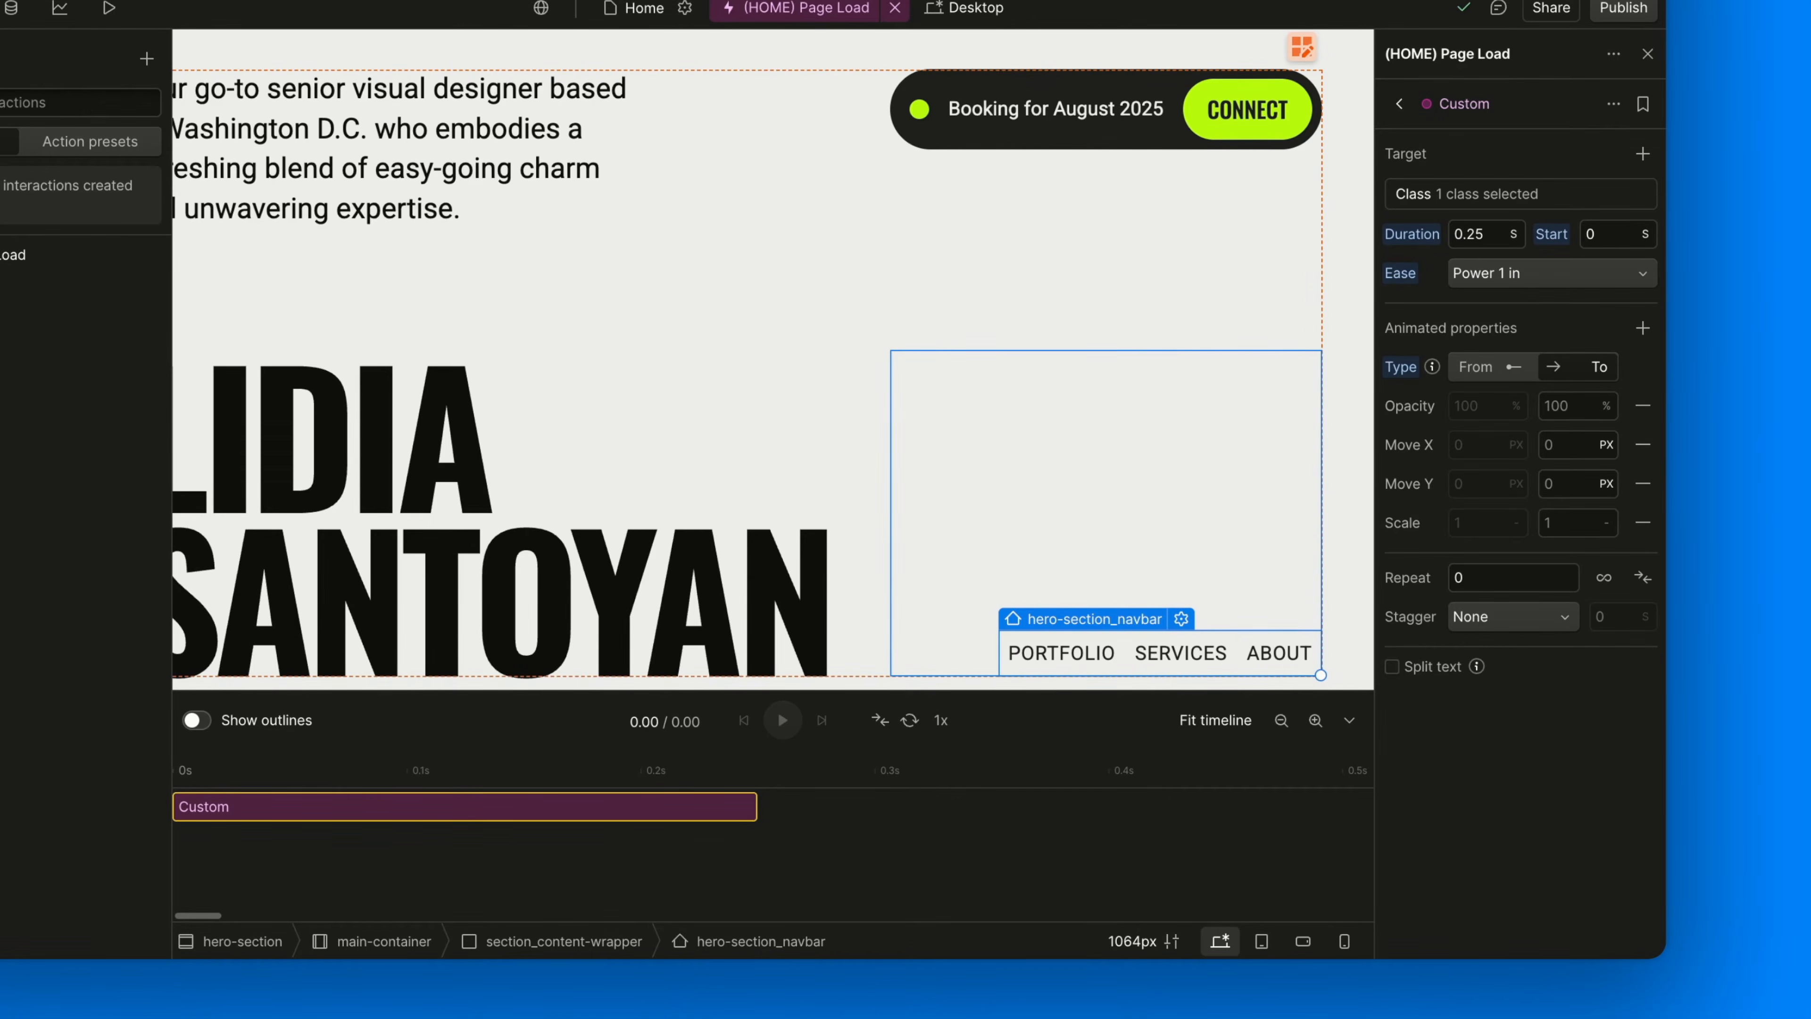
{"action": "mouse_move", "coordinate": [1477, 103]}
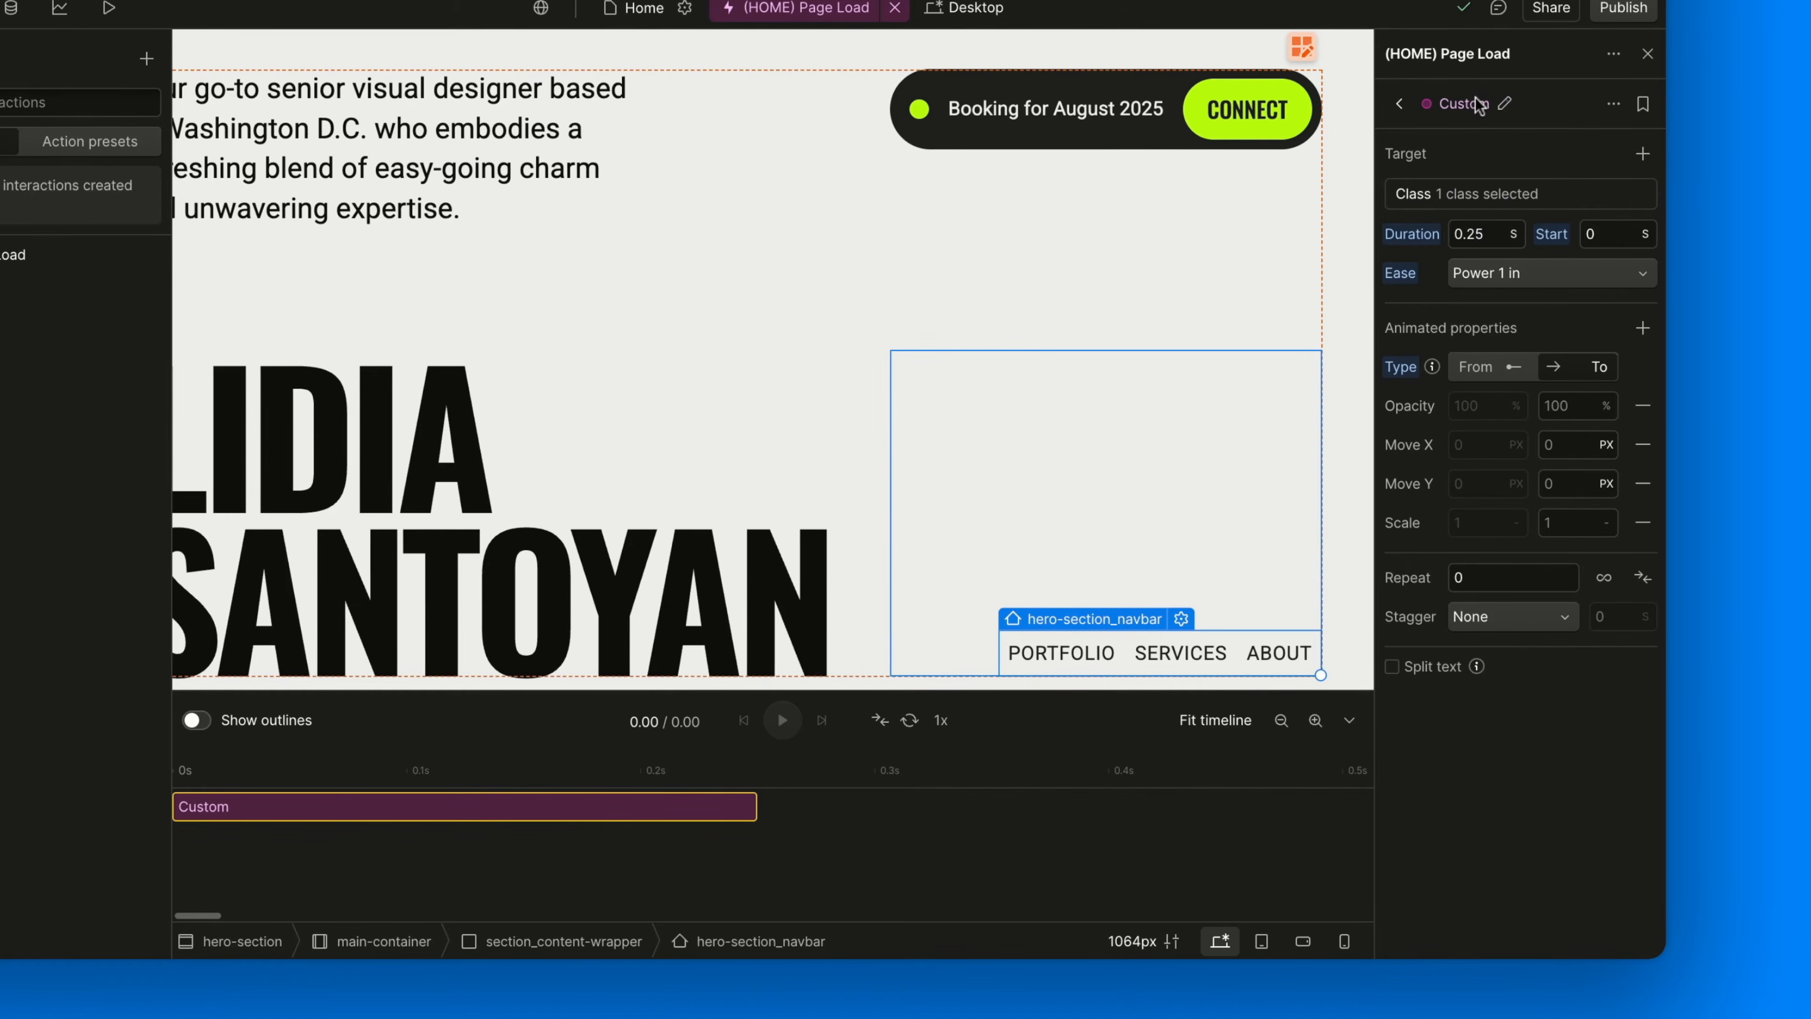
{"action": "left_click", "coordinate": [1504, 104]}
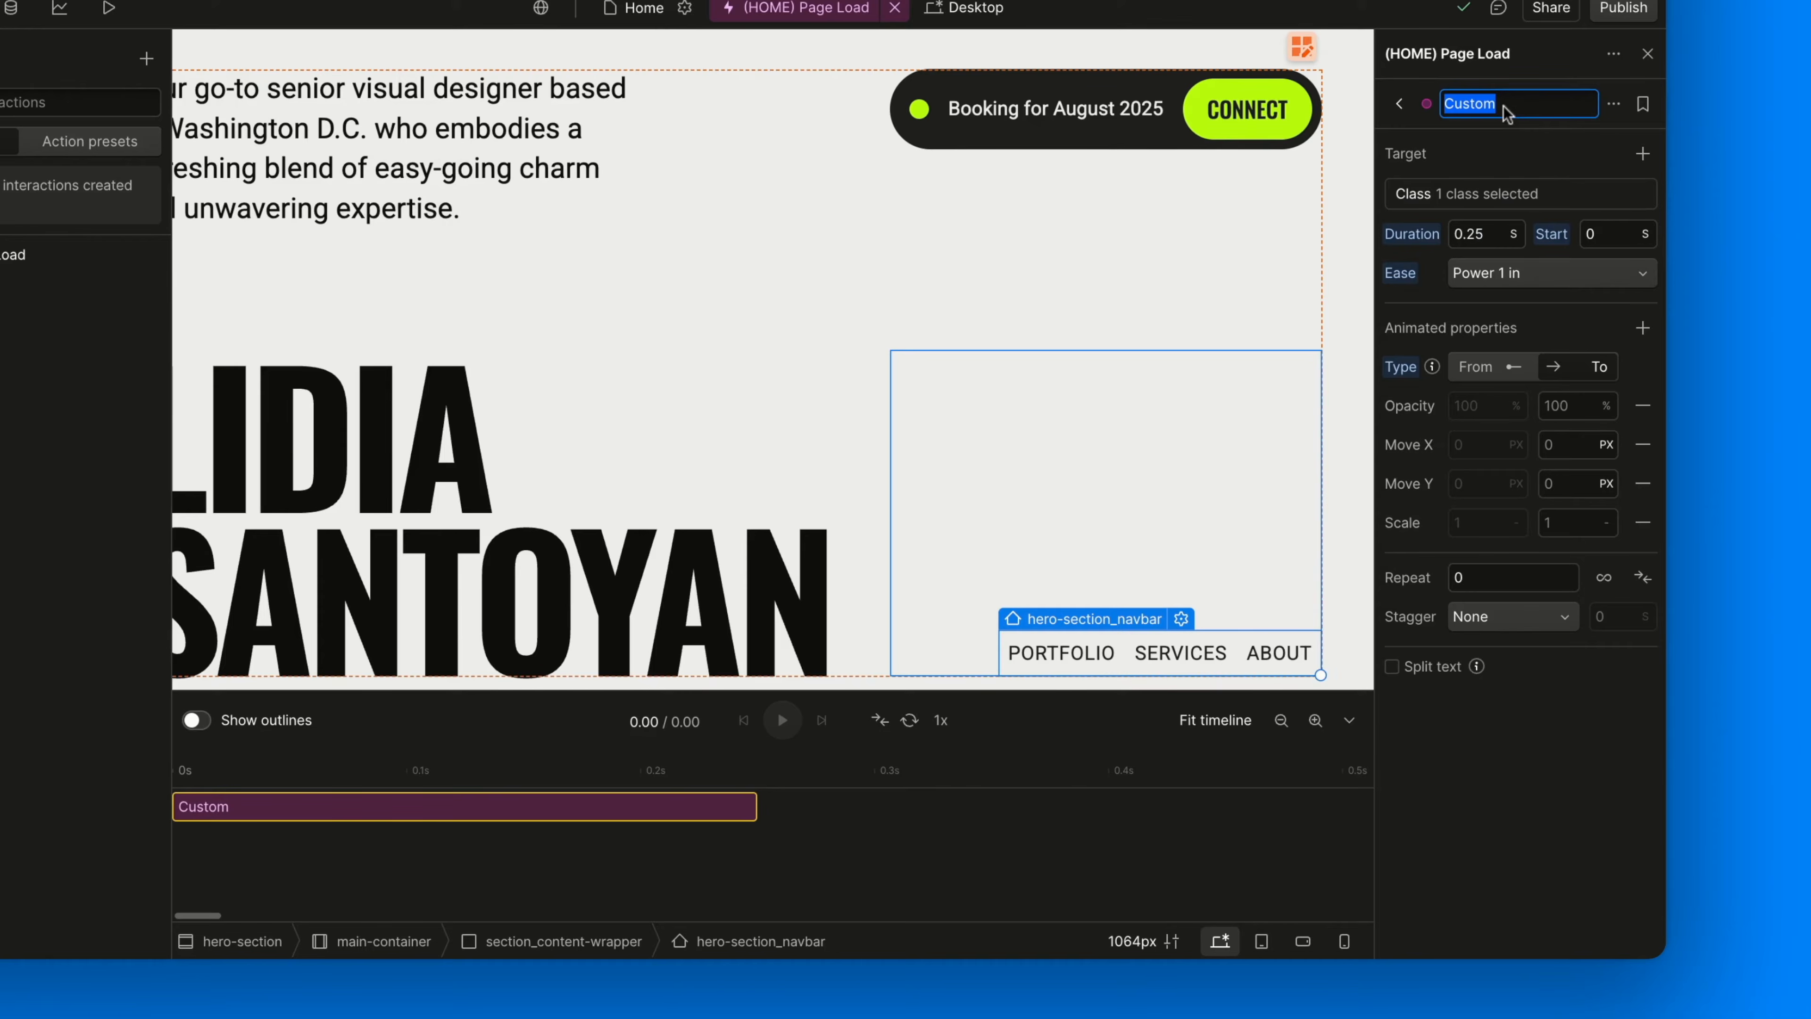
{"action": "left_click", "coordinate": [1566, 121]}
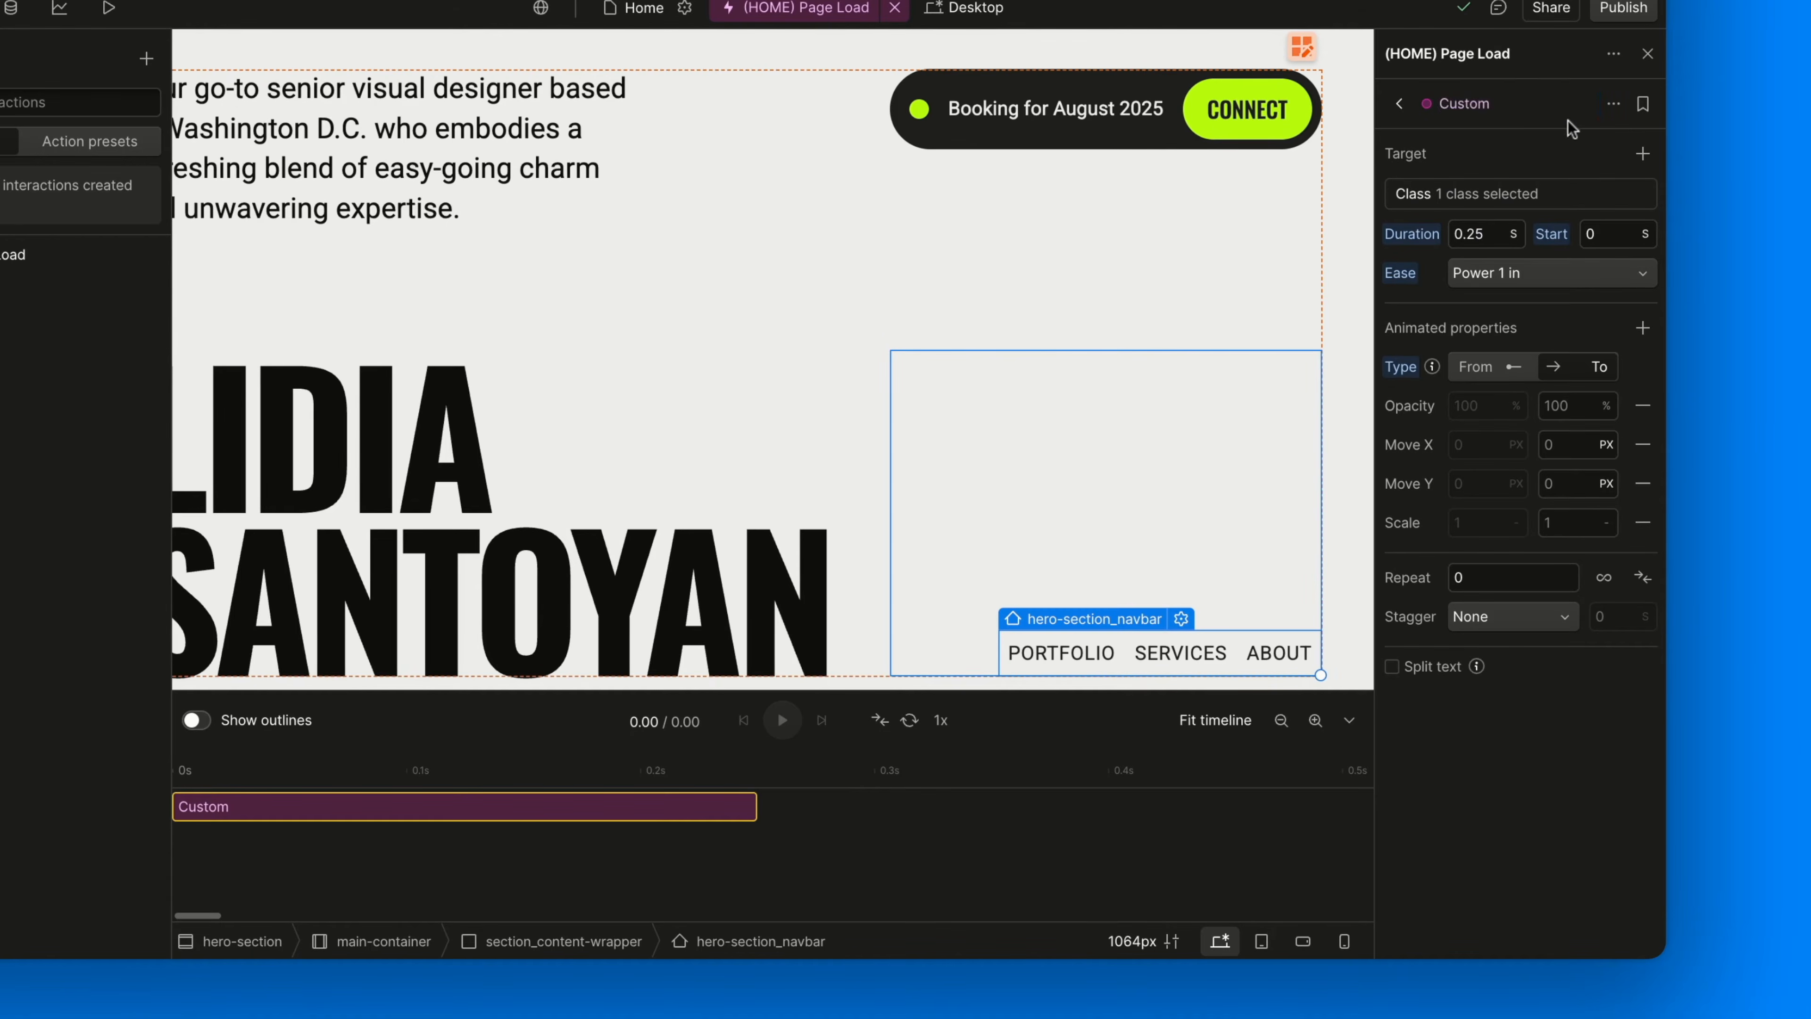
Rename the Custom action as "Heading Split"
{"action": "left_click", "coordinate": [1615, 104]}
{"action": "left_click", "coordinate": [1602, 152]}
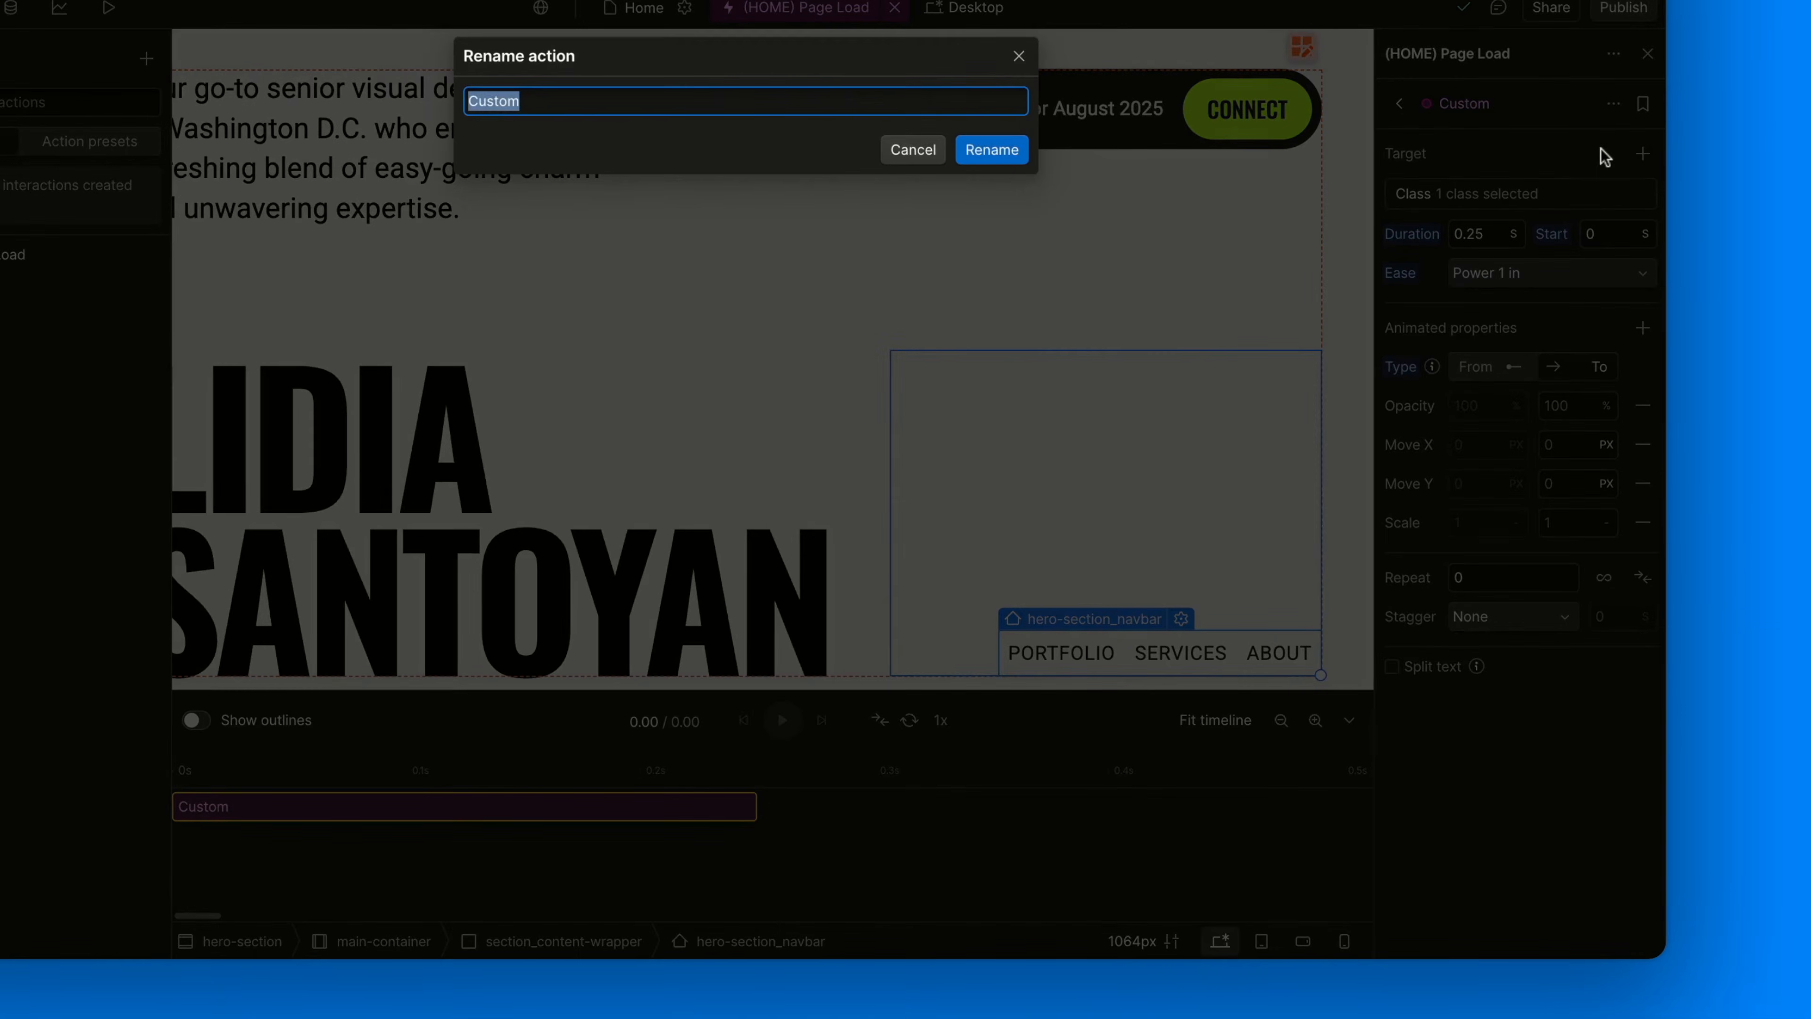
{"action": "type", "text": "Heading SDpli"}
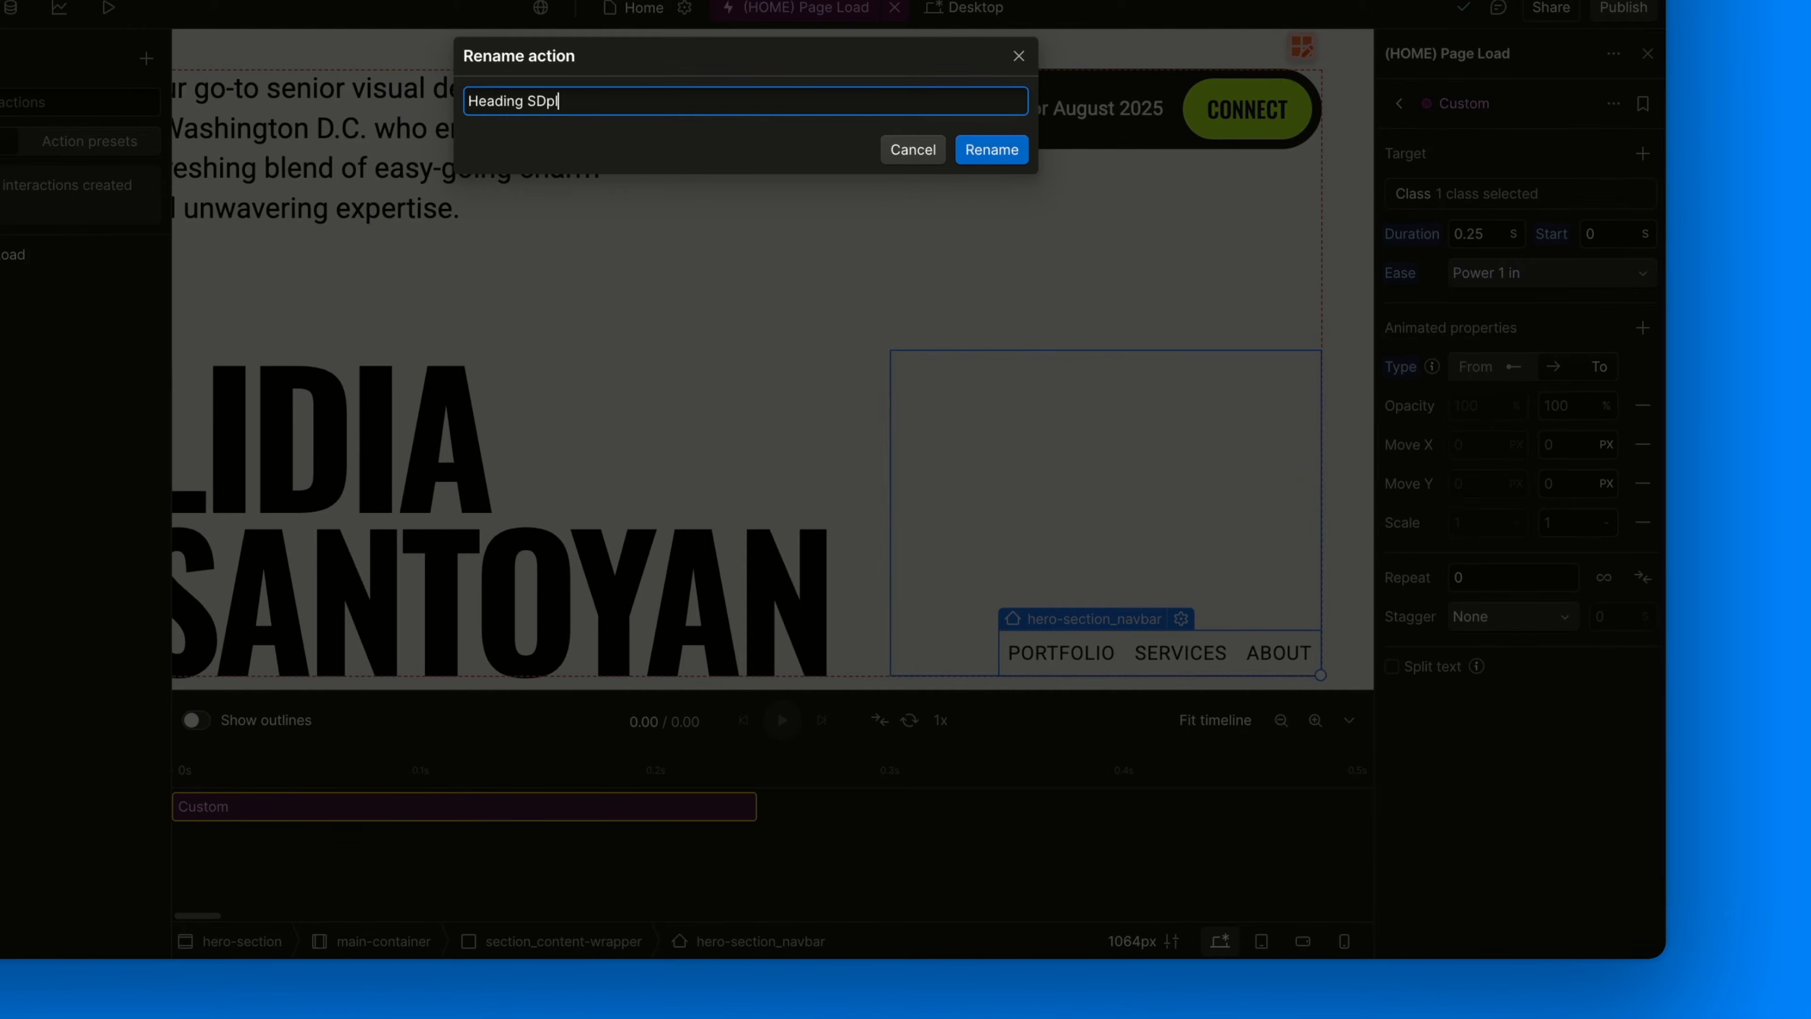
{"action": "key", "text": "BackSpace"}
{"action": "key", "text": "BackSpace"}
{"action": "key", "text": "BackSpace"}
{"action": "type", "text": "plit"}
{"action": "left_click", "coordinate": [989, 148]}
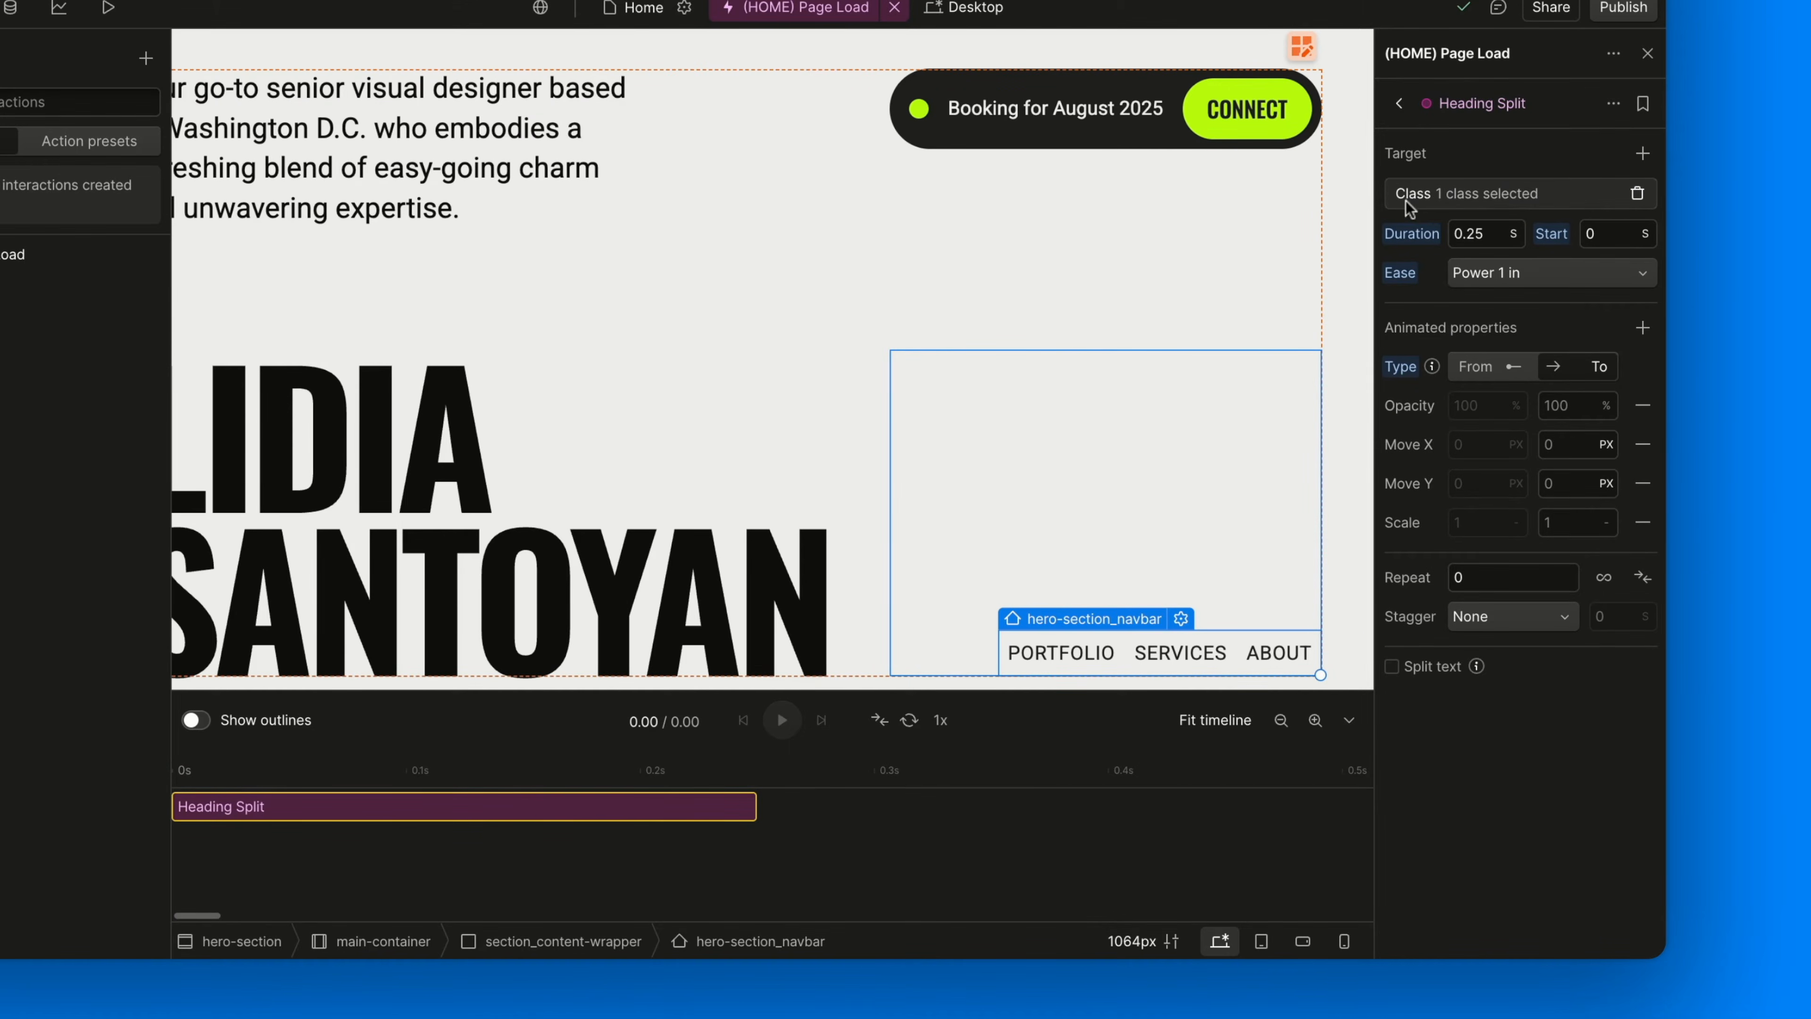
Show the Navigator and set the Heading Split action's target to a custom selector of h1
{"action": "left_click", "coordinate": [1550, 189]}
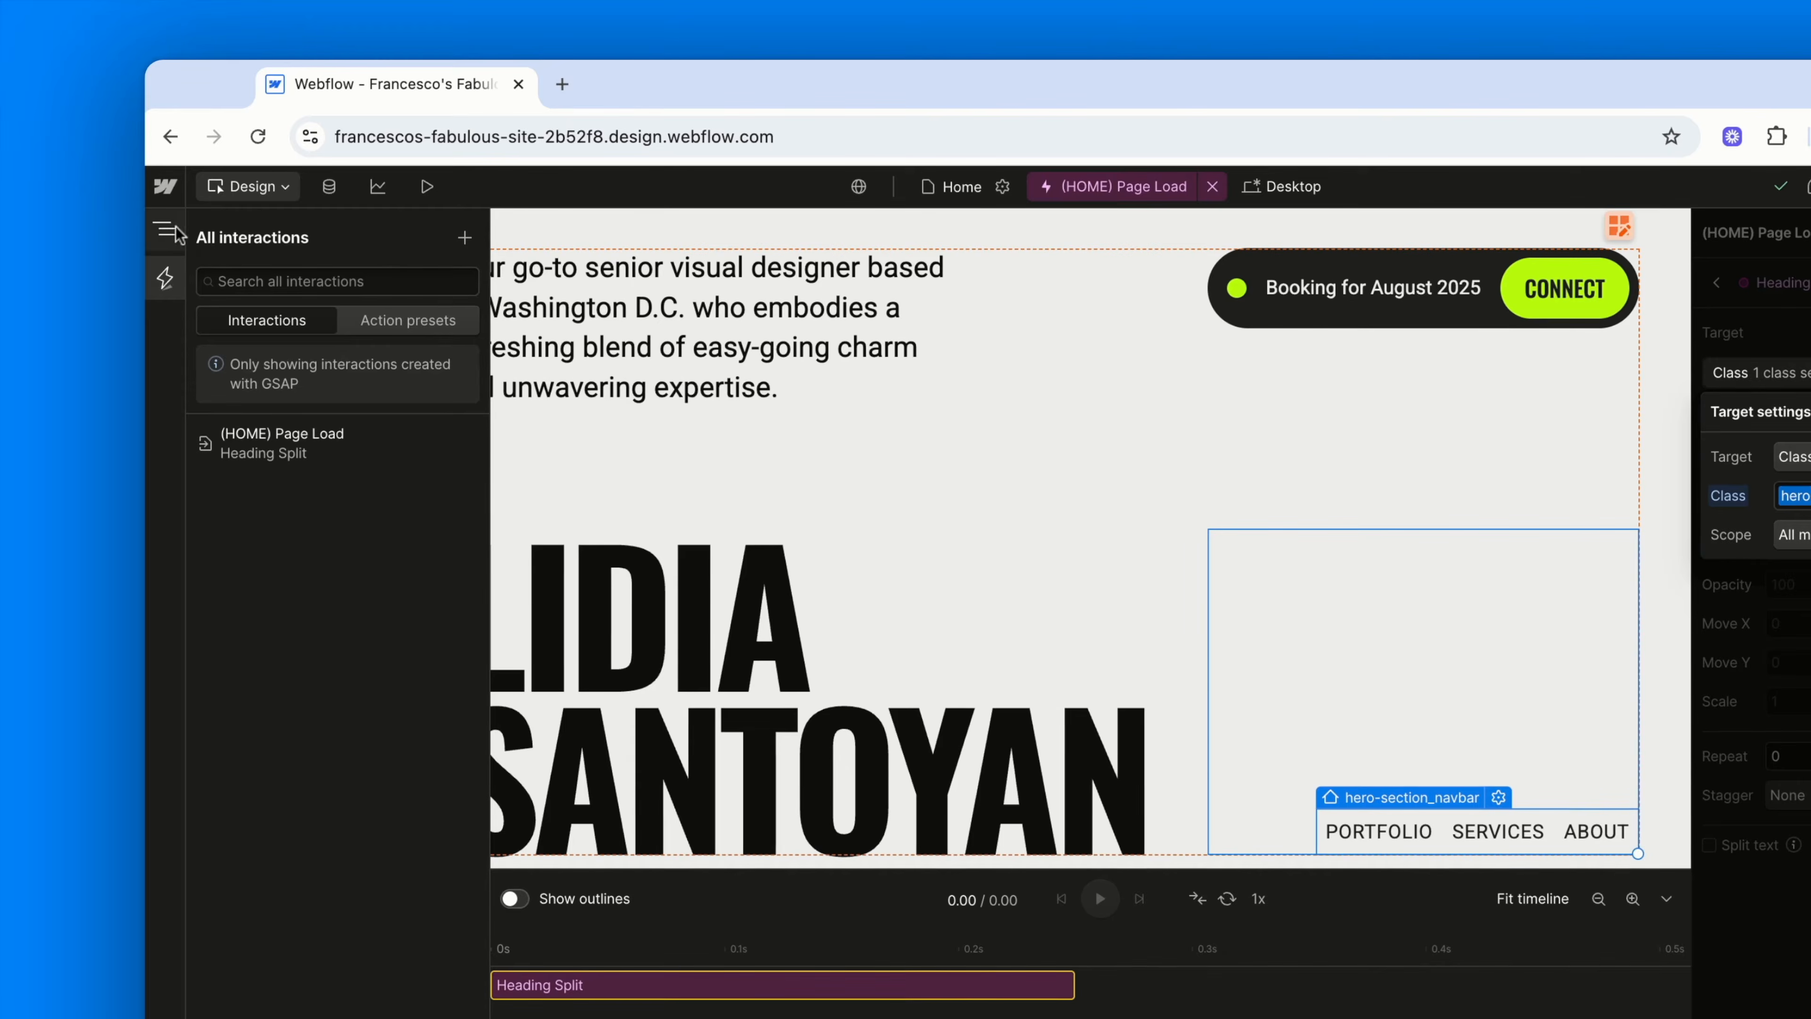
{"action": "left_click", "coordinate": [171, 230]}
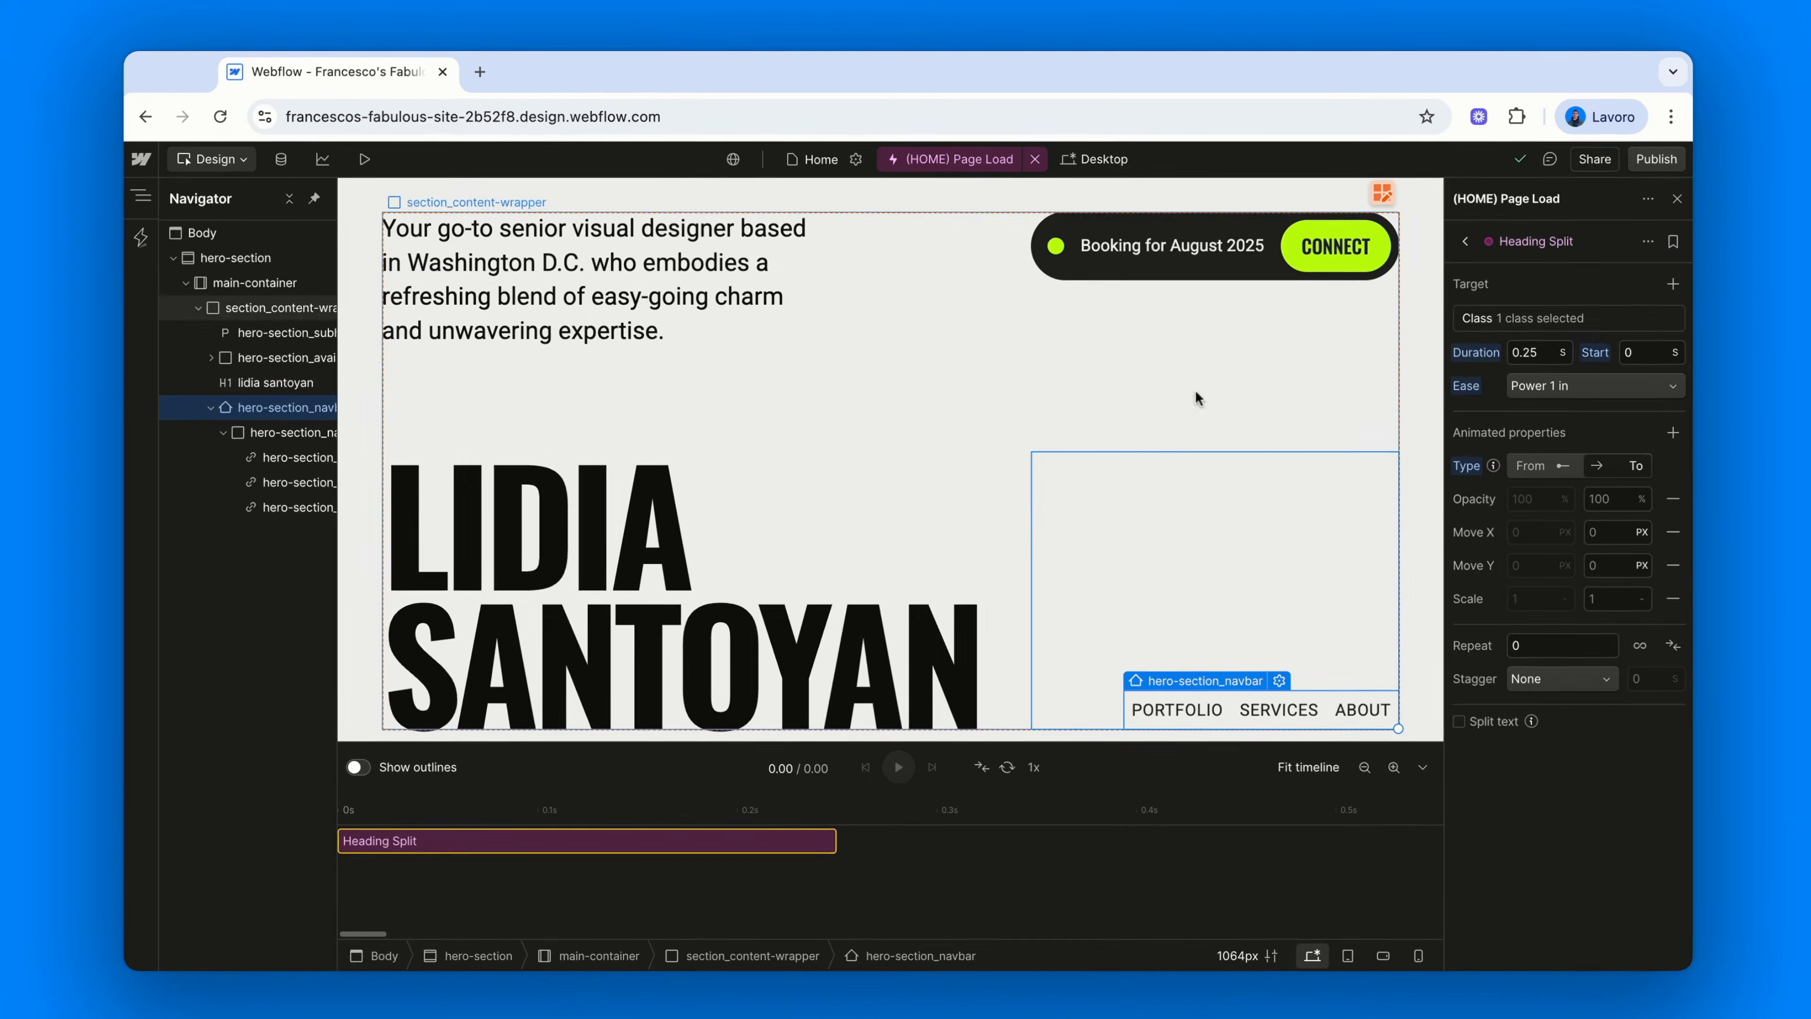
{"action": "left_click", "coordinate": [1781, 380]}
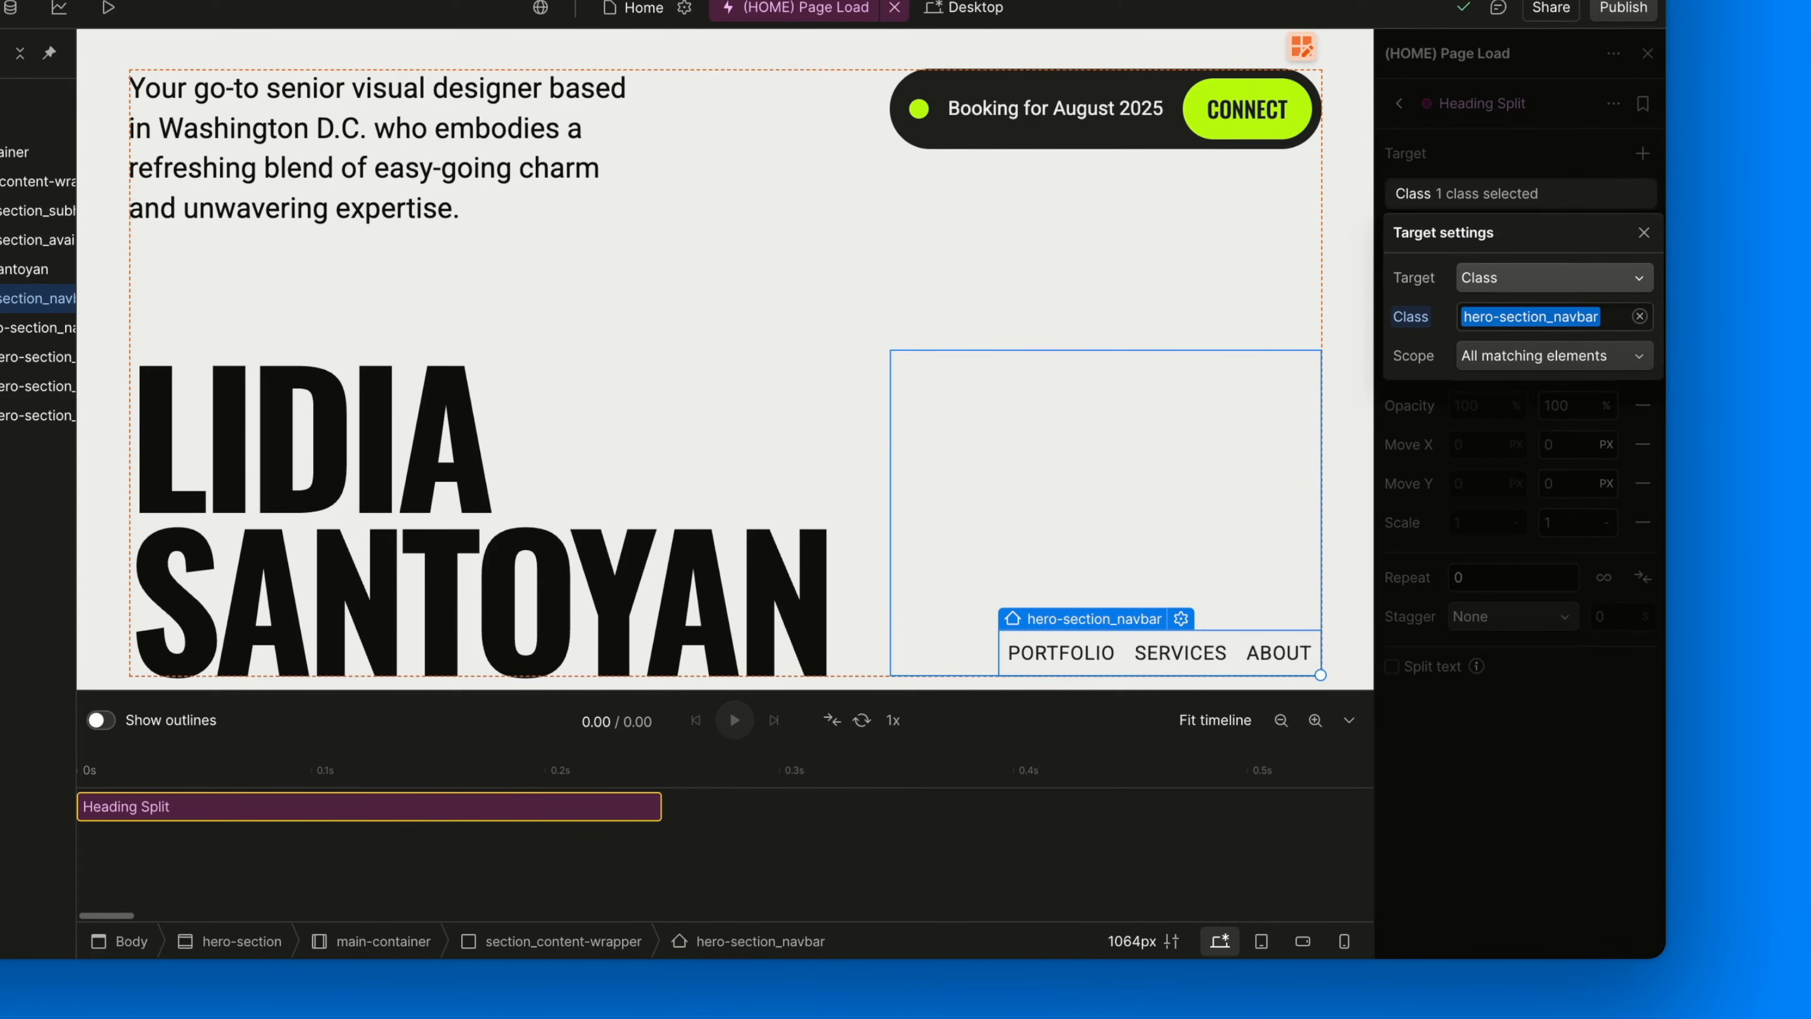
{"action": "left_click", "coordinate": [1498, 278]}
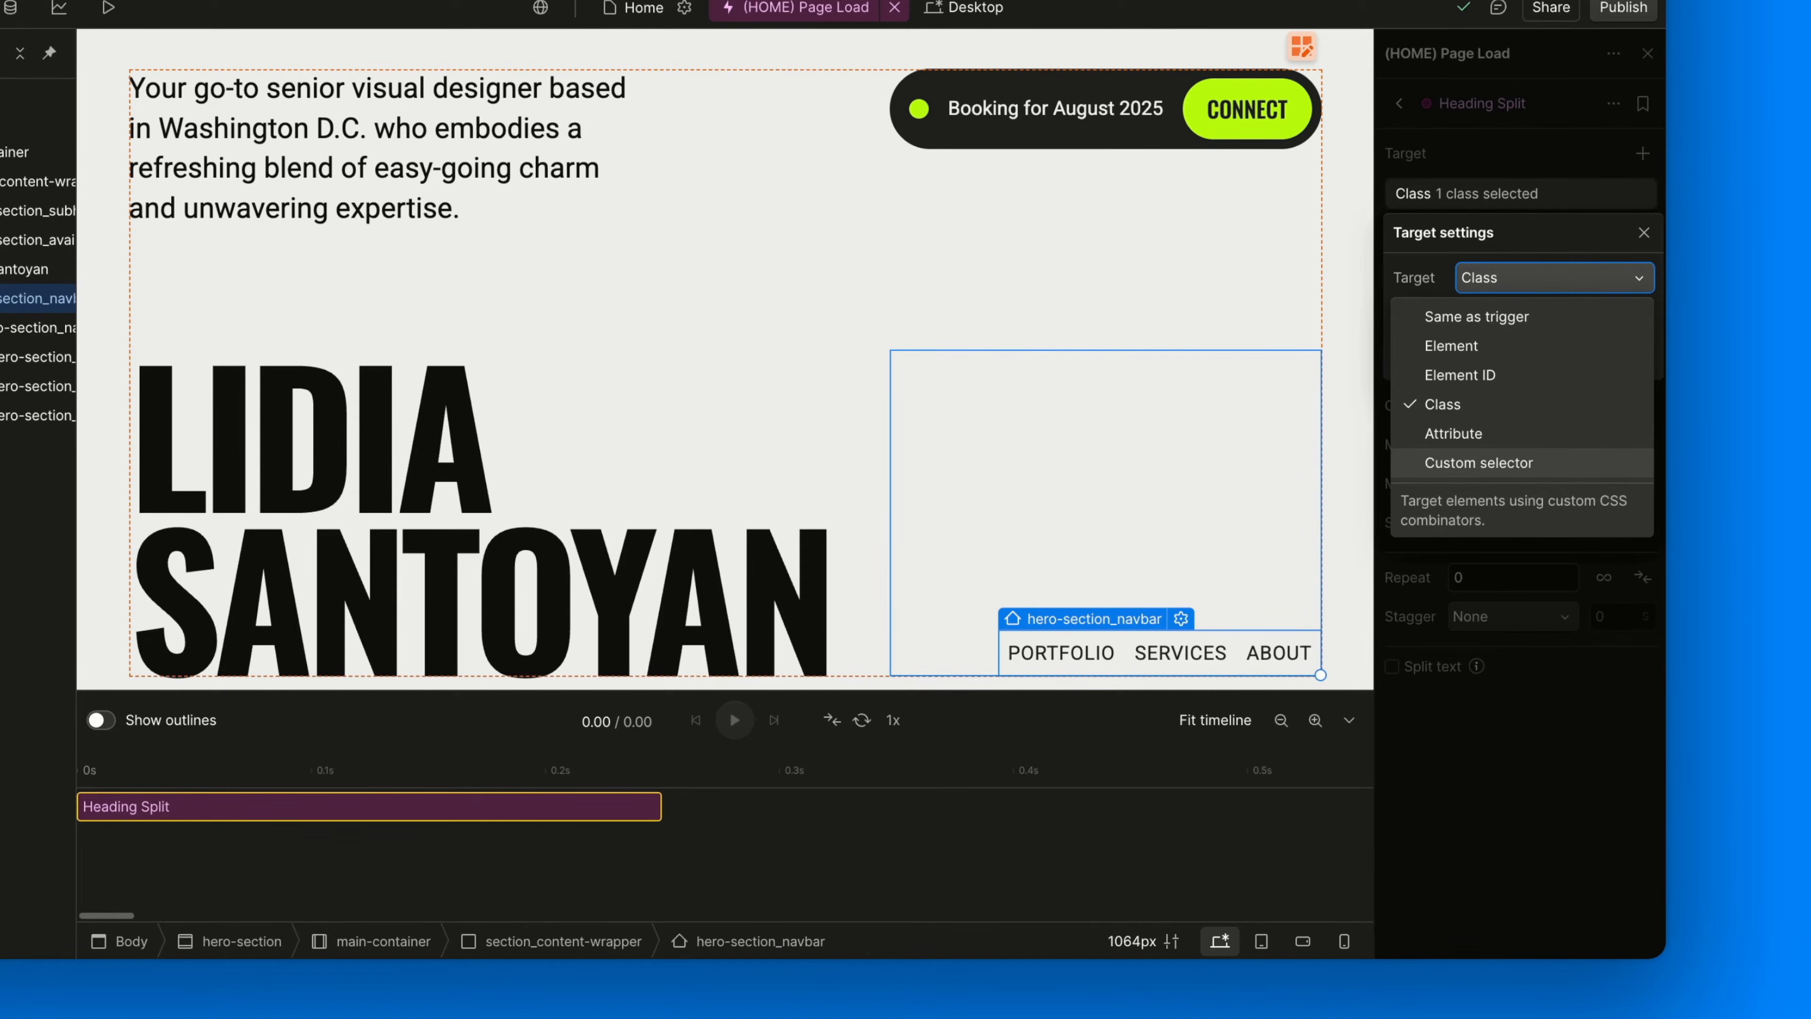
{"action": "left_click", "coordinate": [1479, 463]}
{"action": "left_click", "coordinate": [1538, 324]}
{"action": "type", "text": "h1"}
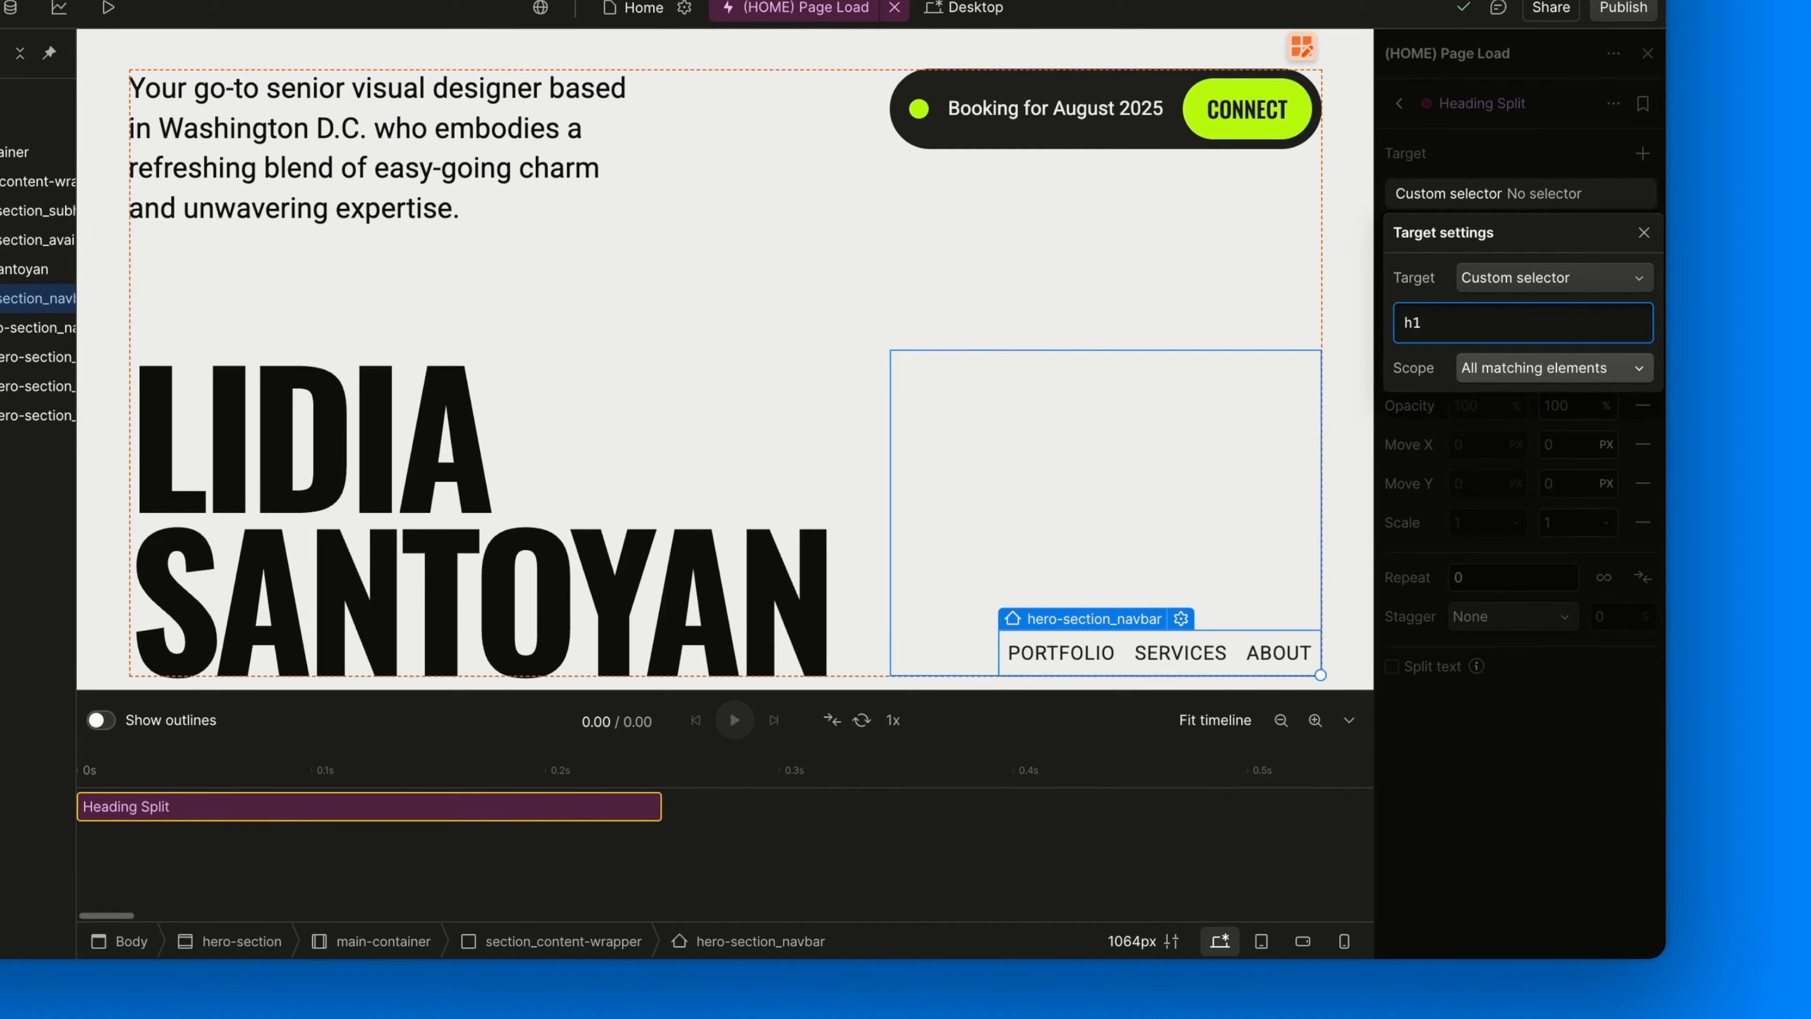
{"action": "left_click", "coordinate": [1464, 460]}
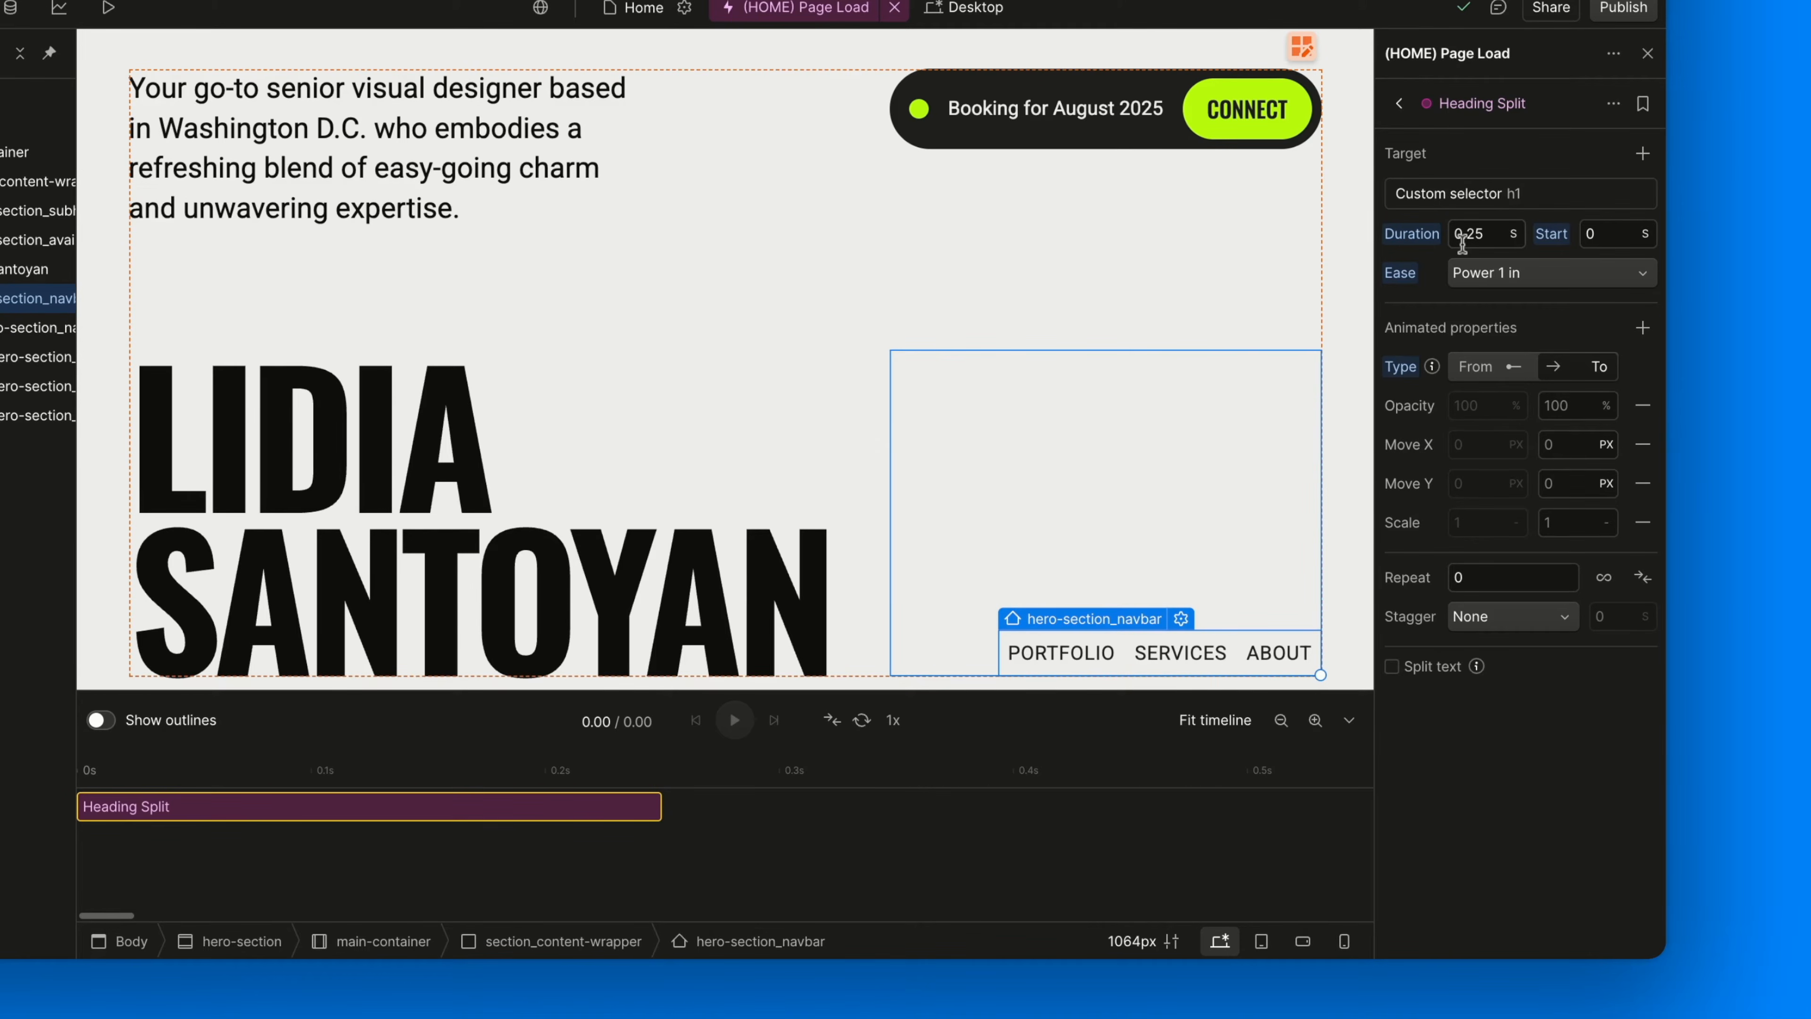
Check the time units available for the Heading Split action's duration and start, and set its start to 0.1 s
{"action": "left_click", "coordinate": [1511, 235]}
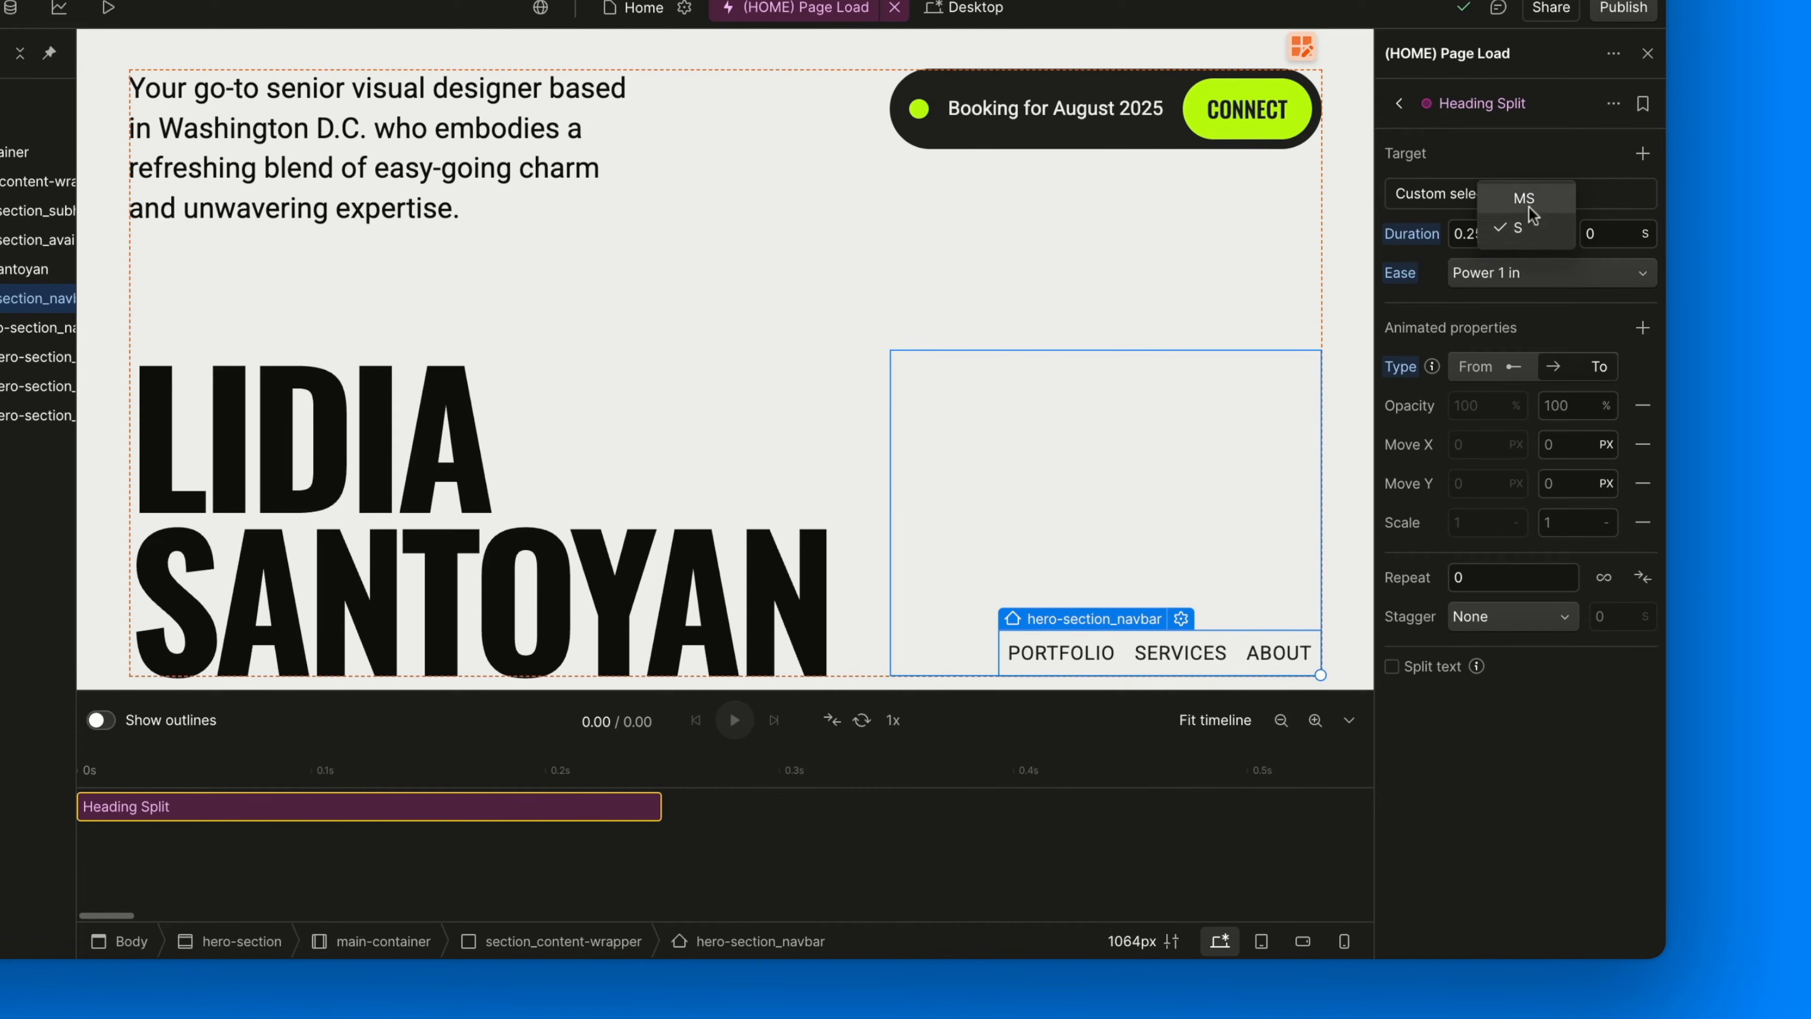
{"action": "left_click", "coordinate": [1464, 236]}
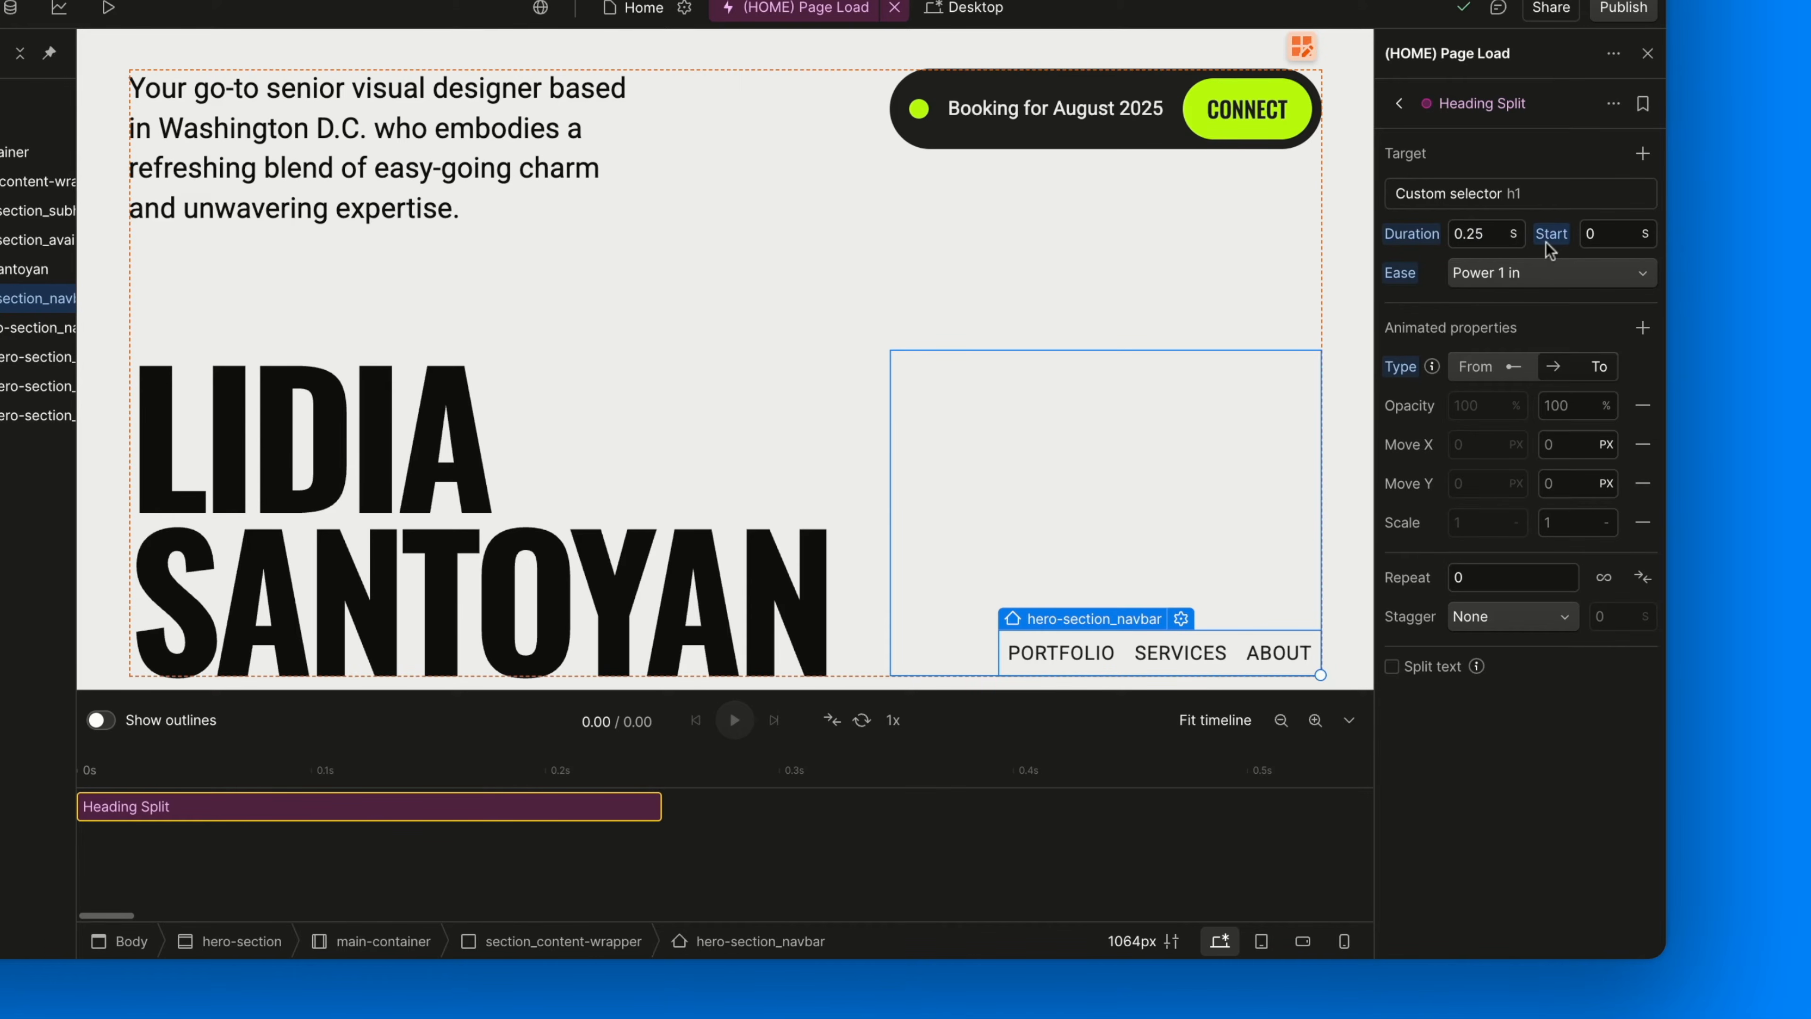
{"action": "left_click", "coordinate": [1597, 234]}
{"action": "type", "text": ".1"}
{"action": "key", "text": "Return"}
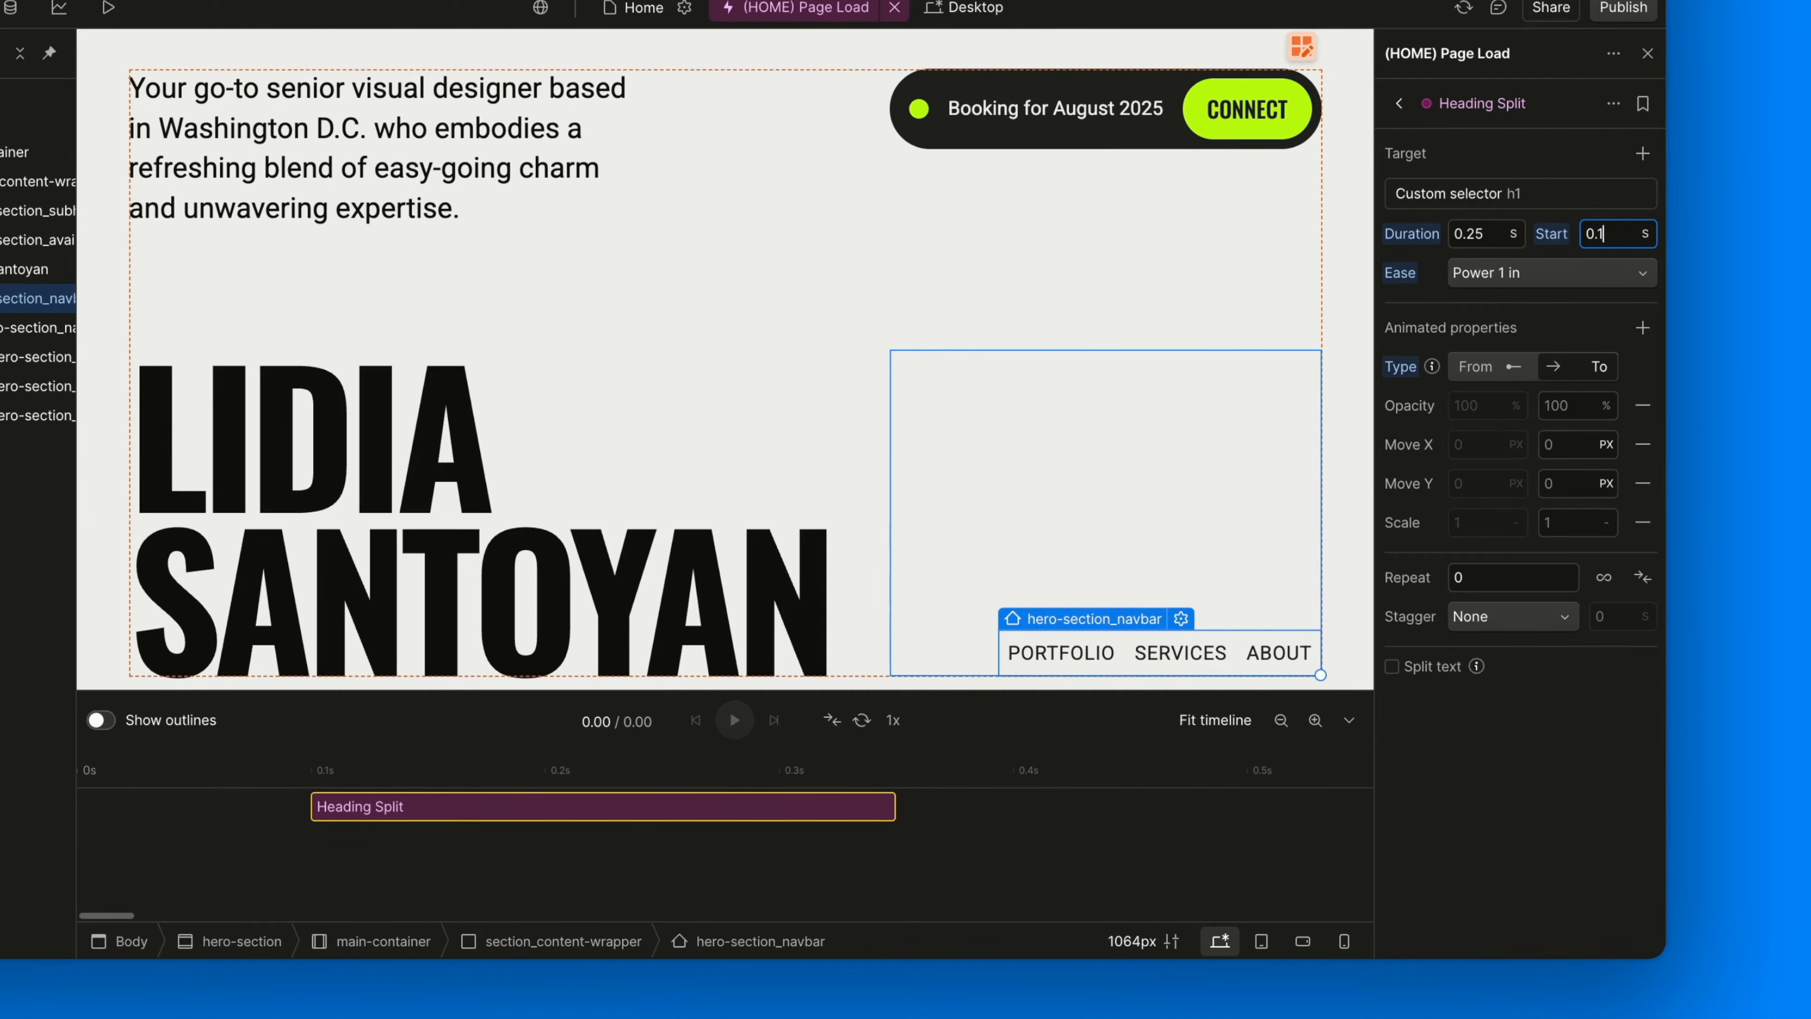
{"action": "left_click", "coordinate": [1644, 234]}
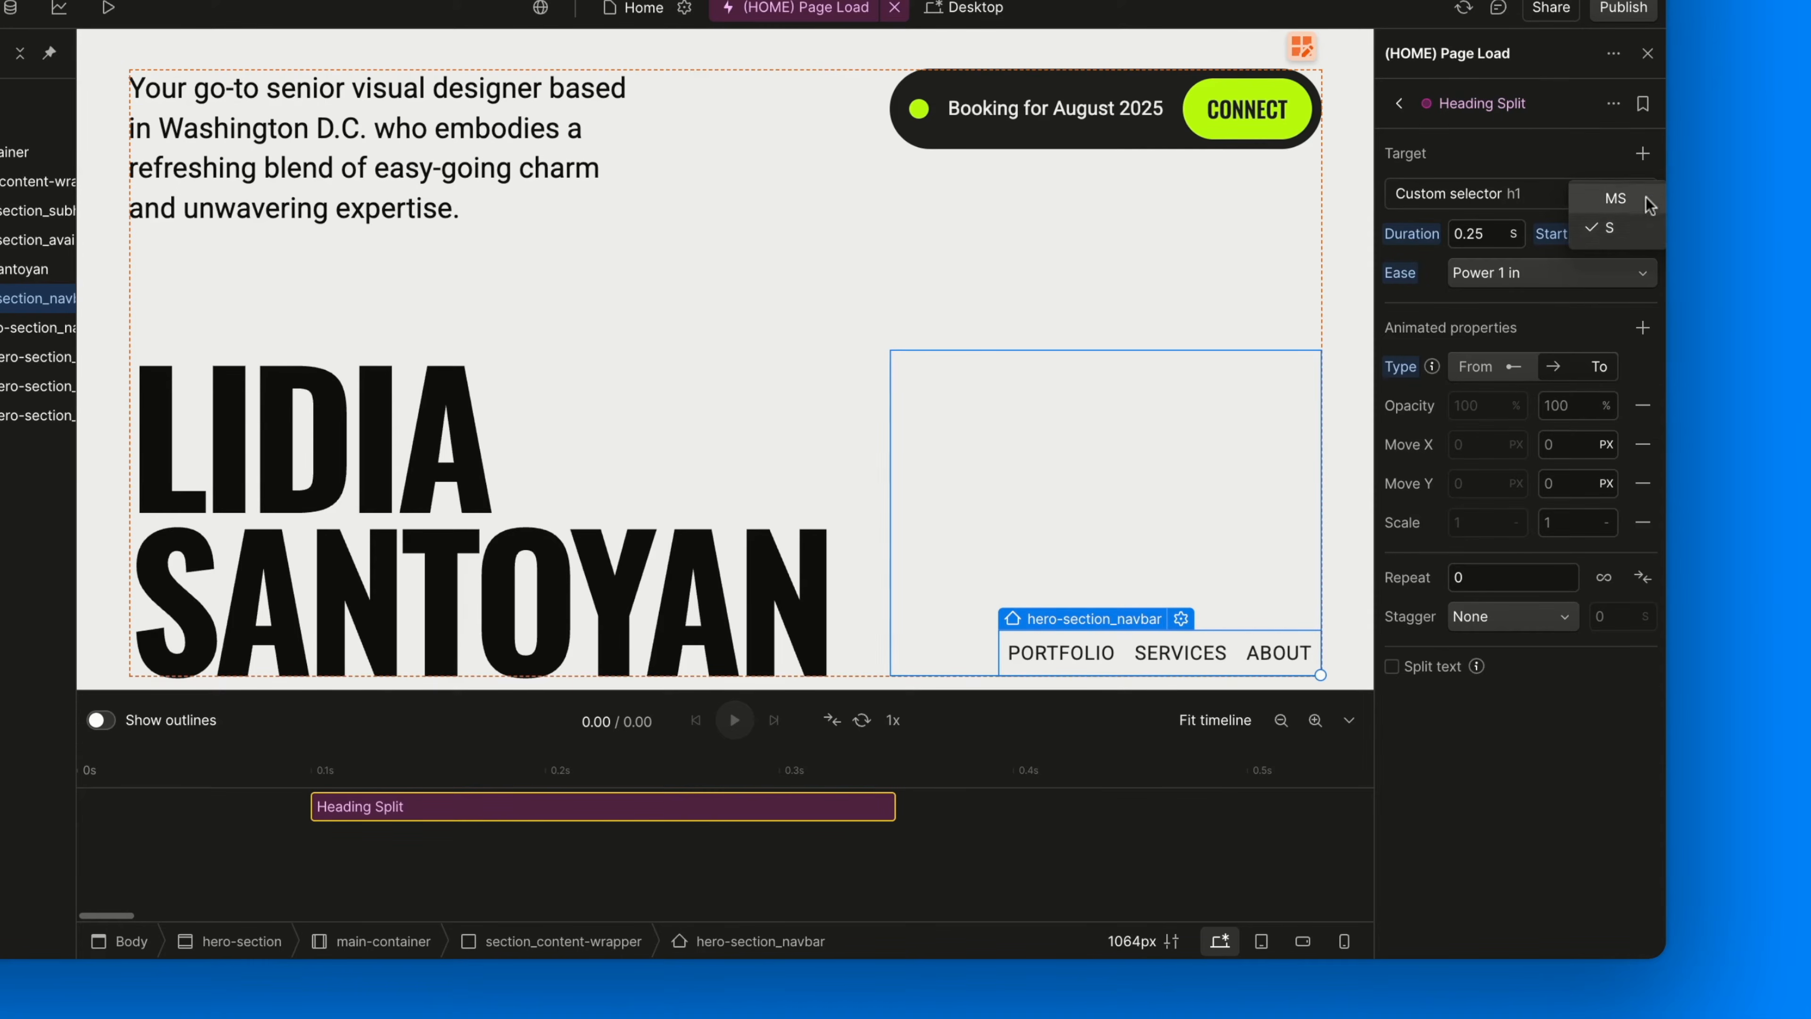
{"action": "left_click", "coordinate": [1536, 239]}
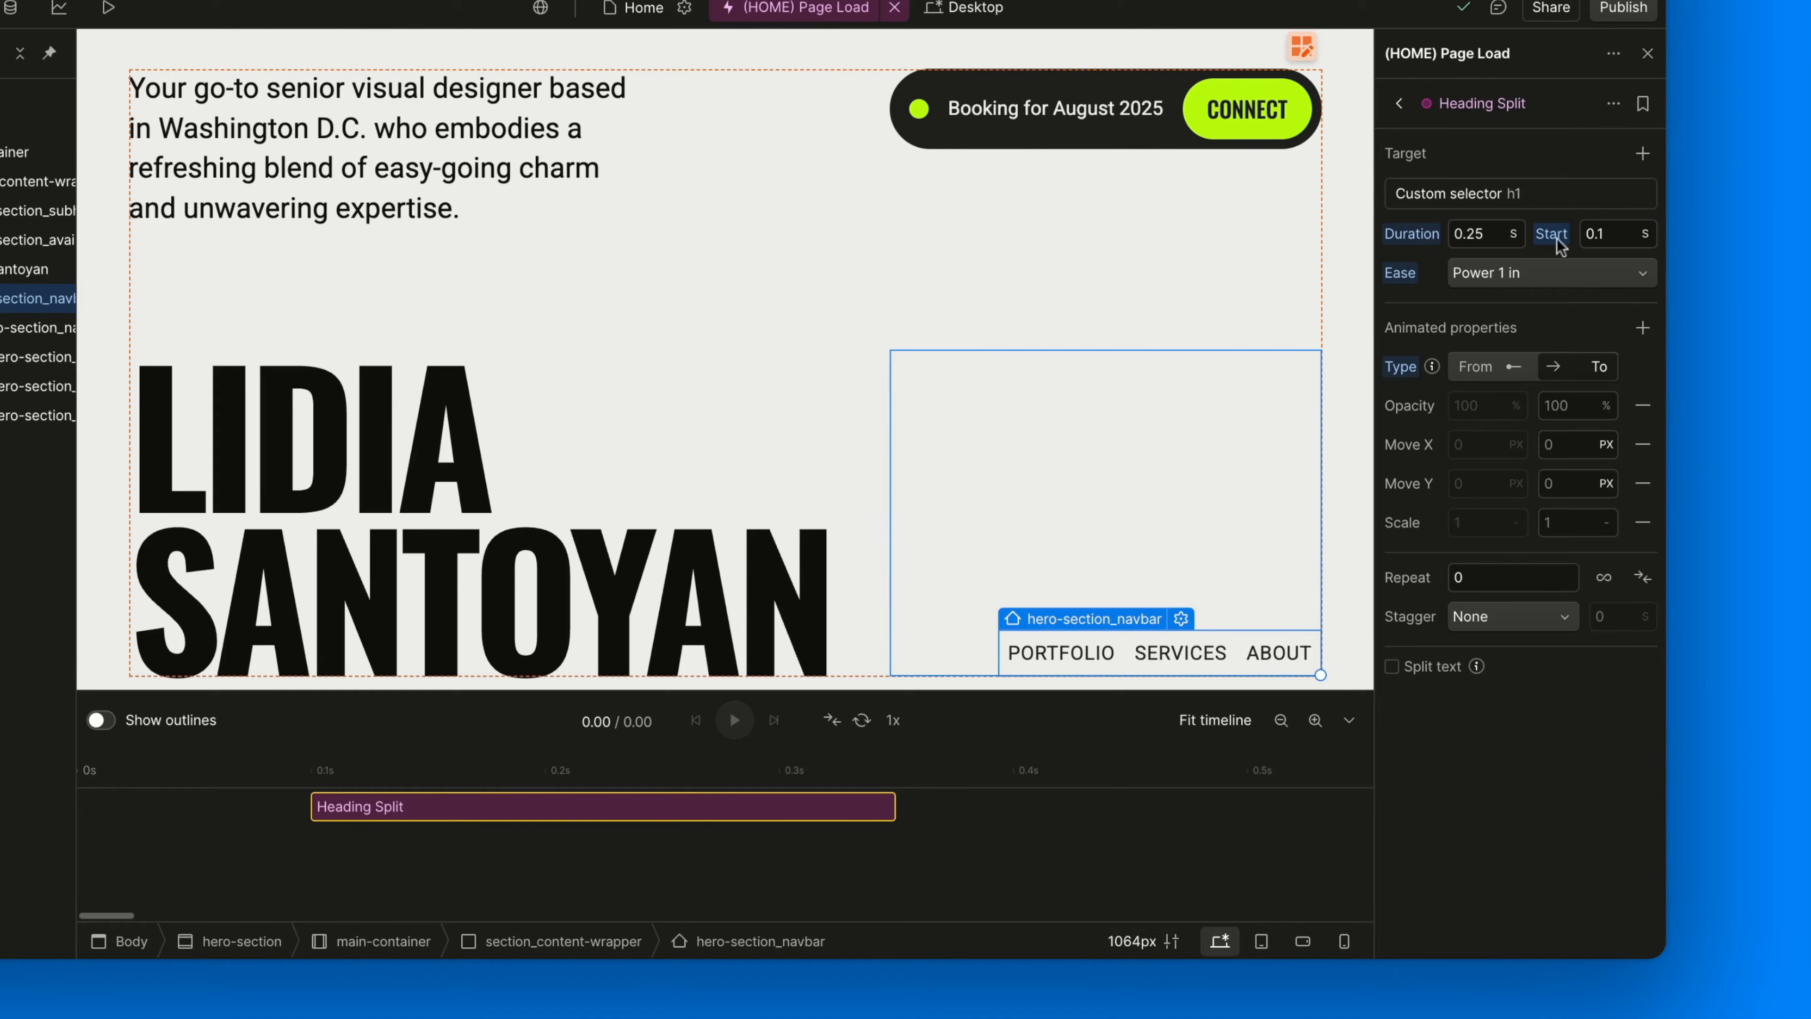
Set the Heading Split action's start time to 0.6 s
{"action": "left_click", "coordinate": [1609, 236]}
{"action": "key", "text": "BackSpace"}
{"action": "type", "text": ".6"}
{"action": "key", "text": "Return"}
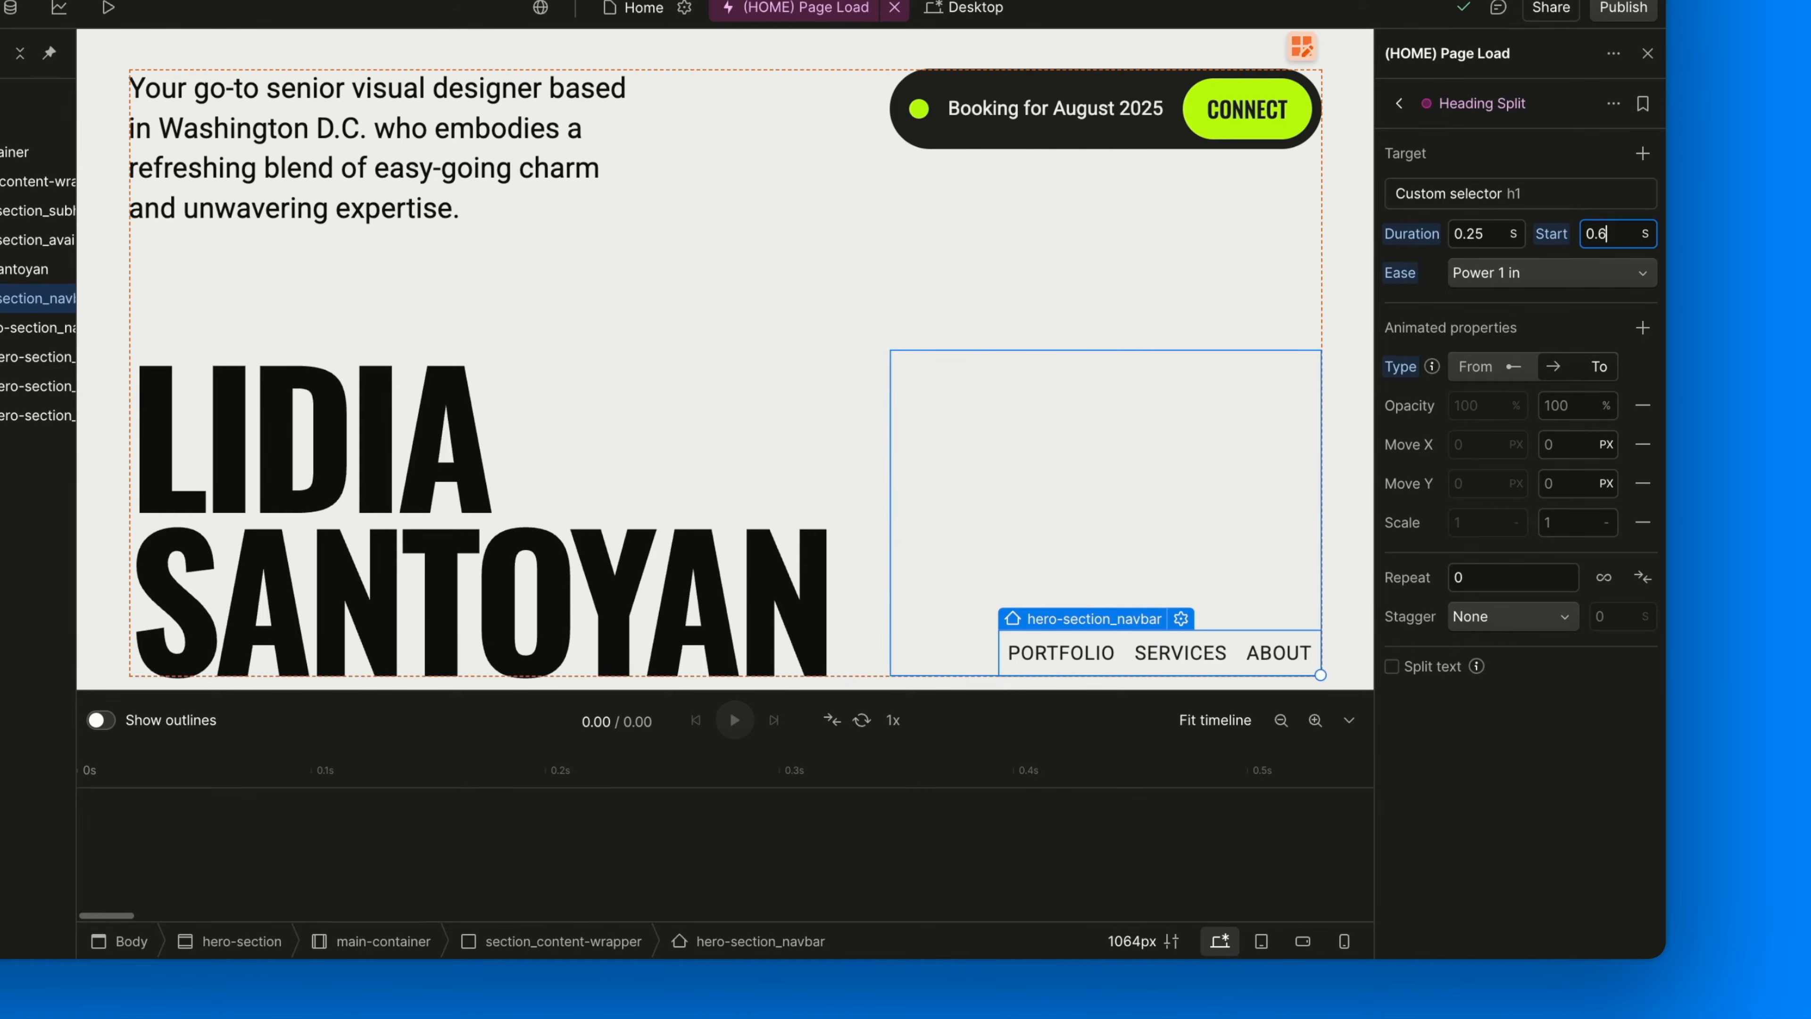
{"action": "left_click", "coordinate": [1286, 720]}
{"action": "left_click", "coordinate": [1283, 720]}
{"action": "left_click", "coordinate": [1283, 719]}
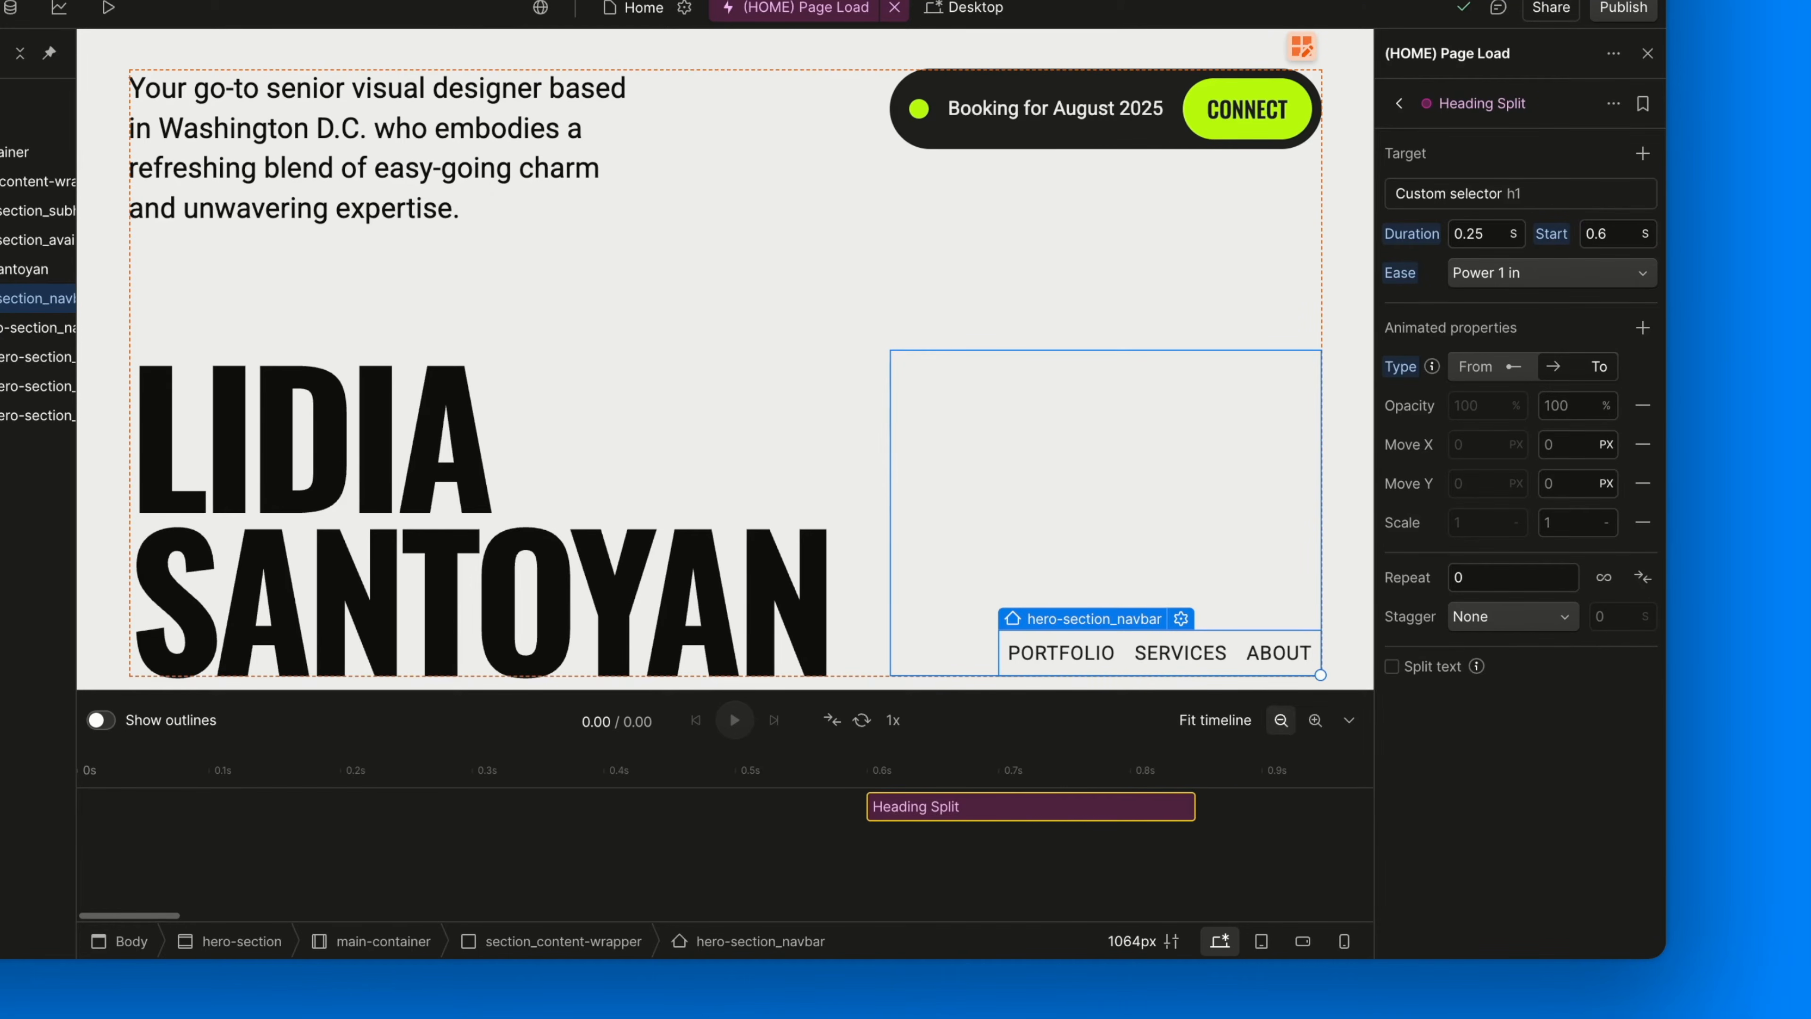
{"action": "left_click", "coordinate": [1315, 720]}
{"action": "left_click", "coordinate": [1241, 725]}
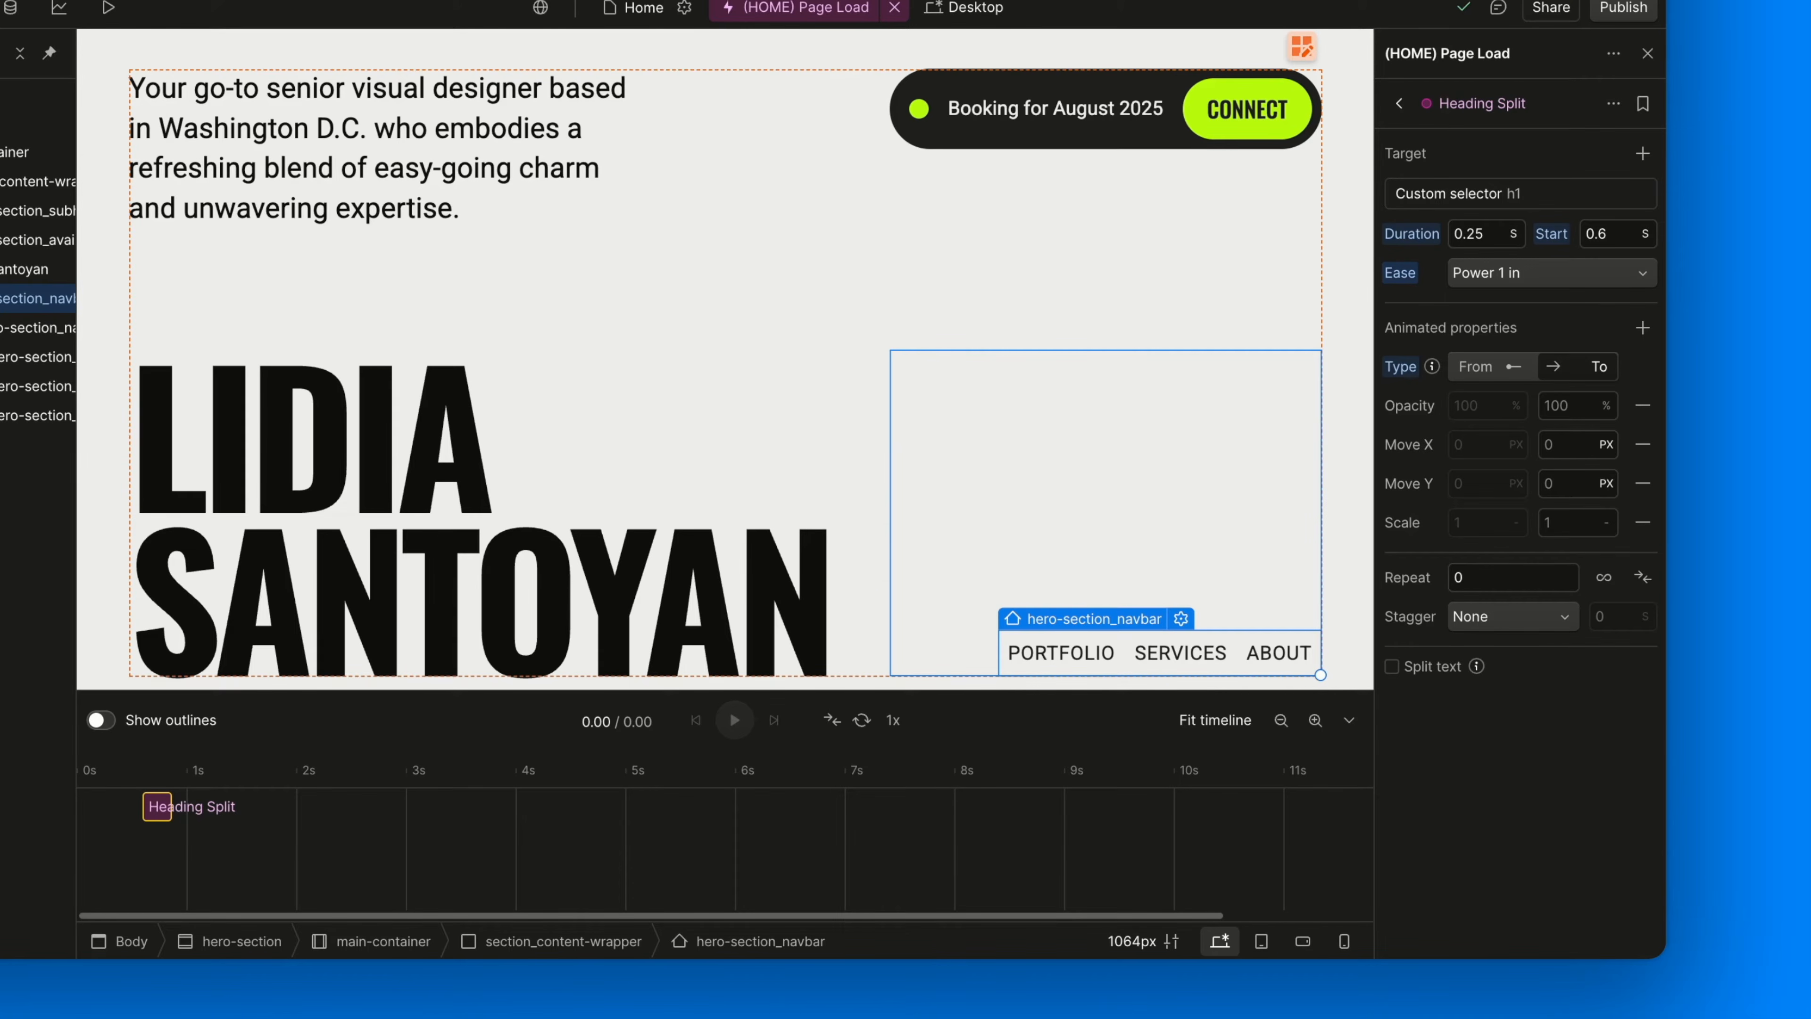
Set the Heading Split action's ease to Expo out, and try adding an extra class target before removing it
{"action": "left_click", "coordinate": [1517, 278]}
{"action": "scroll", "coordinate": [1519, 543], "scroll_direction": "down", "scroll_amount": 5}
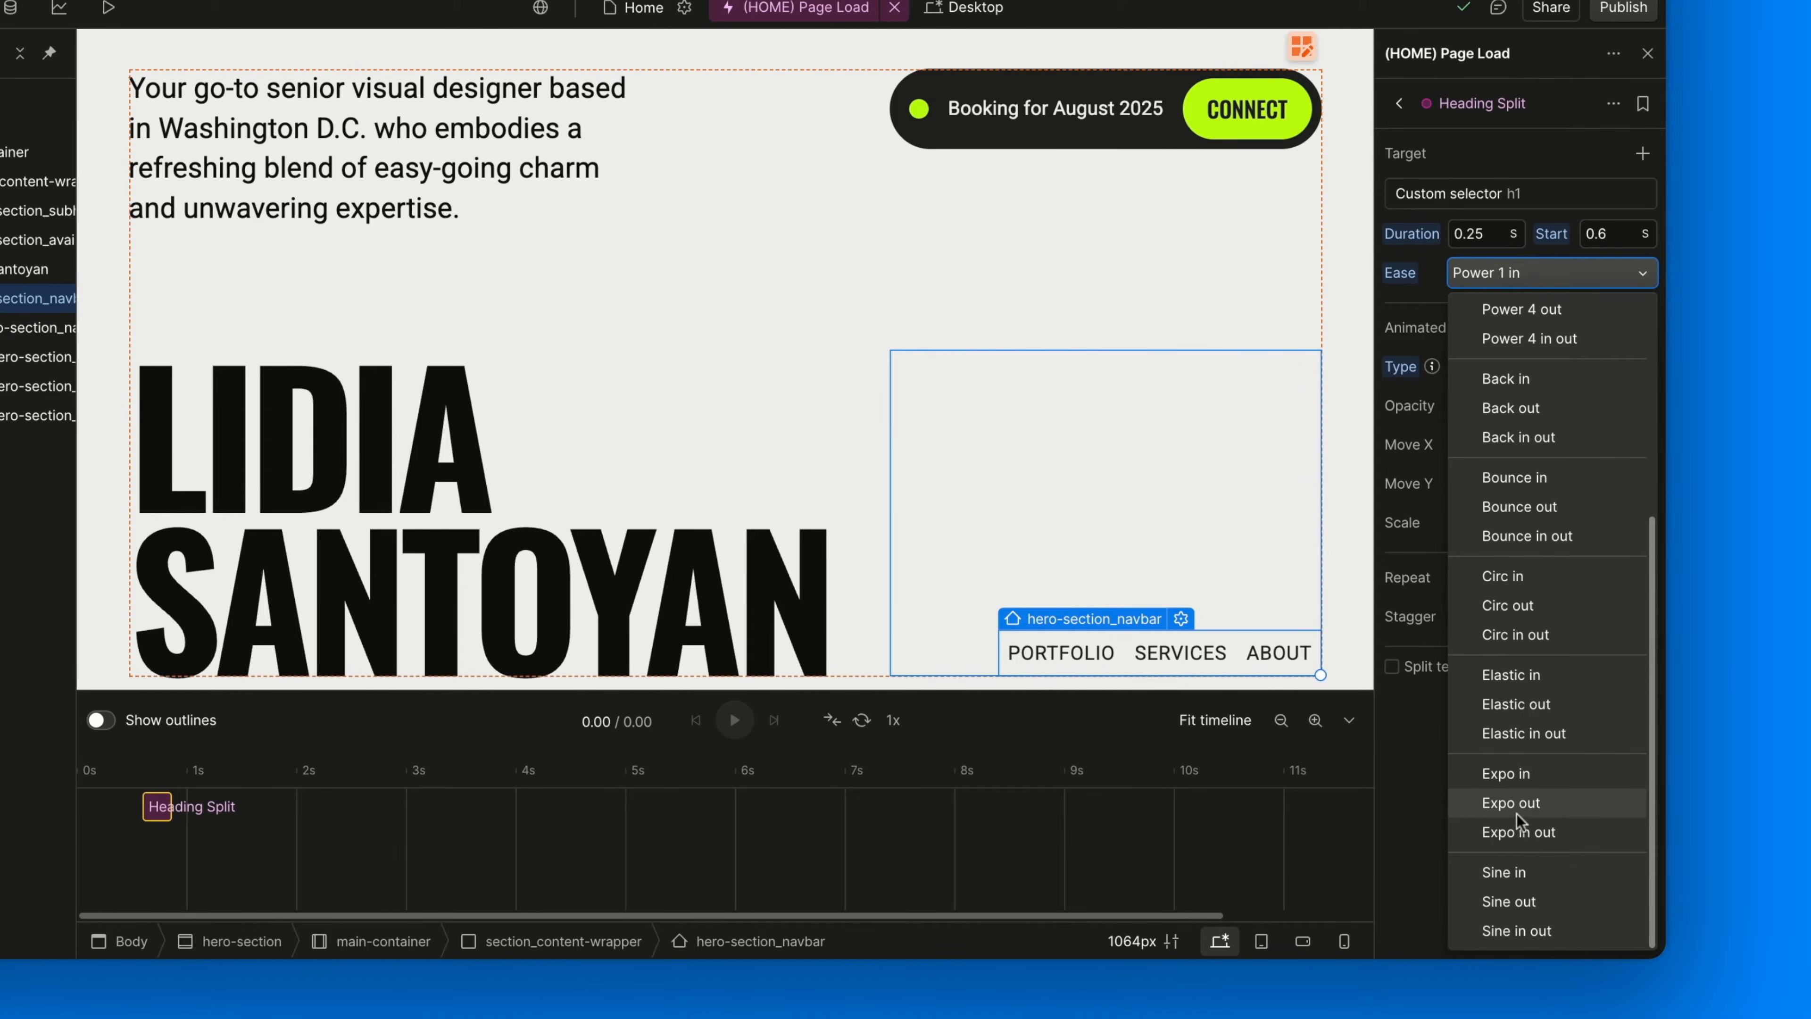
{"action": "left_click", "coordinate": [1562, 802]}
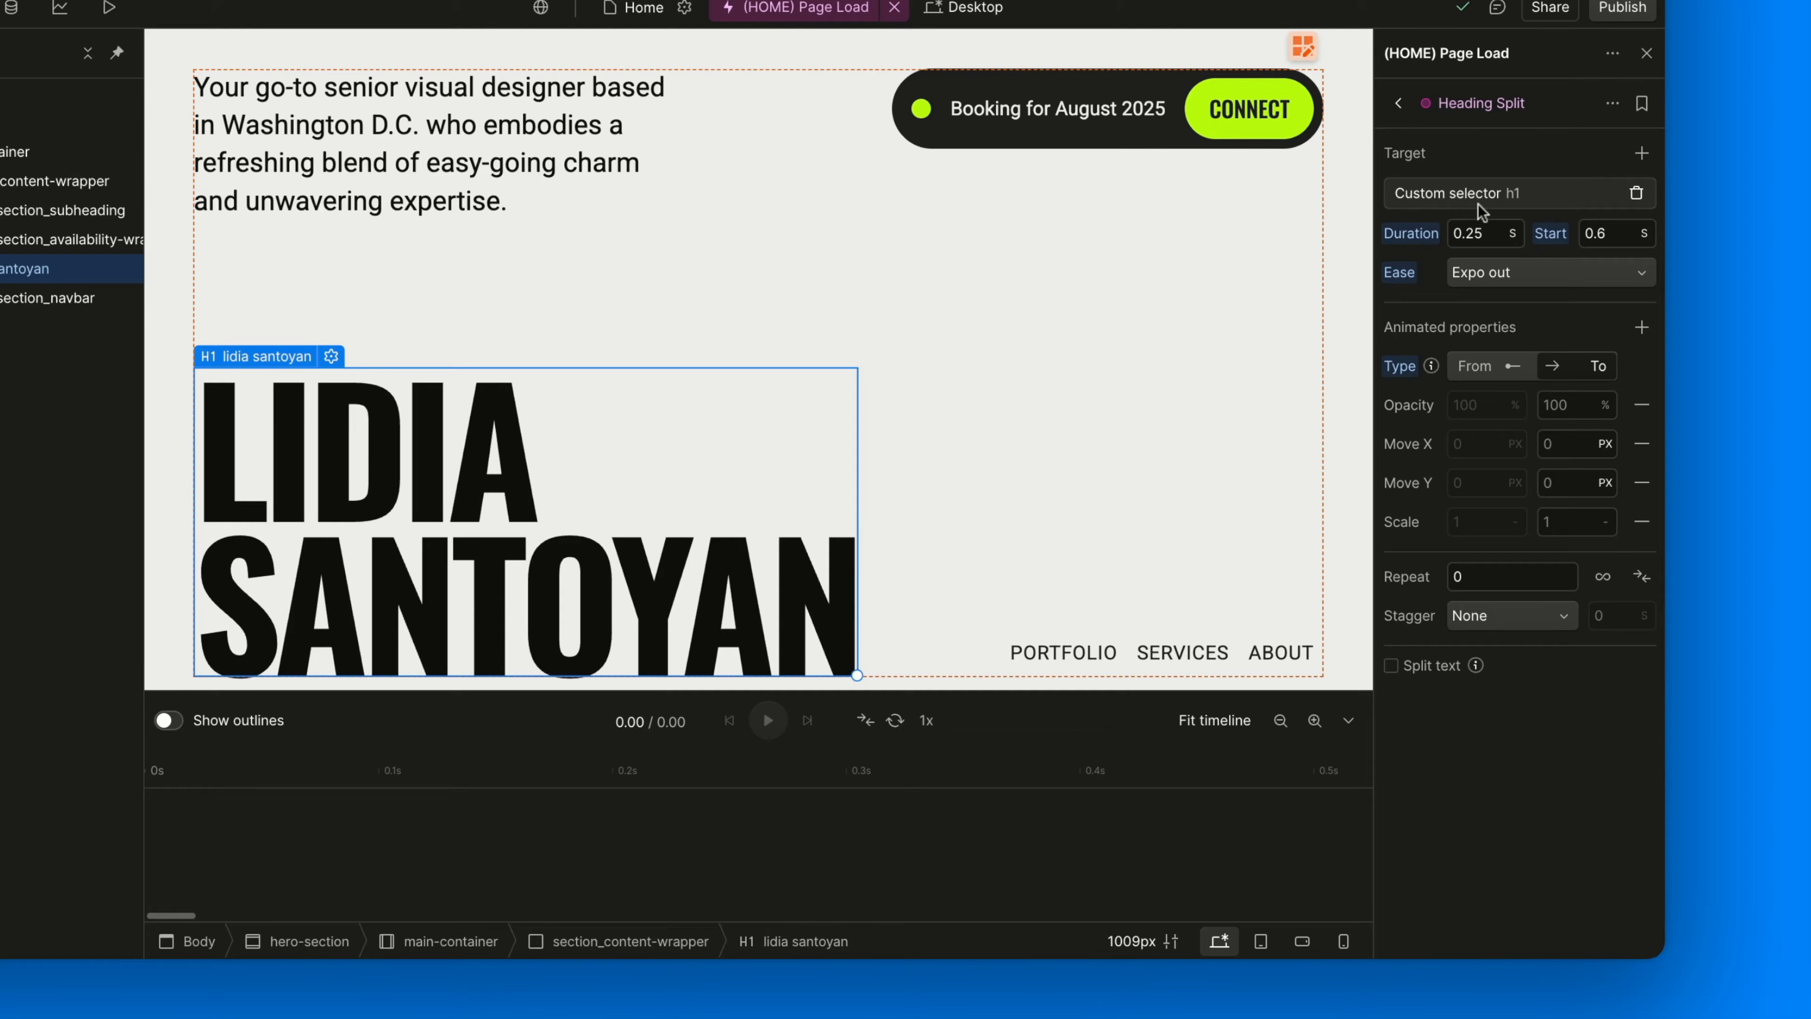
{"action": "left_click", "coordinate": [1643, 154]}
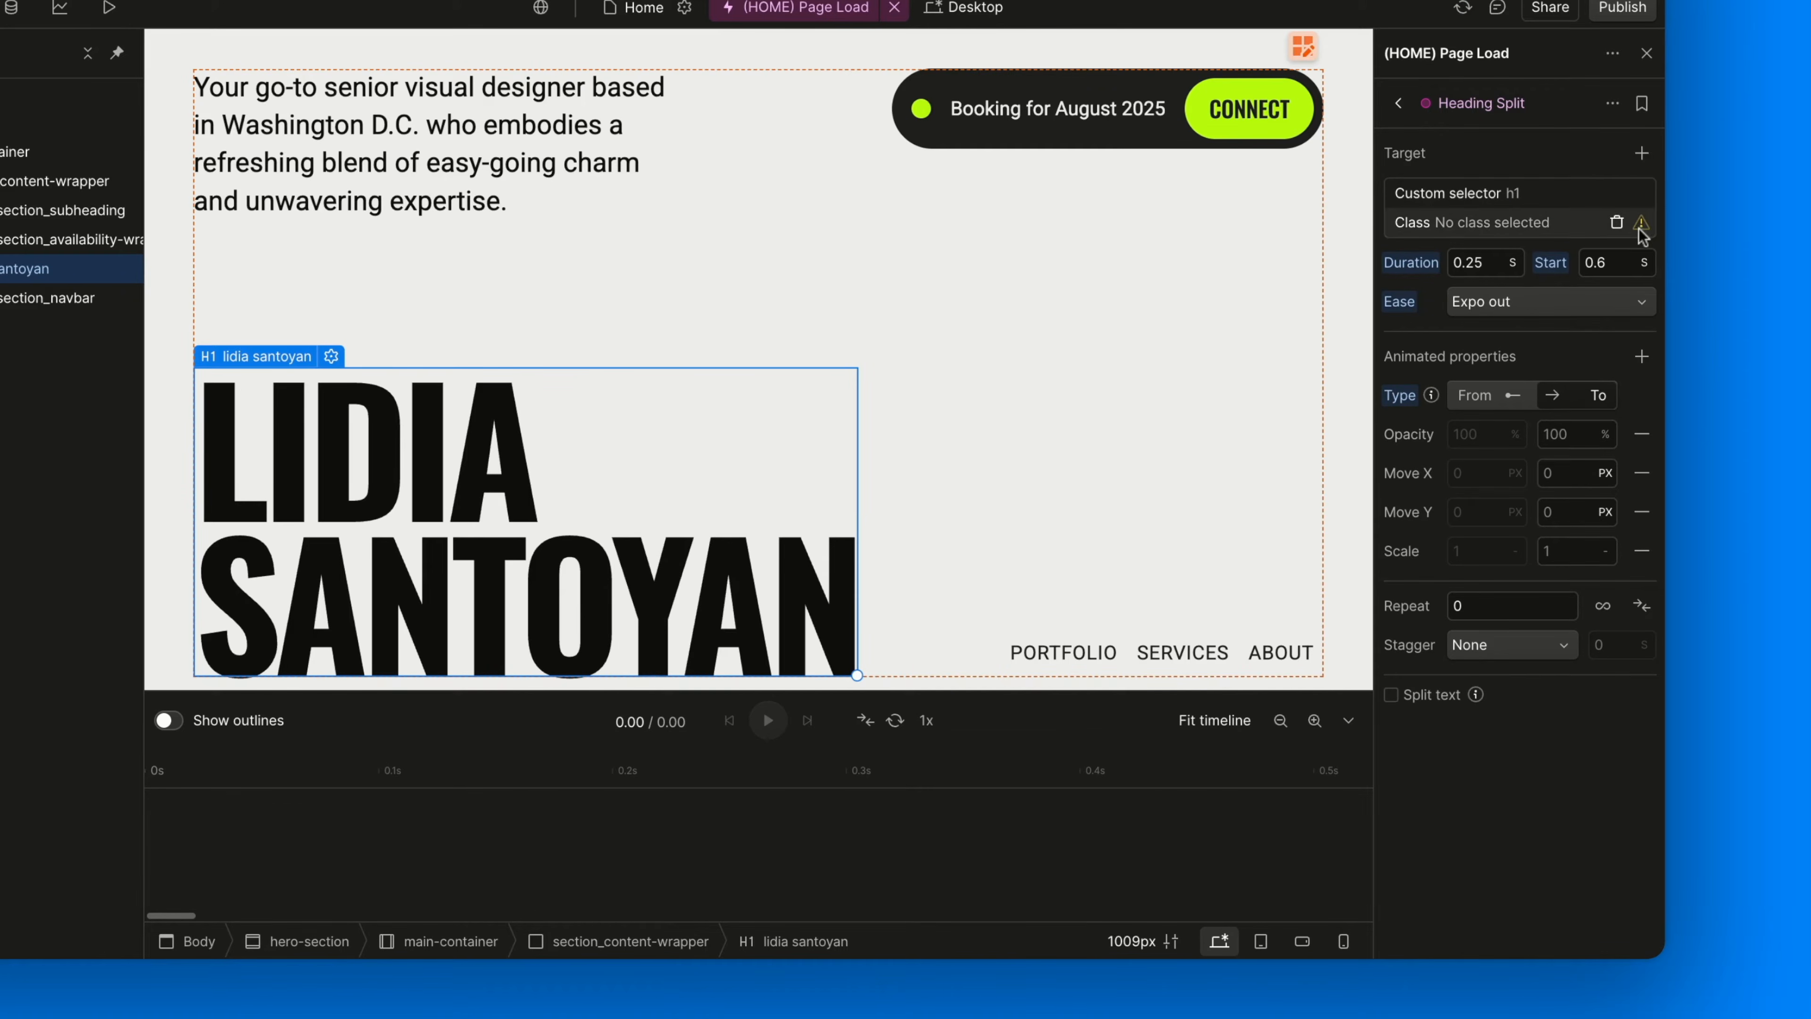
{"action": "left_click", "coordinate": [1619, 224]}
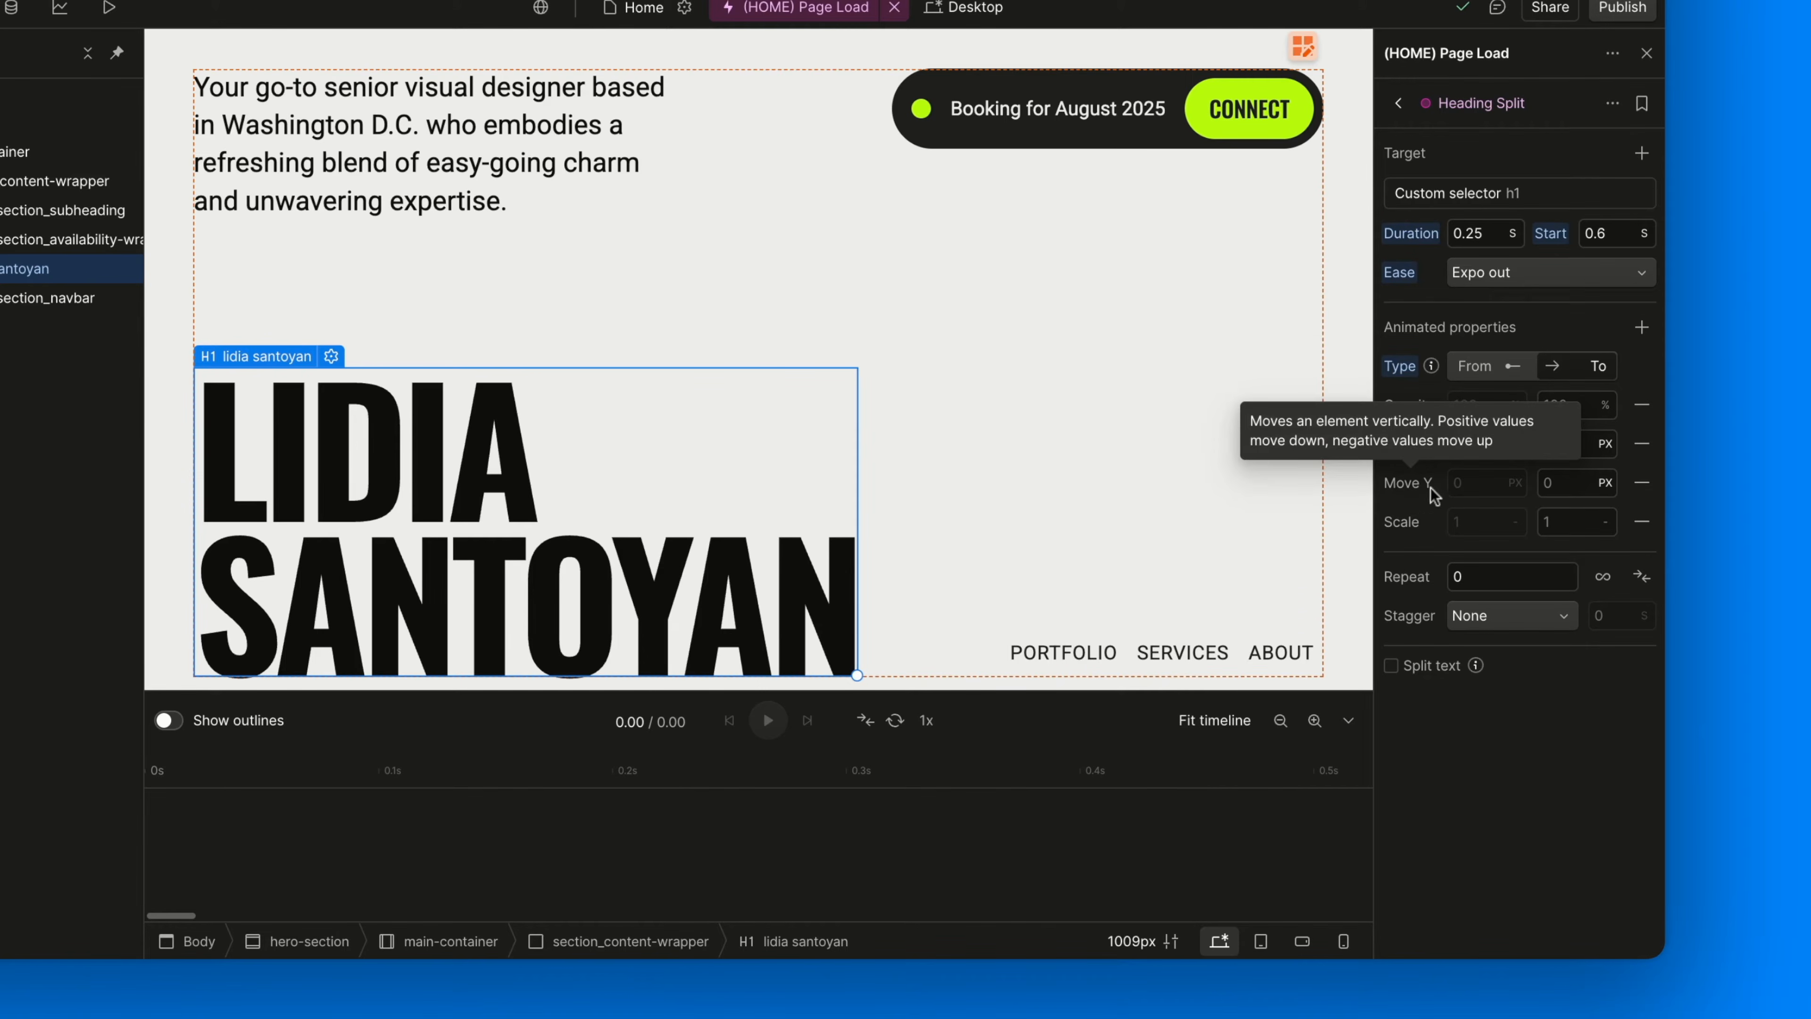
Remove Move X and Scale from the Heading Split action's animated properties and review the other properties that can be added
{"action": "left_click", "coordinate": [1641, 444]}
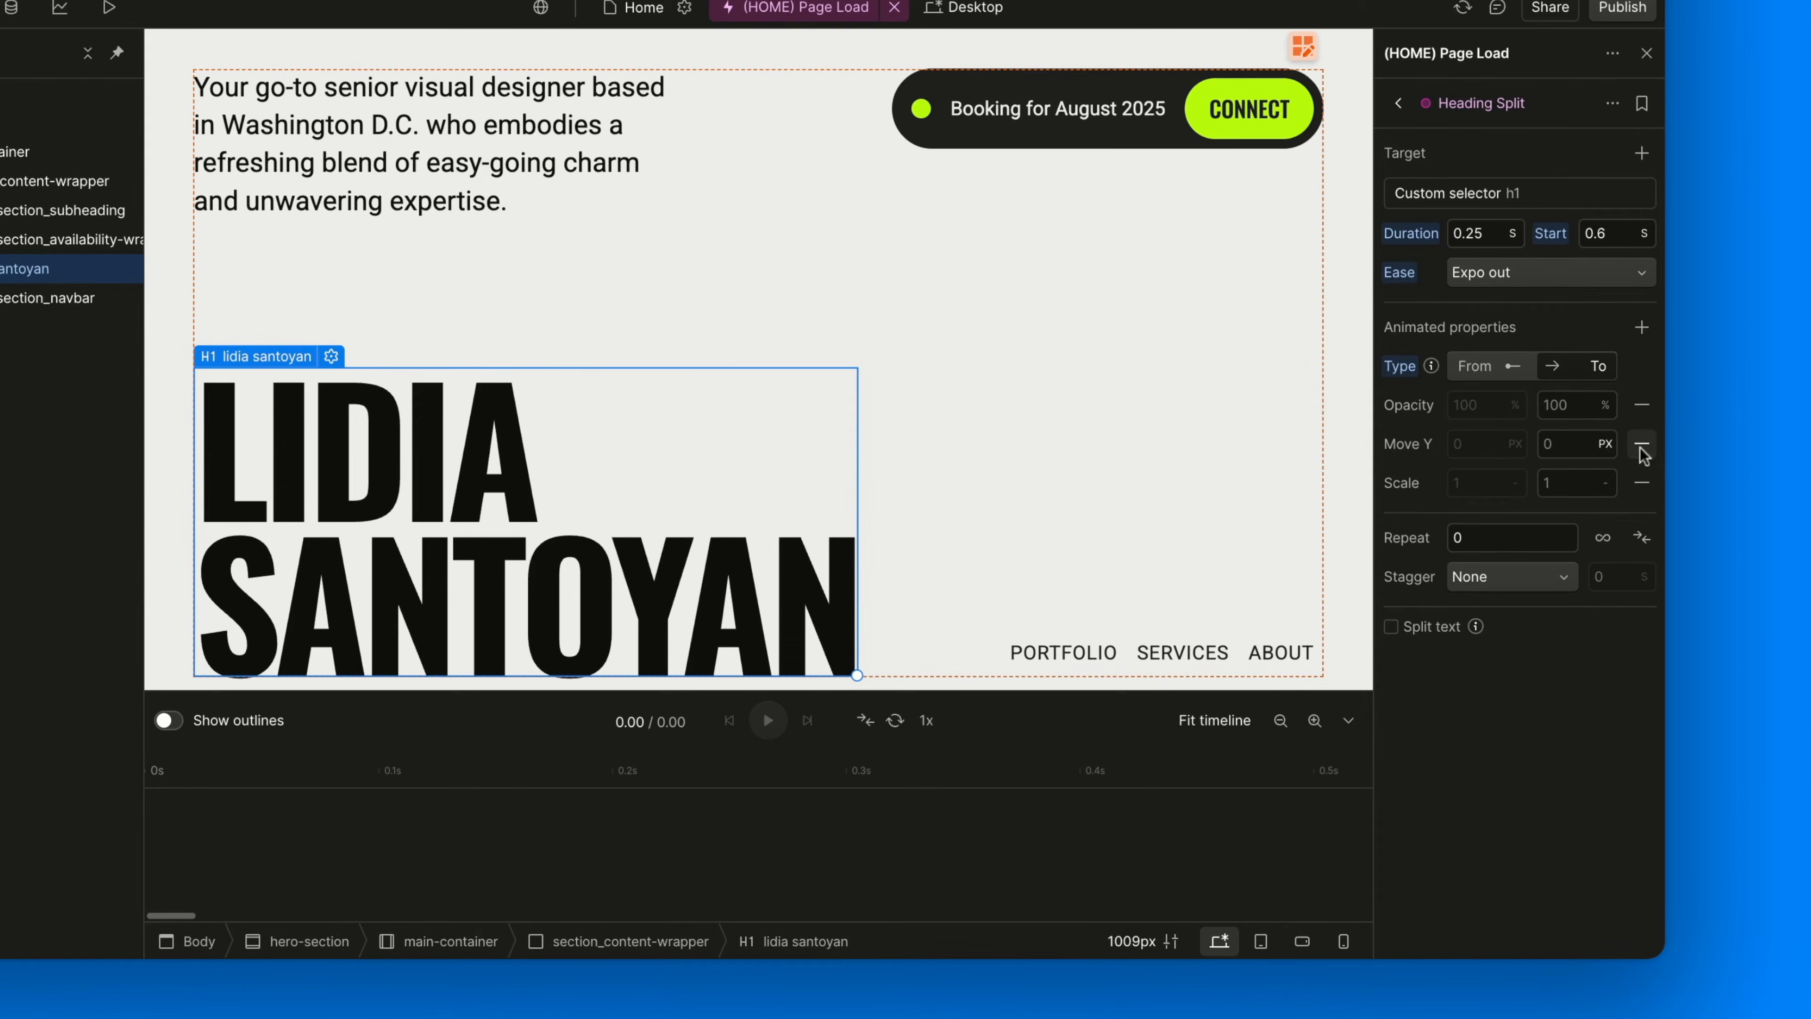
{"action": "left_click", "coordinate": [1641, 482]}
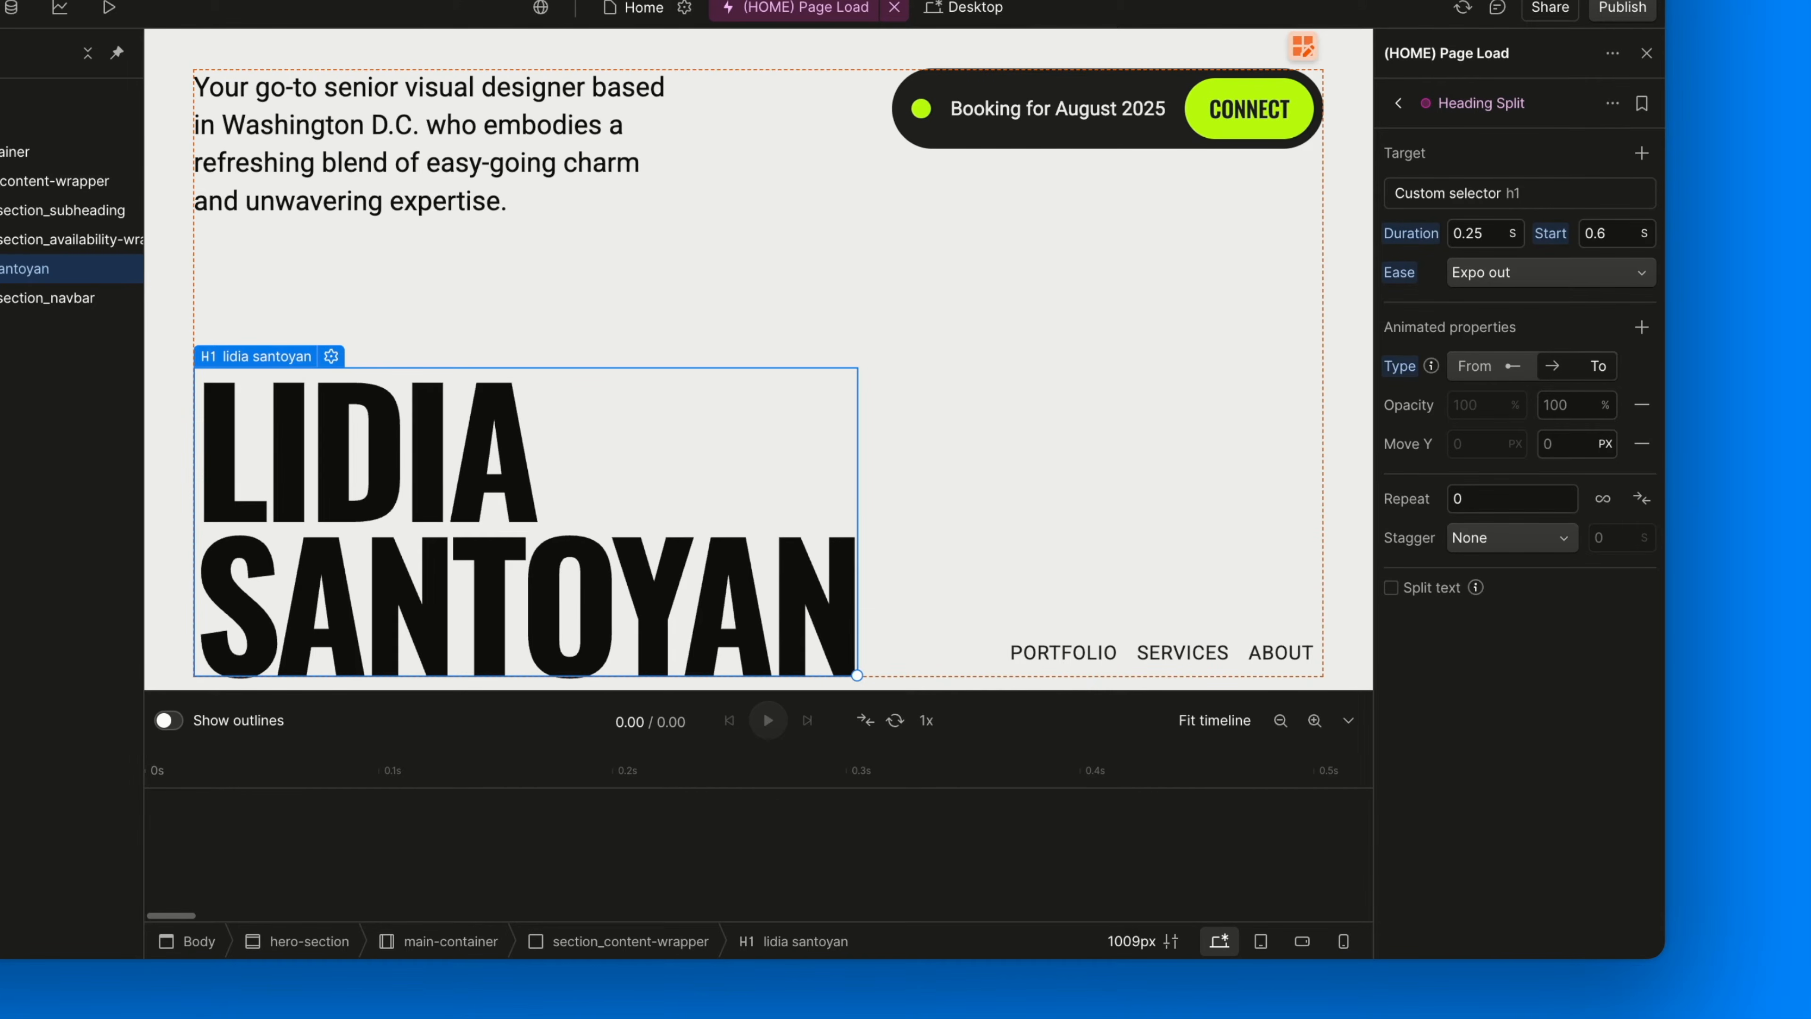
{"action": "left_click", "coordinate": [1643, 328]}
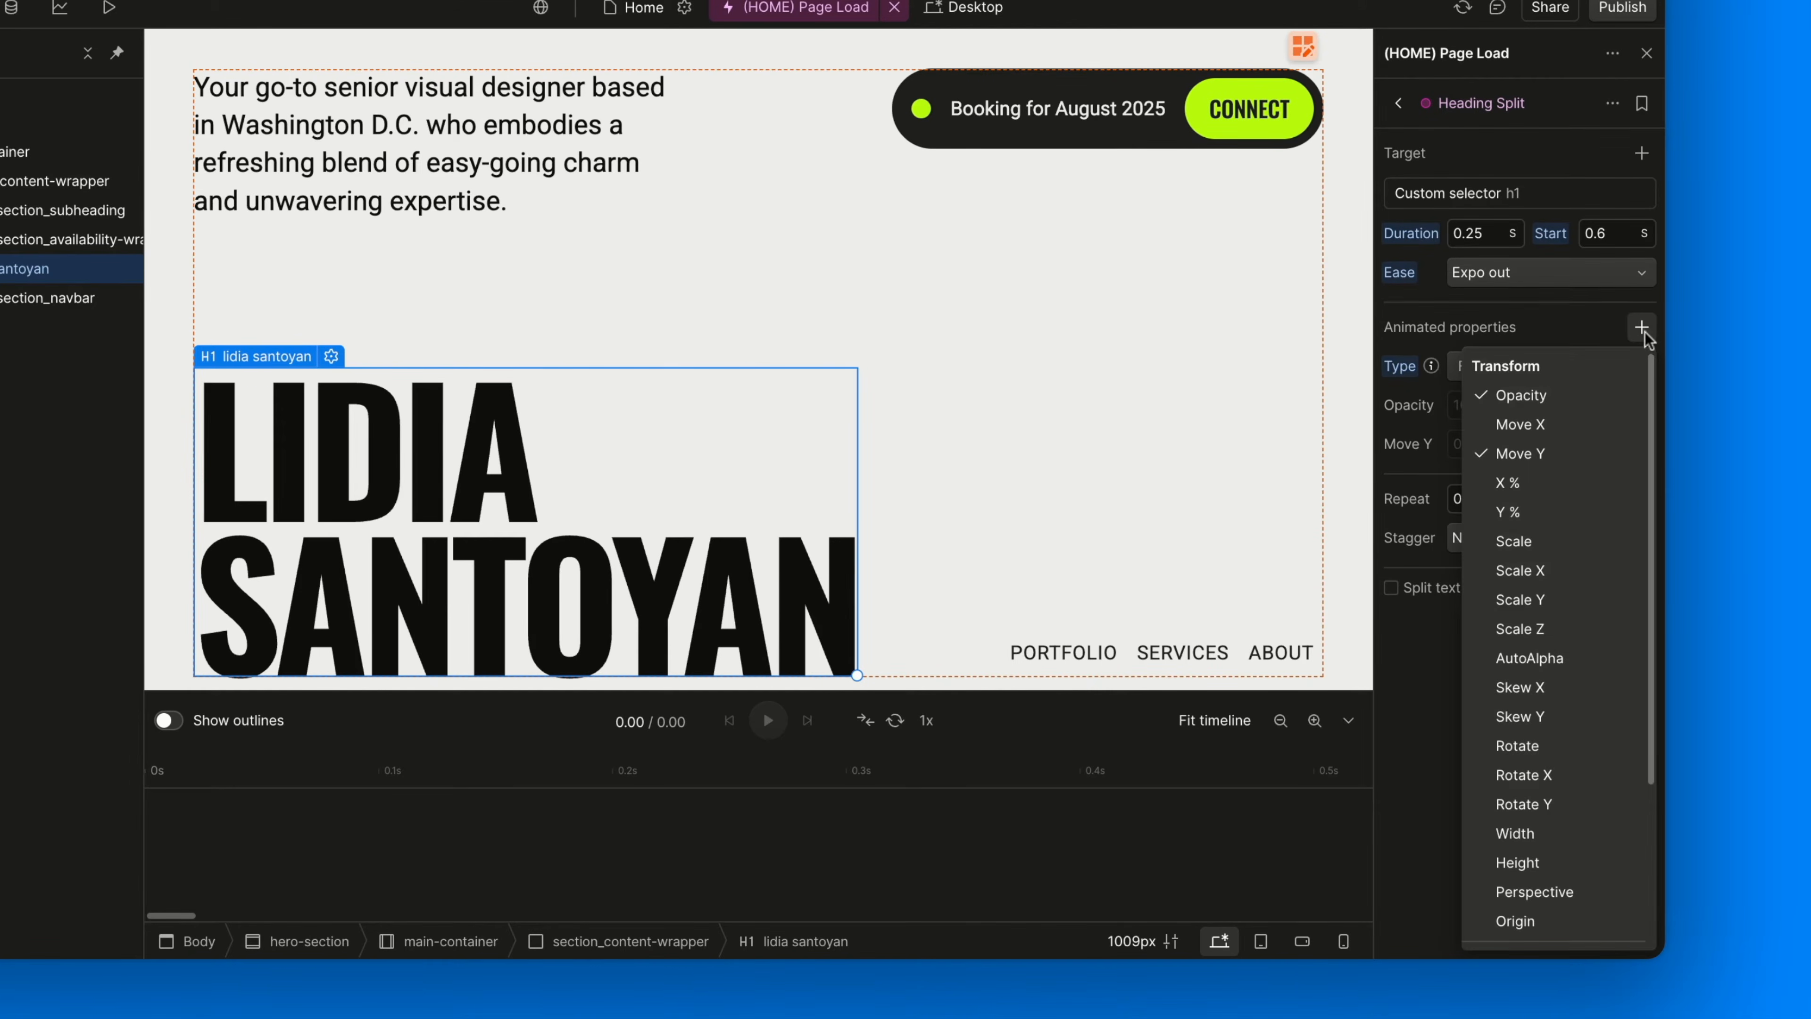
{"action": "scroll", "coordinate": [1569, 649], "scroll_direction": "down", "scroll_amount": 3}
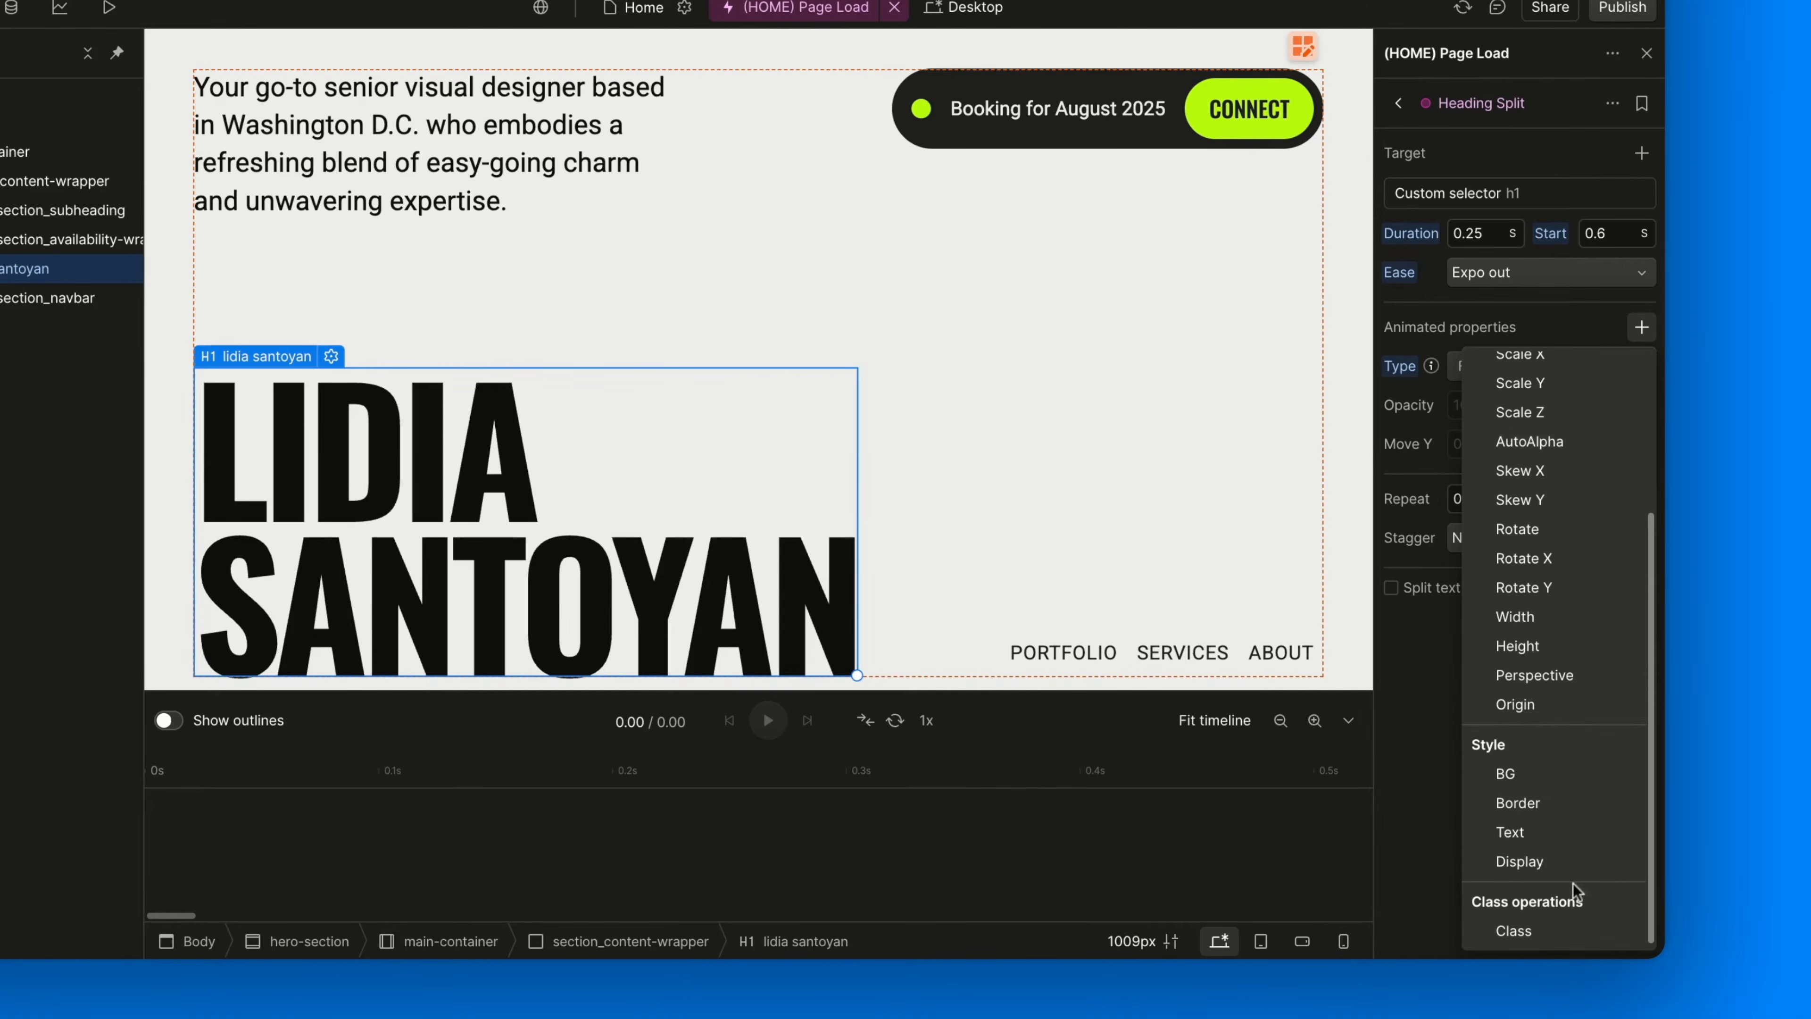
{"action": "scroll", "coordinate": [1577, 570], "scroll_direction": "up", "scroll_amount": 3}
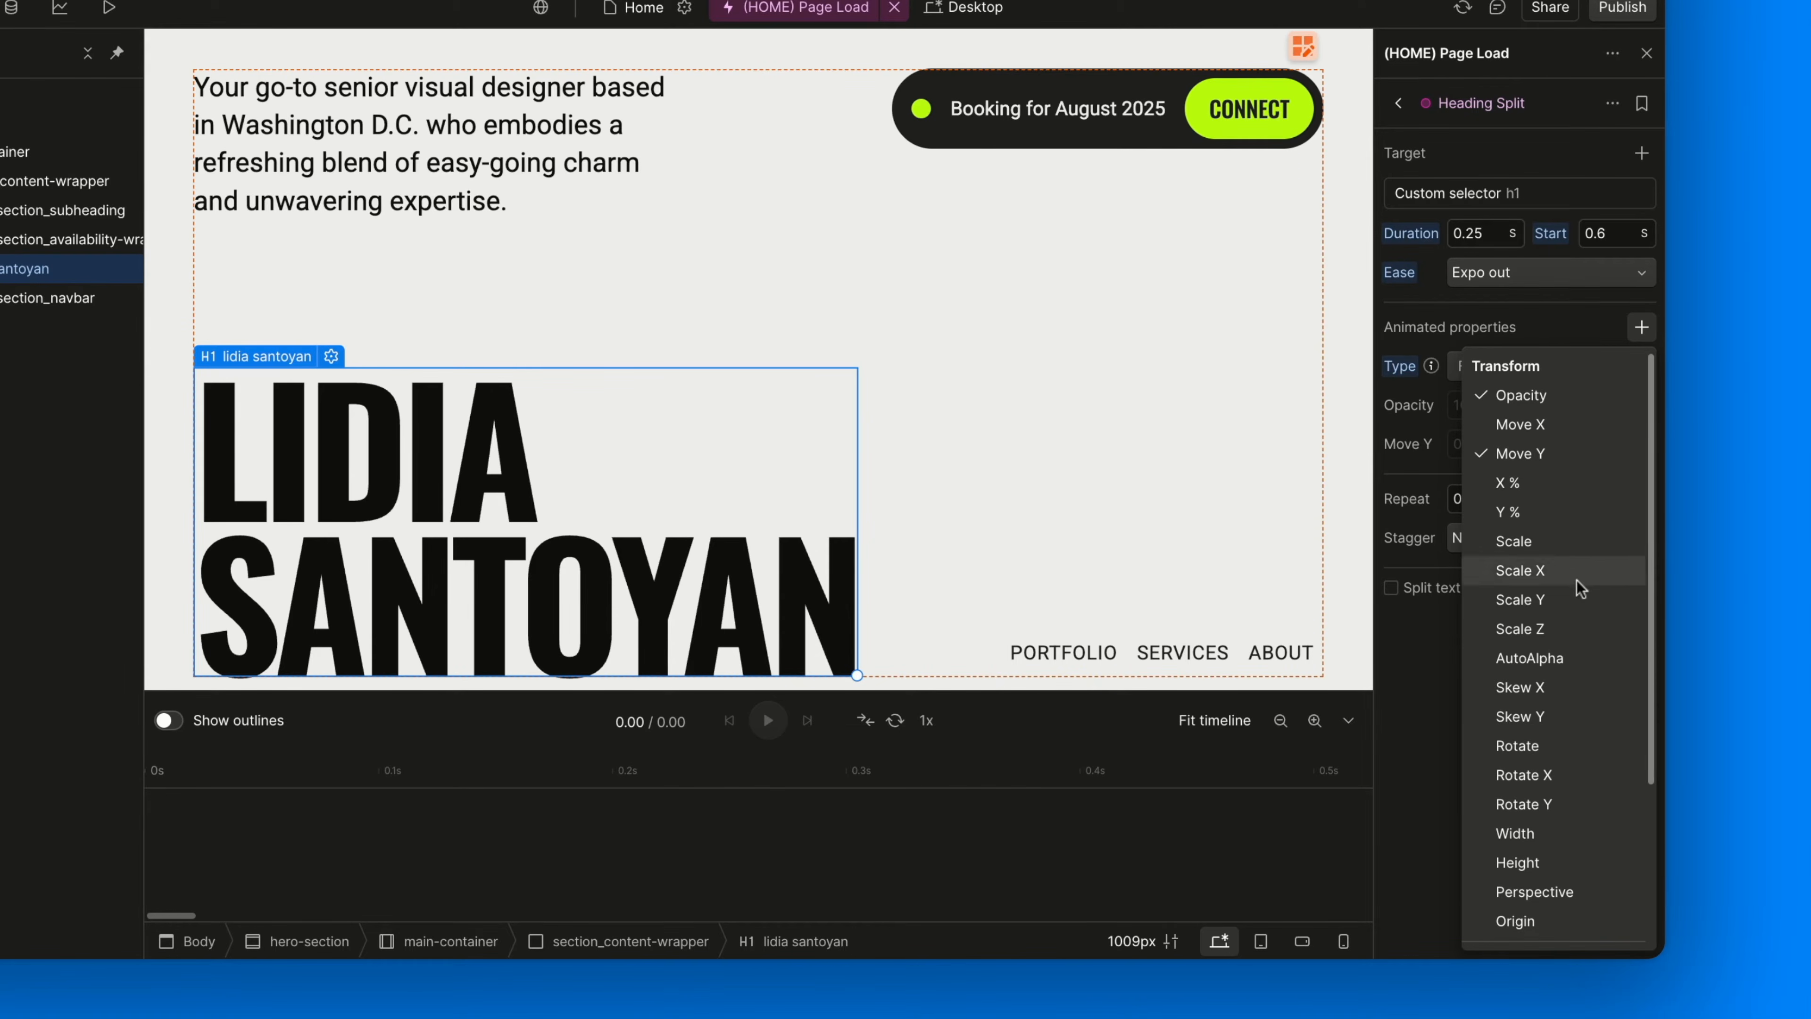
{"action": "left_click", "coordinate": [1576, 326]}
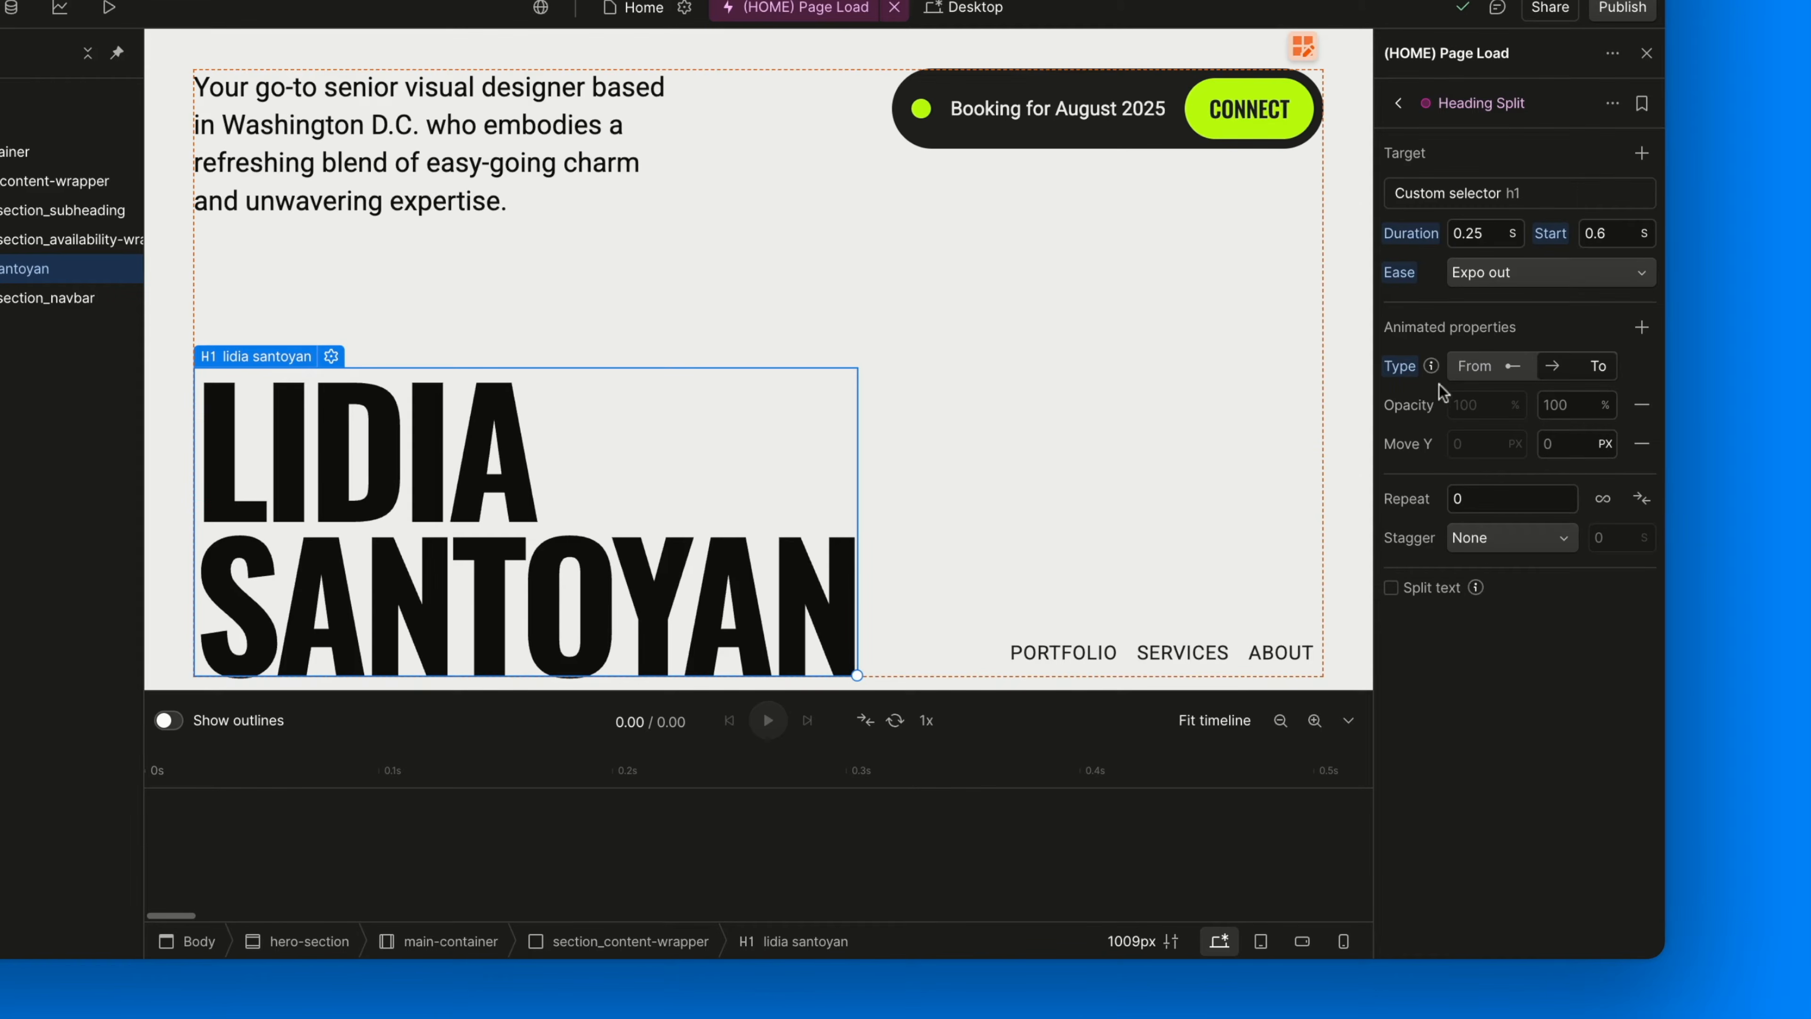
Set the Heading Split action's To opacity to 50% and preview the animation
{"action": "mouse_move", "coordinate": [1434, 368]}
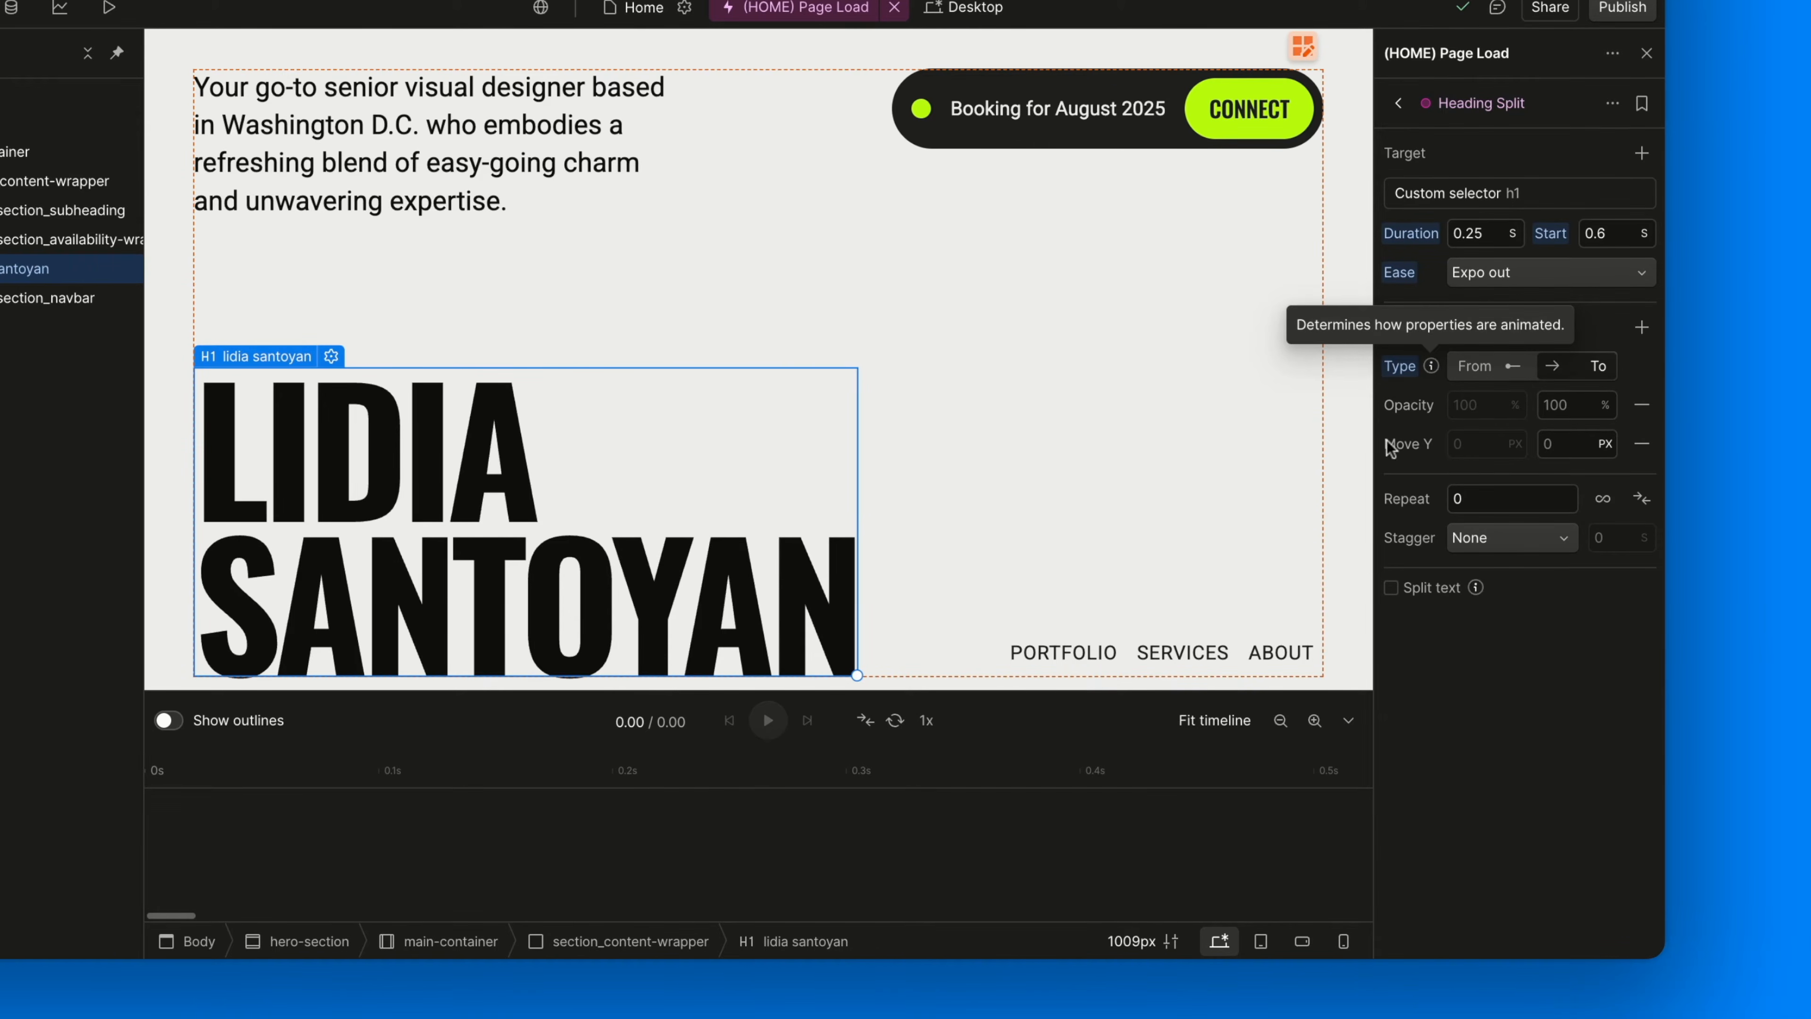
{"action": "left_click", "coordinate": [1233, 722]}
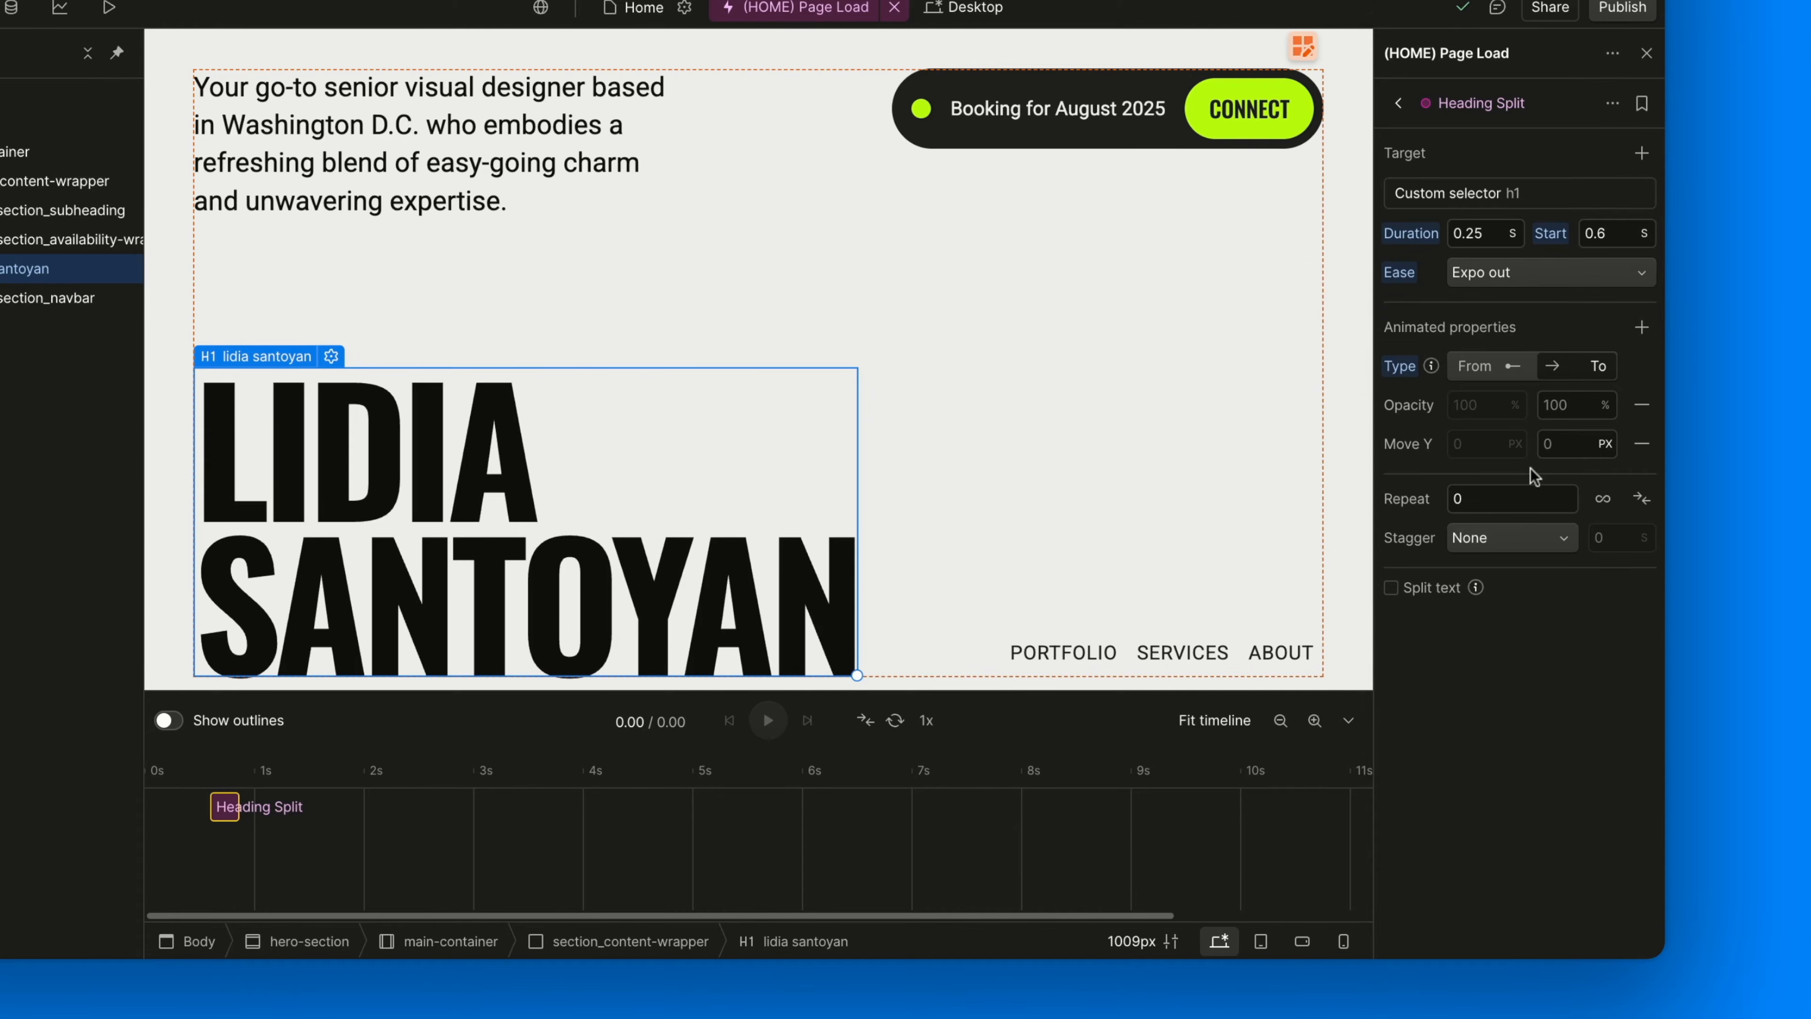
{"action": "left_click", "coordinate": [1582, 414]}
{"action": "type", "text": "50"}
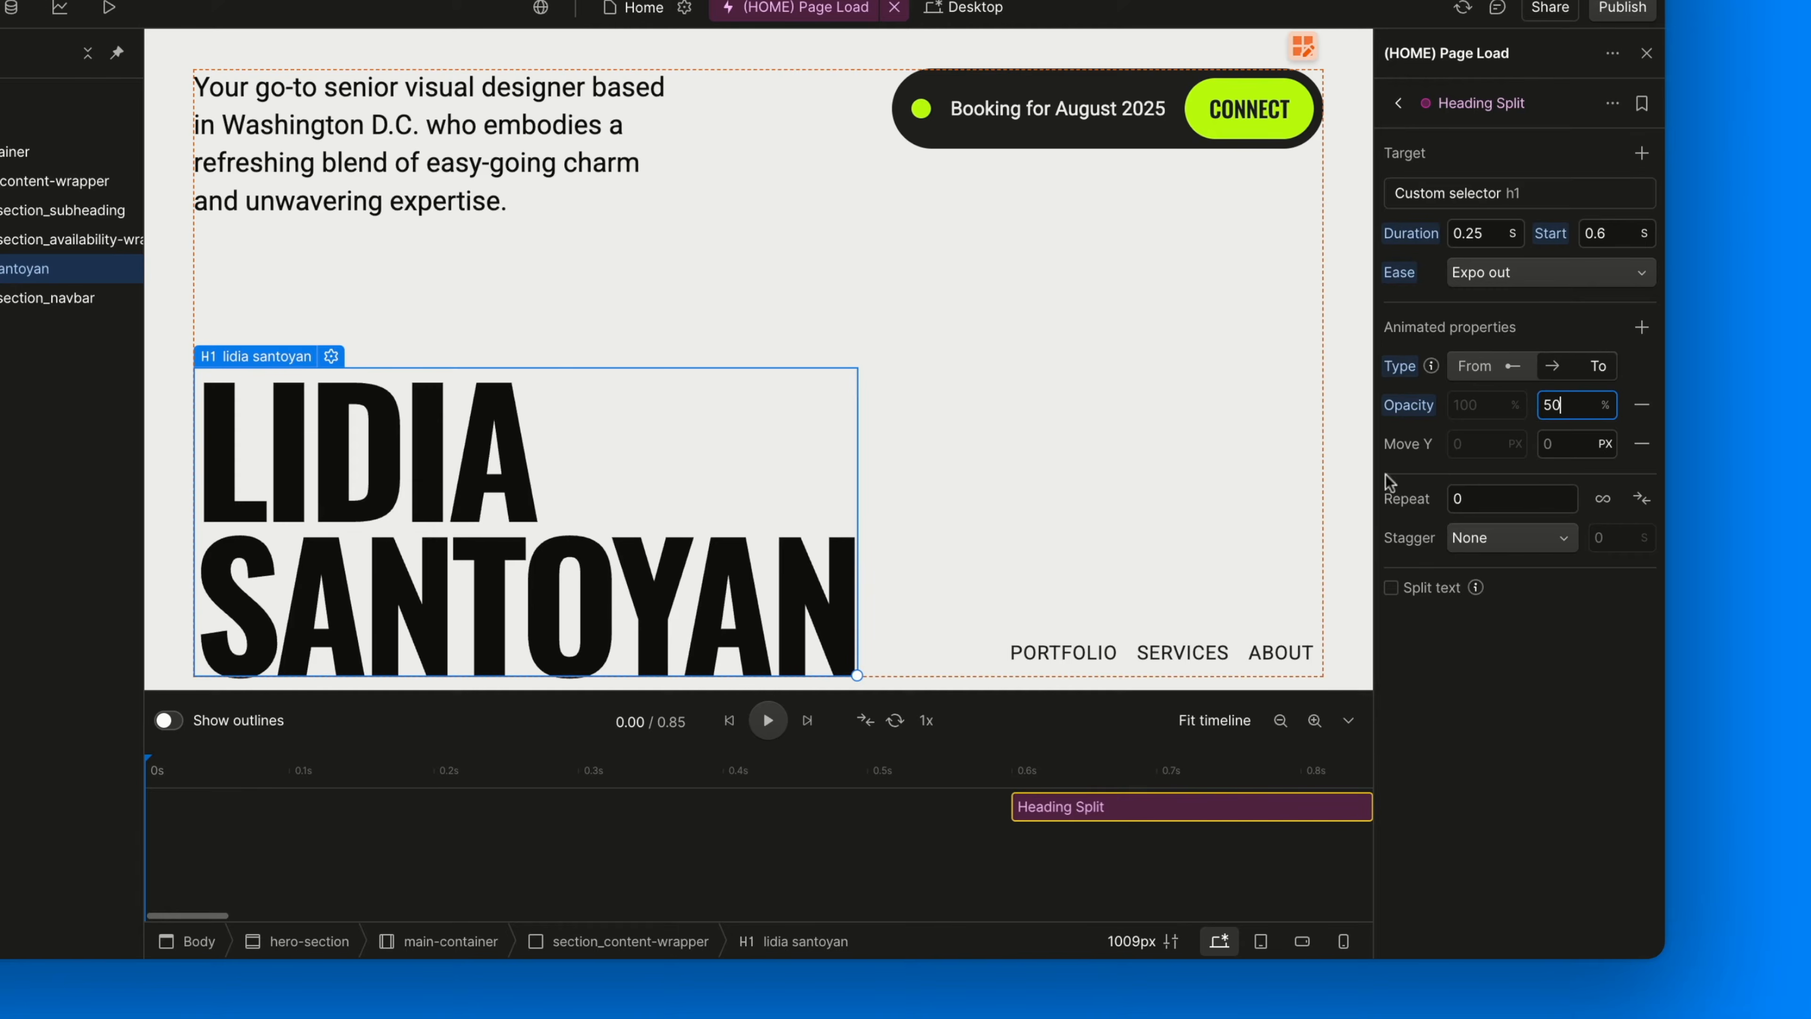
{"action": "left_click", "coordinate": [774, 726]}
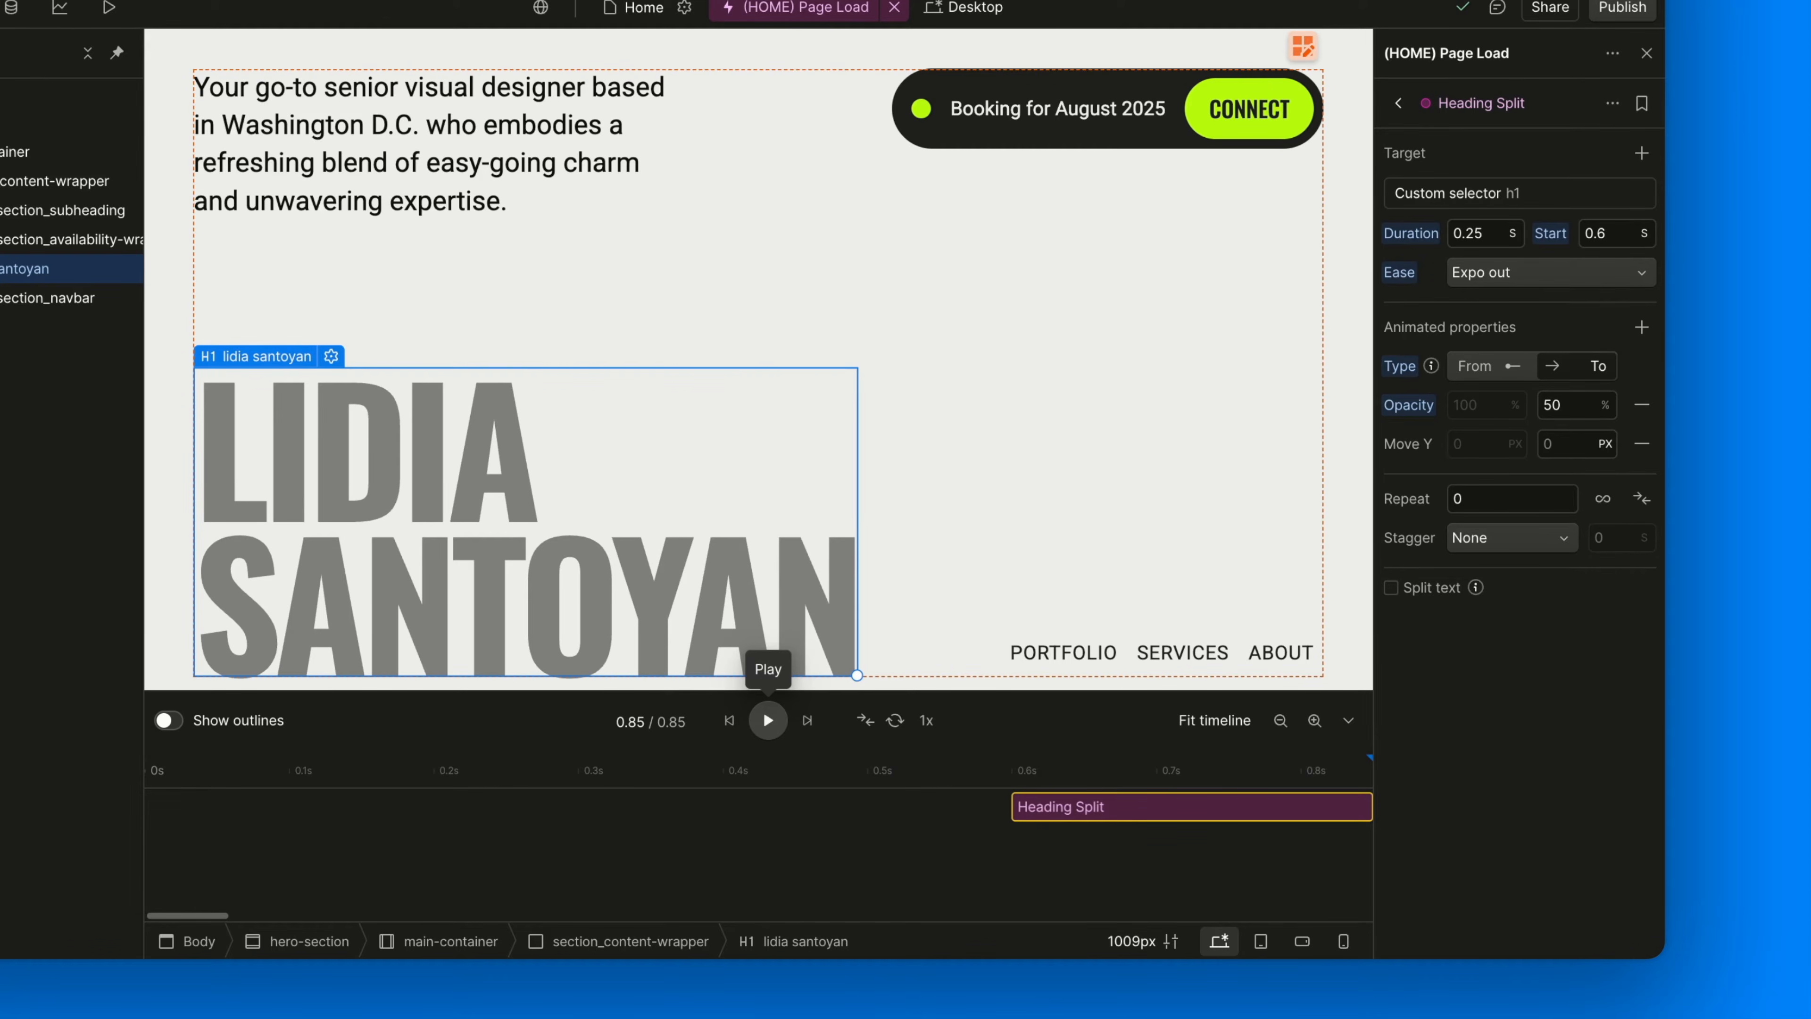
Enable both From and To values for the Heading Split action, animate its opacity from 0% to 100%, and preview it
{"action": "left_click", "coordinate": [1513, 366]}
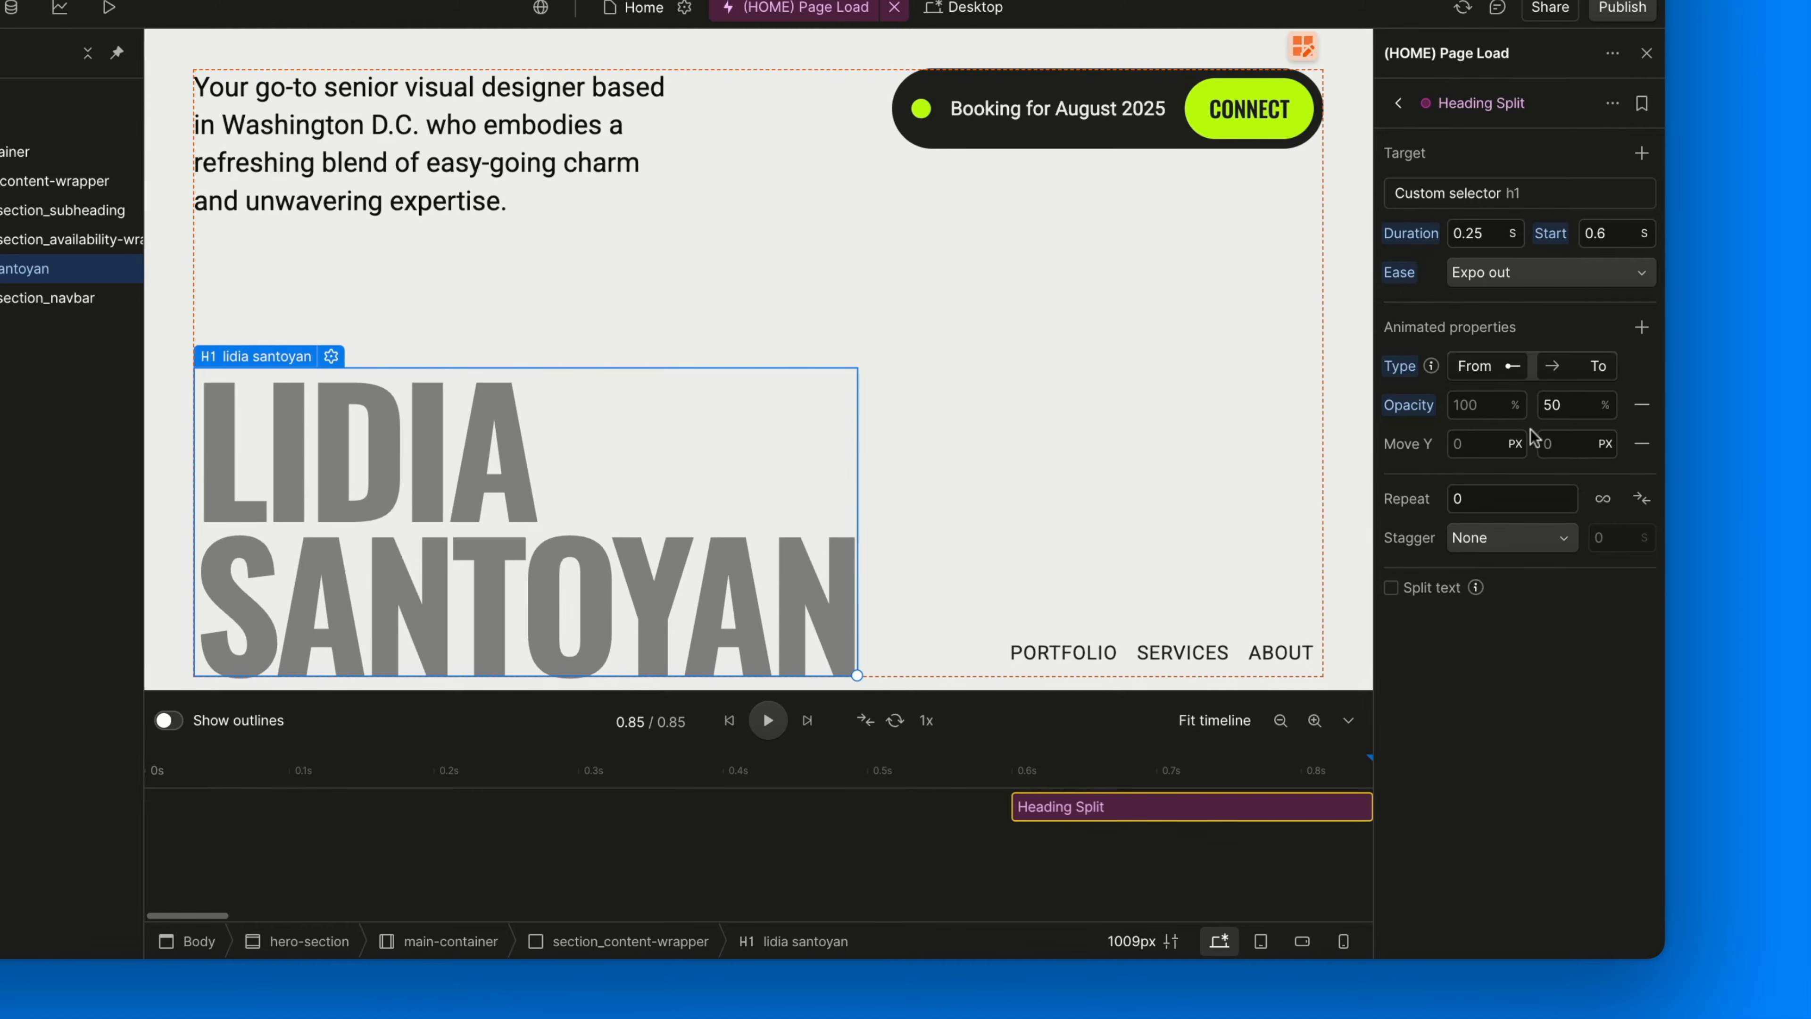
{"action": "left_click", "coordinate": [1485, 408]}
{"action": "type", "text": "0"}
{"action": "left_click", "coordinate": [1571, 405]}
{"action": "type", "text": "100"}
{"action": "left_click", "coordinate": [1475, 411]}
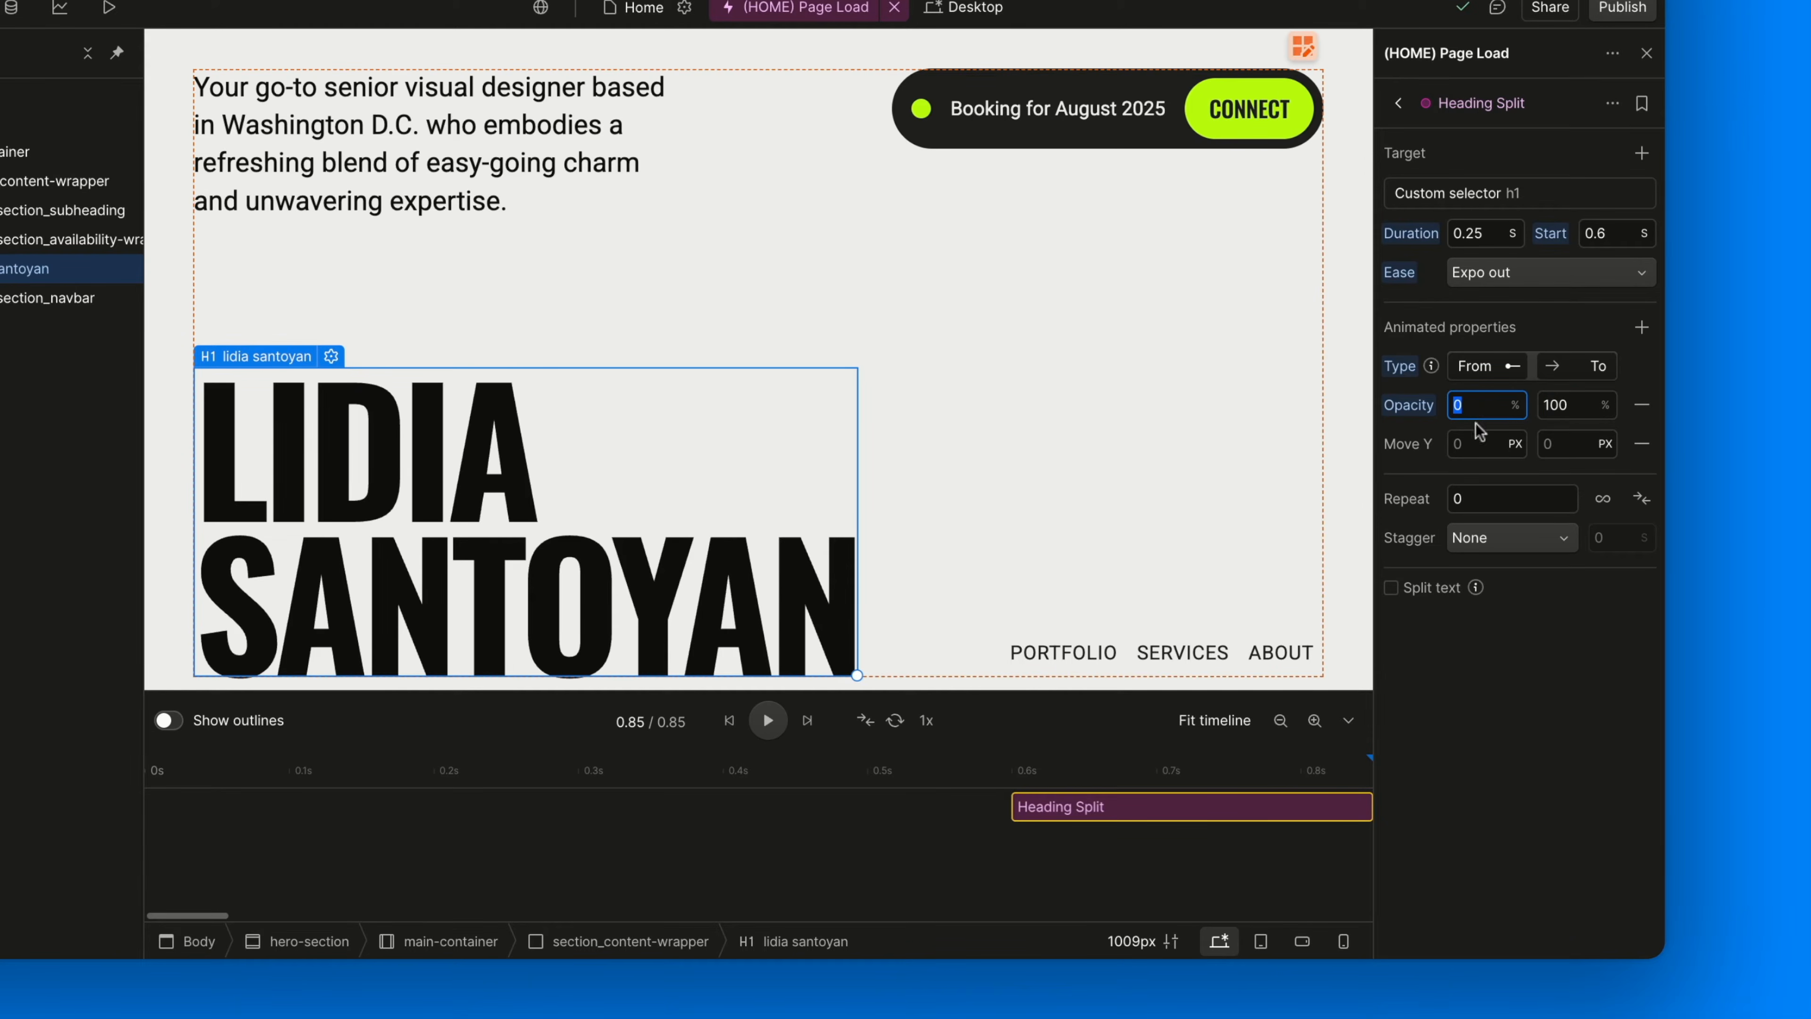
{"action": "left_click", "coordinate": [1577, 412]}
{"action": "left_click", "coordinate": [770, 731]}
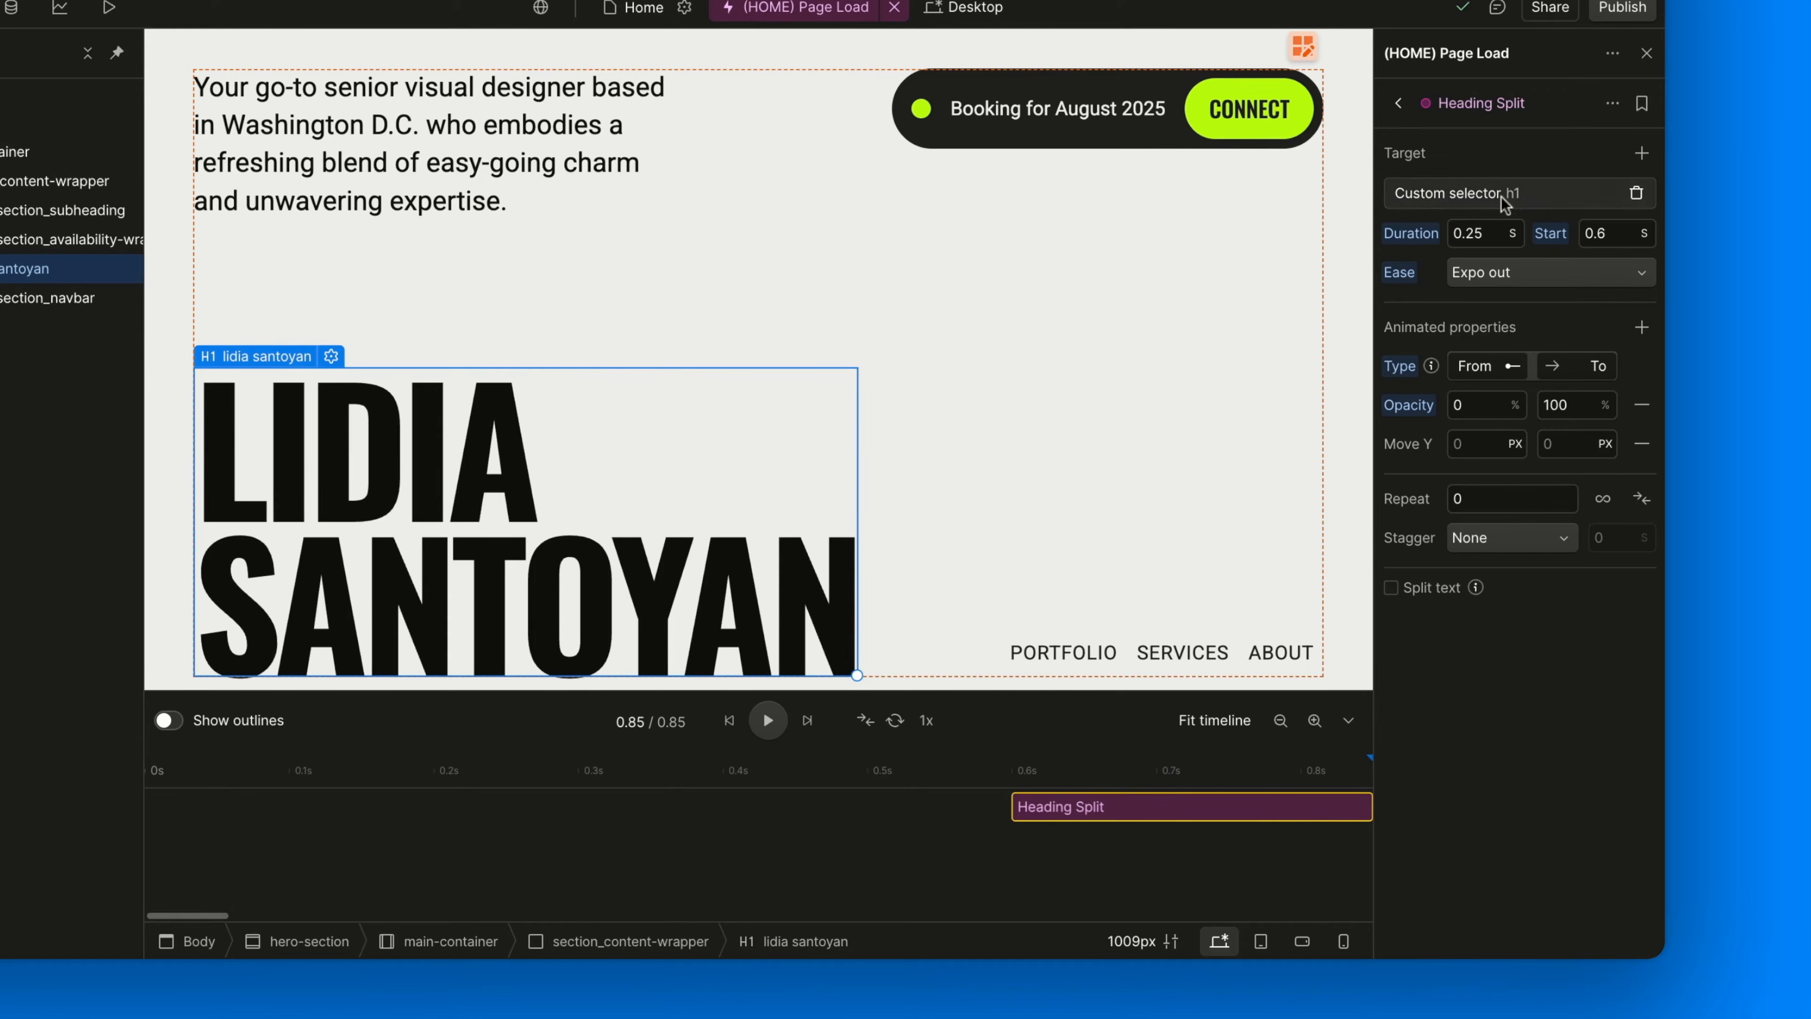
Set the Heading Split action's start to 0 s and its duration to 1 s
{"action": "left_click", "coordinate": [1606, 224]}
{"action": "type", "text": "0"}
{"action": "key", "text": "Return"}
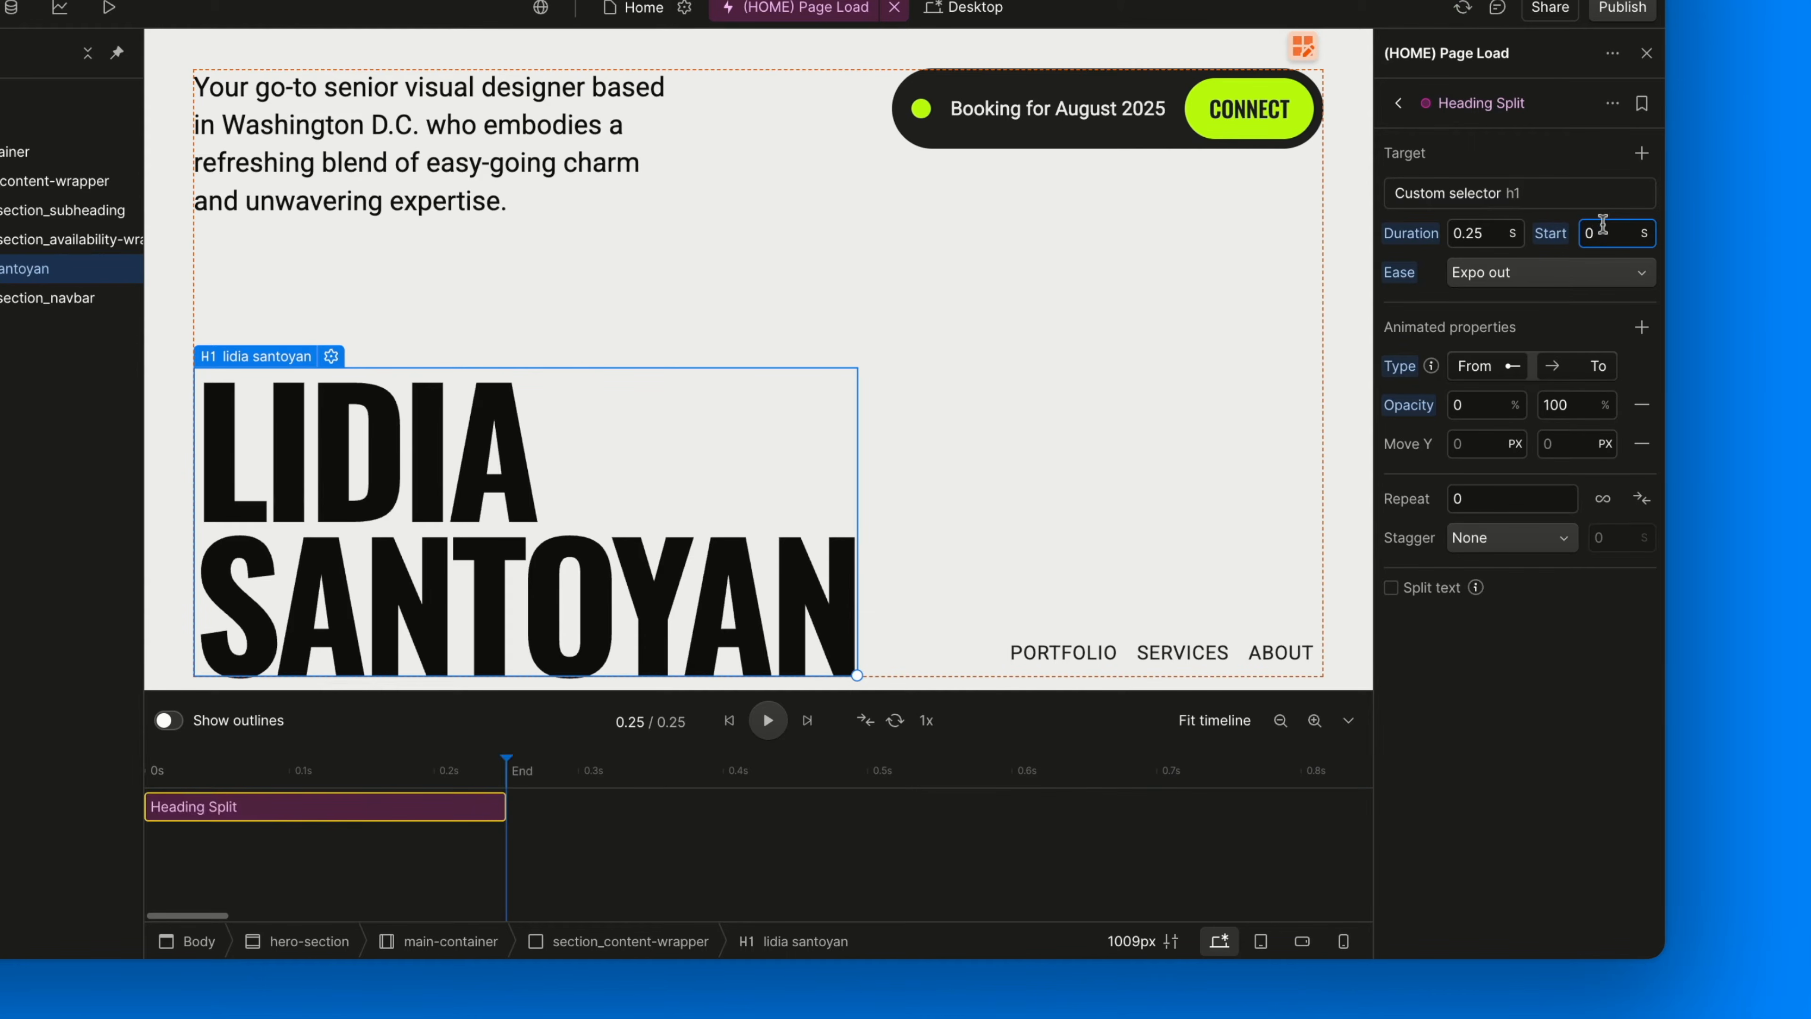
{"action": "left_click", "coordinate": [1492, 233]}
{"action": "type", "text": "1"}
{"action": "key", "text": "Return"}
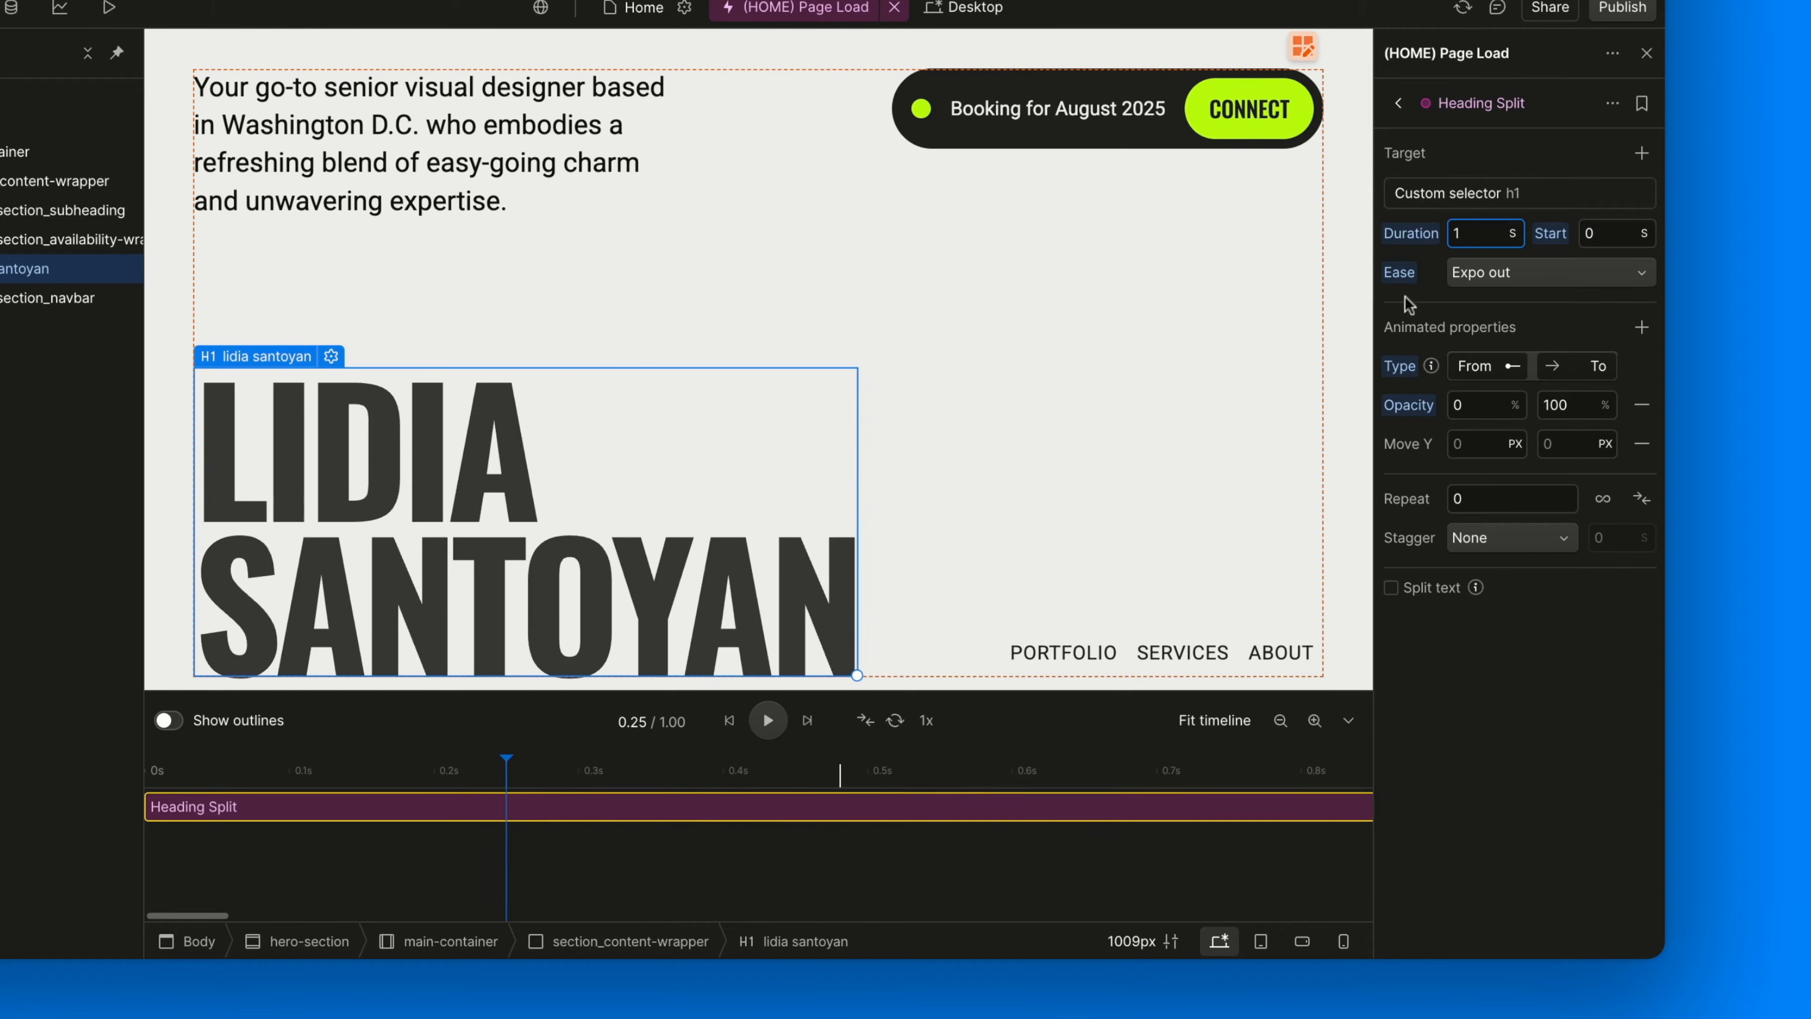
Preview the heading's opacity fade from the start of the timeline several times, ending with the playhead back at the start
{"action": "left_click", "coordinate": [732, 721]}
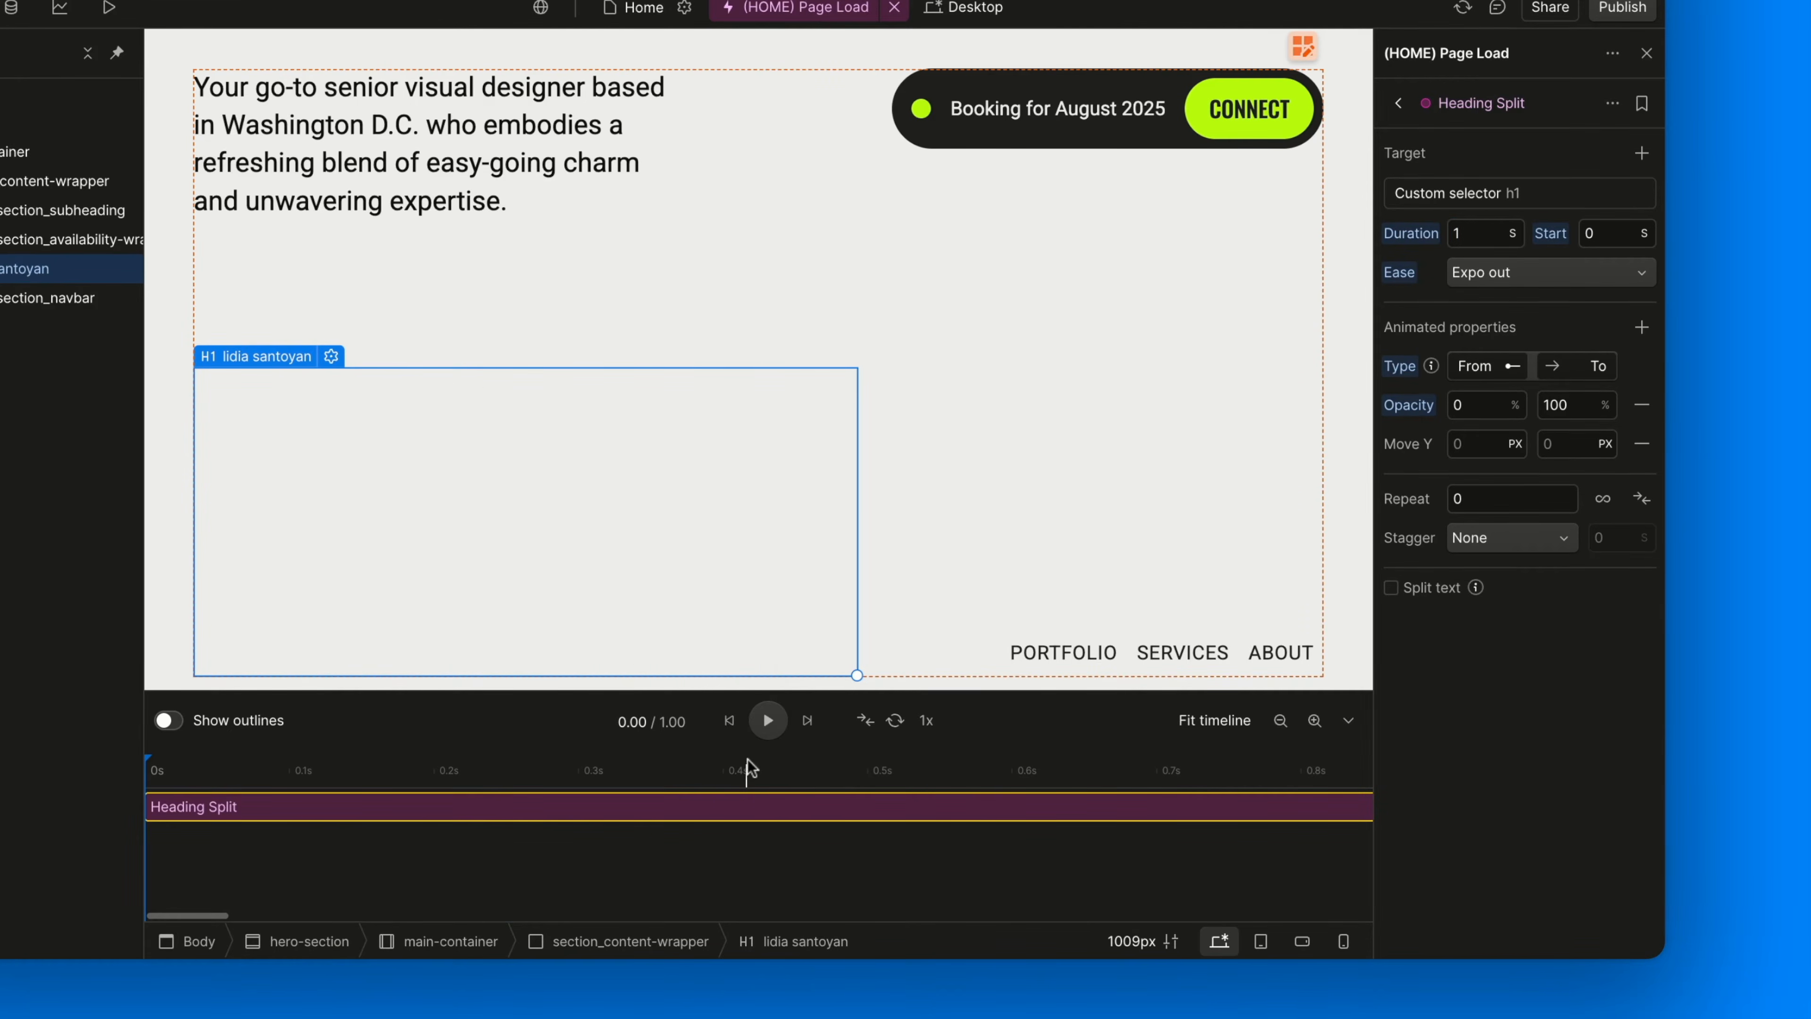
{"action": "left_click", "coordinate": [768, 721]}
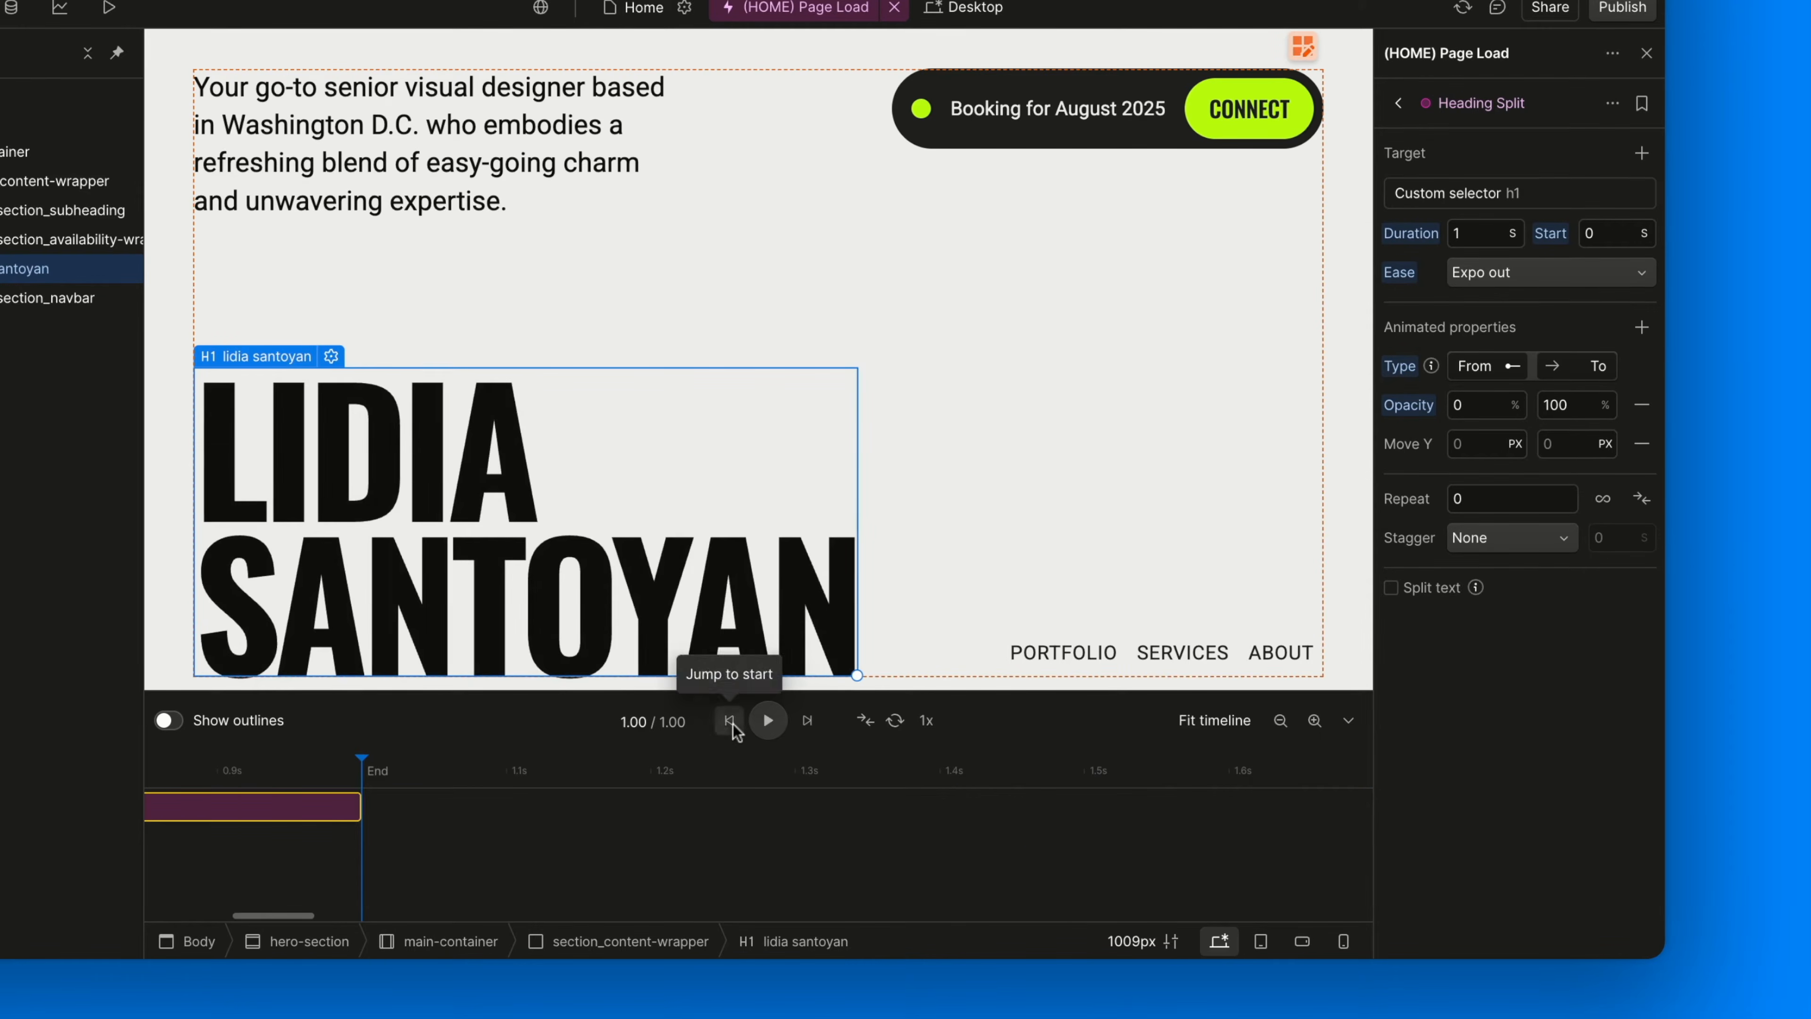
{"action": "left_click", "coordinate": [731, 721]}
{"action": "left_click", "coordinate": [770, 722]}
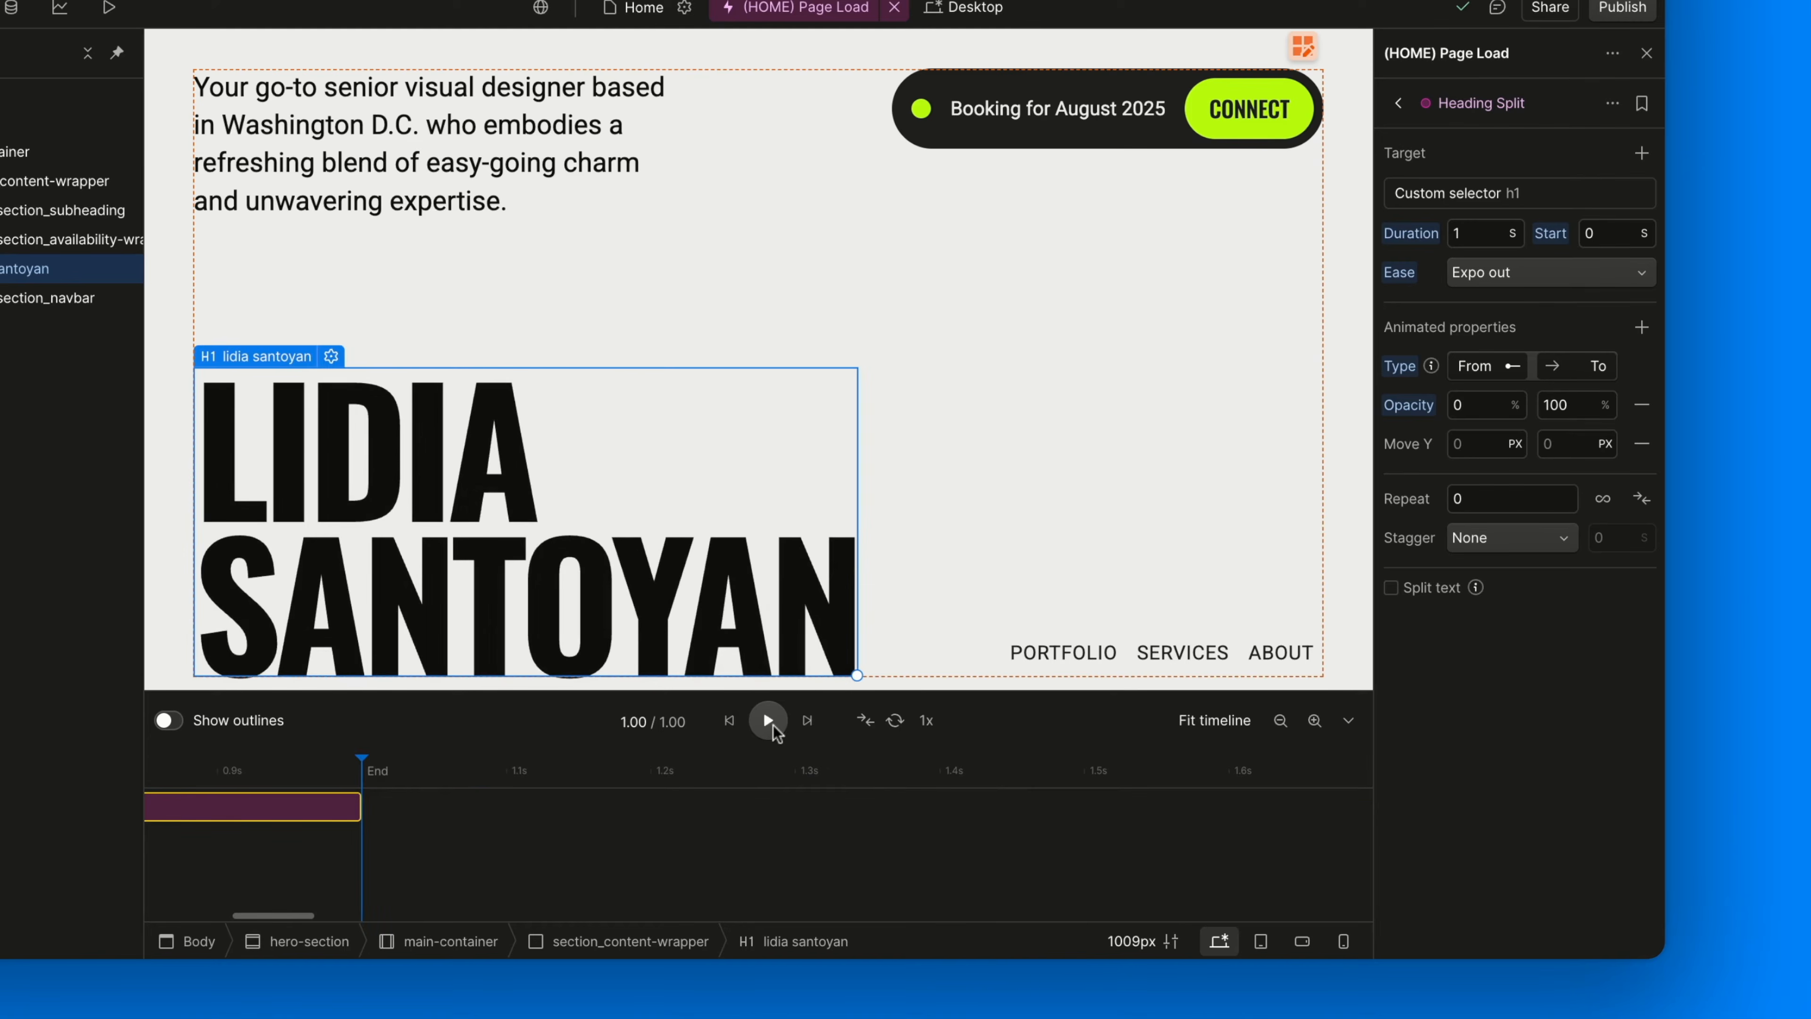
{"action": "left_click", "coordinate": [729, 721]}
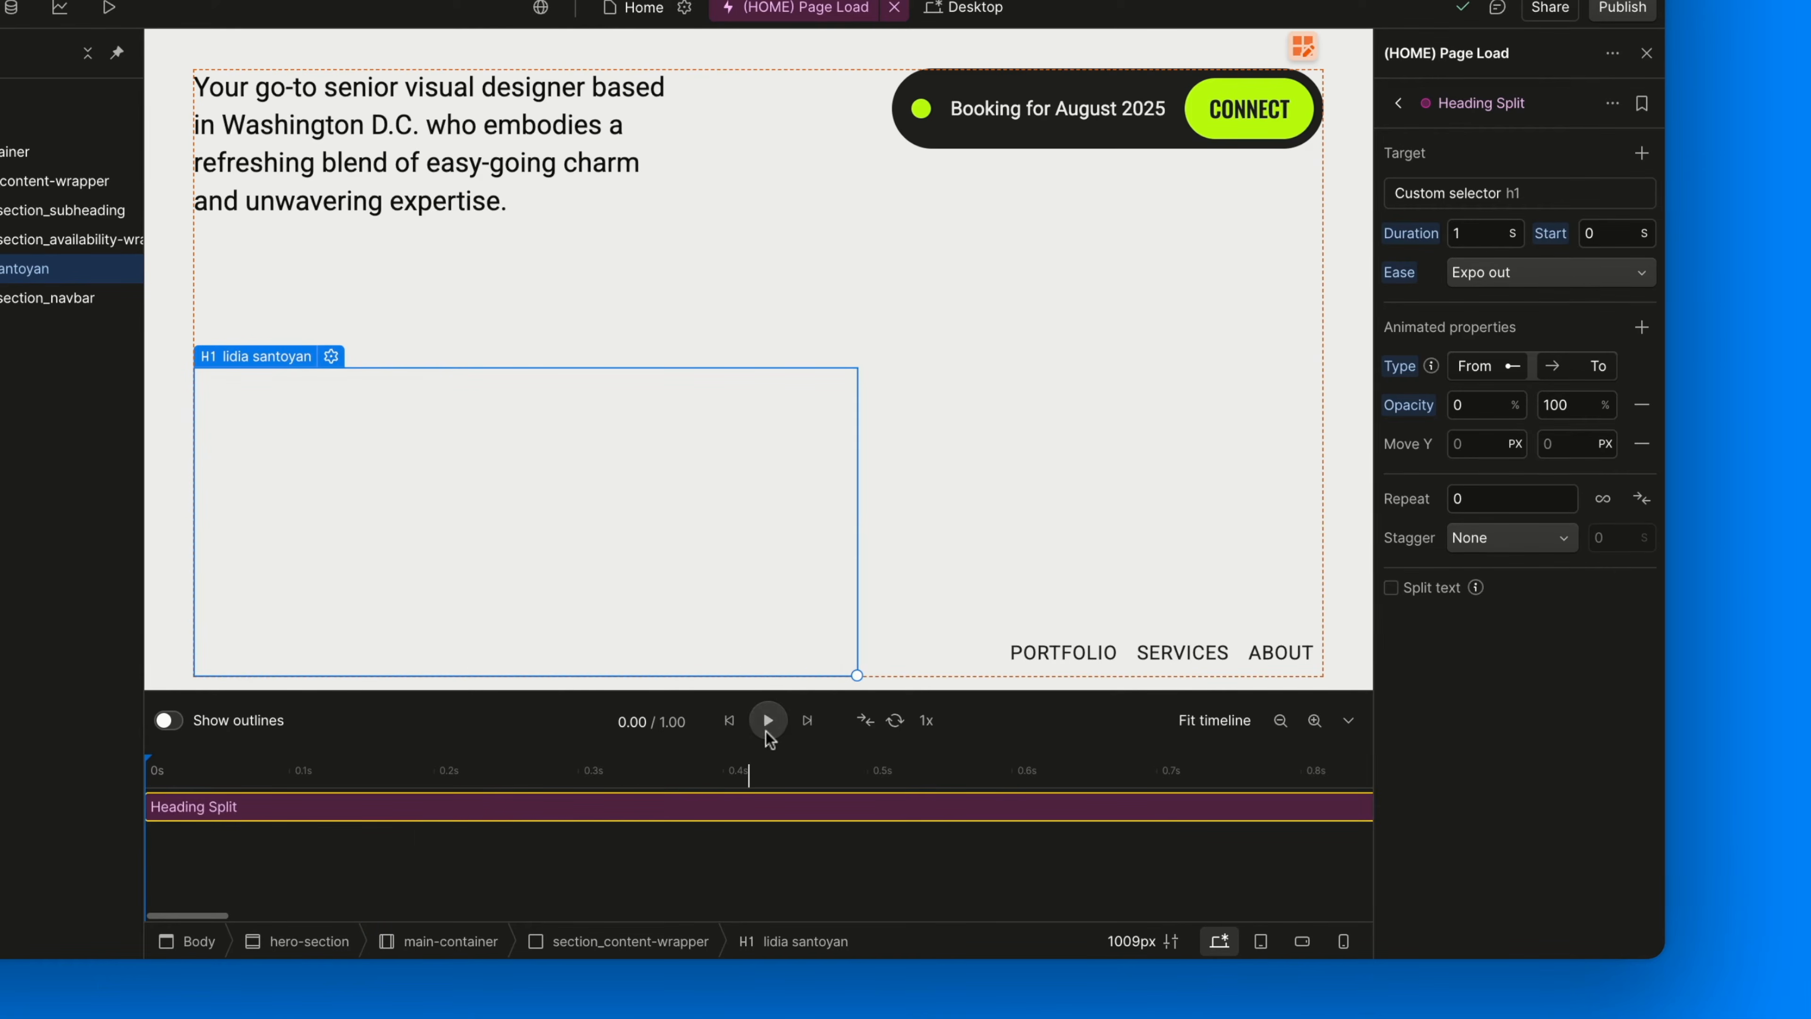
{"action": "left_click", "coordinate": [768, 721]}
{"action": "left_click", "coordinate": [729, 722]}
{"action": "left_click", "coordinate": [767, 722]}
{"action": "left_click", "coordinate": [730, 722]}
Set the Heading Split action's ease to None and preview the fade
{"action": "left_click", "coordinate": [1455, 274]}
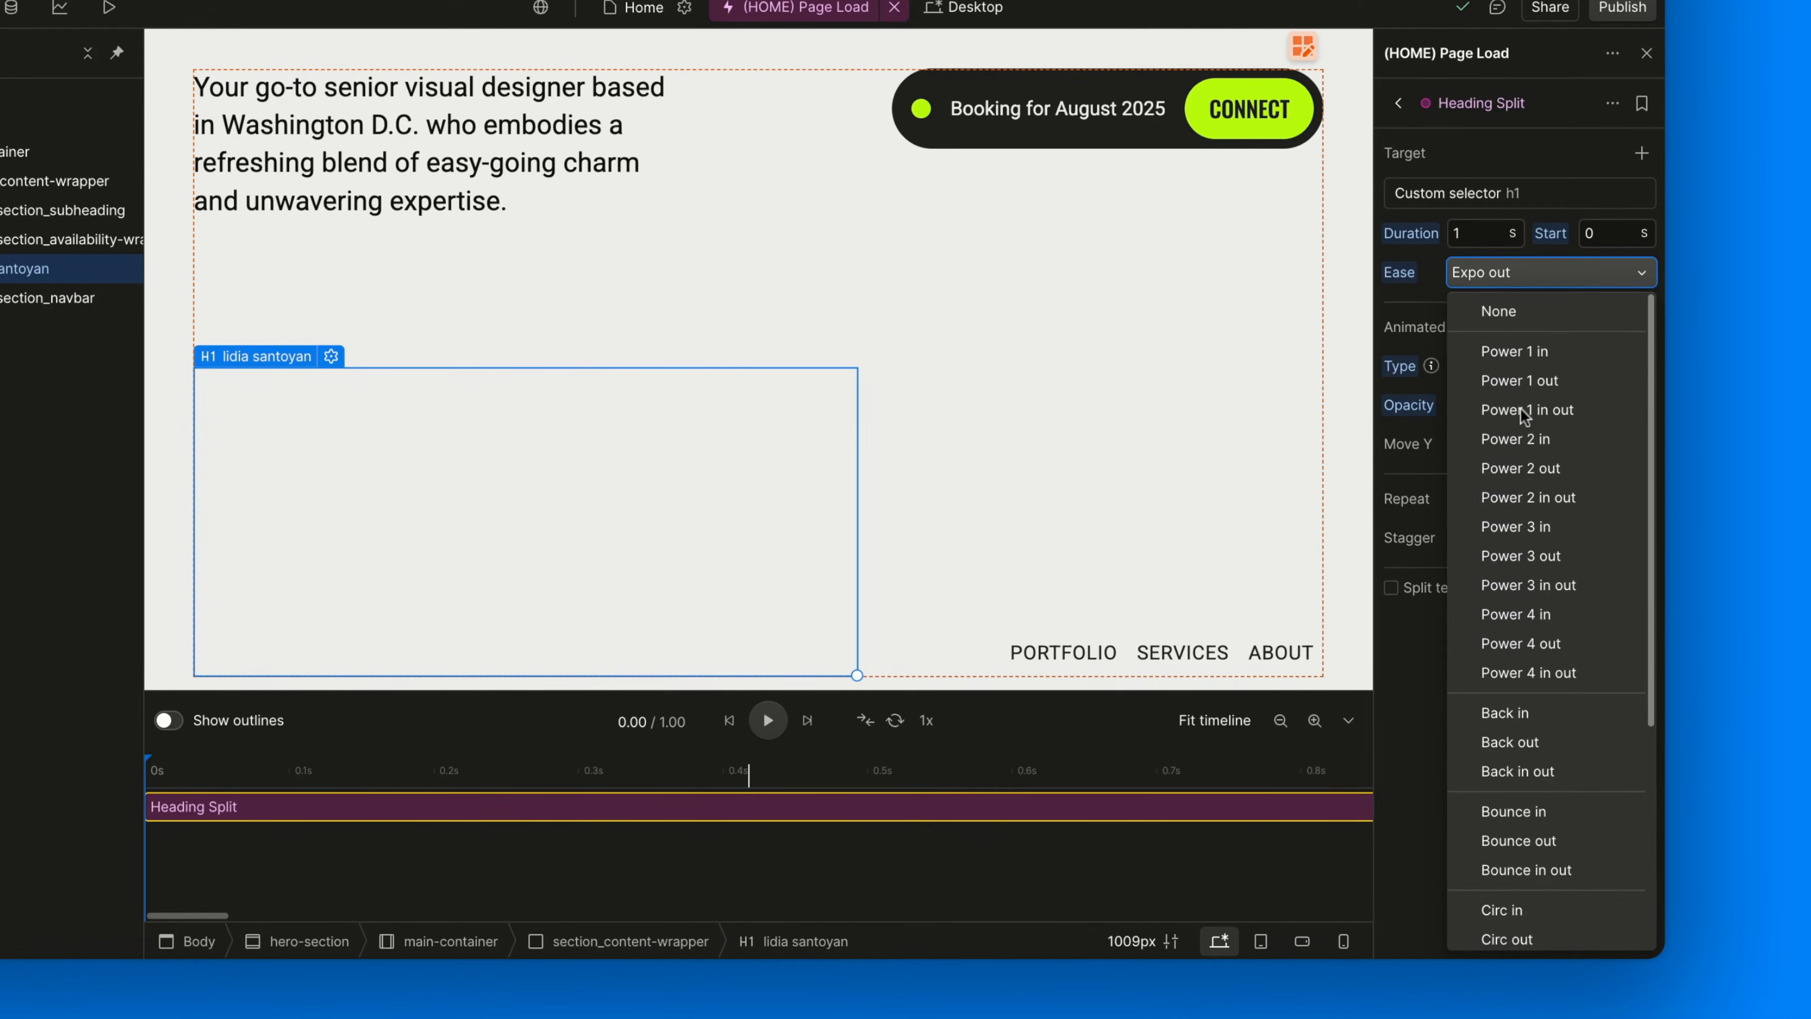
{"action": "left_click", "coordinate": [1513, 312]}
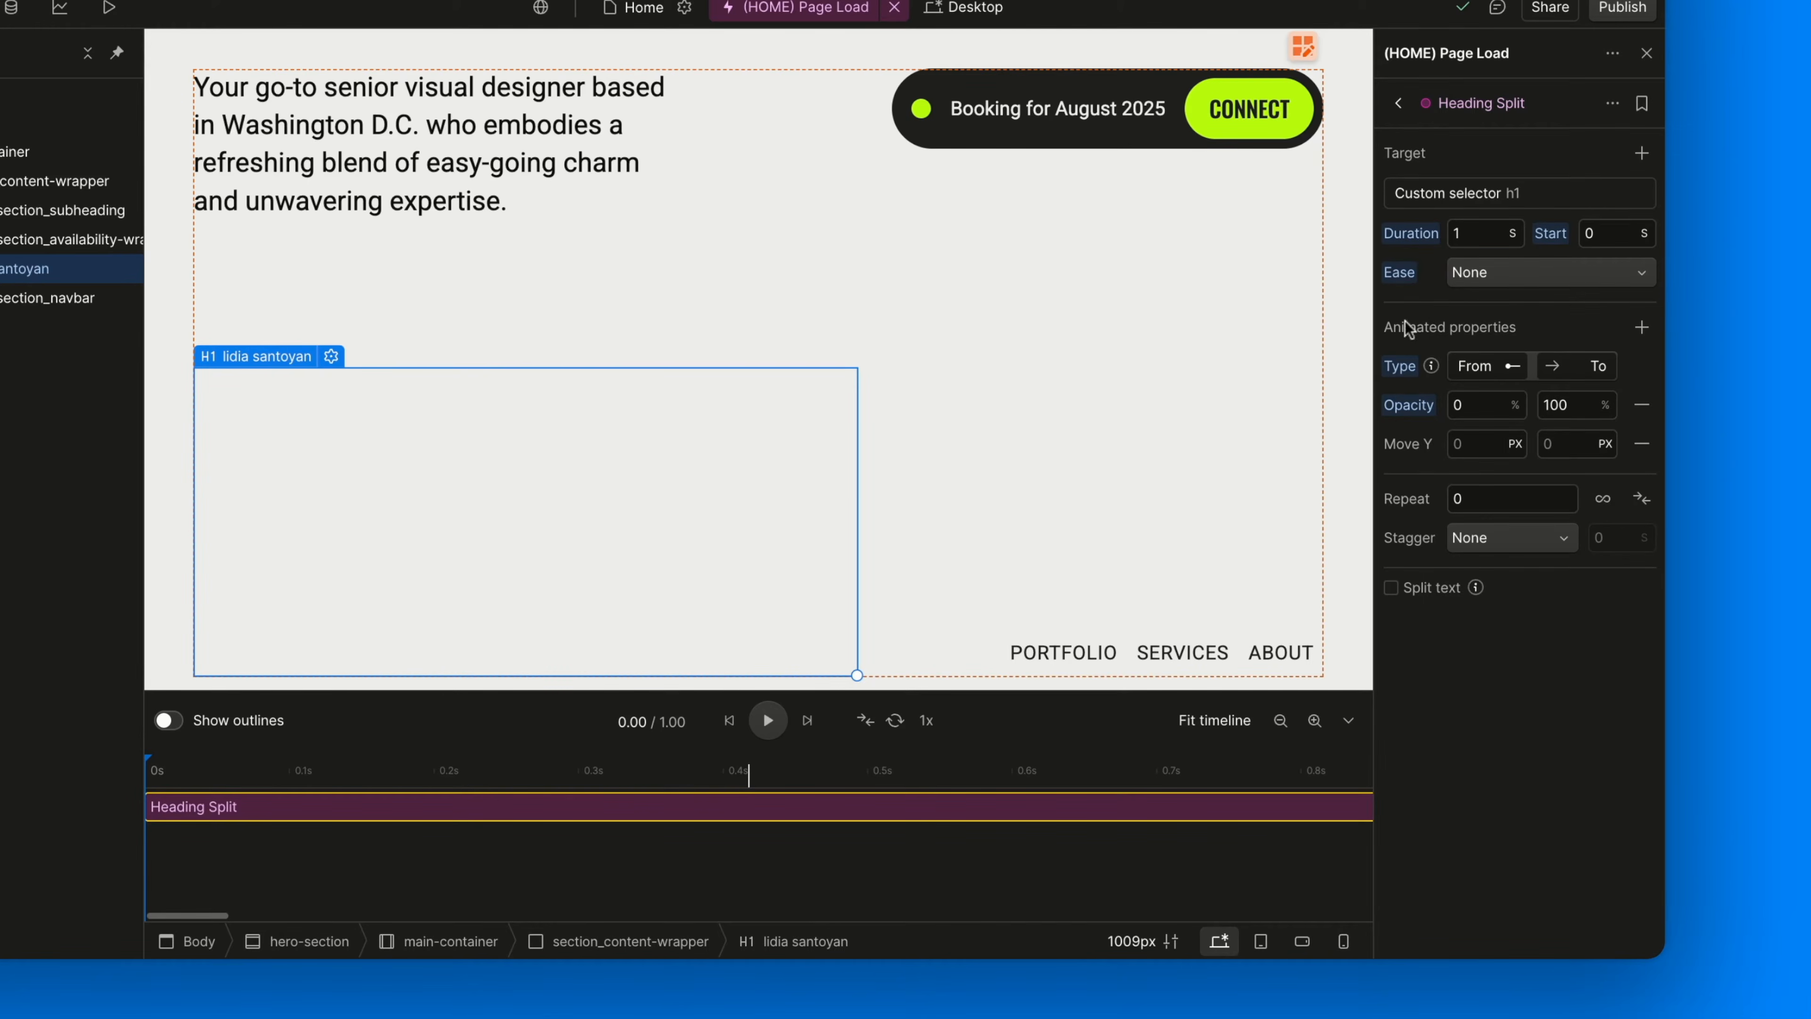
{"action": "left_click", "coordinate": [766, 727]}
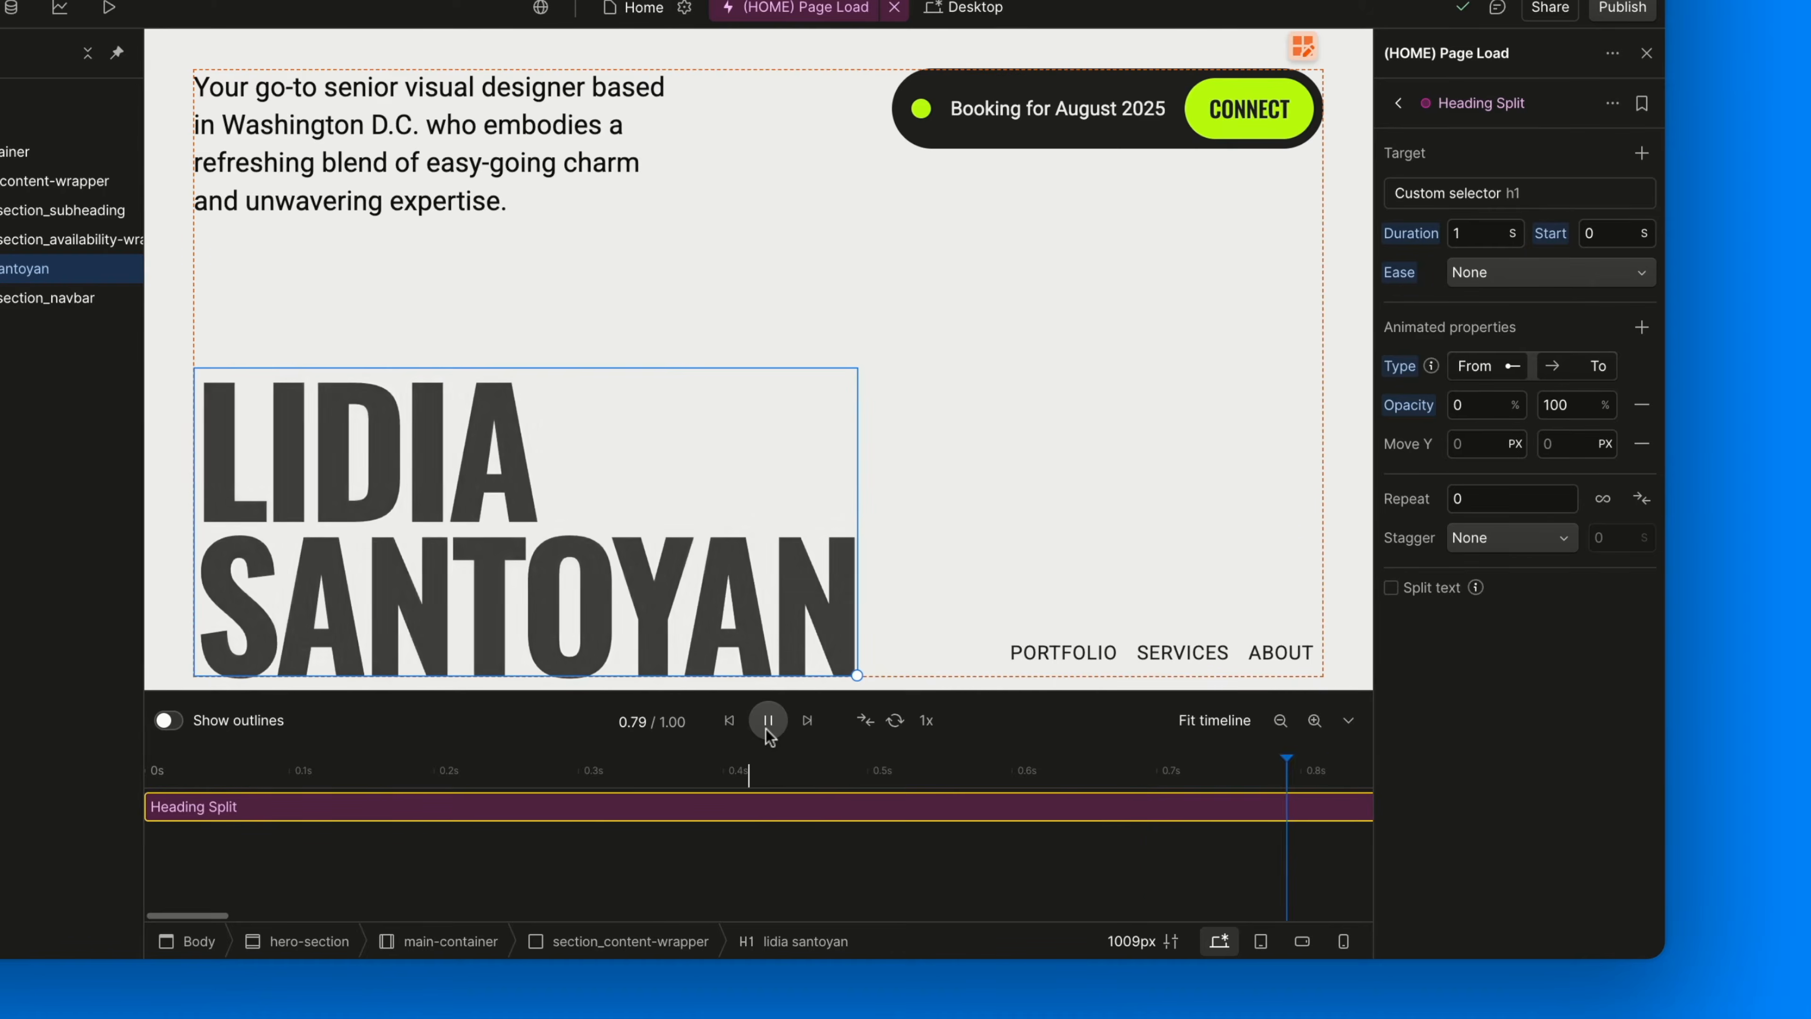
{"action": "left_click", "coordinate": [766, 726]}
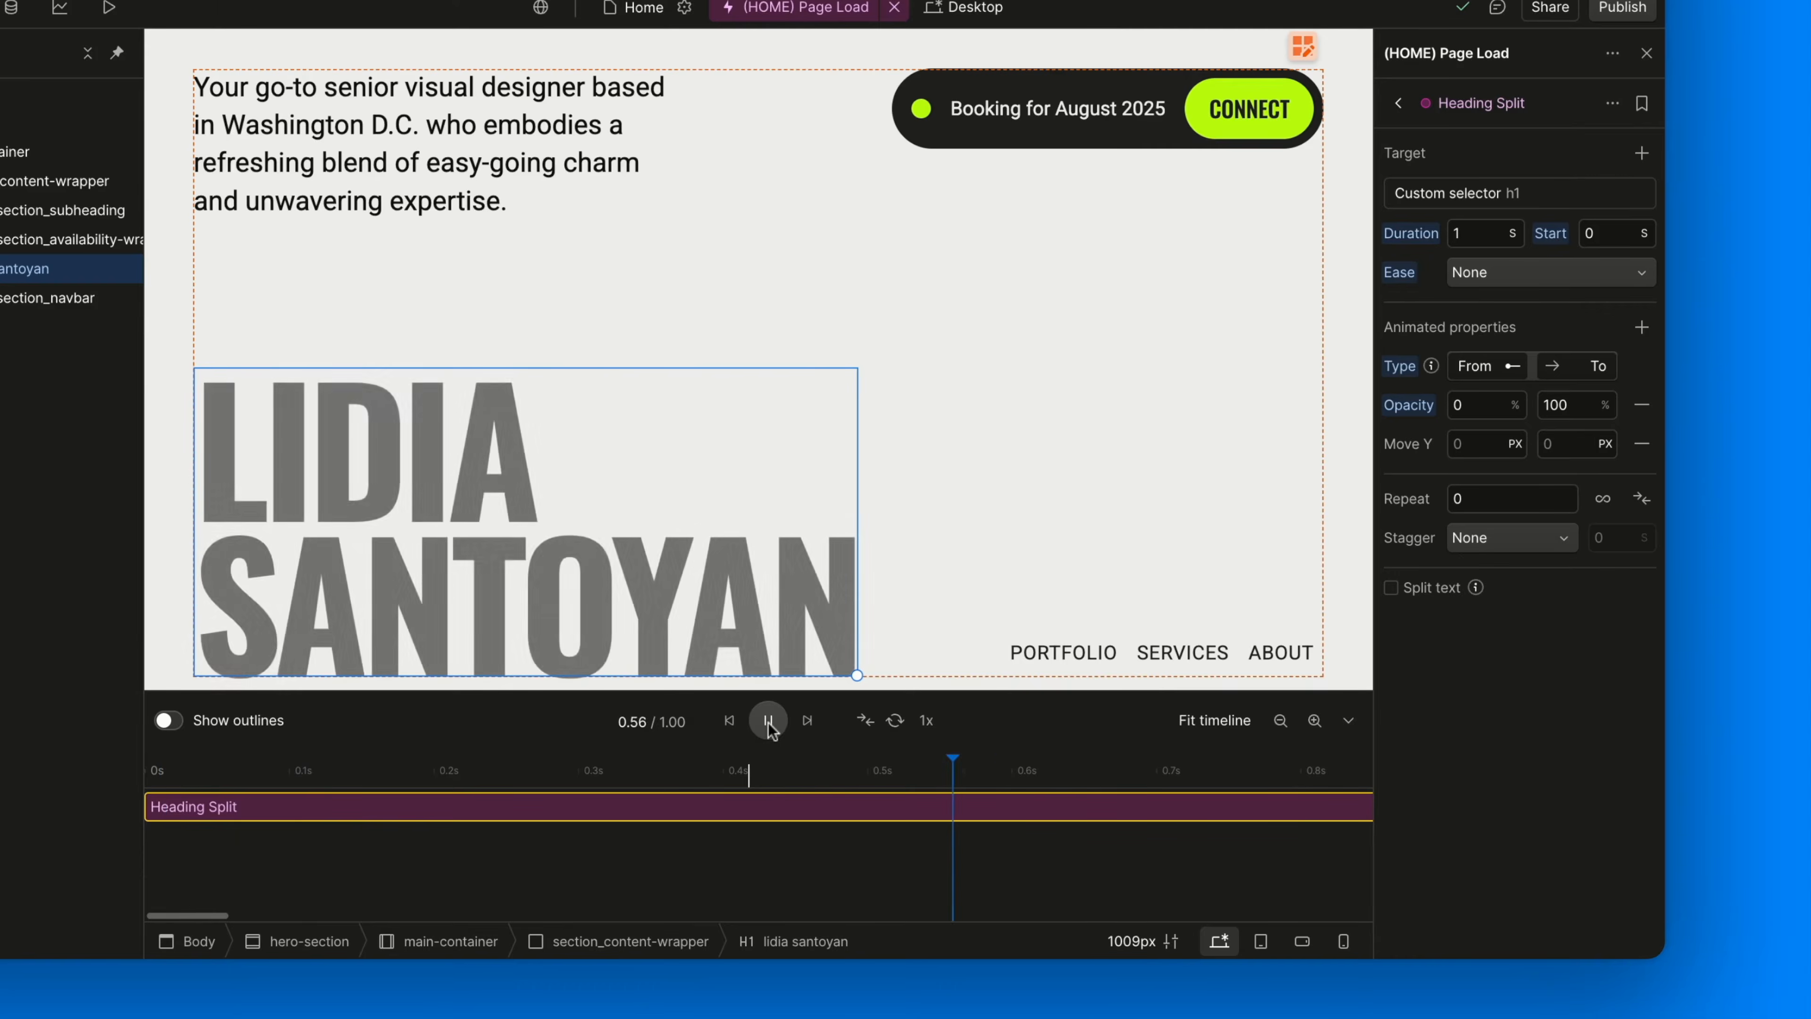
Set the Heading Split action's ease to Expo out
{"action": "left_click", "coordinate": [1547, 272]}
{"action": "scroll", "coordinate": [1521, 602], "scroll_direction": "down", "scroll_amount": 5}
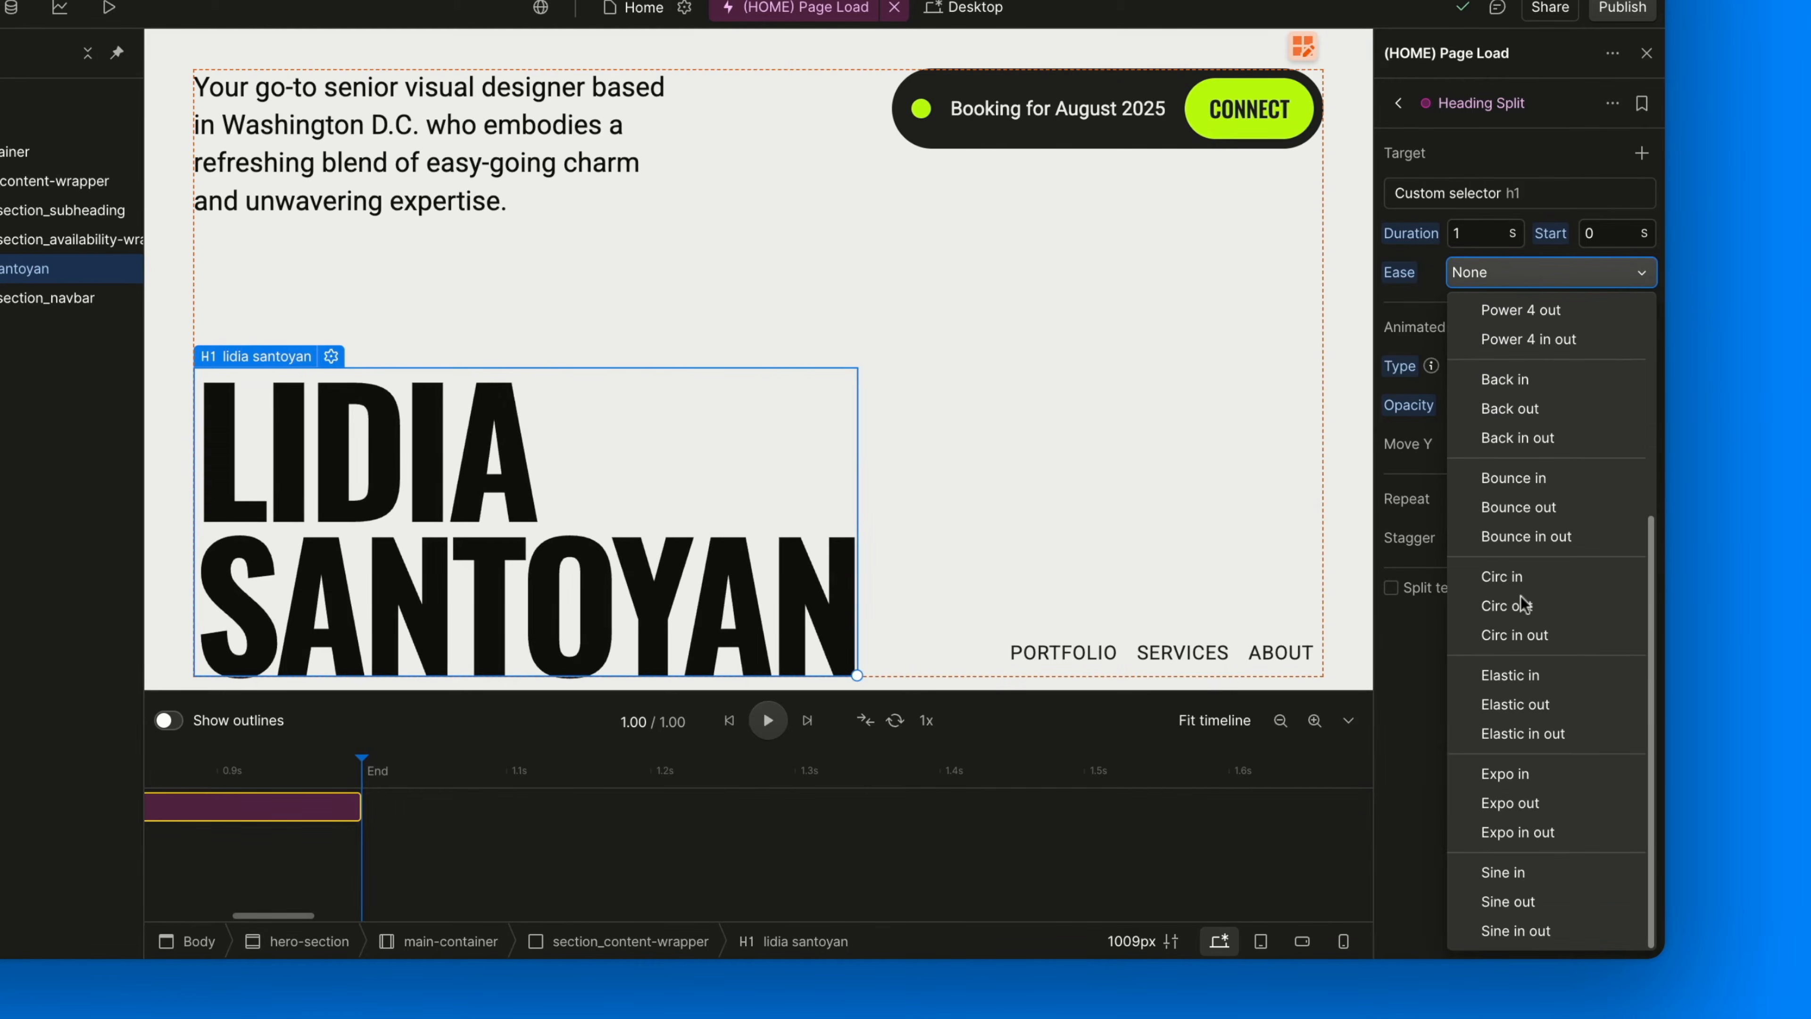
{"action": "left_click", "coordinate": [1533, 802]}
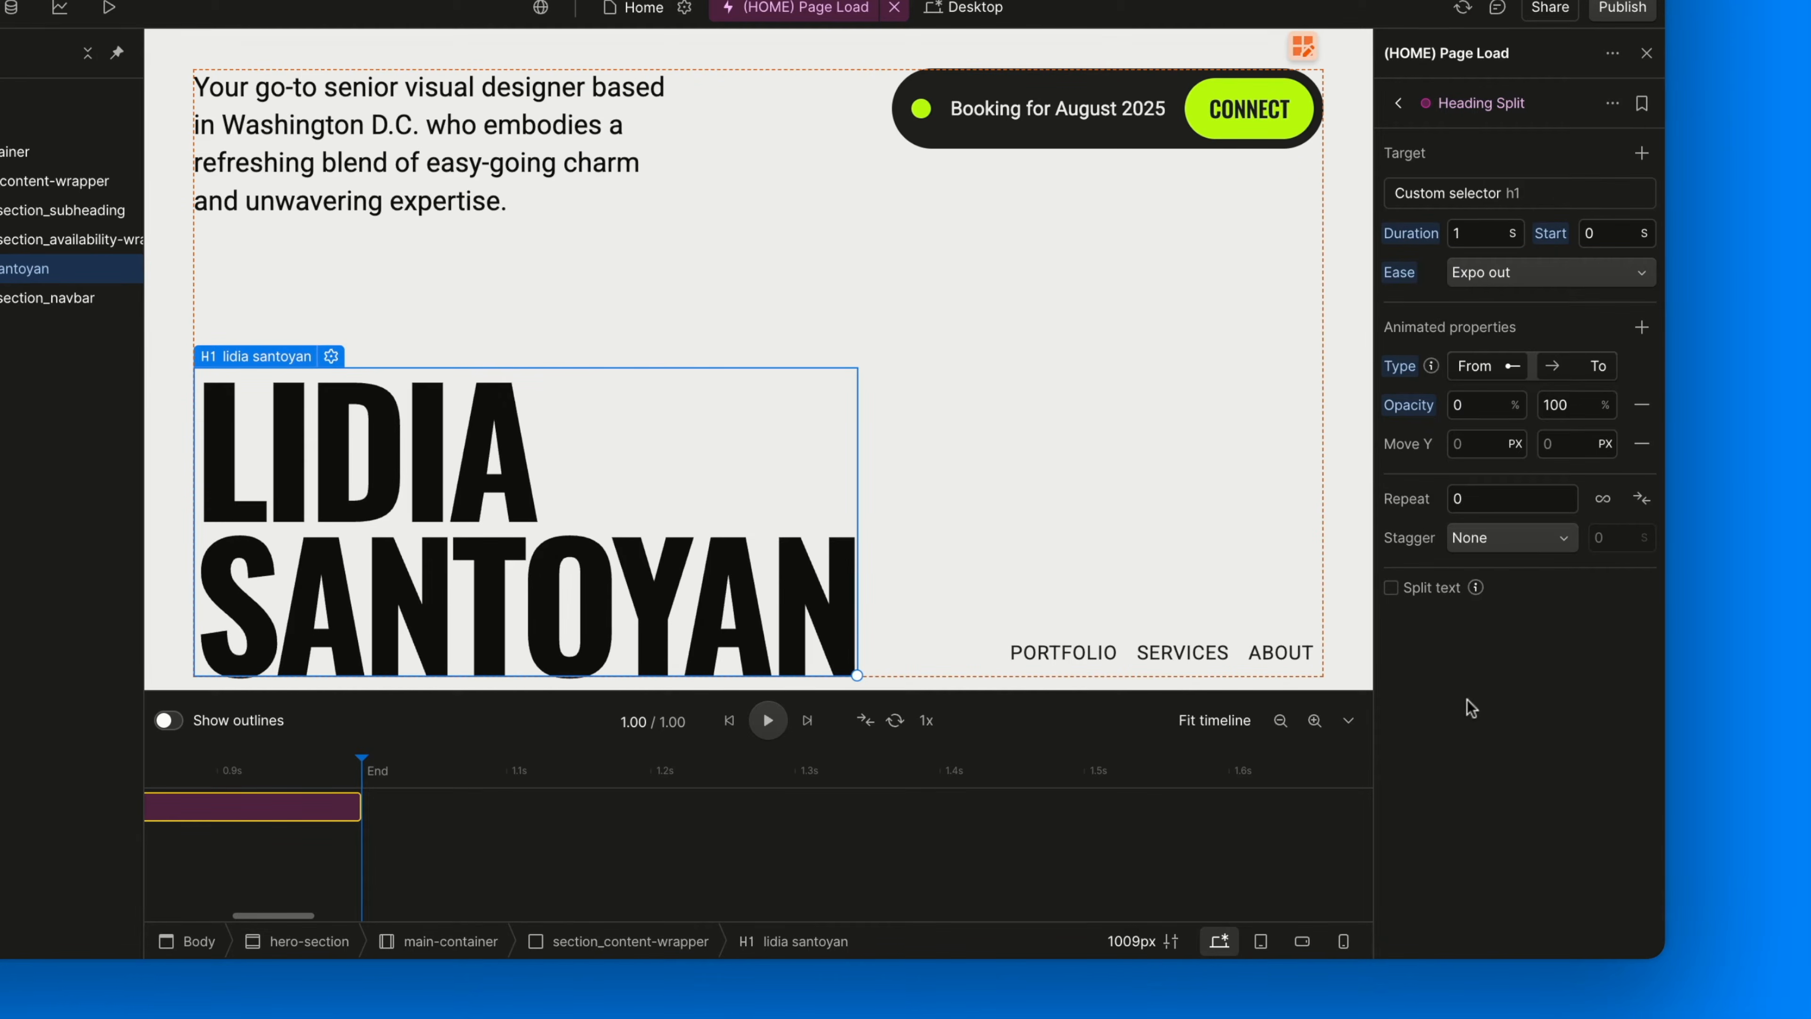
Switch the Heading Split action's animation type to From only, preview the fade several times, and return the playhead to the start
{"action": "left_click", "coordinate": [1558, 364]}
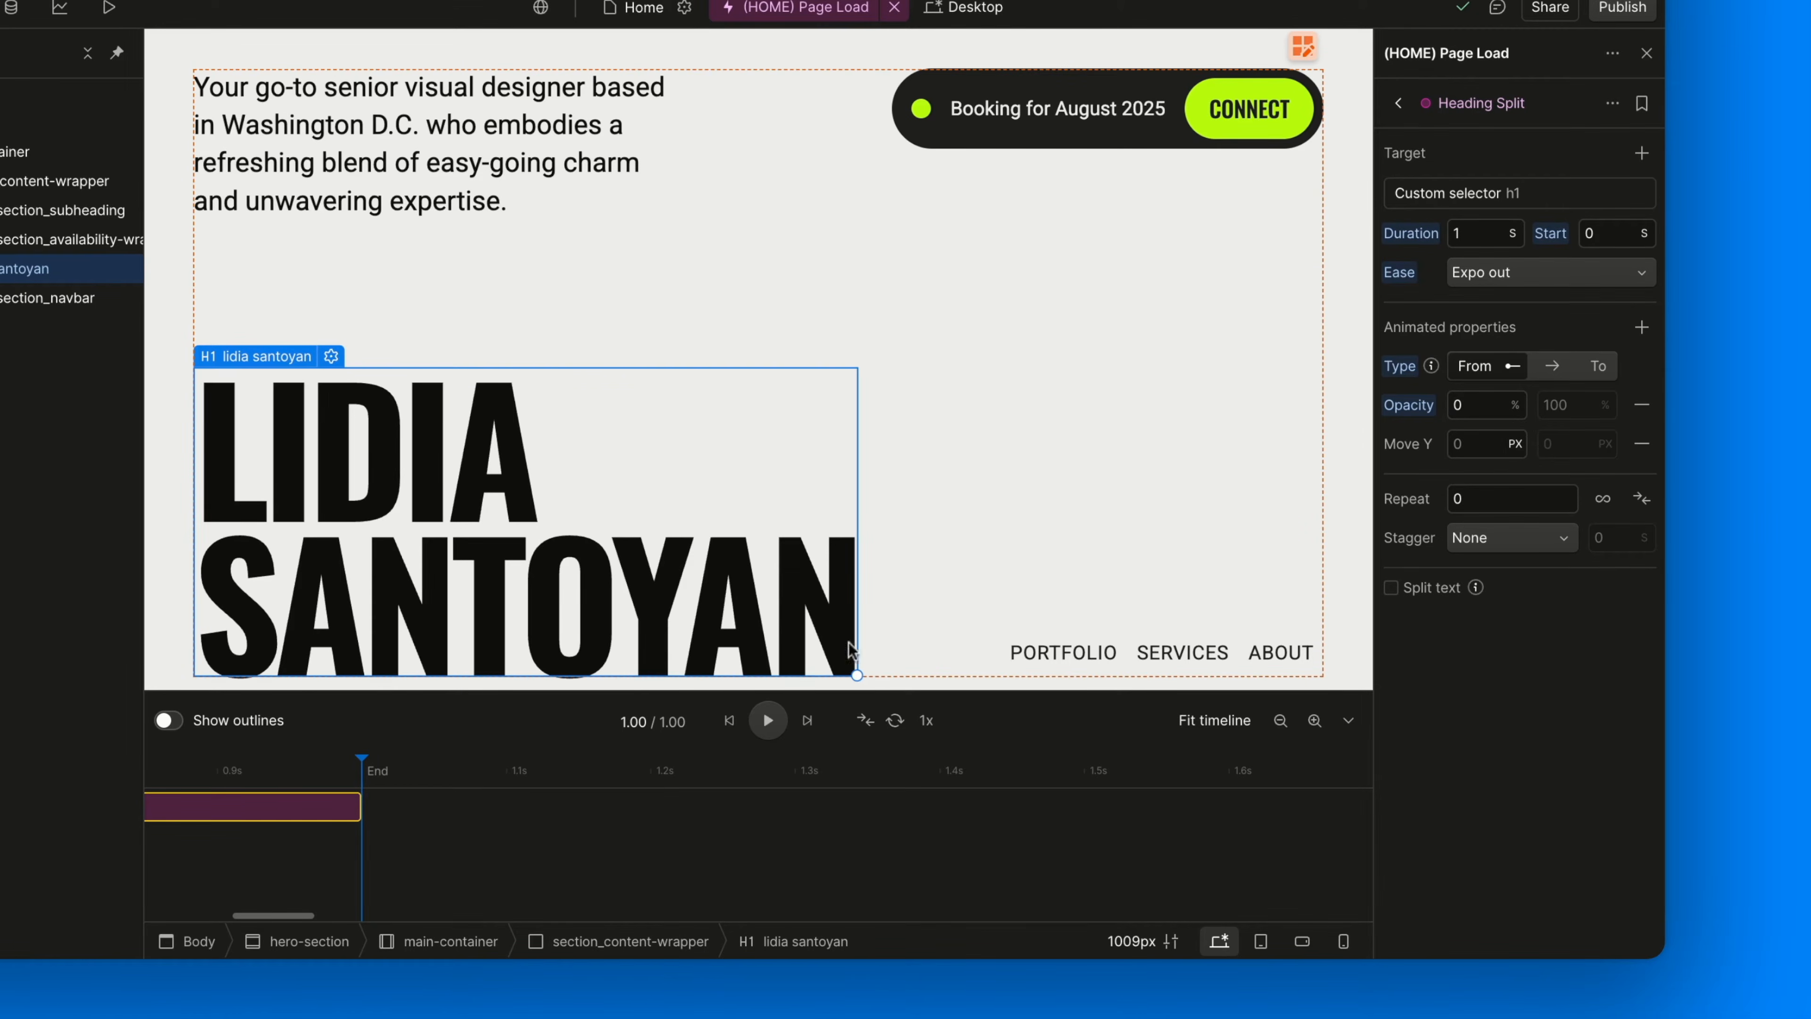
{"action": "left_click", "coordinate": [775, 721]}
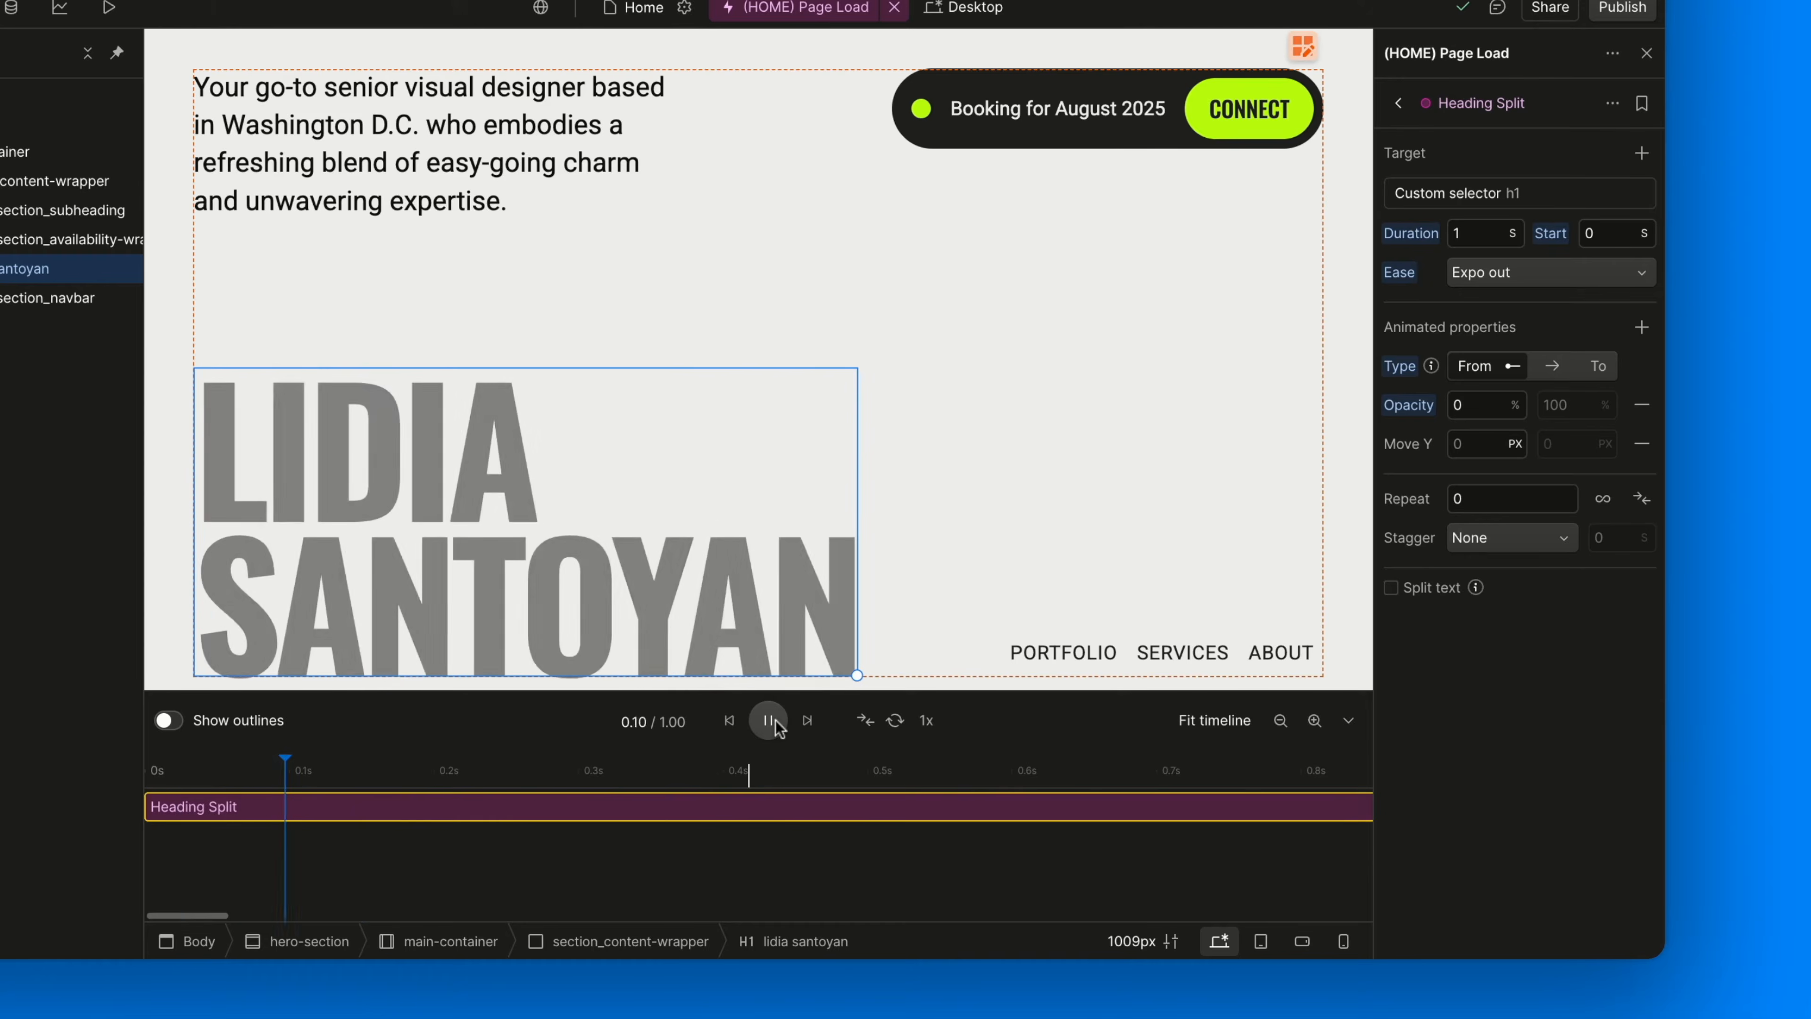
{"action": "left_click", "coordinate": [768, 722]}
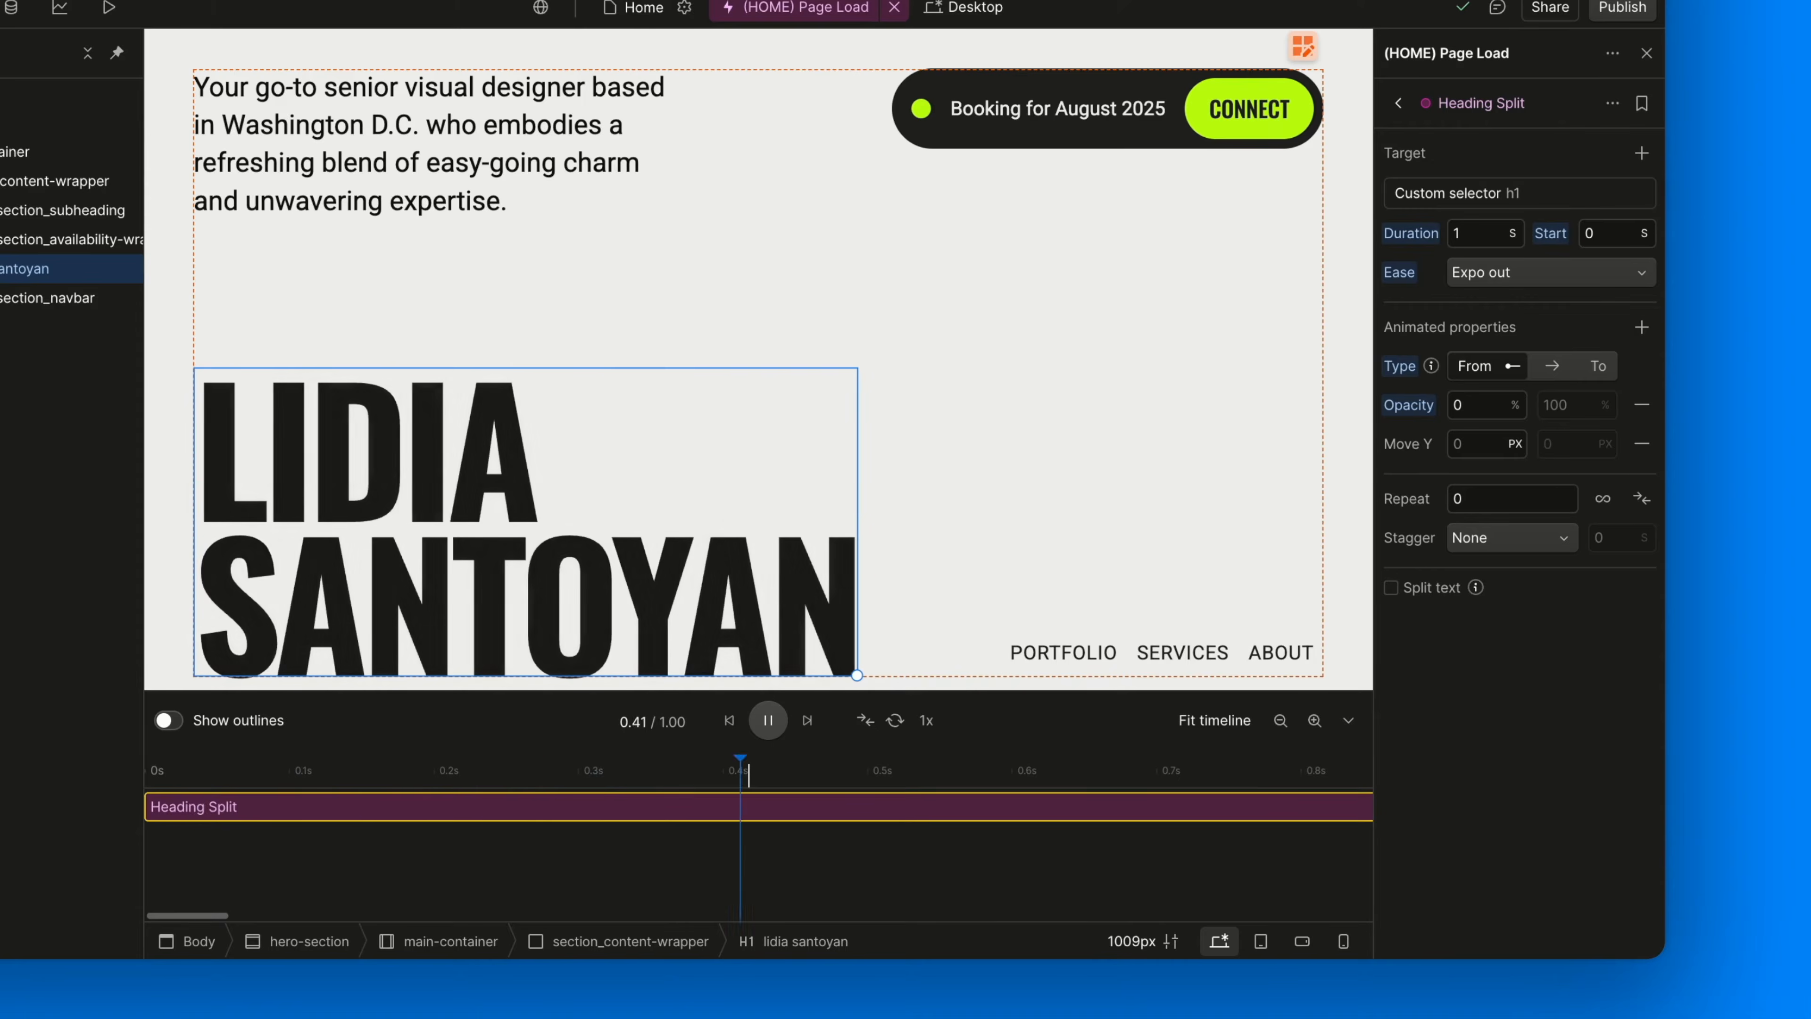
{"action": "left_click", "coordinate": [767, 727]}
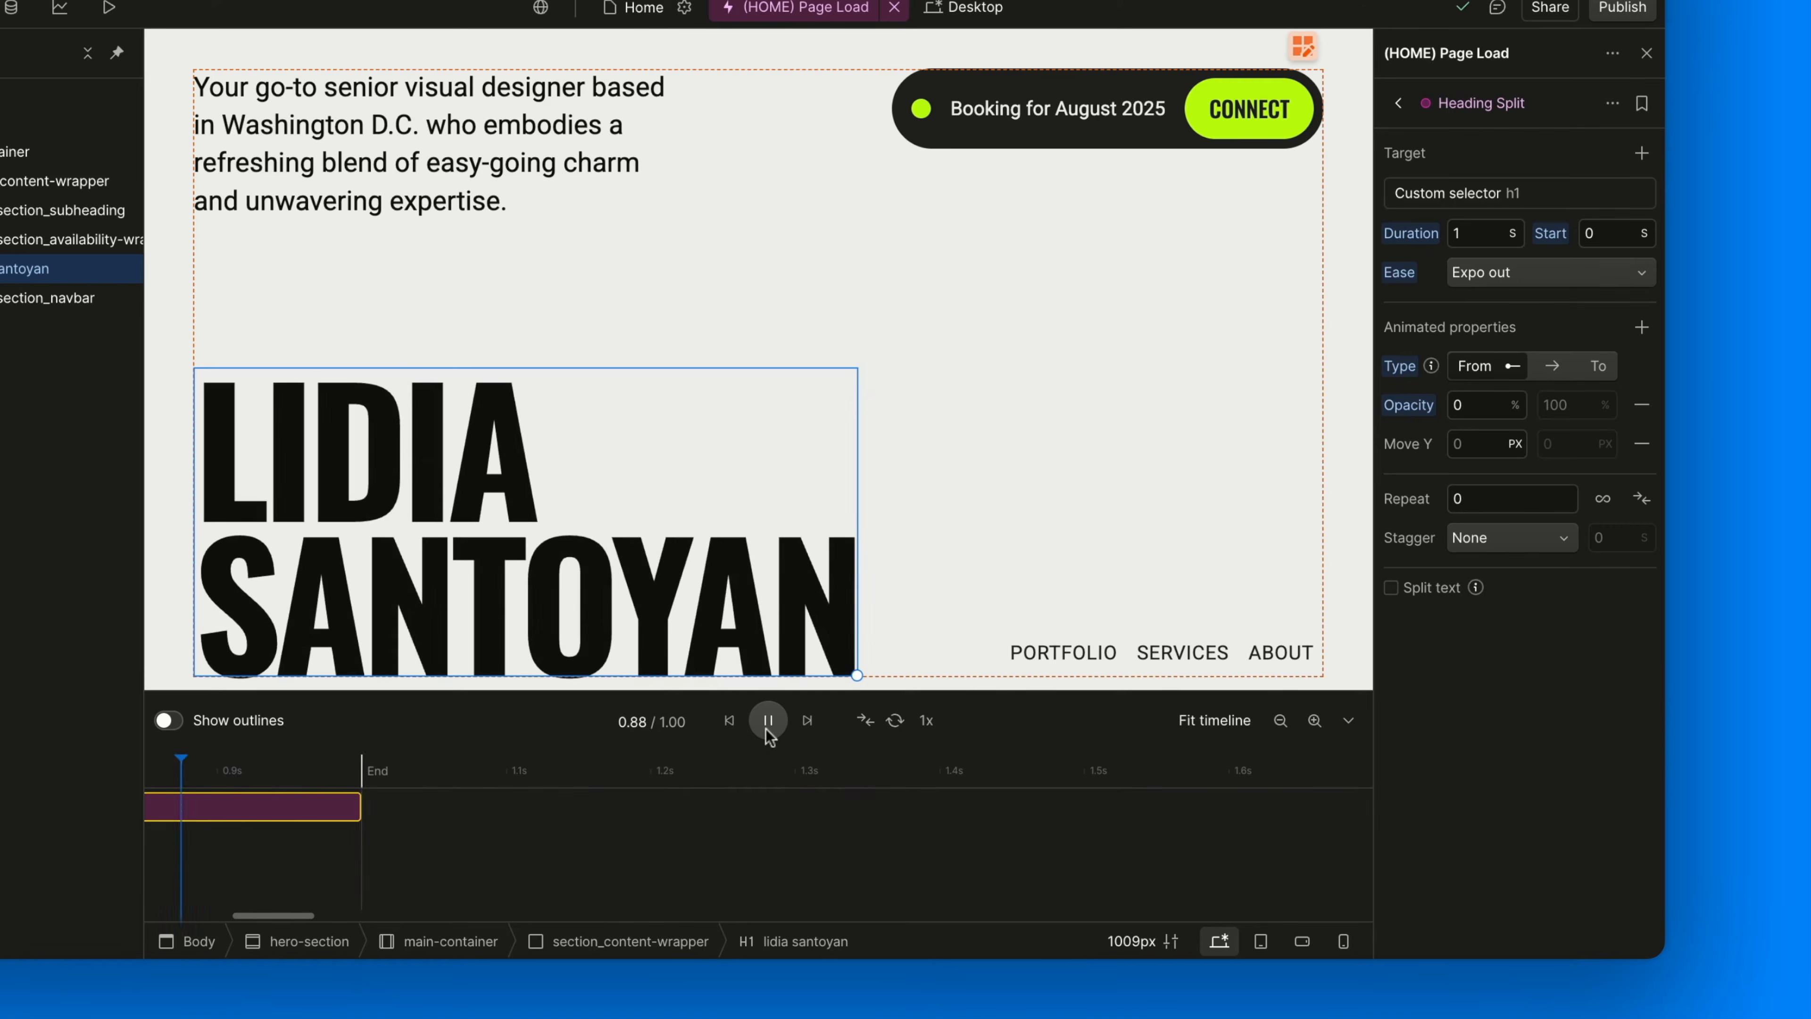
{"action": "left_click", "coordinate": [729, 722]}
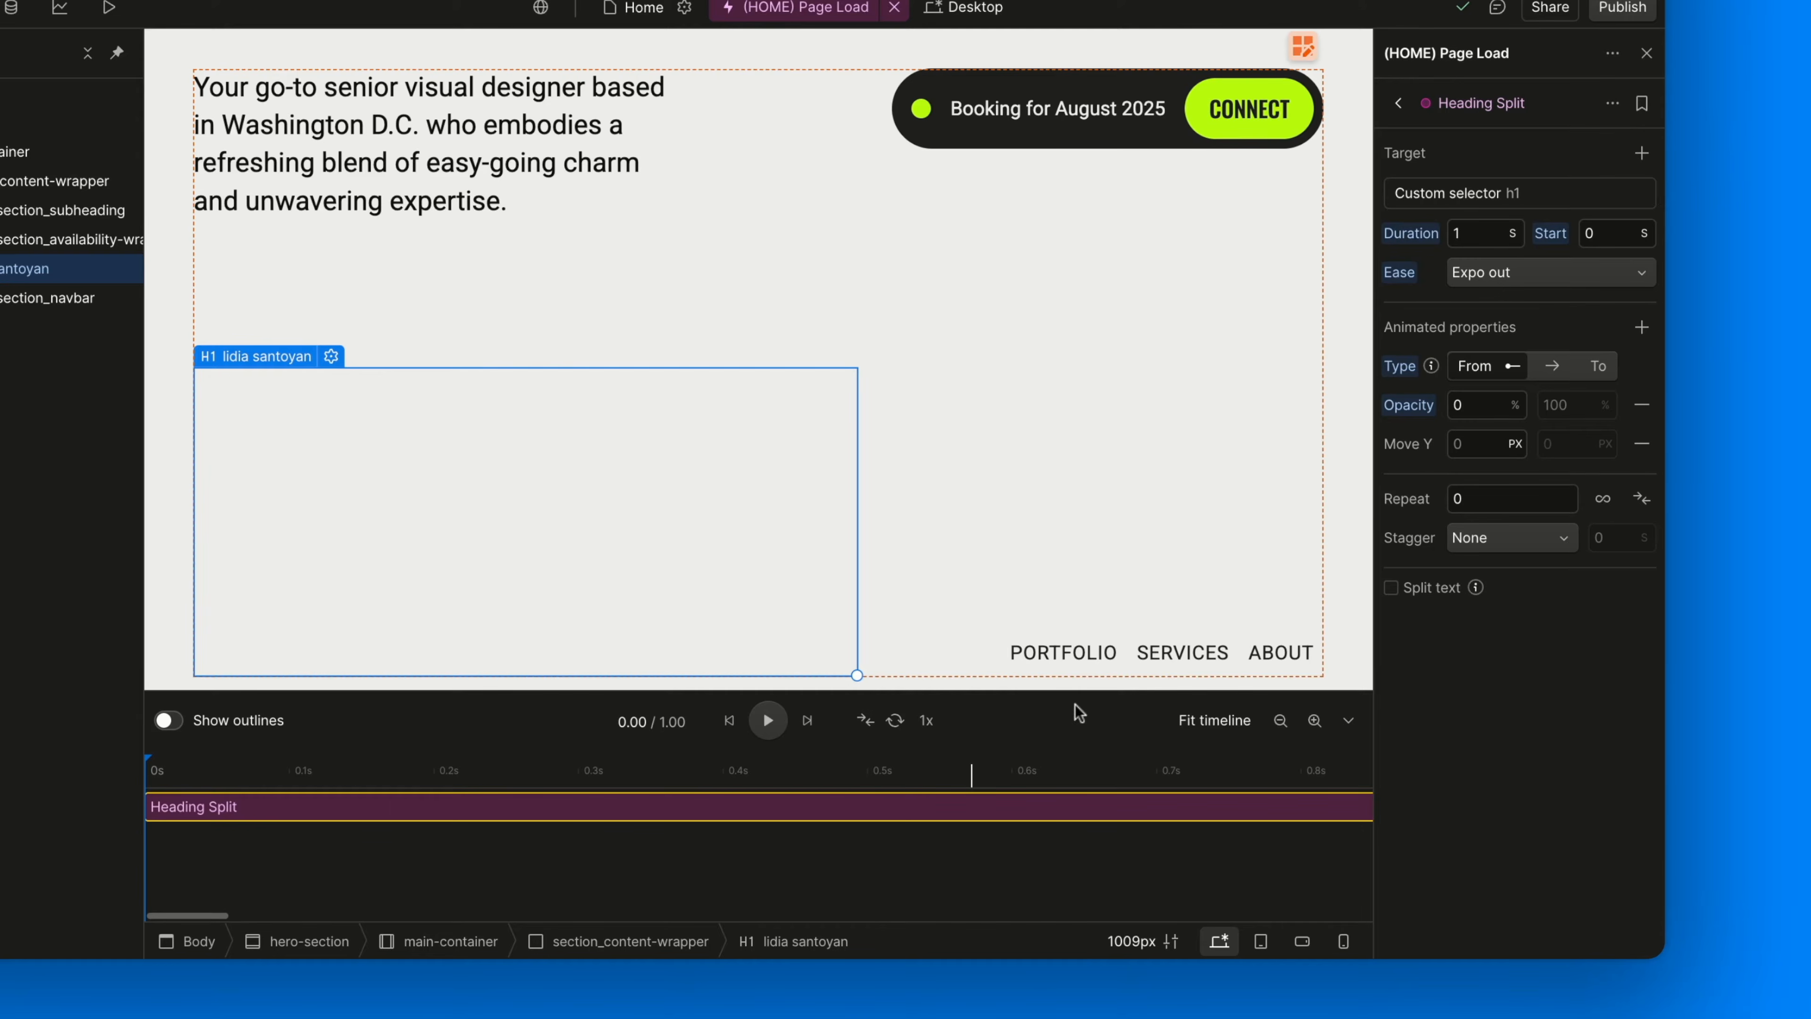
Try both From and To values with an ending opacity of 50%, preview it, and switch the type back to From only
{"action": "left_click", "coordinate": [1582, 367]}
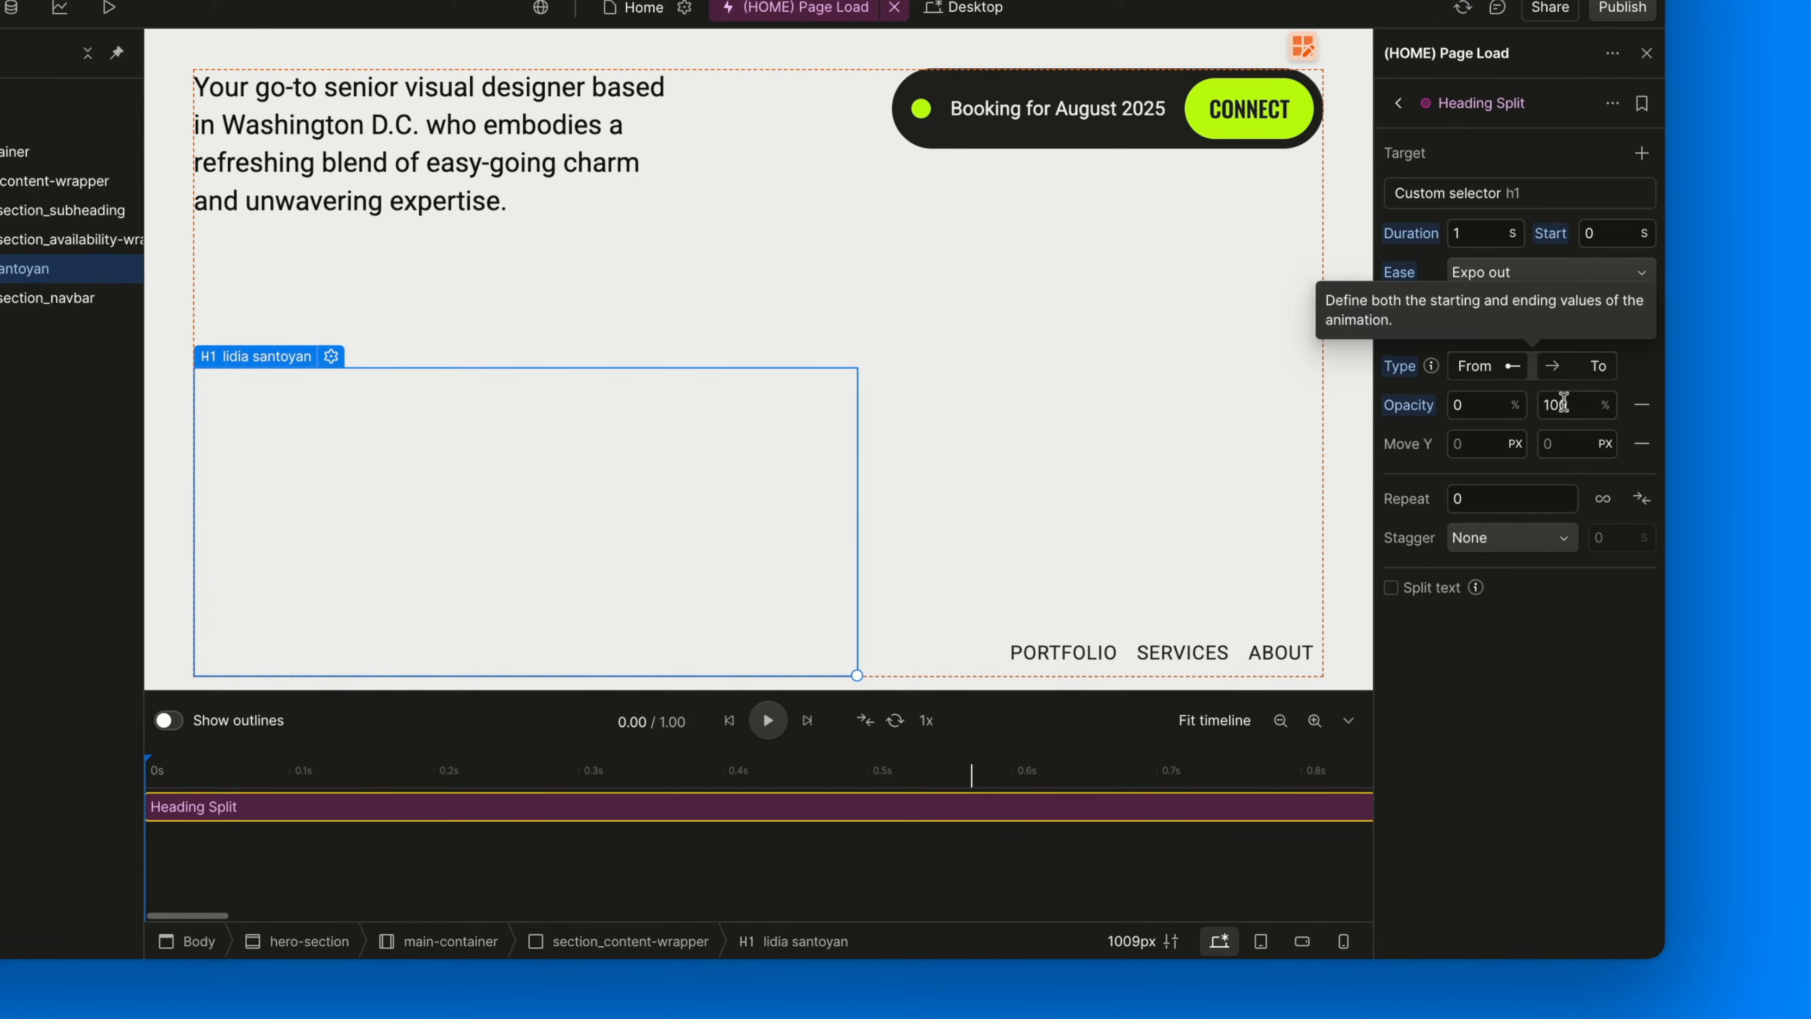
{"action": "left_click", "coordinate": [1562, 405]}
{"action": "type", "text": "50"}
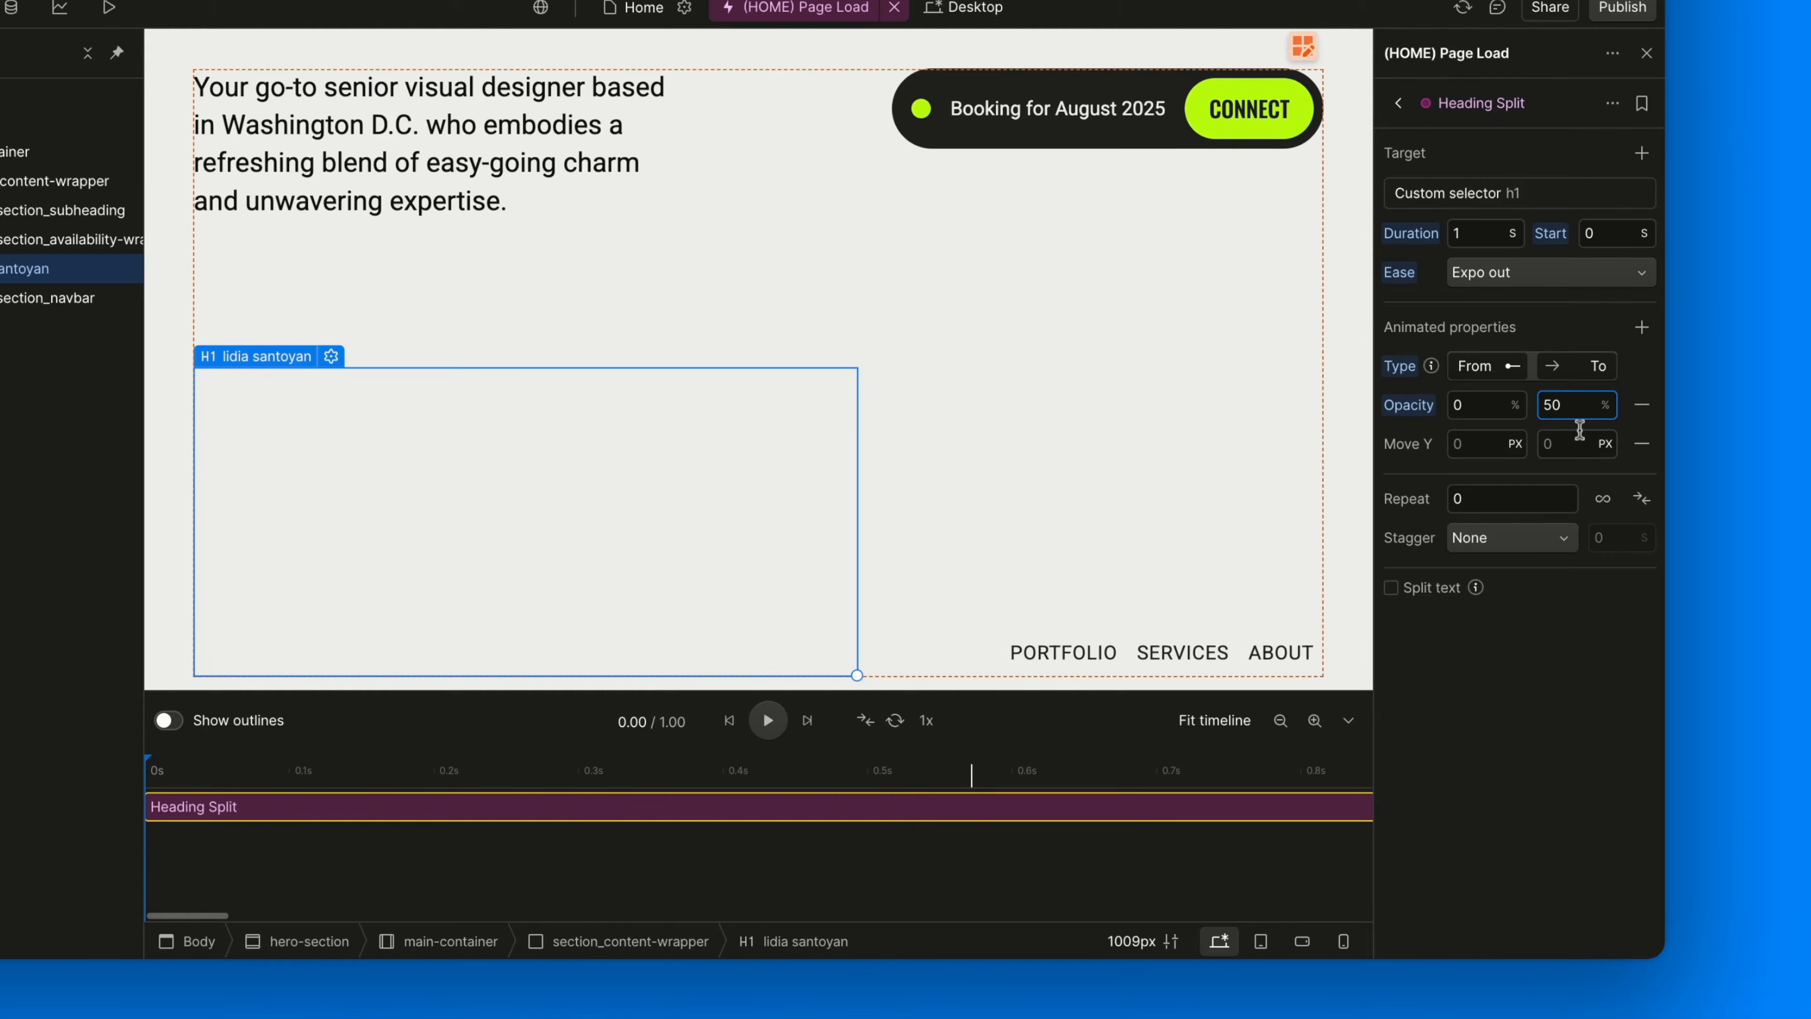
{"action": "left_click", "coordinate": [763, 732]}
{"action": "left_click", "coordinate": [1521, 370]}
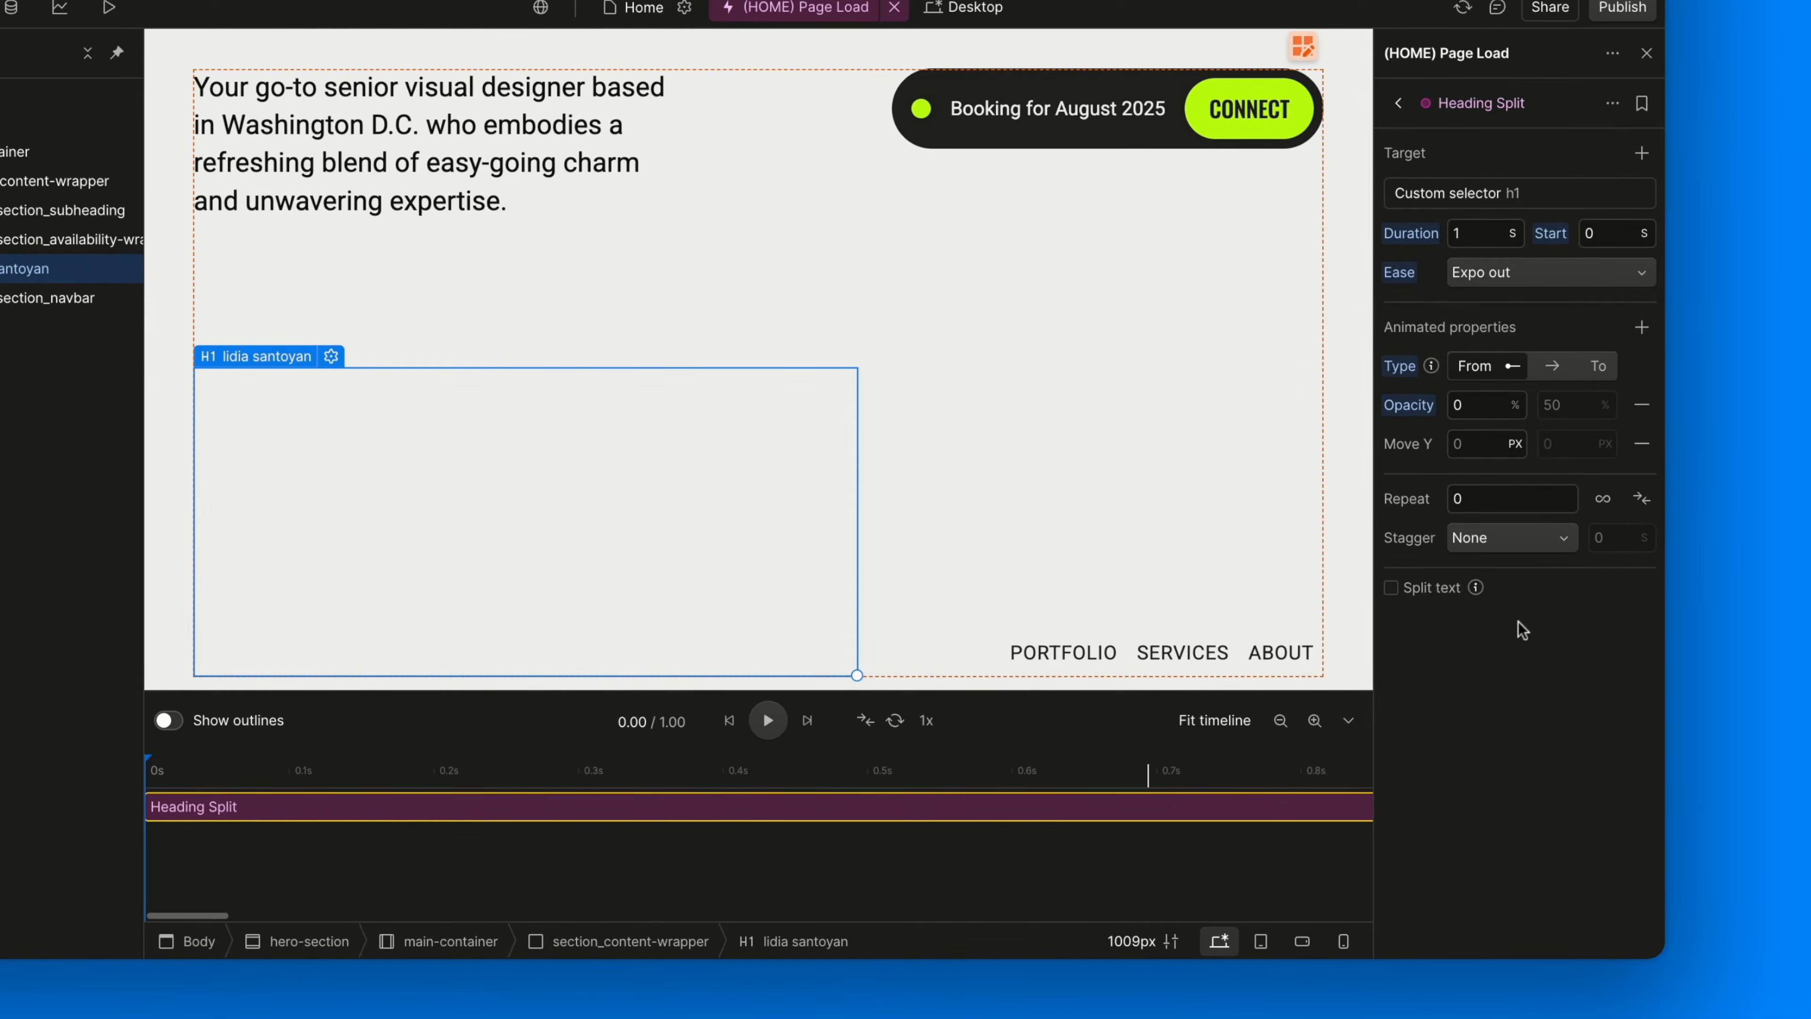
Set the Heading Split action's starting Move Y value to 100%
{"action": "left_click", "coordinate": [1490, 405]}
{"action": "left_click", "coordinate": [1516, 650]}
{"action": "left_click", "coordinate": [1478, 443]}
{"action": "type", "text": "100%"}
{"action": "key", "text": "Return"}
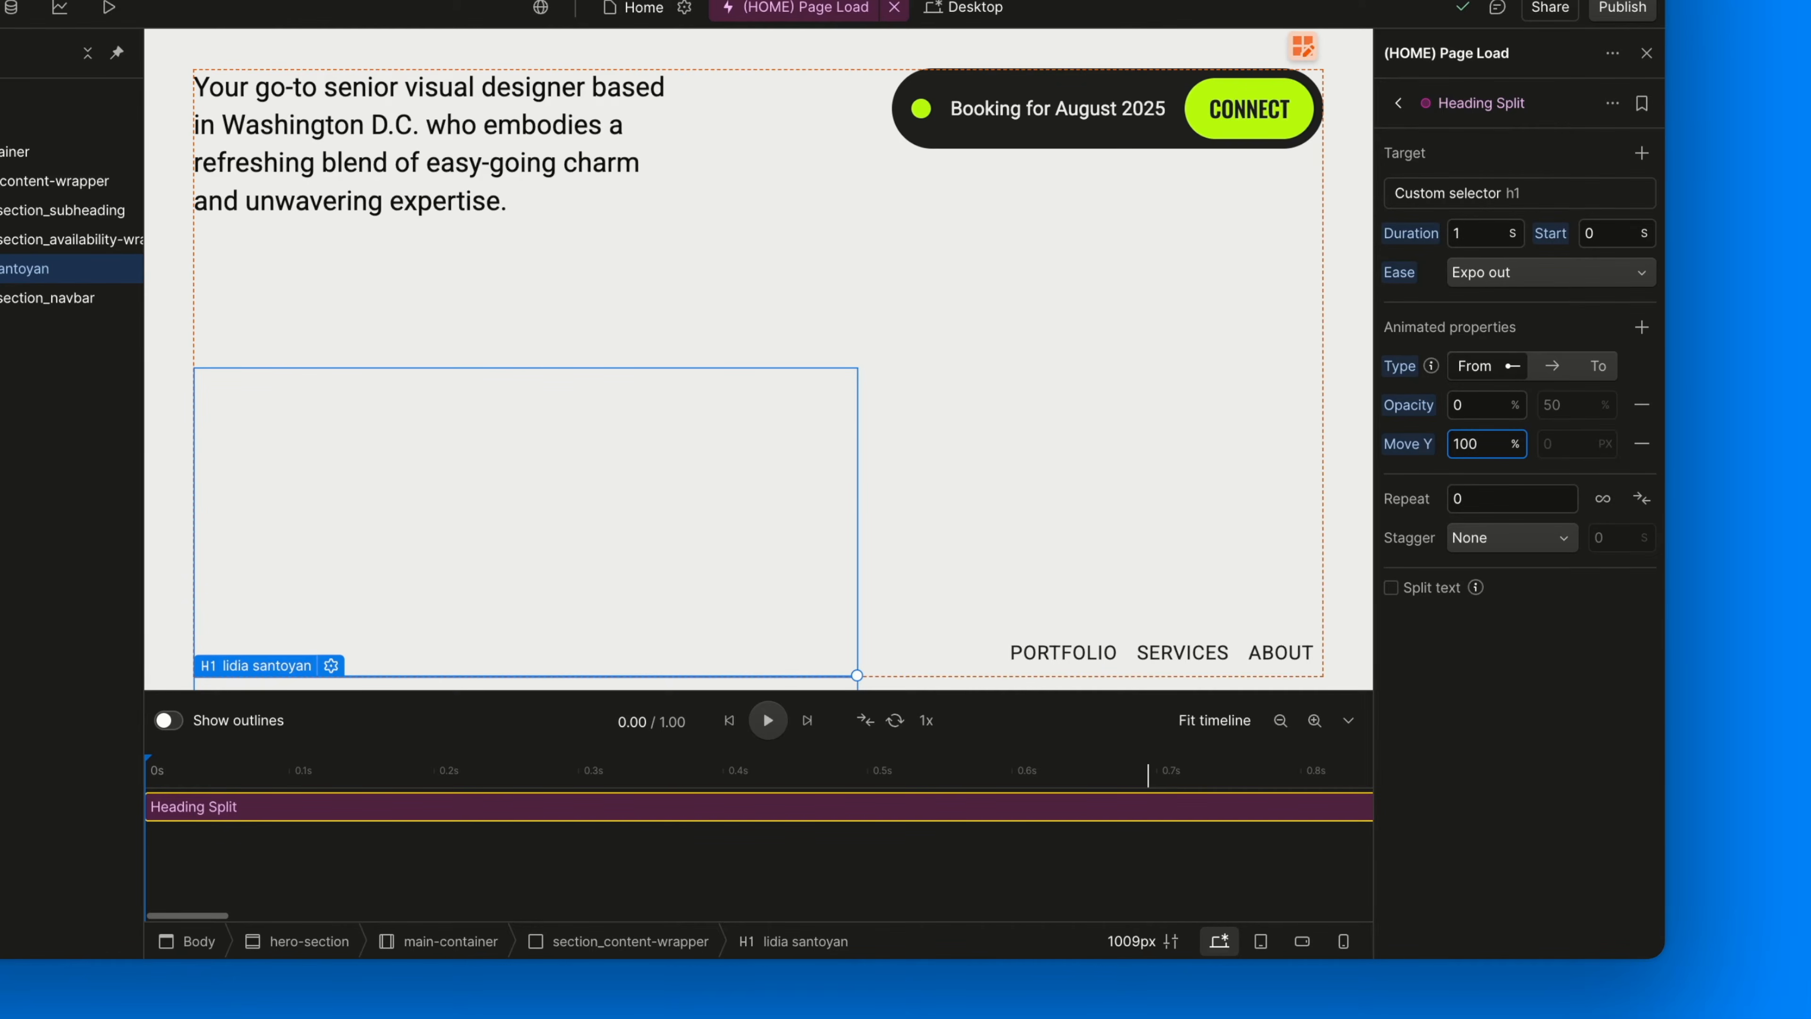
Preview the heading's upward move and fade several times from the start of the timeline
{"action": "left_click", "coordinate": [769, 721]}
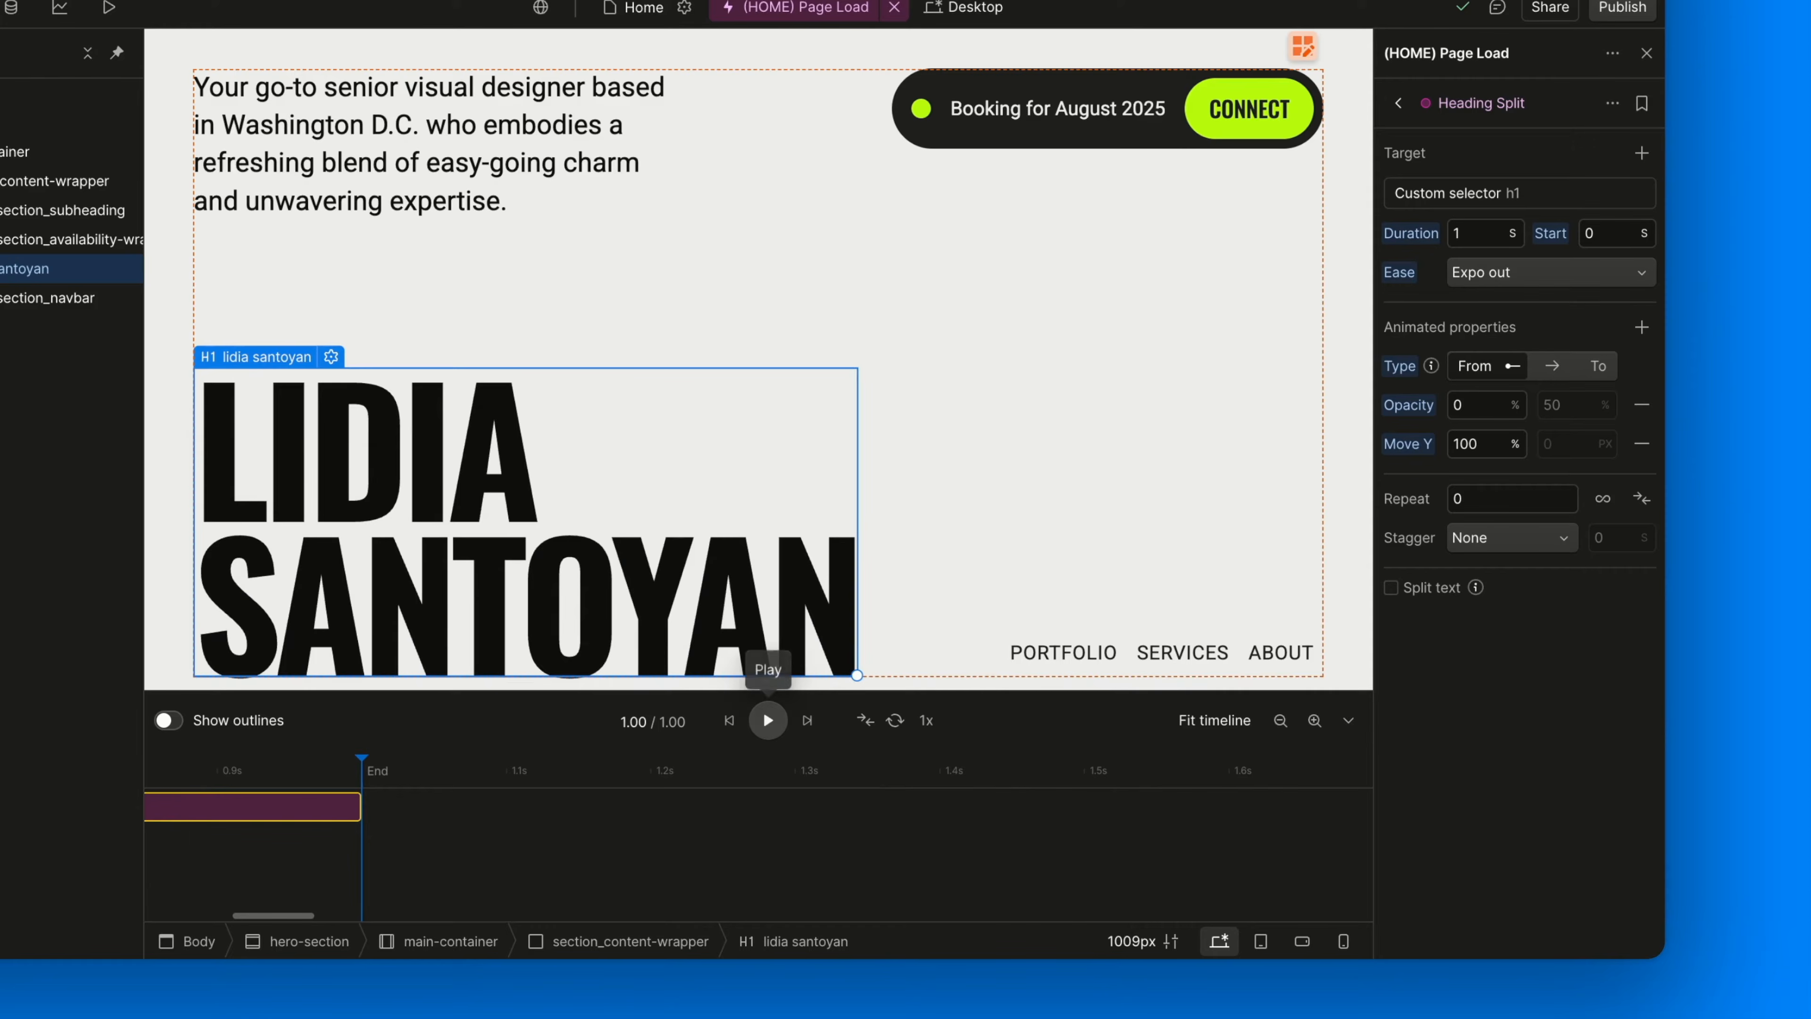
{"action": "left_click", "coordinate": [731, 721]}
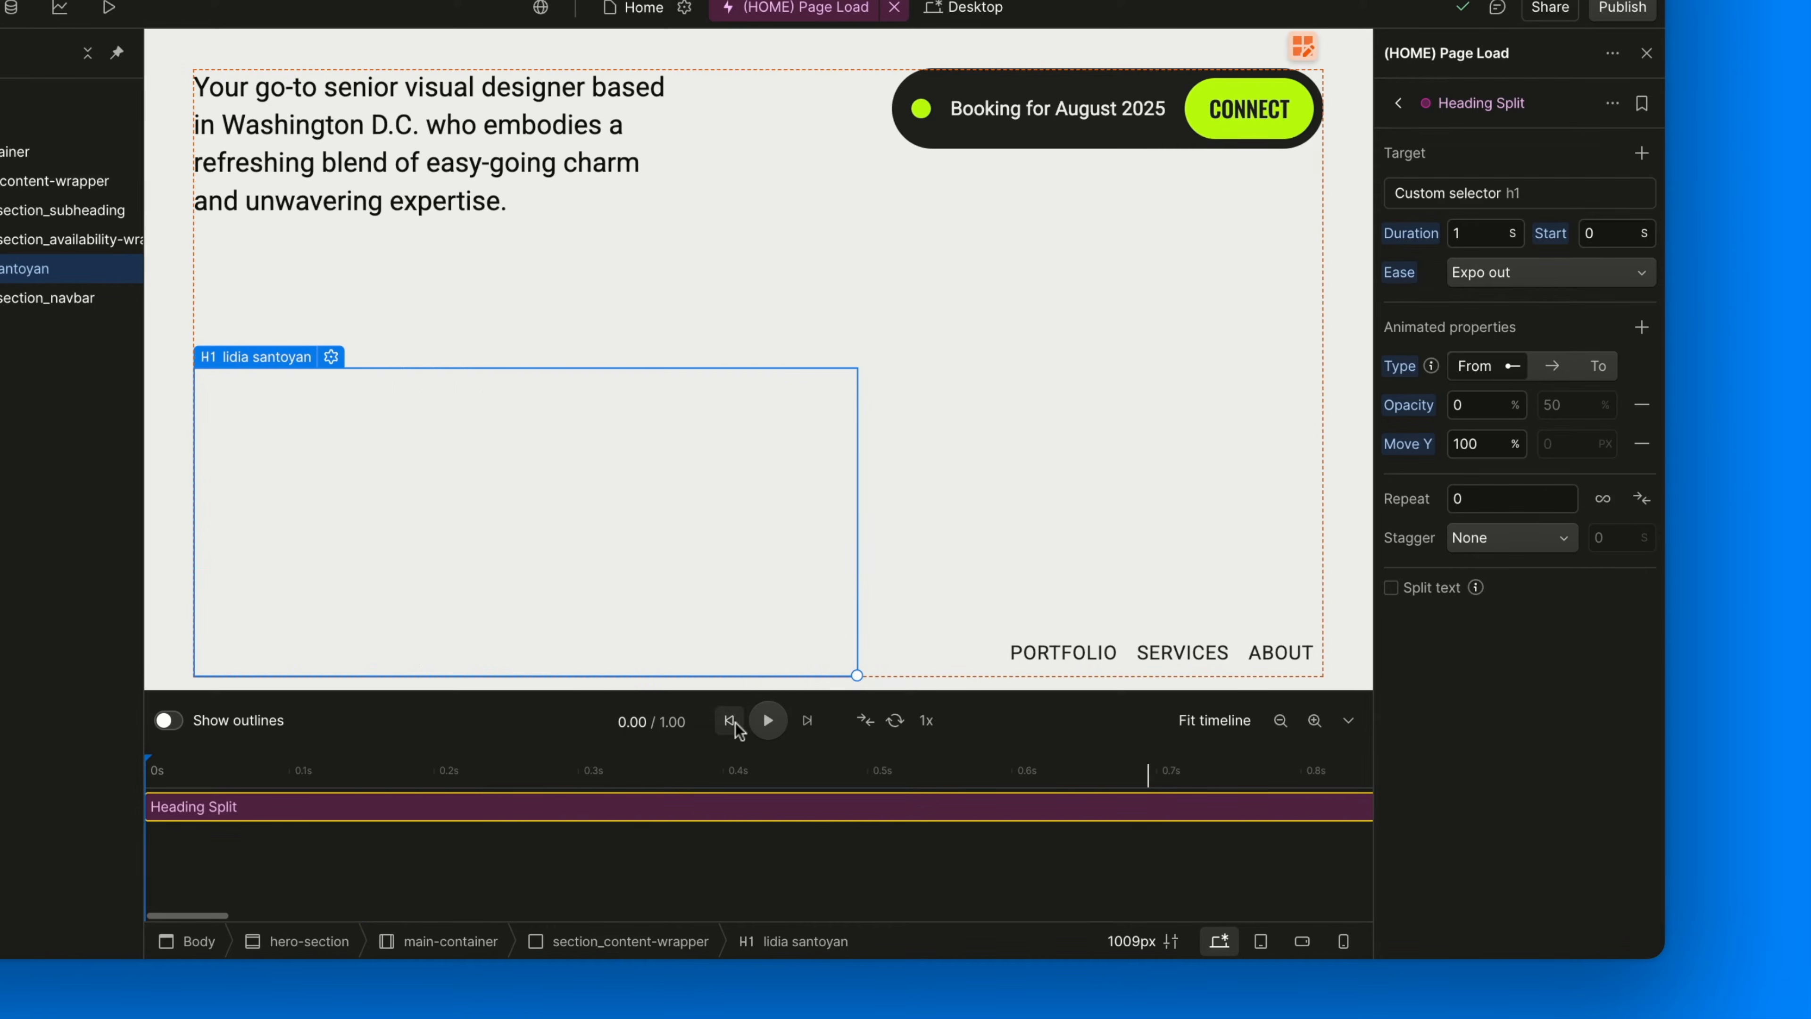
{"action": "left_click", "coordinate": [768, 721]}
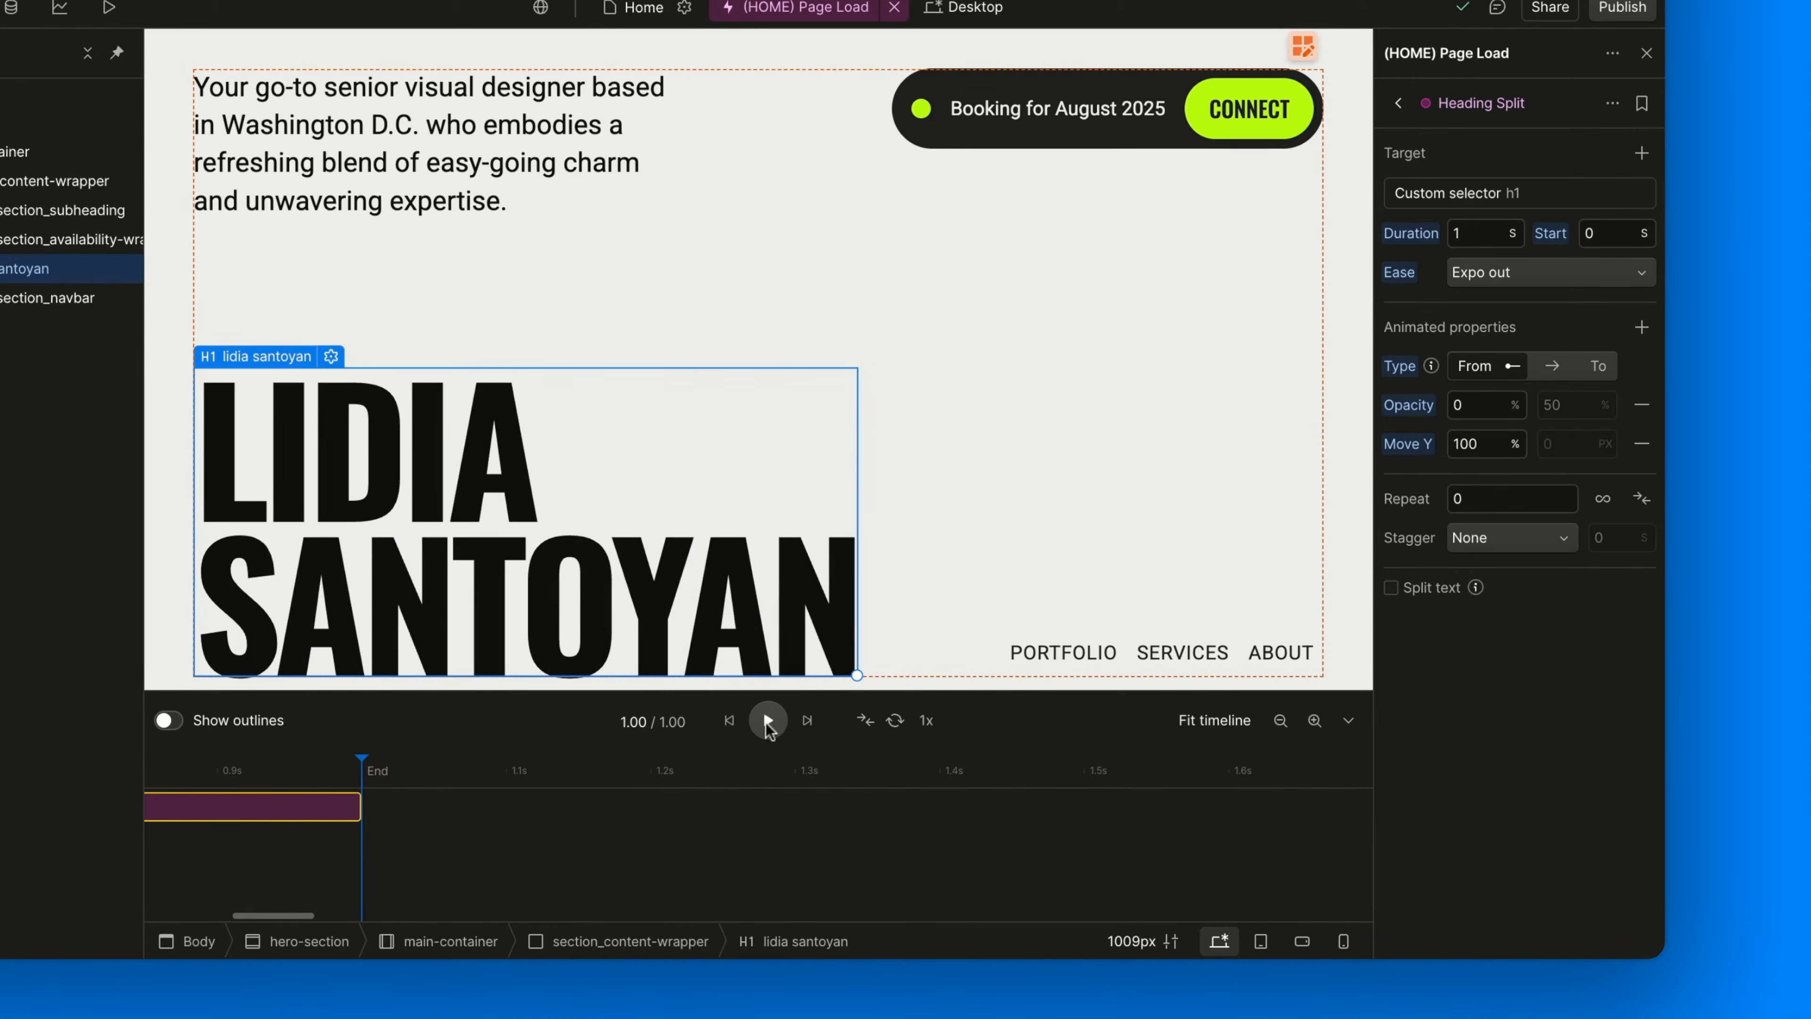
{"action": "left_click", "coordinate": [730, 722]}
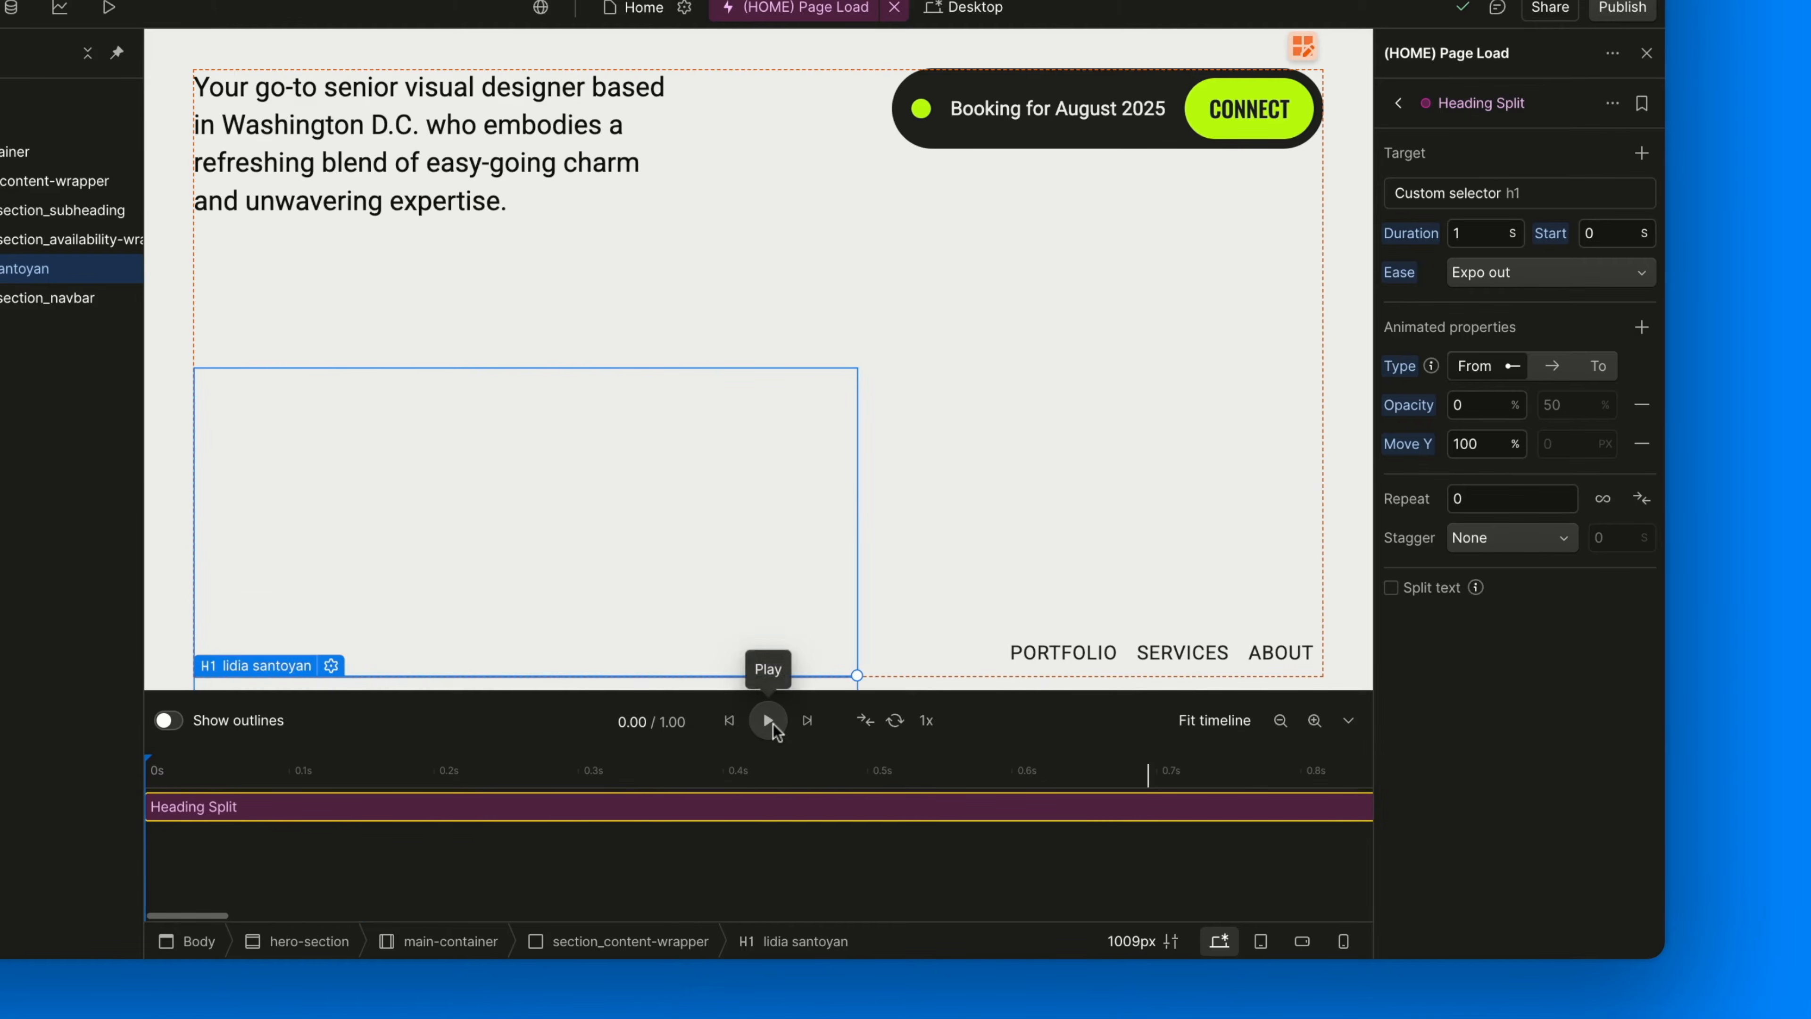
{"action": "left_click", "coordinate": [769, 721]}
{"action": "left_click", "coordinate": [730, 721]}
{"action": "left_click", "coordinate": [768, 721]}
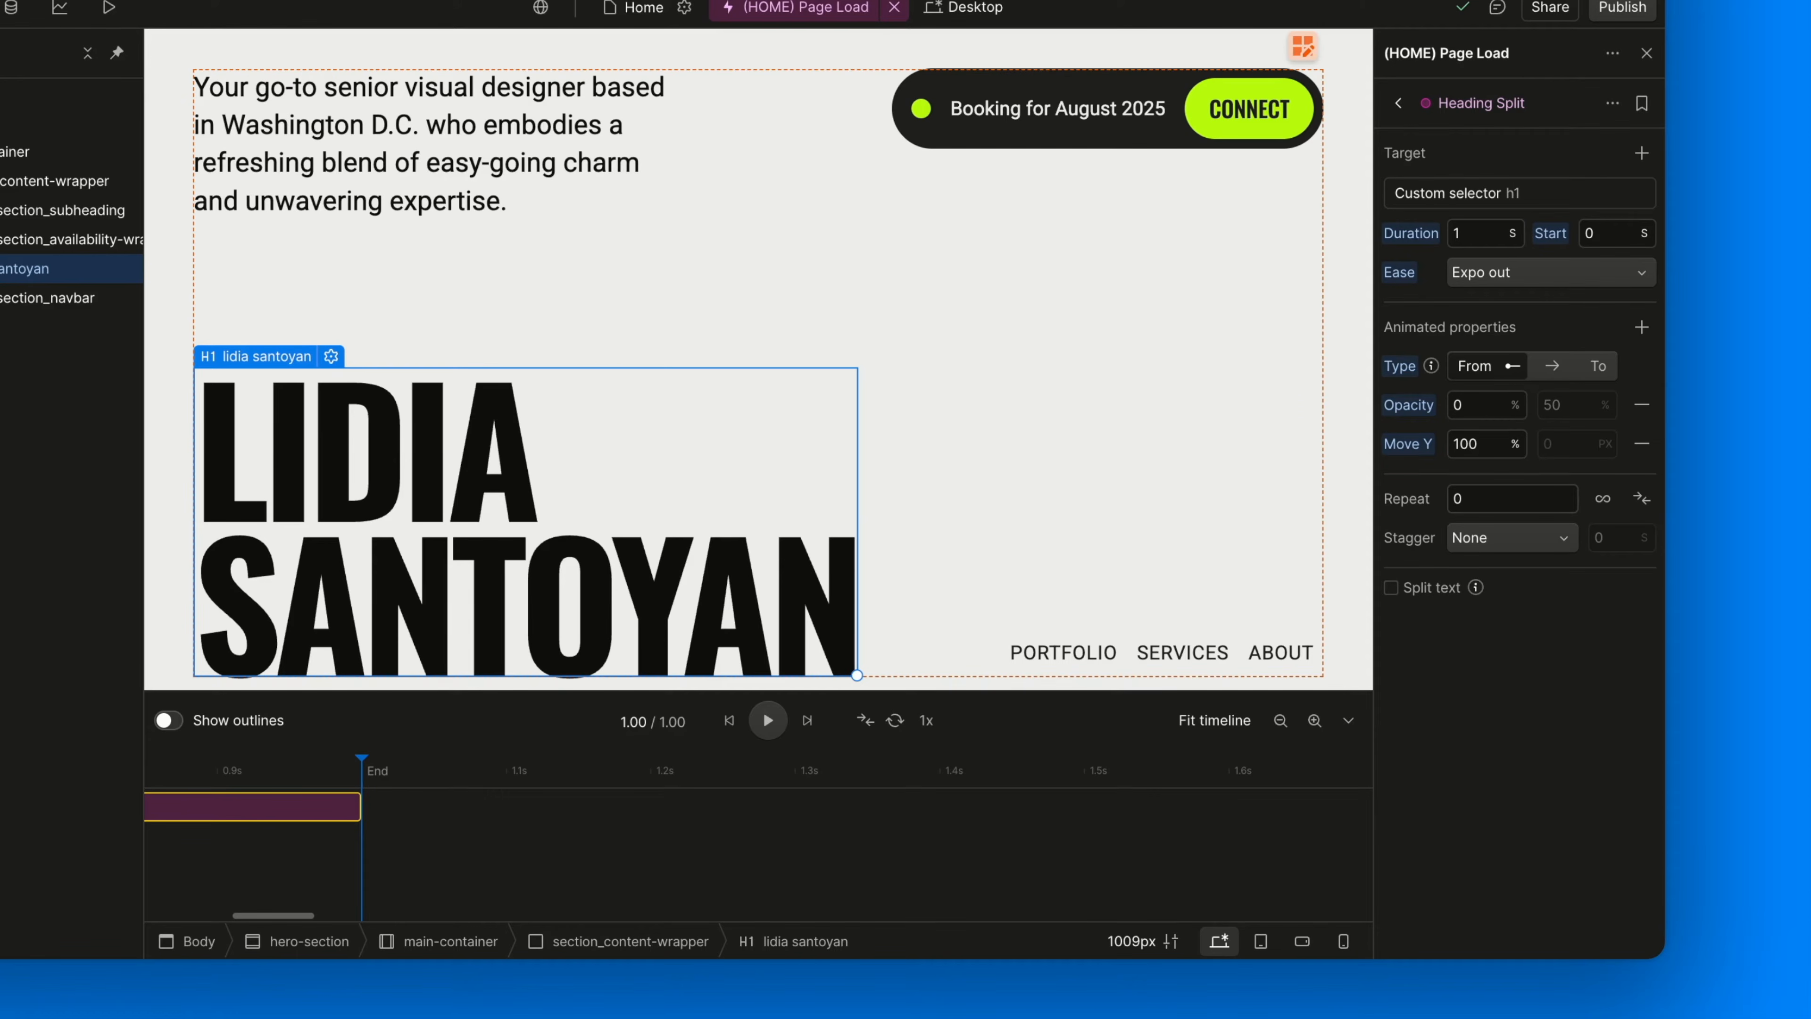
Set the Heading Split action's repeat count to 1 and preview the loop from the start
{"action": "left_click", "coordinate": [1458, 498]}
{"action": "key", "text": "BackSpace"}
{"action": "type", "text": "1"}
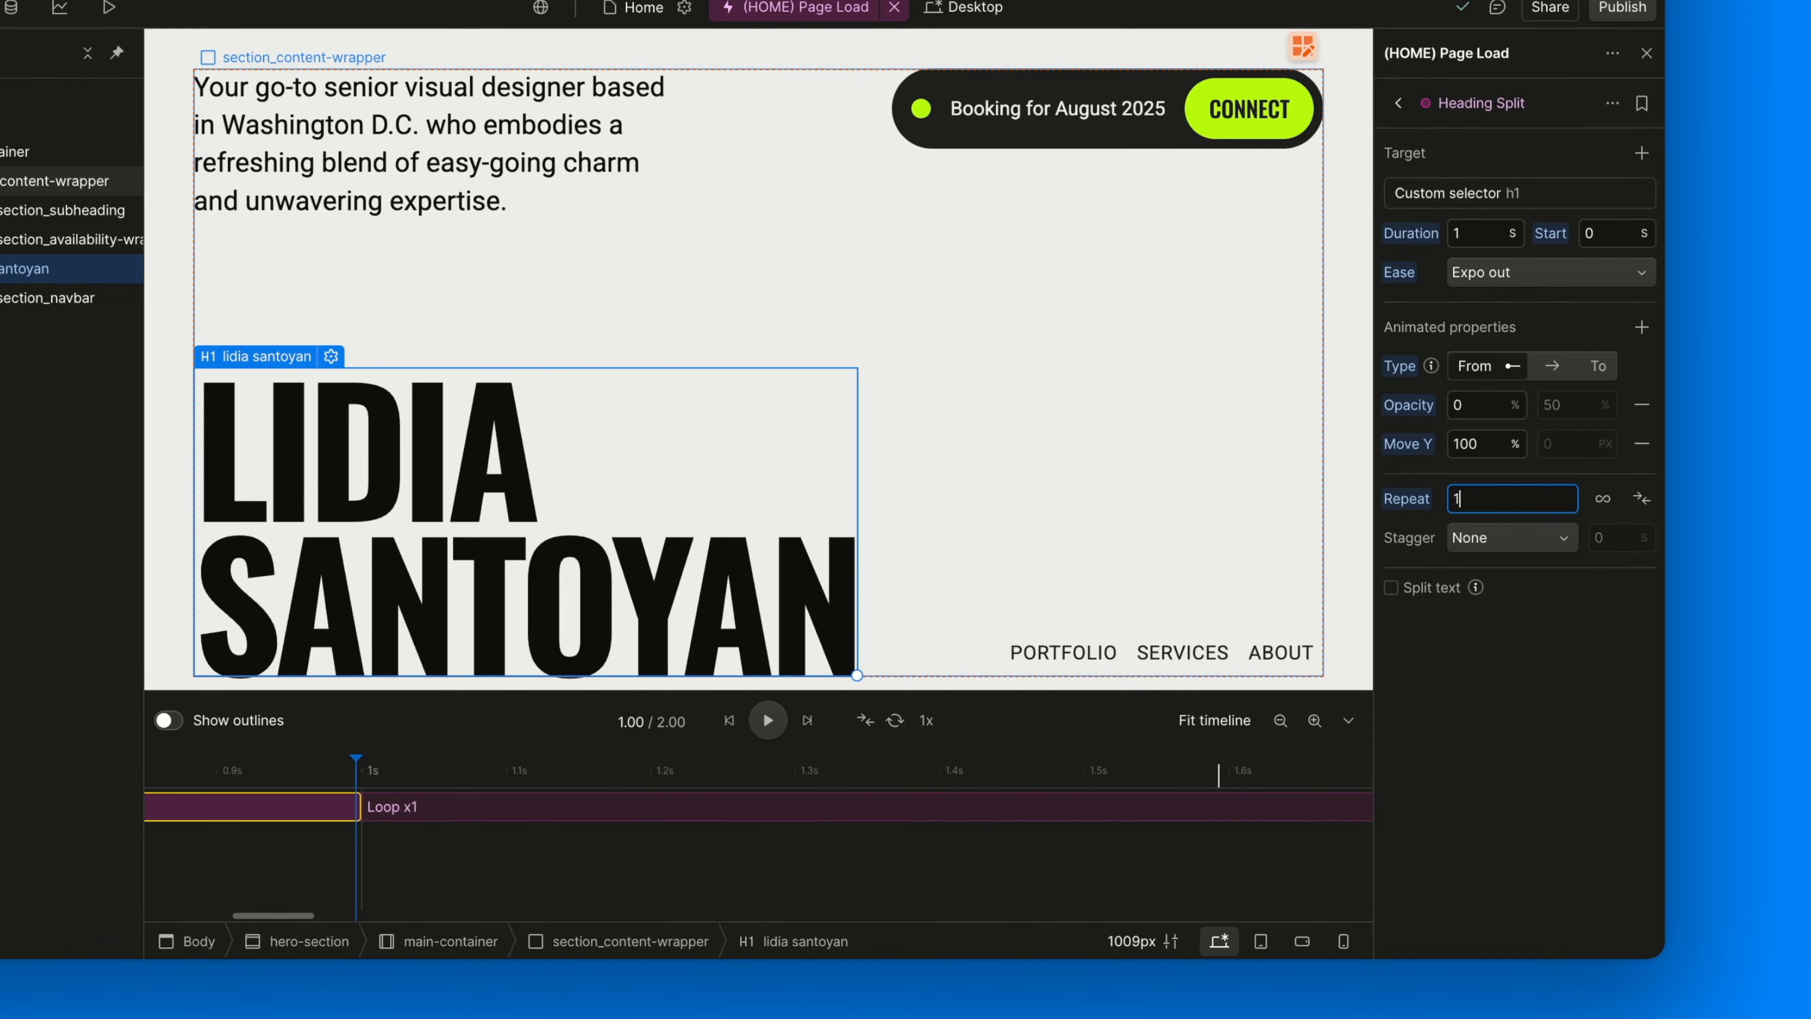
{"action": "left_click", "coordinate": [728, 720]}
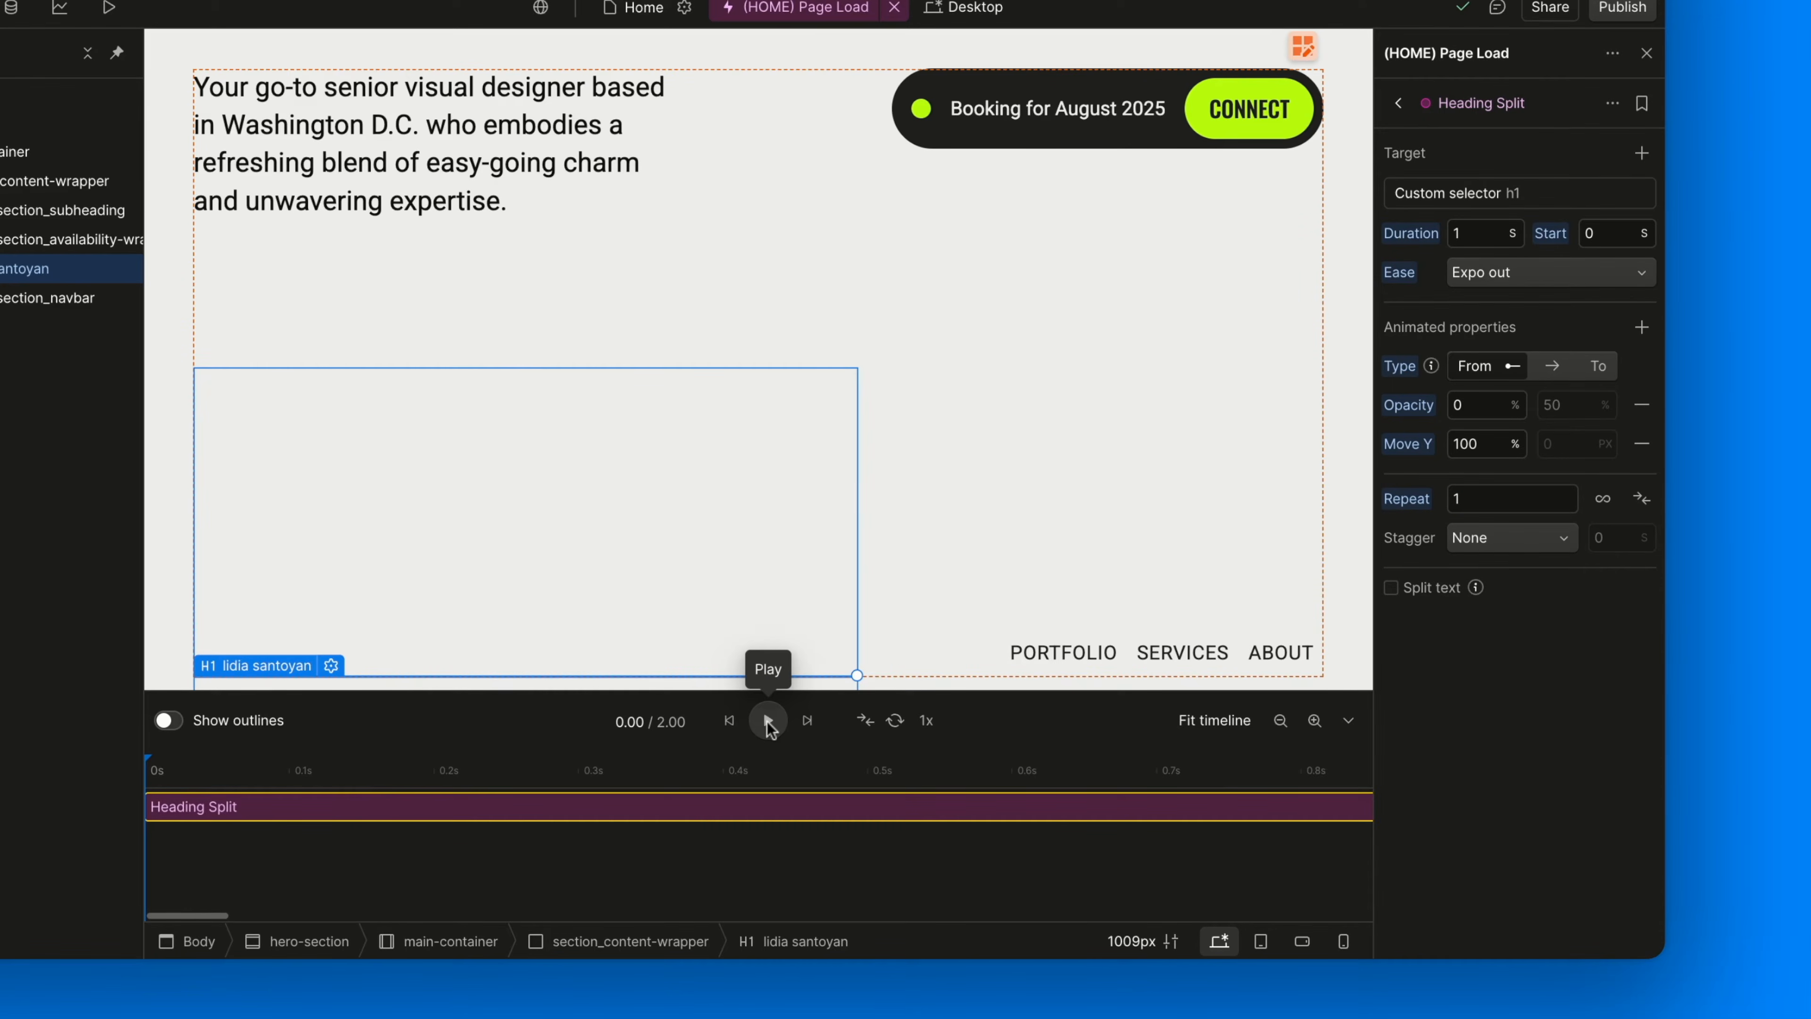
{"action": "left_click", "coordinate": [768, 721]}
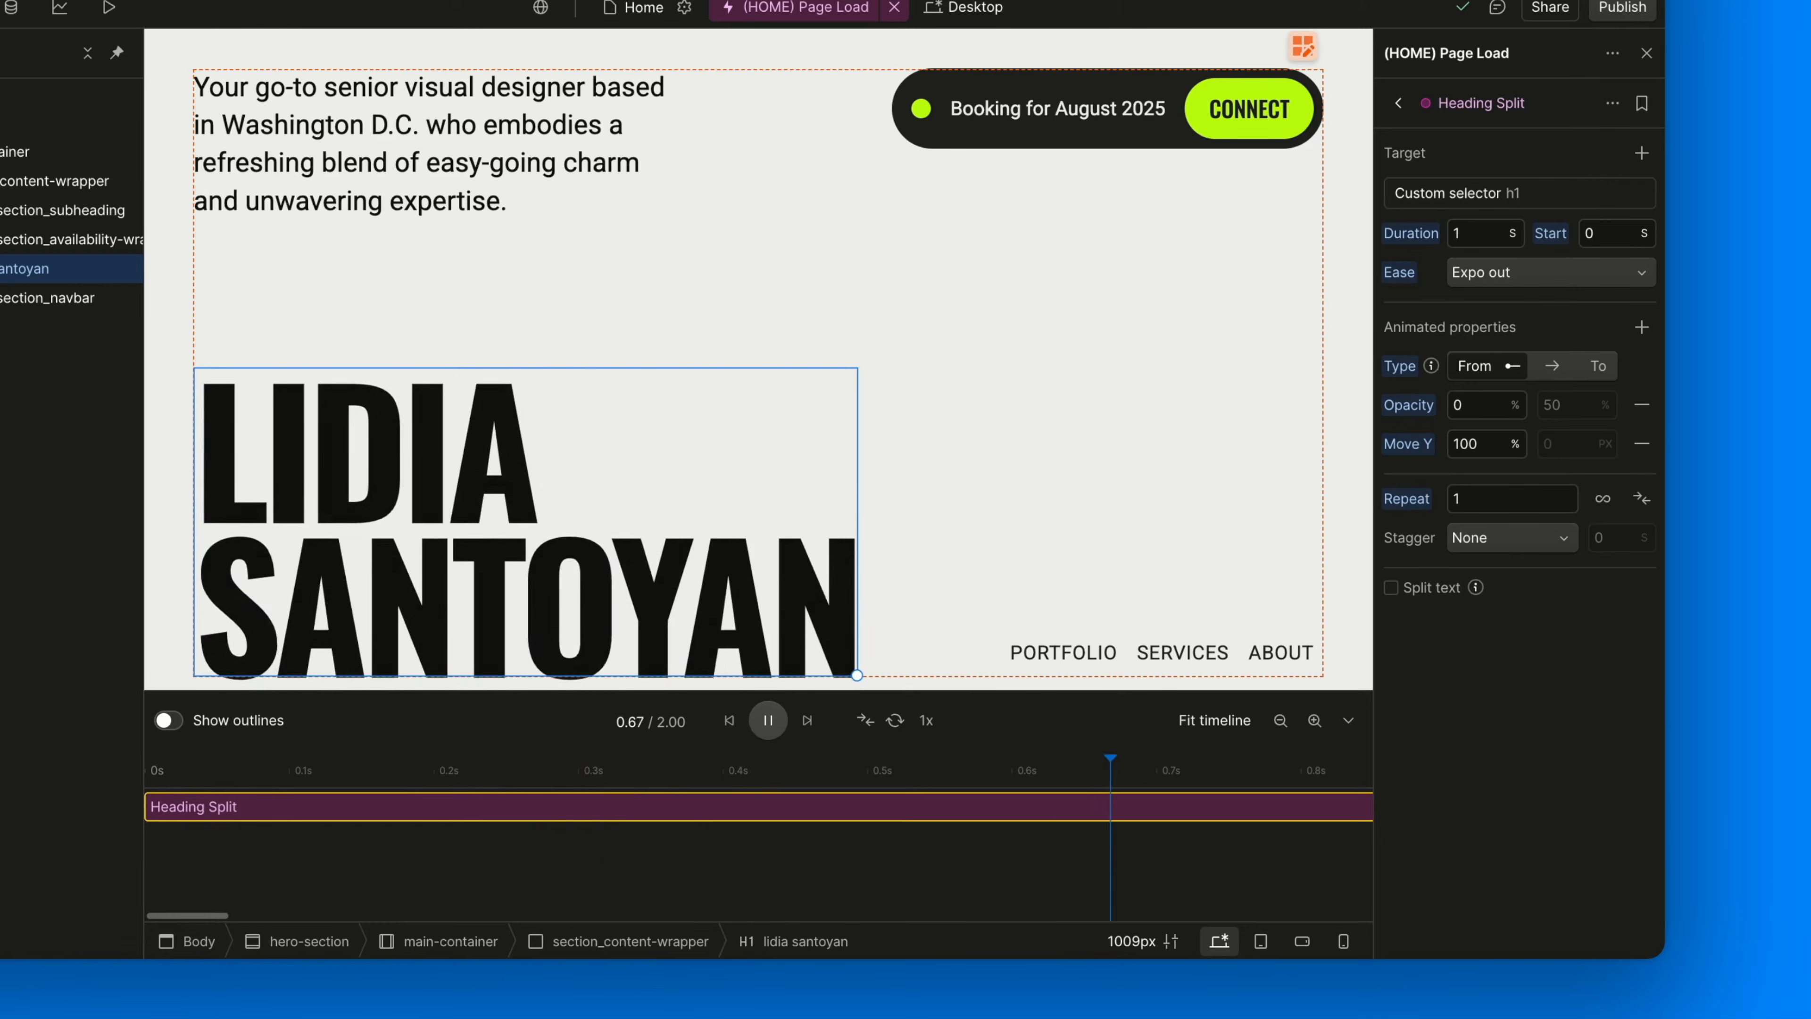
{"action": "left_click", "coordinate": [728, 721]}
{"action": "left_click", "coordinate": [768, 721]}
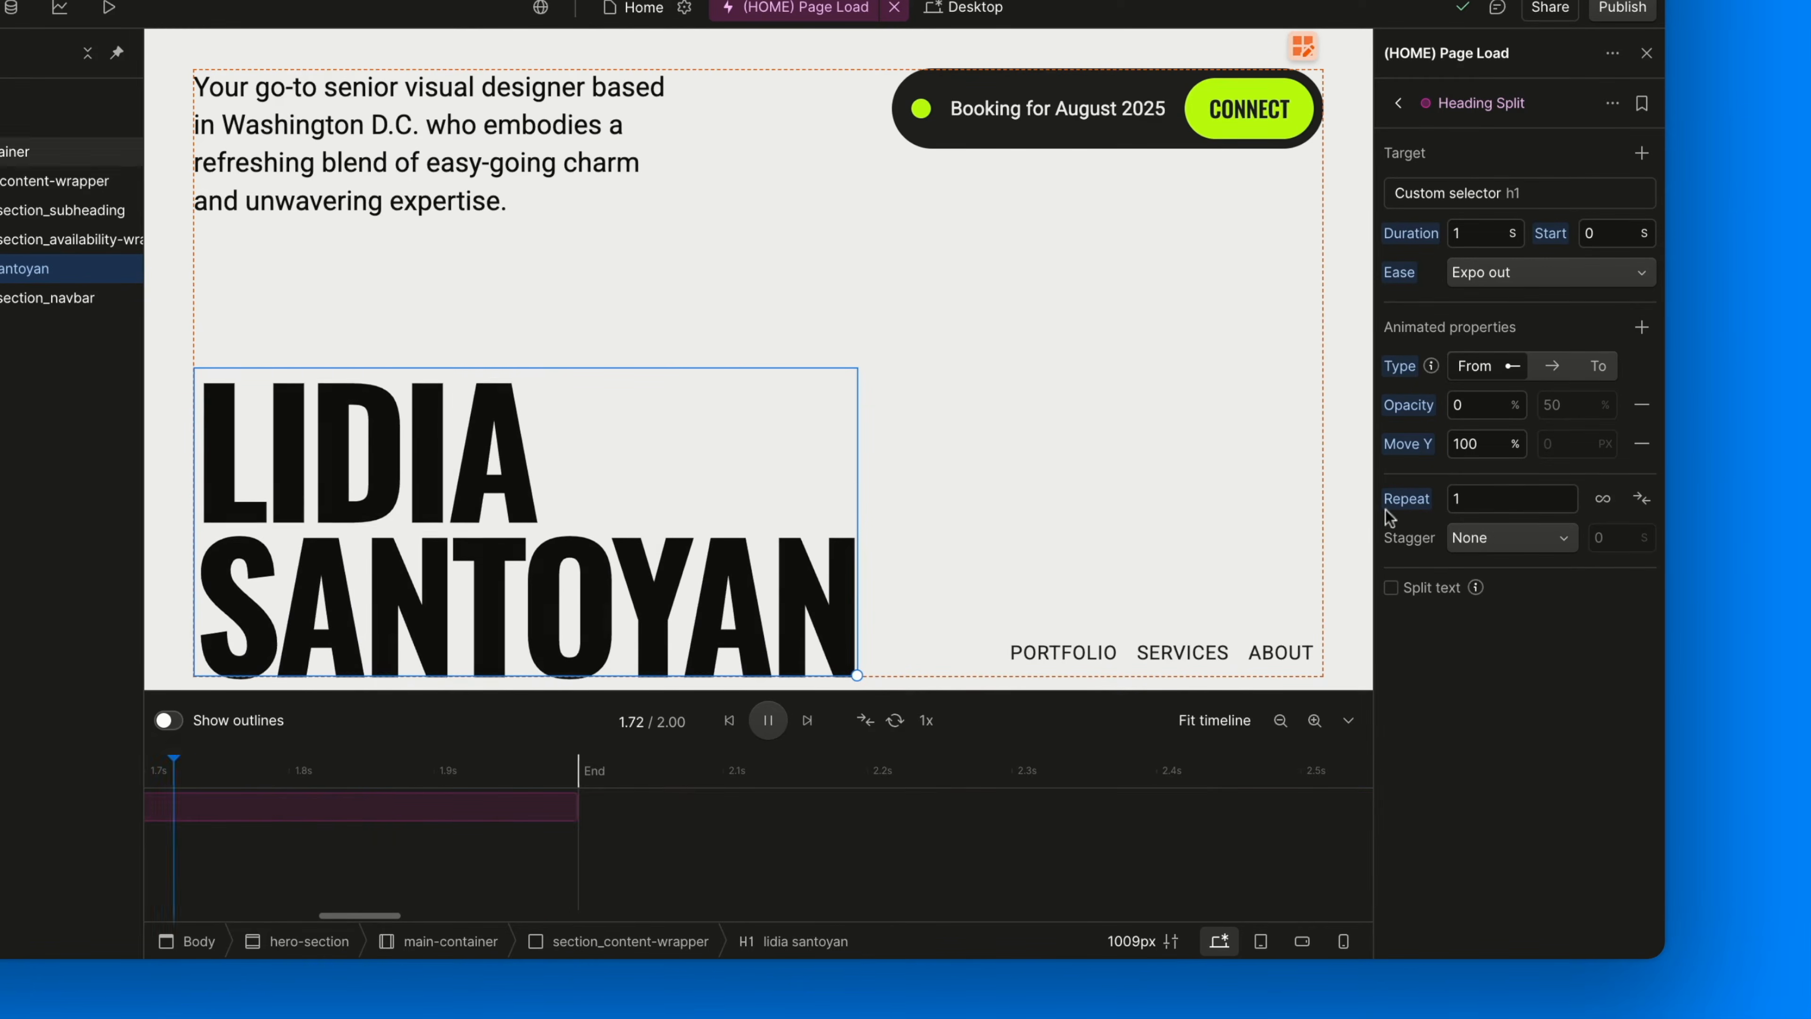
Set the Heading Split action's repeat count to 3 and play the animation from the start
{"action": "left_click", "coordinate": [1503, 495]}
{"action": "type", "text": "3"}
{"action": "key", "text": "Return"}
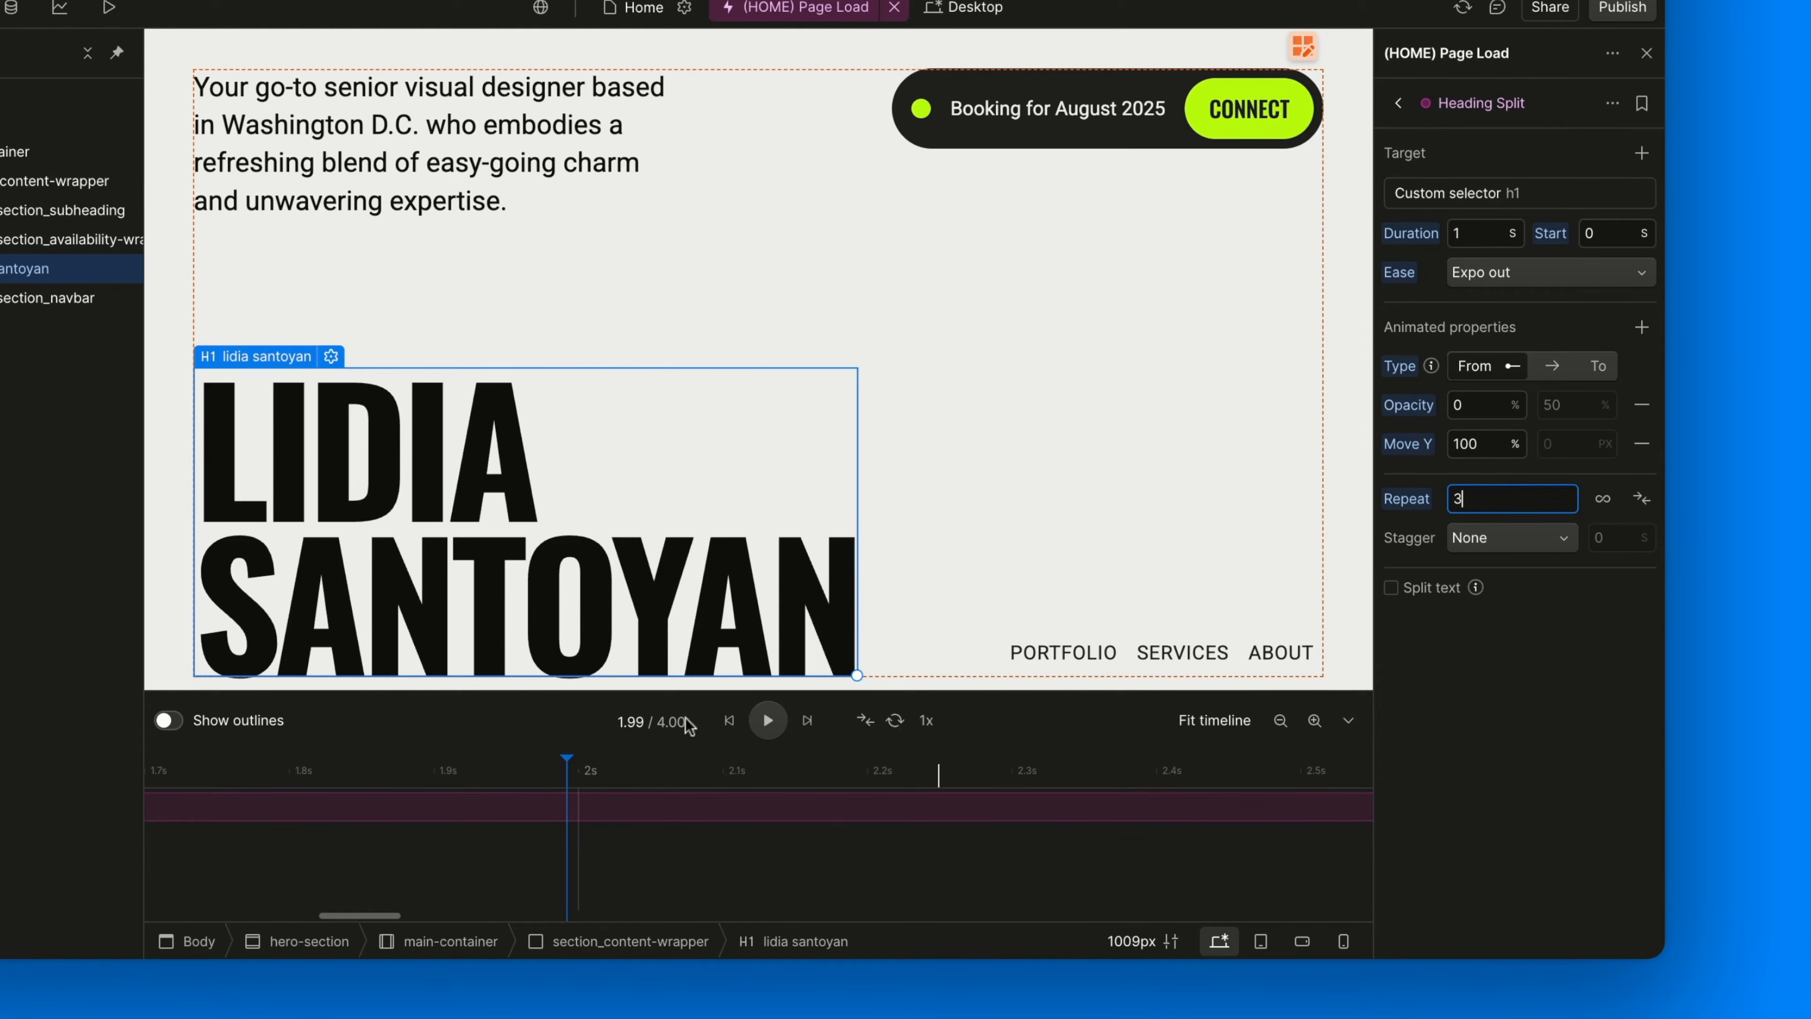
{"action": "left_click", "coordinate": [729, 721]}
{"action": "left_click", "coordinate": [776, 721]}
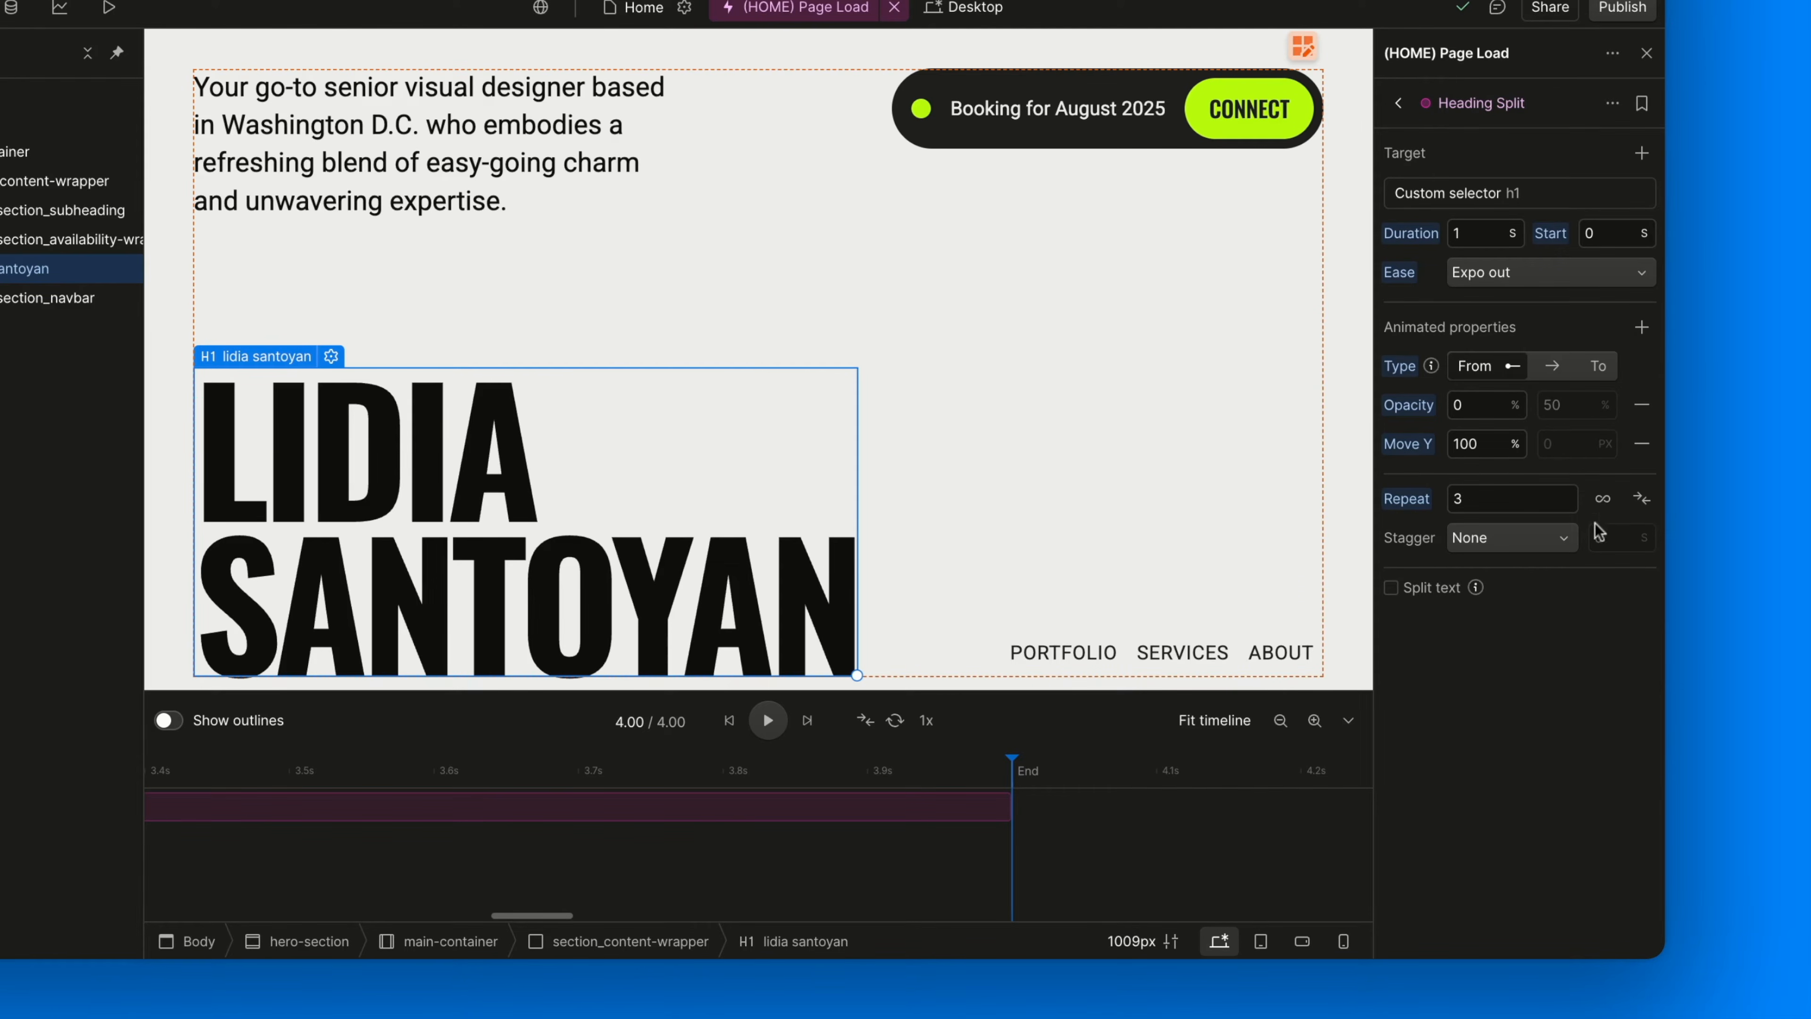
Try infinite repeat on the Heading Split action, preview the looping animation, and turn infinite repeat off
{"action": "left_click", "coordinate": [1605, 499]}
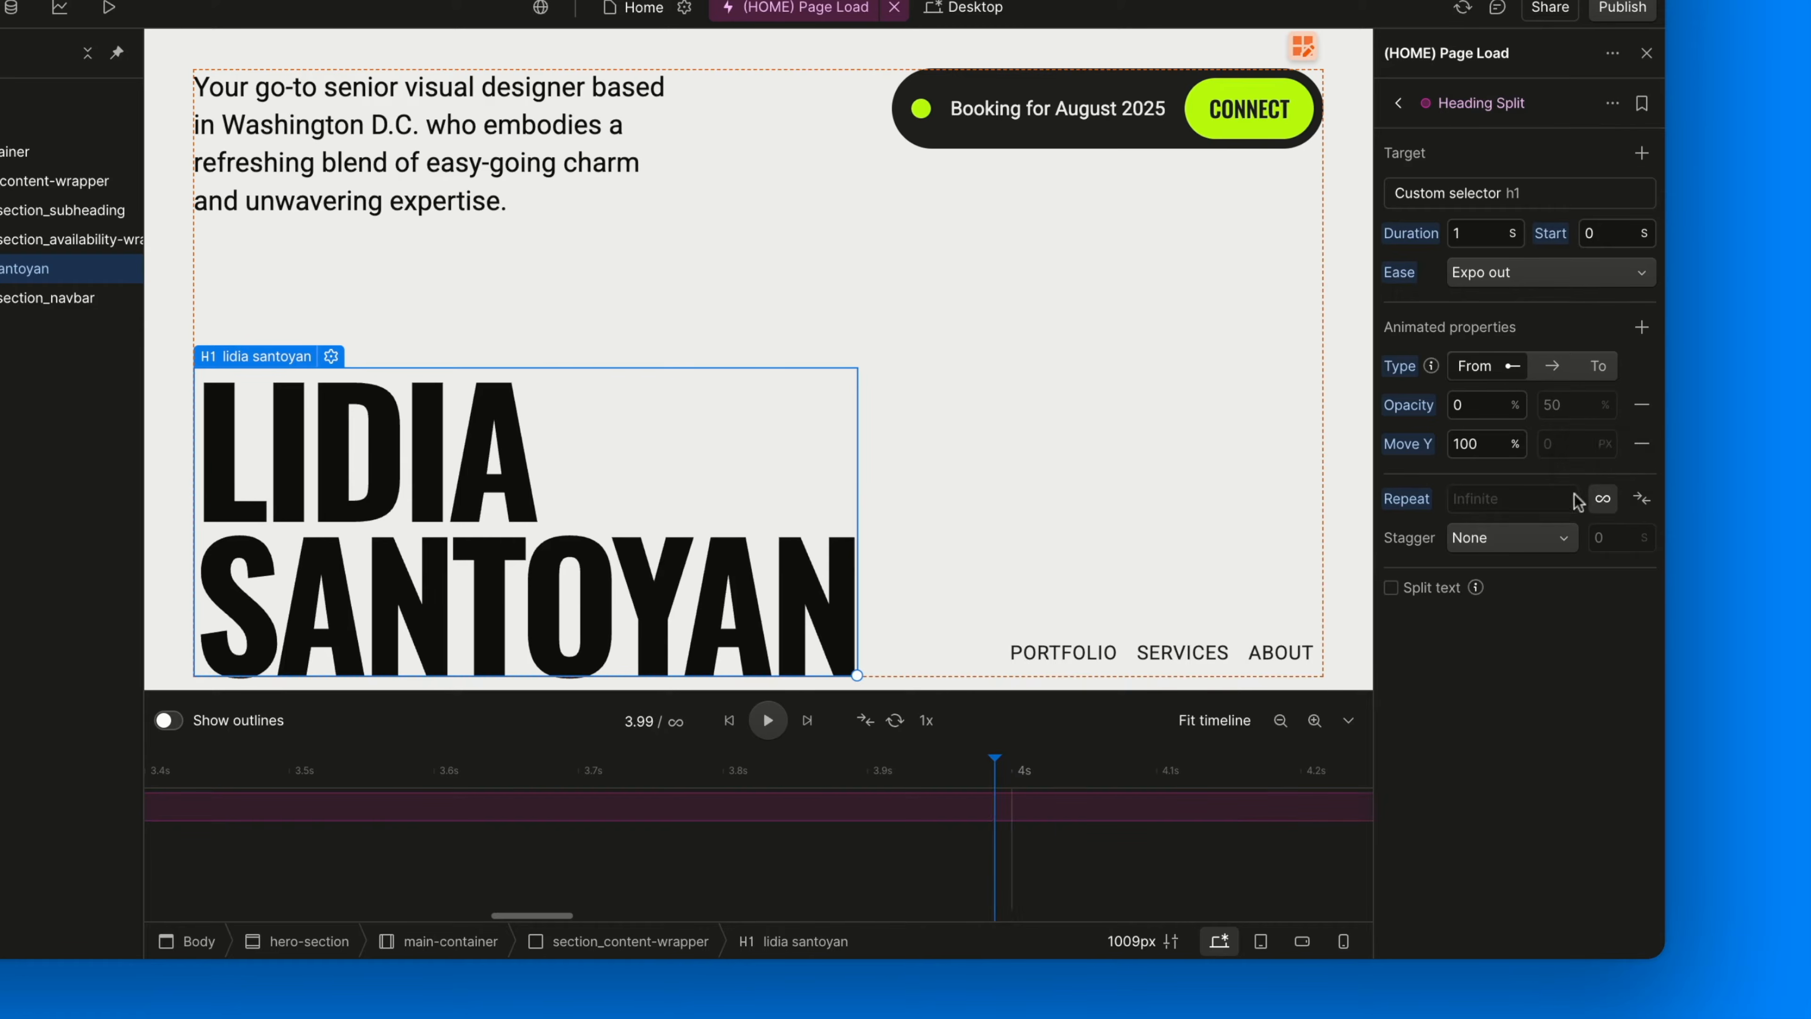
{"action": "left_click", "coordinate": [769, 720]}
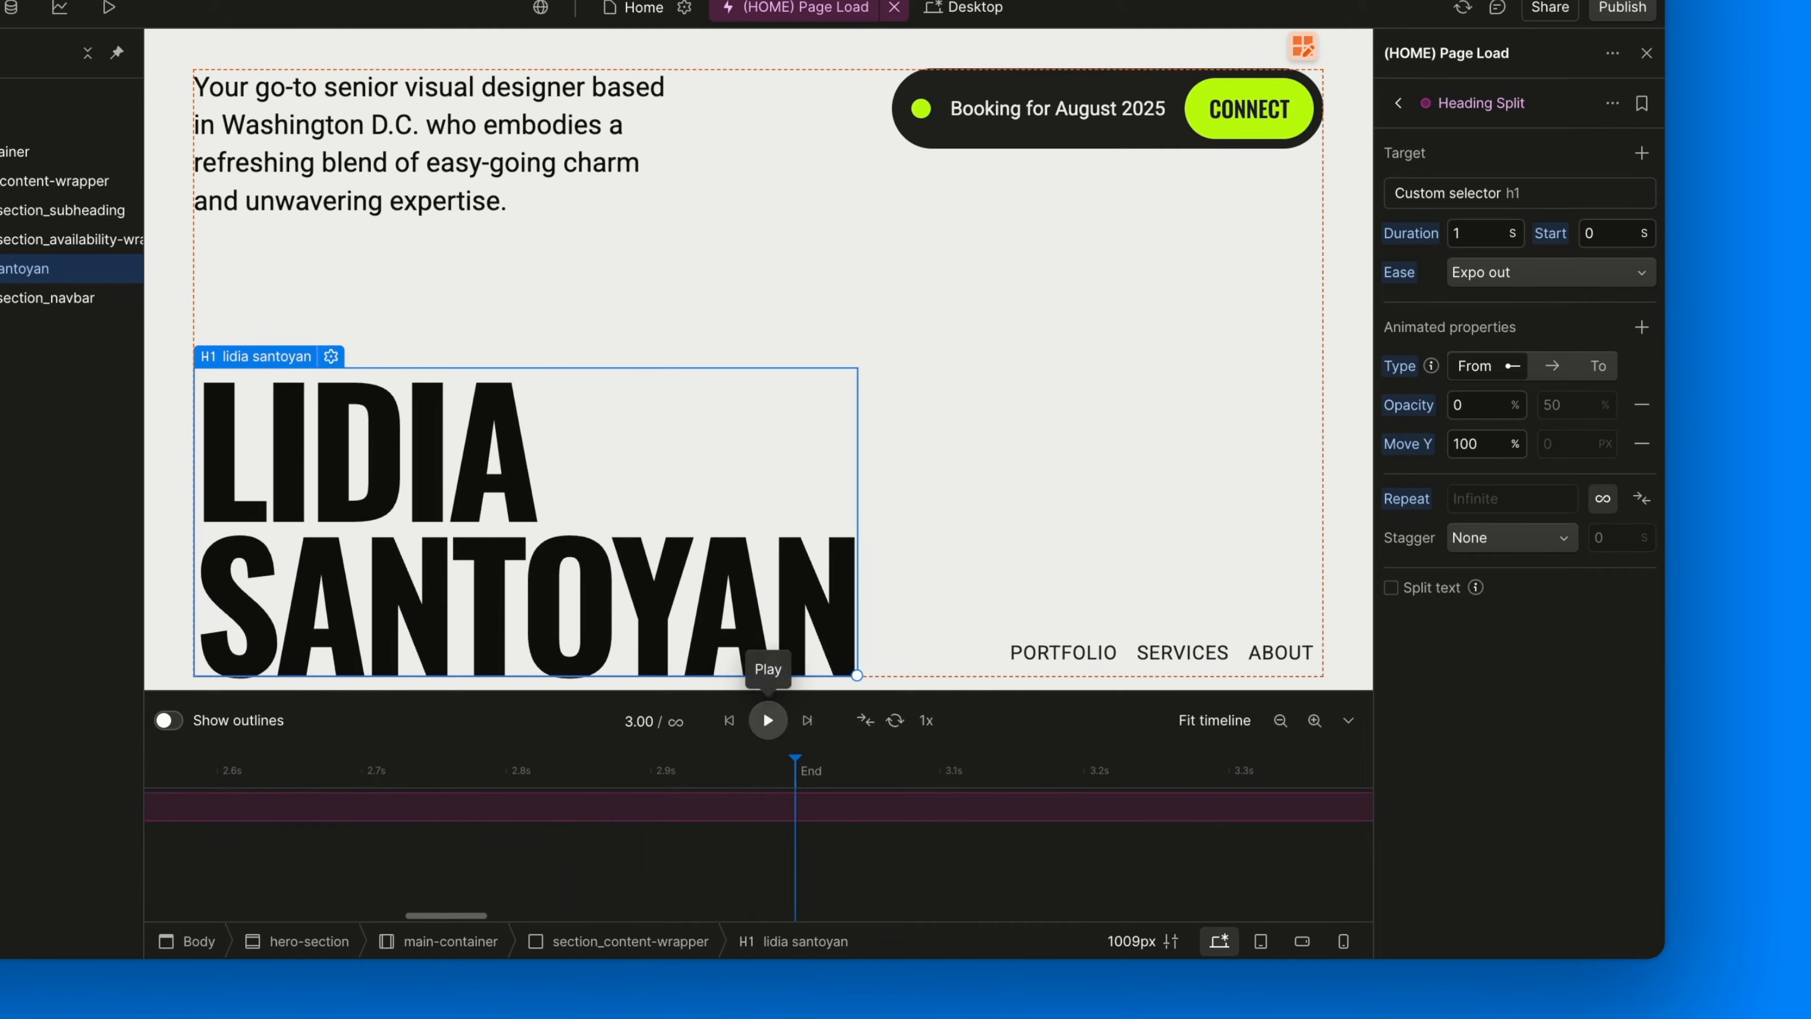
{"action": "left_click", "coordinate": [766, 721]}
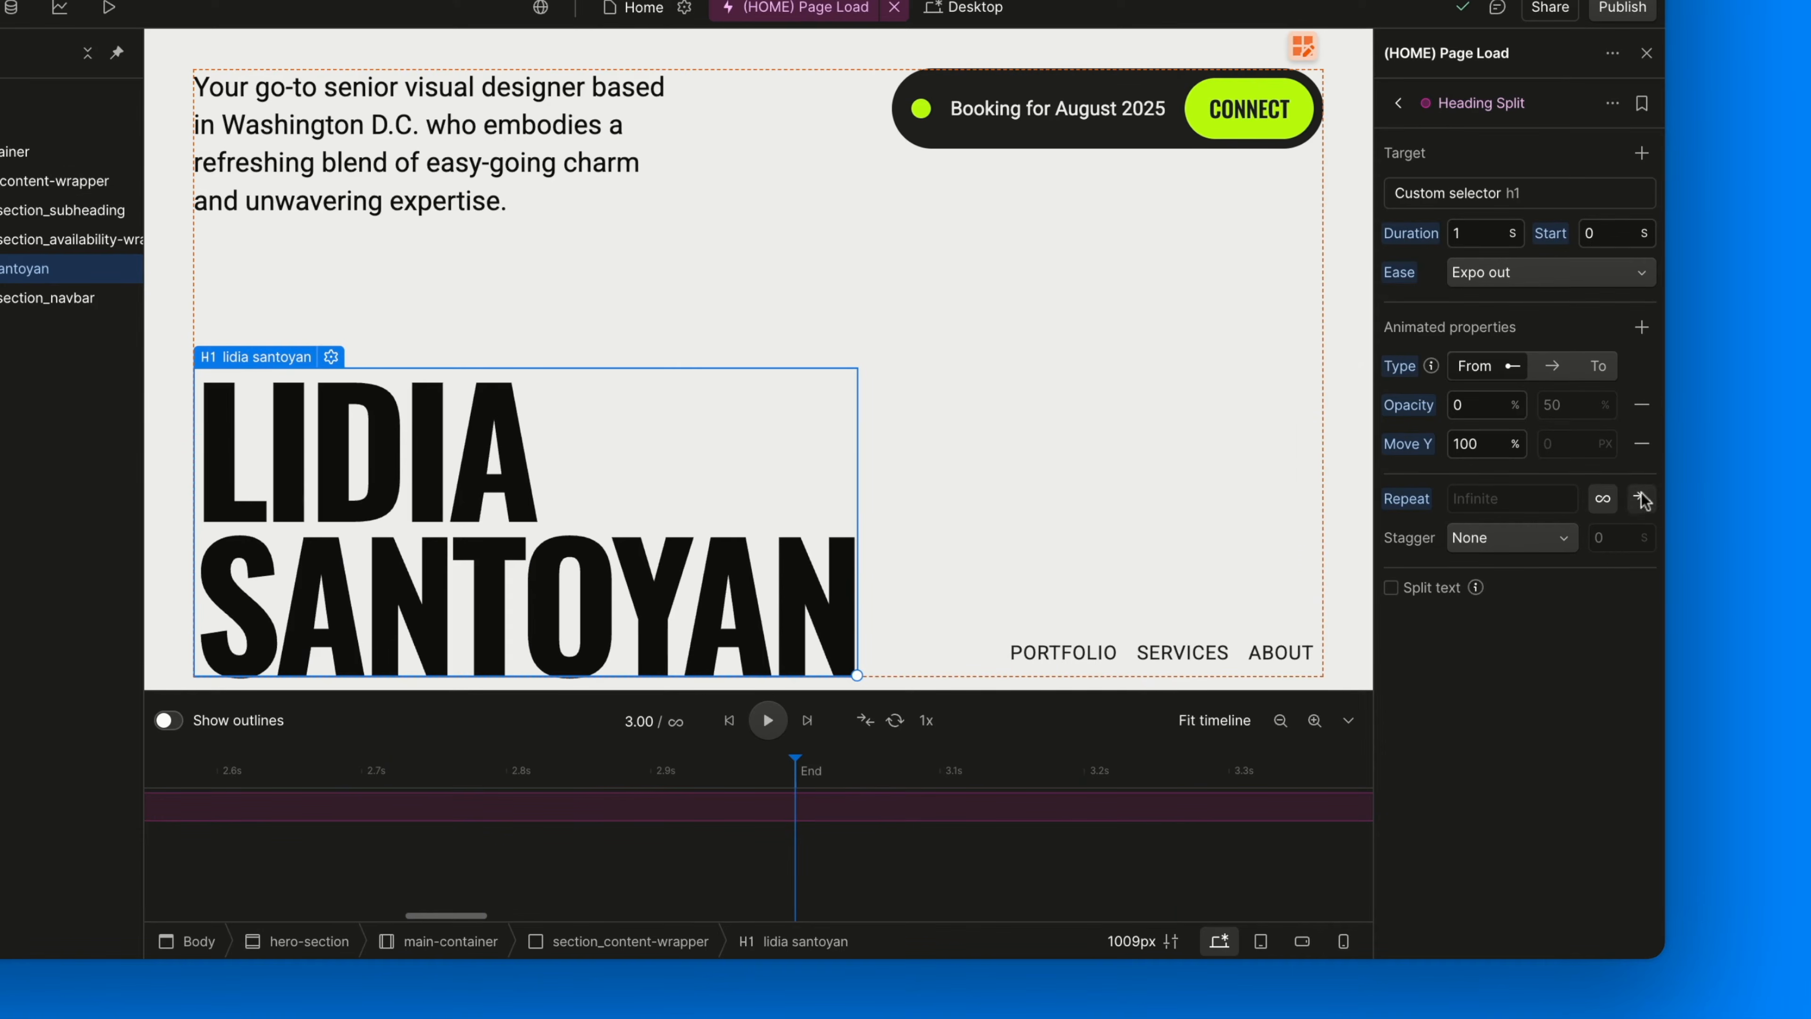
{"action": "left_click", "coordinate": [1603, 498]}
Enable back-and-forth repeating for the Heading Split action and preview the heading animating in and out
{"action": "left_click", "coordinate": [1640, 502]}
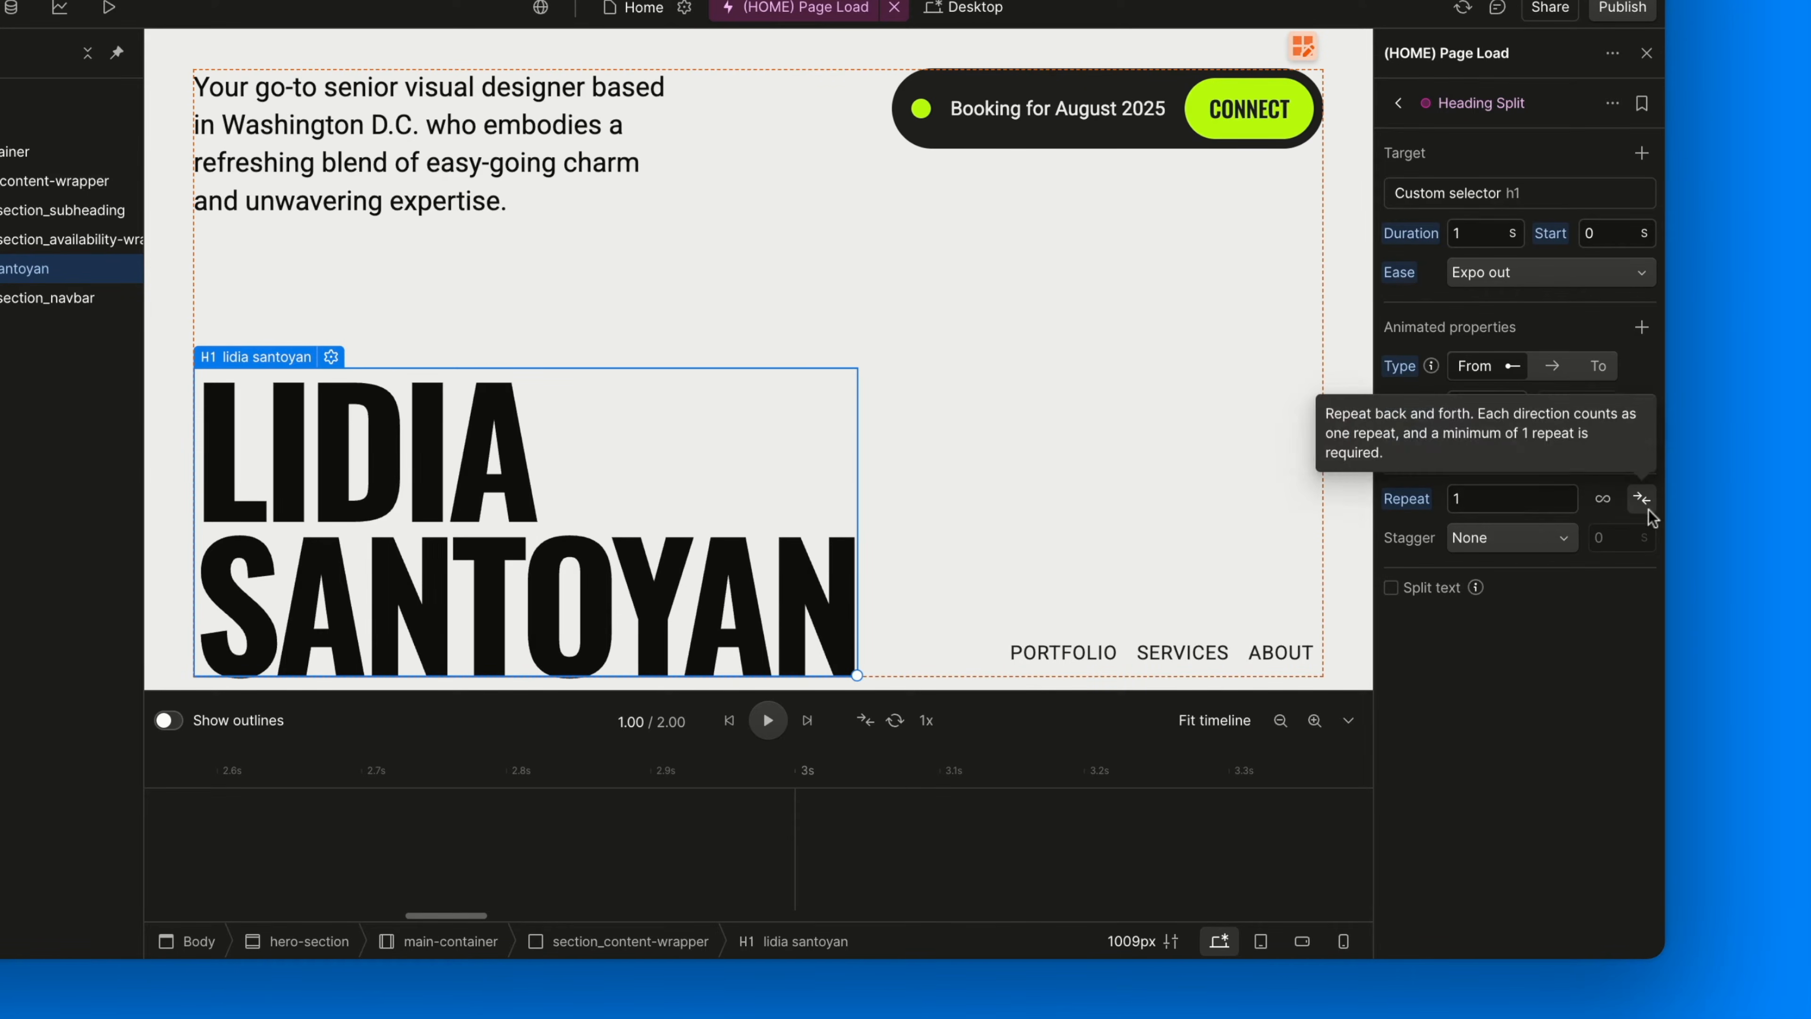
{"action": "left_click", "coordinate": [725, 722]}
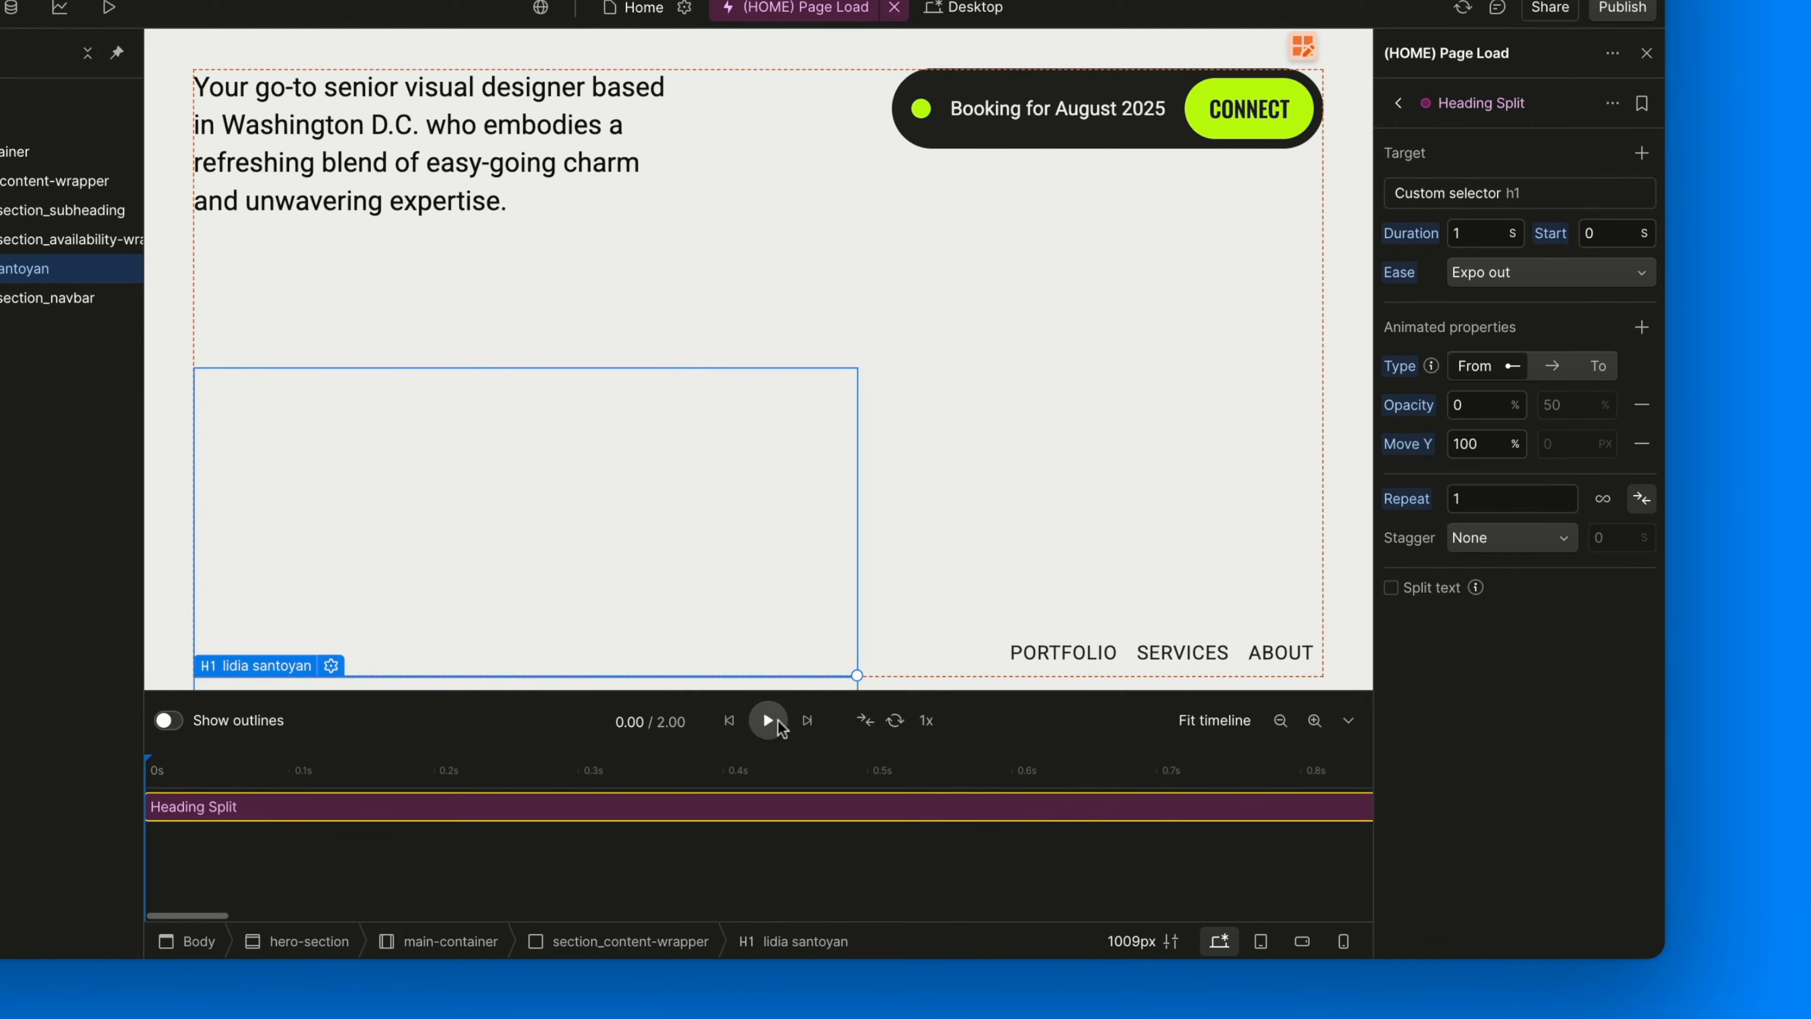
{"action": "left_click", "coordinate": [781, 721]}
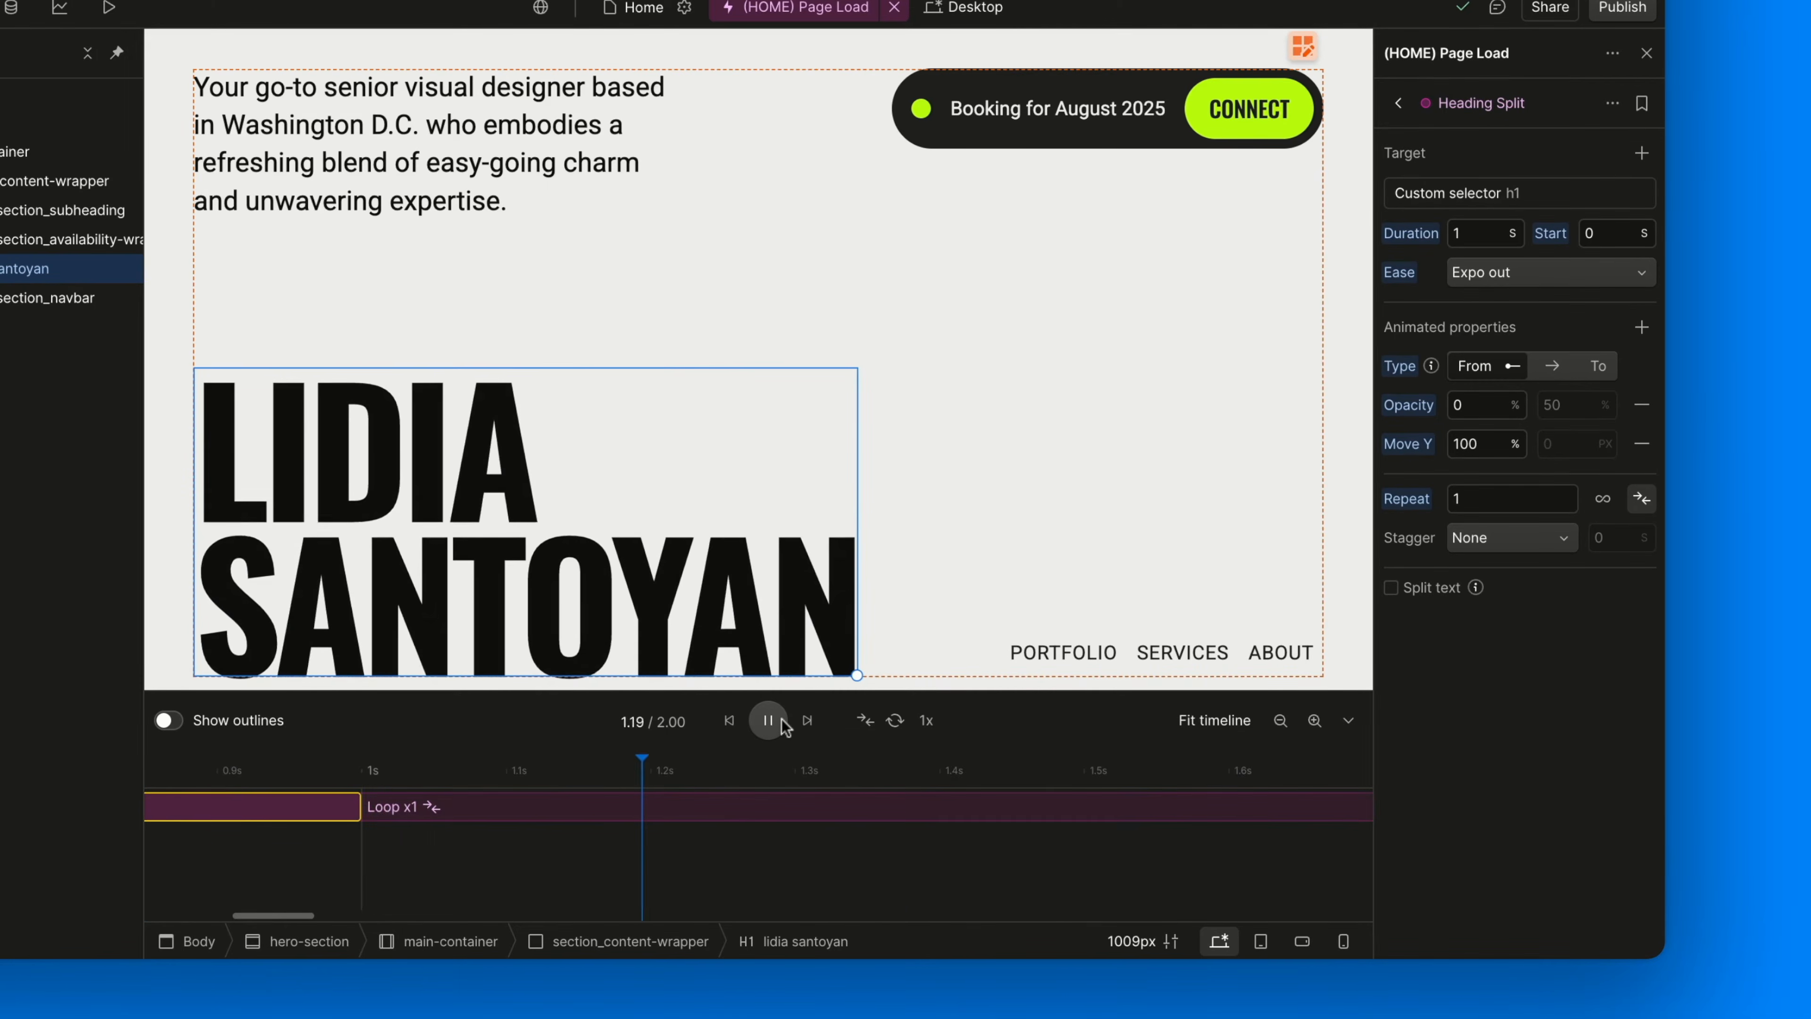
{"action": "left_click", "coordinate": [761, 722]}
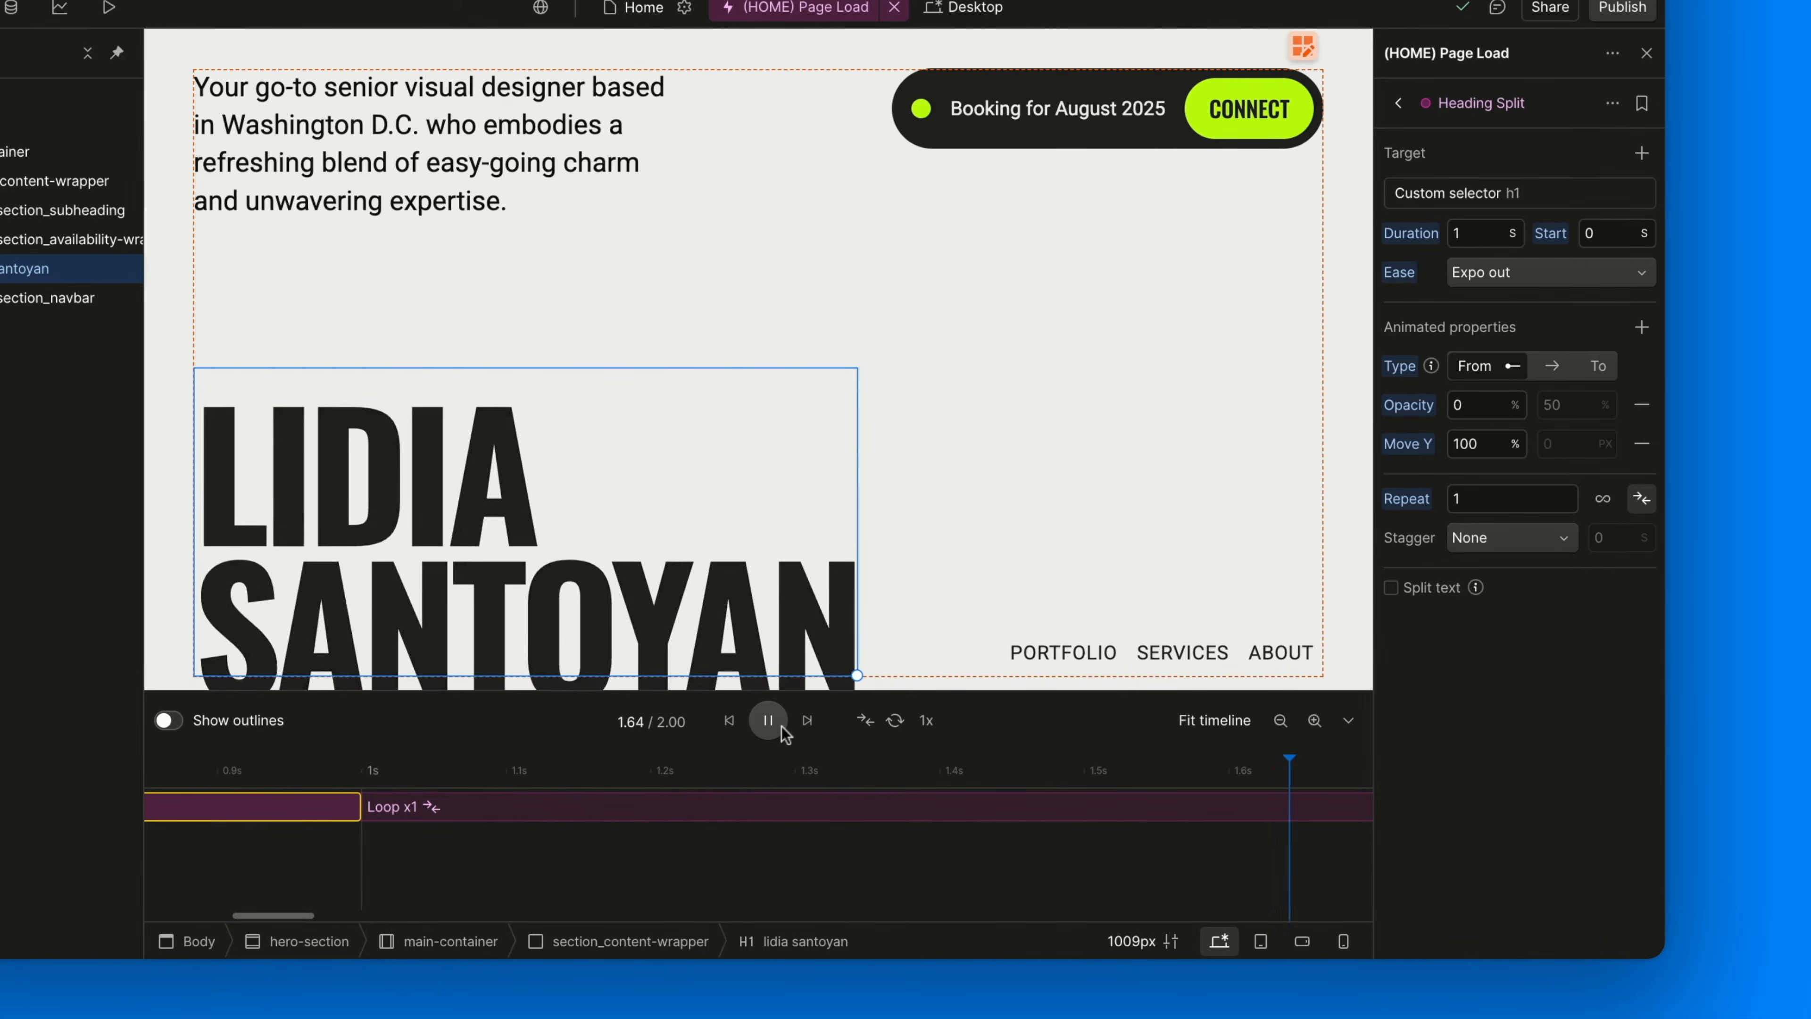
{"action": "left_click", "coordinate": [761, 726]}
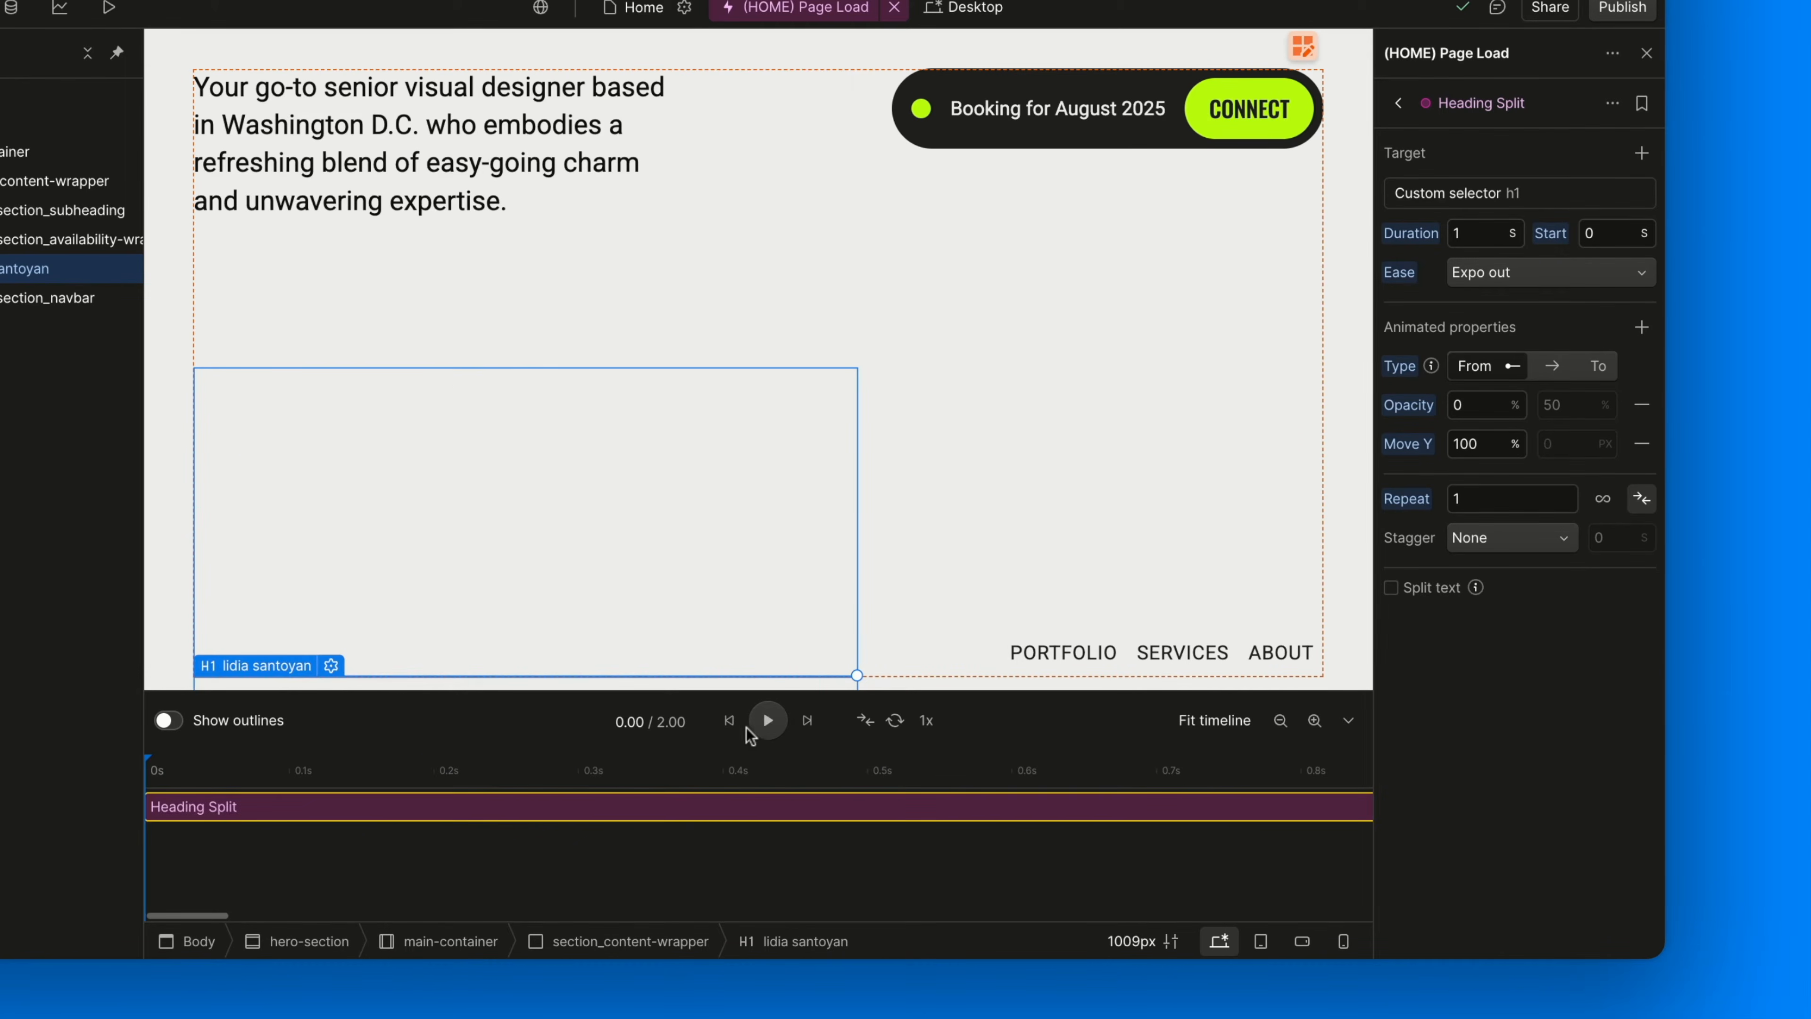
Set the back-and-forth repeat count to 2, preview the animation, and return the playhead to the start
{"action": "left_click", "coordinate": [1462, 499]}
{"action": "type", "text": "2"}
{"action": "key", "text": "Return"}
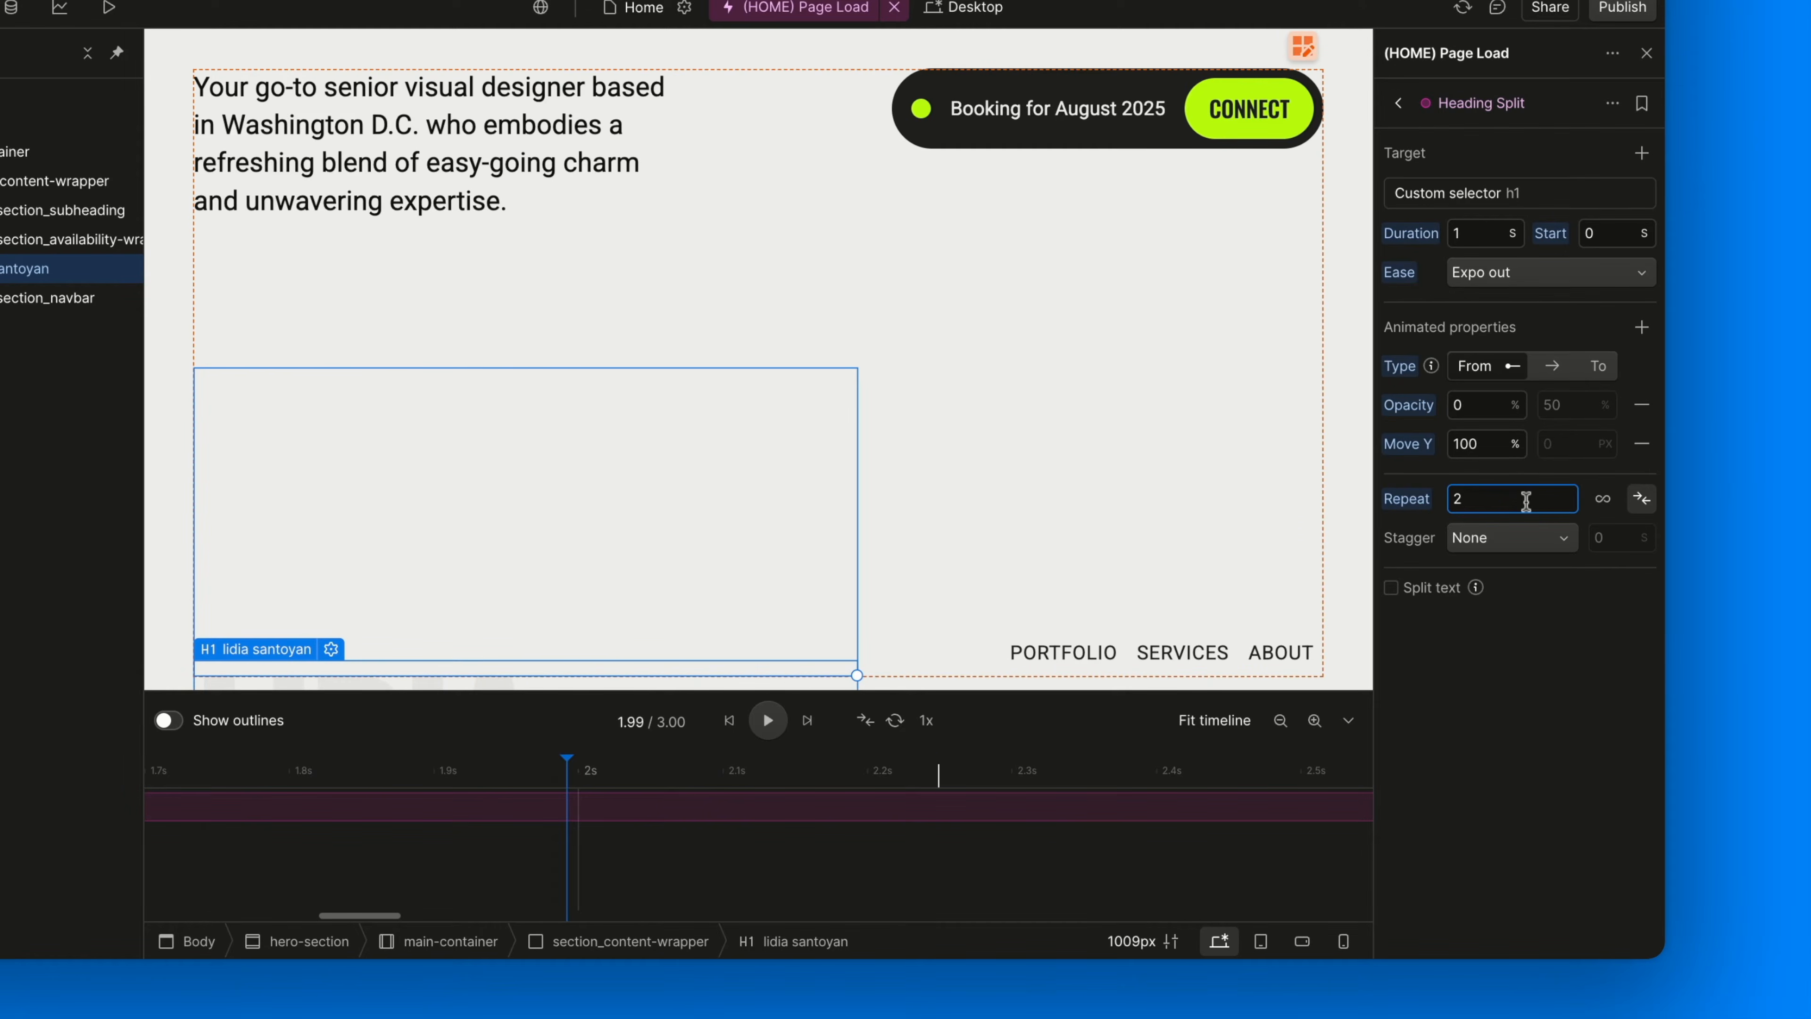
{"action": "left_click", "coordinate": [729, 722]}
{"action": "left_click", "coordinate": [768, 720]}
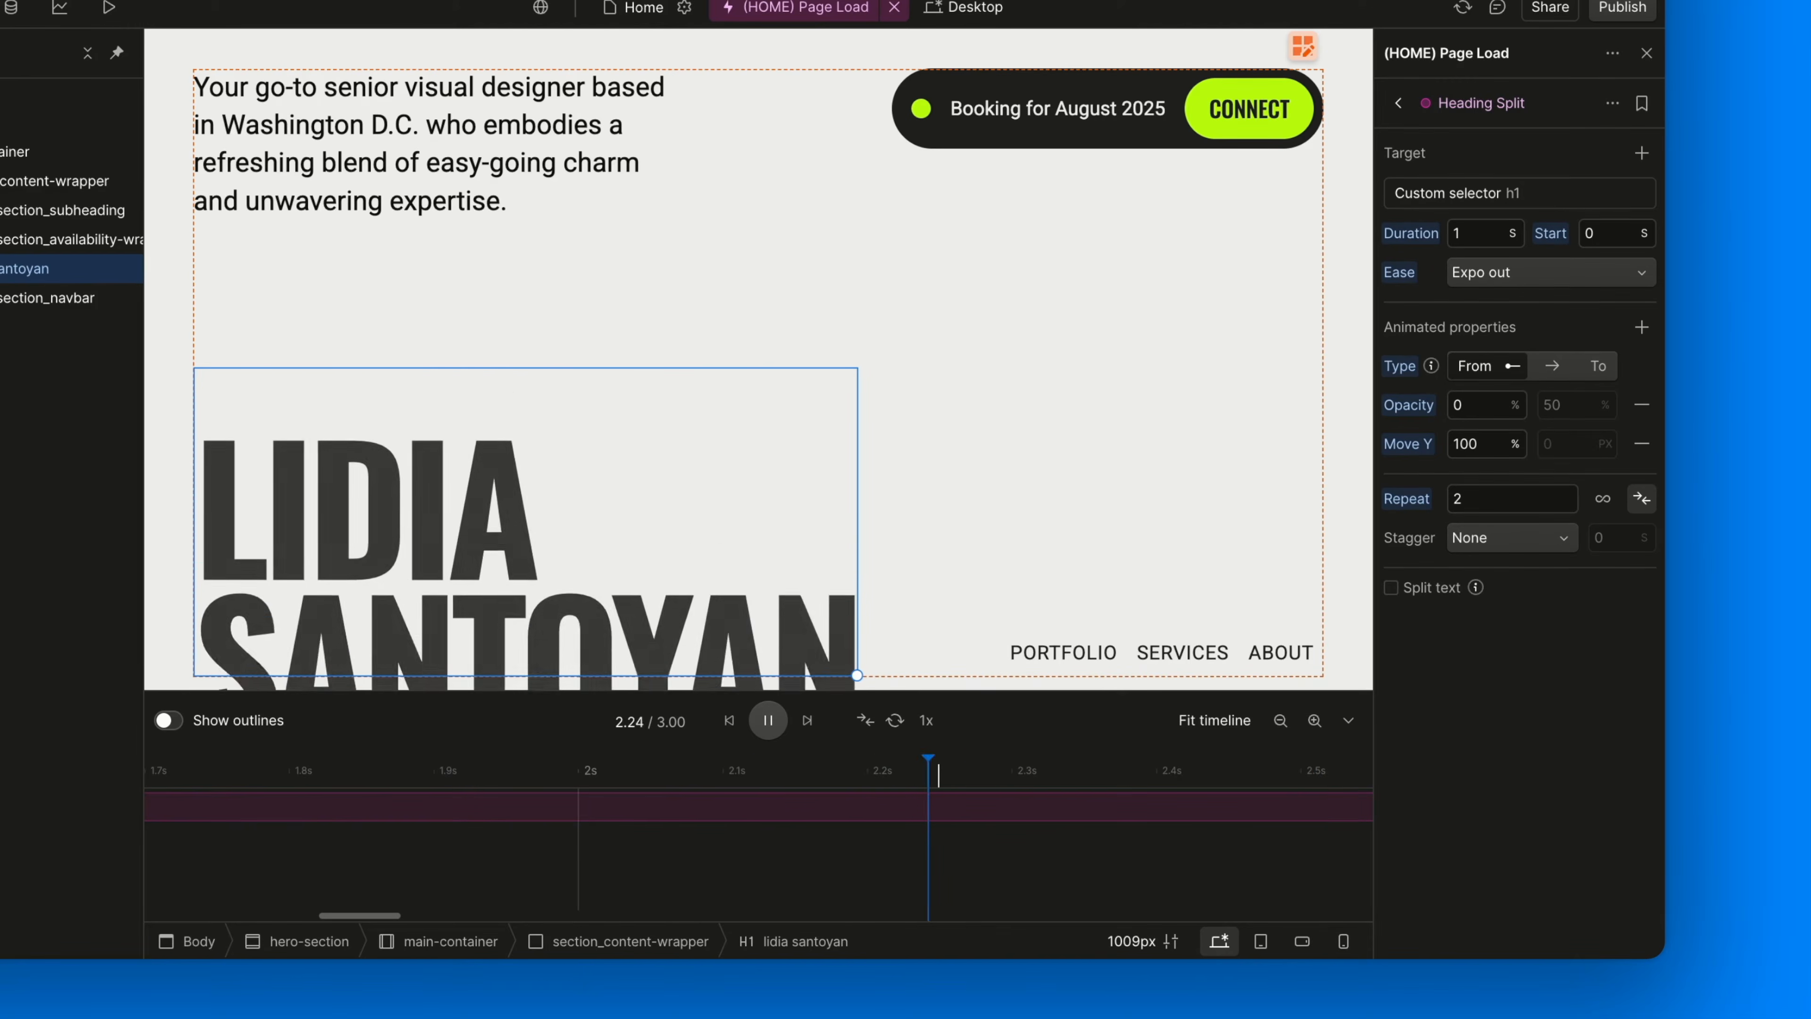
{"action": "left_click", "coordinate": [756, 726]}
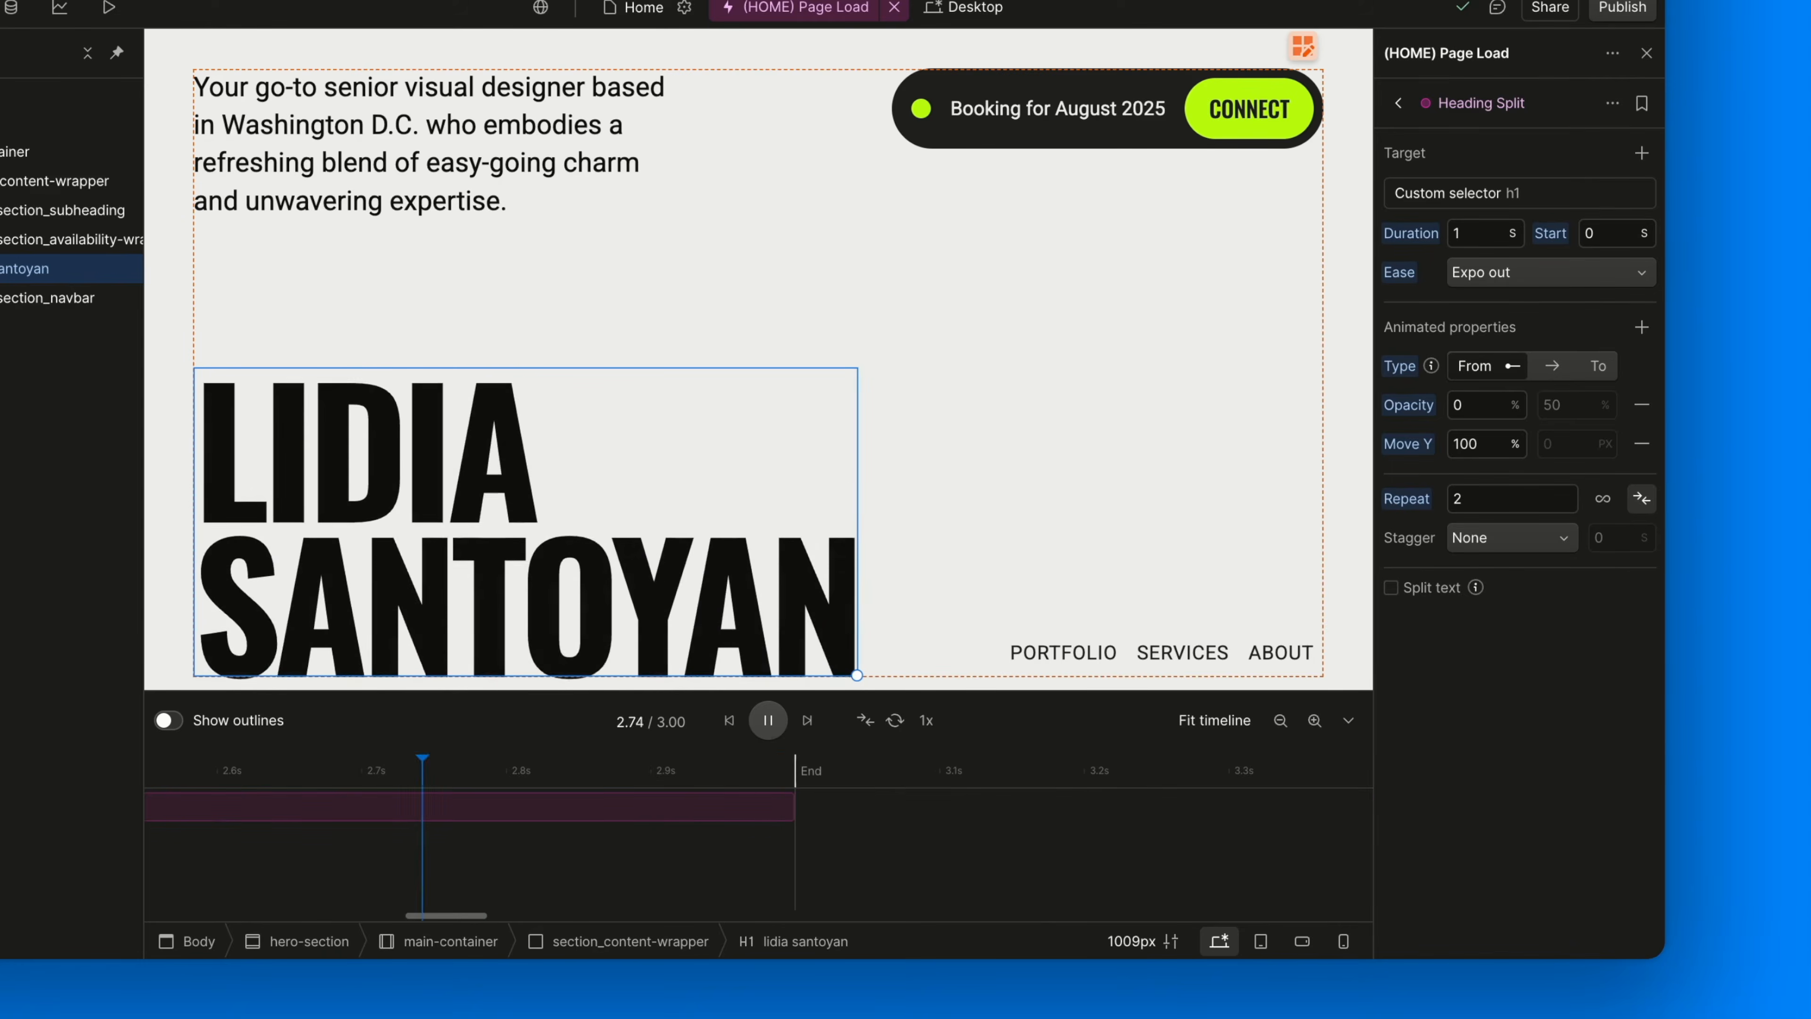
{"action": "left_click", "coordinate": [729, 721]}
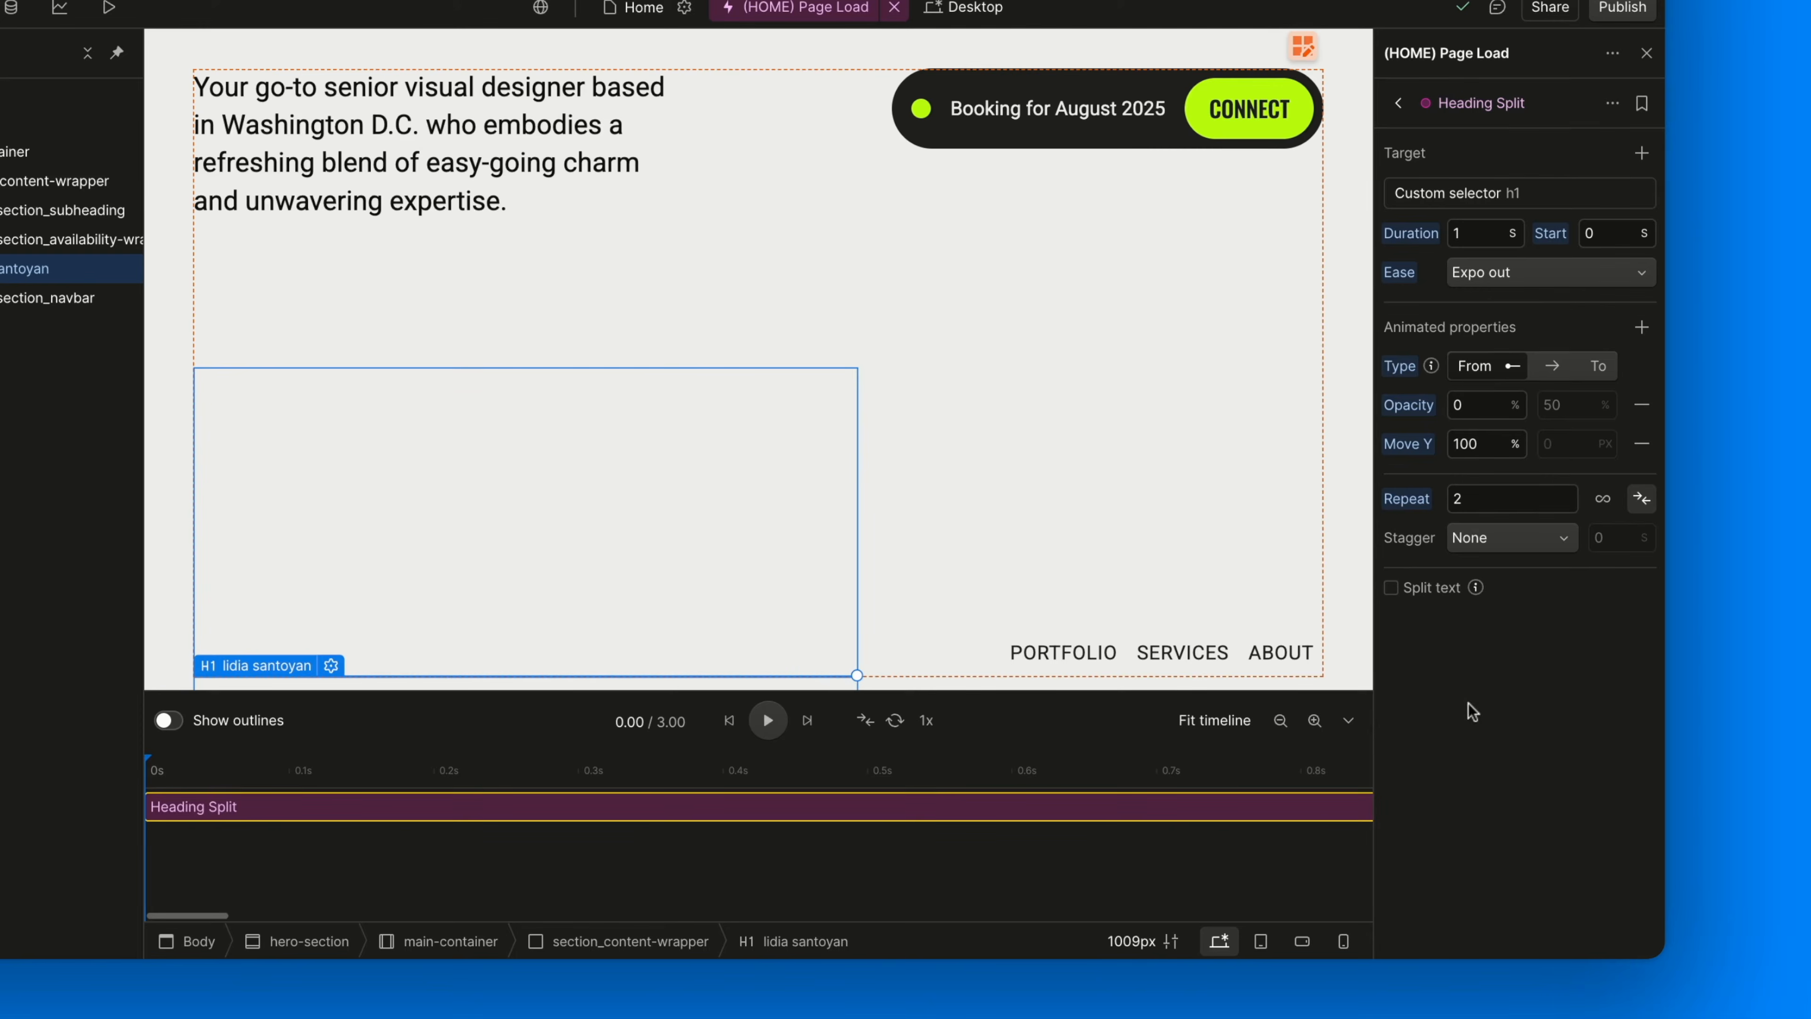
Reset the Heading Split action's repeat setting and preview it with a Total time stagger of 3 s
{"action": "left_click", "coordinate": [1408, 499]}
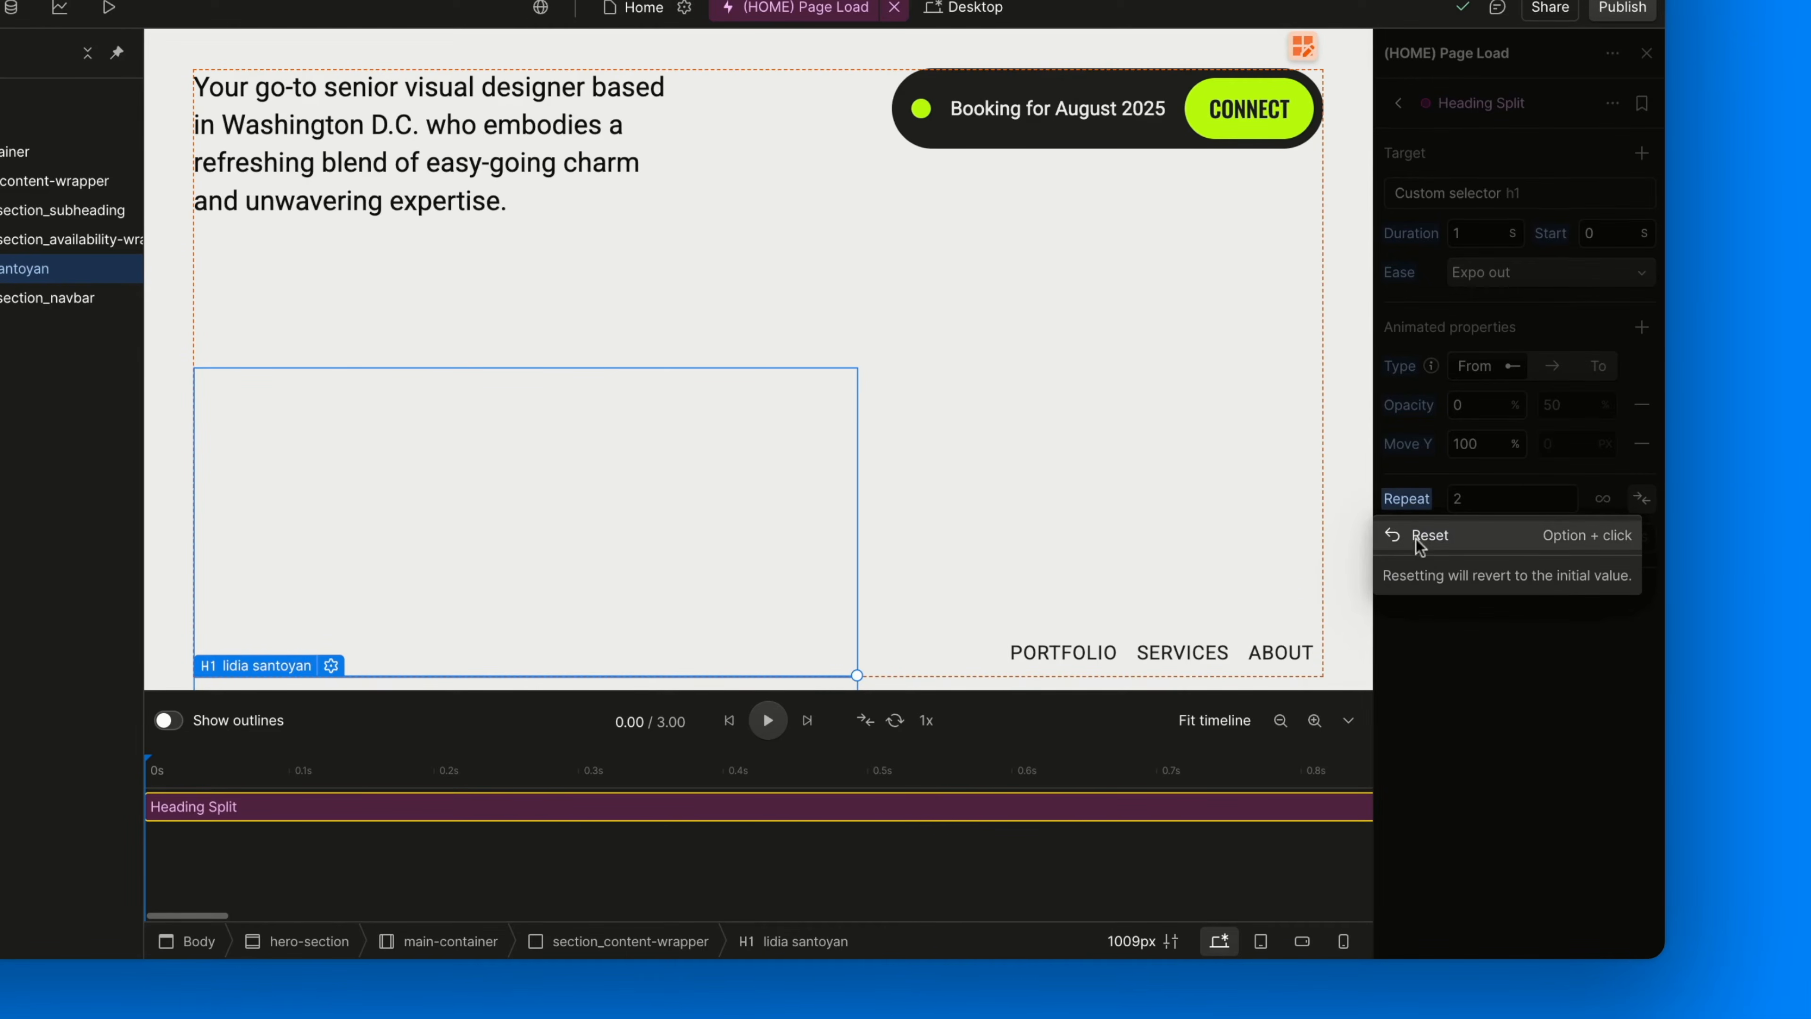
{"action": "left_click", "coordinate": [1416, 540]}
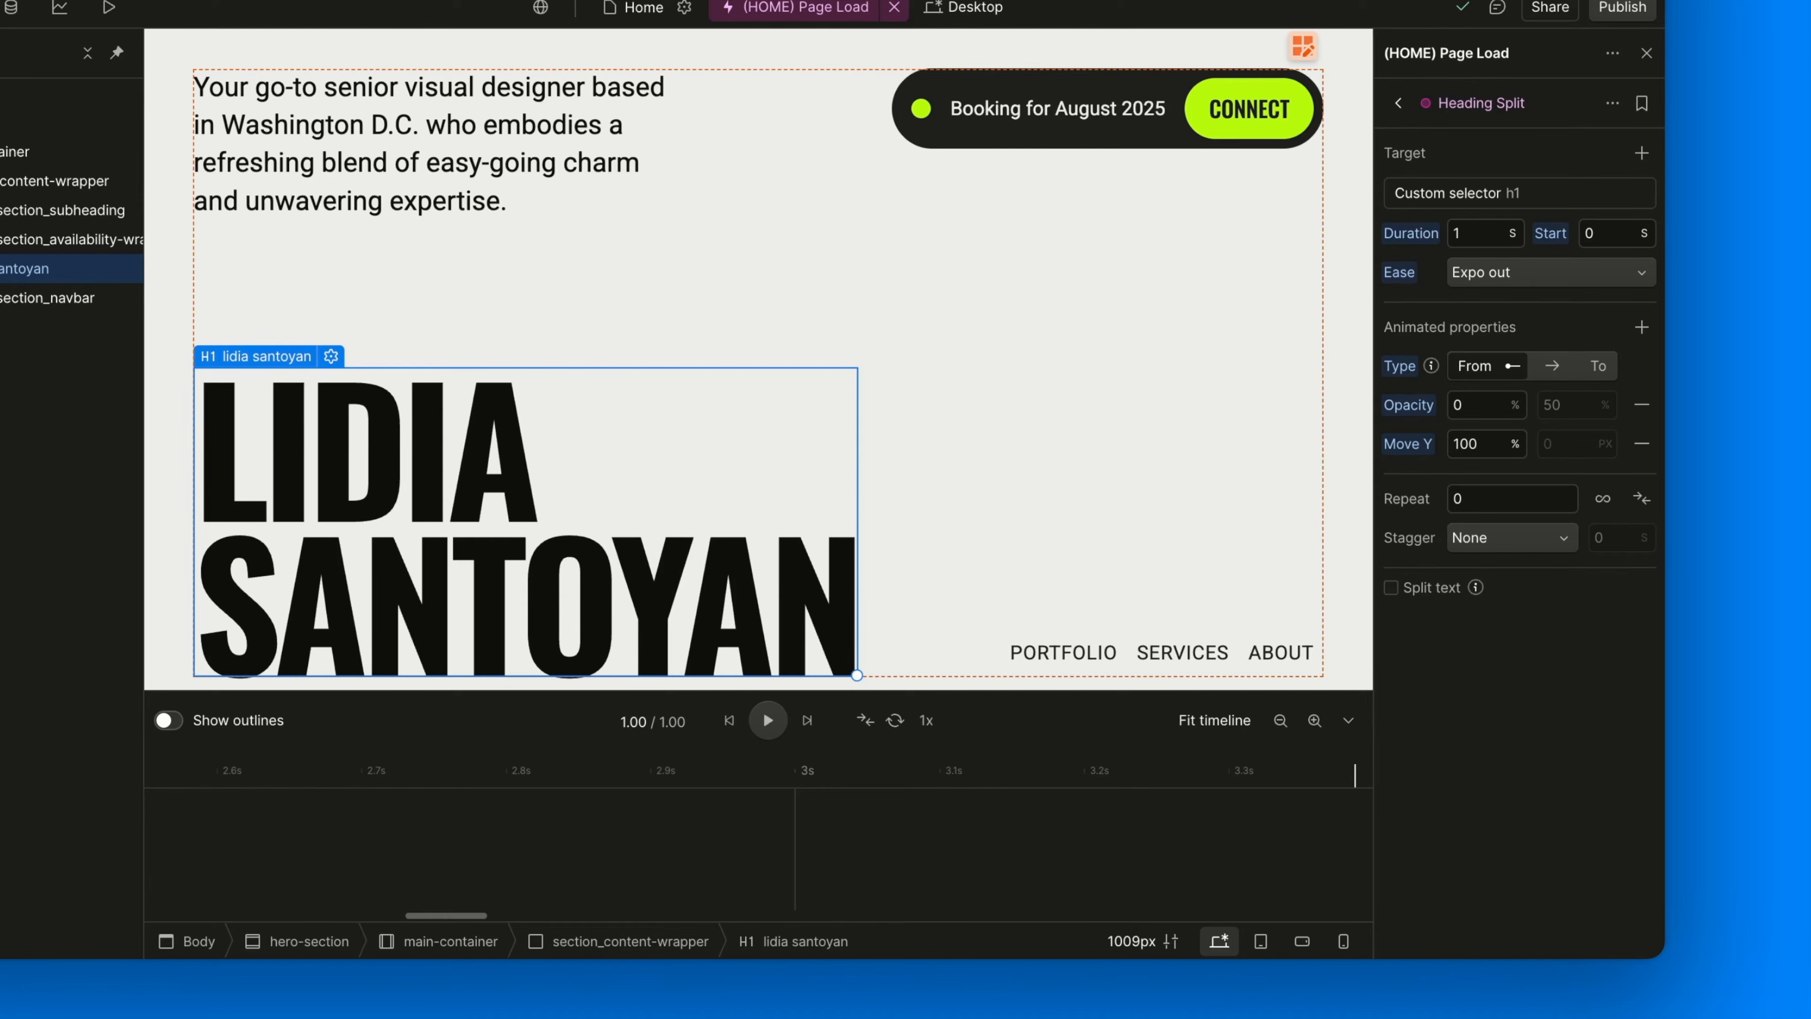
{"action": "left_click", "coordinate": [1529, 550]}
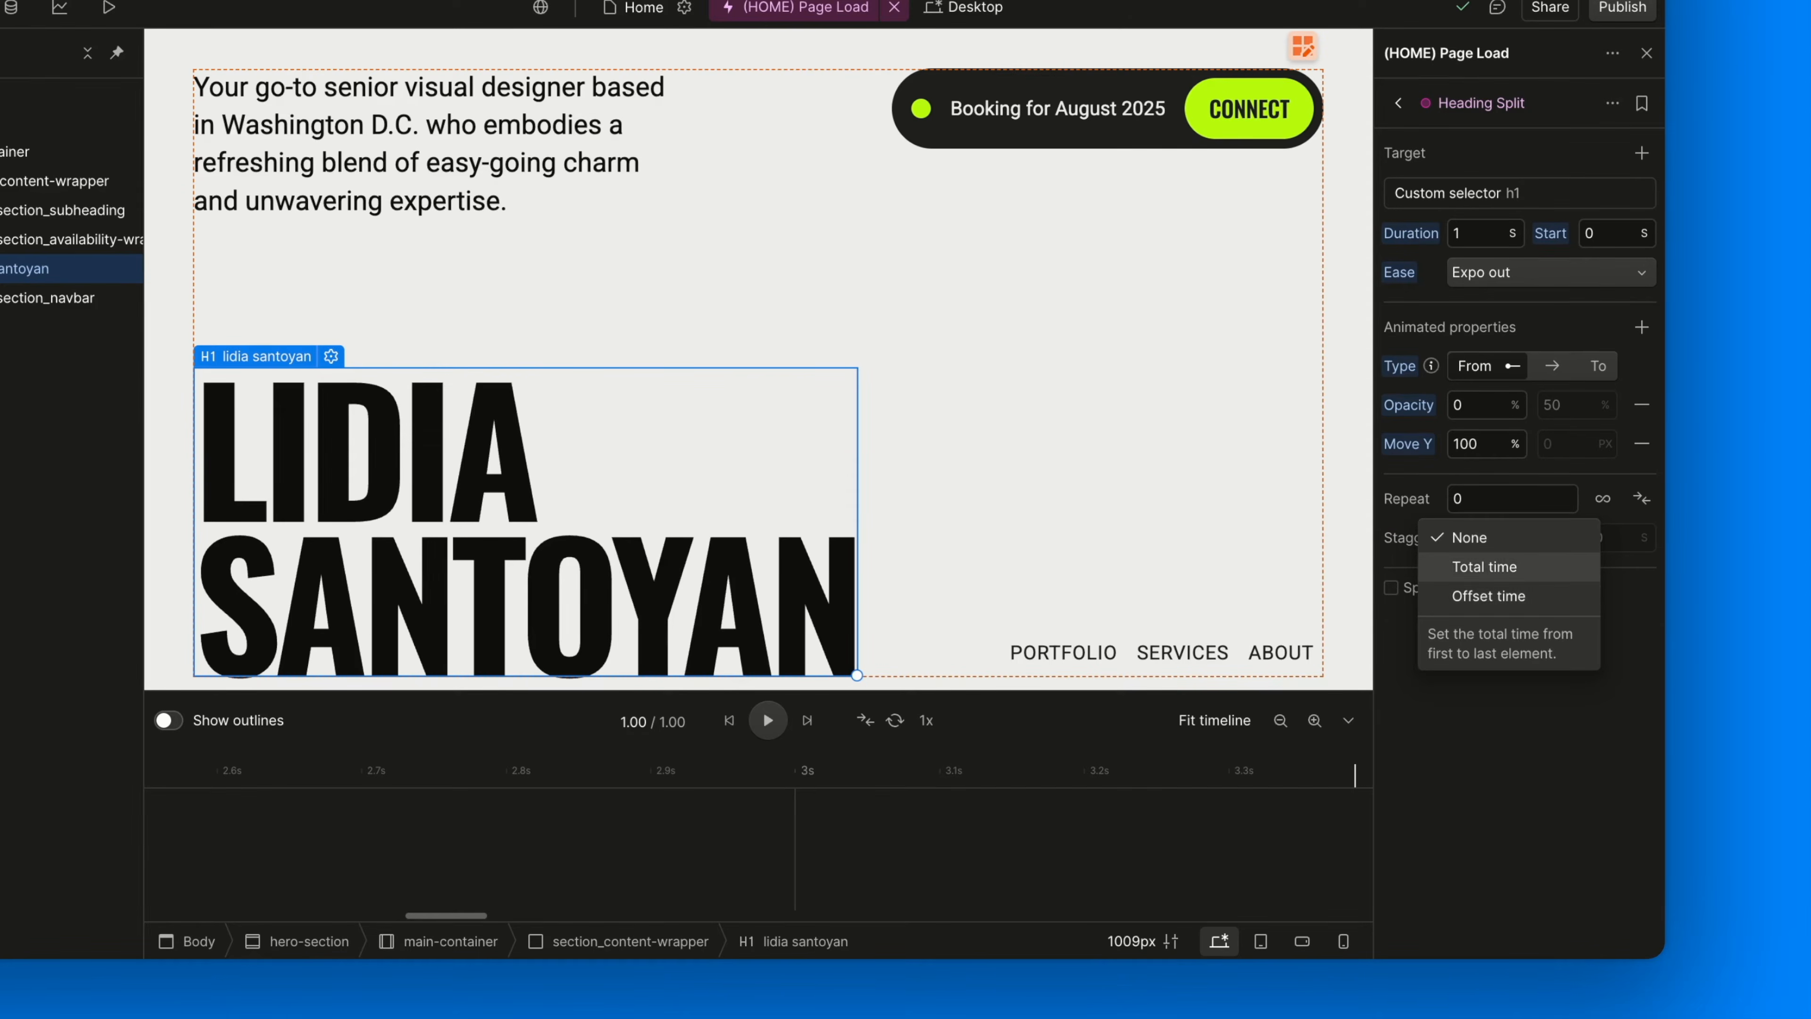
{"action": "left_click", "coordinate": [1484, 568]}
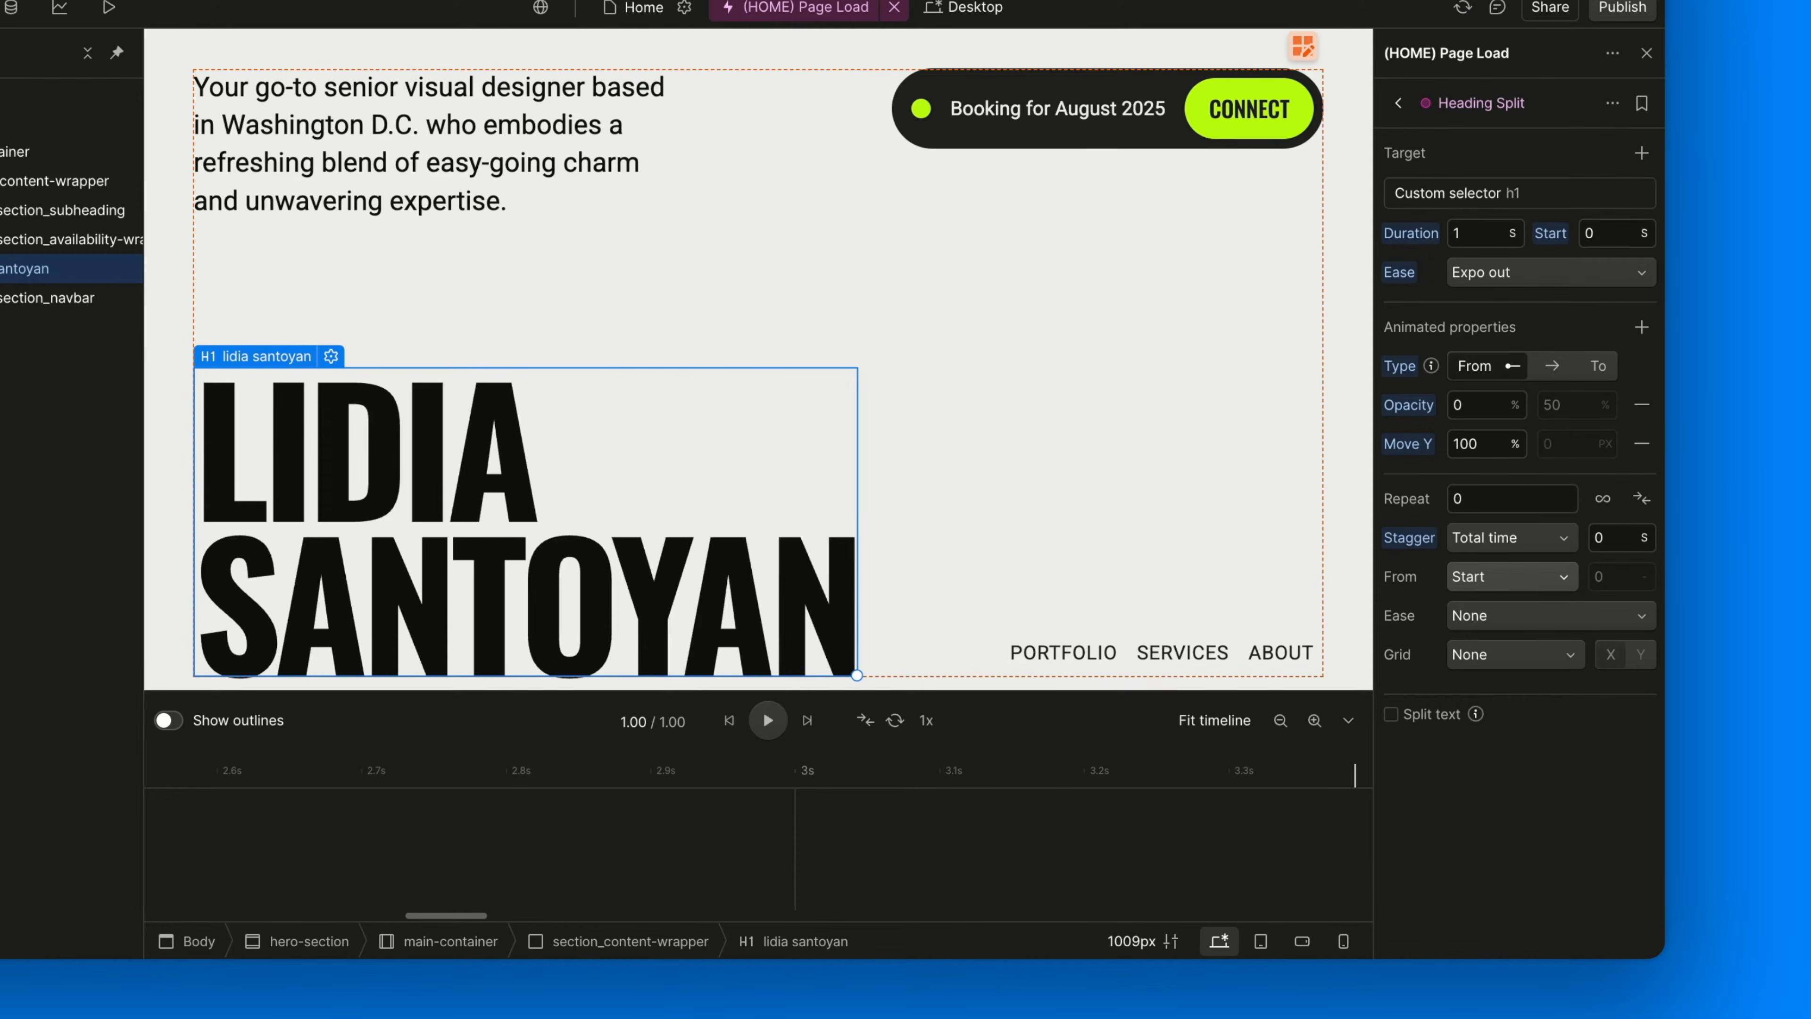
{"action": "type", "text": "3"}
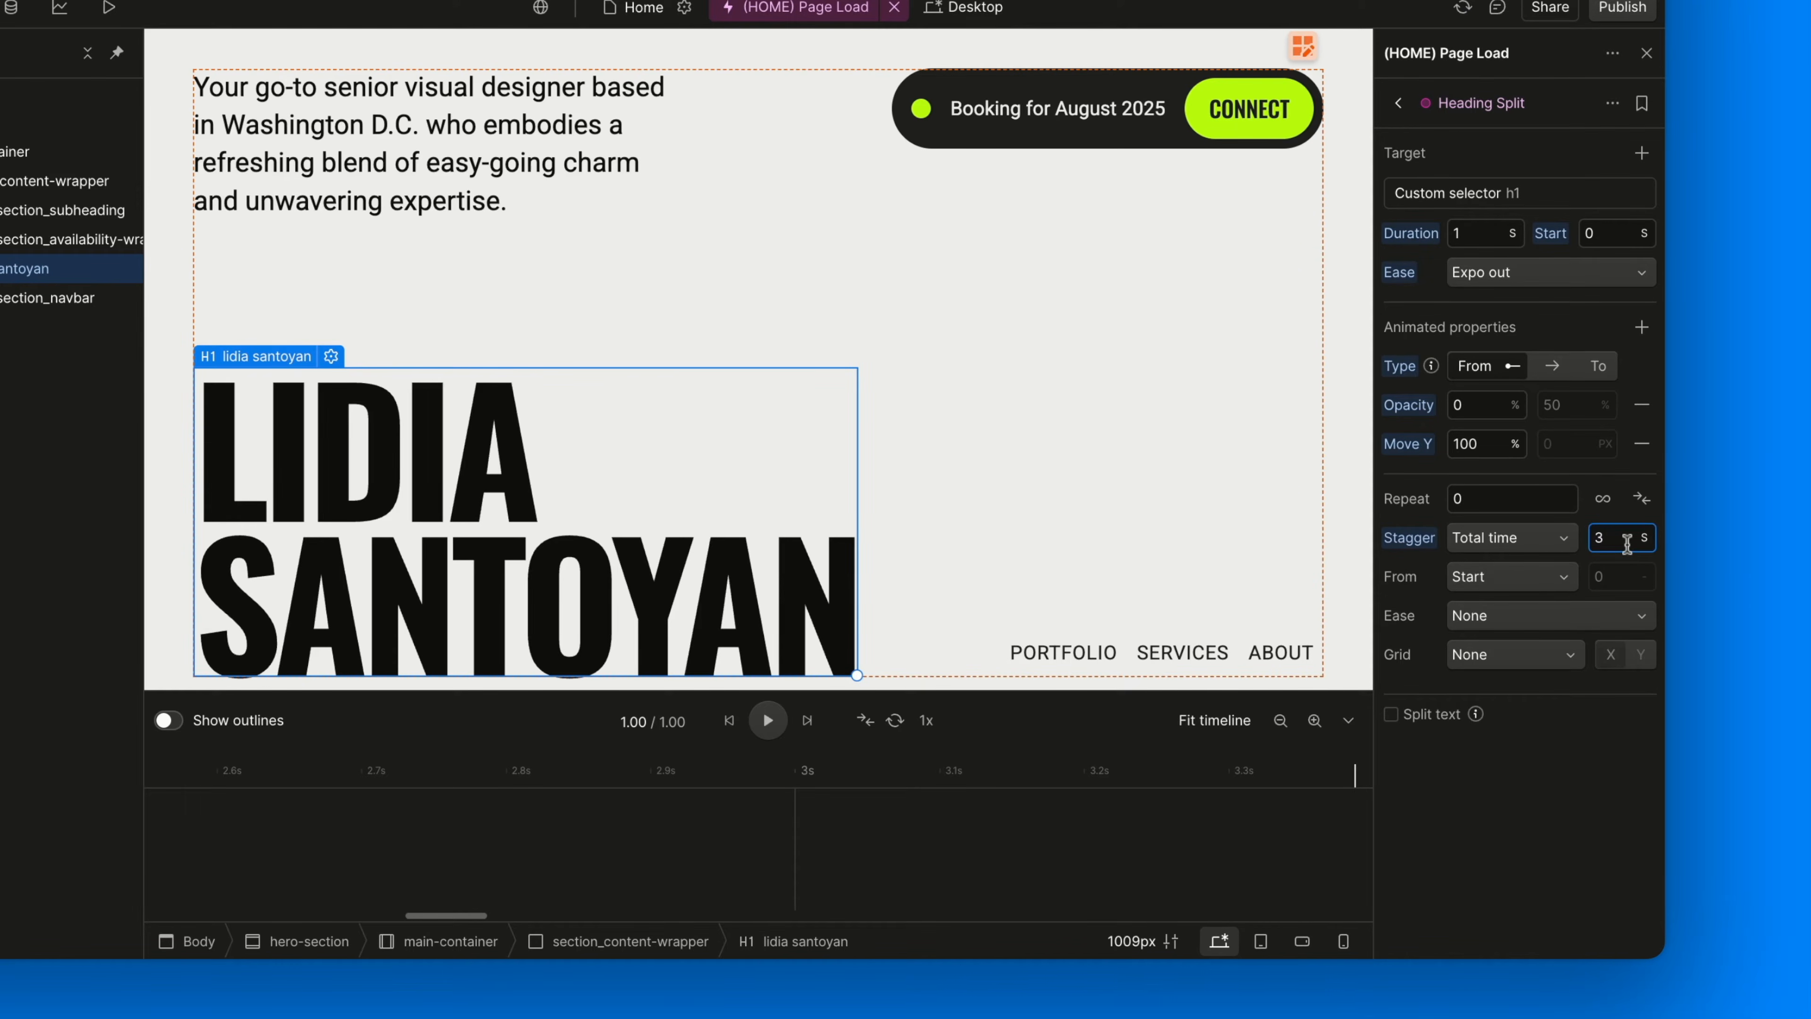
{"action": "left_click", "coordinate": [766, 721]}
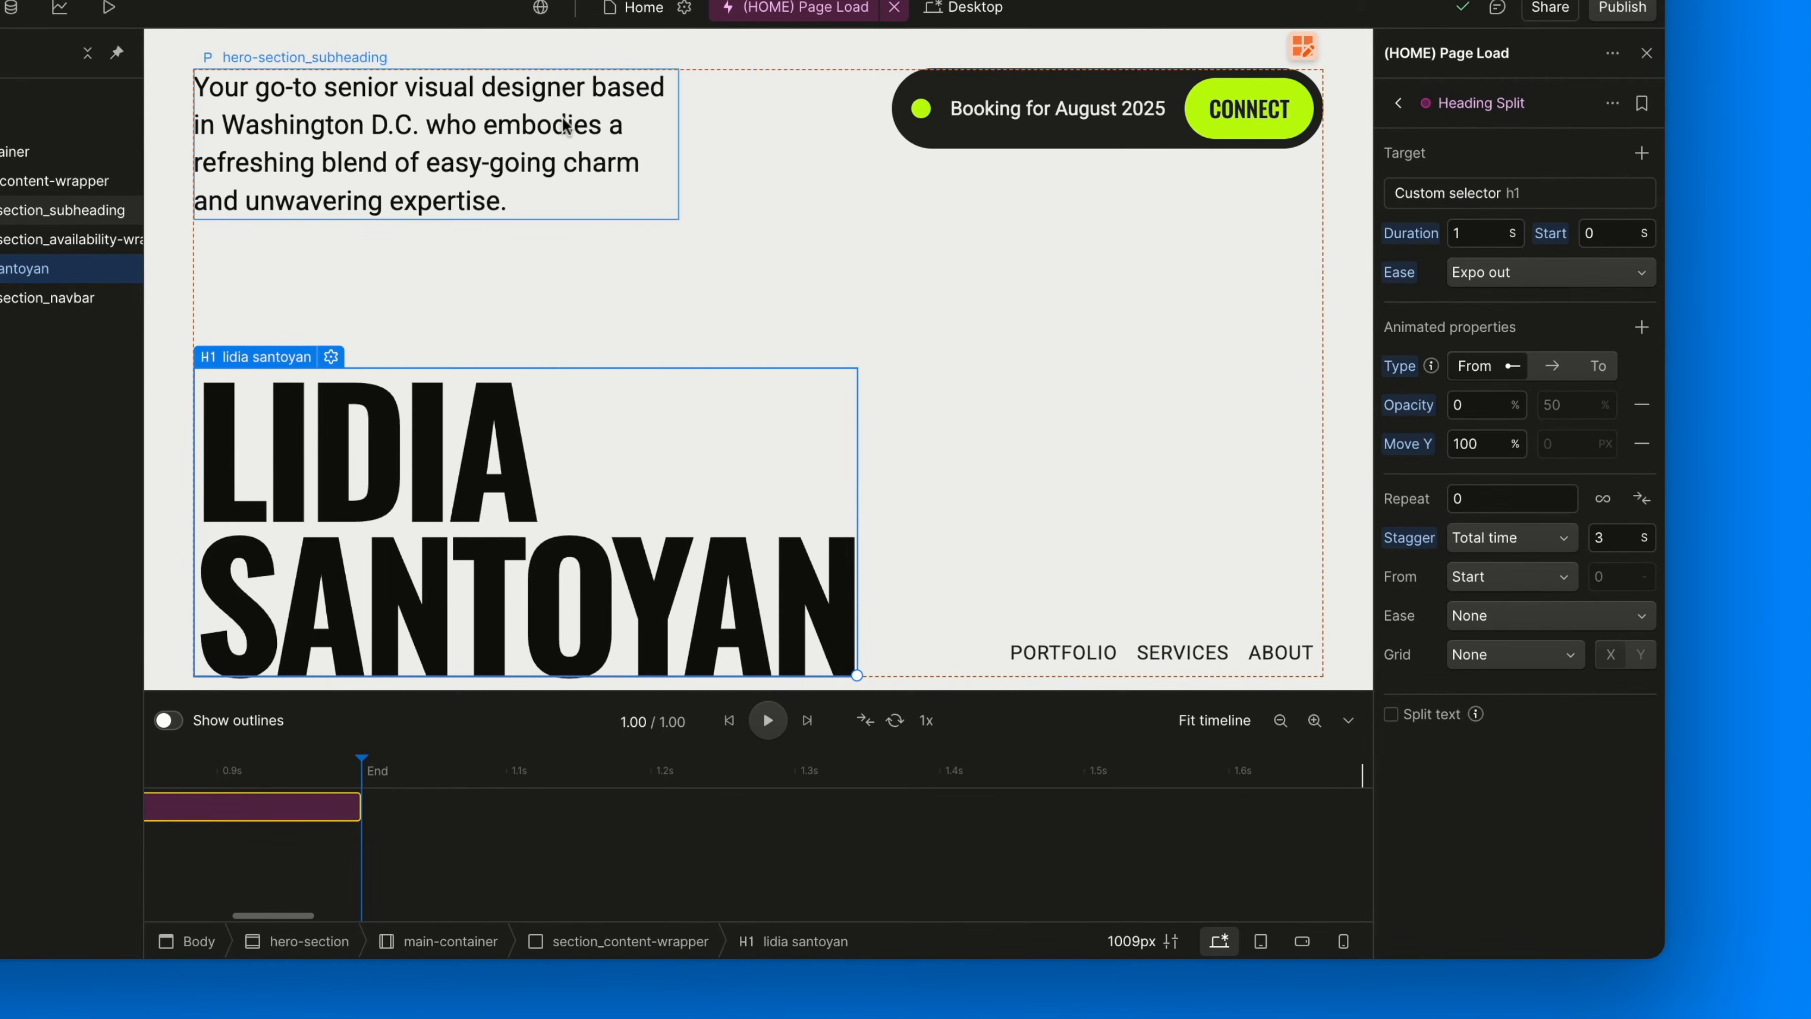
Add a second target to the Heading Split action using the class hero-section_subheading
{"action": "left_click", "coordinate": [1641, 153]}
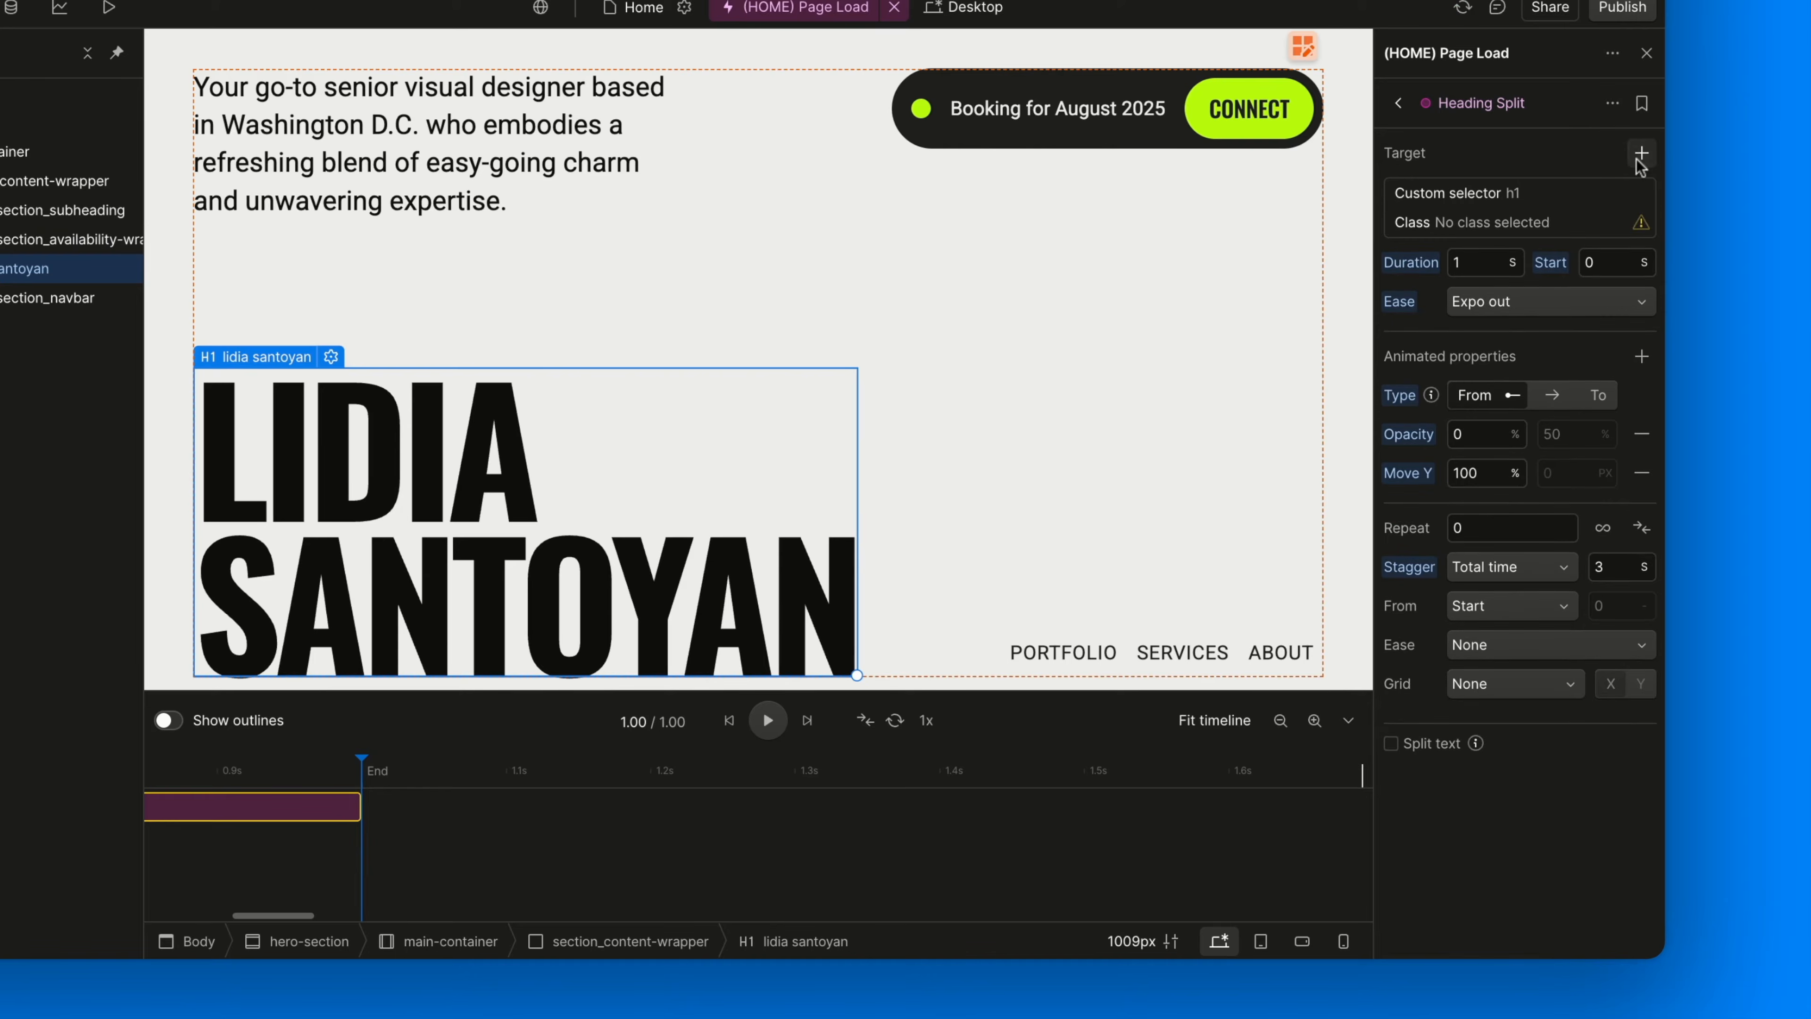
{"action": "left_click", "coordinate": [1563, 222]}
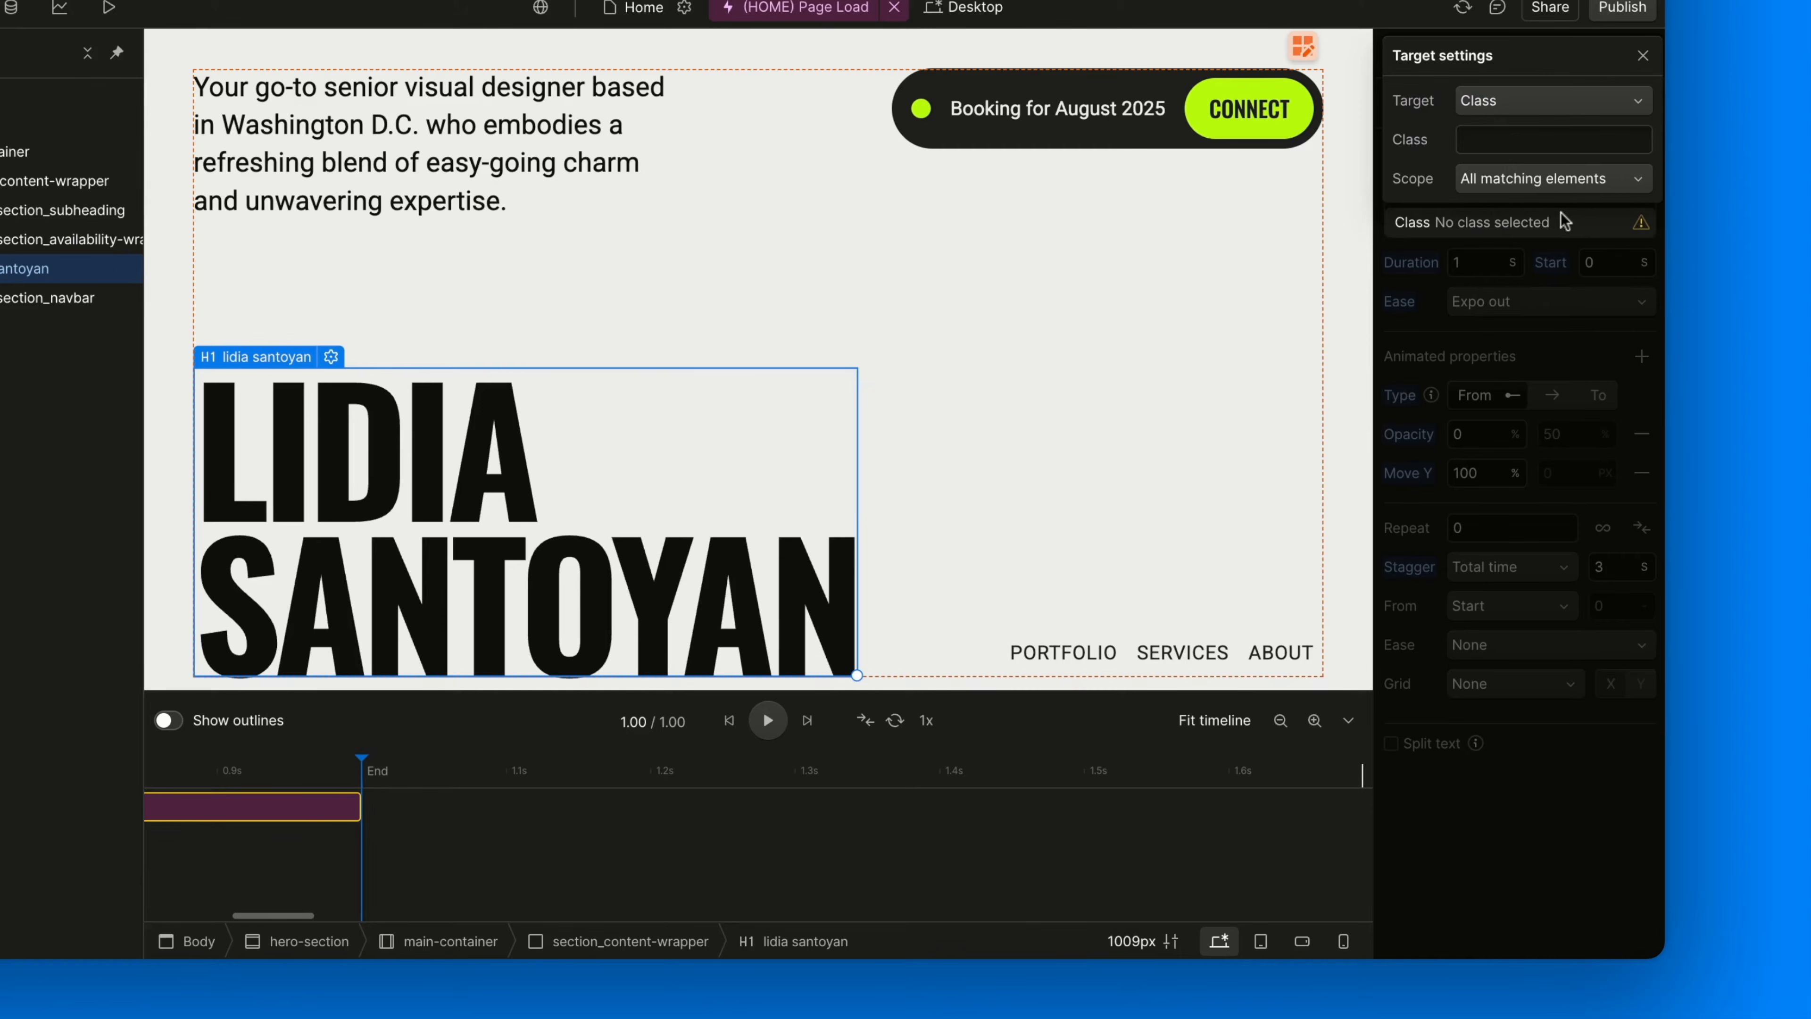
{"action": "left_click", "coordinate": [1517, 139]}
{"action": "type", "text": "subhea"}
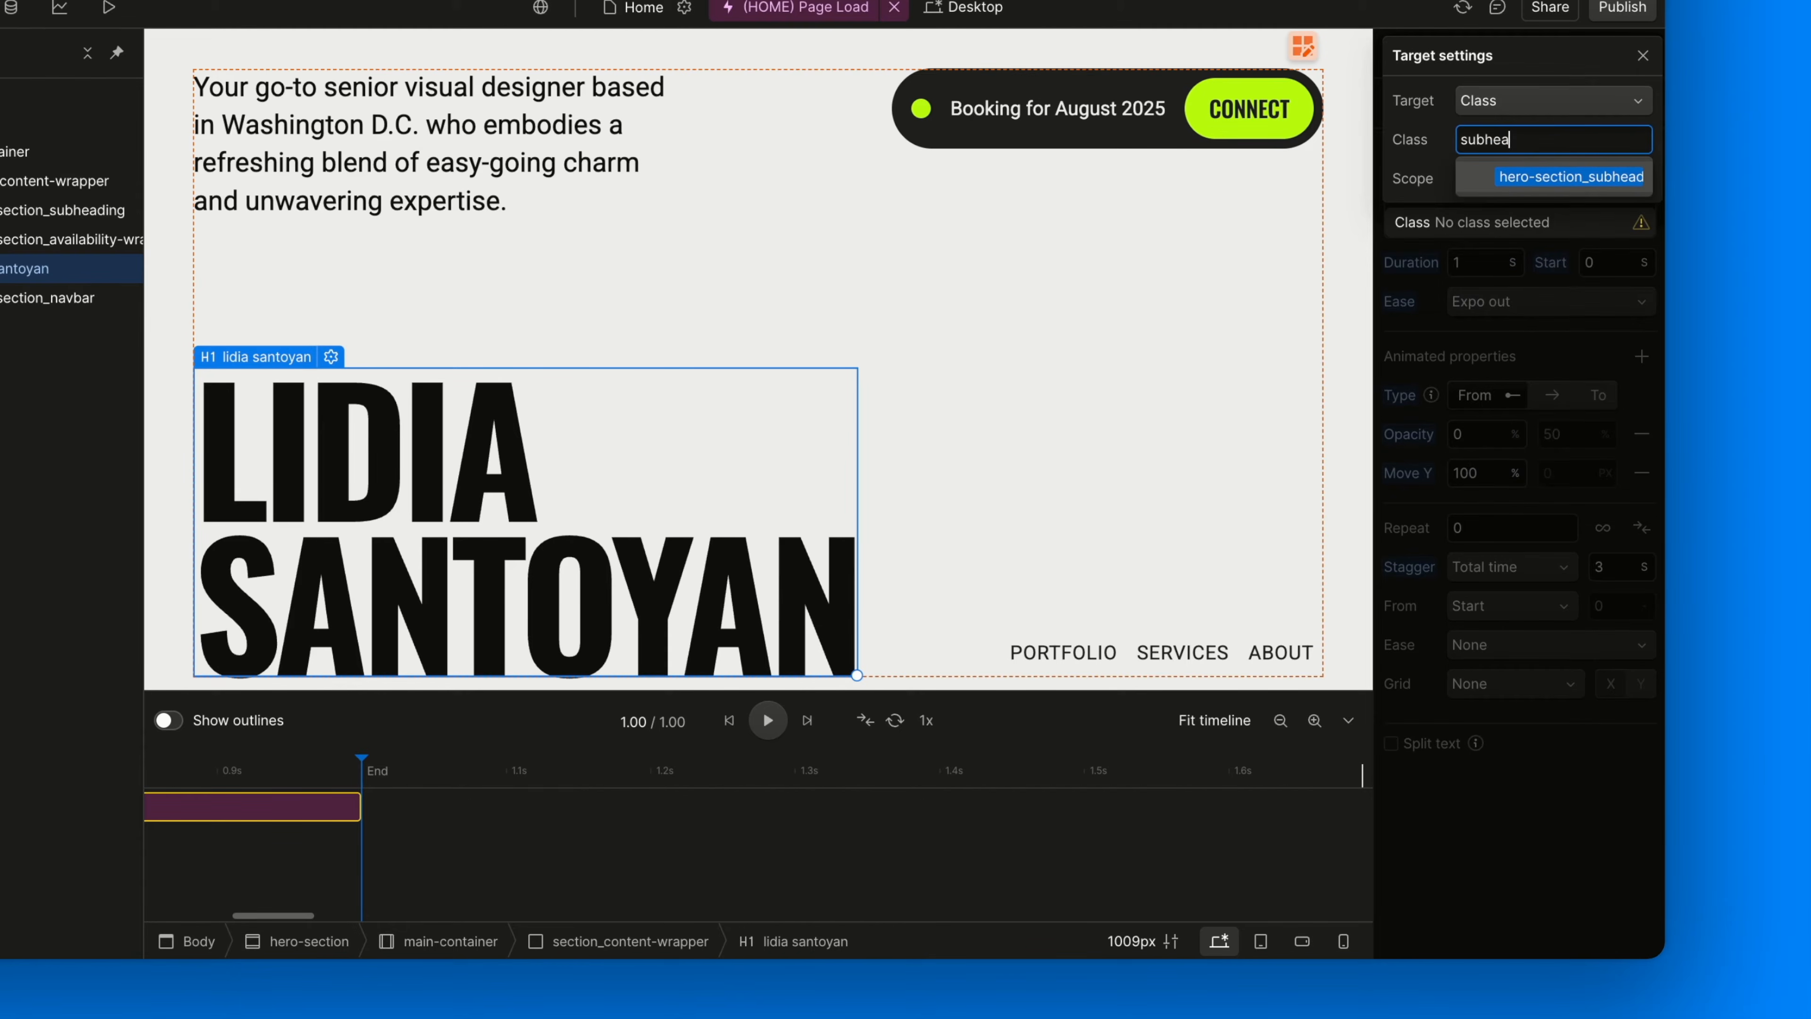
{"action": "left_click", "coordinate": [1539, 174]}
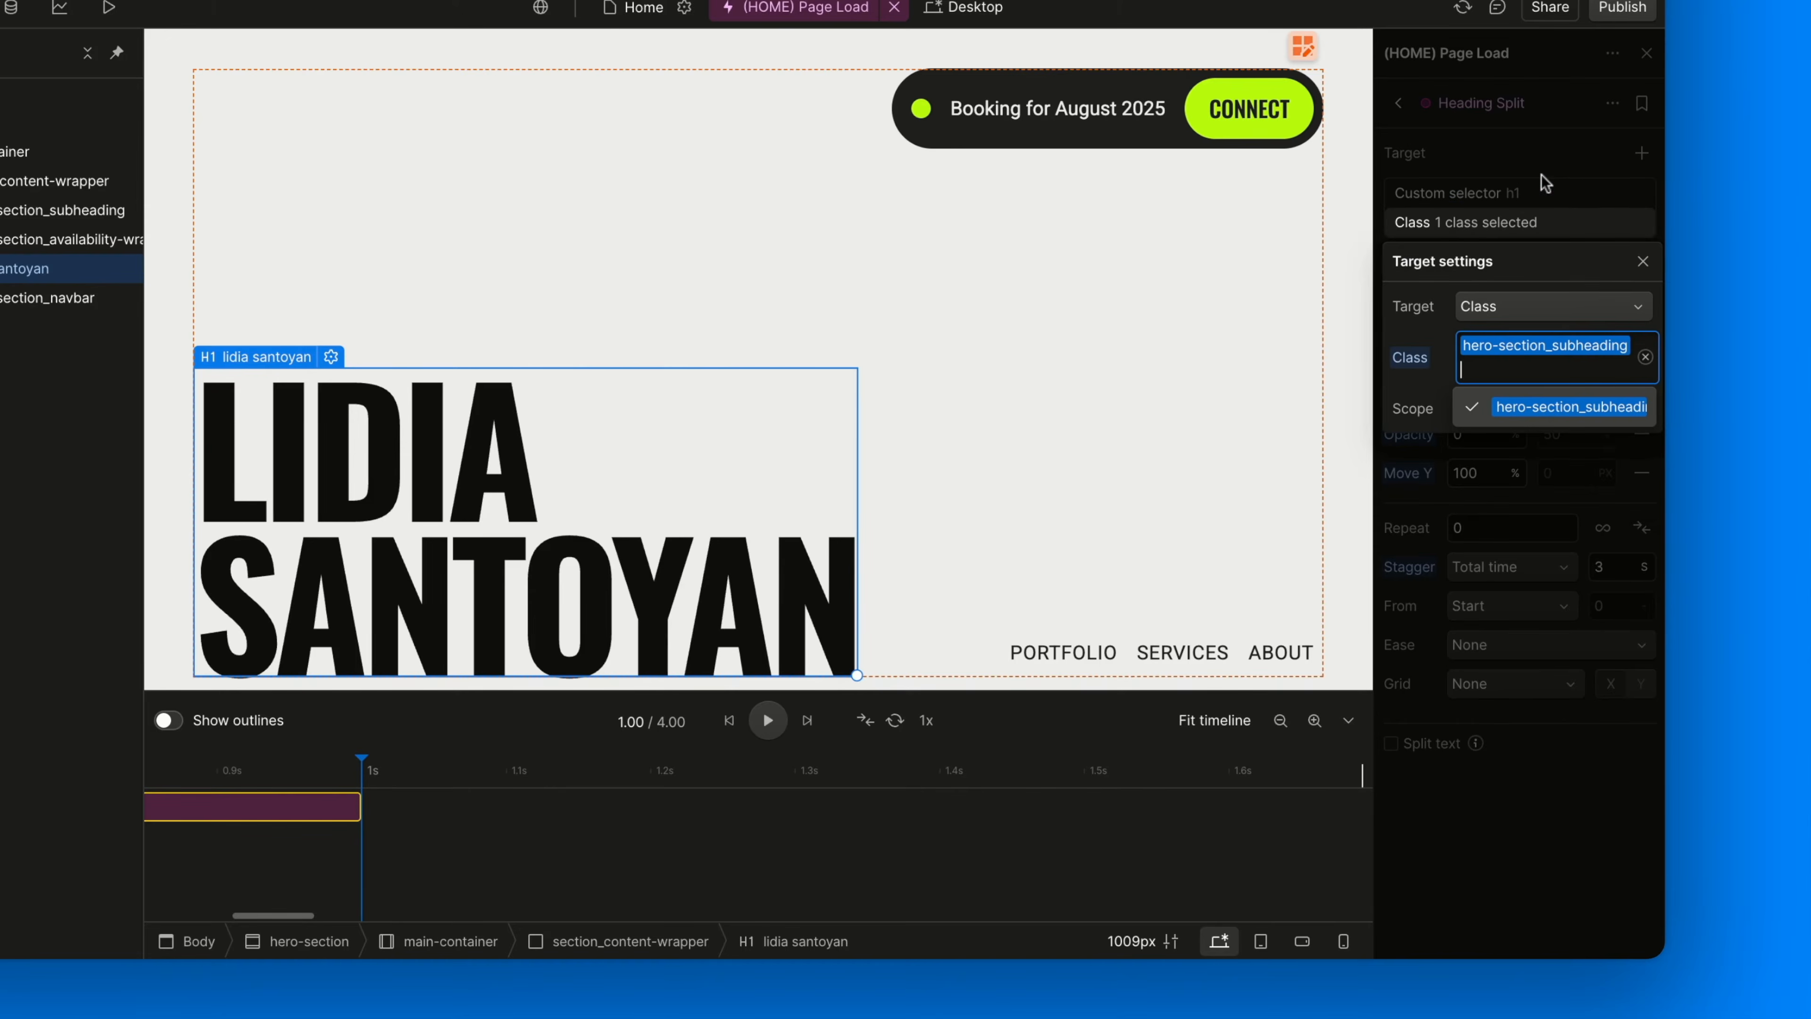
{"action": "key", "text": "Escape"}
{"action": "key", "text": "Escape"}
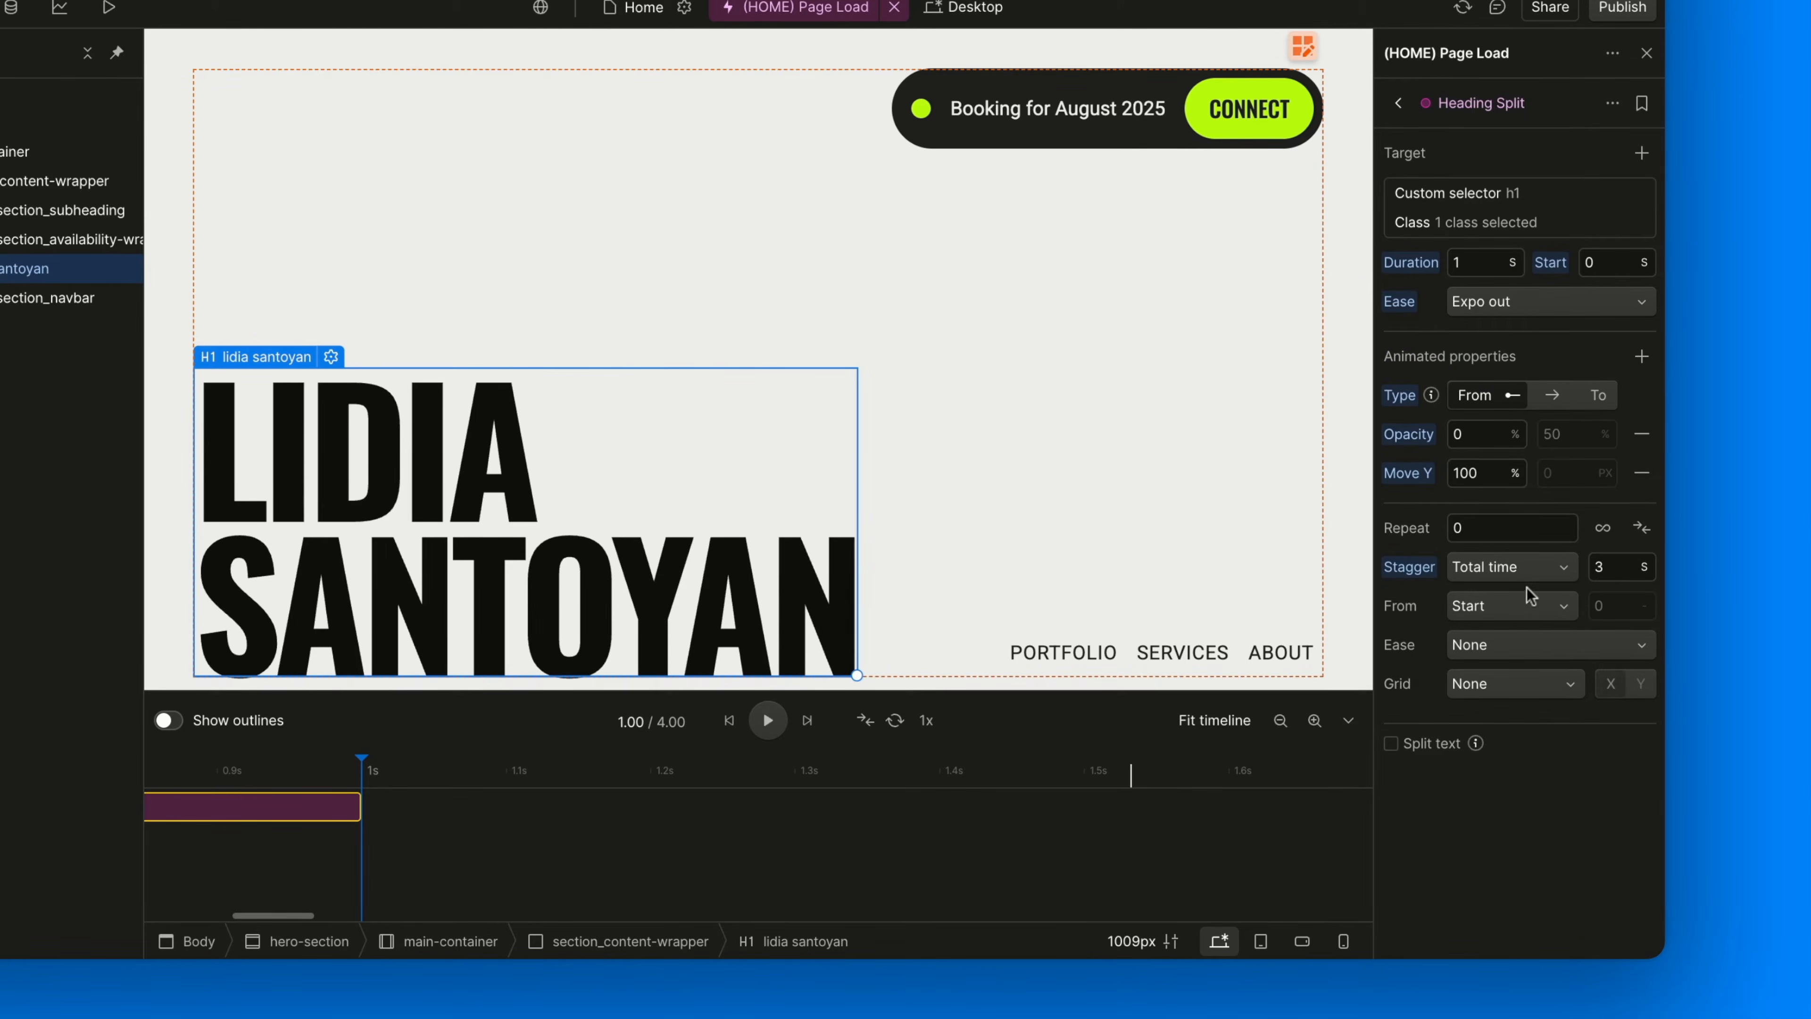
Set the action's stagger to None and preview the heading and subheading animation
{"action": "left_click", "coordinate": [1515, 567]}
{"action": "left_click", "coordinate": [1506, 539]}
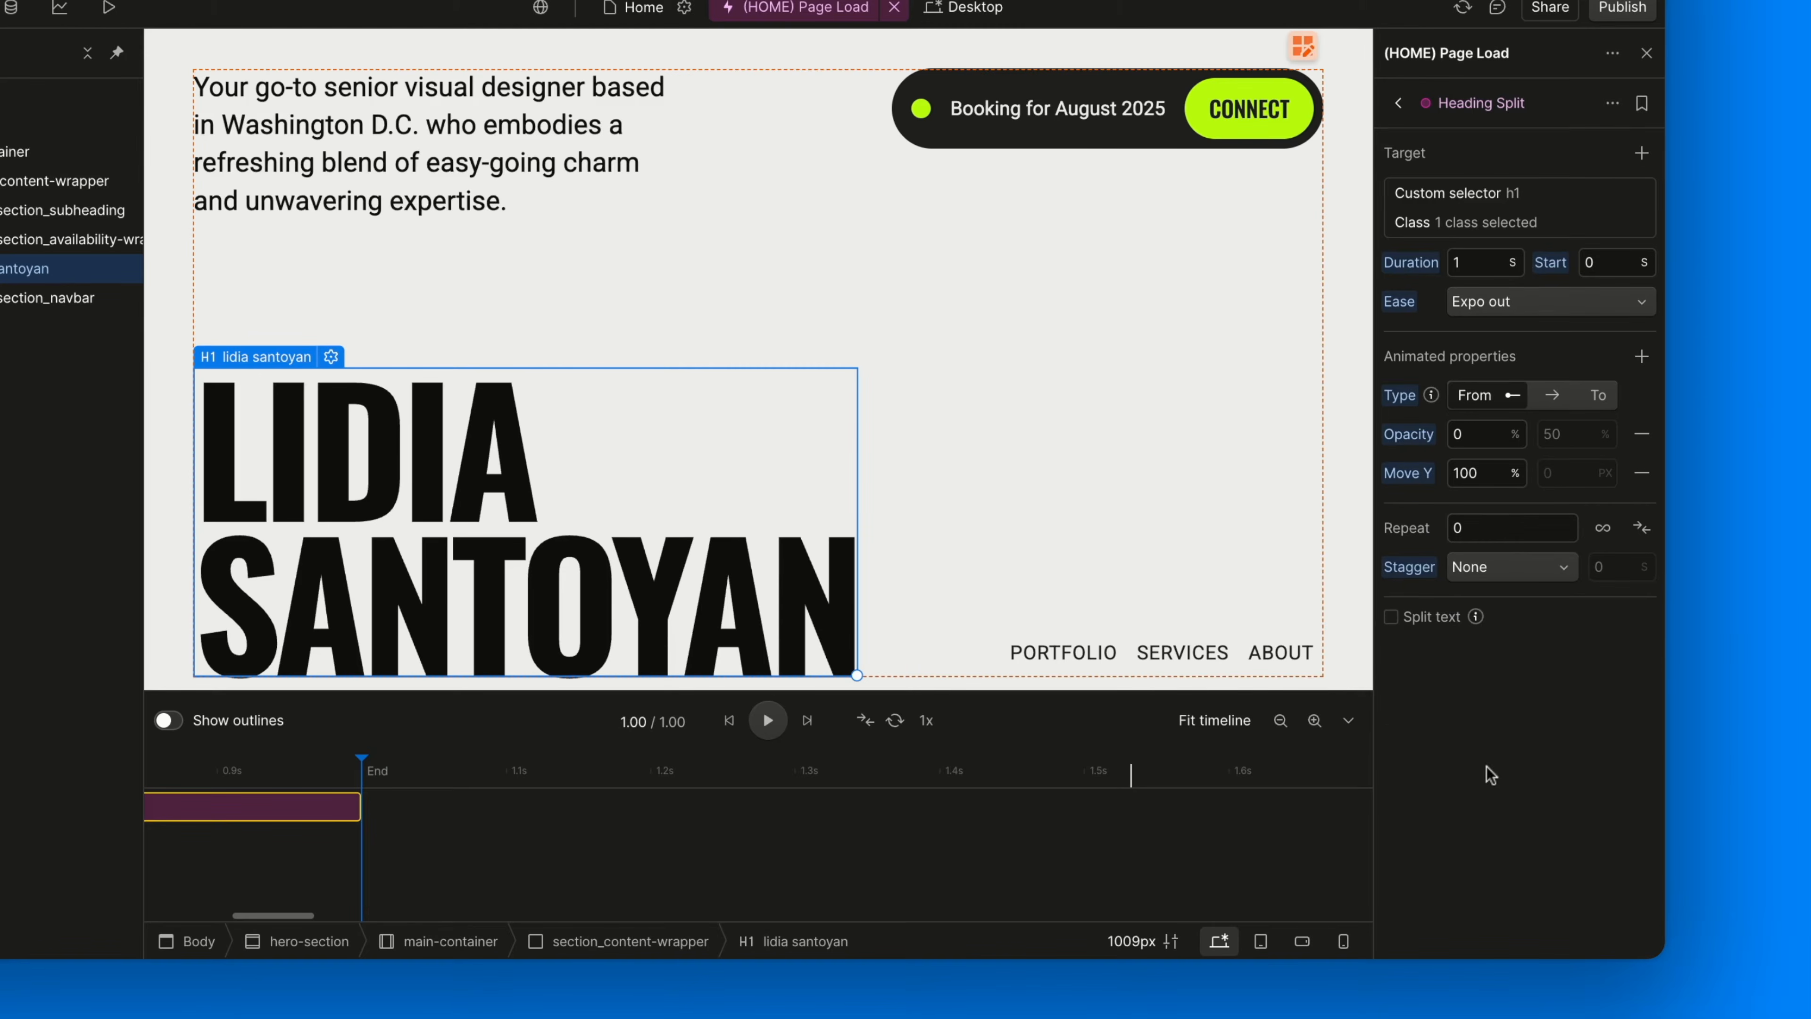
{"action": "left_click", "coordinate": [760, 721]}
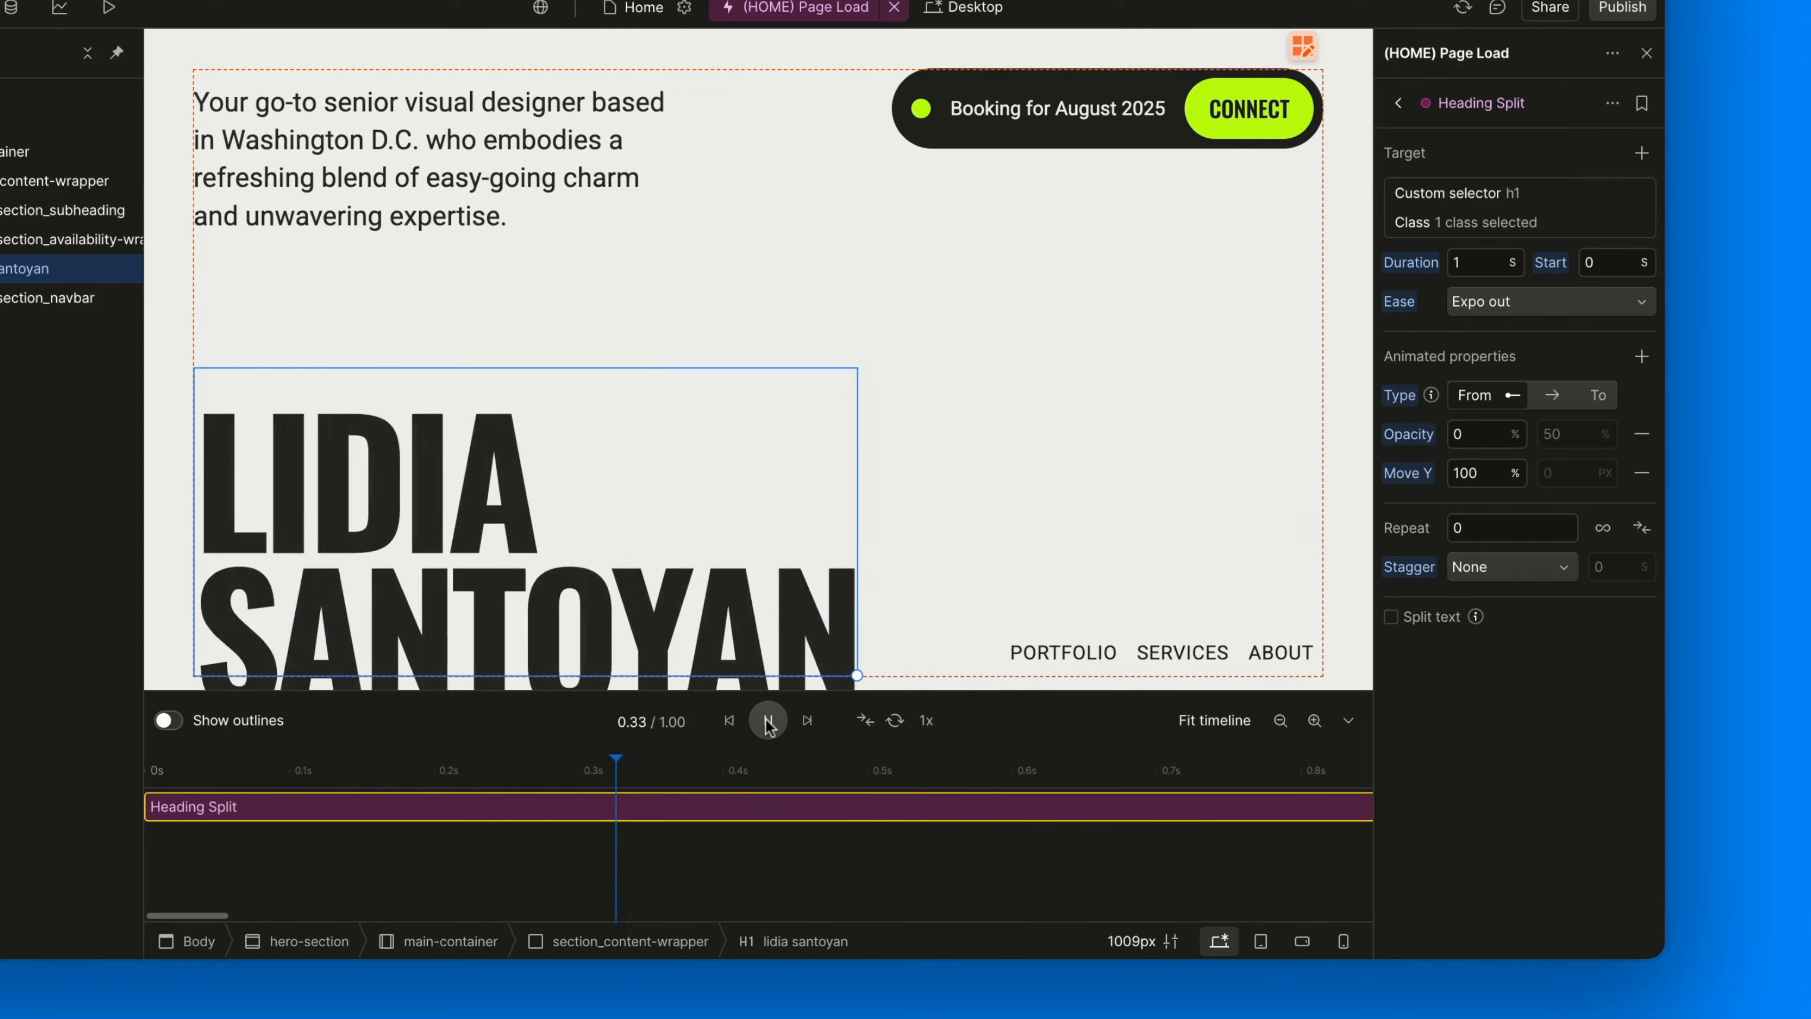
{"action": "left_click", "coordinate": [766, 719]}
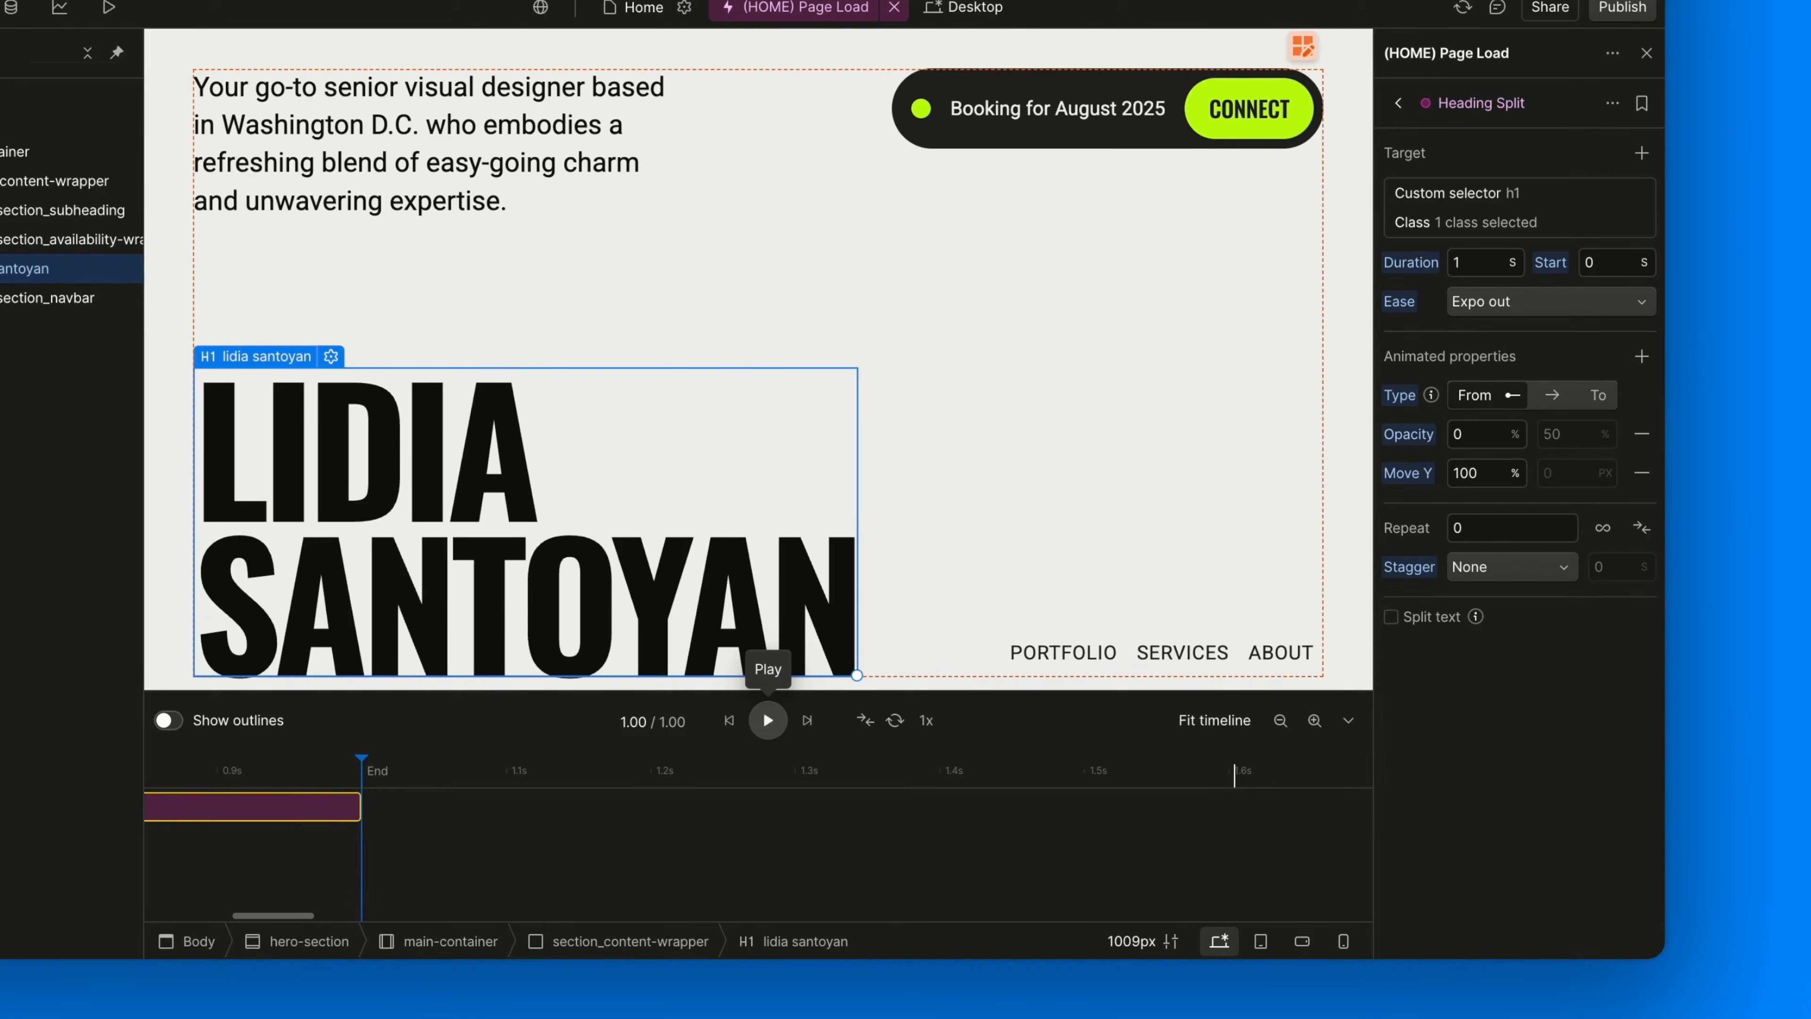
{"action": "left_click", "coordinate": [768, 720]}
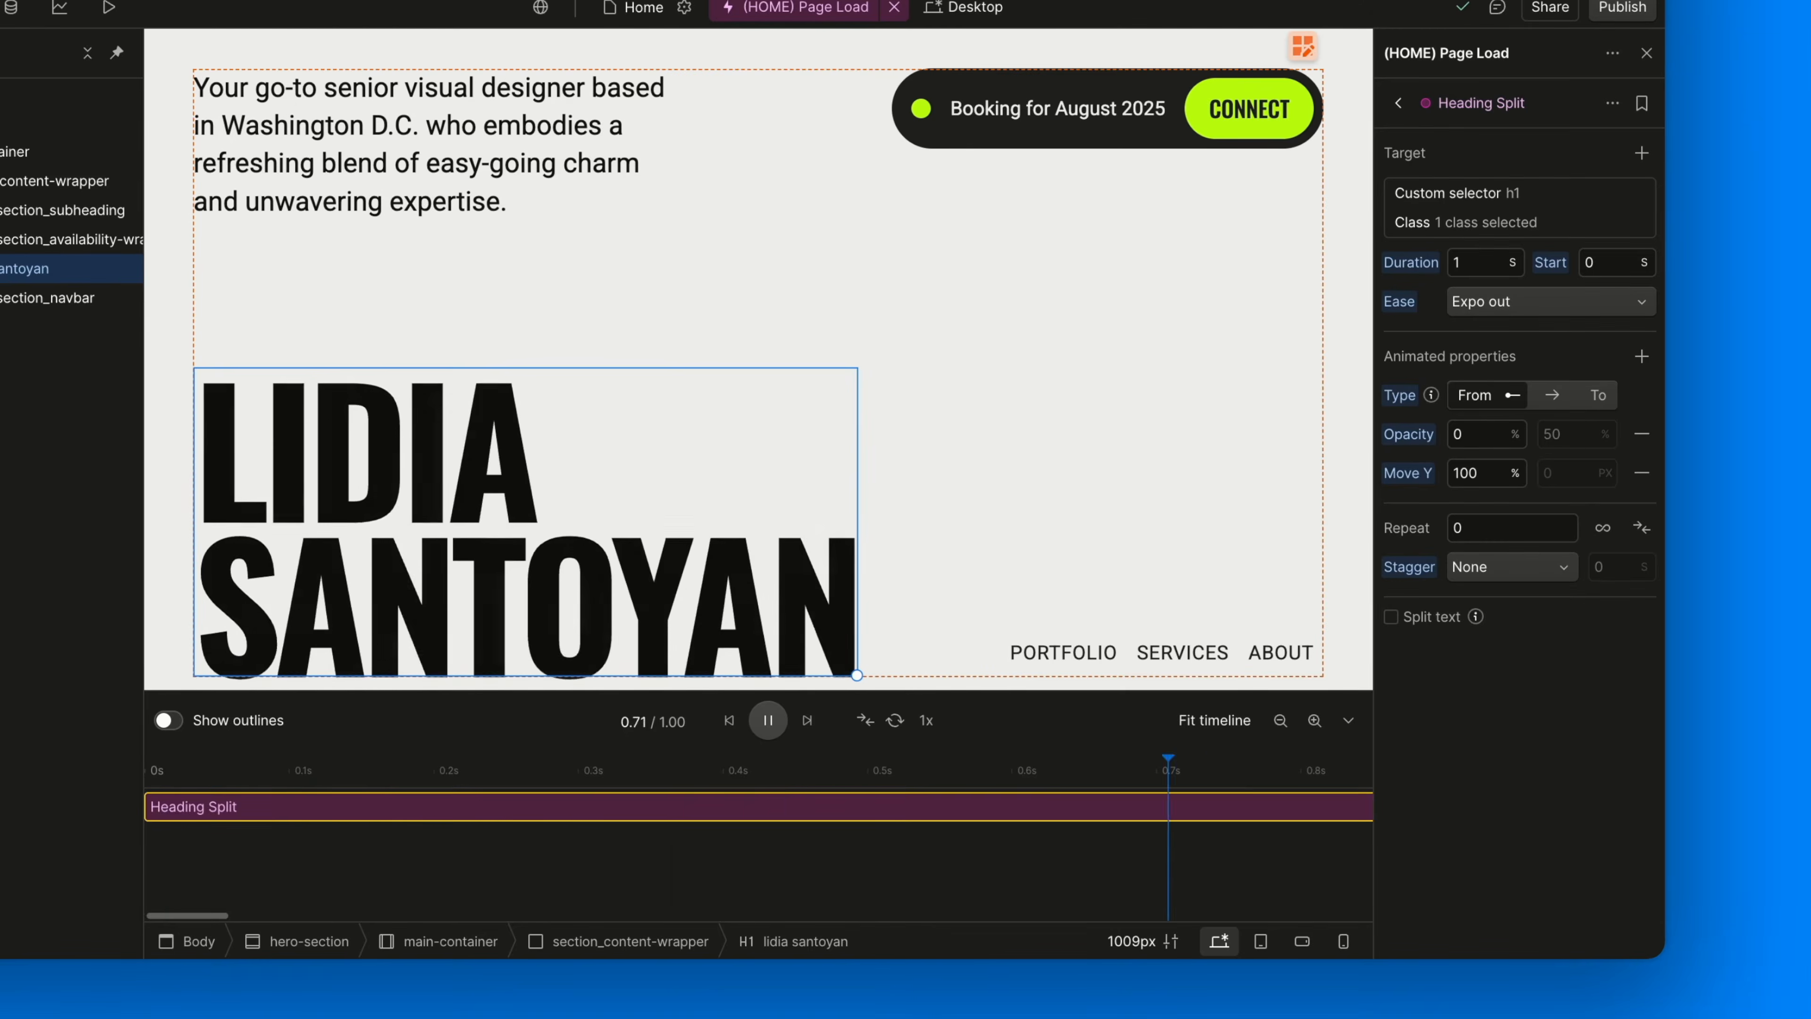
{"action": "left_click", "coordinate": [768, 720]}
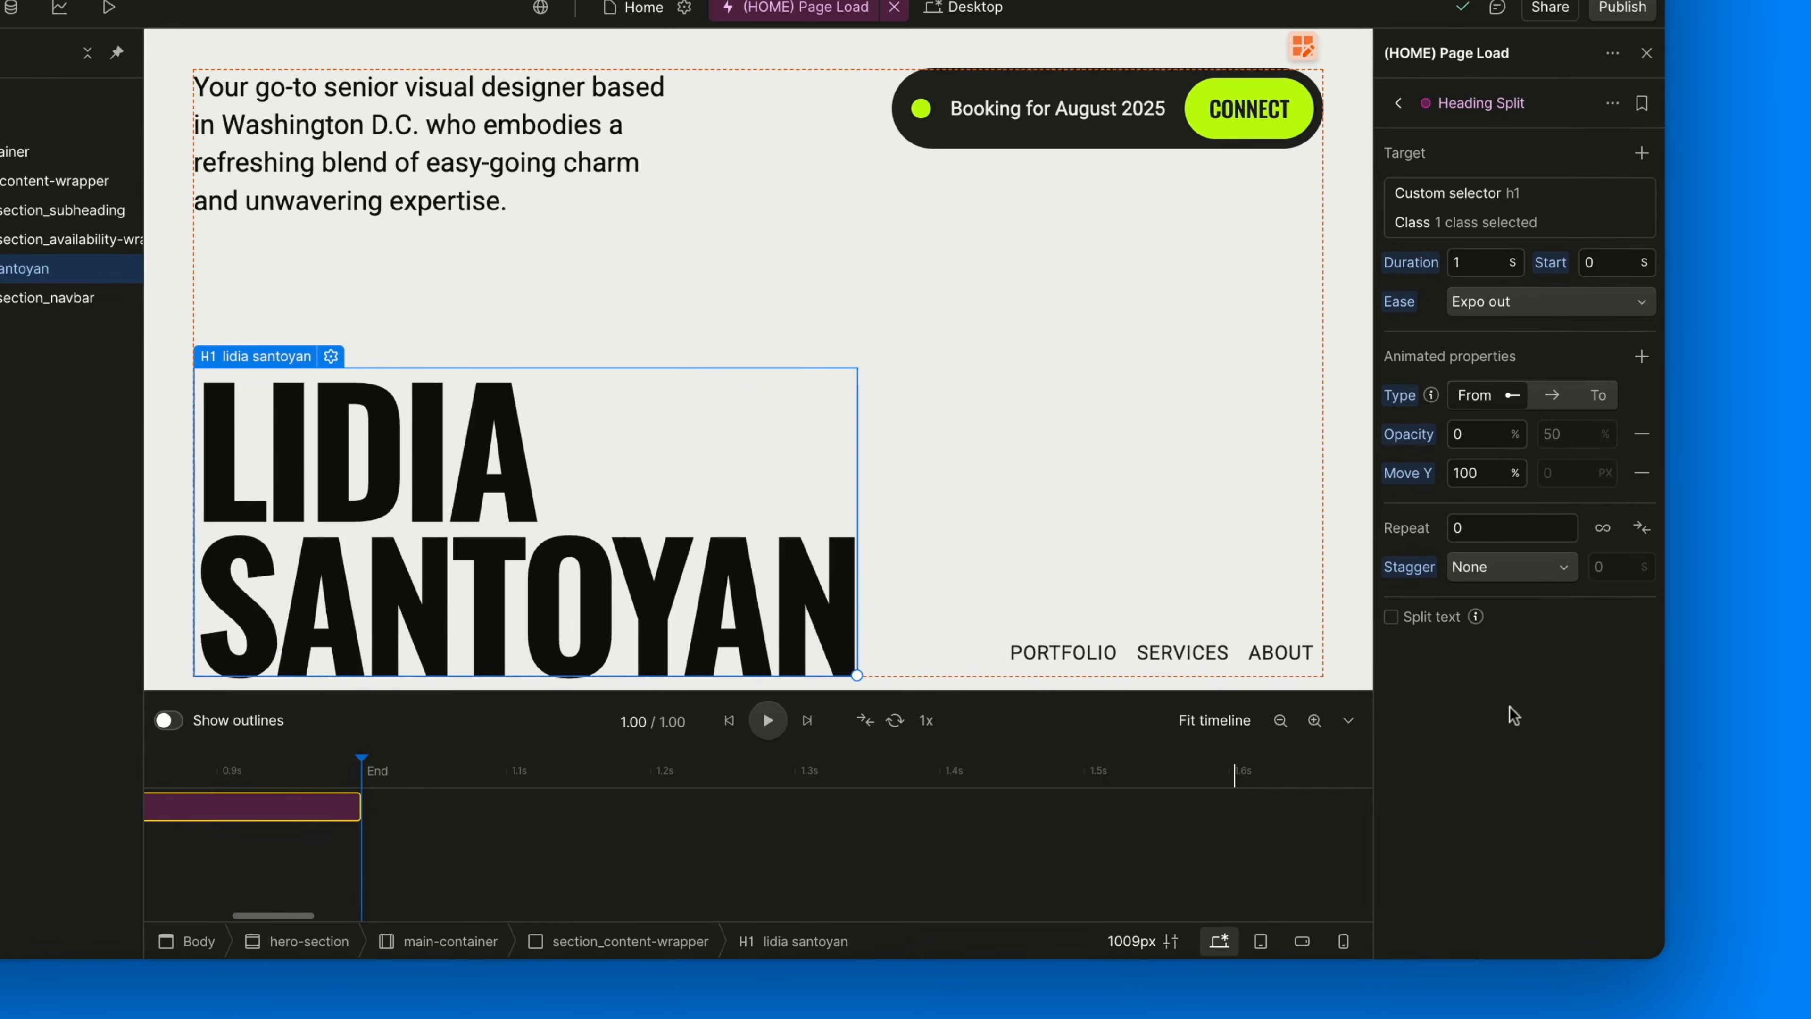
Apply a Total time stagger of 1 s to the Heading Split action and return the playhead to the start
{"action": "left_click", "coordinate": [1506, 574]}
{"action": "left_click", "coordinate": [1508, 601]}
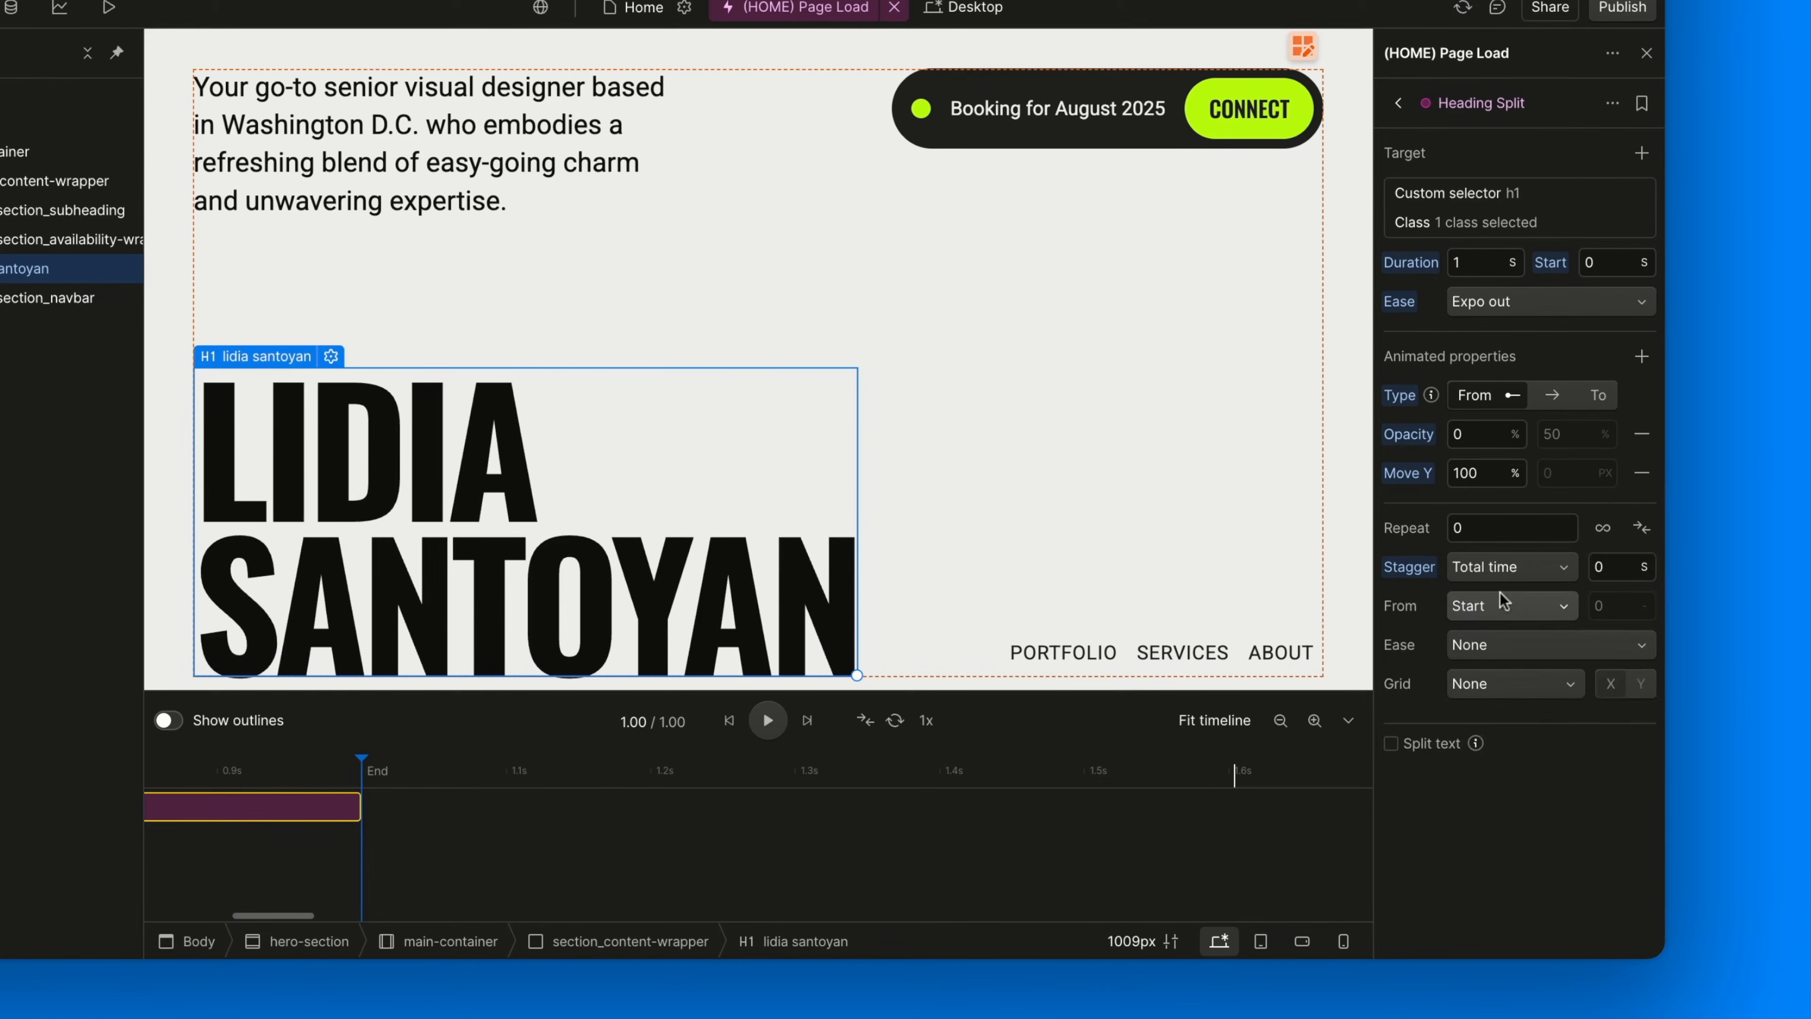
{"action": "left_click", "coordinate": [1618, 568]}
{"action": "type", "text": "1"}
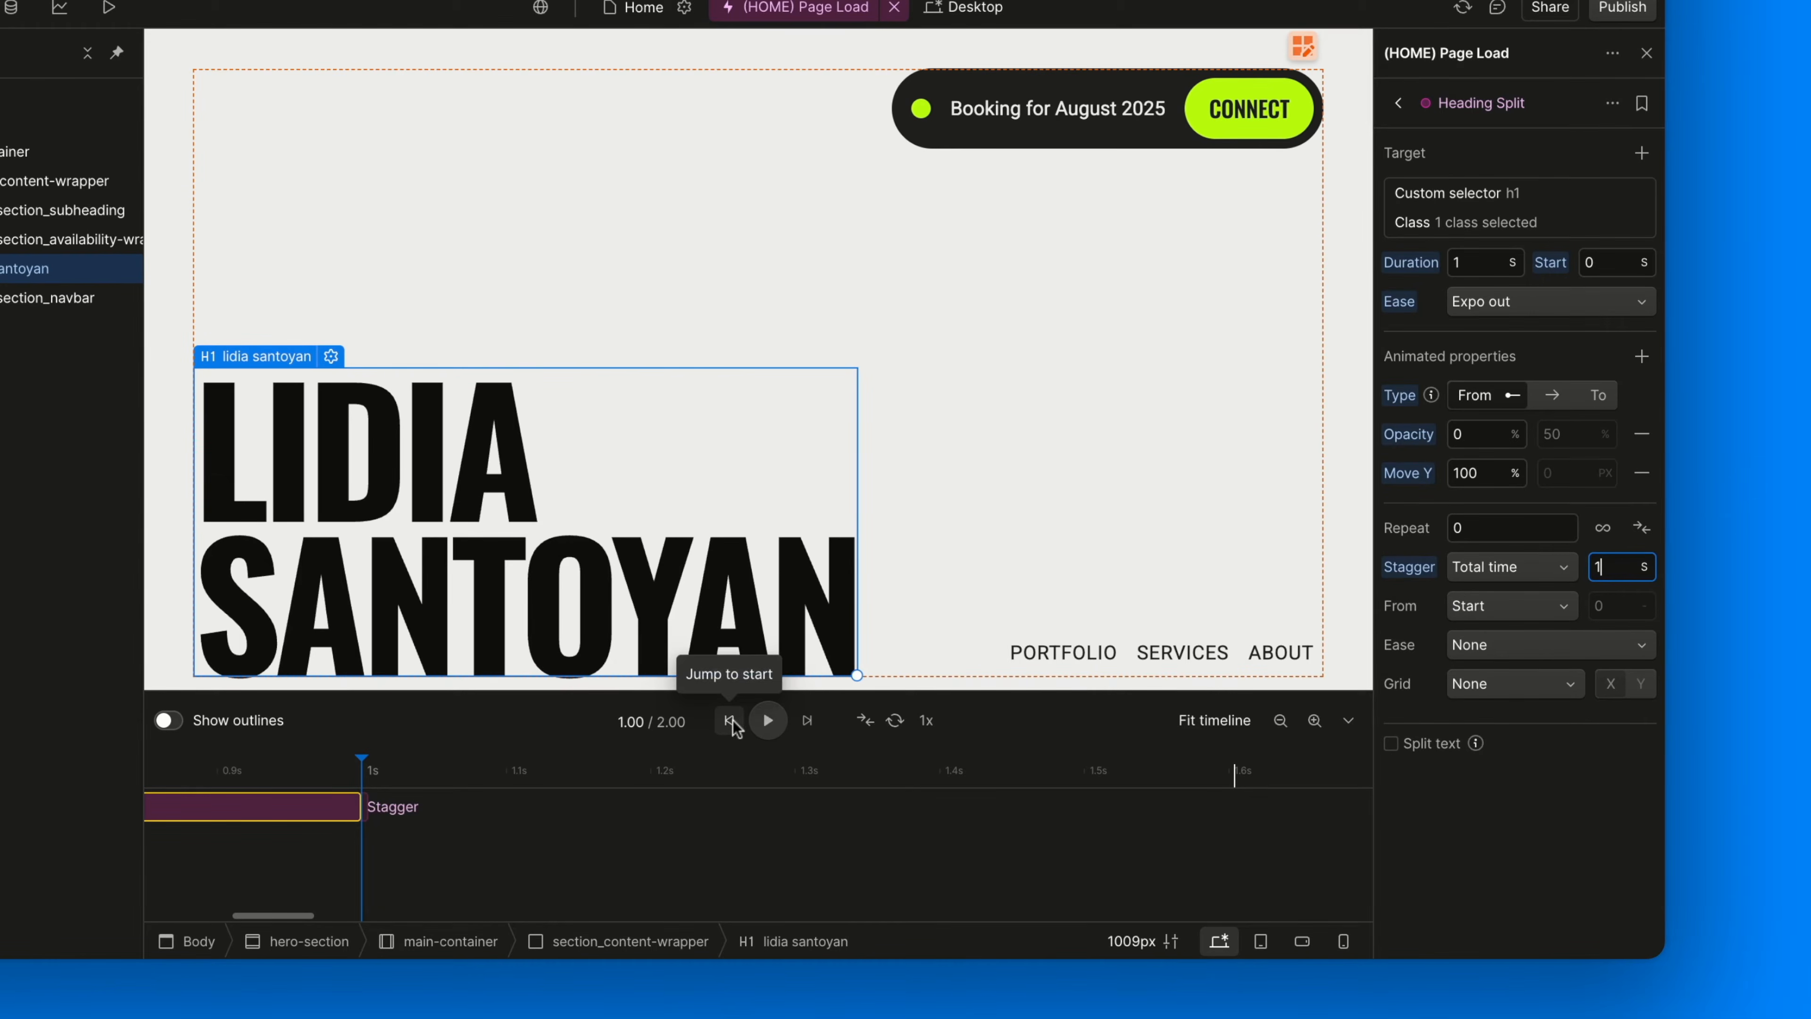
{"action": "left_click", "coordinate": [730, 721]}
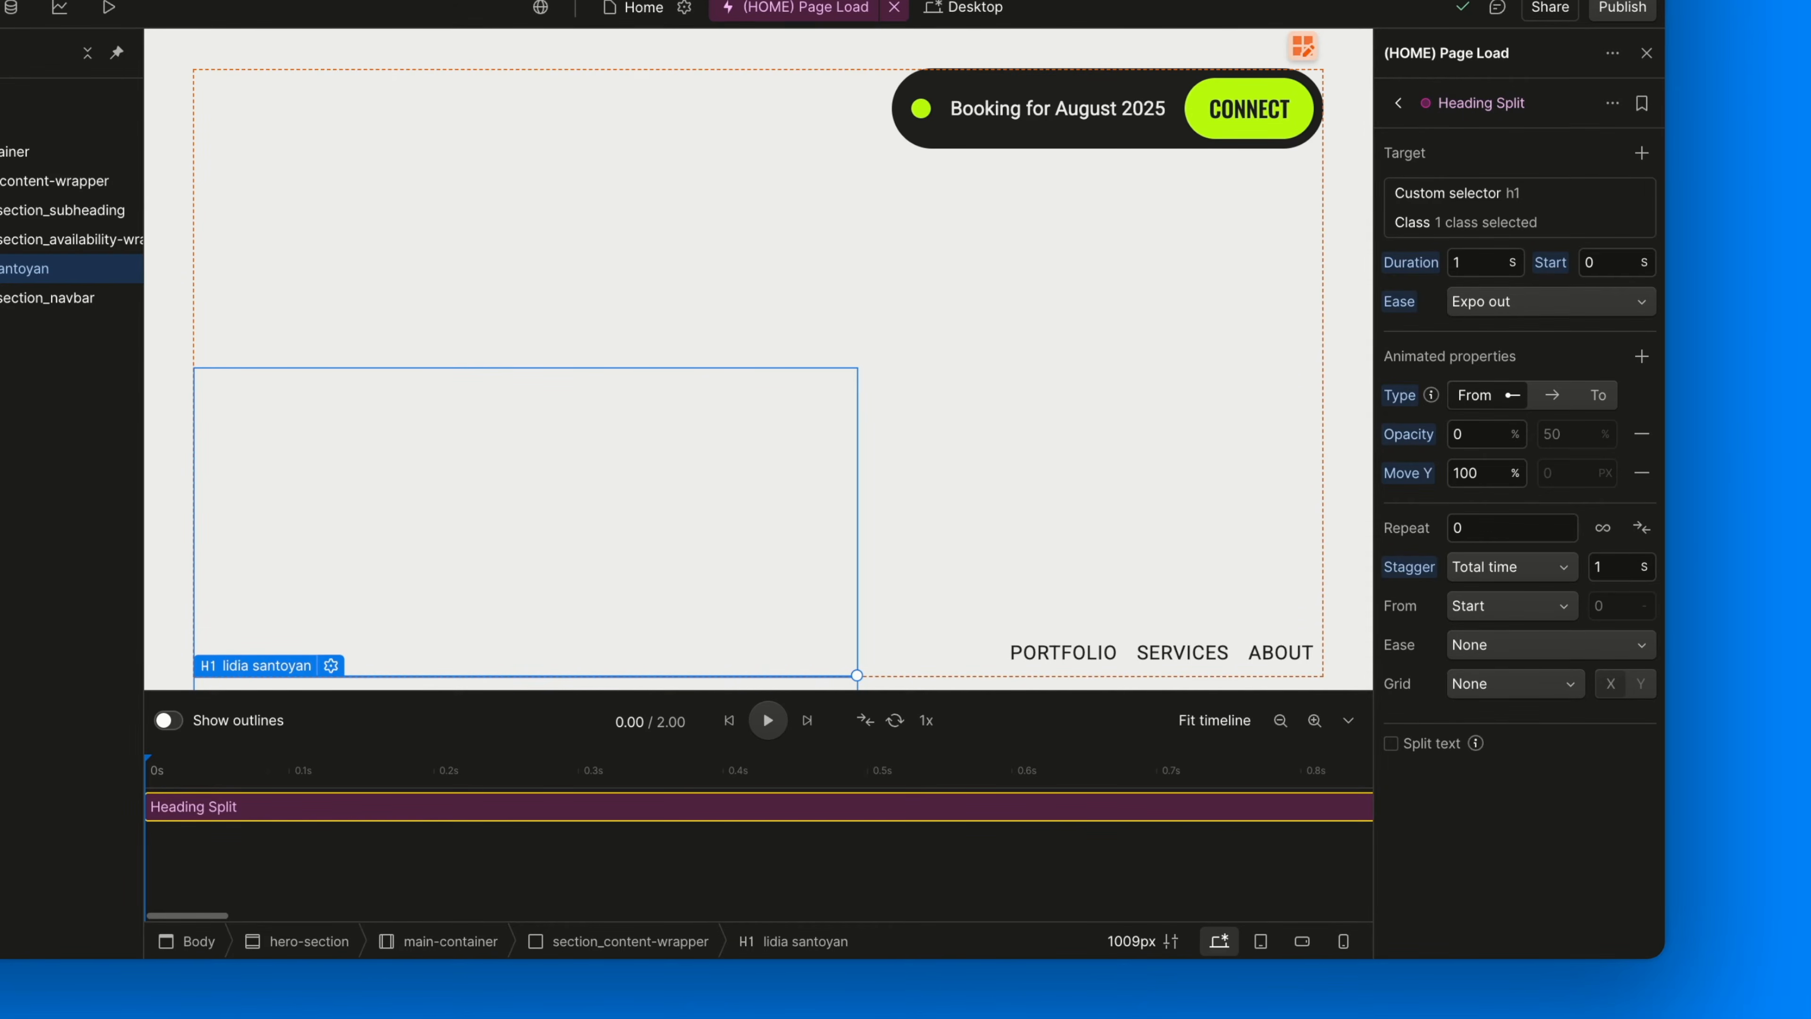
Fit the timeline to the full animation and replay it to examine the stagger between heading and subheading
{"action": "left_click", "coordinate": [1214, 720]}
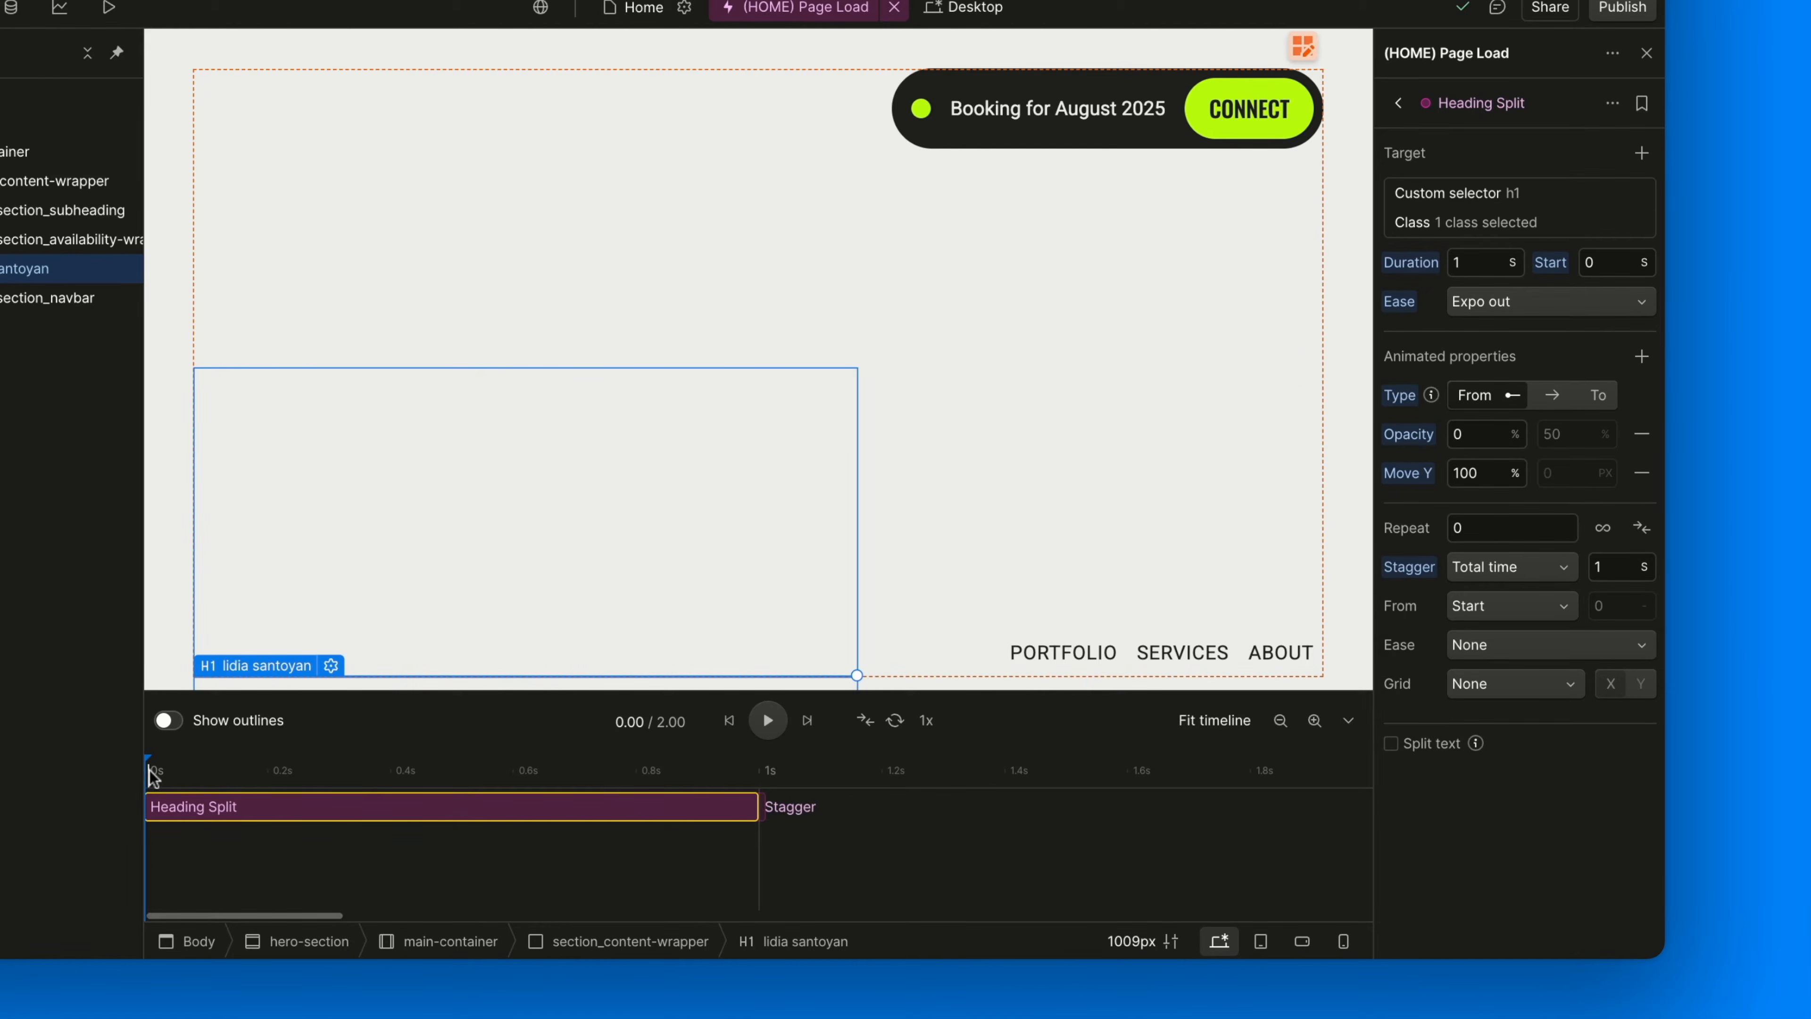
{"action": "key", "text": "space"}
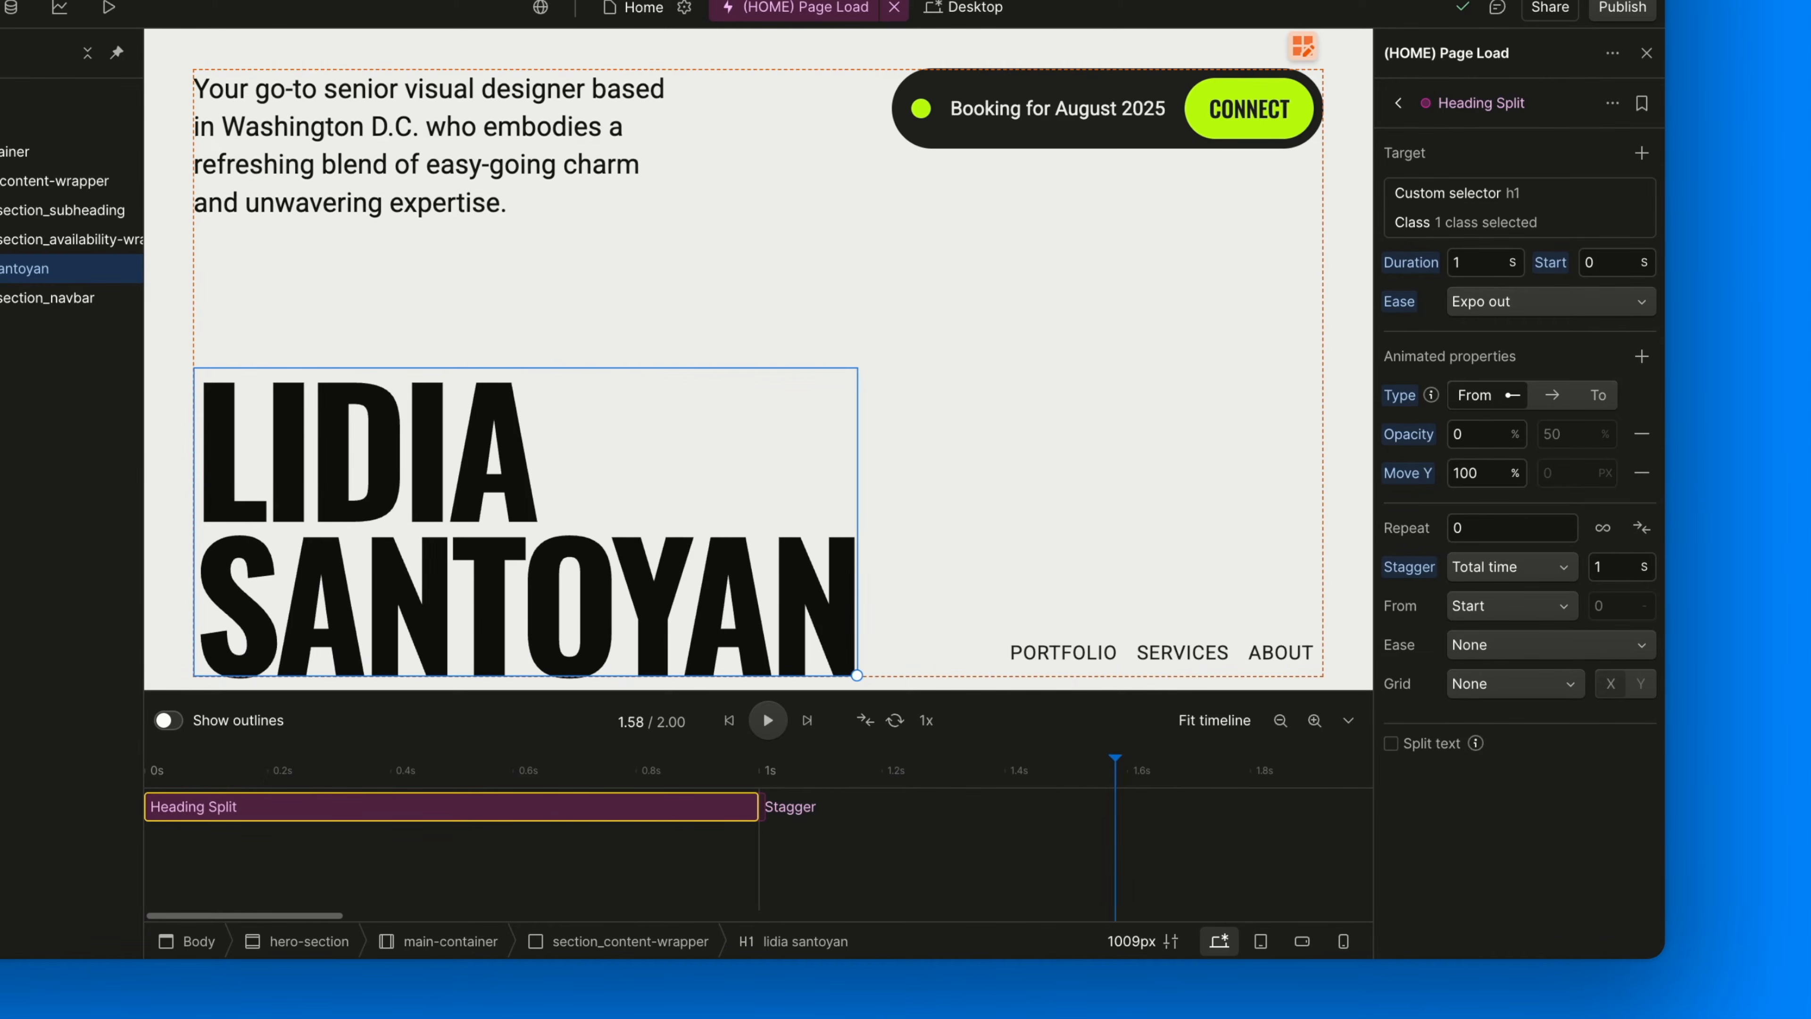
{"action": "left_click", "coordinate": [767, 721]}
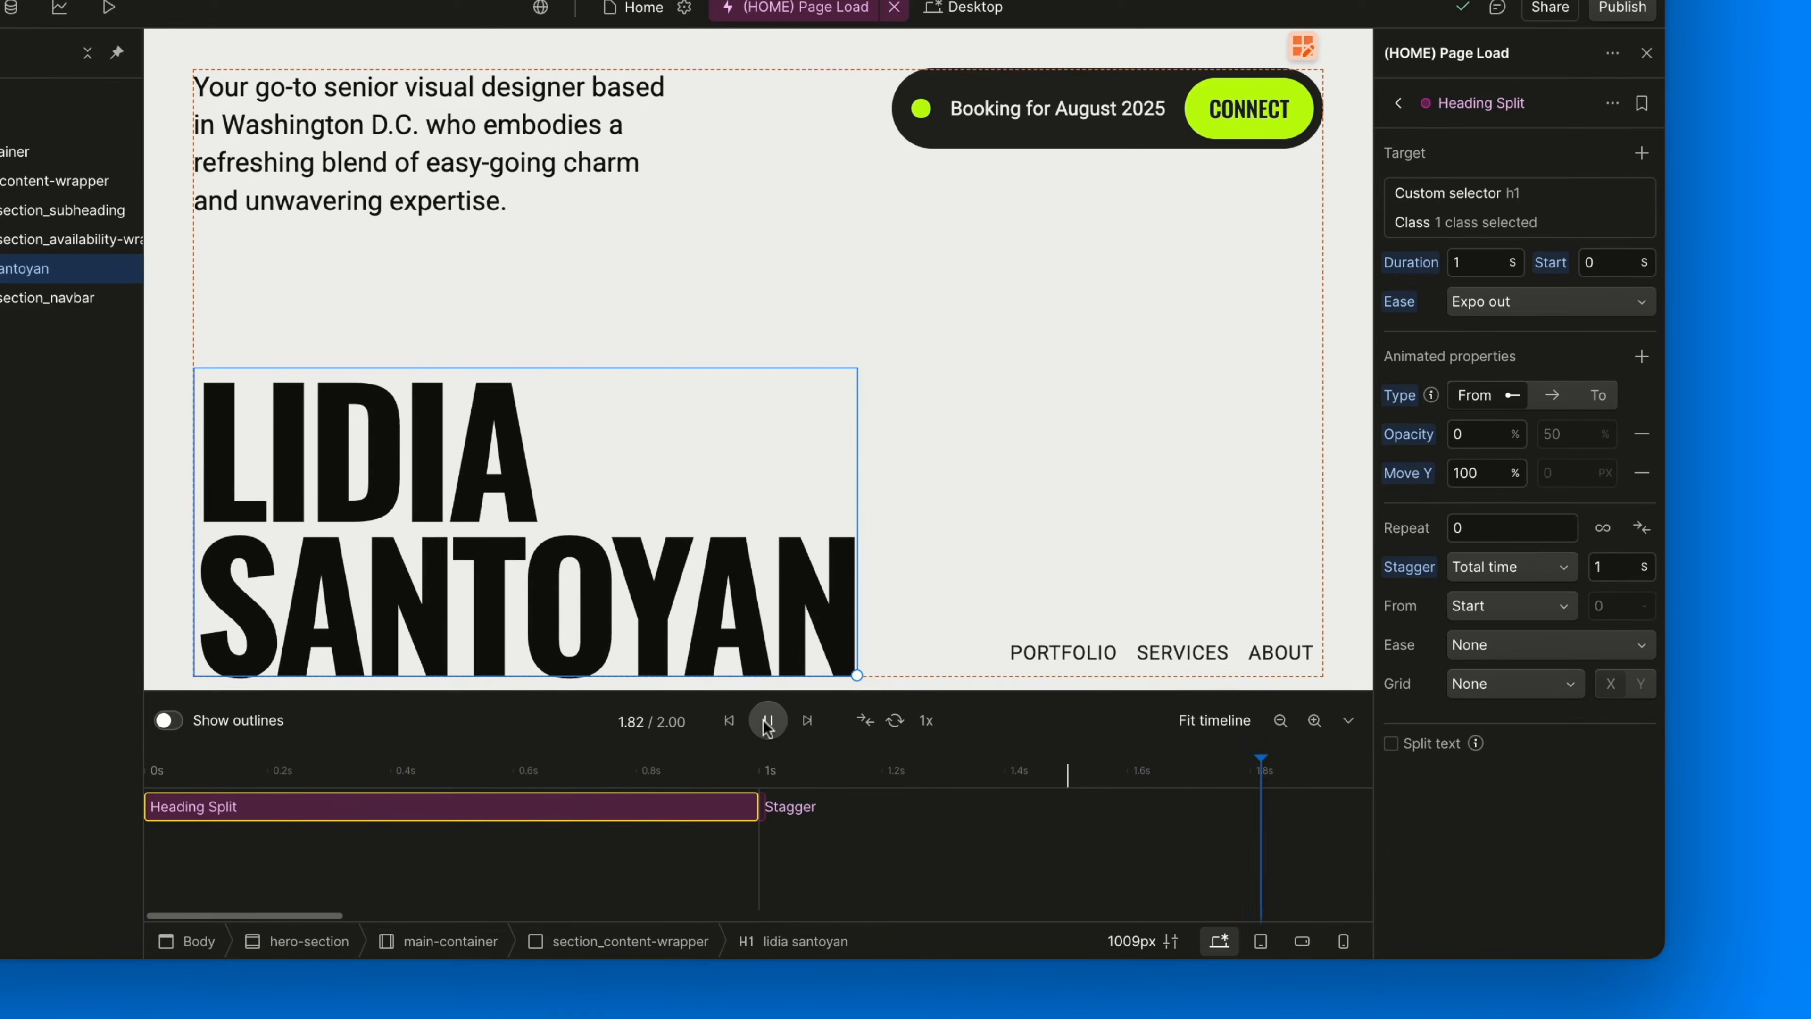
{"action": "left_click", "coordinate": [760, 722]}
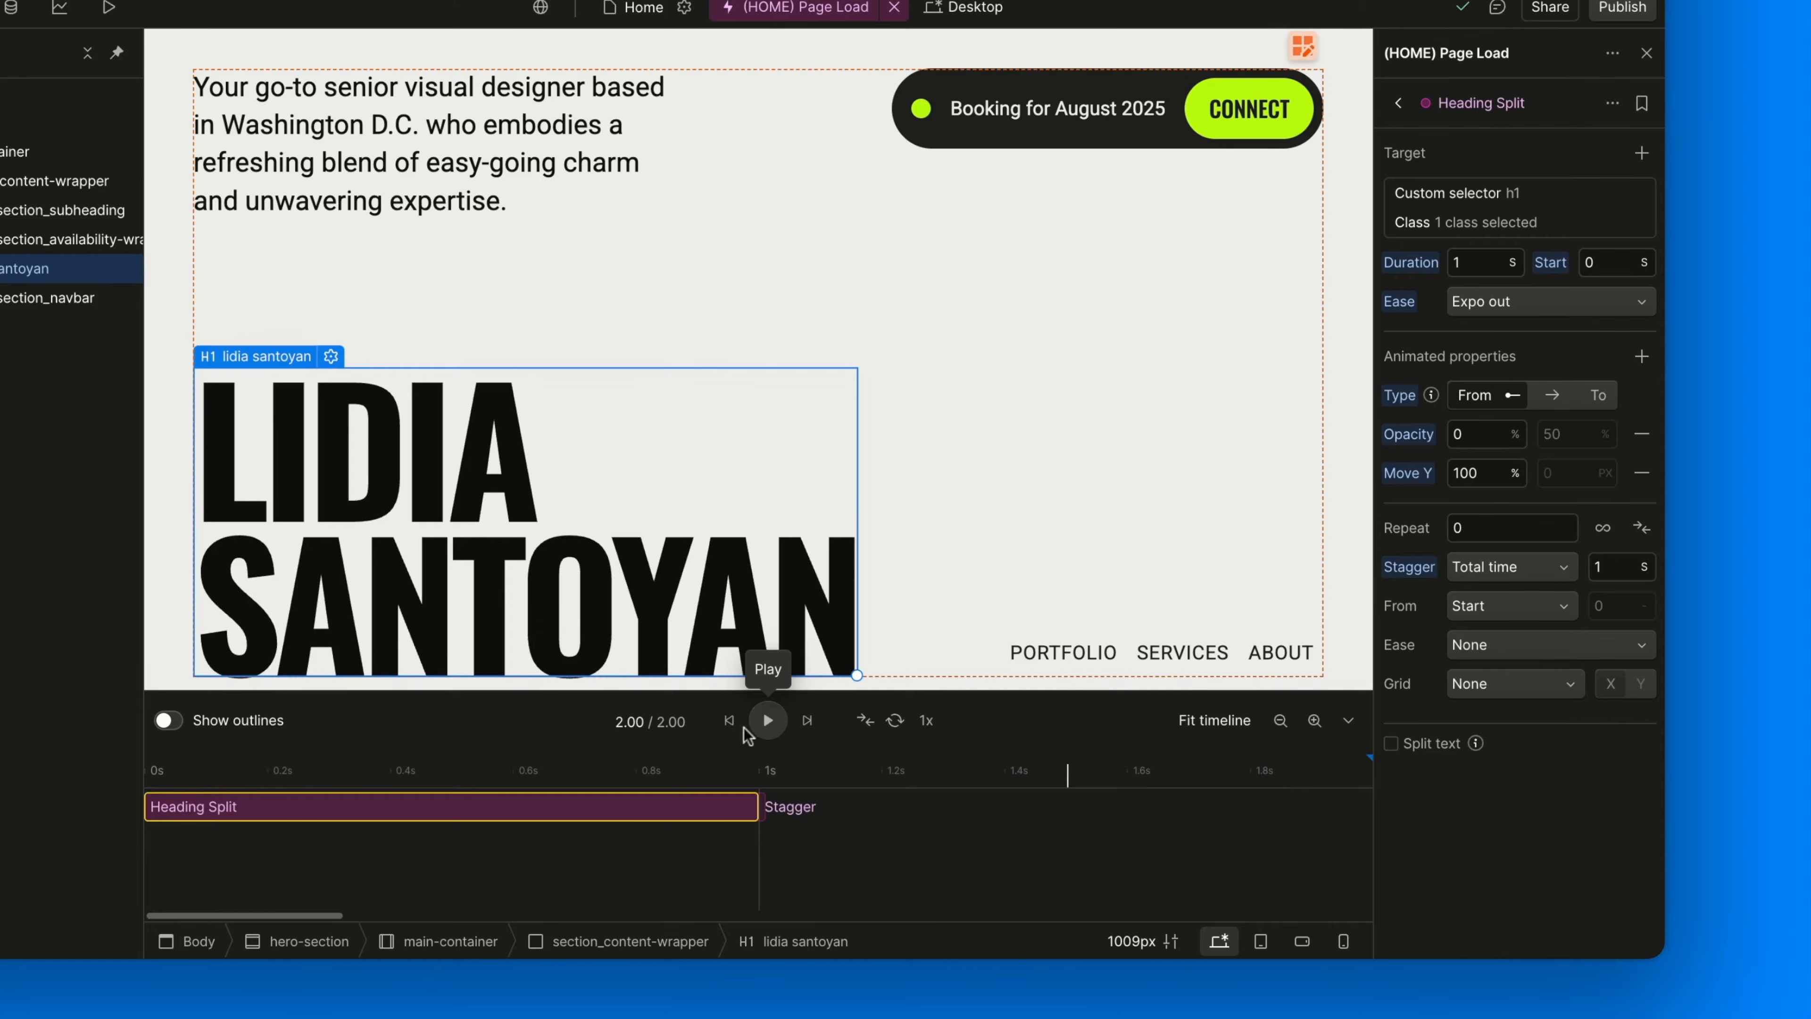
{"action": "left_click", "coordinate": [762, 722]}
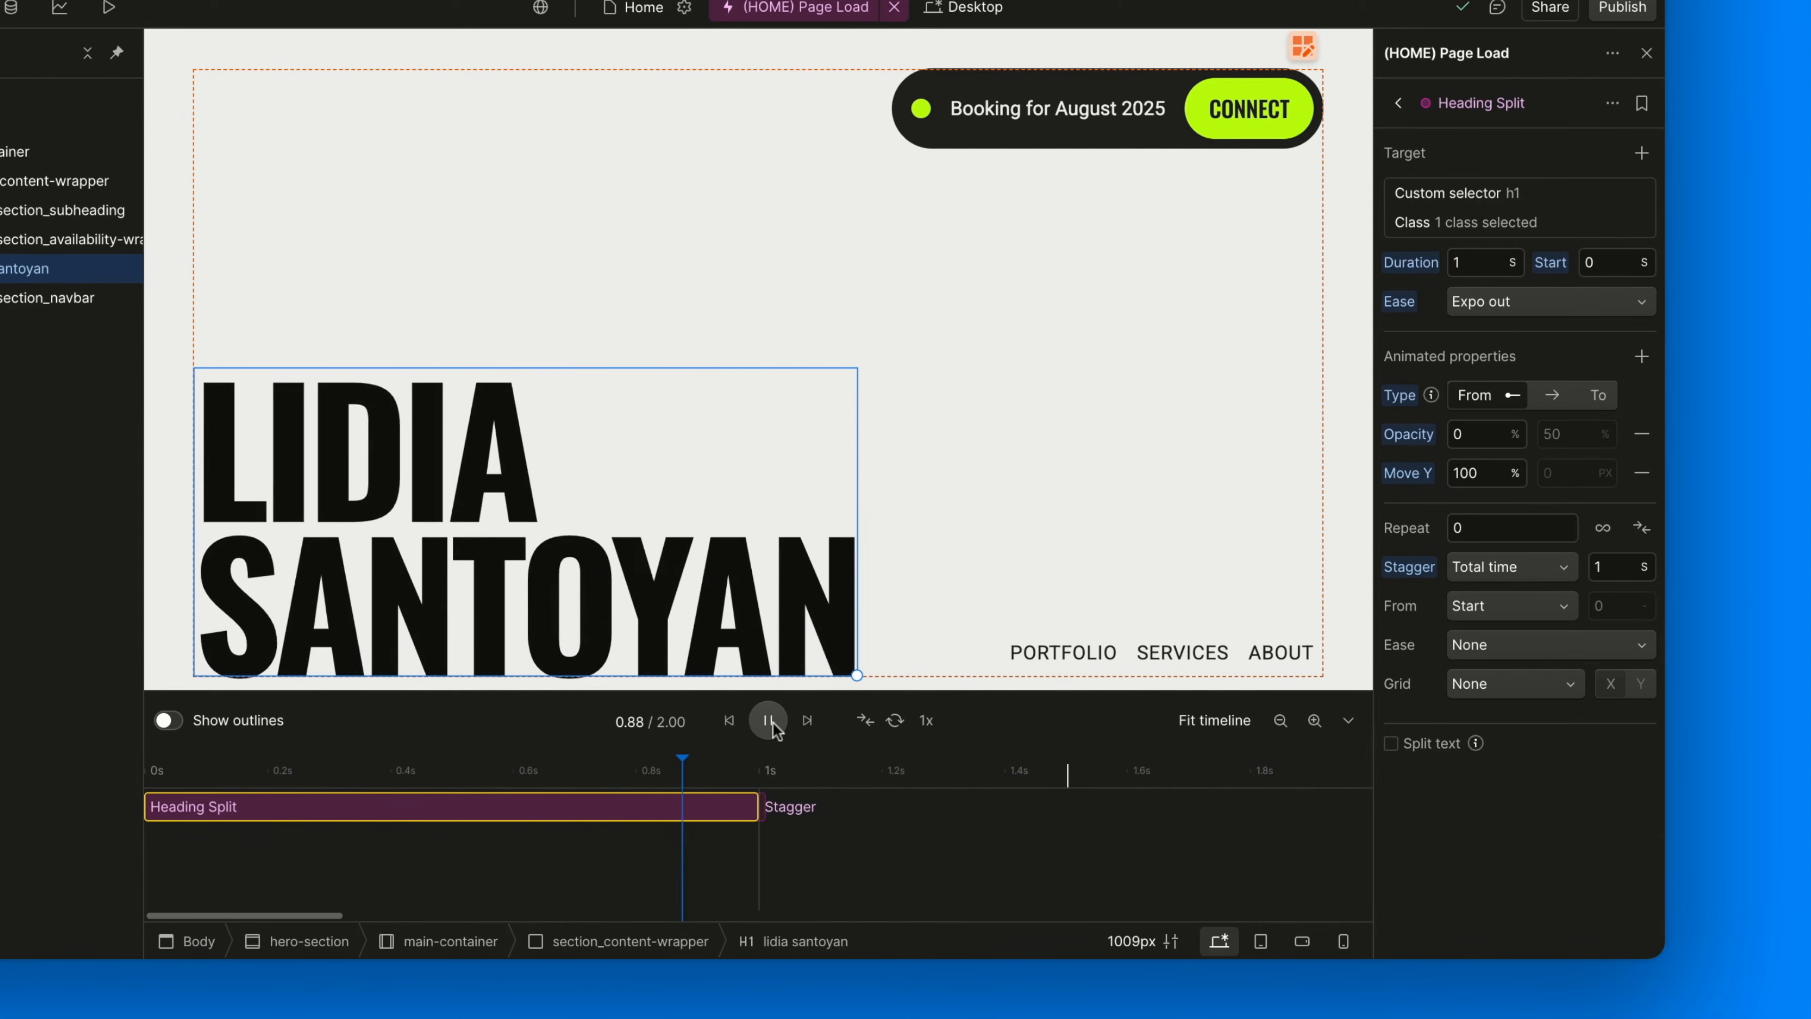
{"action": "left_click", "coordinate": [762, 723]}
{"action": "left_click", "coordinate": [760, 724]}
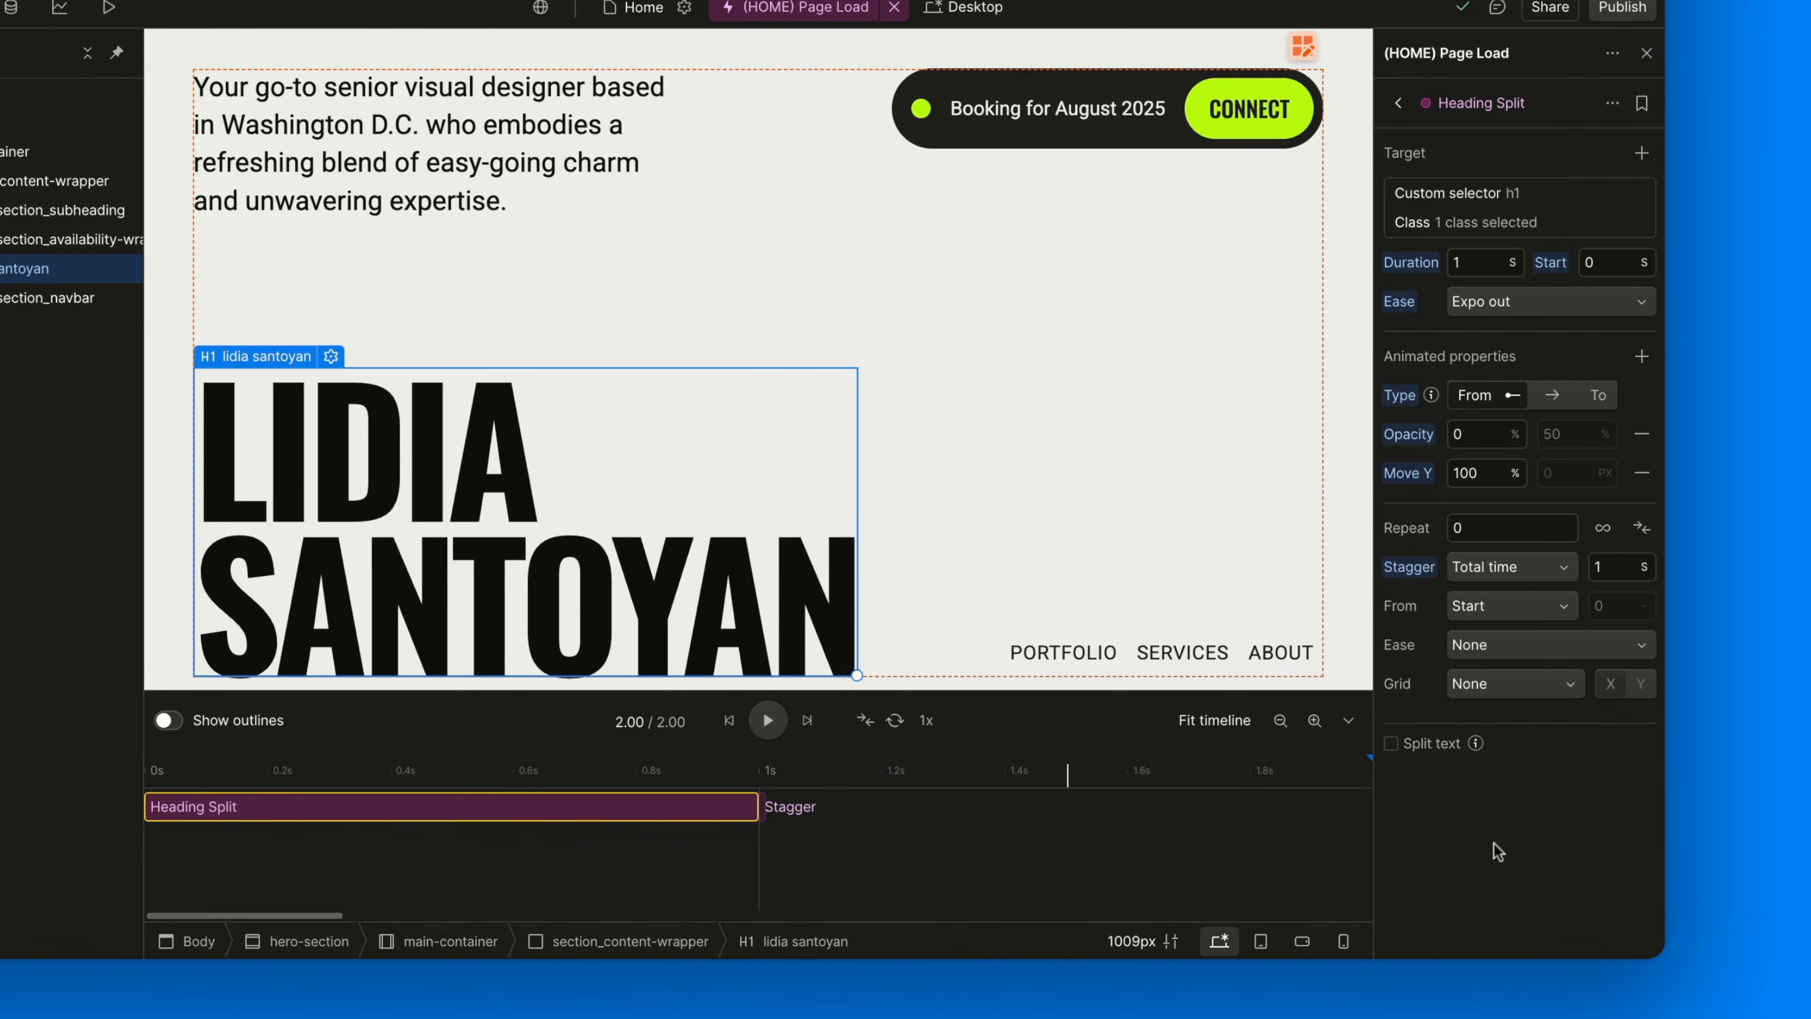
Switch the stagger to Offset time and preview the animation by scrubbing the timeline and playing it from the start
{"action": "left_click", "coordinate": [1533, 570]}
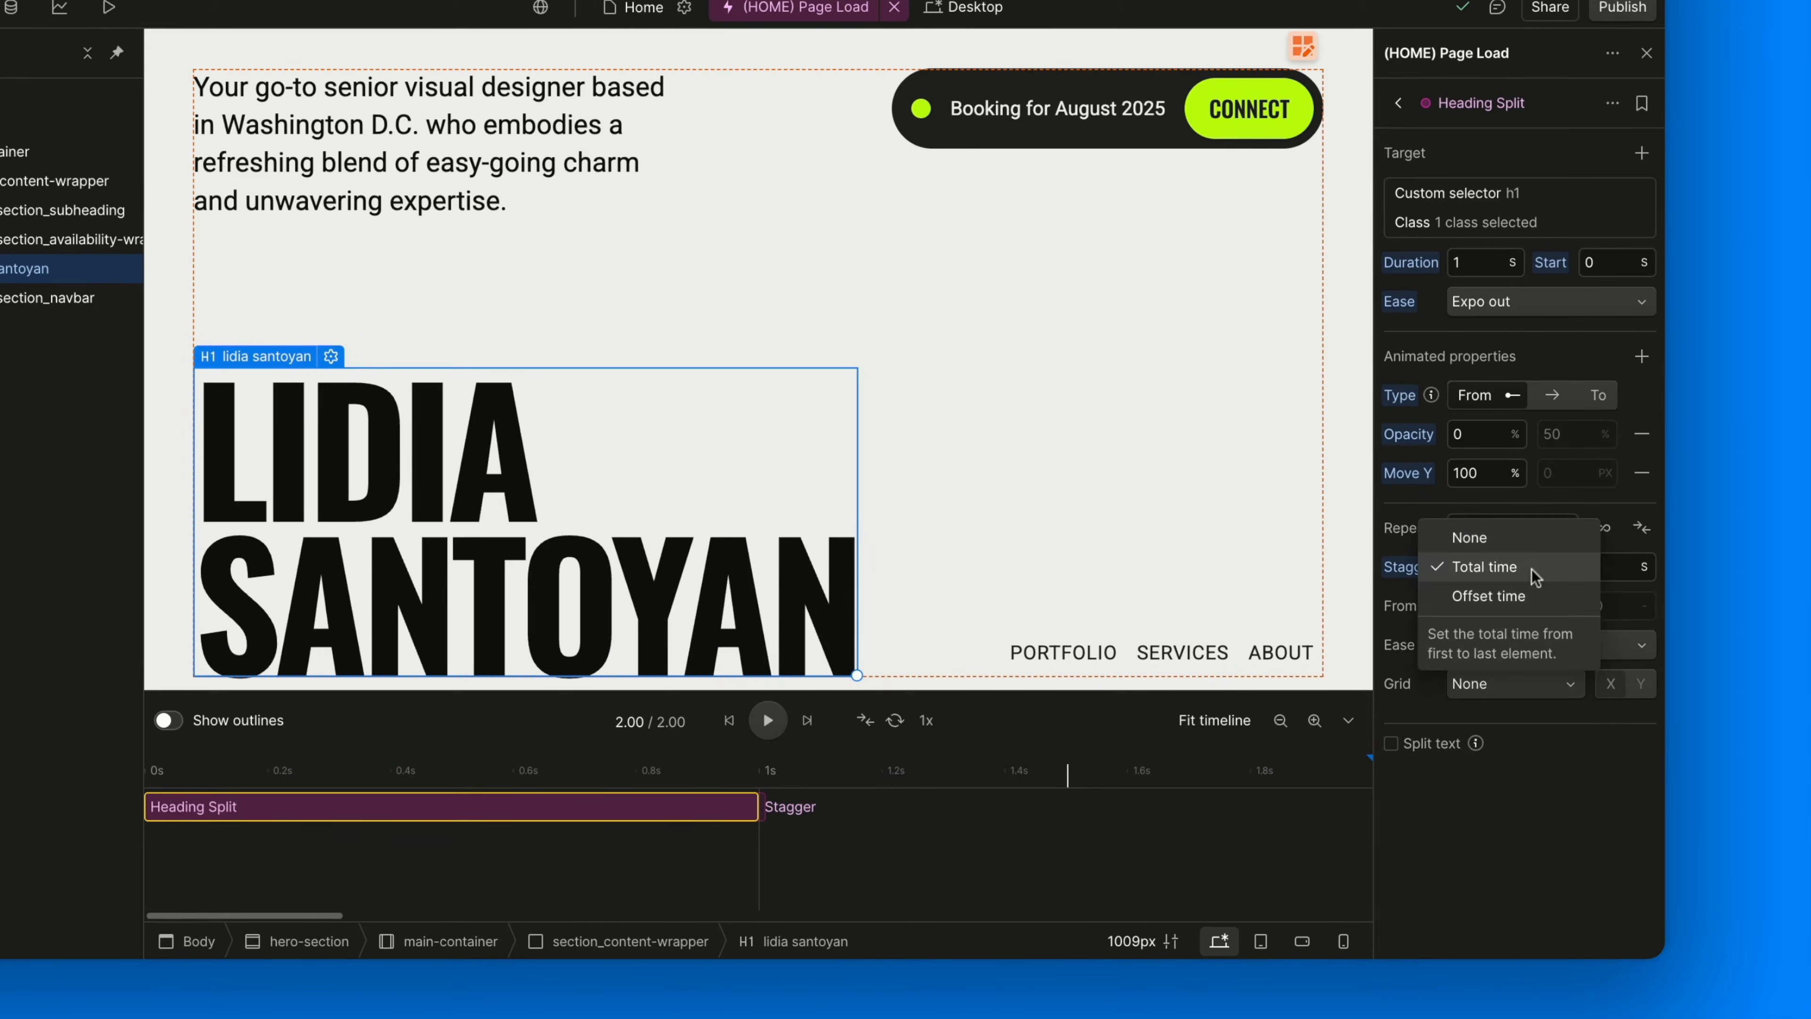
{"action": "left_click", "coordinate": [1516, 599]}
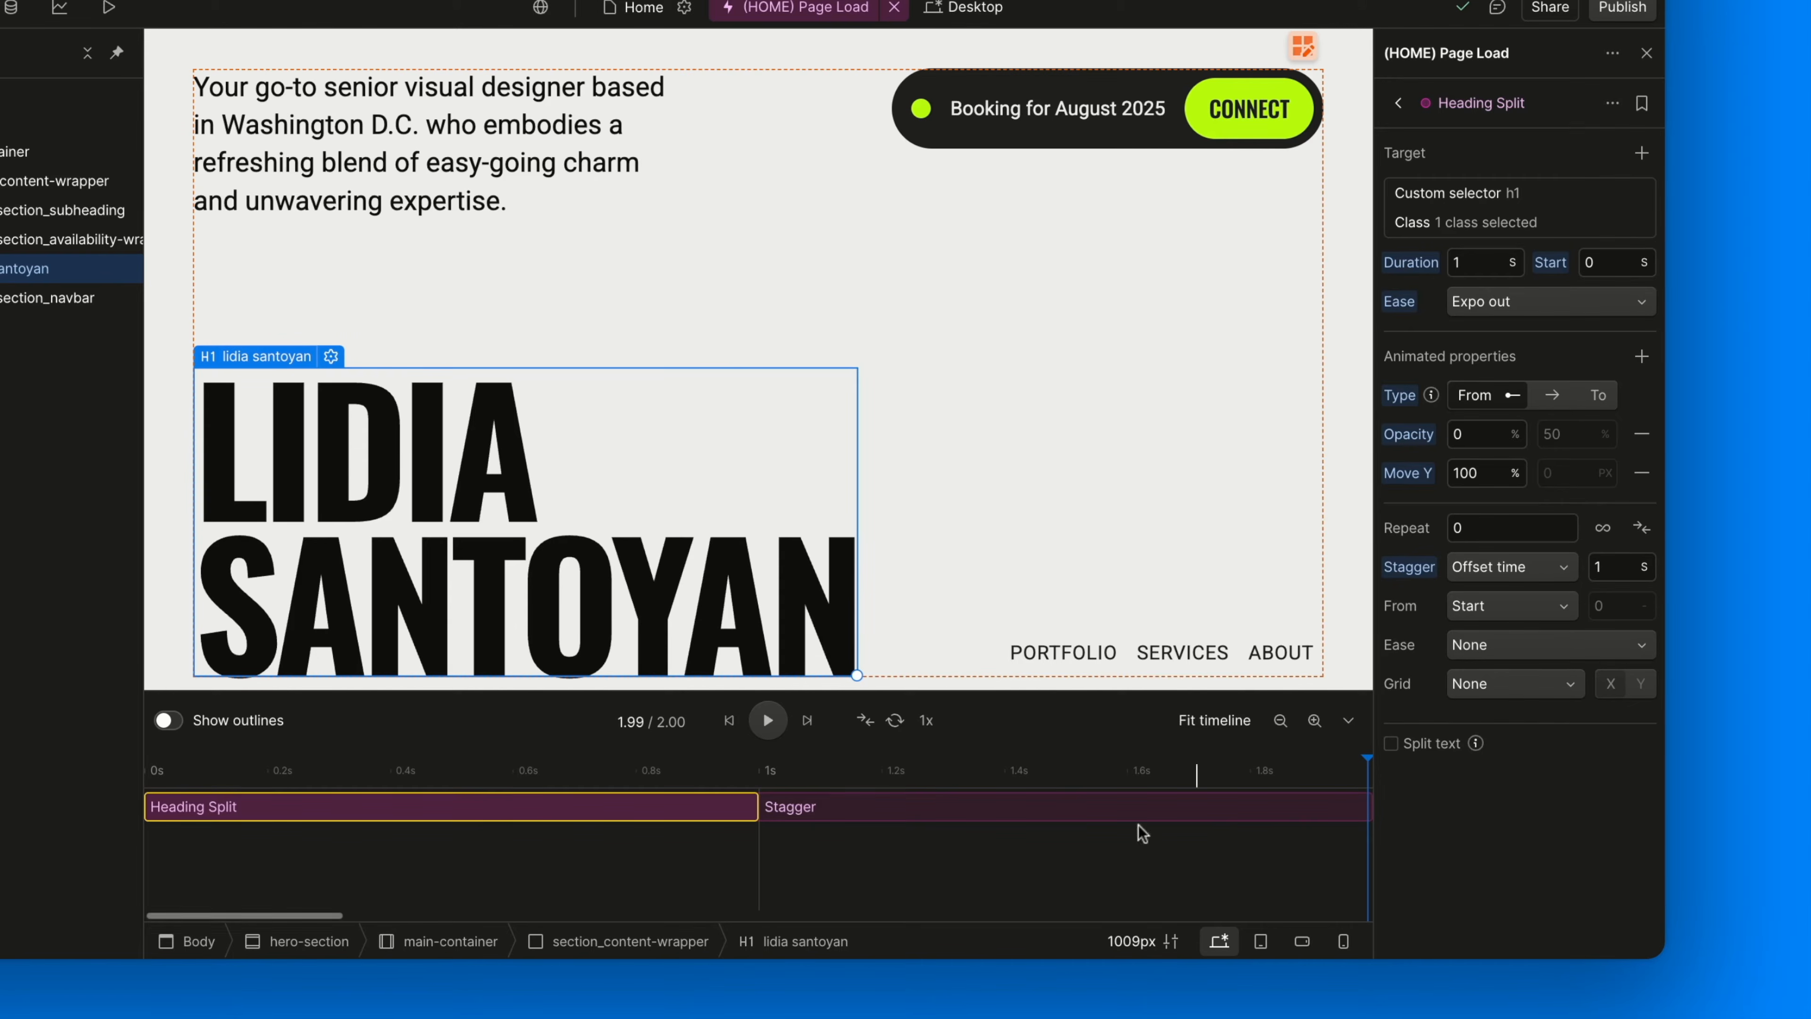
{"action": "left_click", "coordinate": [729, 719]}
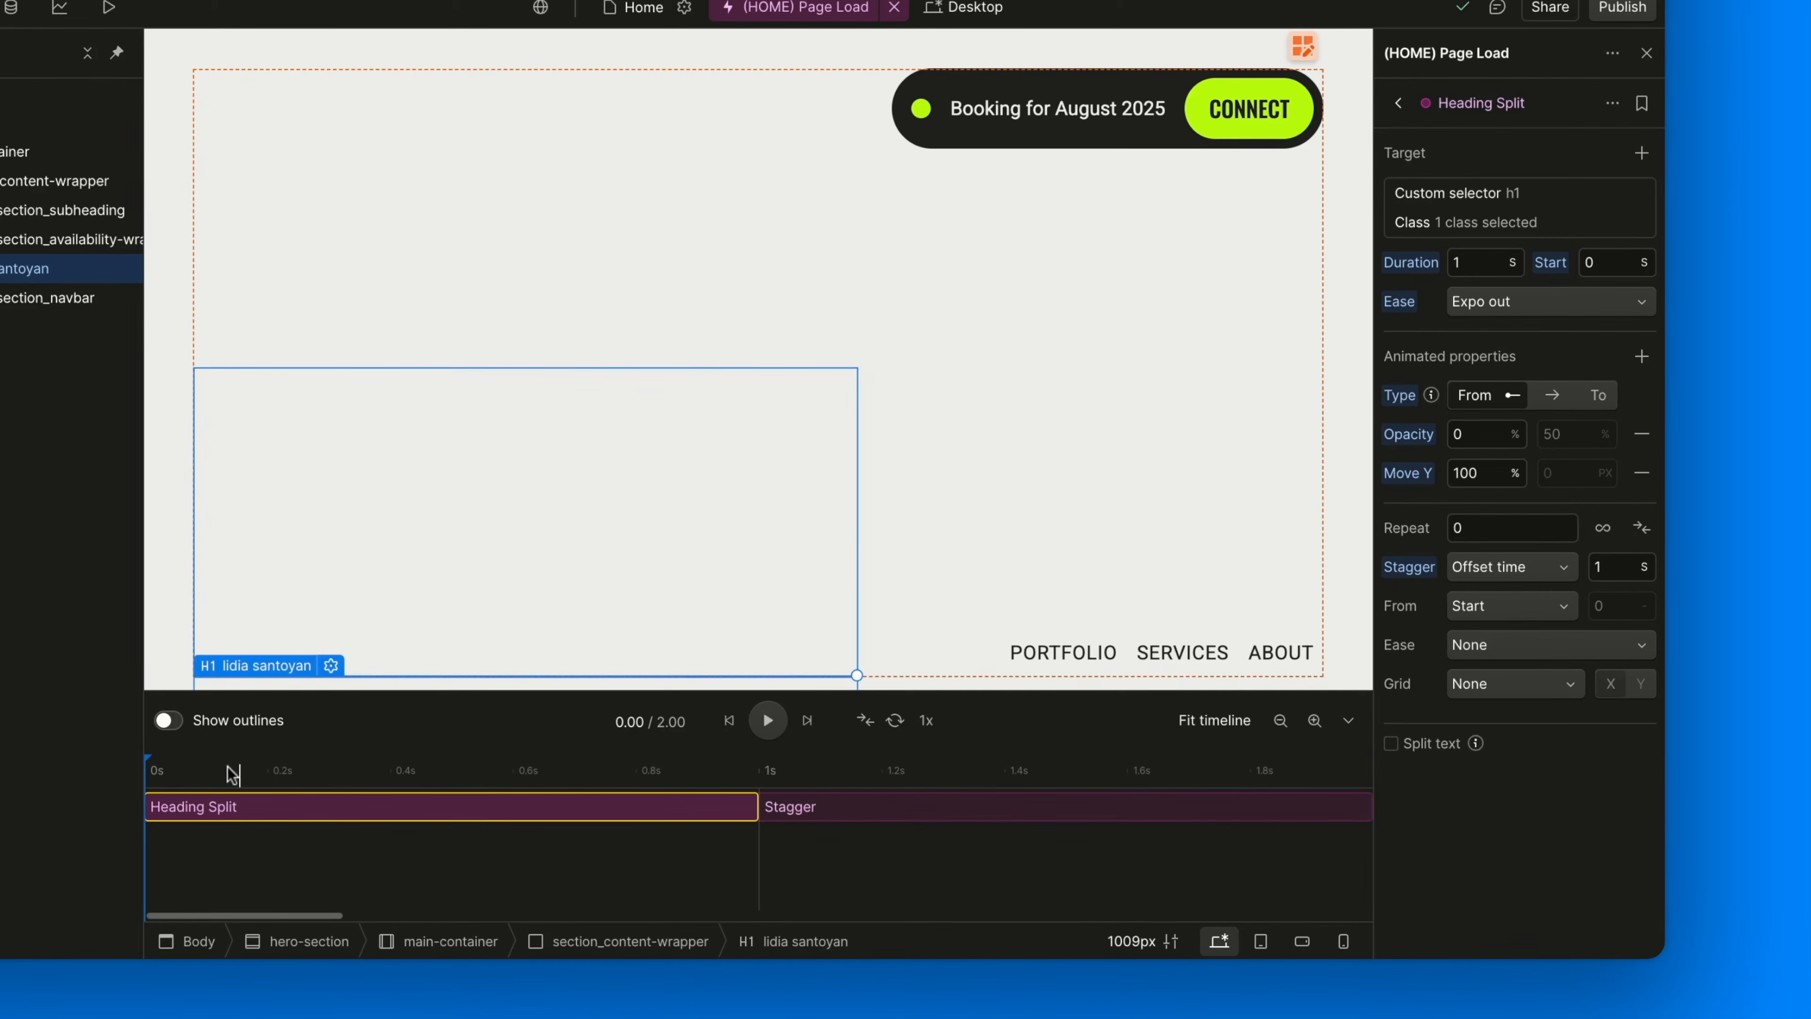
{"action": "left_click_drag", "start_coordinate": [148, 759], "coordinate": [1262, 759]}
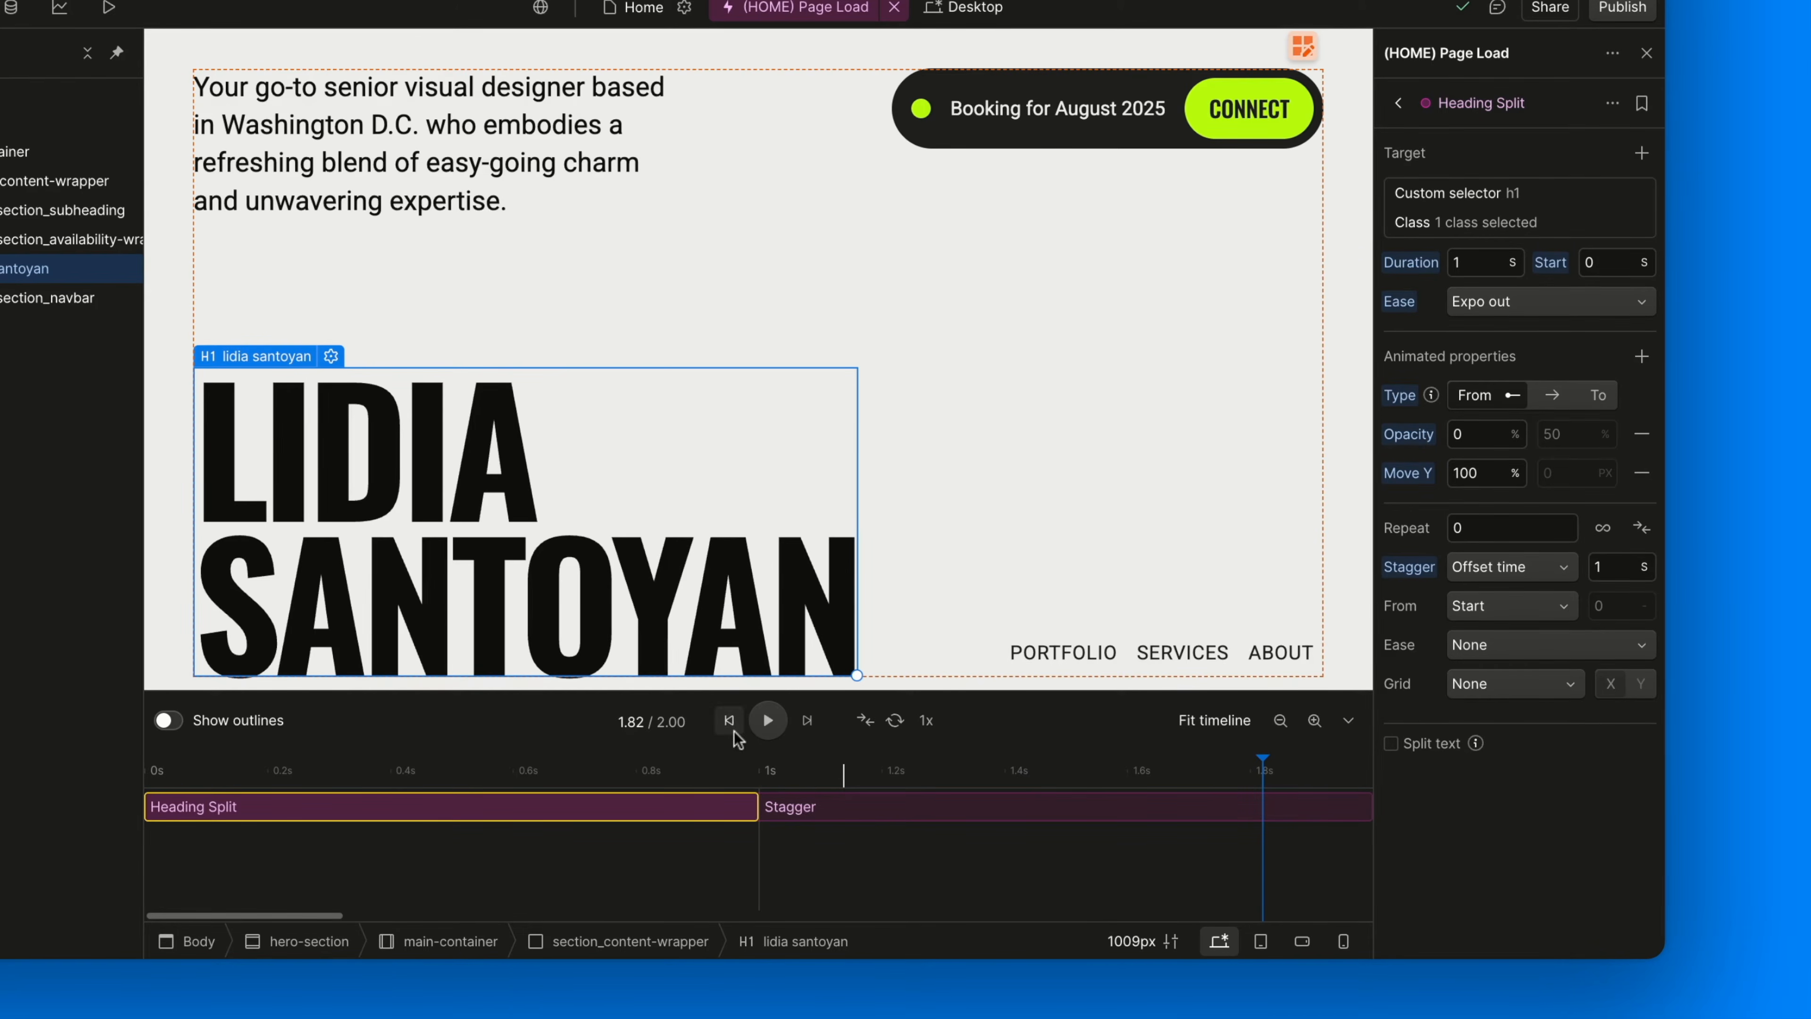
{"action": "left_click", "coordinate": [730, 723]}
{"action": "left_click", "coordinate": [769, 721]}
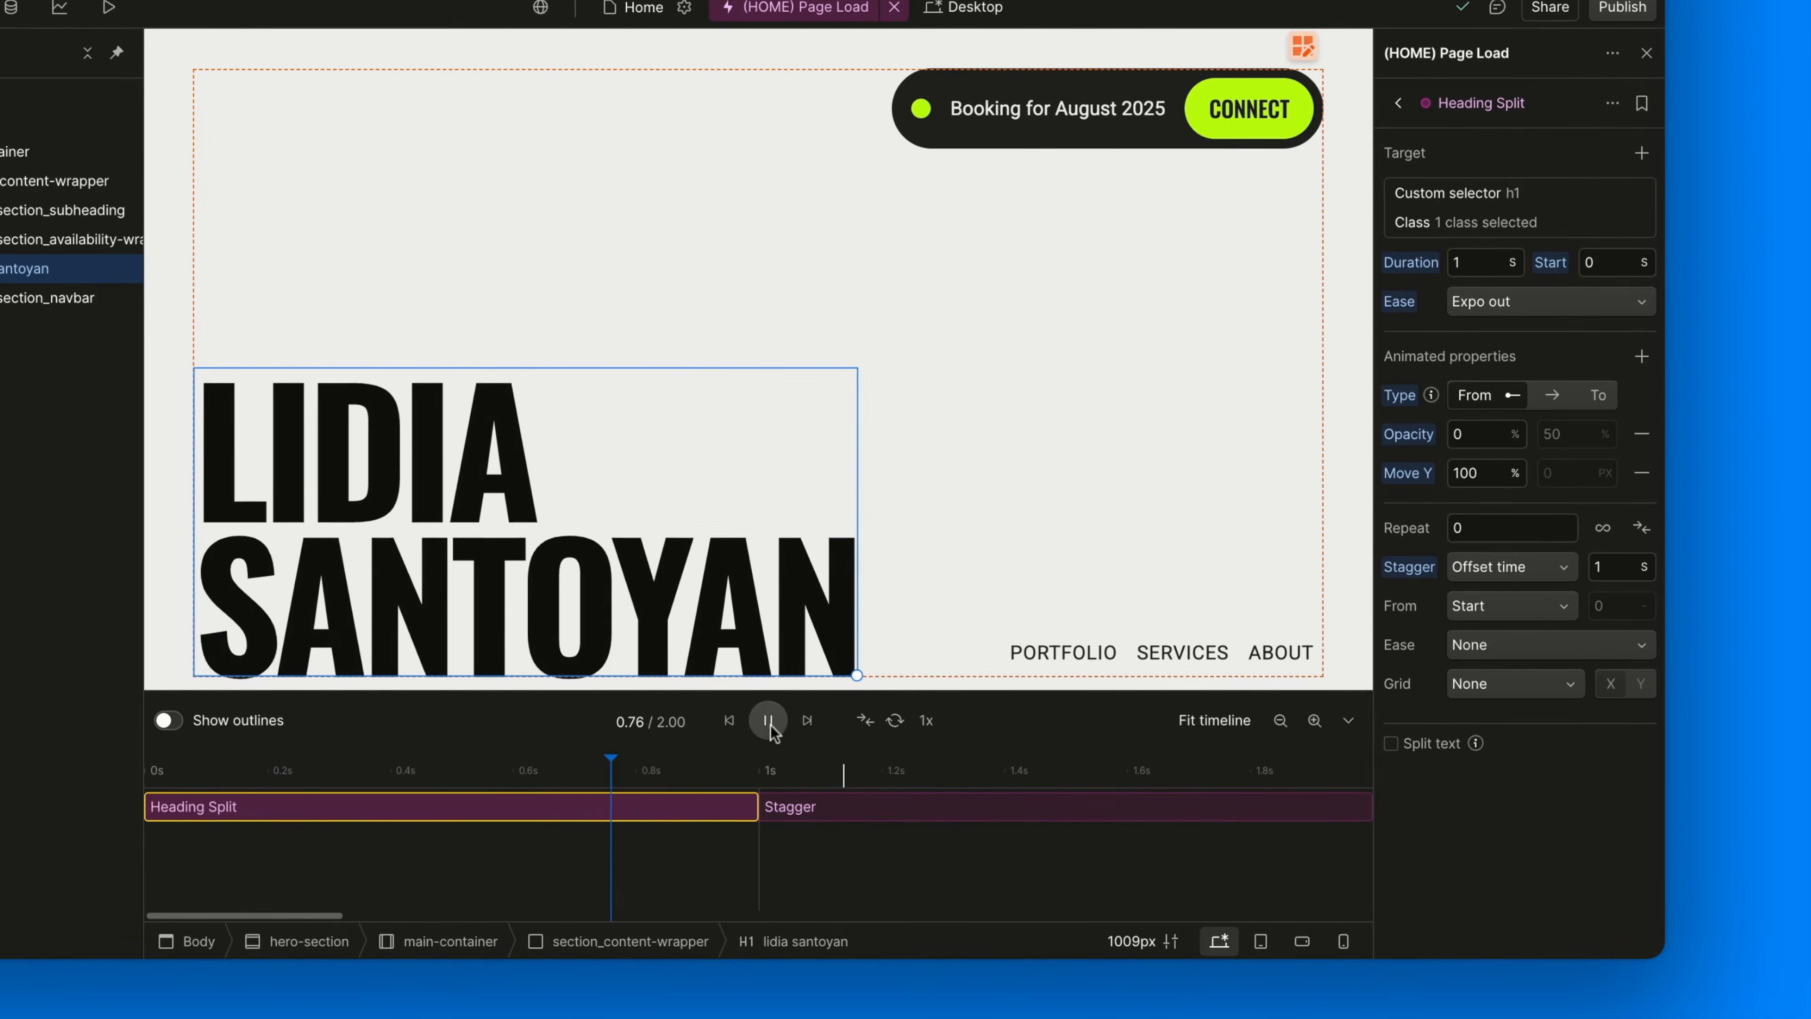
Set the stagger time to 0.5 s and play the animation from the start
{"action": "left_click", "coordinate": [1626, 559]}
{"action": "type", "text": ".5"}
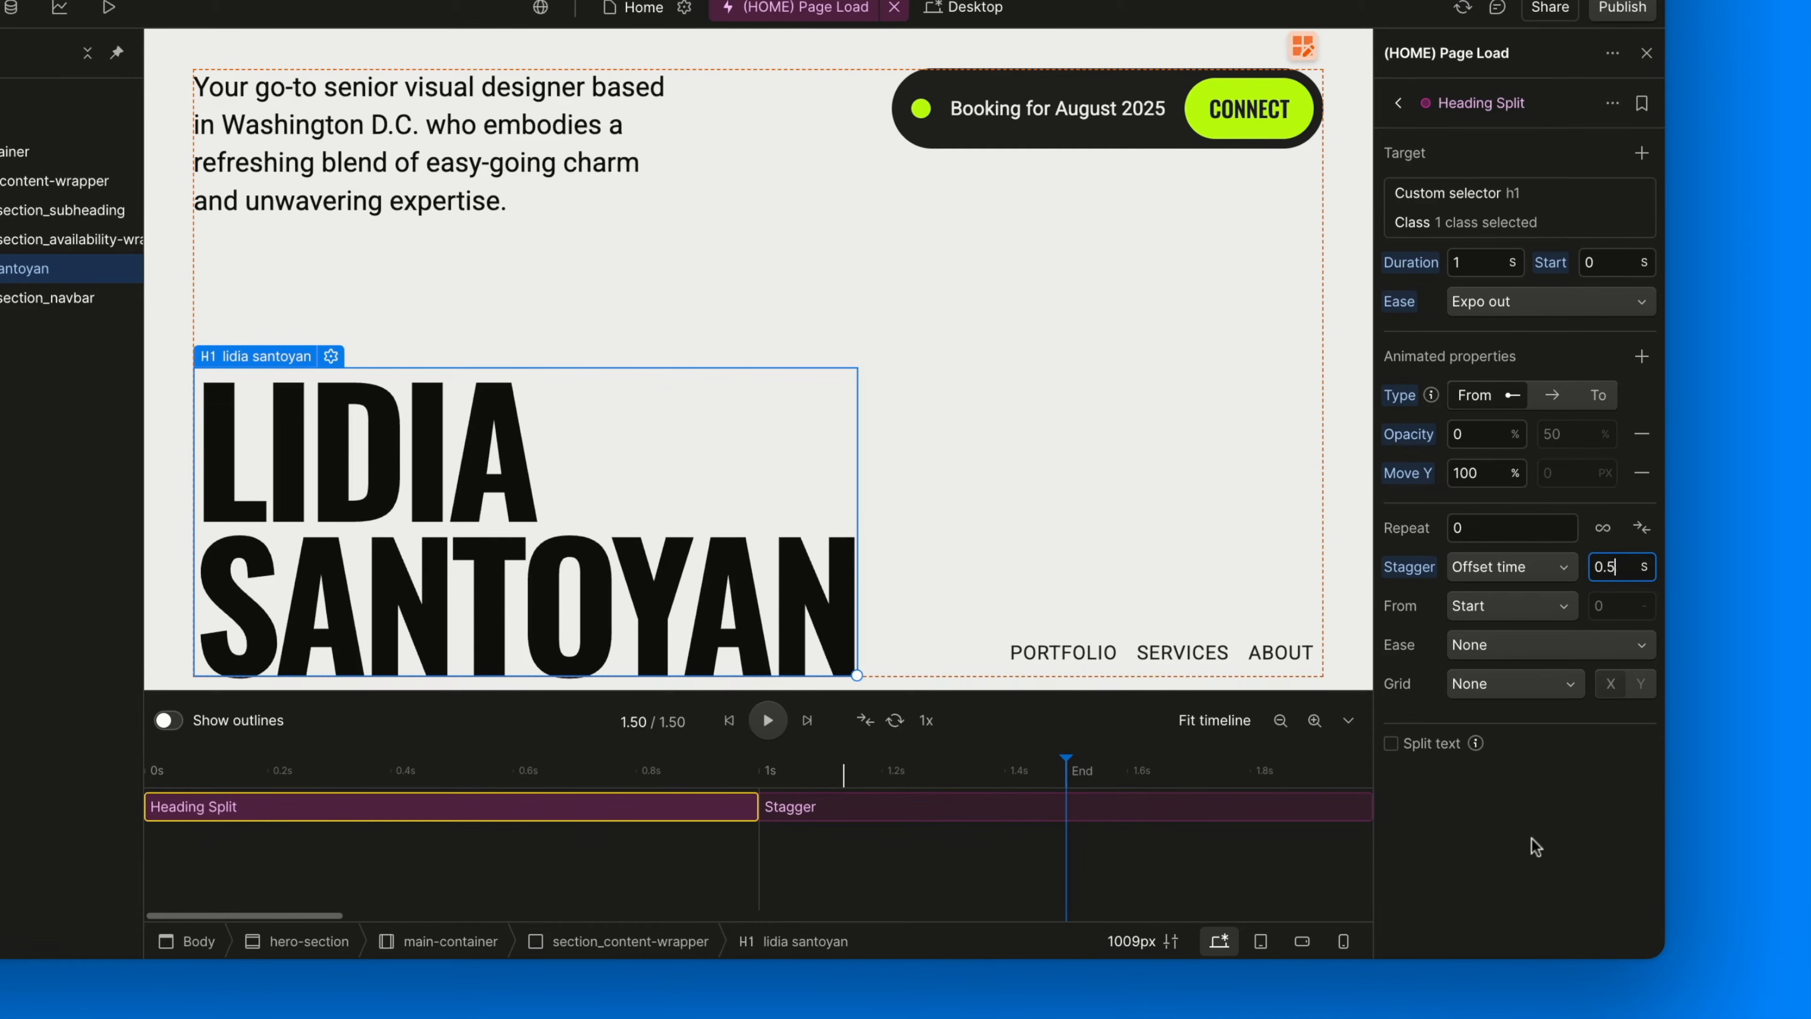
{"action": "left_click", "coordinate": [725, 721]}
{"action": "left_click", "coordinate": [768, 721]}
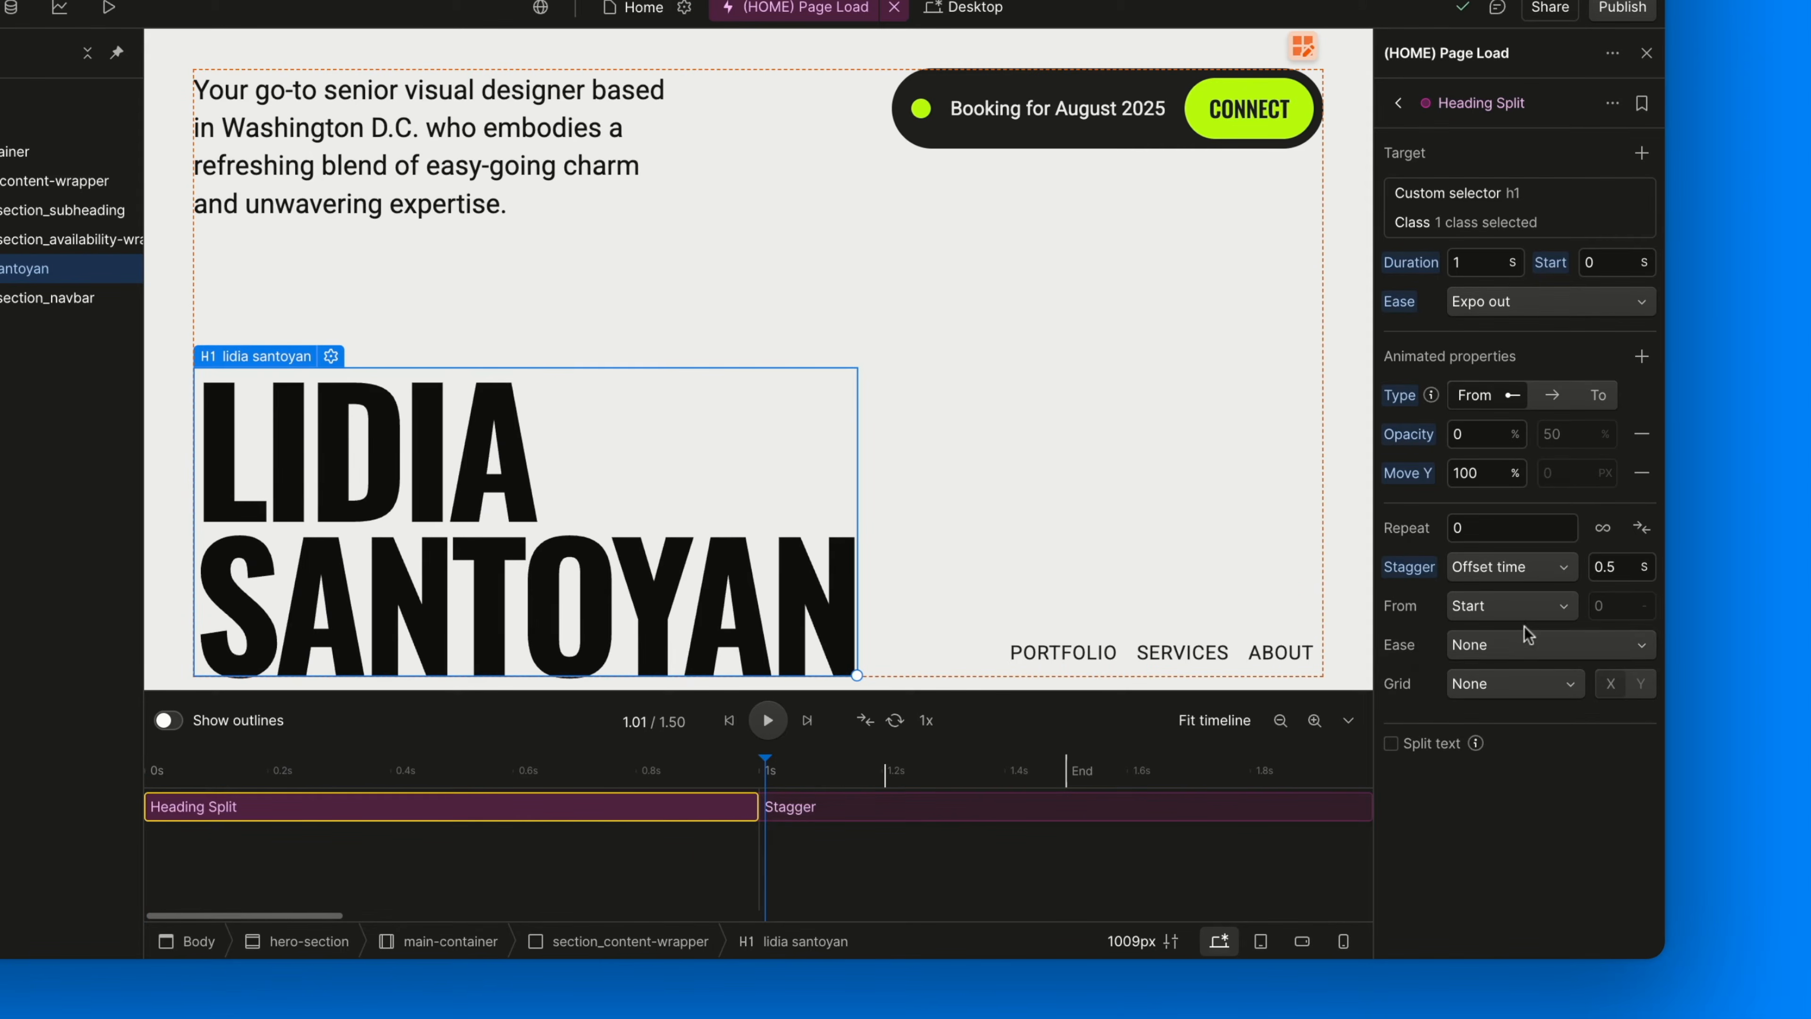
Set the stagger mode to Total time and return the playhead to the start of the timeline
{"action": "left_click", "coordinate": [1511, 567]}
{"action": "left_click", "coordinate": [1526, 543]}
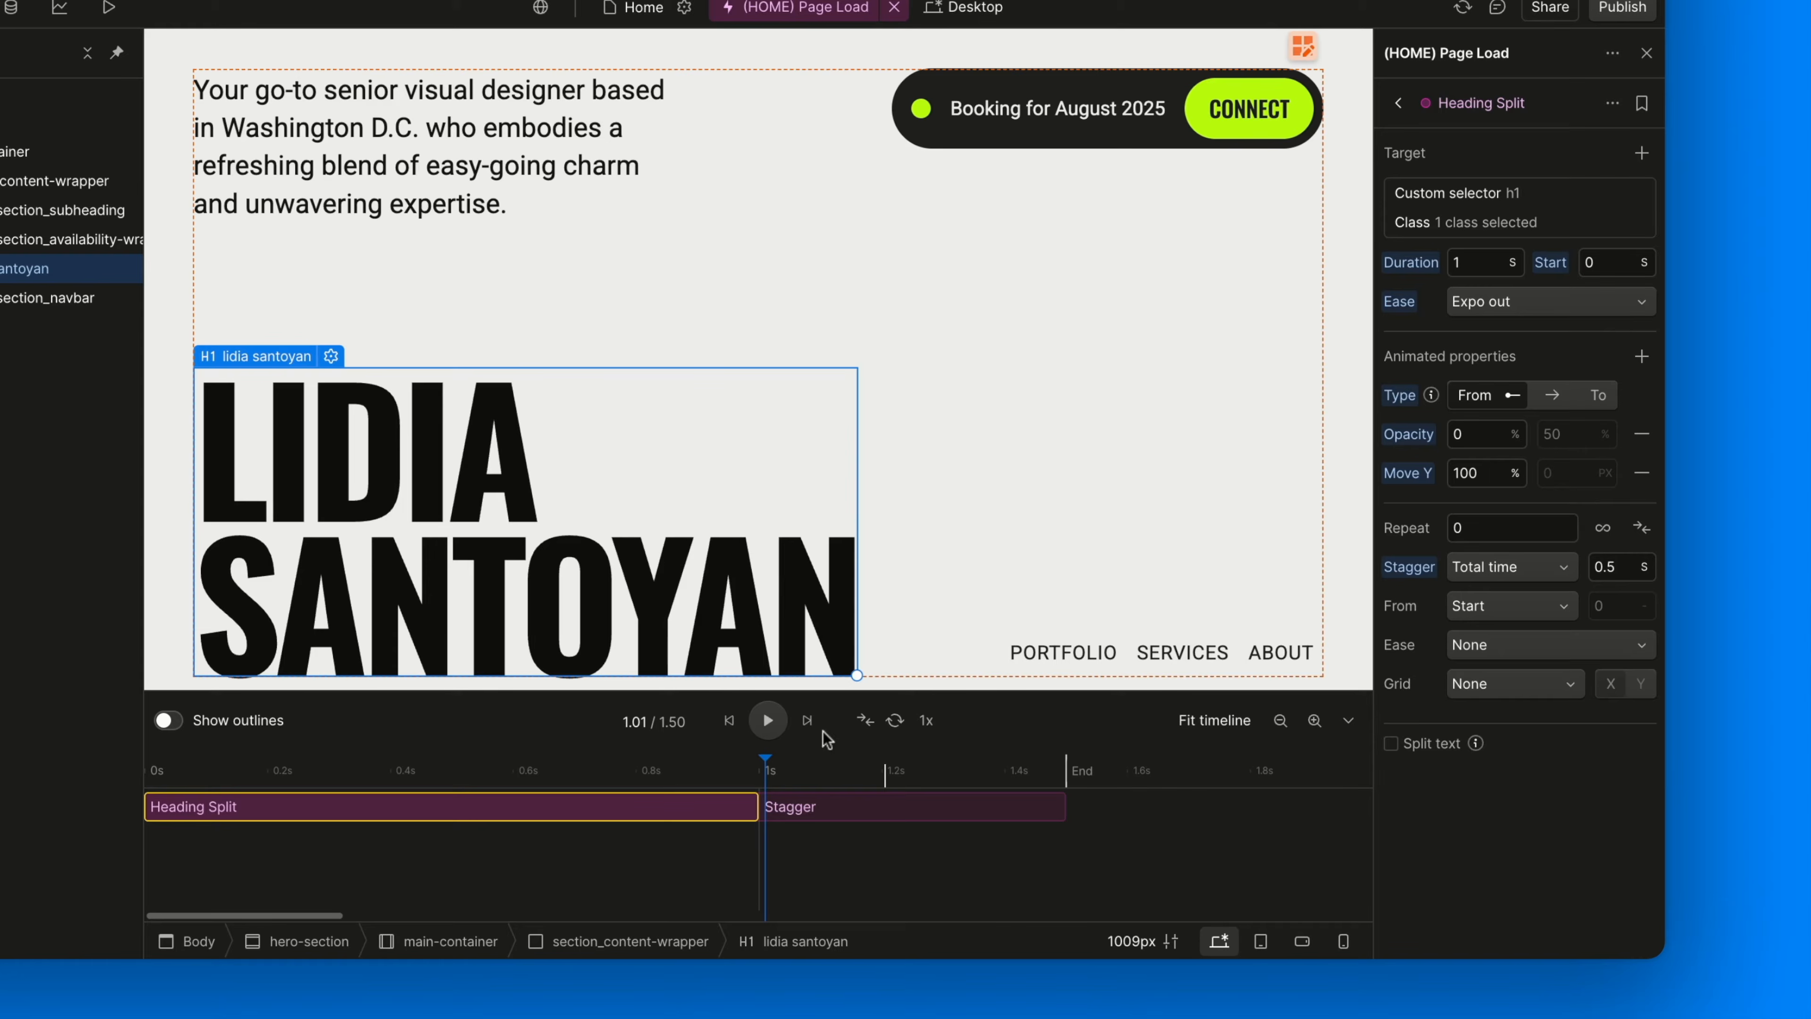
{"action": "left_click", "coordinate": [730, 721]}
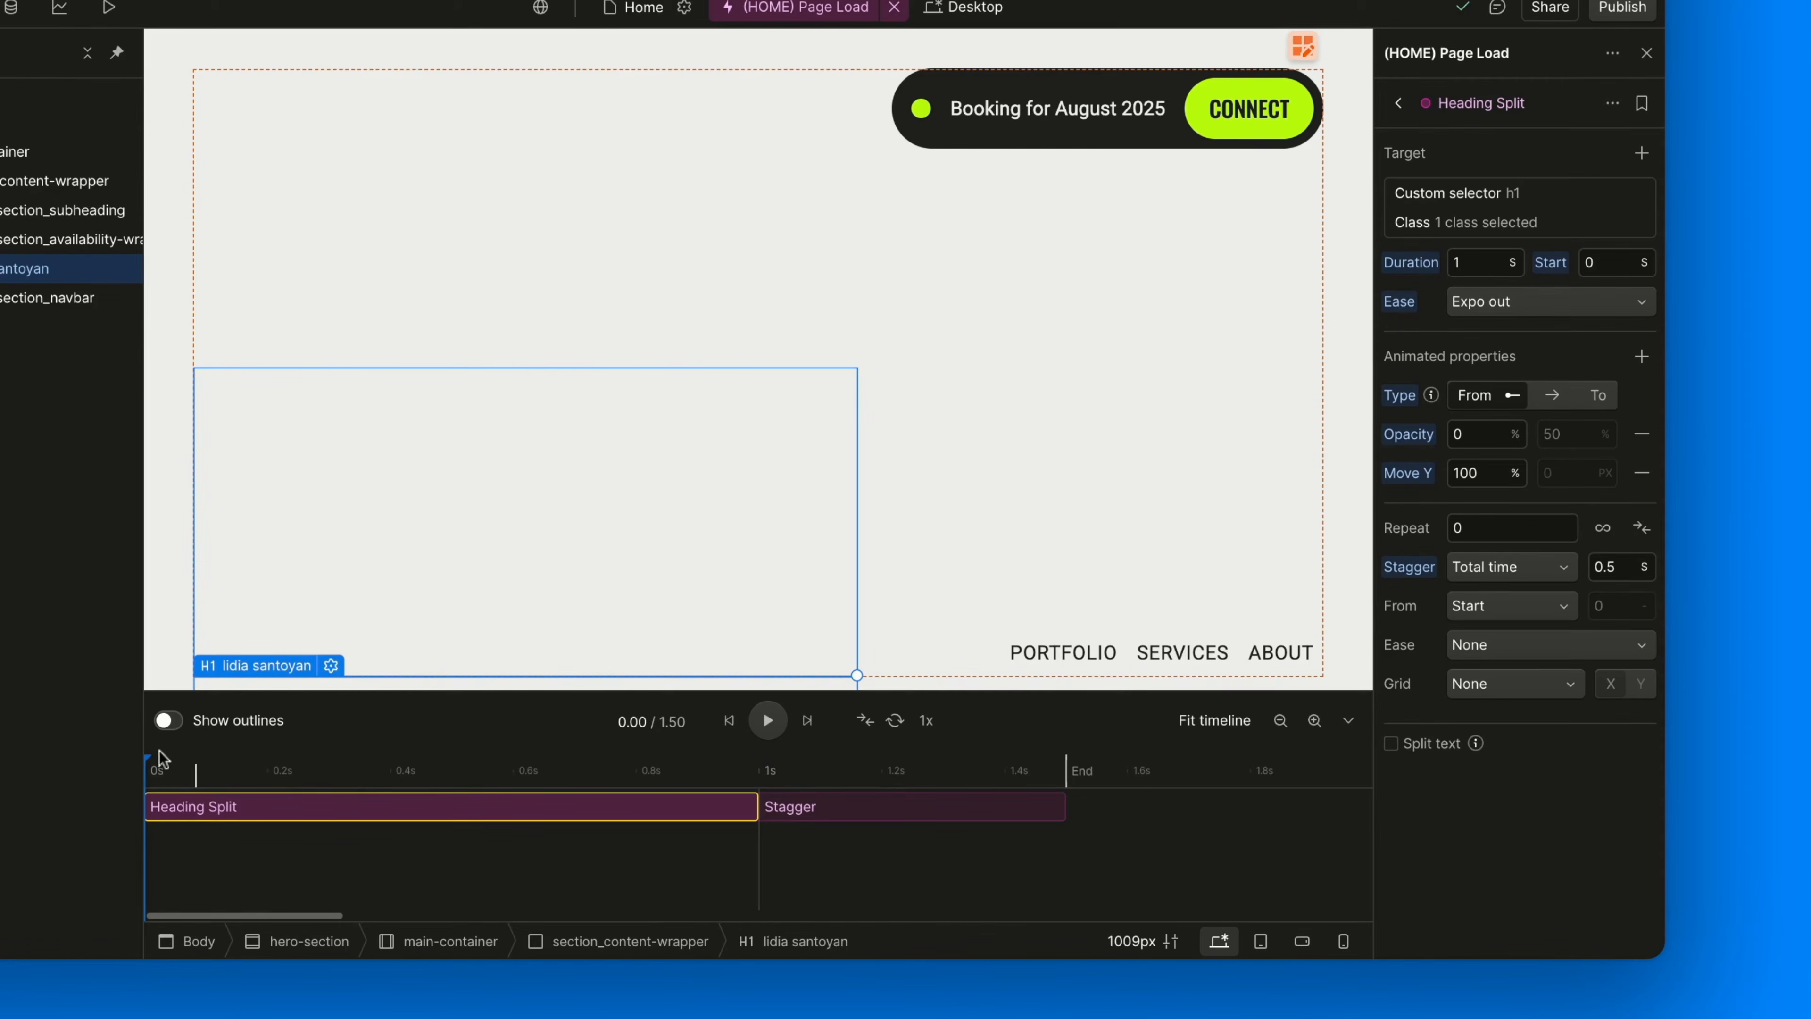
{"action": "mouse_move", "coordinate": [153, 756]}
{"action": "left_mouse_down"}
{"action": "mouse_move", "coordinate": [1046, 757]}
{"action": "mouse_move", "coordinate": [147, 757]}
{"action": "left_mouse_up"}
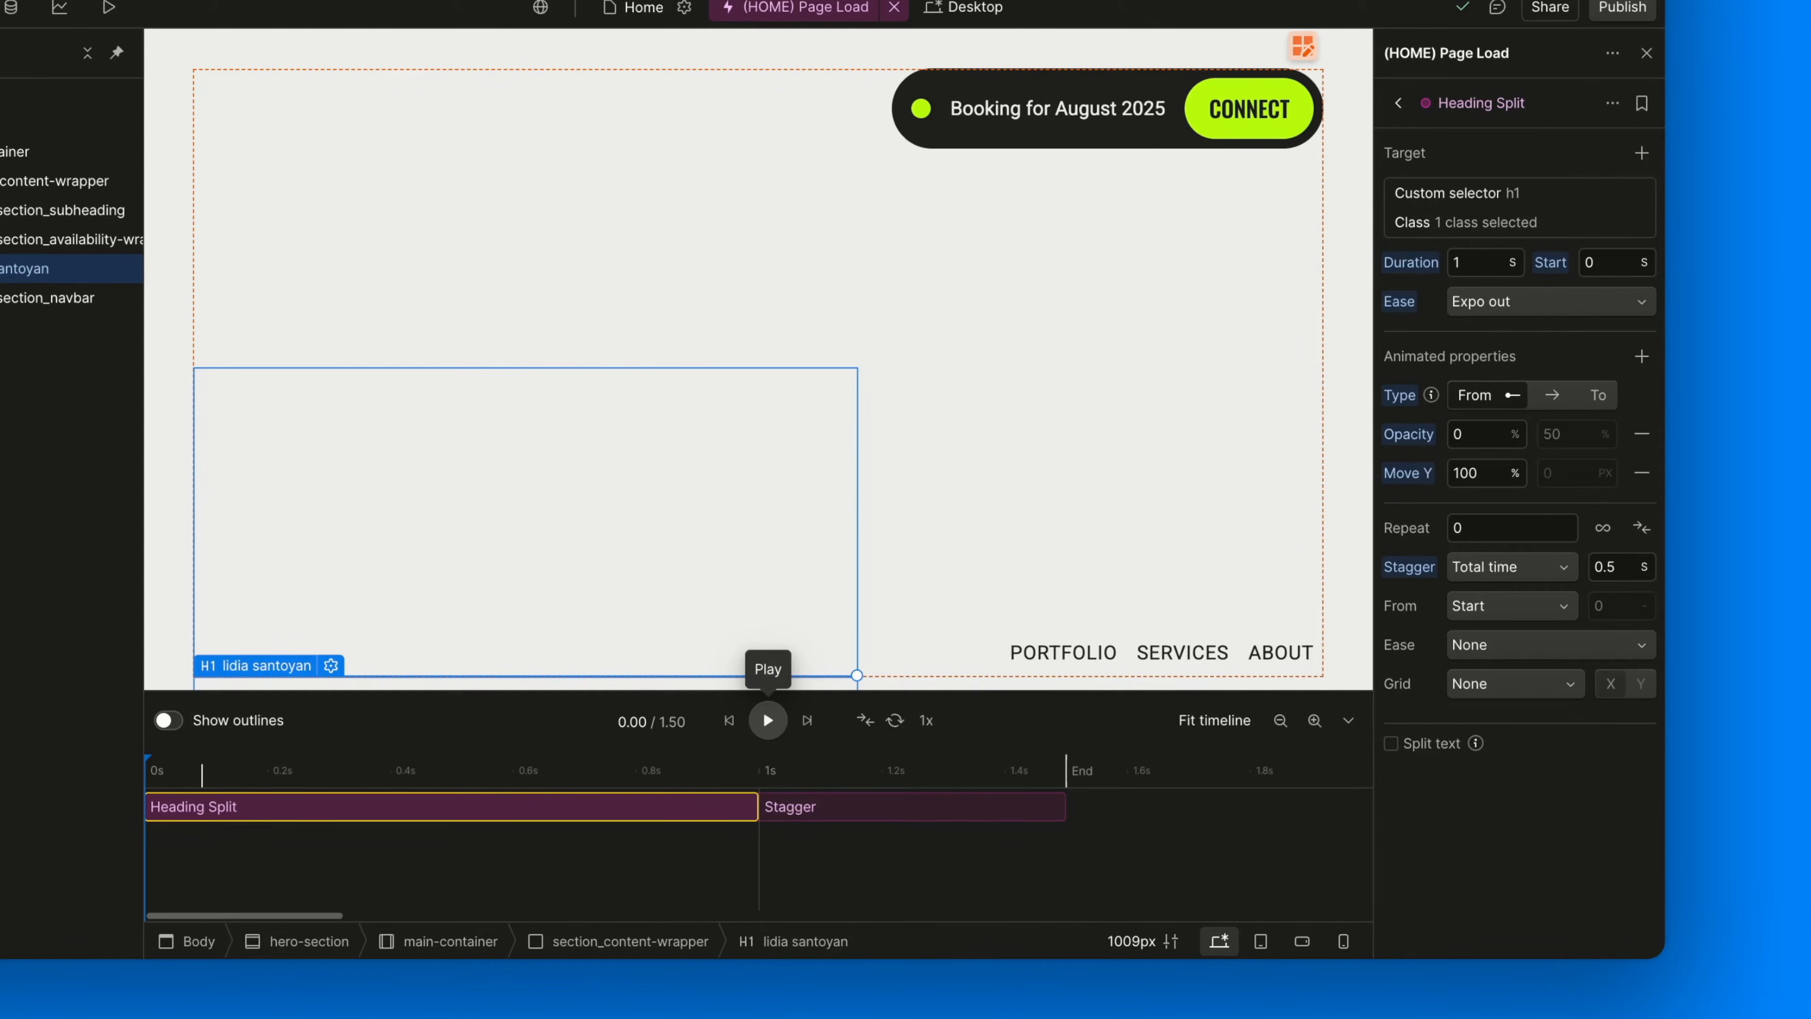
Play the page load animation to examine how the Total time stagger delays the heading and subheading
{"action": "left_click", "coordinate": [767, 720]}
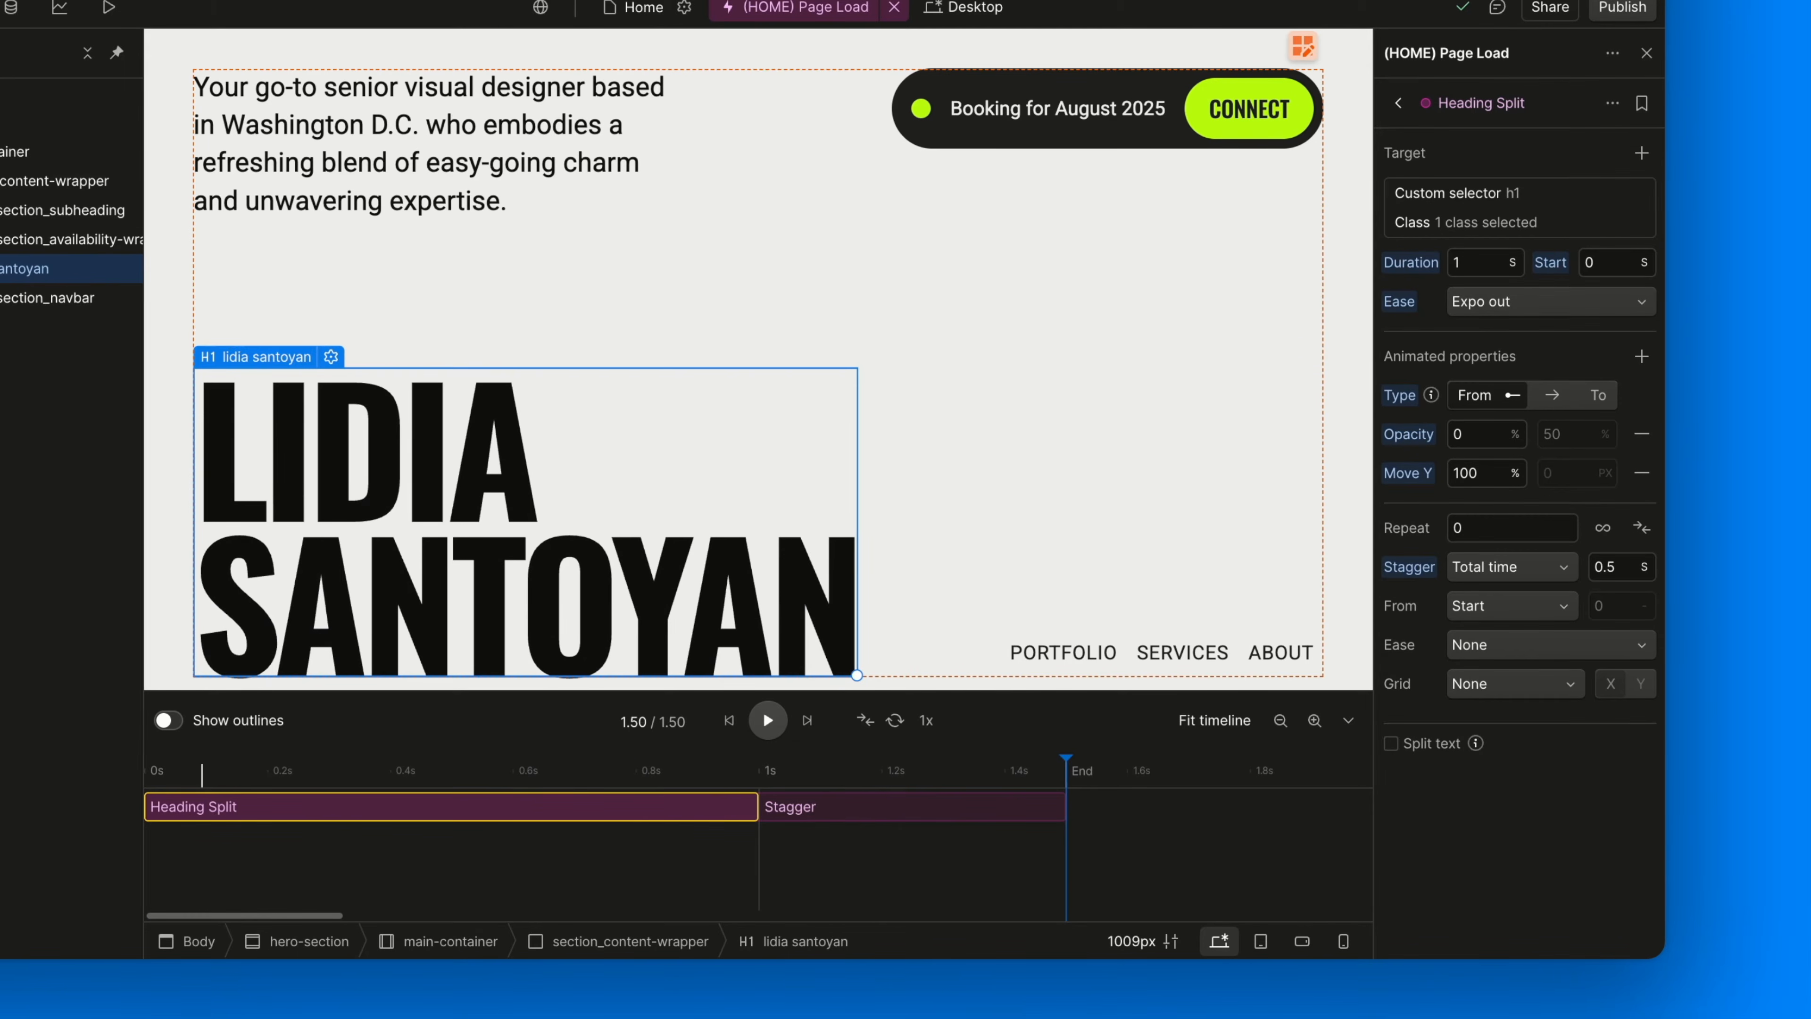
{"action": "left_click", "coordinate": [767, 721]}
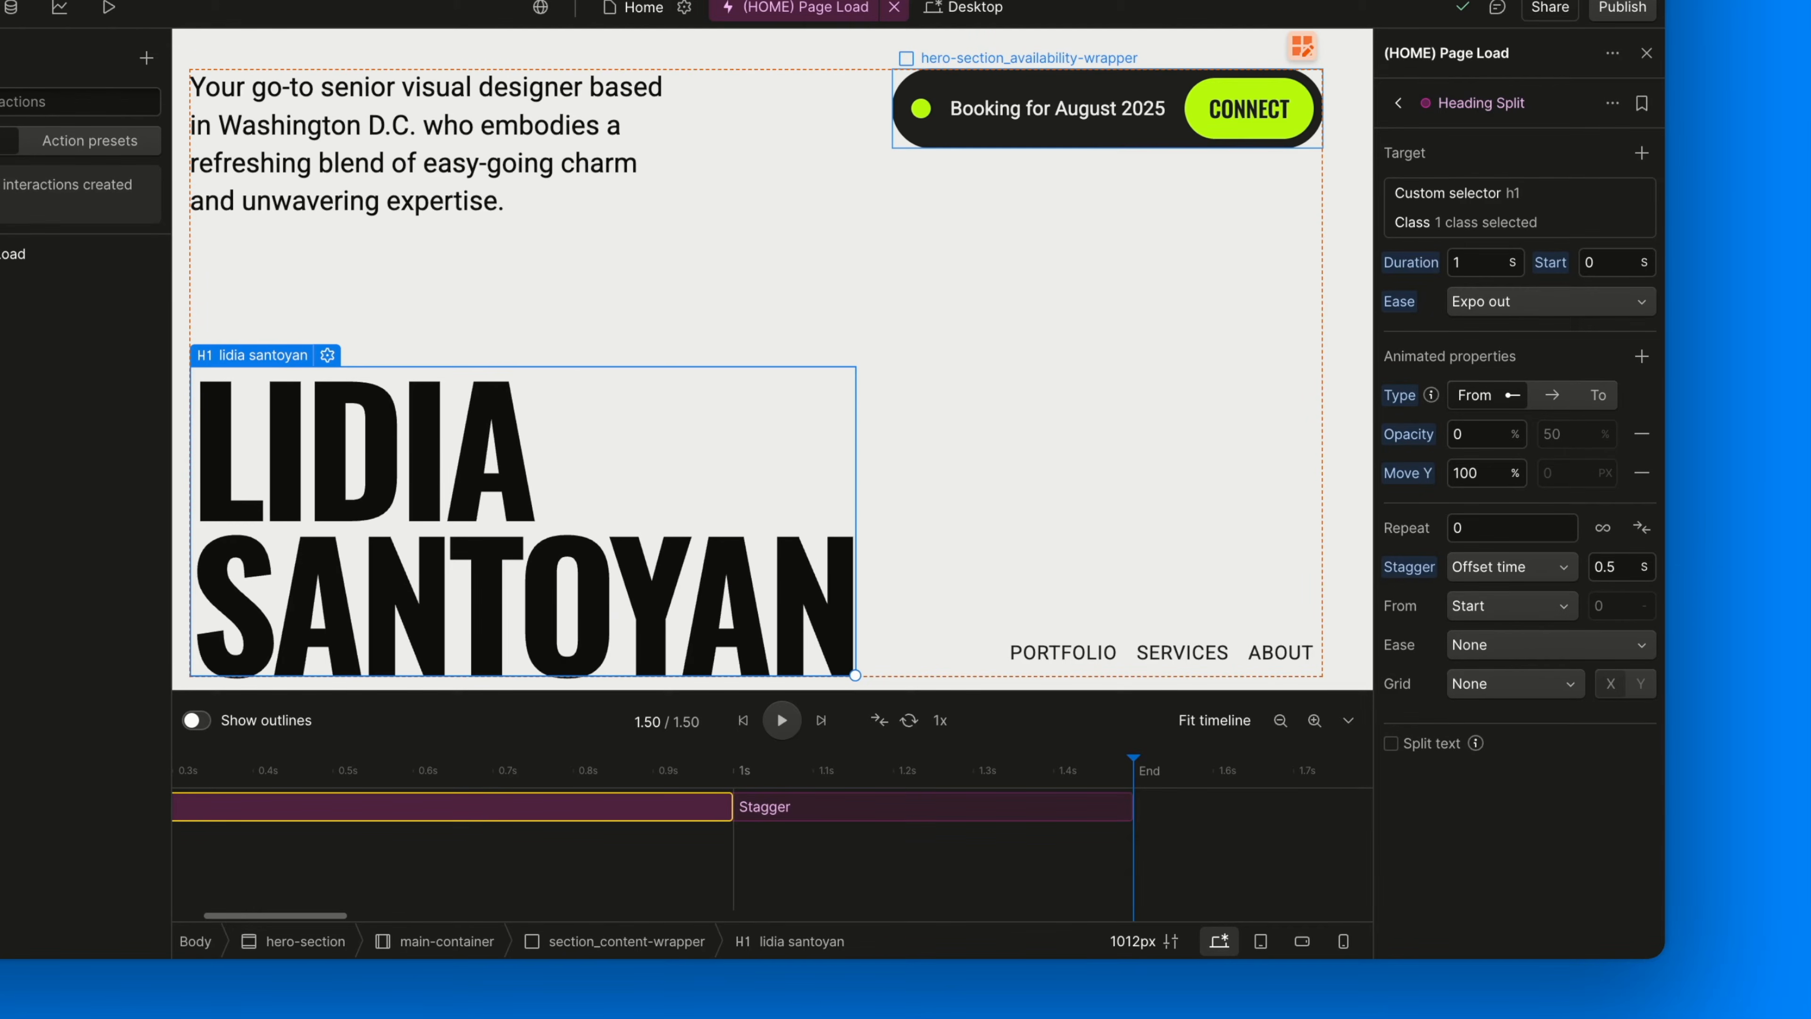
Add a third target to the Heading Split action using the class hero-section_availability-wrapper, applied to all matching elements
{"action": "left_click", "coordinate": [1642, 153]}
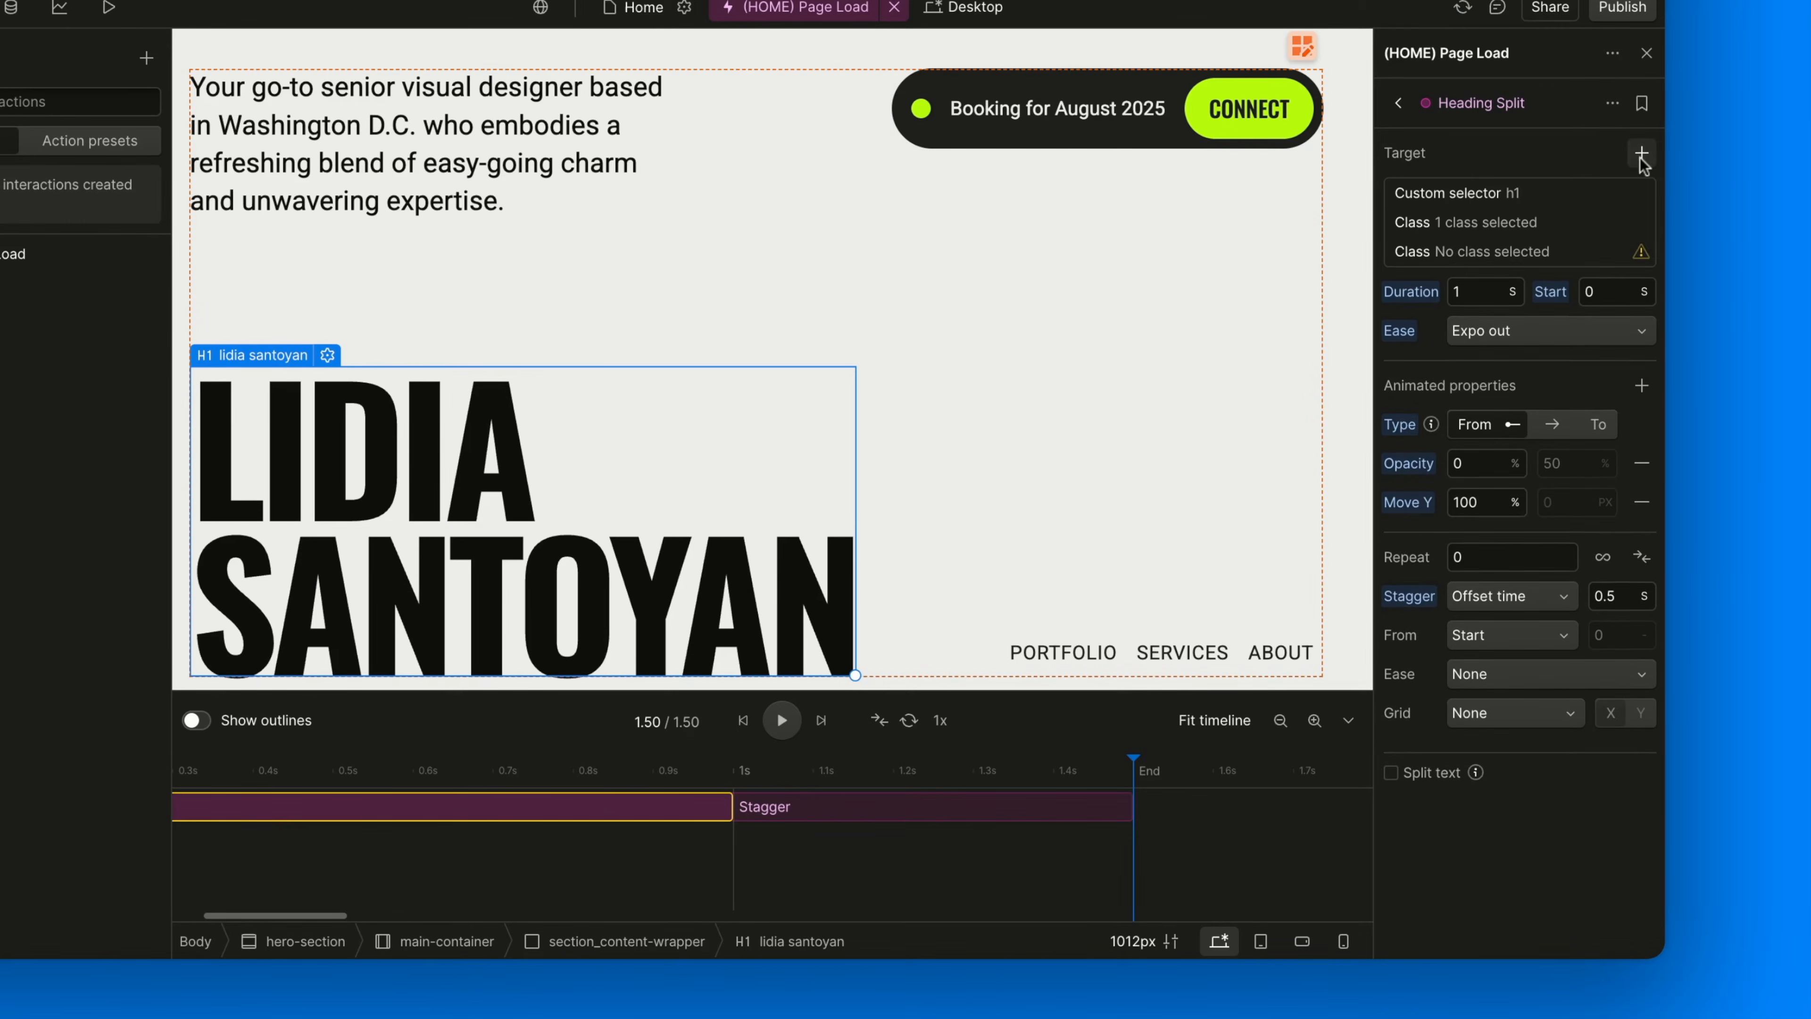
{"action": "left_click", "coordinate": [1510, 252]}
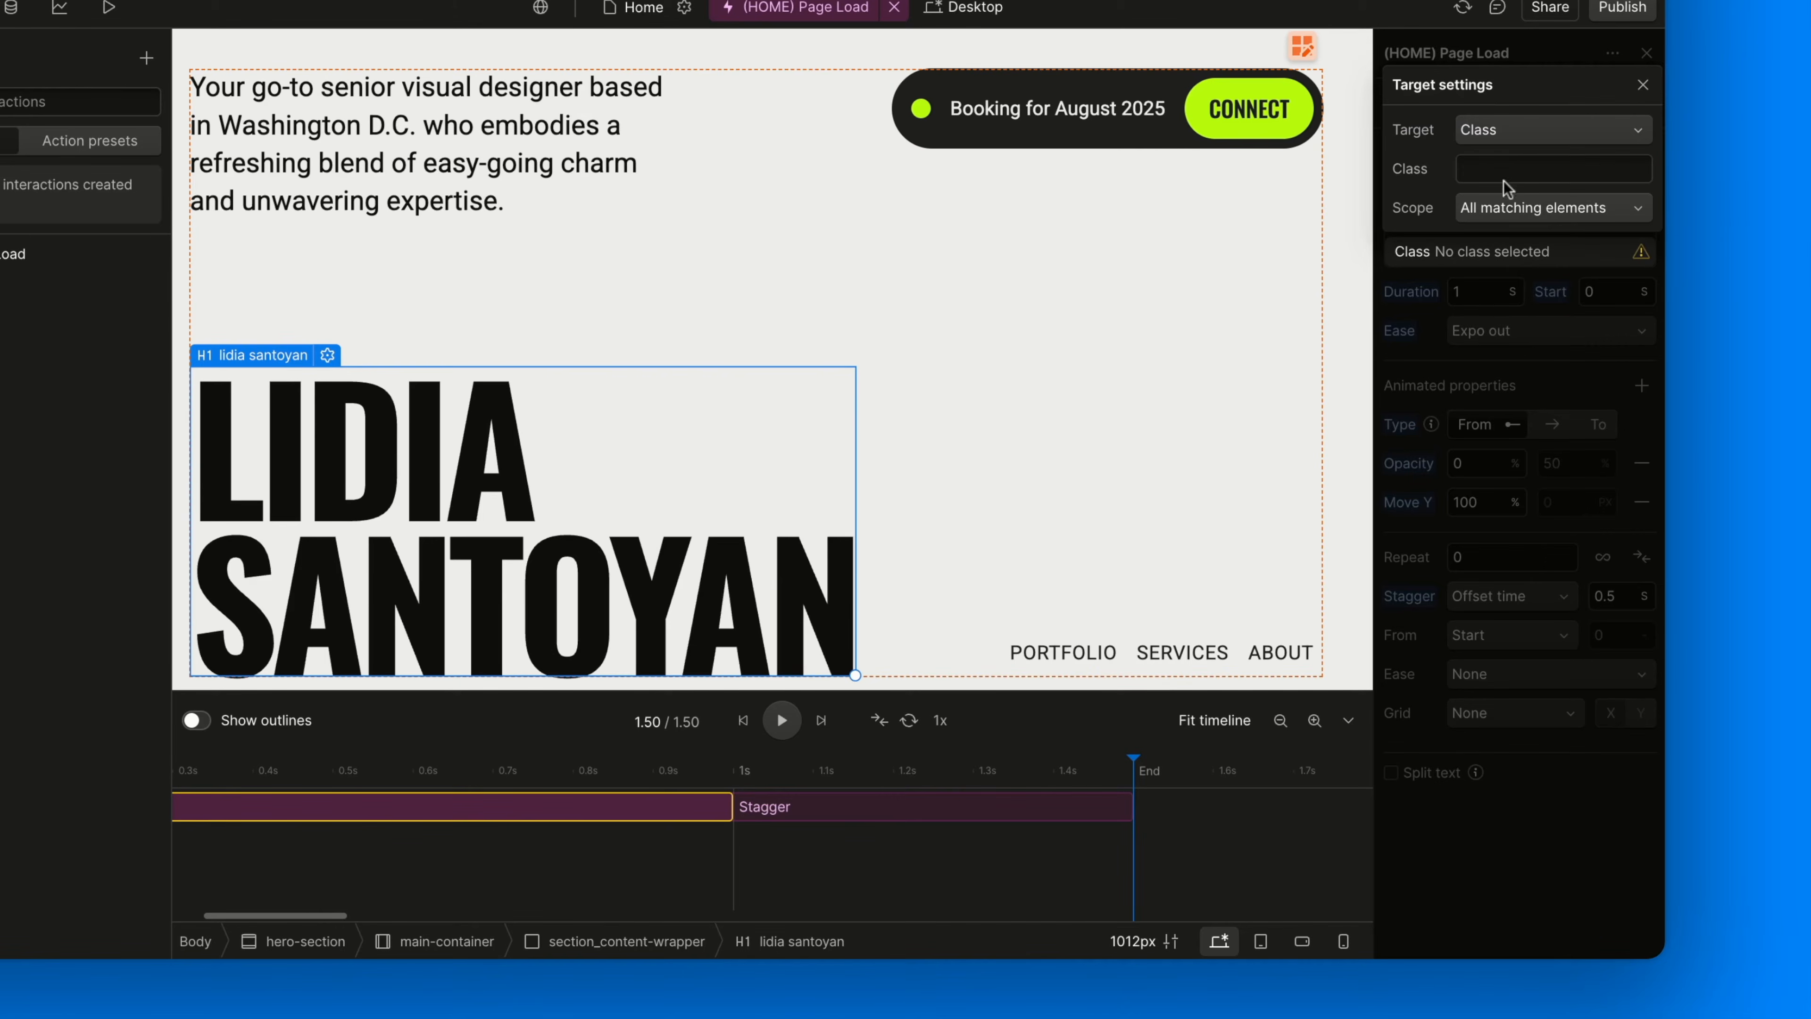
{"action": "left_click", "coordinate": [1511, 161]}
{"action": "type", "text": "availa"}
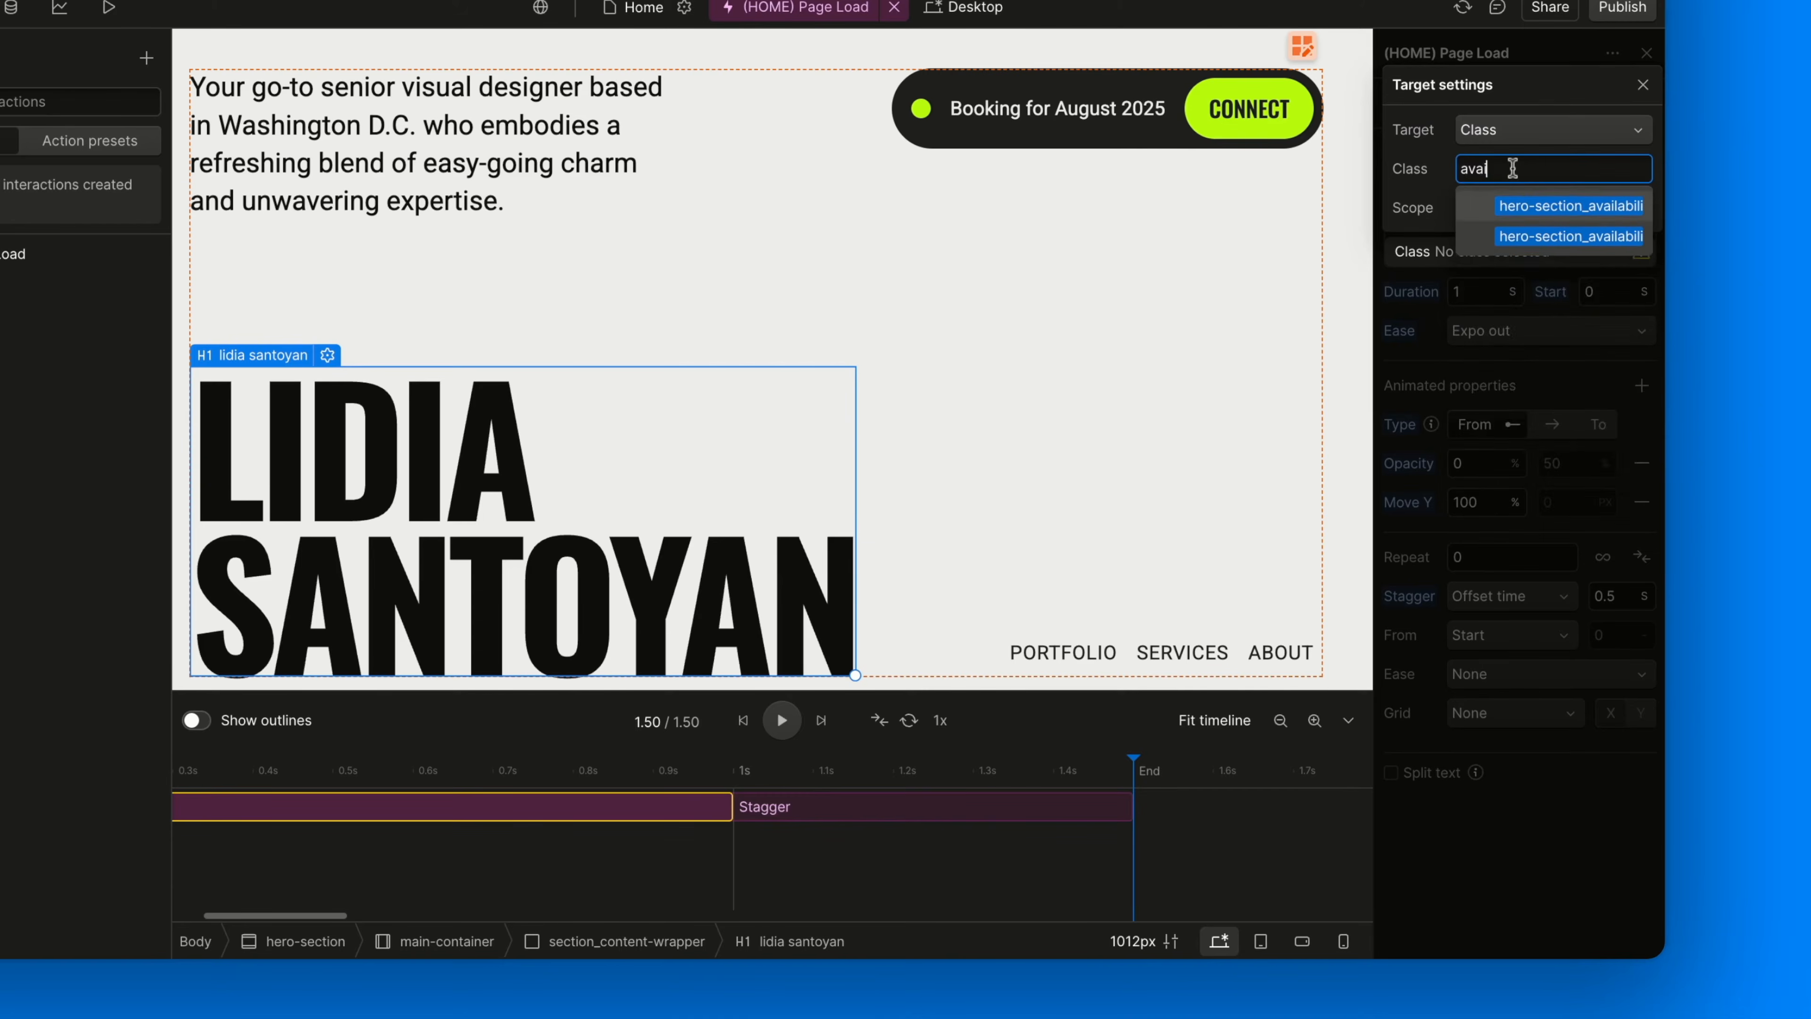
{"action": "left_click", "coordinate": [1523, 238]}
{"action": "left_click", "coordinate": [1435, 156]}
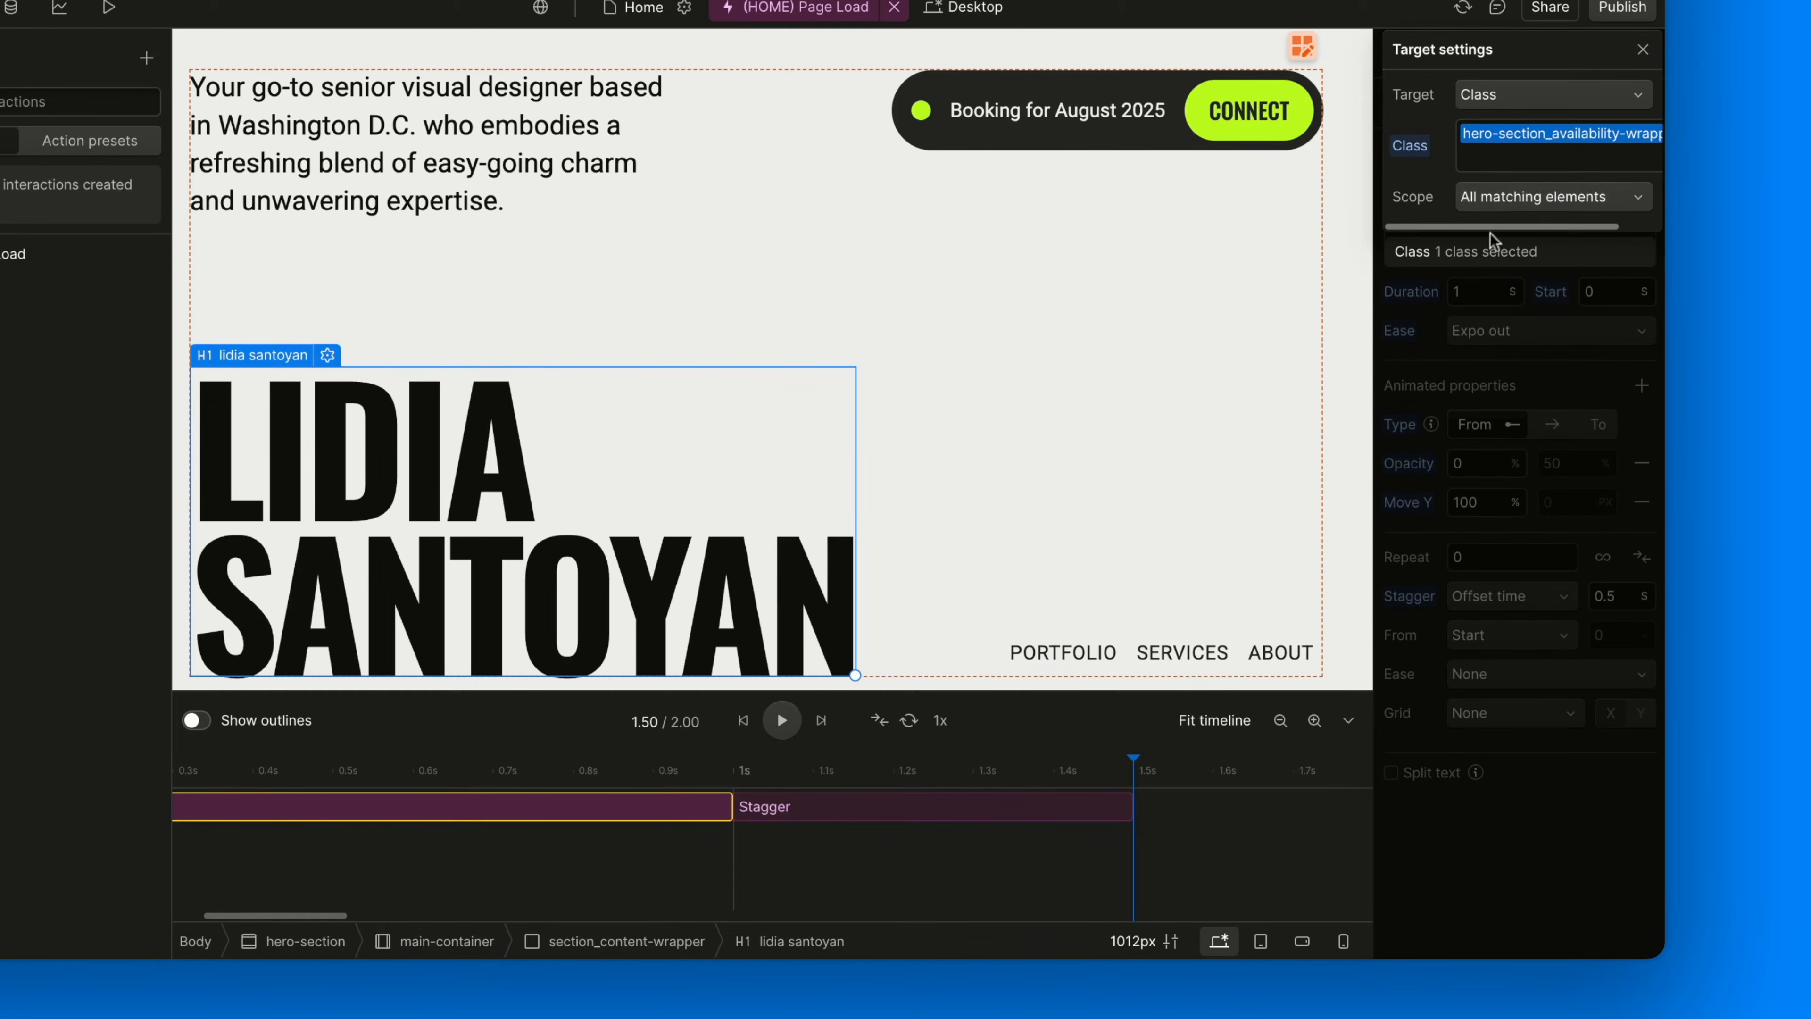
{"action": "left_click", "coordinate": [1458, 361]}
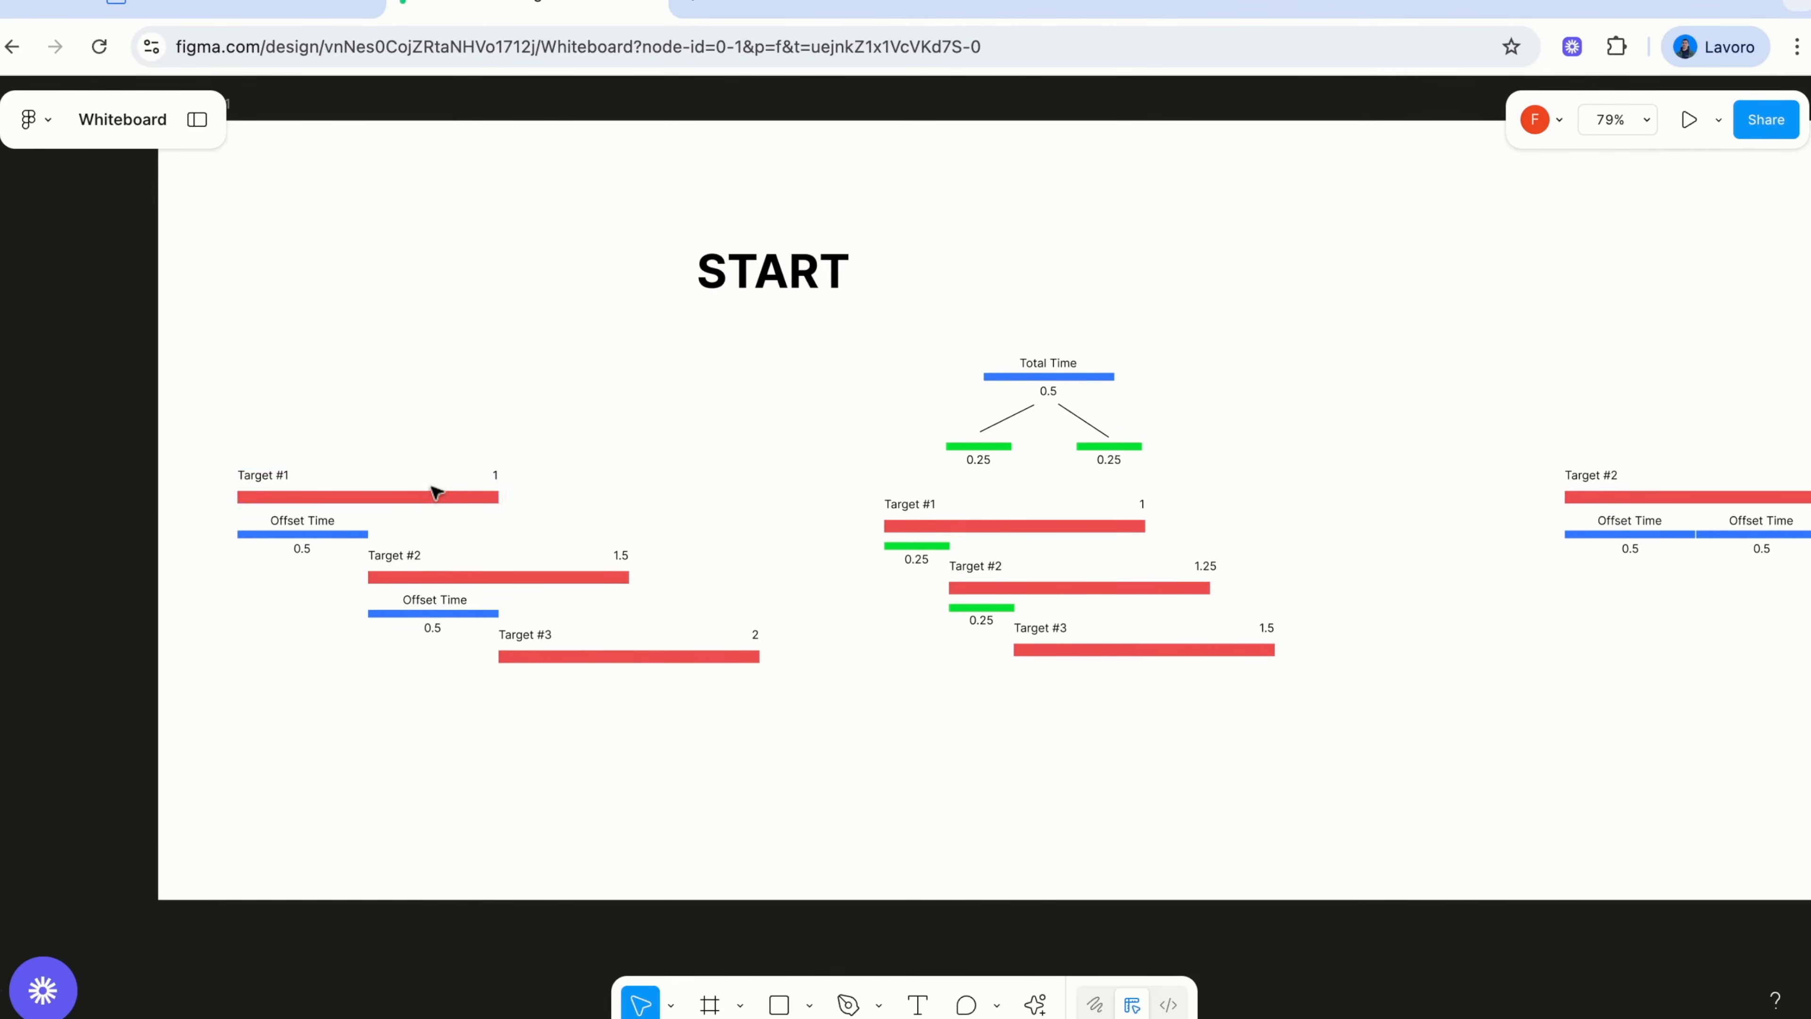
Examine the Offset Time diagram on the Figma whiteboard, checking where the second and third target bars begin
{"action": "scroll", "coordinate": [434, 495], "scroll_direction": "up", "scroll_amount": 2}
{"action": "scroll", "coordinate": [435, 491], "scroll_direction": "up", "scroll_amount": 2}
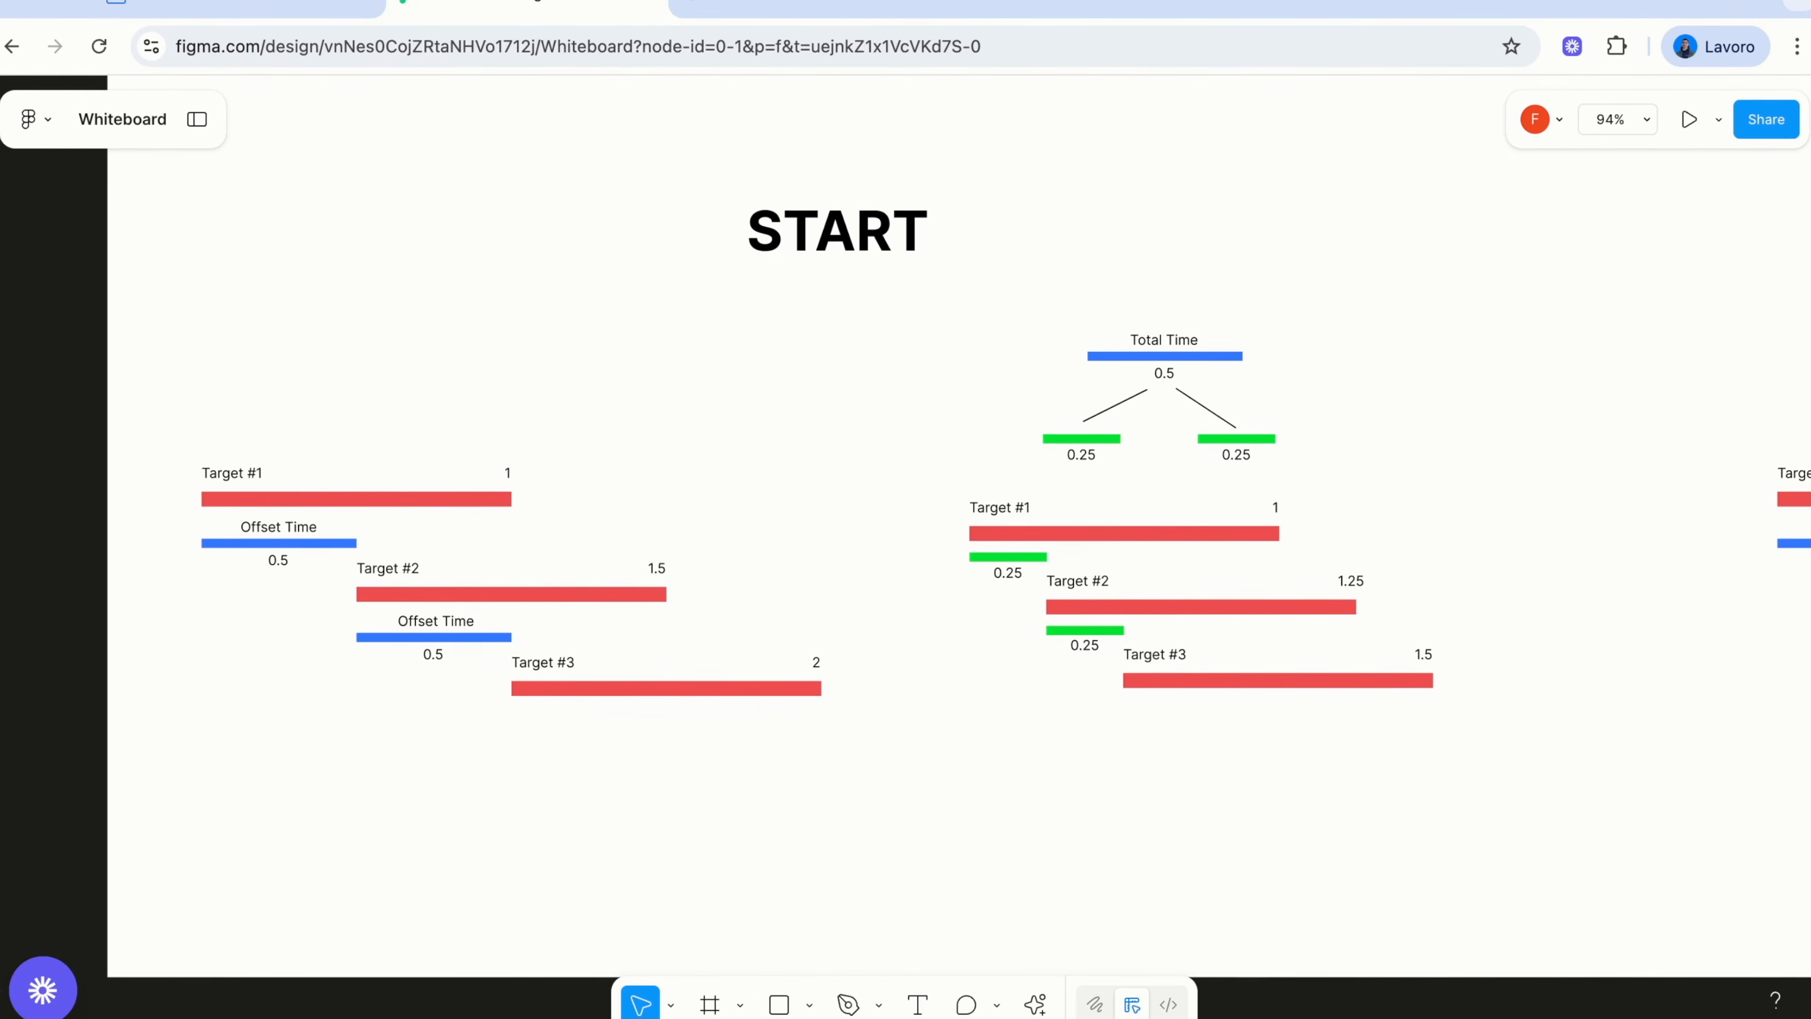
{"action": "left_click", "coordinate": [405, 589]}
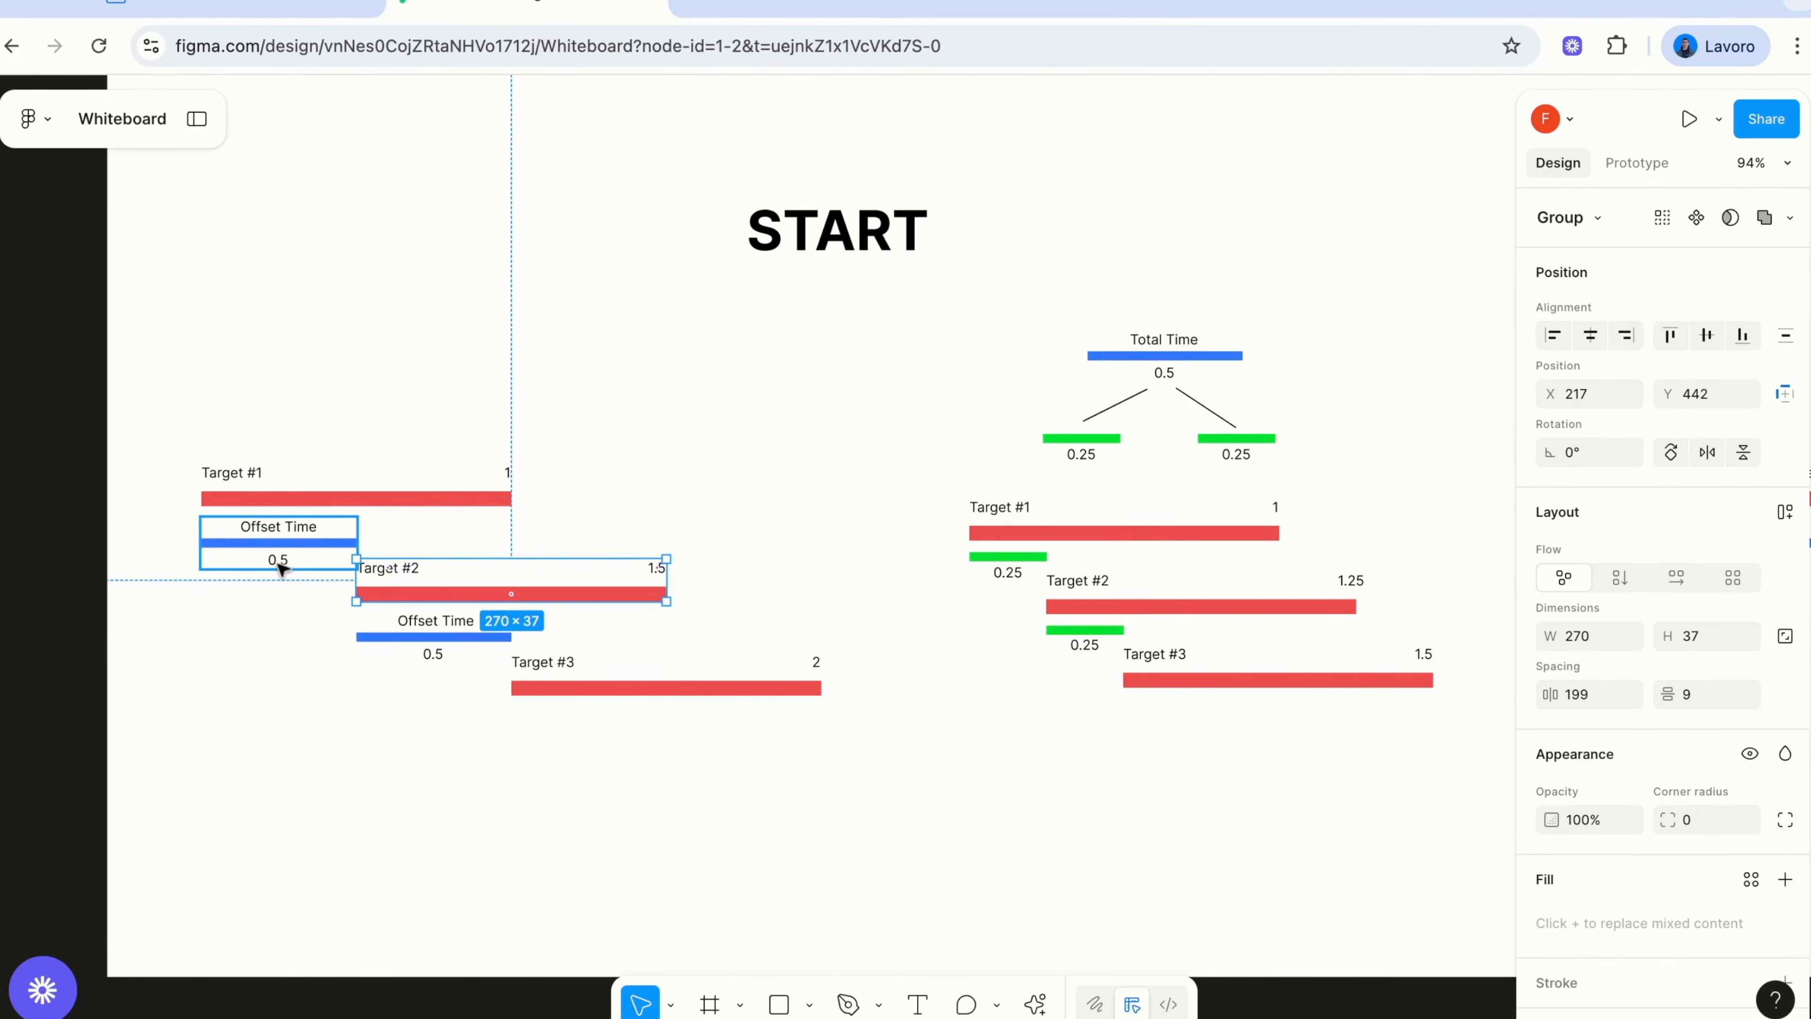
{"action": "left_click", "coordinate": [583, 696]}
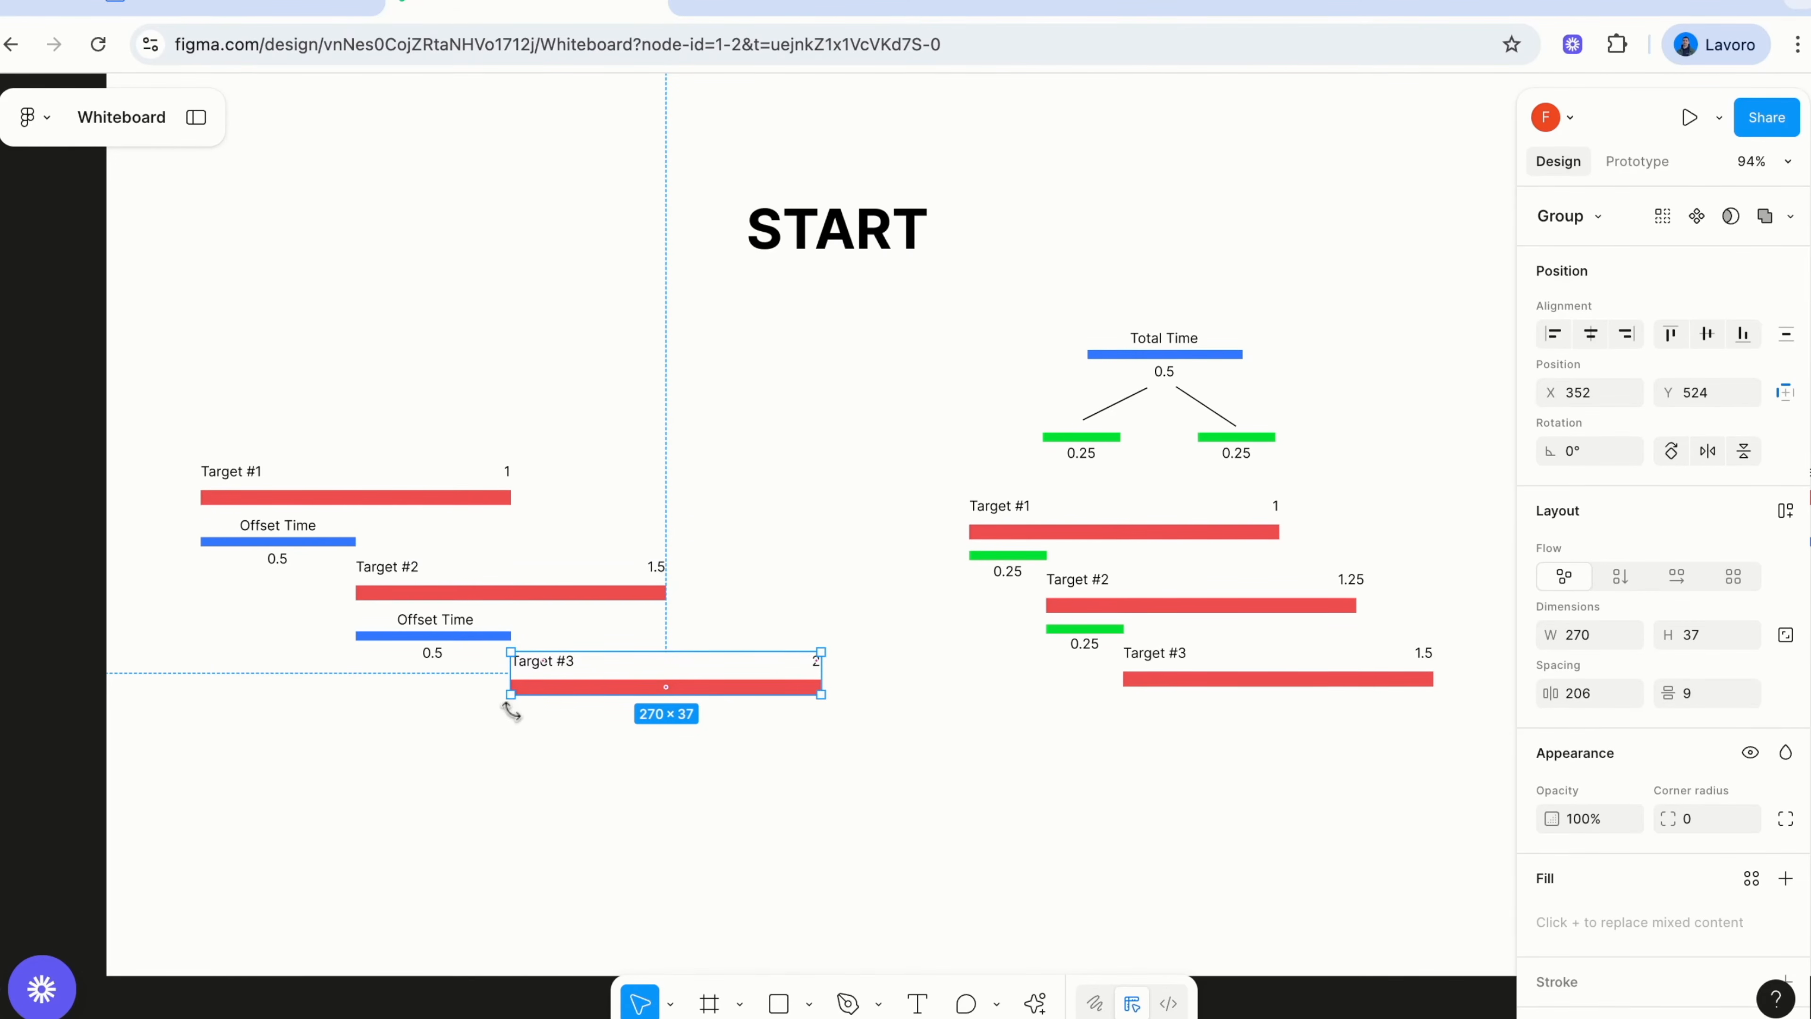
{"action": "left_click", "coordinate": [511, 730]}
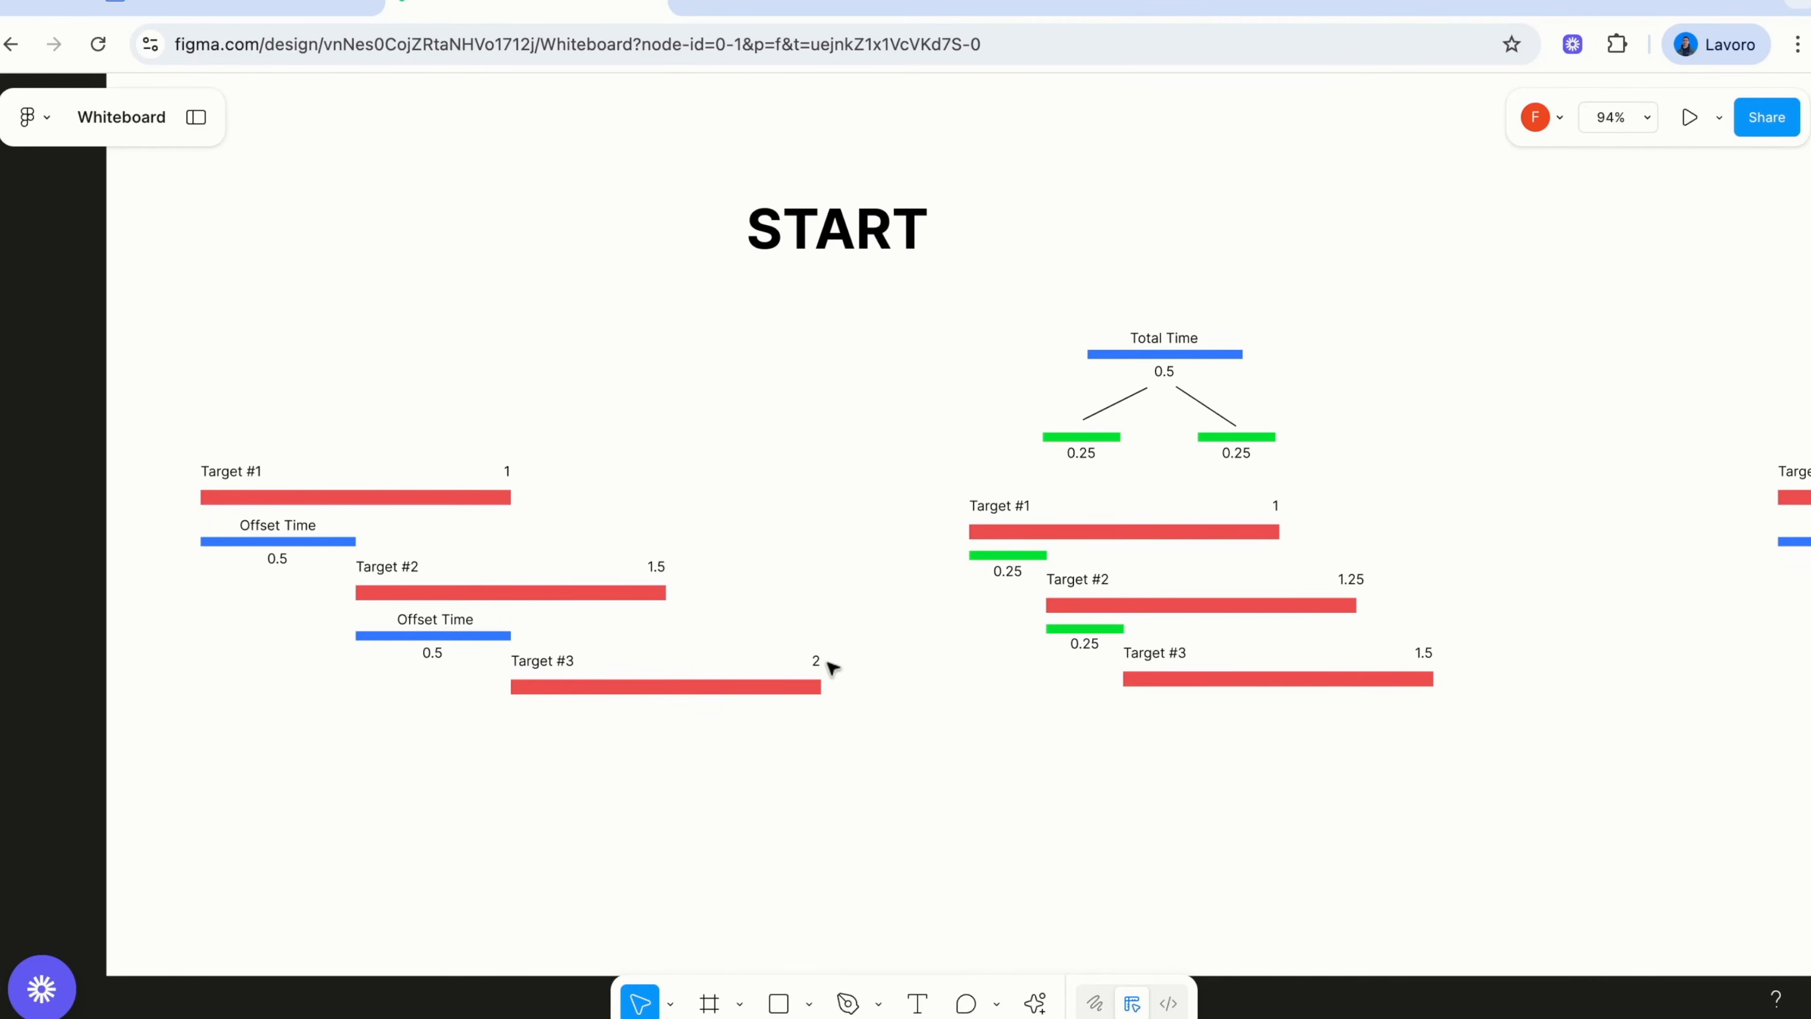
Switch back to Webflow, replay the Offset time animation from the start, and set the stagger mode to Total time
{"action": "left_click", "coordinate": [297, 7]}
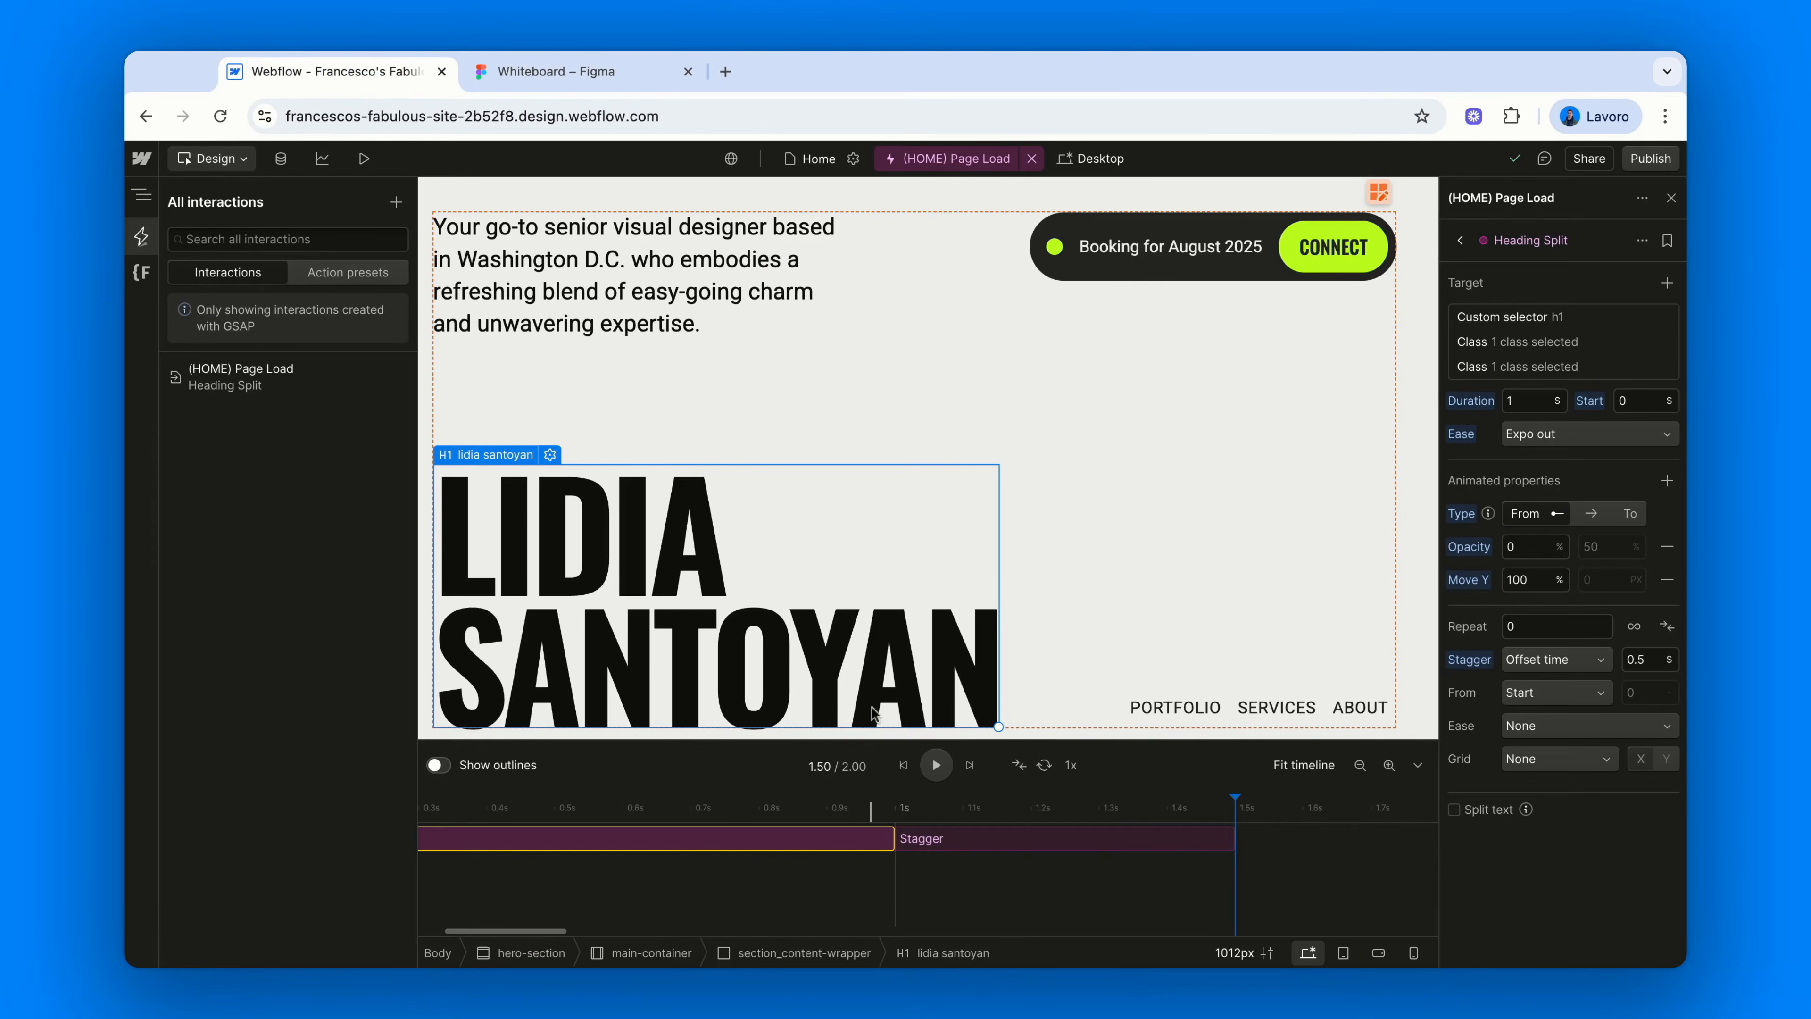
{"action": "left_click", "coordinate": [904, 765]}
{"action": "left_click", "coordinate": [939, 767]}
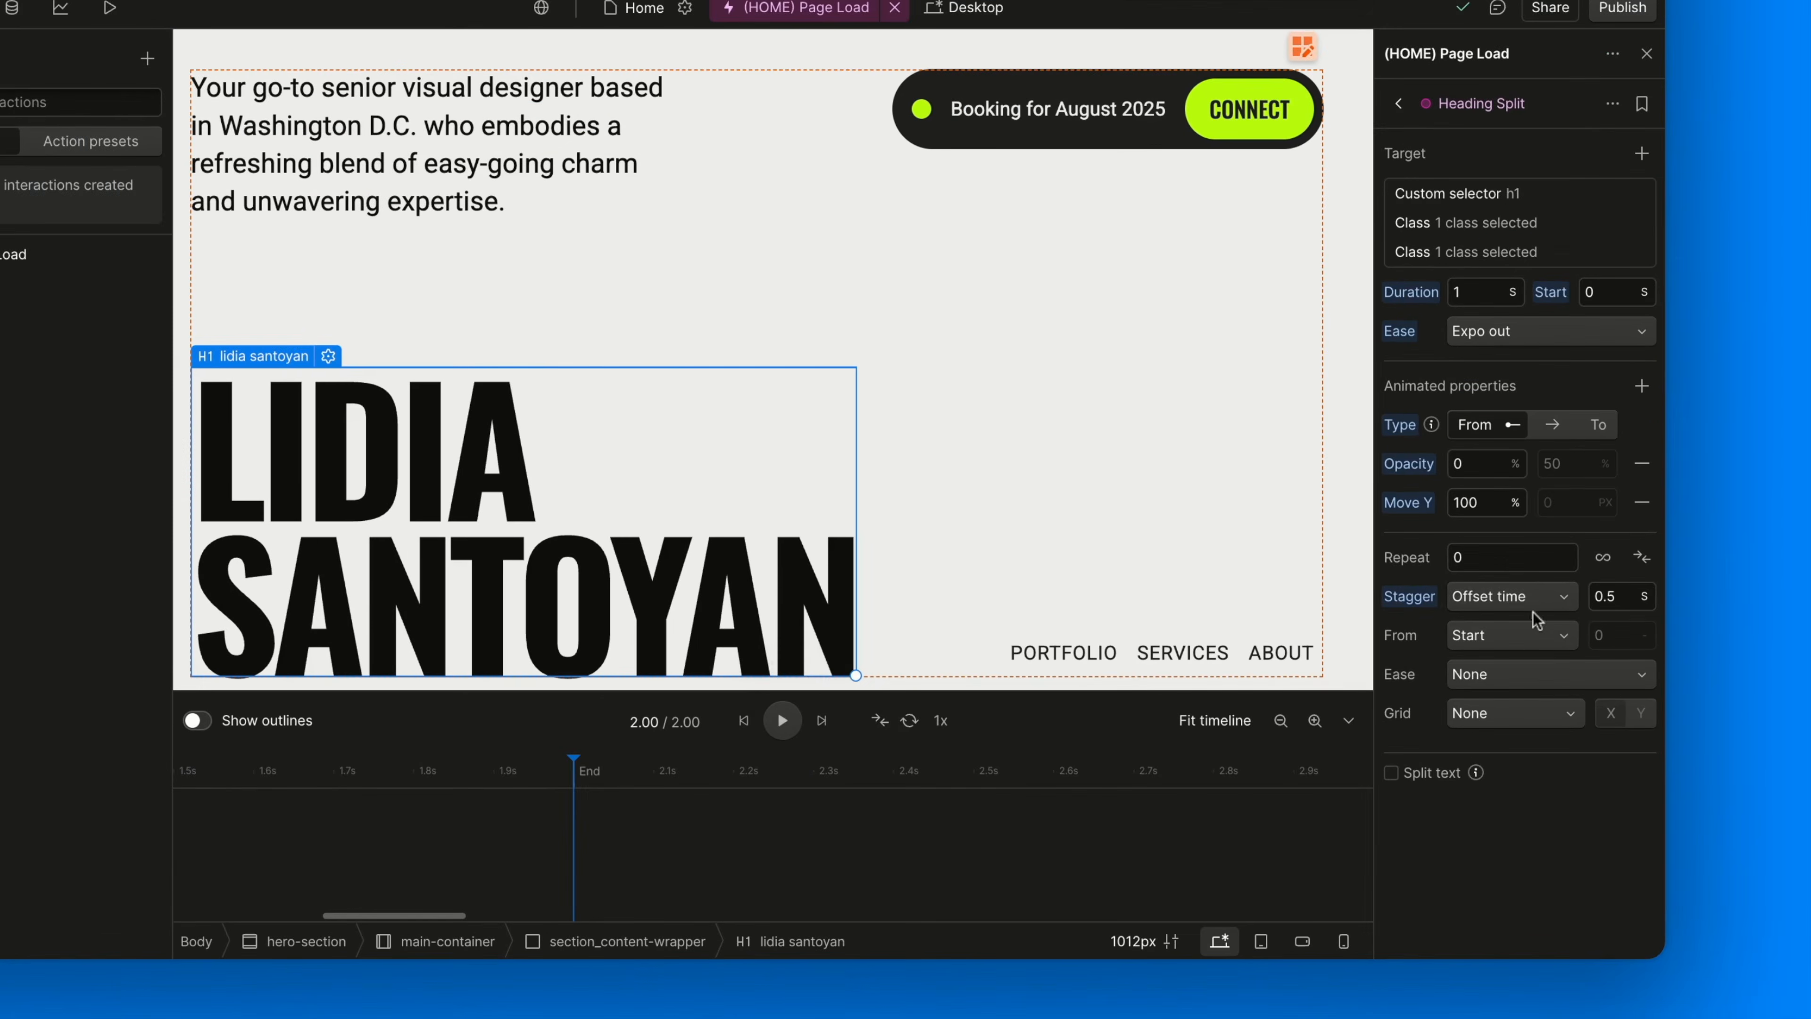
{"action": "left_click", "coordinate": [1577, 665]}
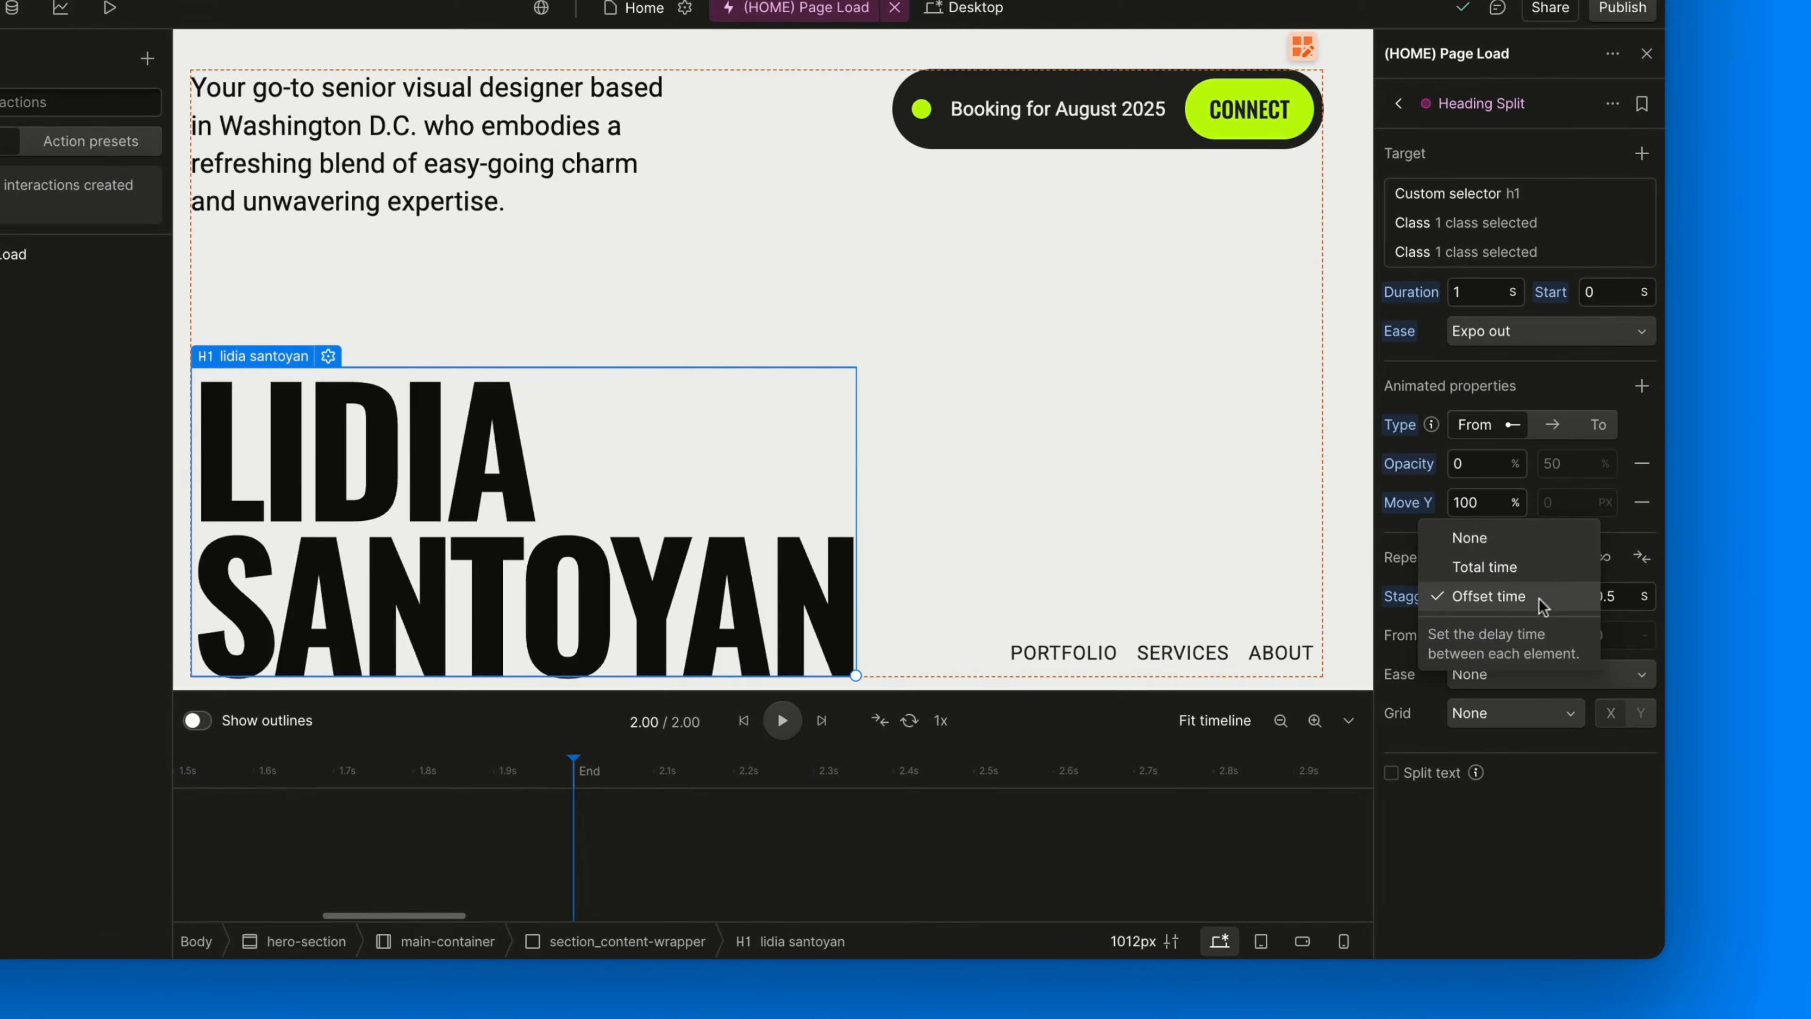
{"action": "left_click", "coordinate": [1490, 567]}
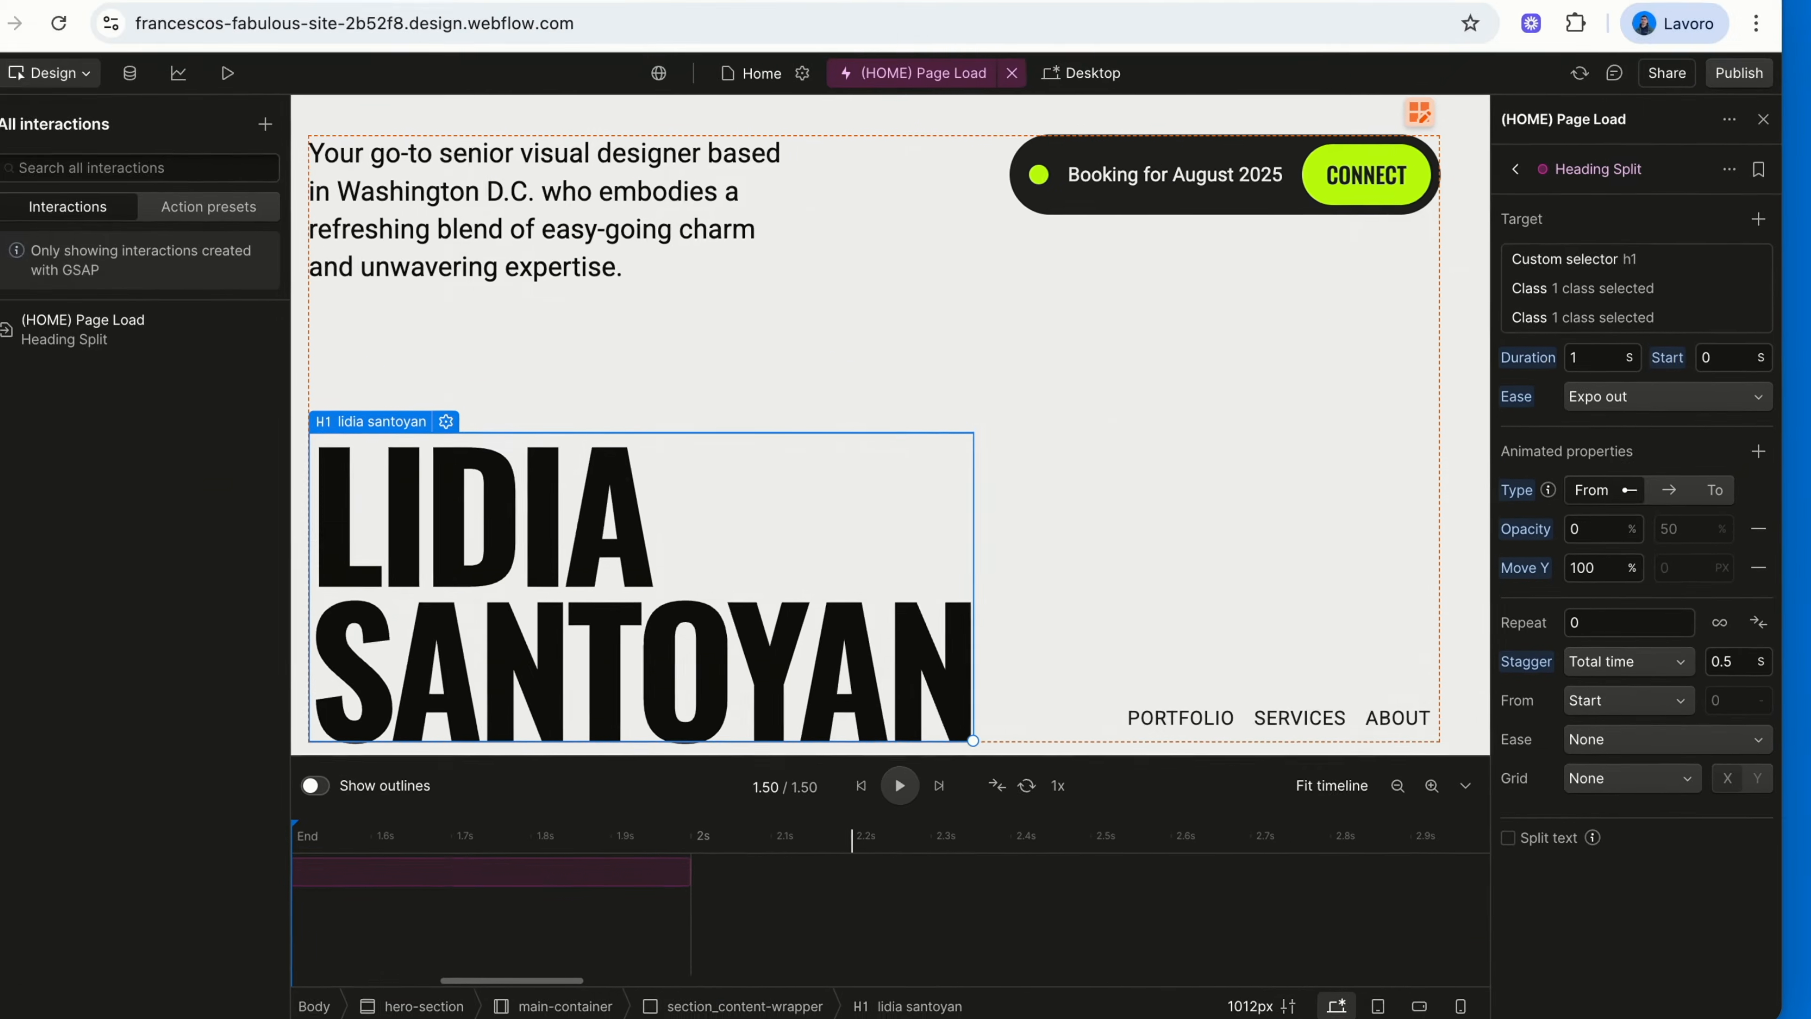
Switch to the Figma whiteboard and examine how the Total Time diagram divides the stagger among three targets
{"action": "left_click", "coordinate": [606, 8]}
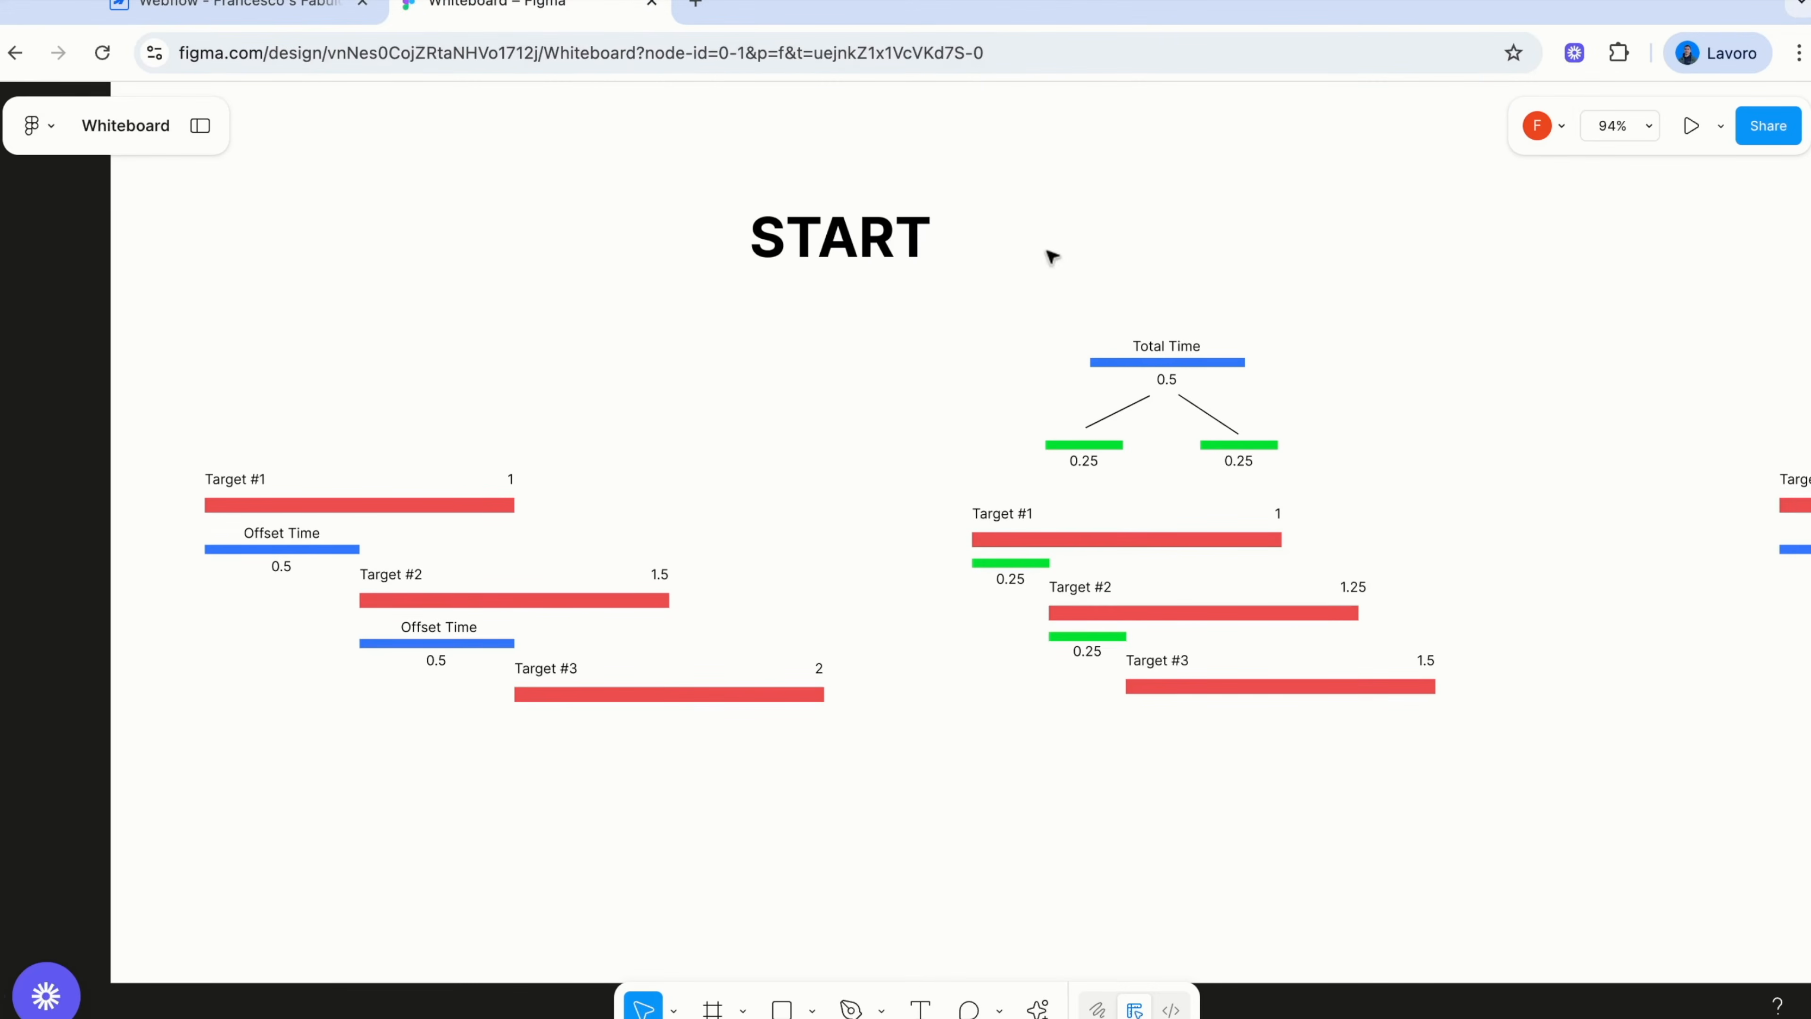
{"action": "left_click", "coordinate": [1157, 353]}
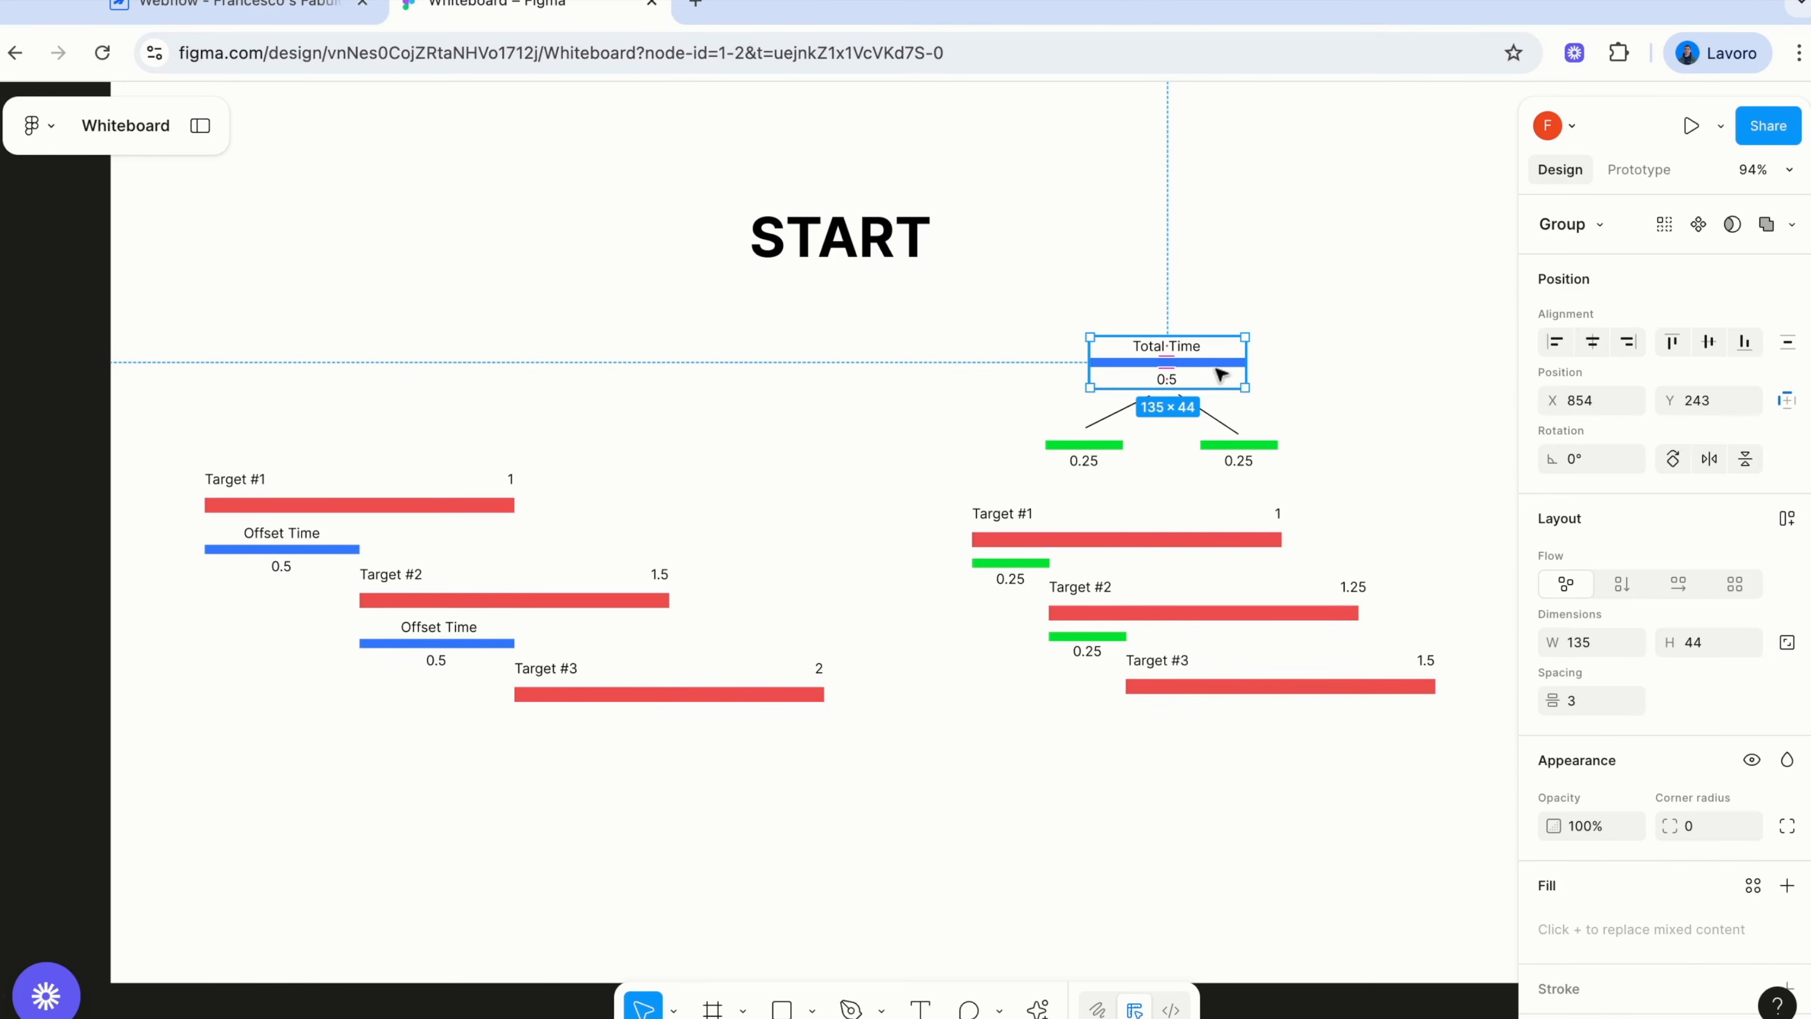
{"action": "left_click", "coordinate": [1331, 385]}
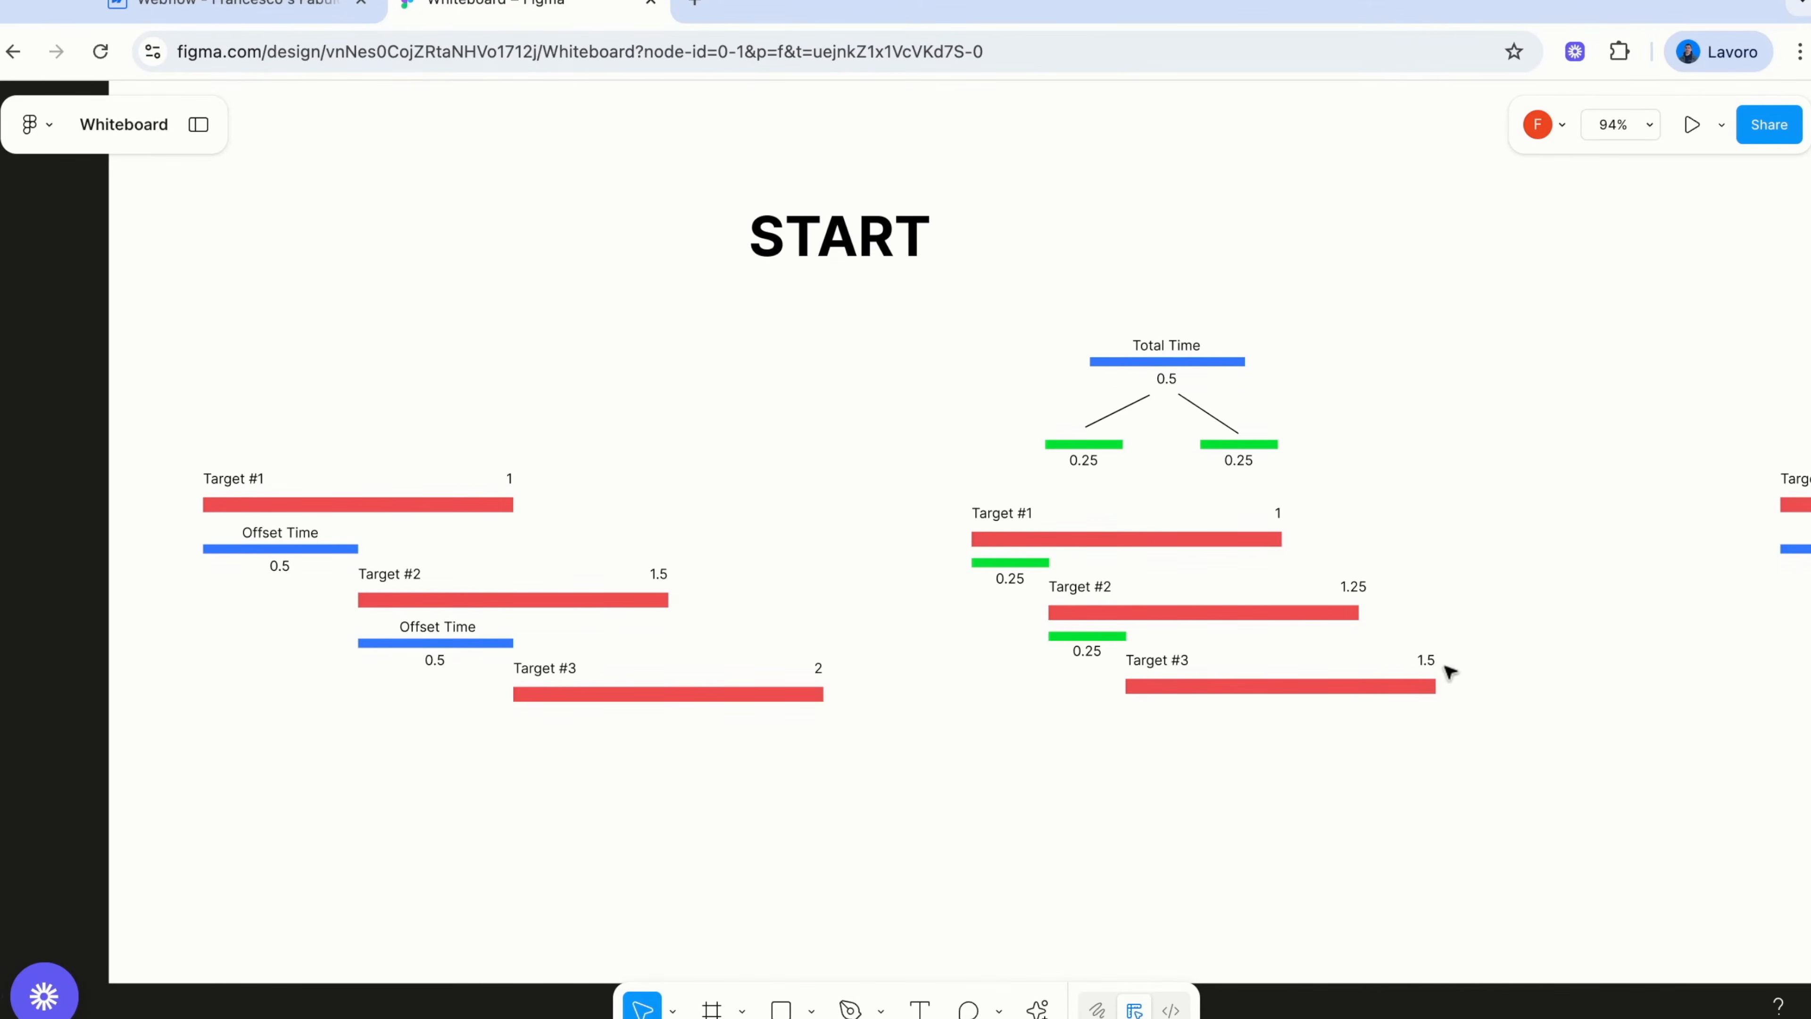
Return to Webflow, play the Total time animation and inspect the end of its stagger on the timeline
{"action": "left_click", "coordinate": [157, 6]}
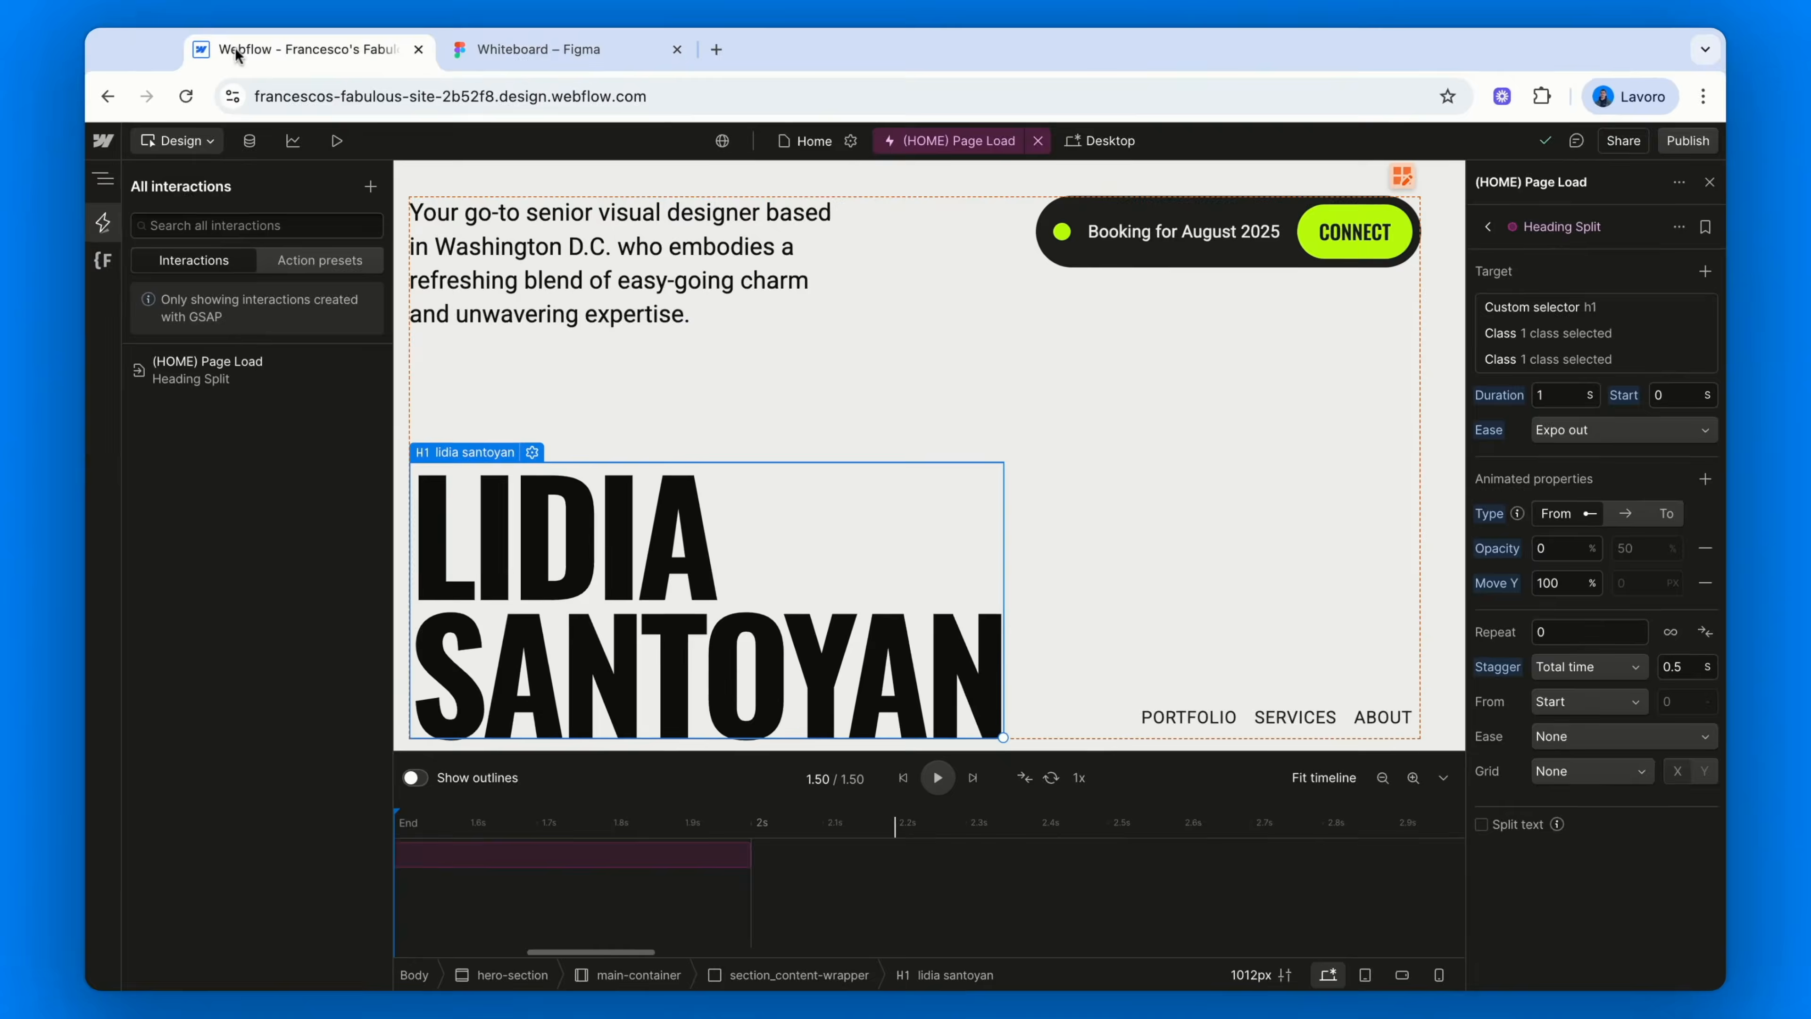
{"action": "left_click", "coordinate": [937, 778]}
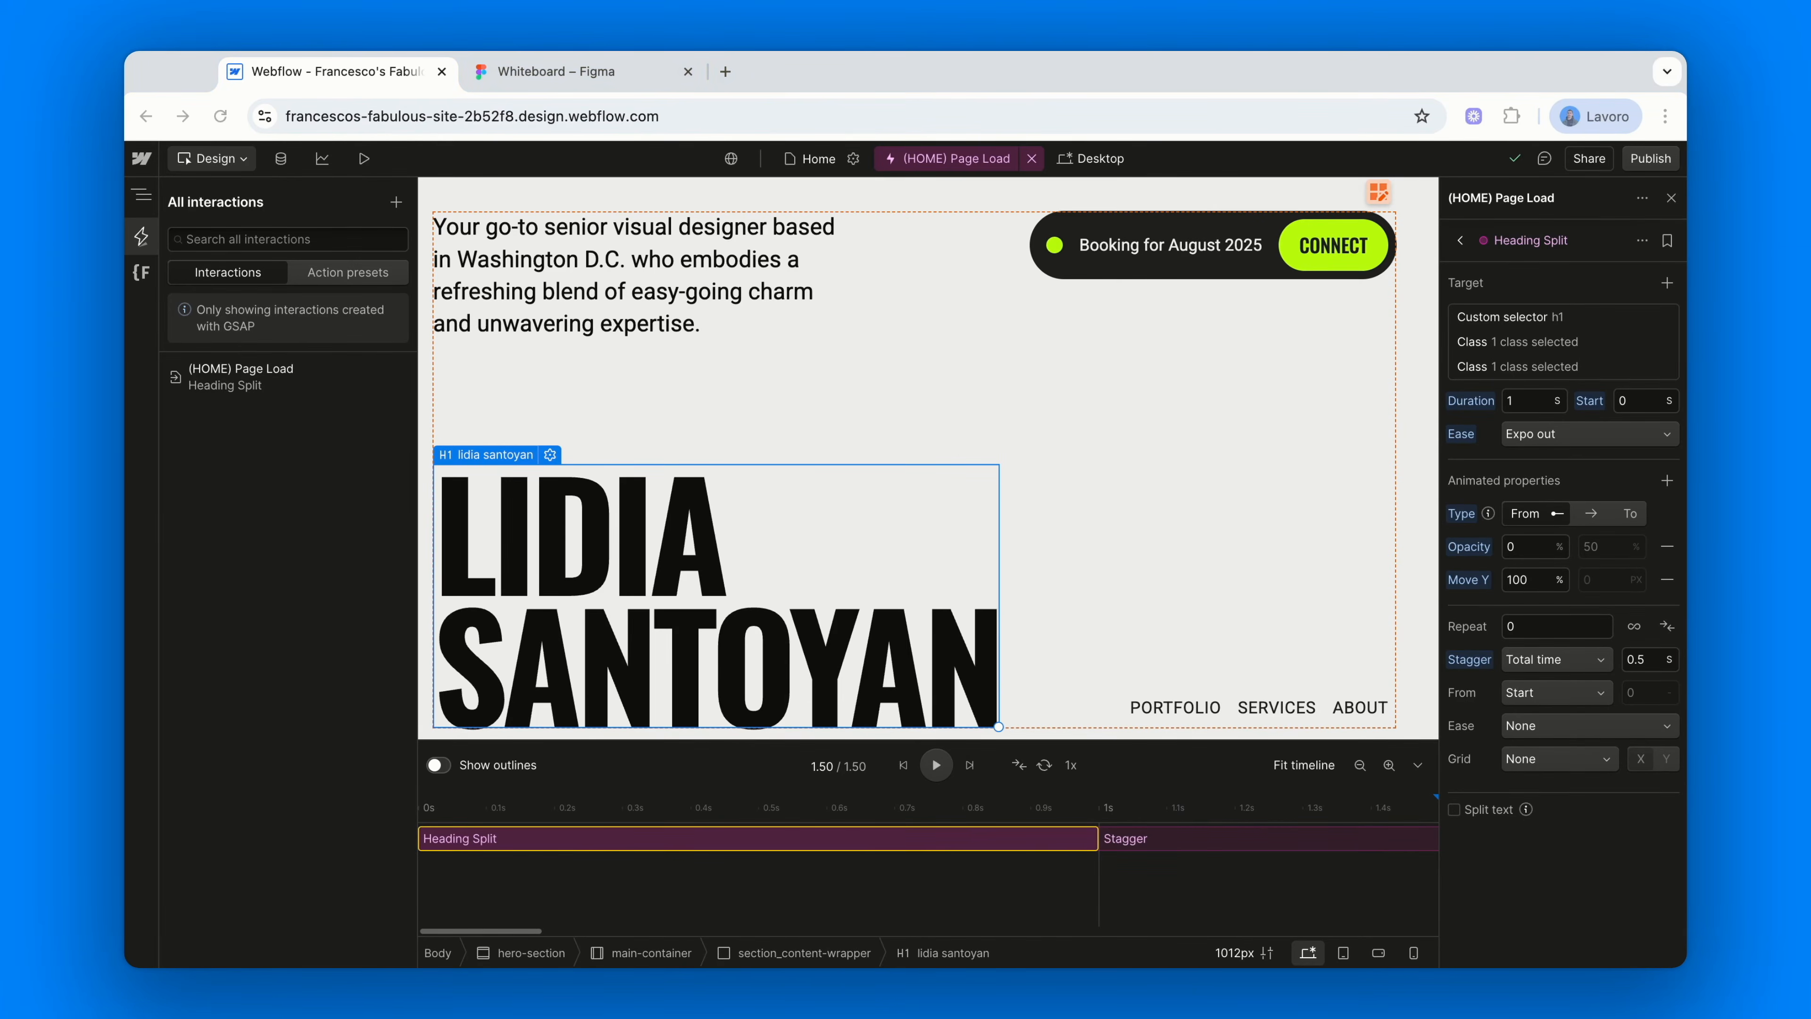
{"action": "scroll", "coordinate": [926, 867], "scroll_direction": "right", "scroll_amount": 7}
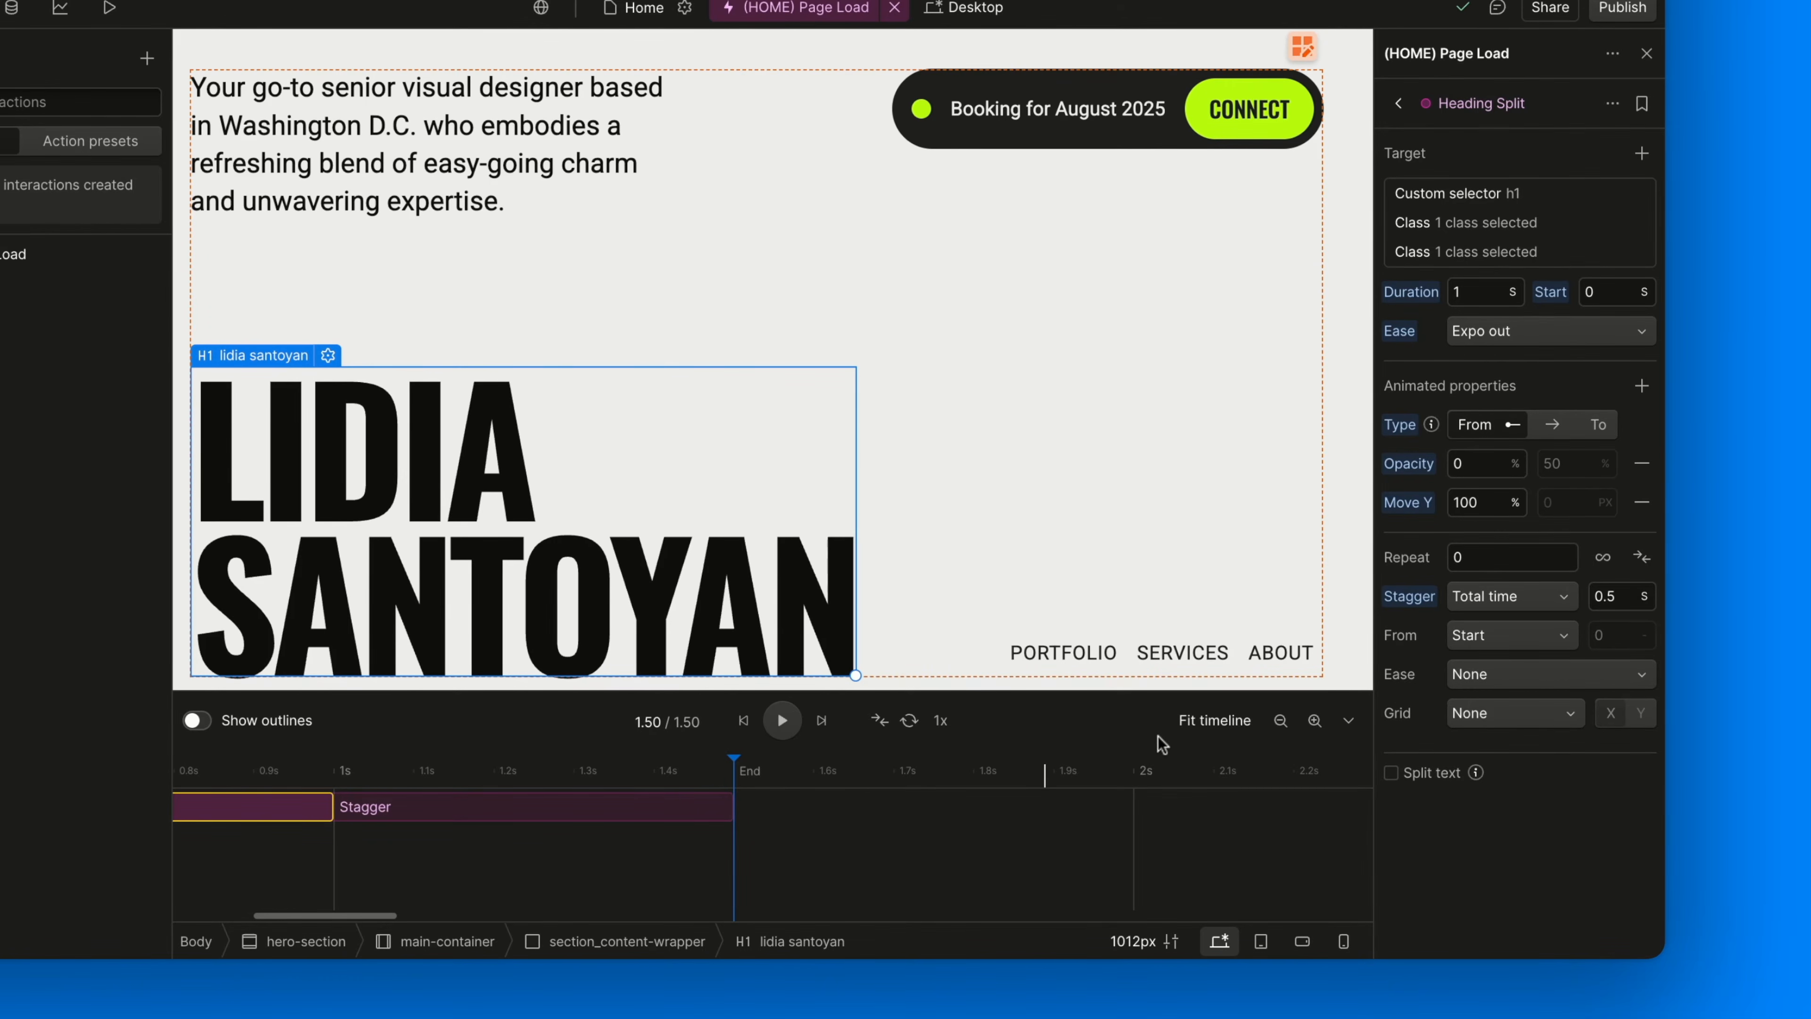
Set the stagger's From option to Center and play the animation from the start twice
{"action": "left_click", "coordinate": [1502, 639]}
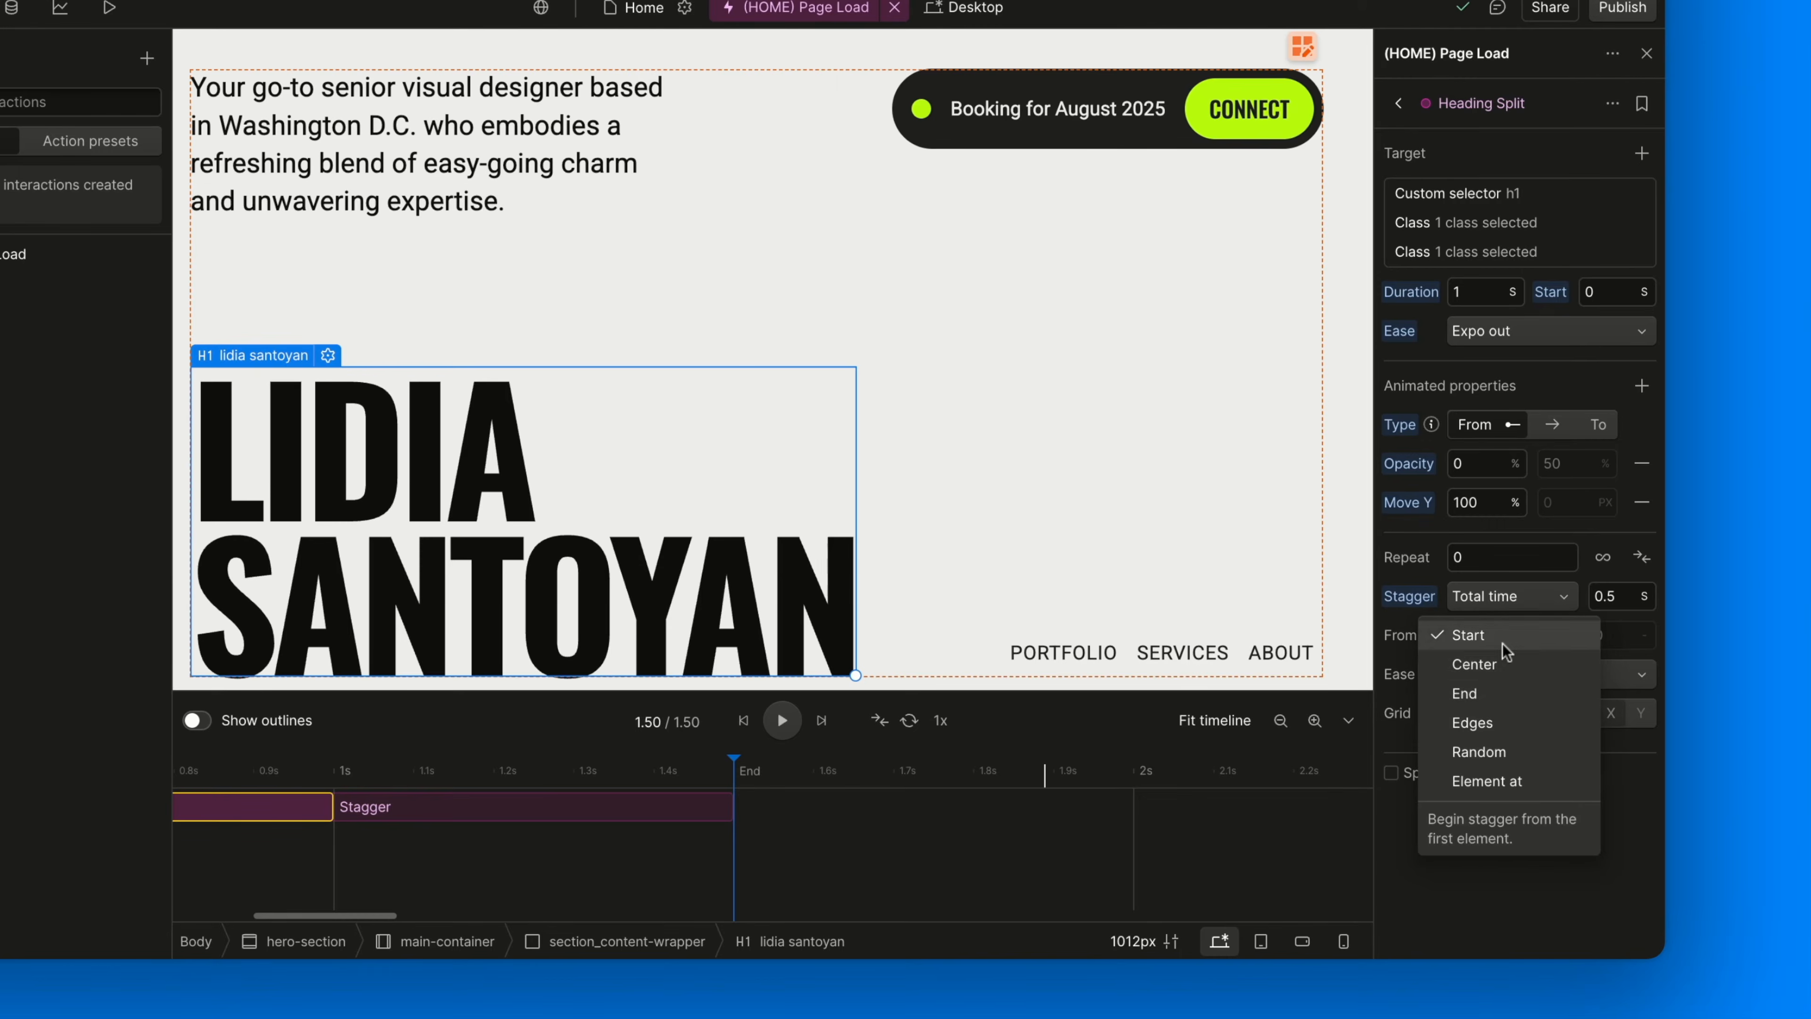
{"action": "left_click", "coordinate": [1495, 663]}
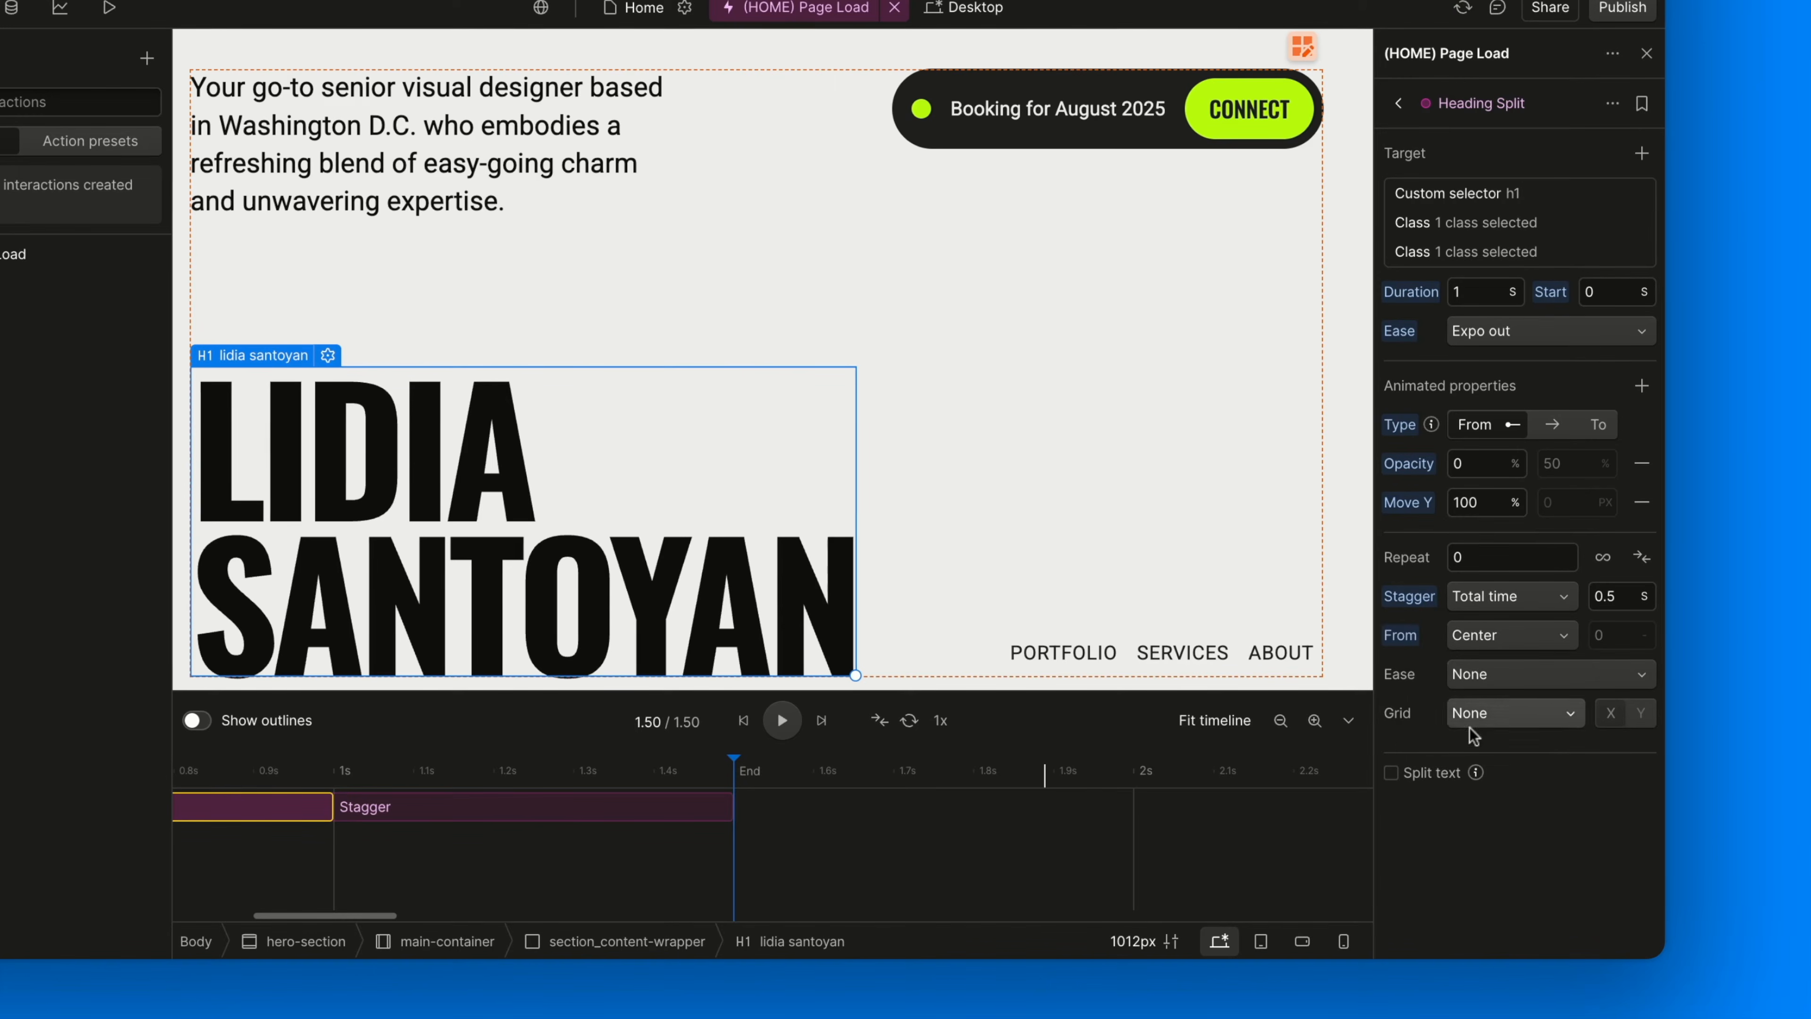
{"action": "left_click", "coordinate": [743, 721]}
{"action": "left_click", "coordinate": [784, 721]}
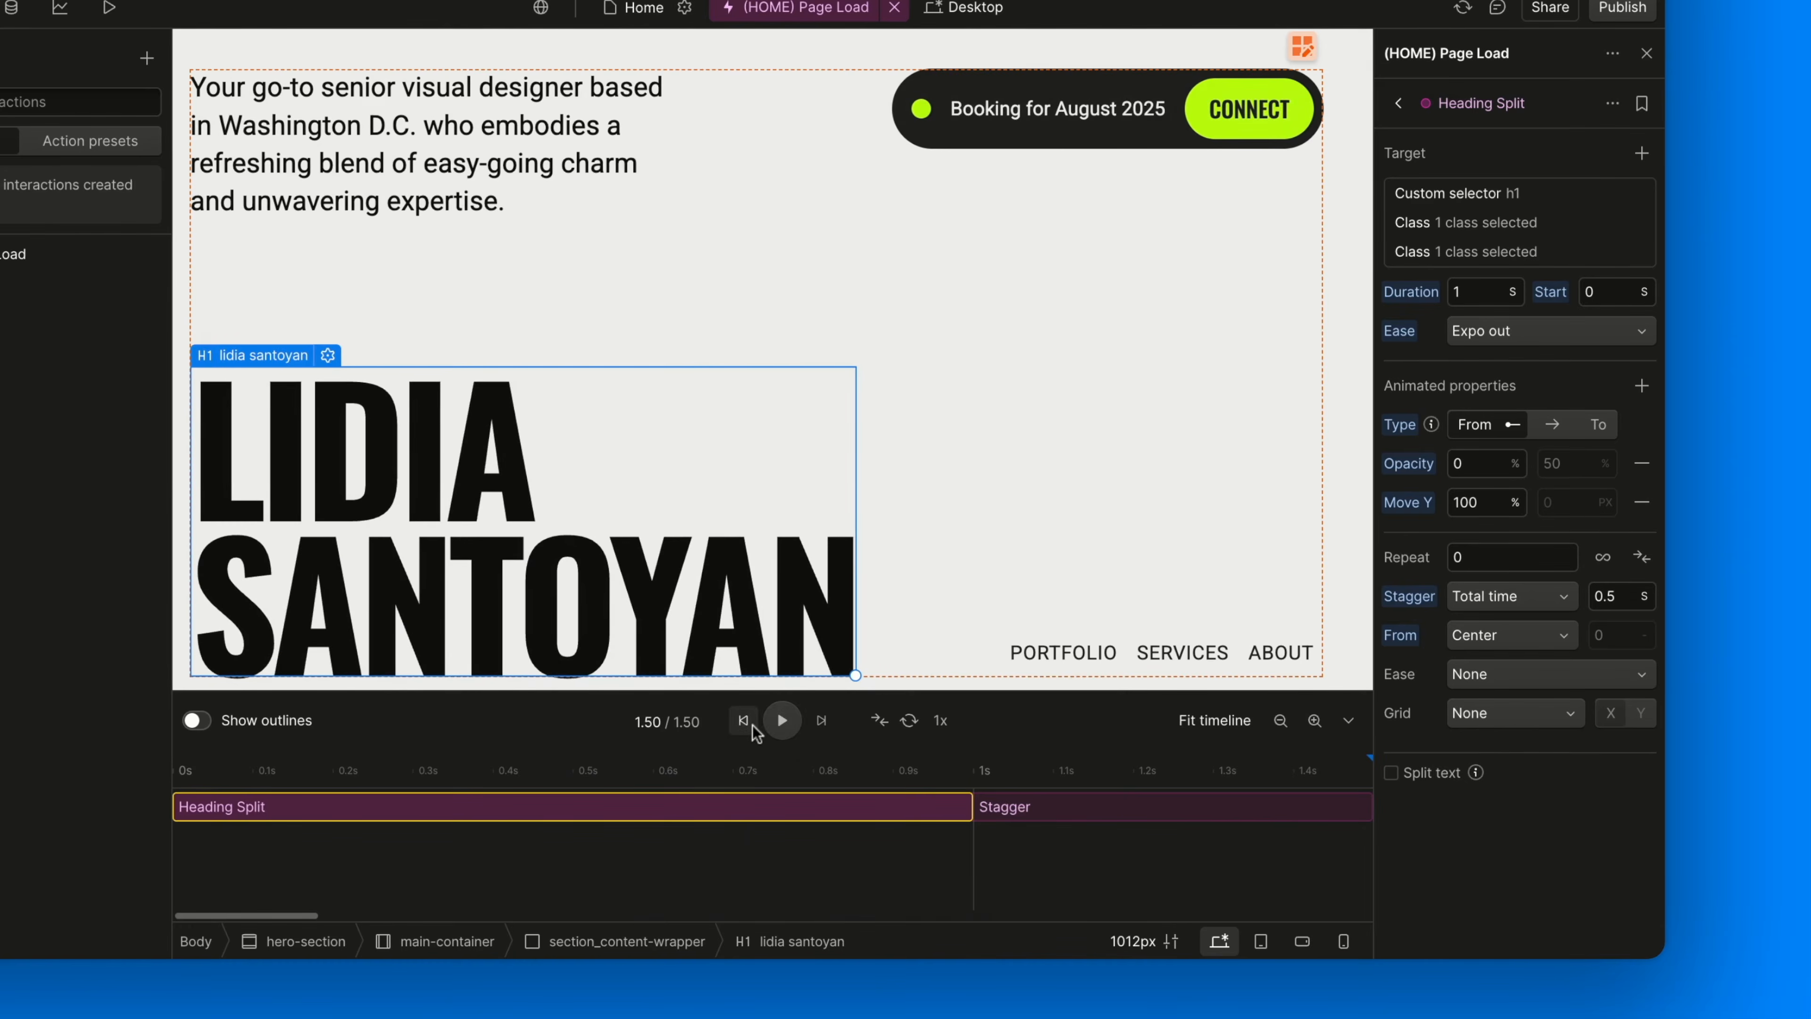
{"action": "left_click", "coordinate": [748, 723]}
{"action": "left_click", "coordinate": [784, 721]}
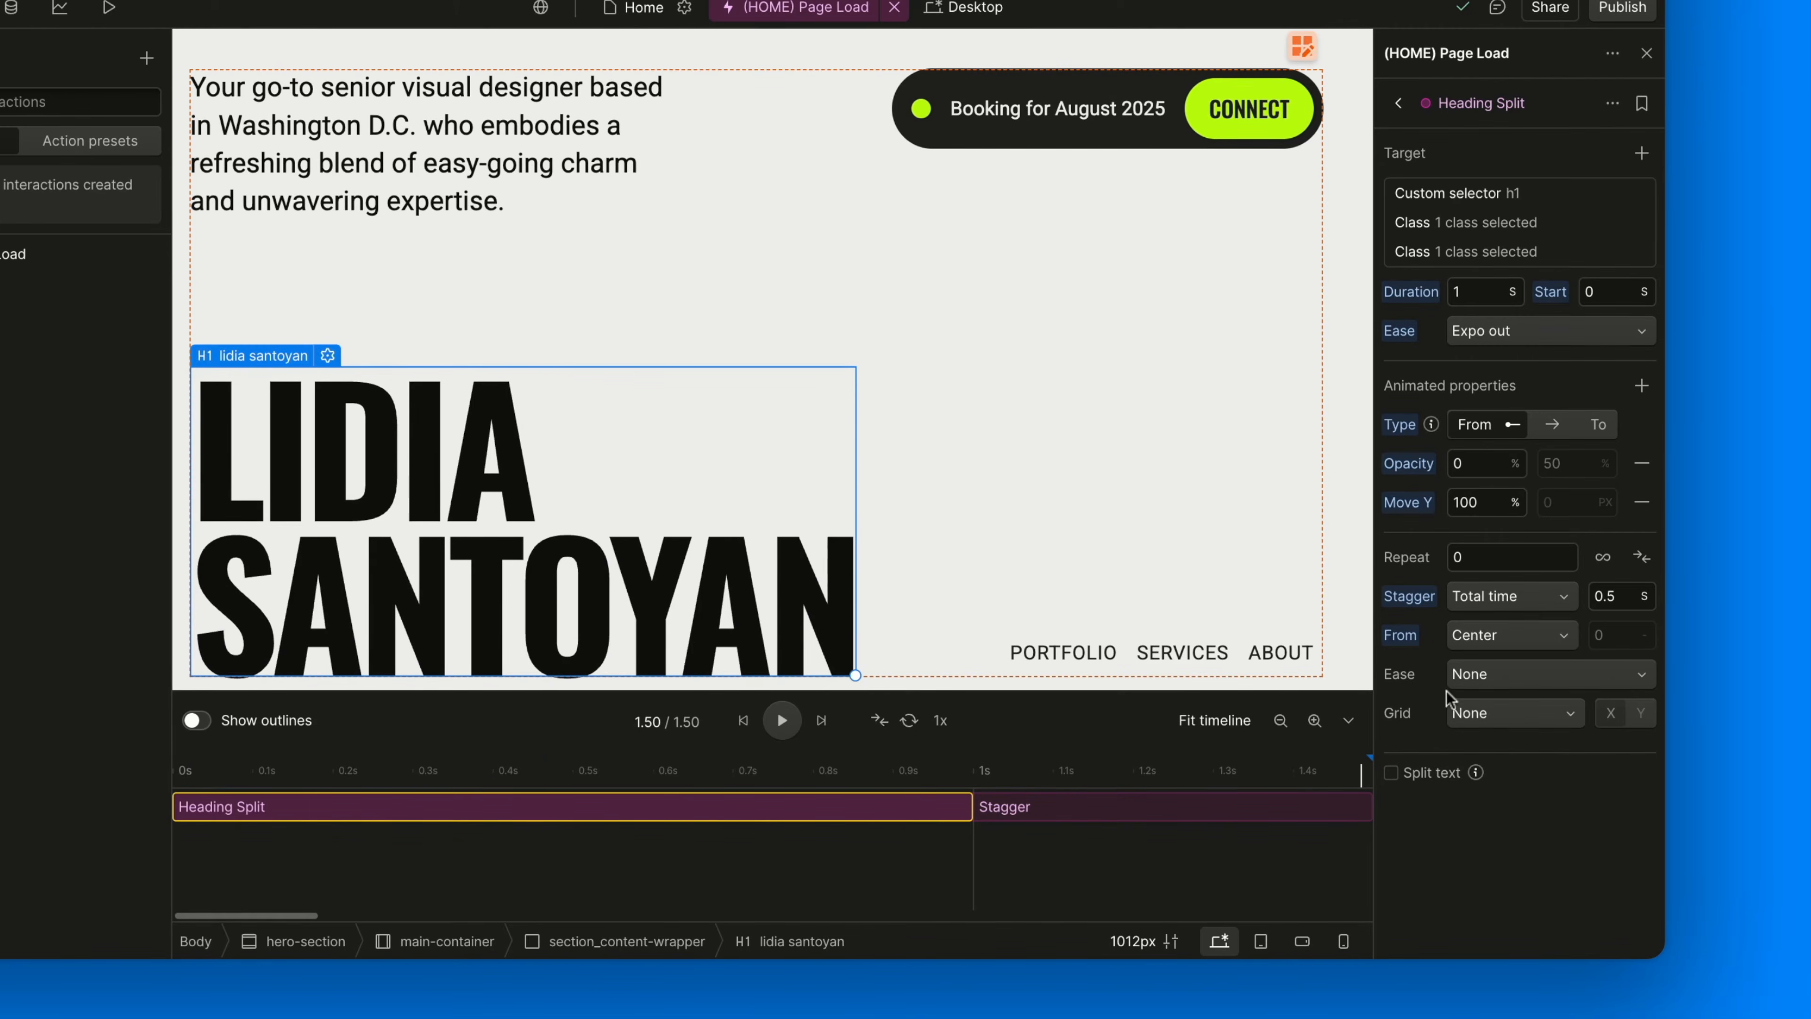
Set the stagger mode to Offset time and preview the Center stagger by playing from the start and scrubbing the timeline
{"action": "left_click", "coordinate": [1482, 598]}
{"action": "left_click", "coordinate": [1479, 623]}
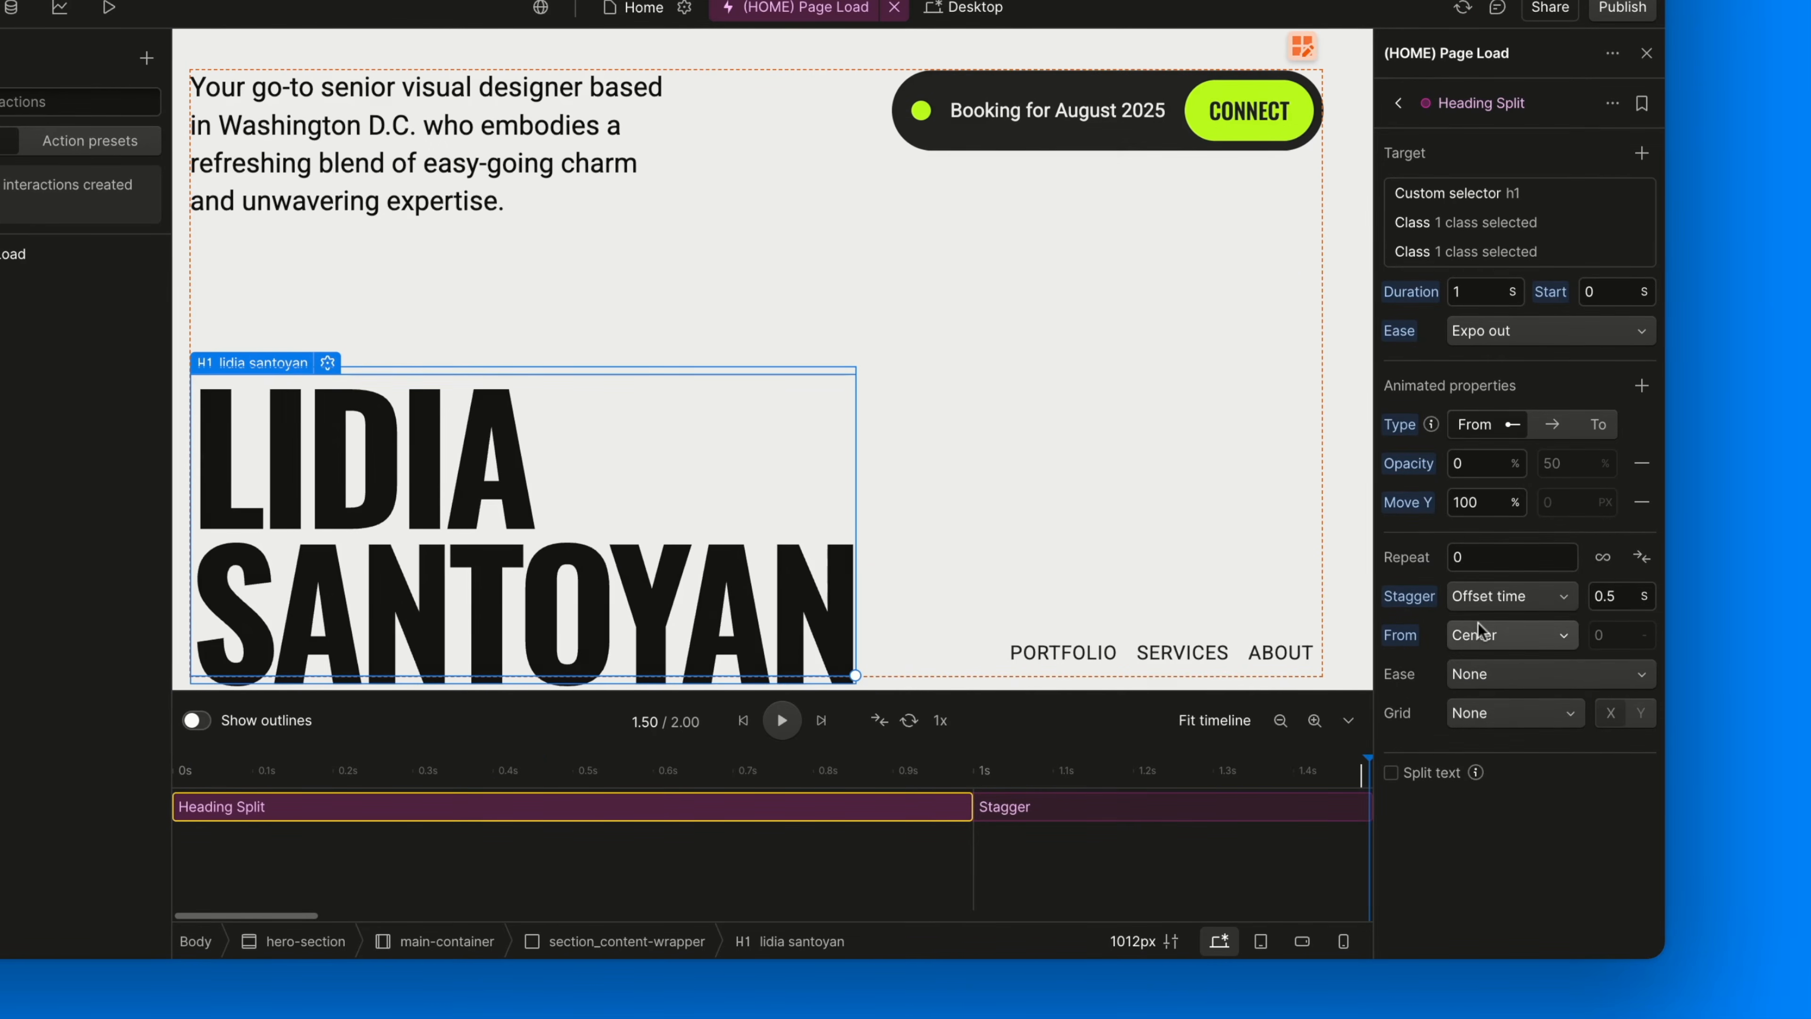
{"action": "left_click", "coordinate": [743, 722]}
{"action": "left_click", "coordinate": [782, 722]}
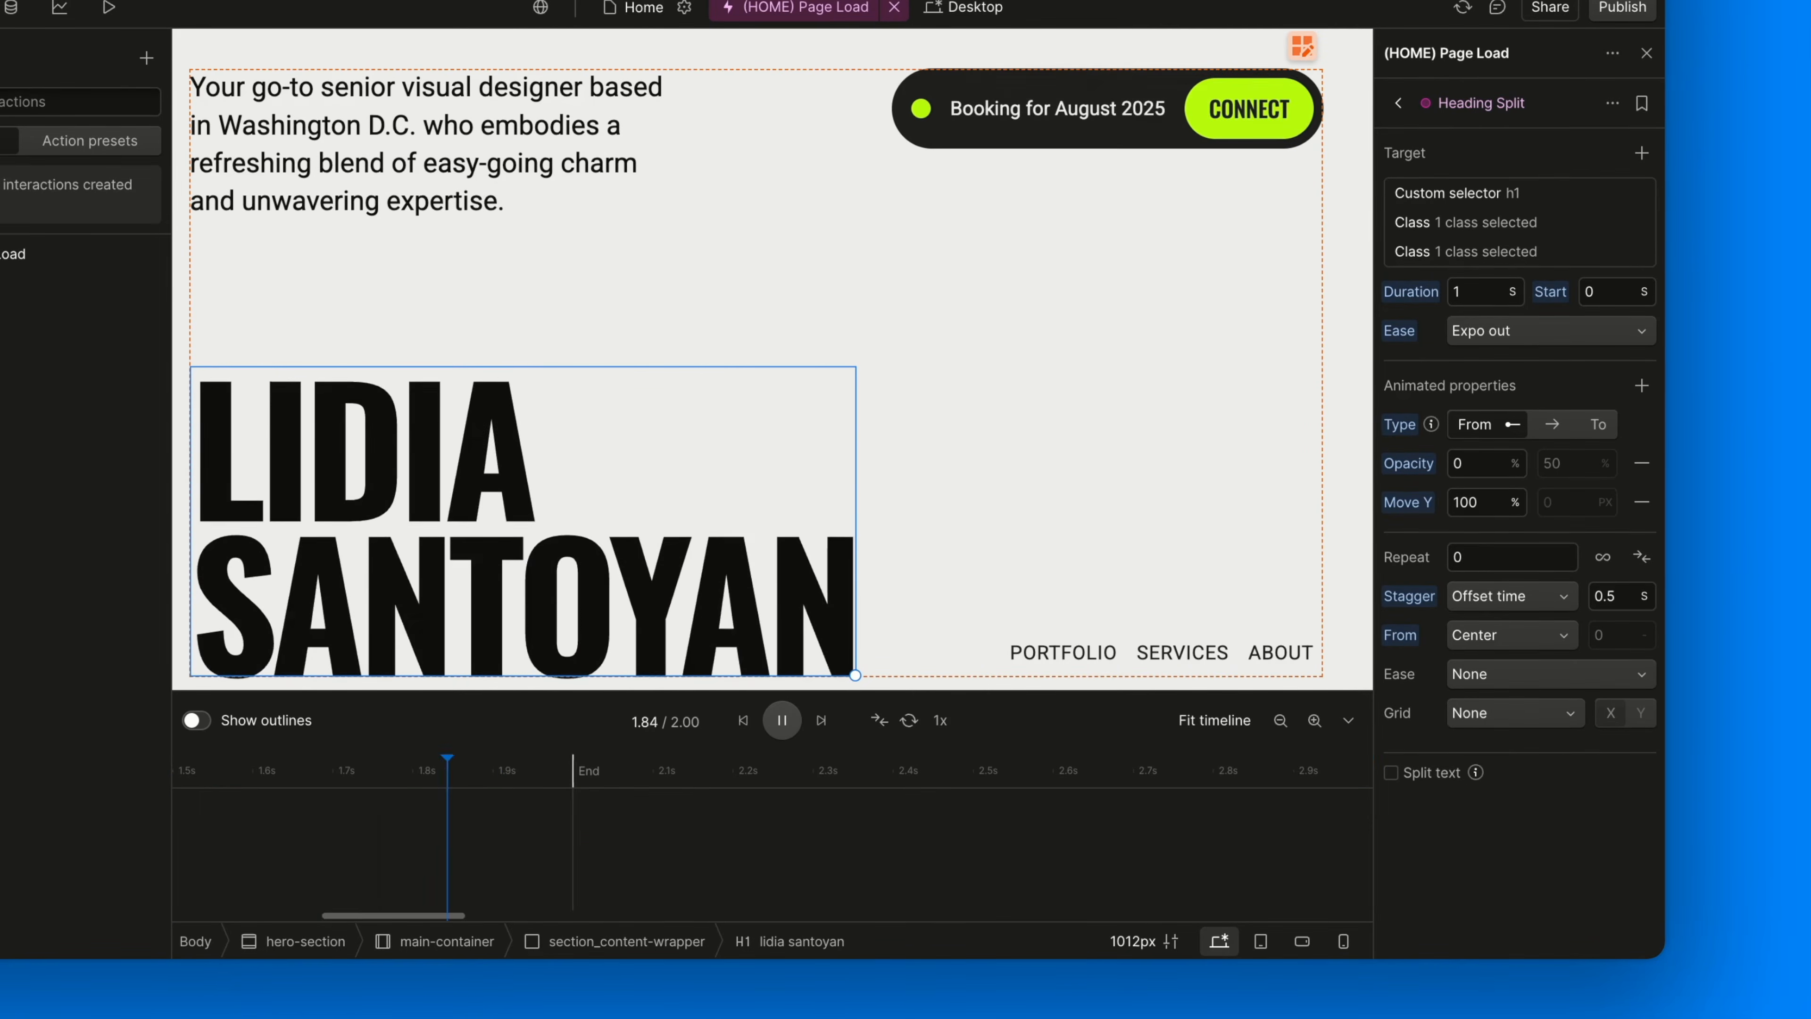
{"action": "left_click", "coordinate": [743, 722]}
{"action": "left_click_drag", "start_coordinate": [178, 767], "coordinate": [974, 767]}
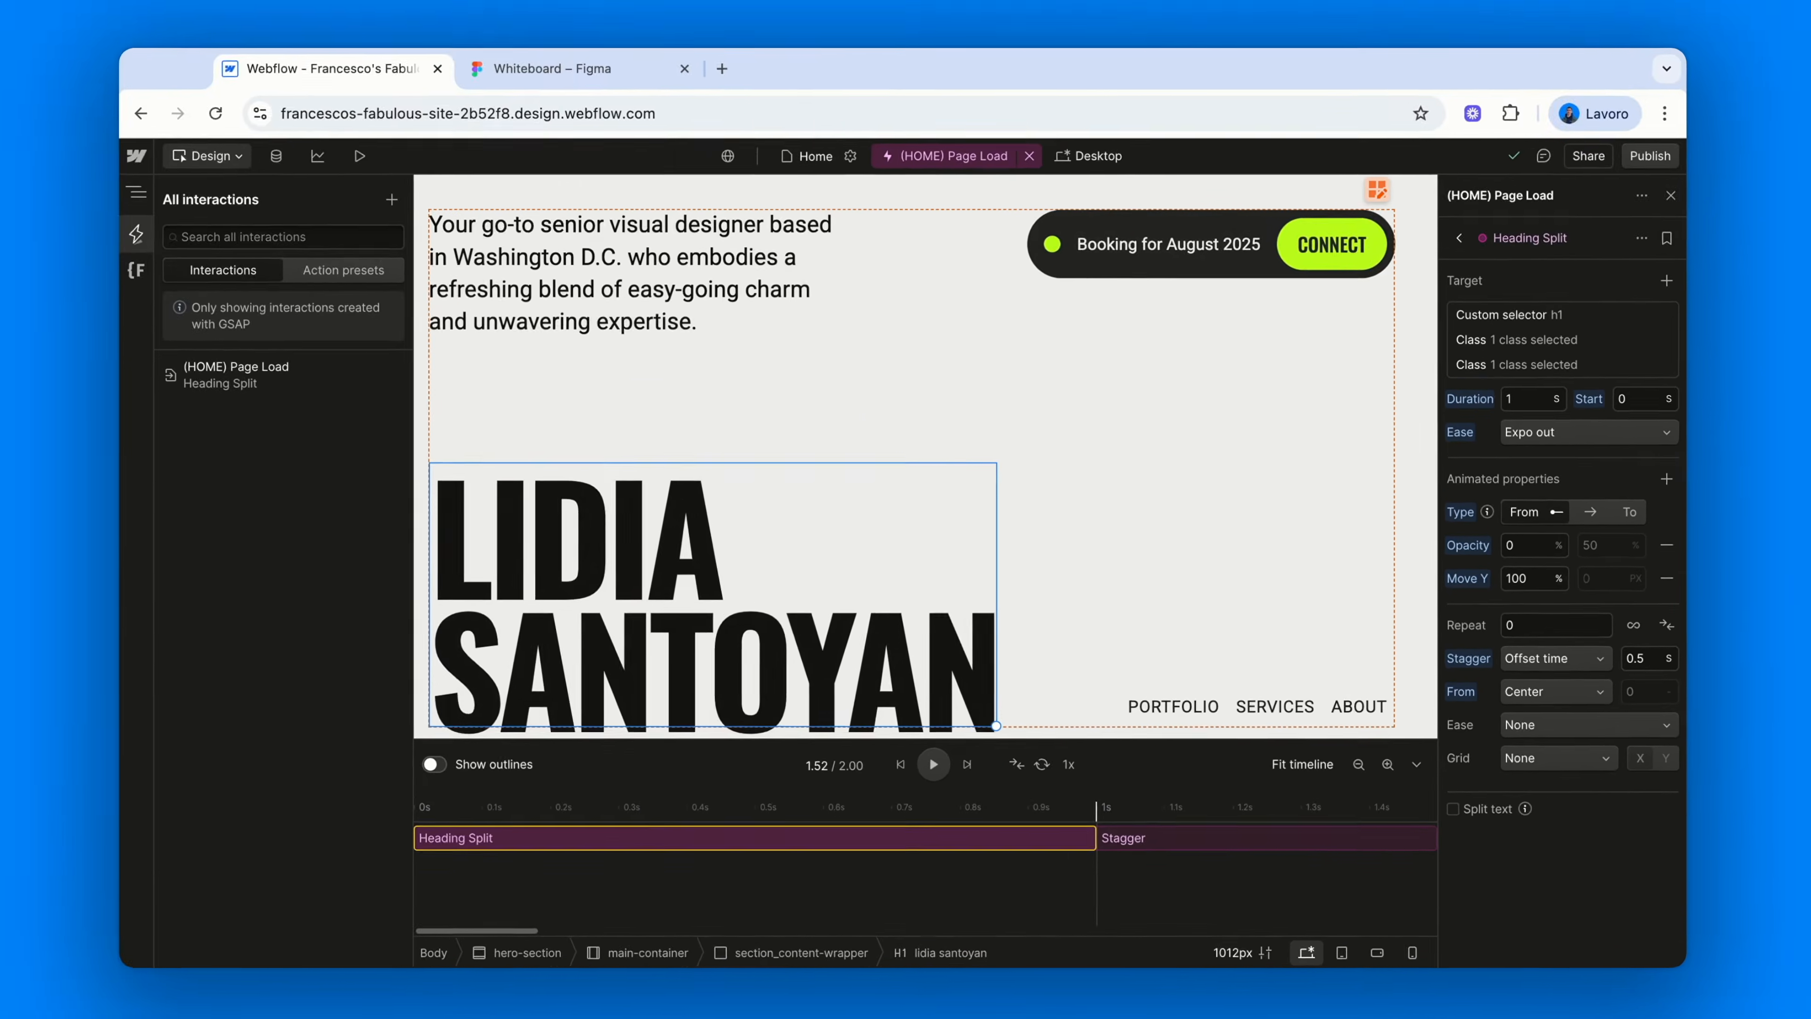
After consulting the Figma whiteboard, set the stagger mode to Total time in Webflow and replay the animation from the start
{"action": "left_click", "coordinate": [614, 71]}
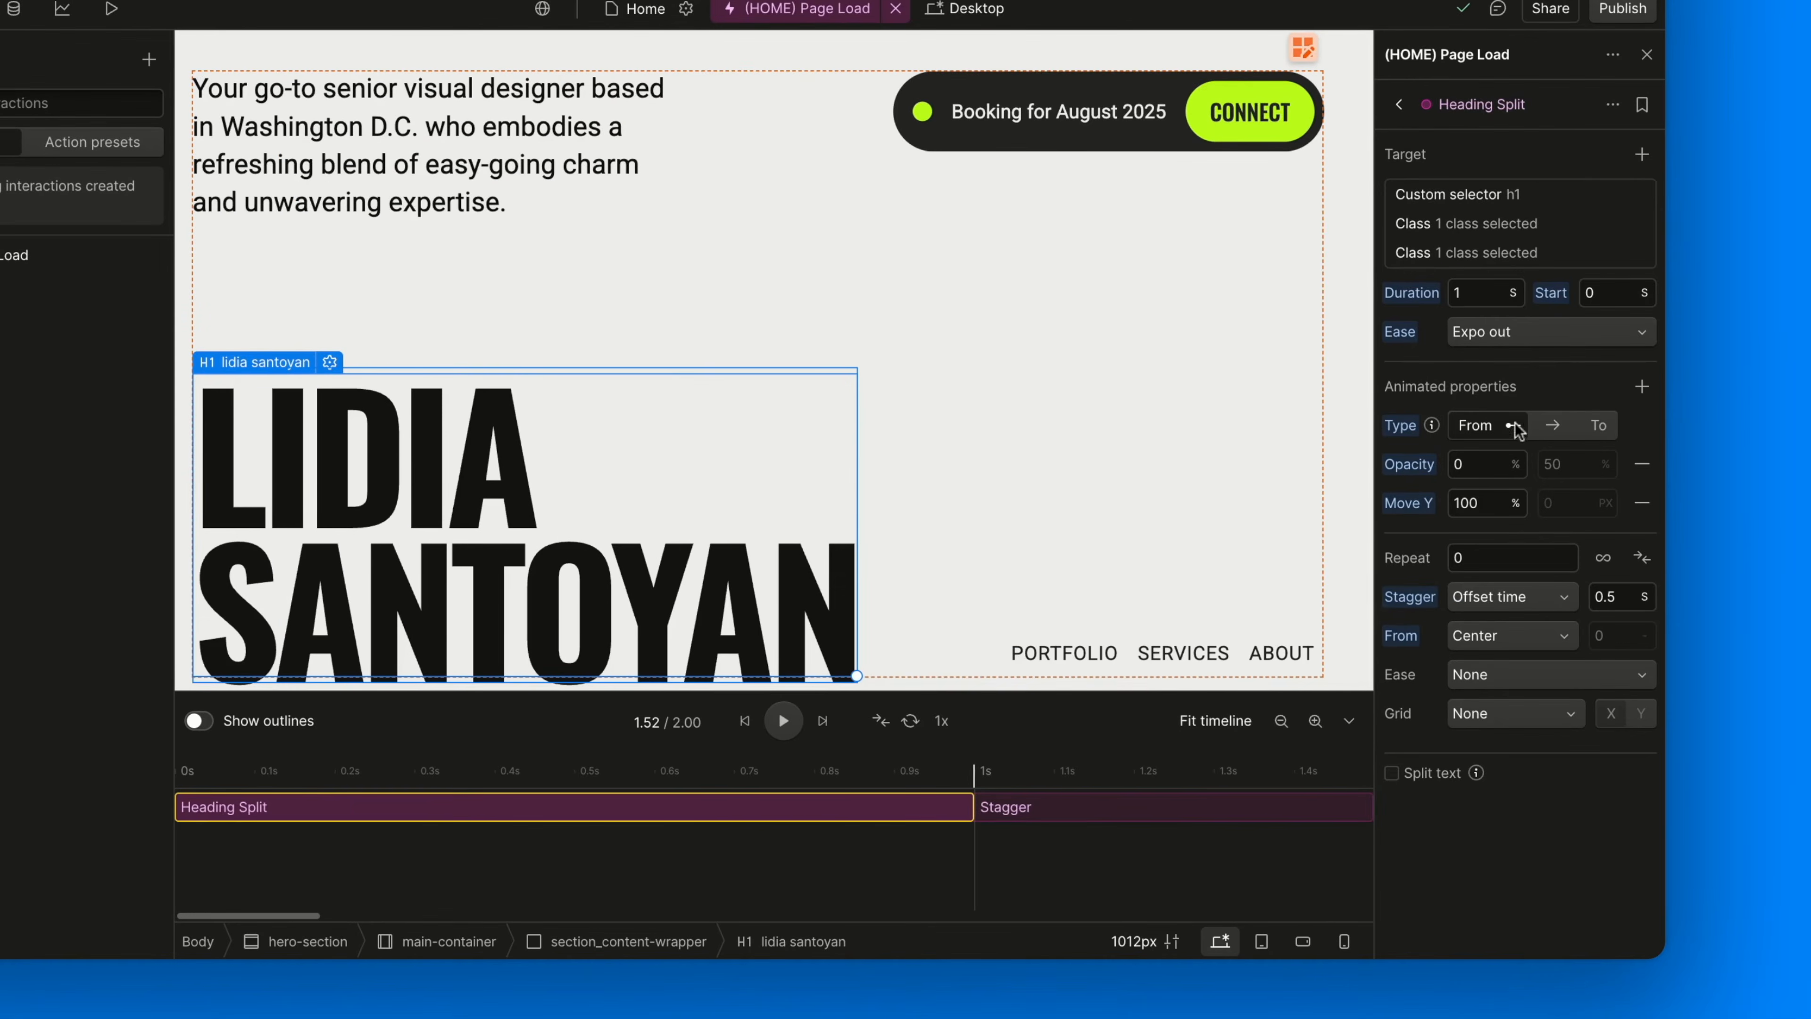
{"action": "left_click", "coordinate": [1505, 597]}
{"action": "left_click", "coordinate": [1493, 564]}
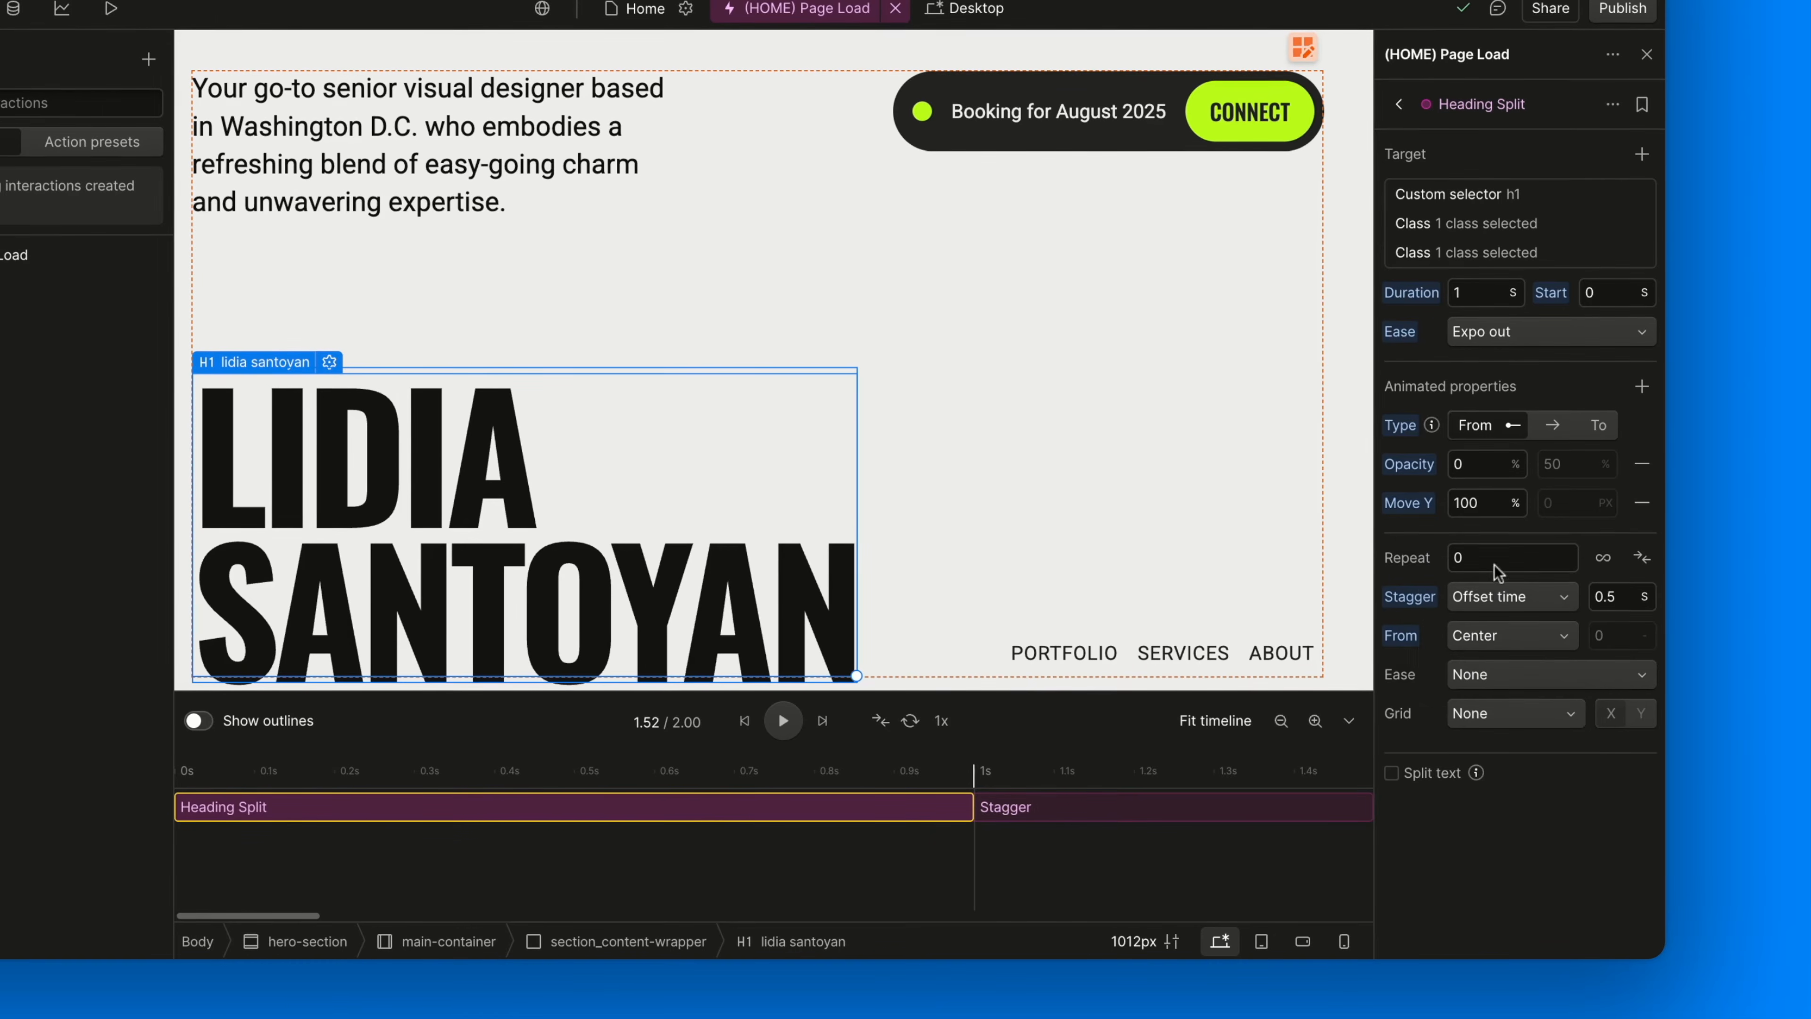
{"action": "left_click", "coordinate": [782, 720]}
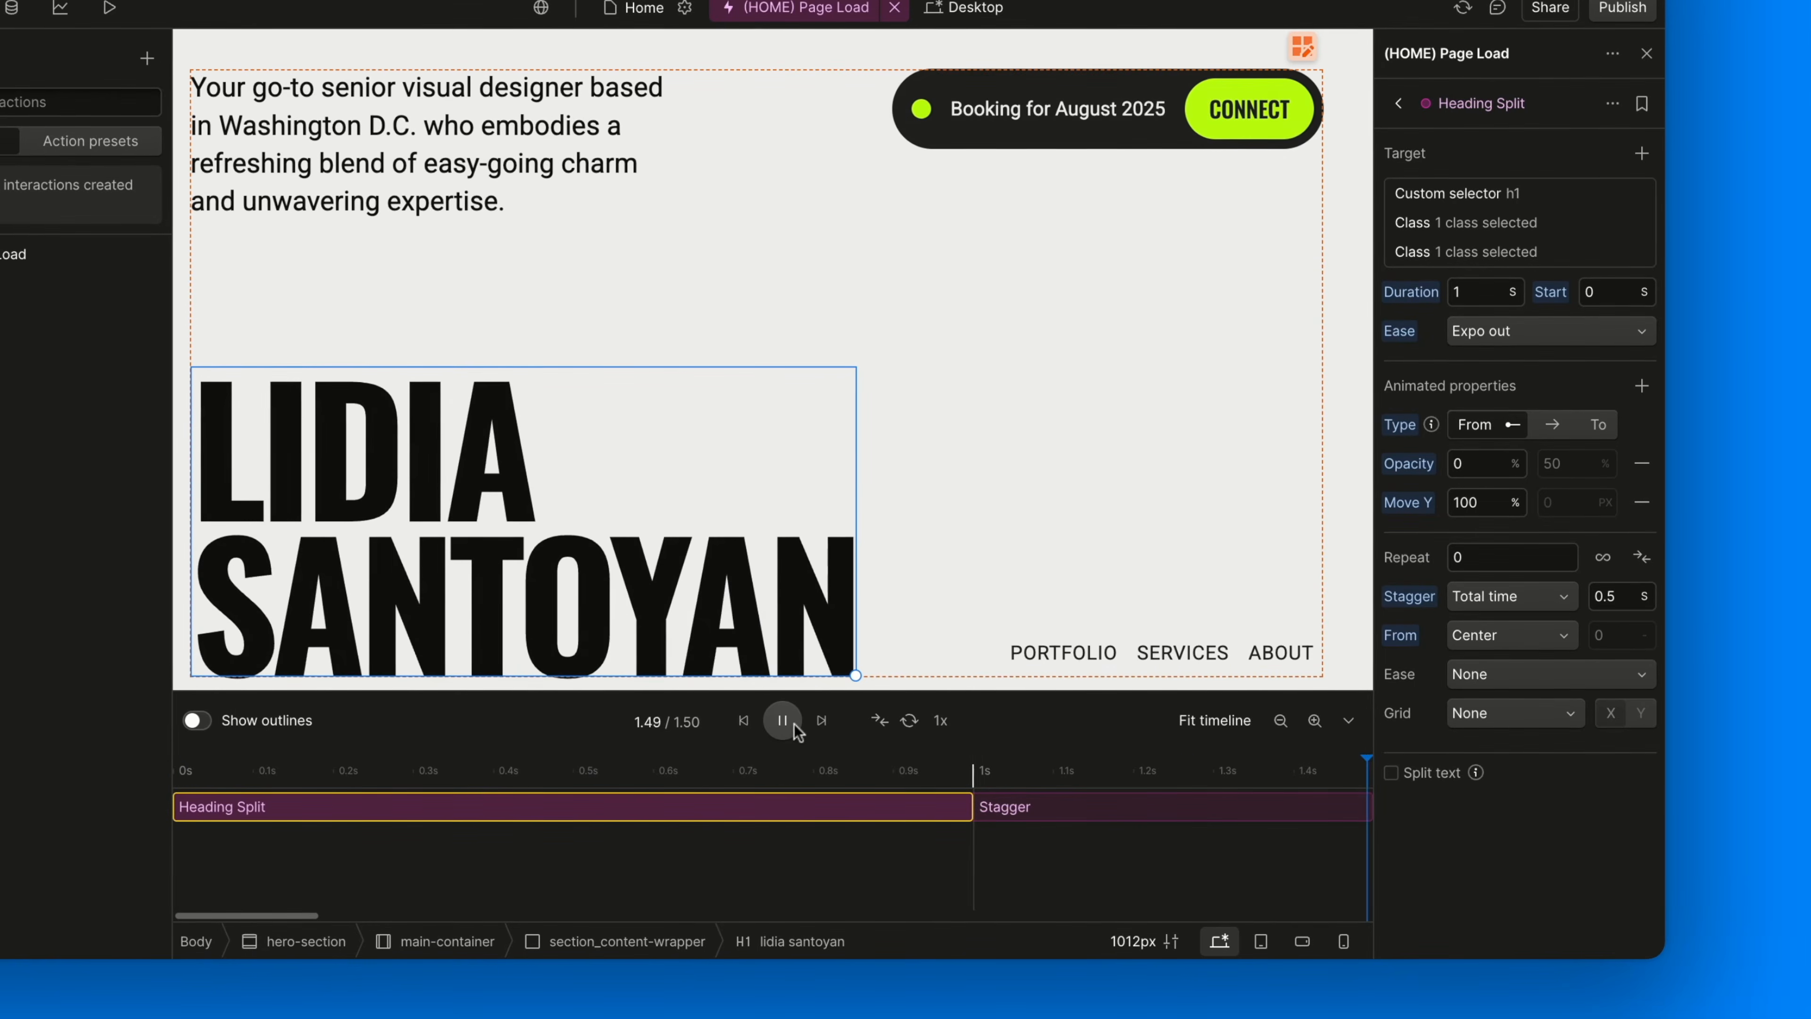
{"action": "left_click", "coordinate": [742, 721]}
{"action": "left_click", "coordinate": [784, 724]}
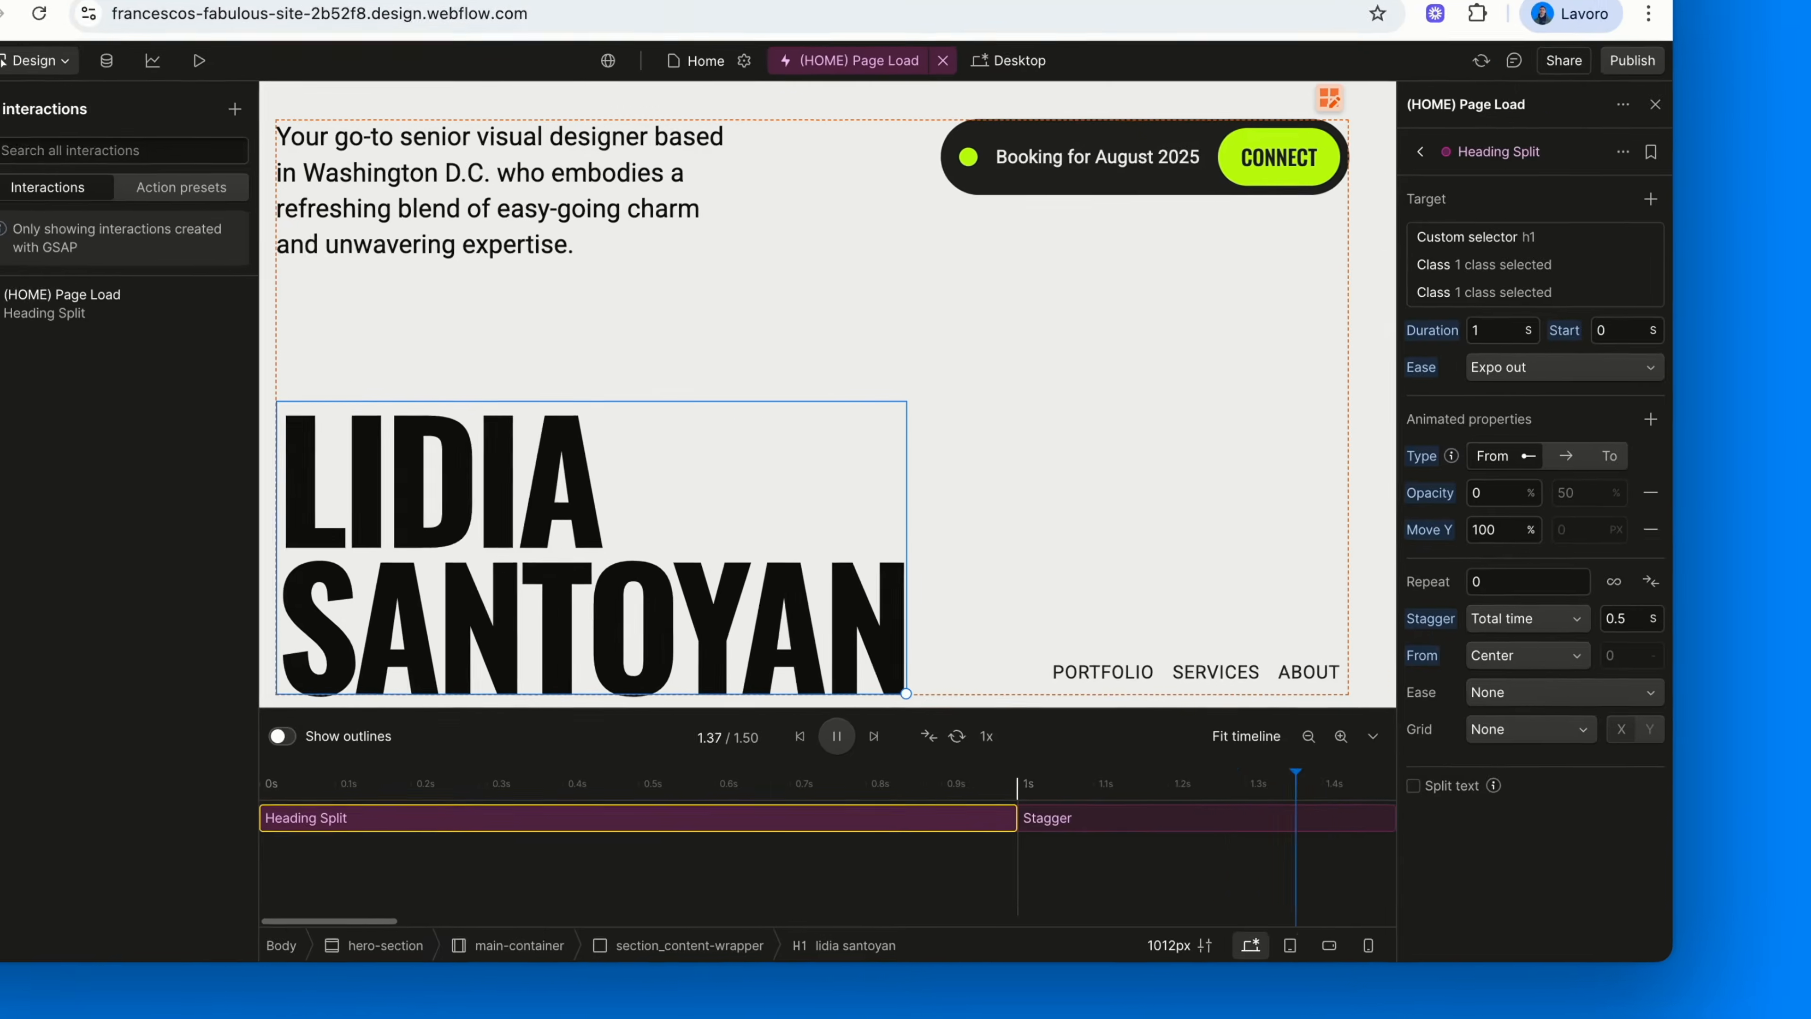
Set the stagger's From option to End and preview it by playing from the start and scrubbing the timeline
{"action": "left_click", "coordinate": [618, 78]}
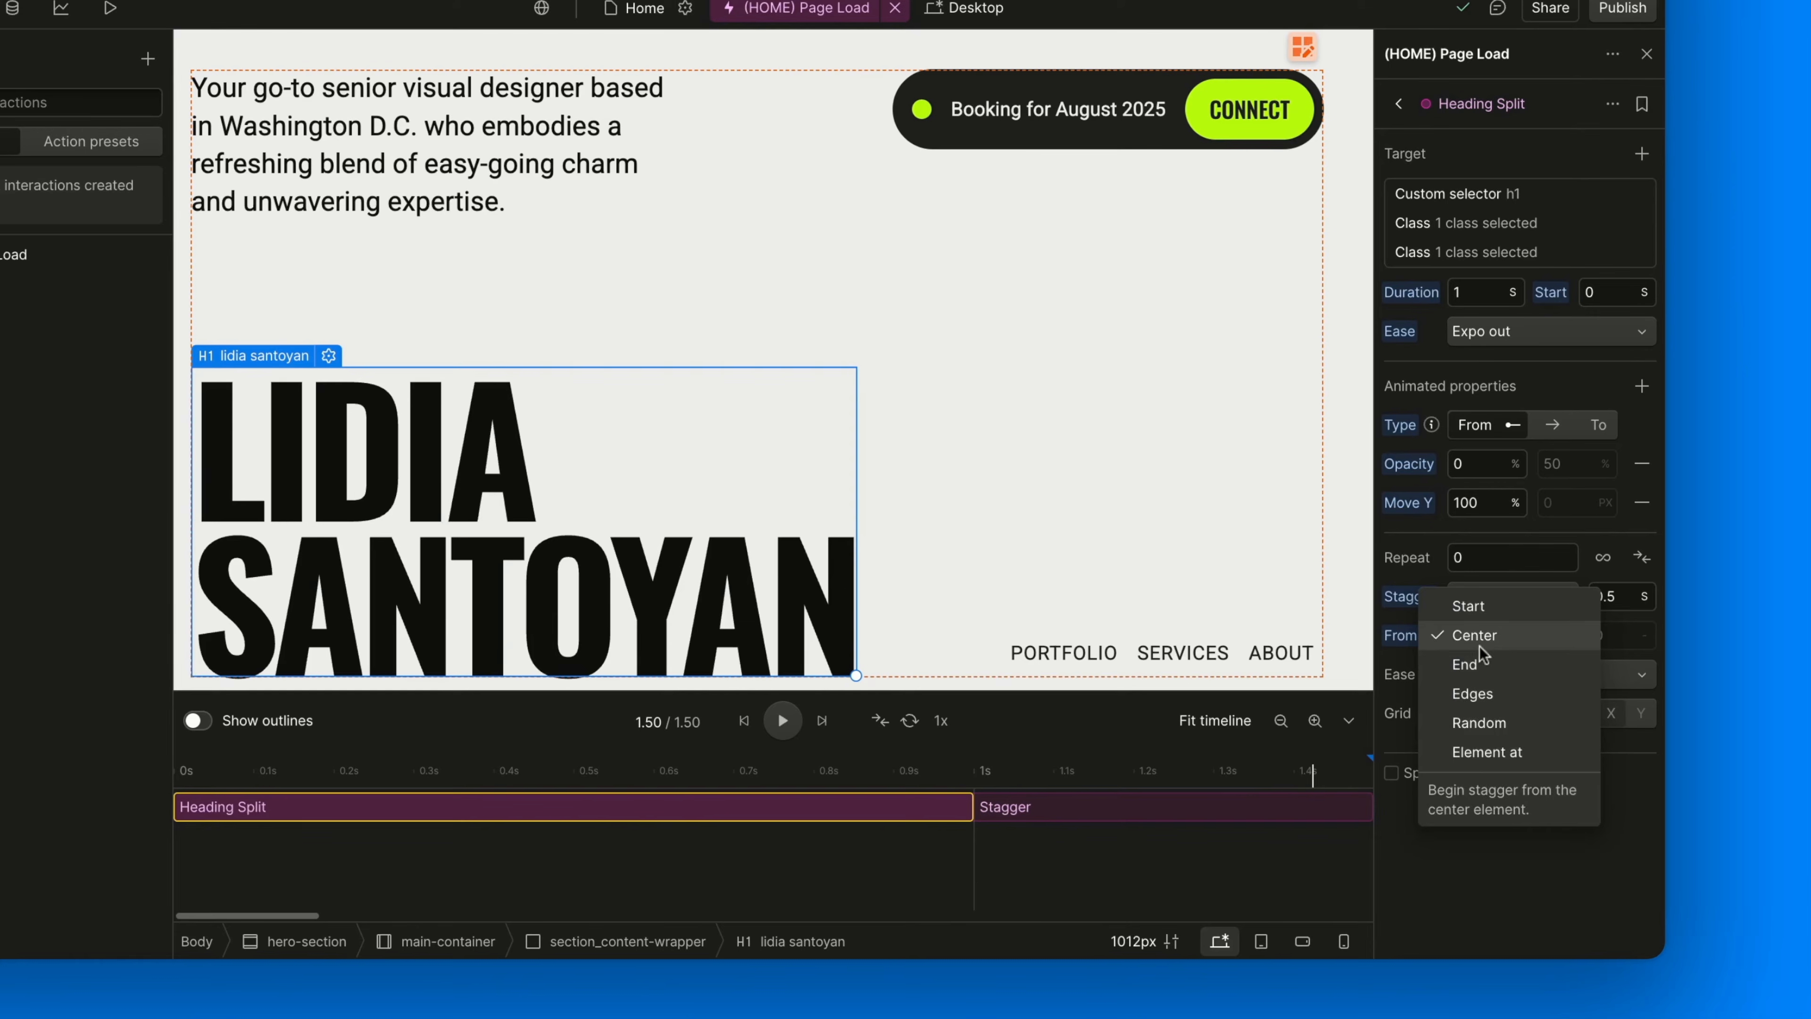
{"action": "left_click", "coordinate": [1481, 646]}
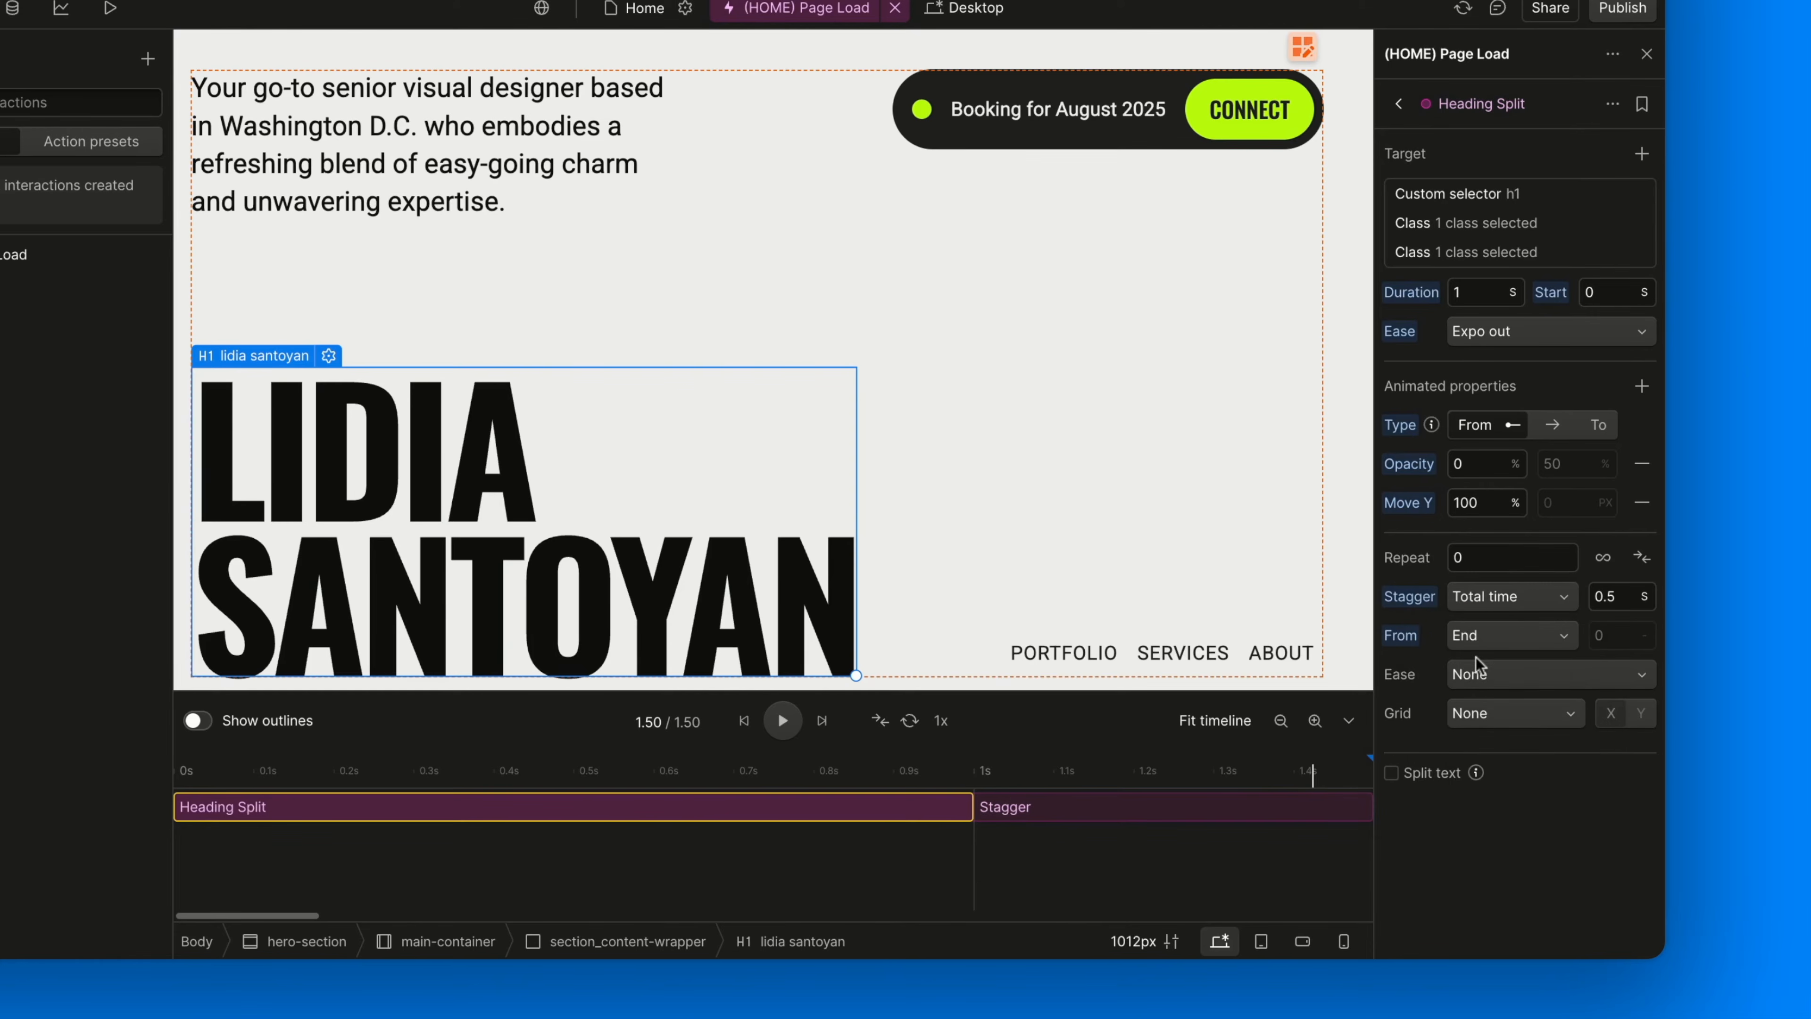
{"action": "left_click", "coordinate": [743, 720]}
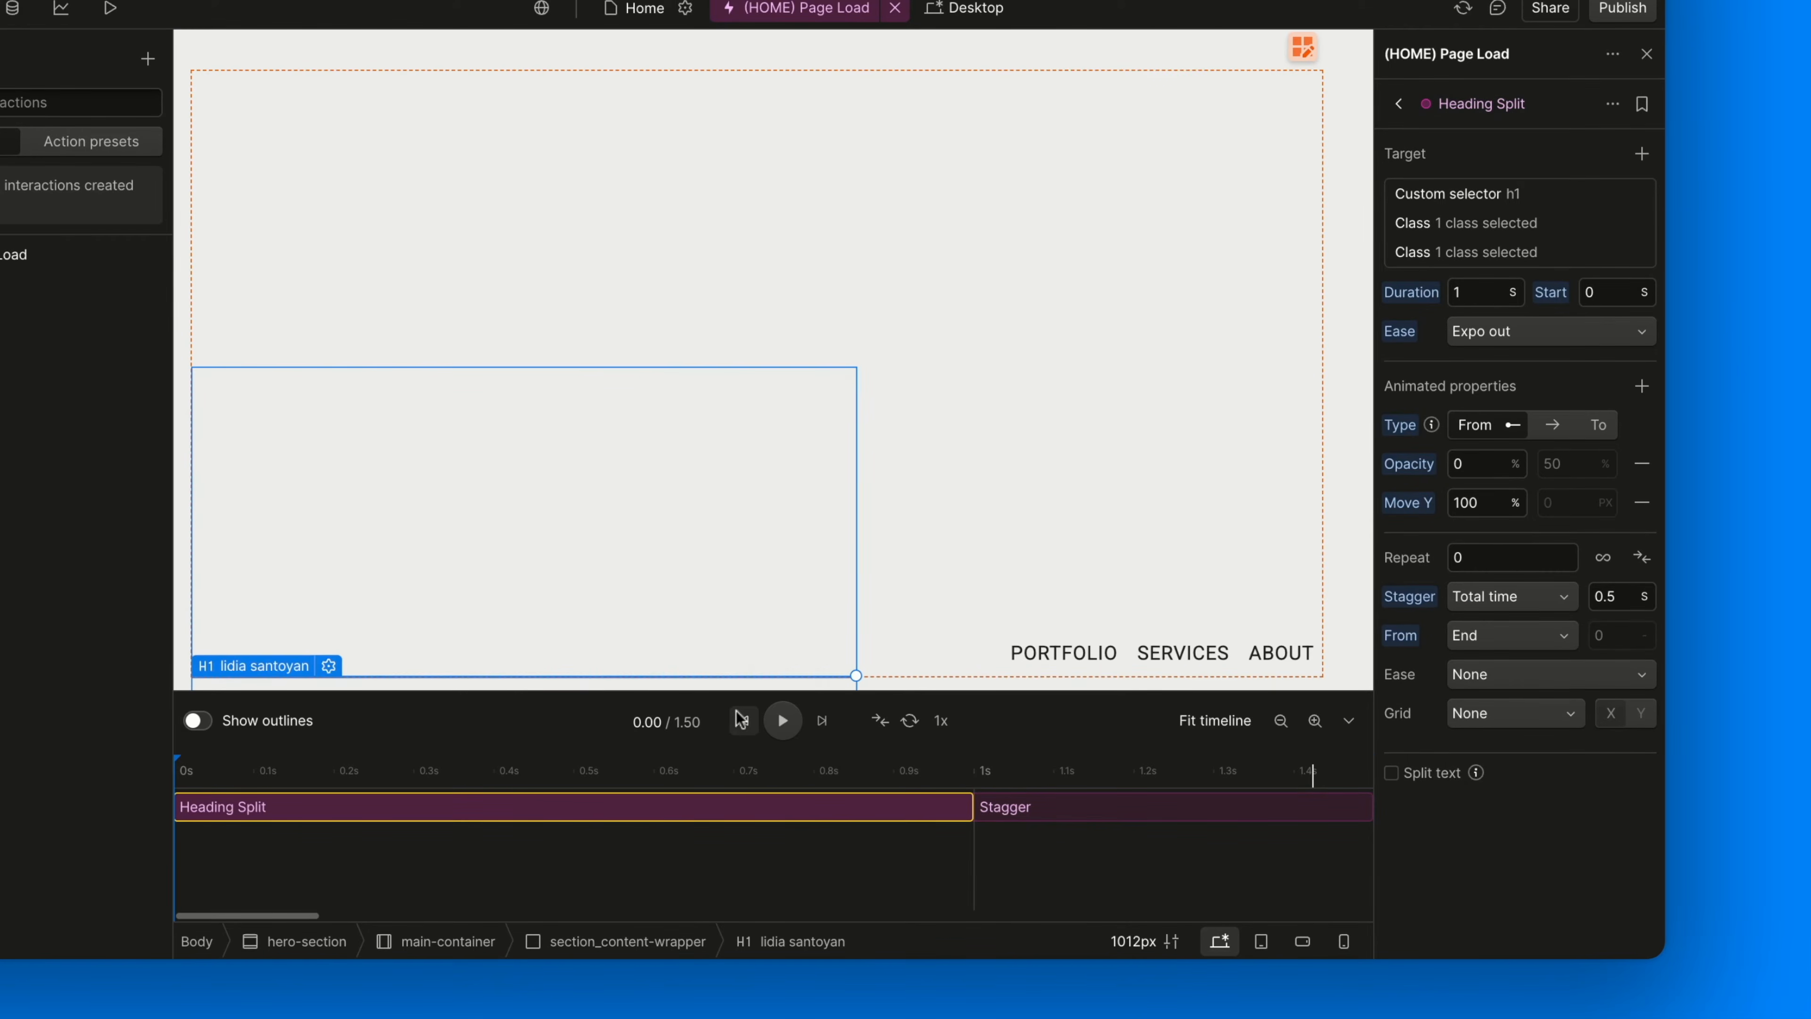
{"action": "left_click", "coordinate": [782, 721]}
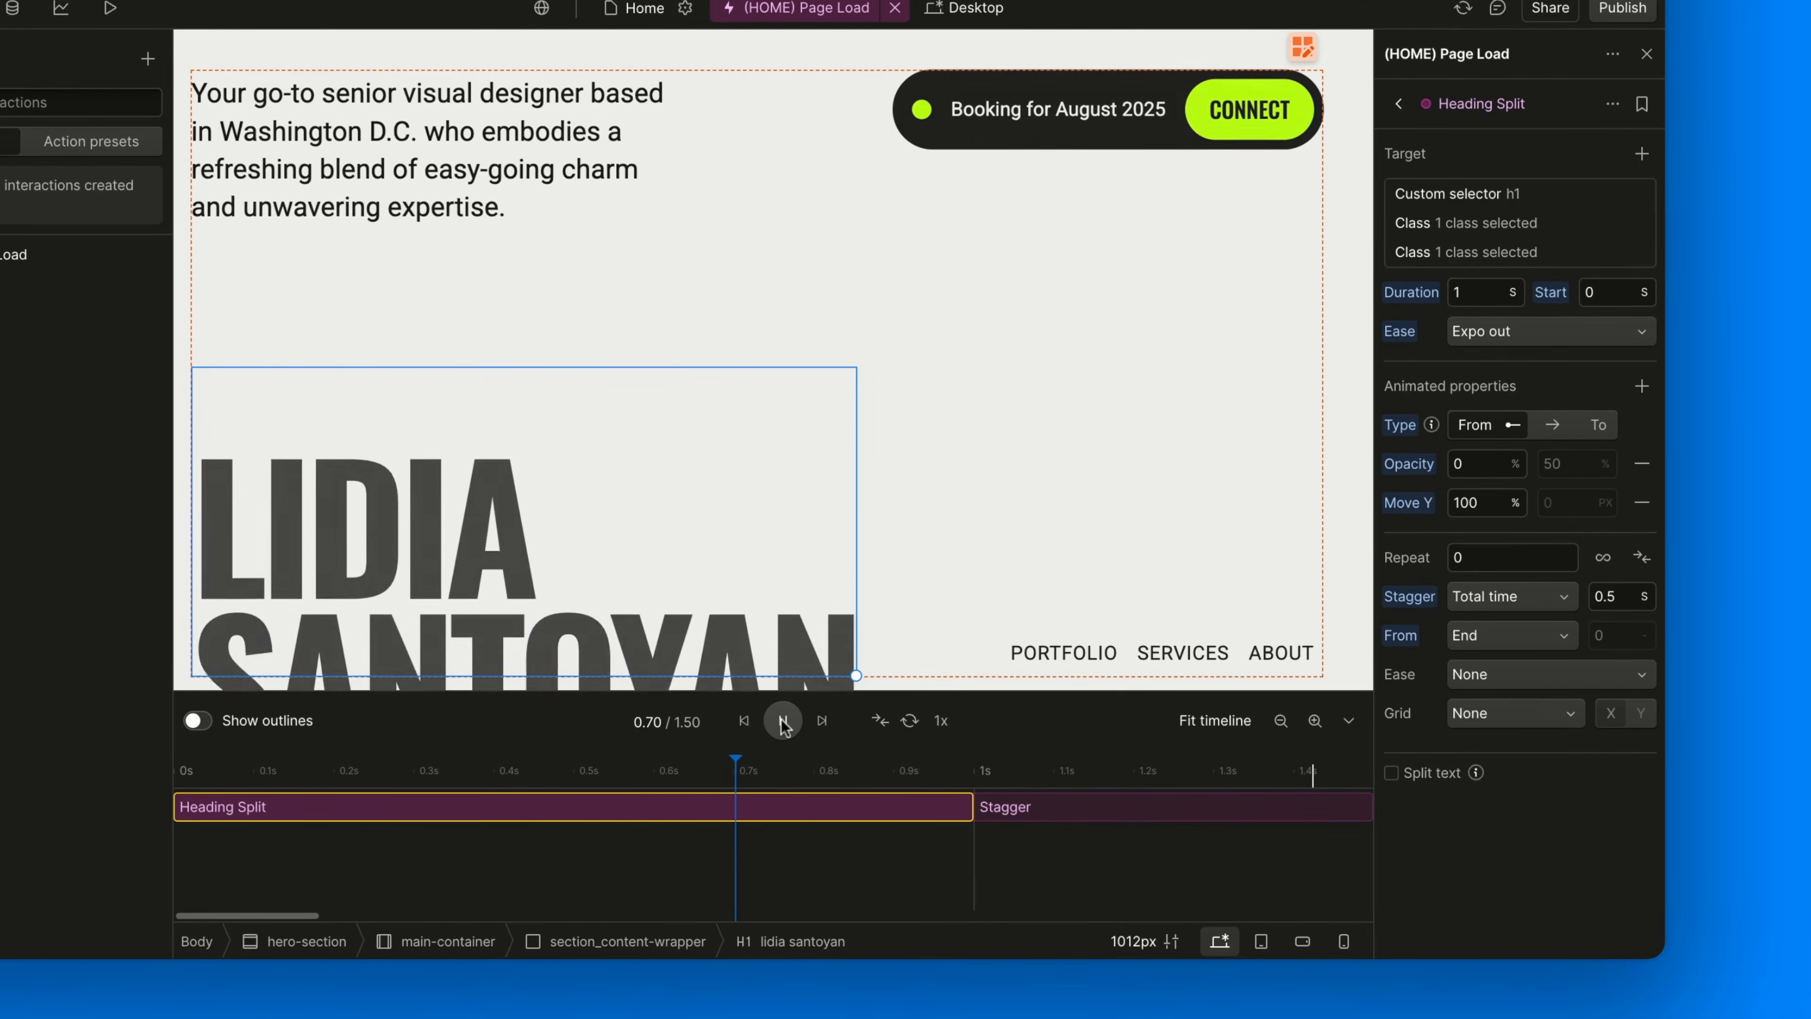
{"action": "left_click", "coordinate": [741, 721]}
{"action": "left_click", "coordinate": [779, 722]}
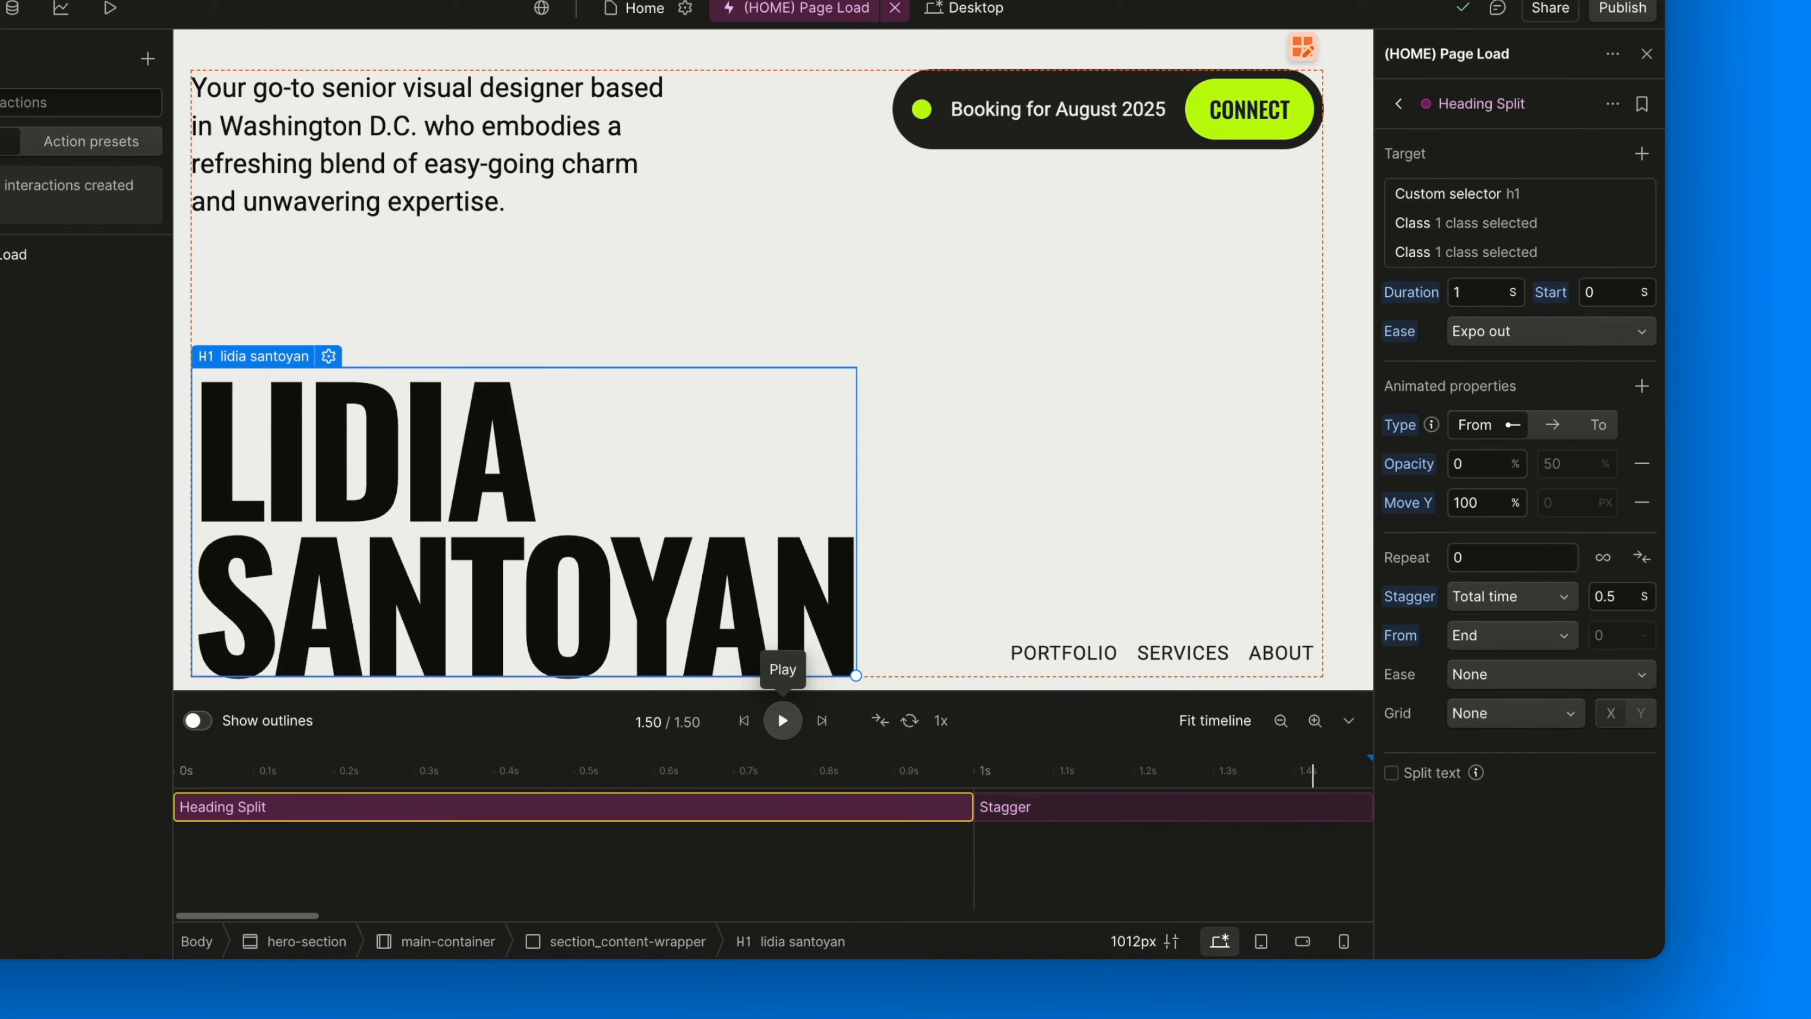
{"action": "left_click", "coordinate": [781, 722]}
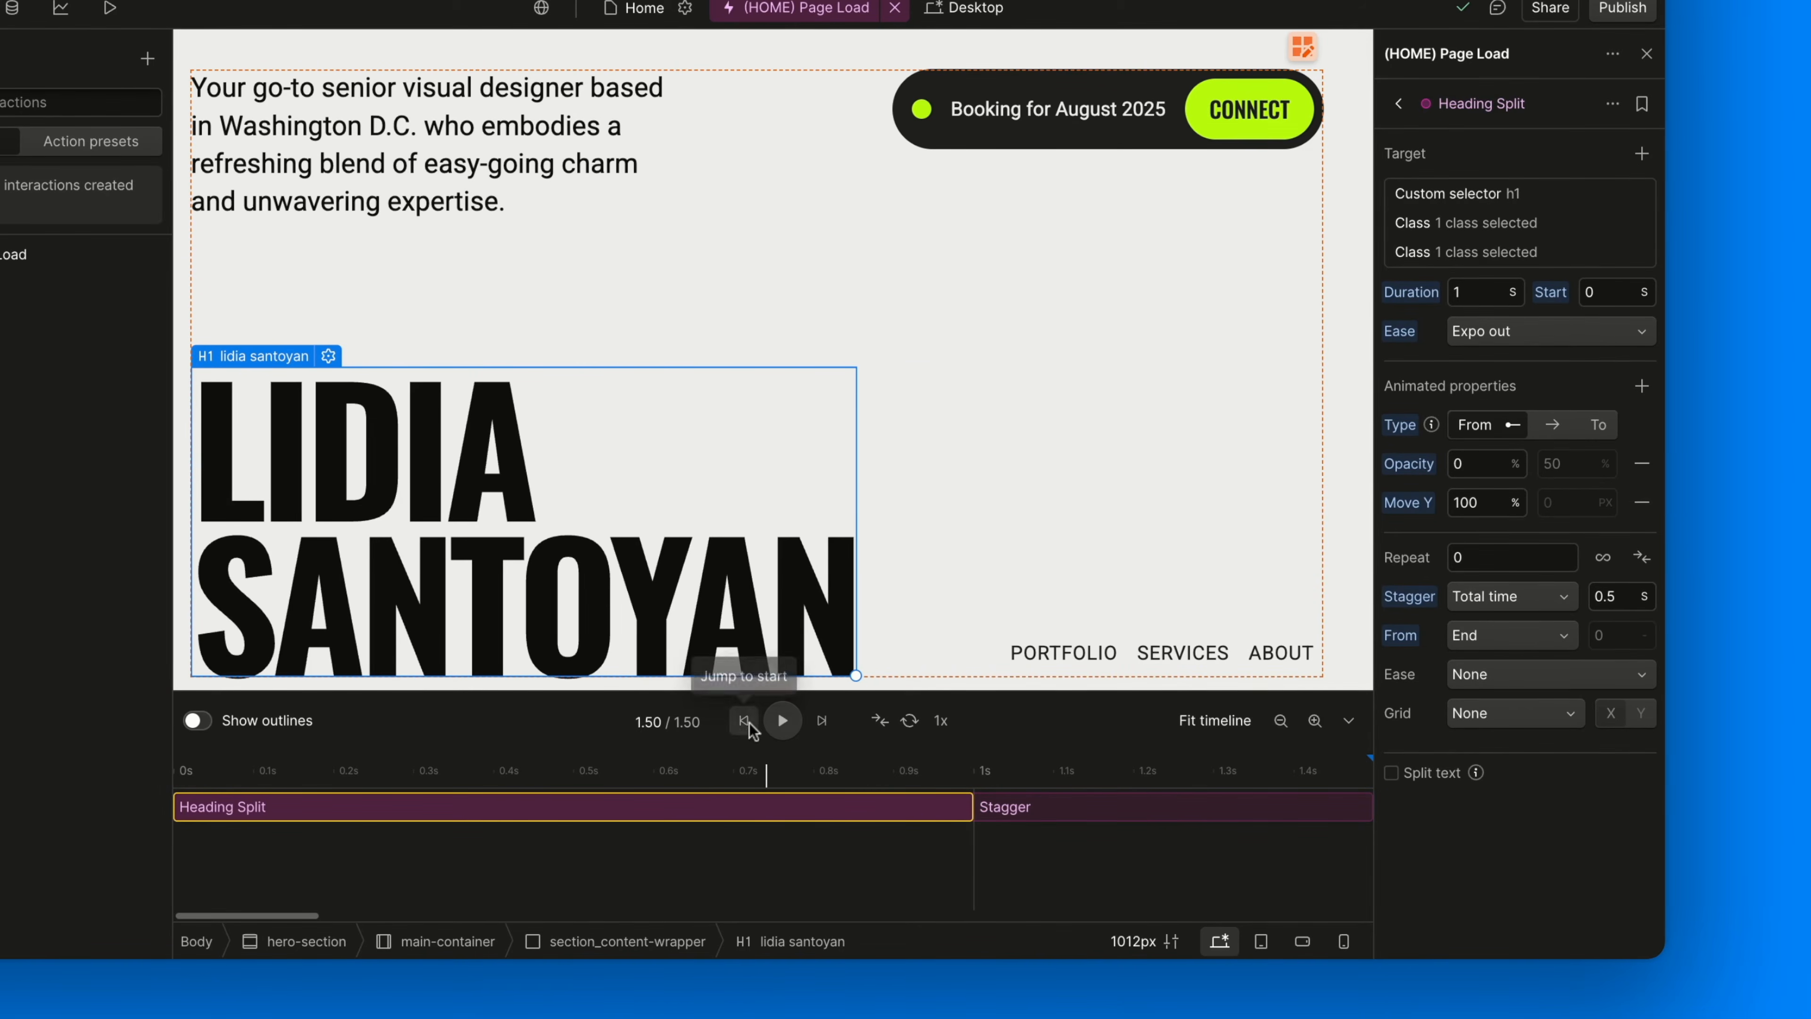
{"action": "left_click", "coordinate": [744, 720]}
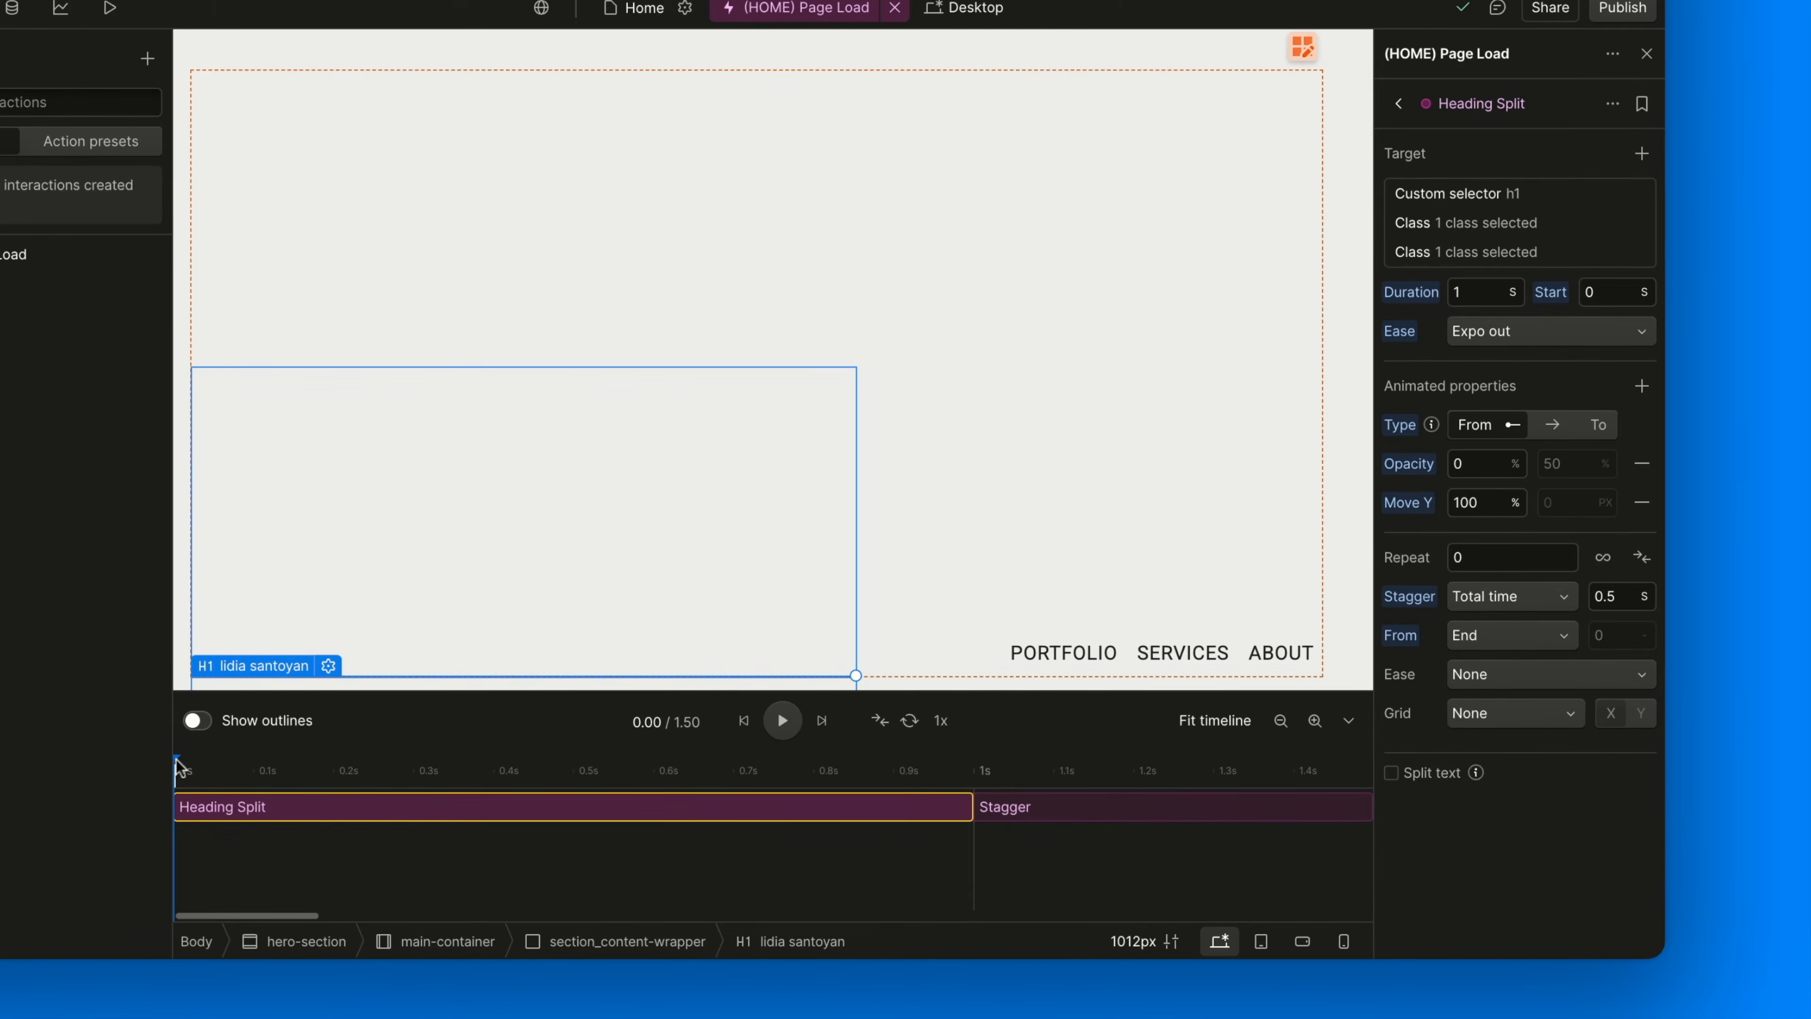
{"action": "left_click_drag", "start_coordinate": [180, 766], "coordinate": [861, 767]}
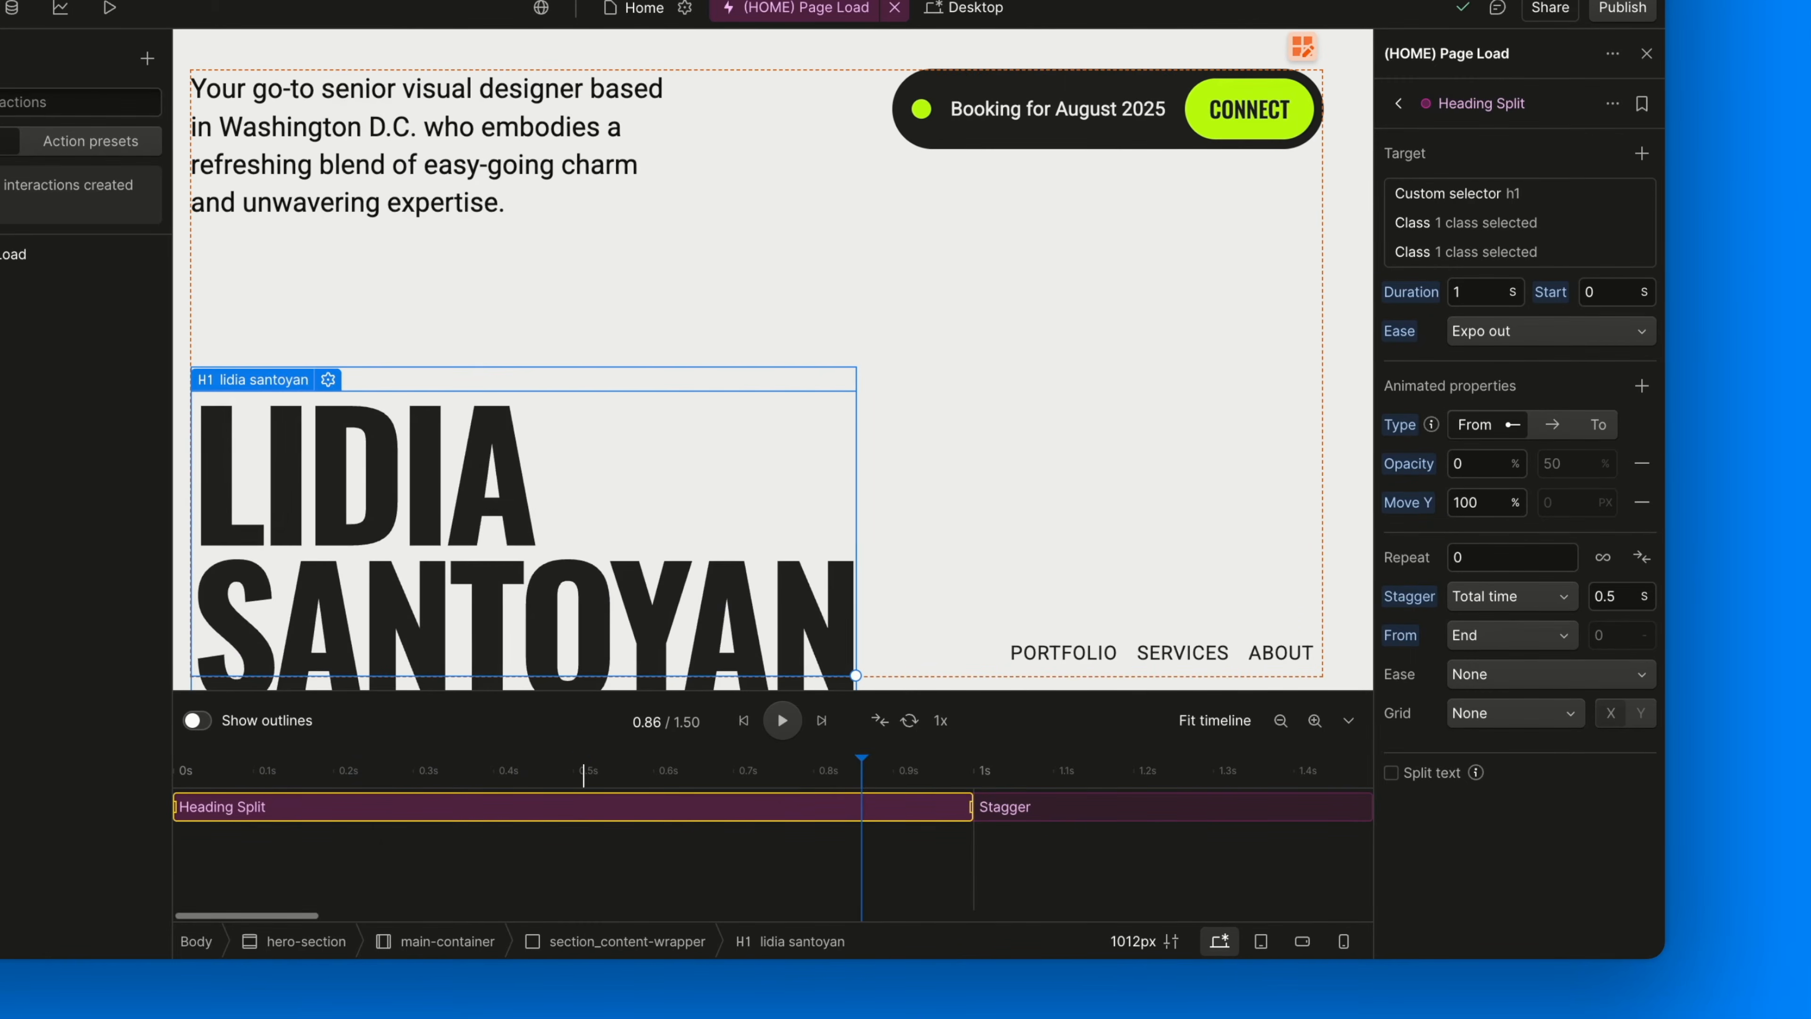
Switch the stagger mode to Offset time and preview the End stagger by scrubbing the timeline and replaying the animation
{"action": "left_click", "coordinate": [1499, 595]}
{"action": "left_click", "coordinate": [1495, 623]}
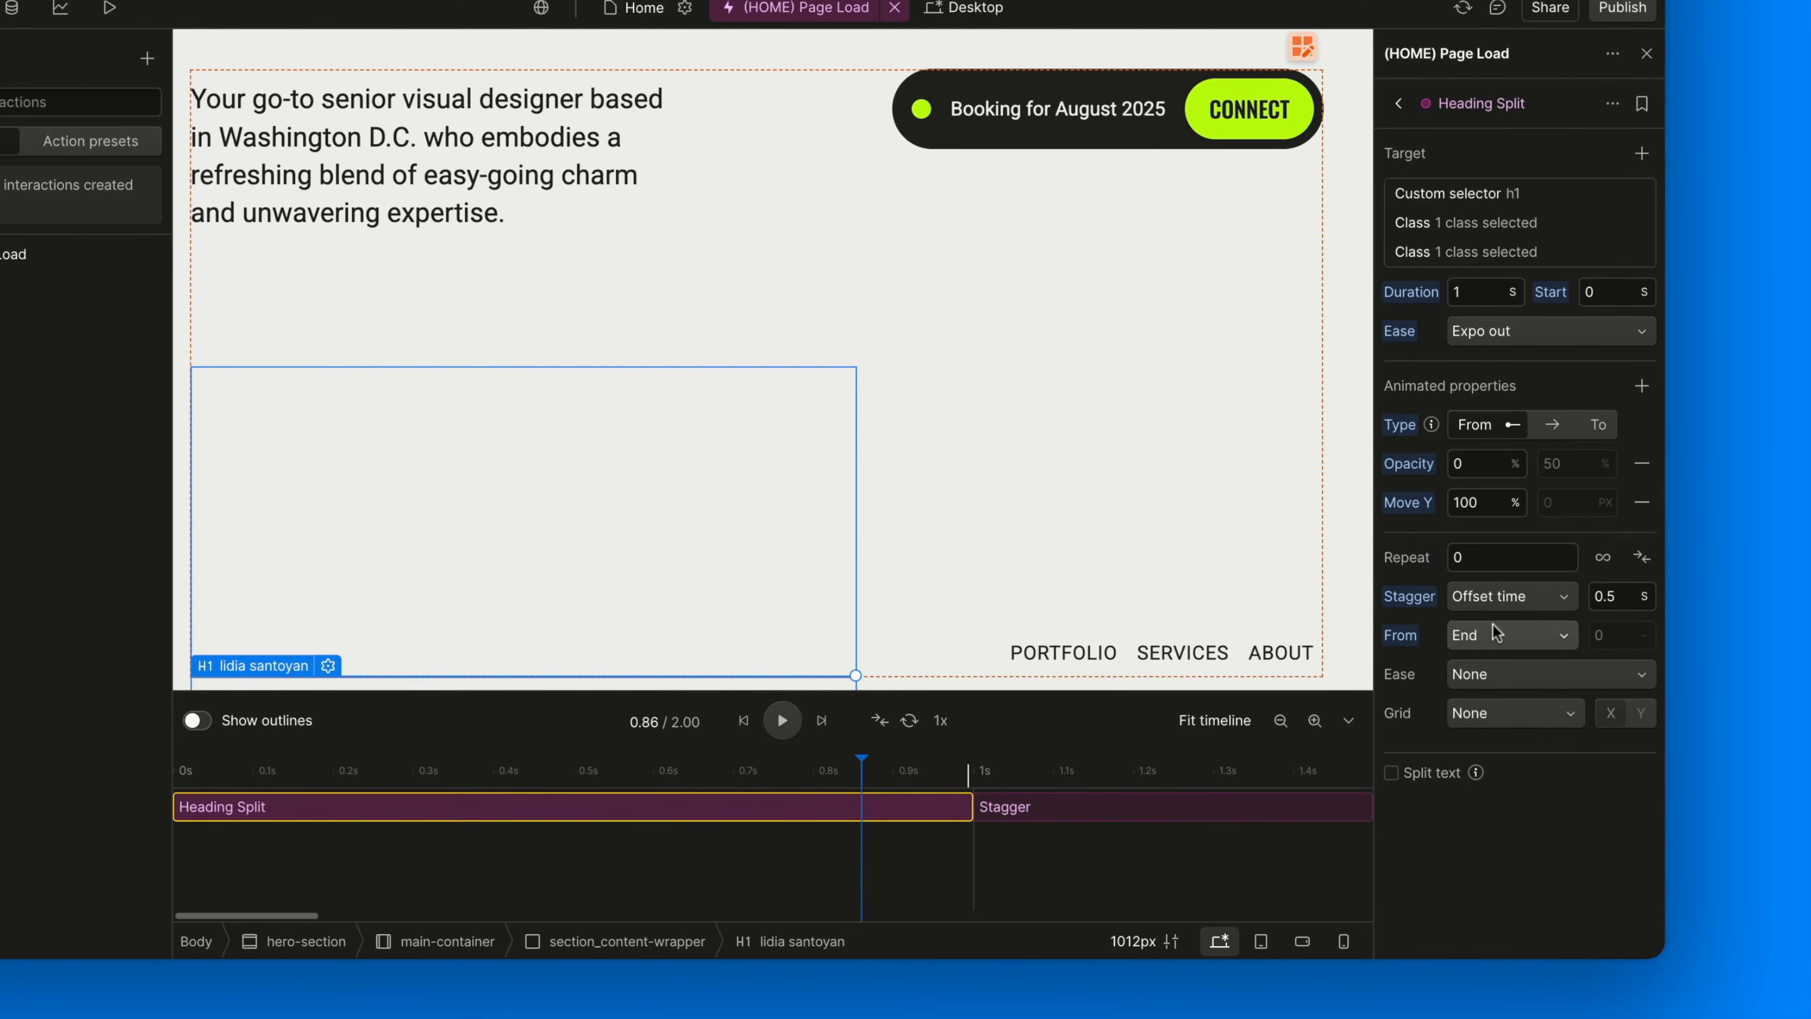
{"action": "left_click", "coordinate": [743, 721]}
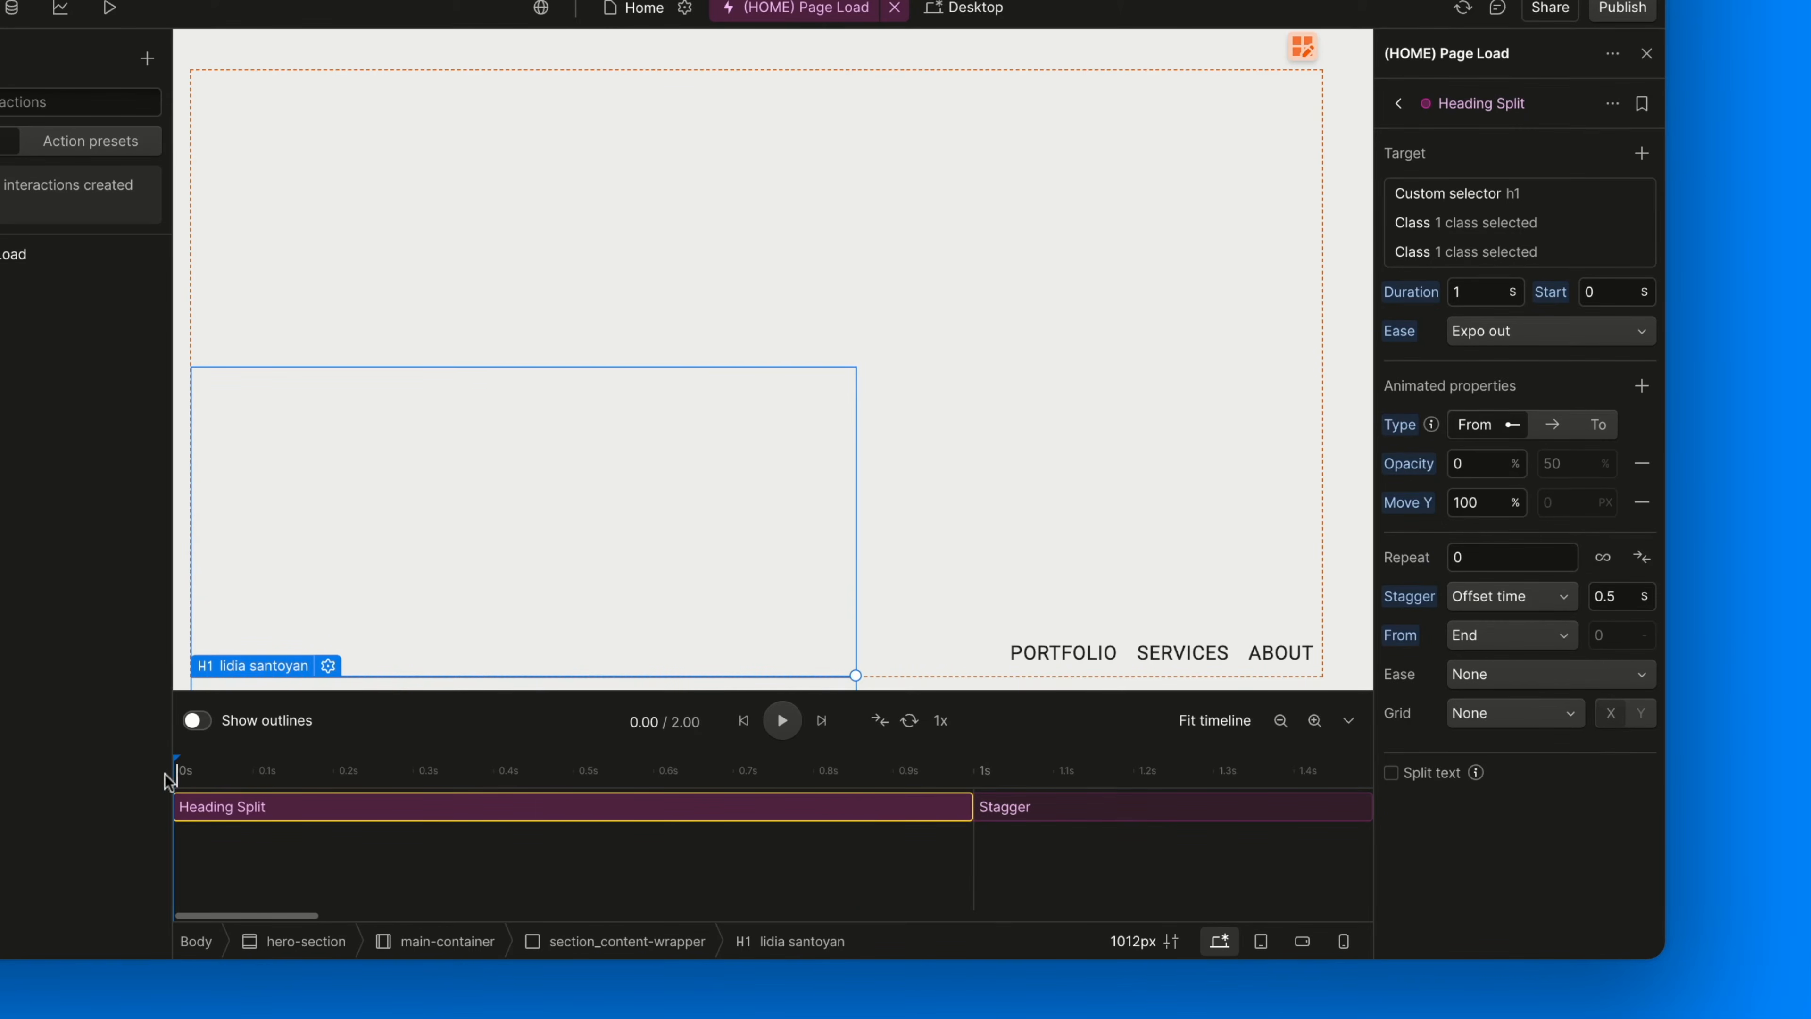
{"action": "left_click_drag", "start_coordinate": [175, 760], "coordinate": [1318, 761]}
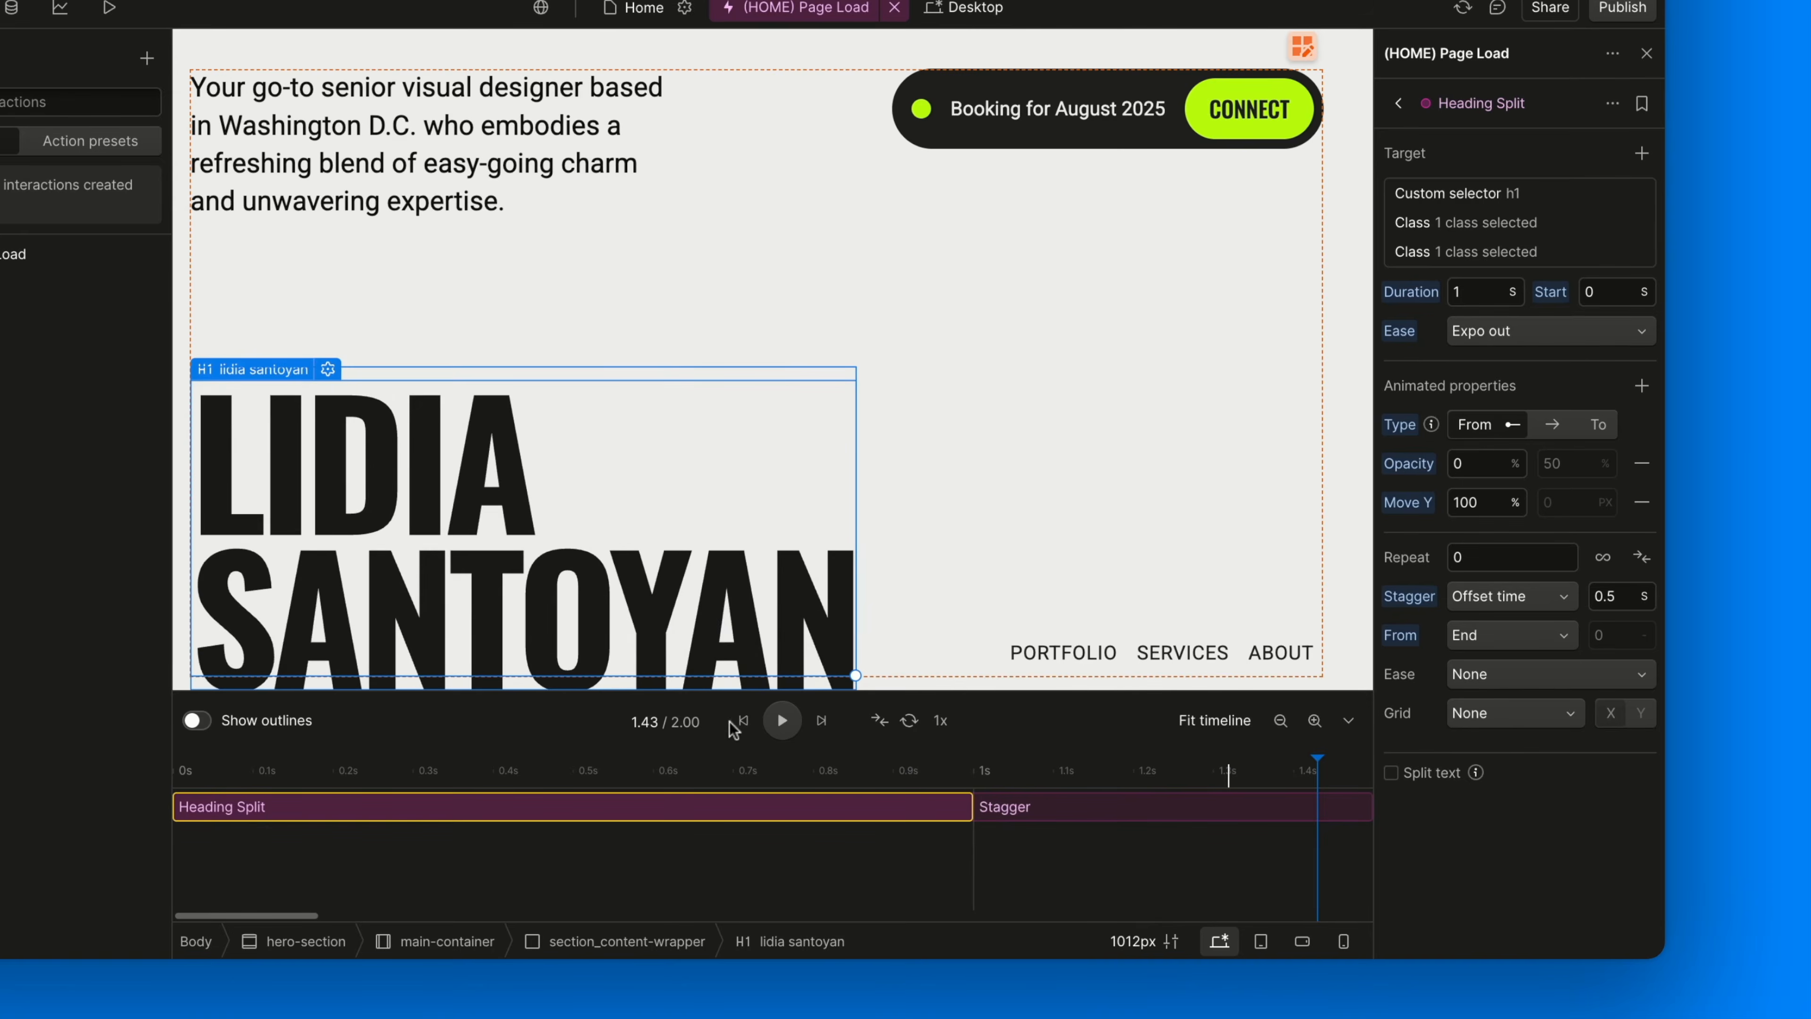
{"action": "left_click", "coordinate": [779, 722]}
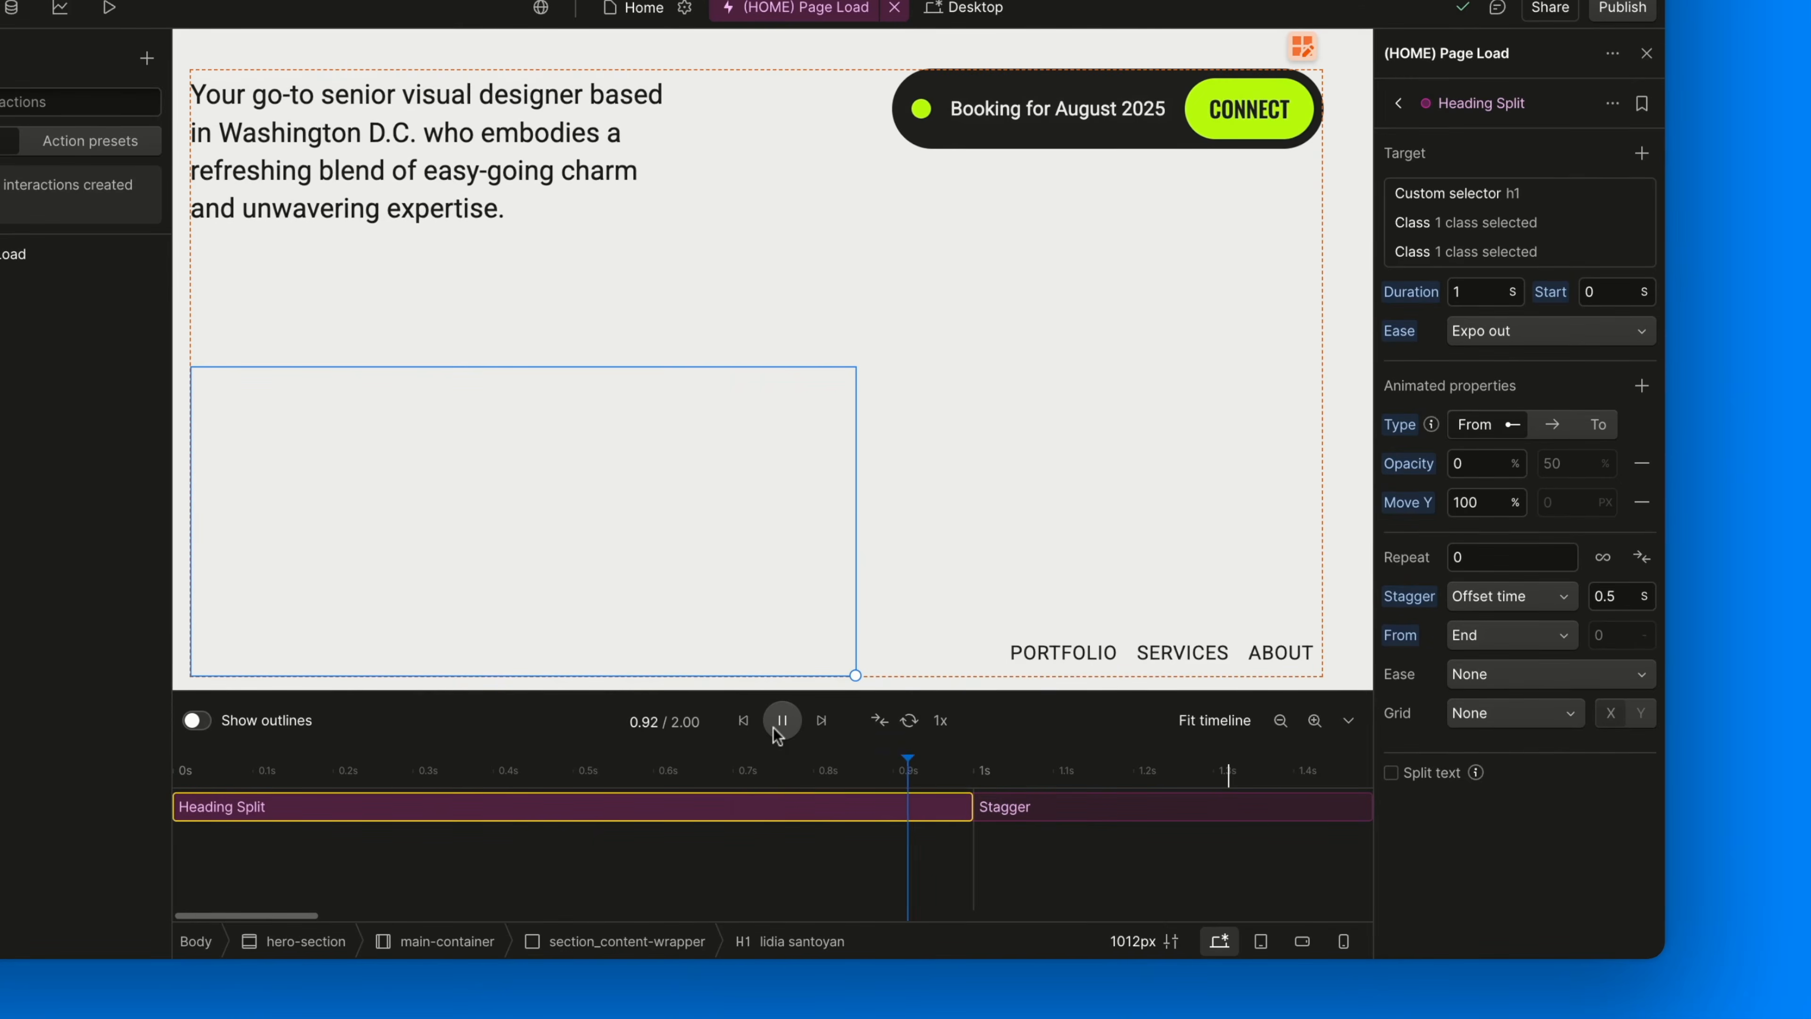
{"action": "left_click", "coordinate": [745, 722]}
{"action": "left_click", "coordinate": [781, 722]}
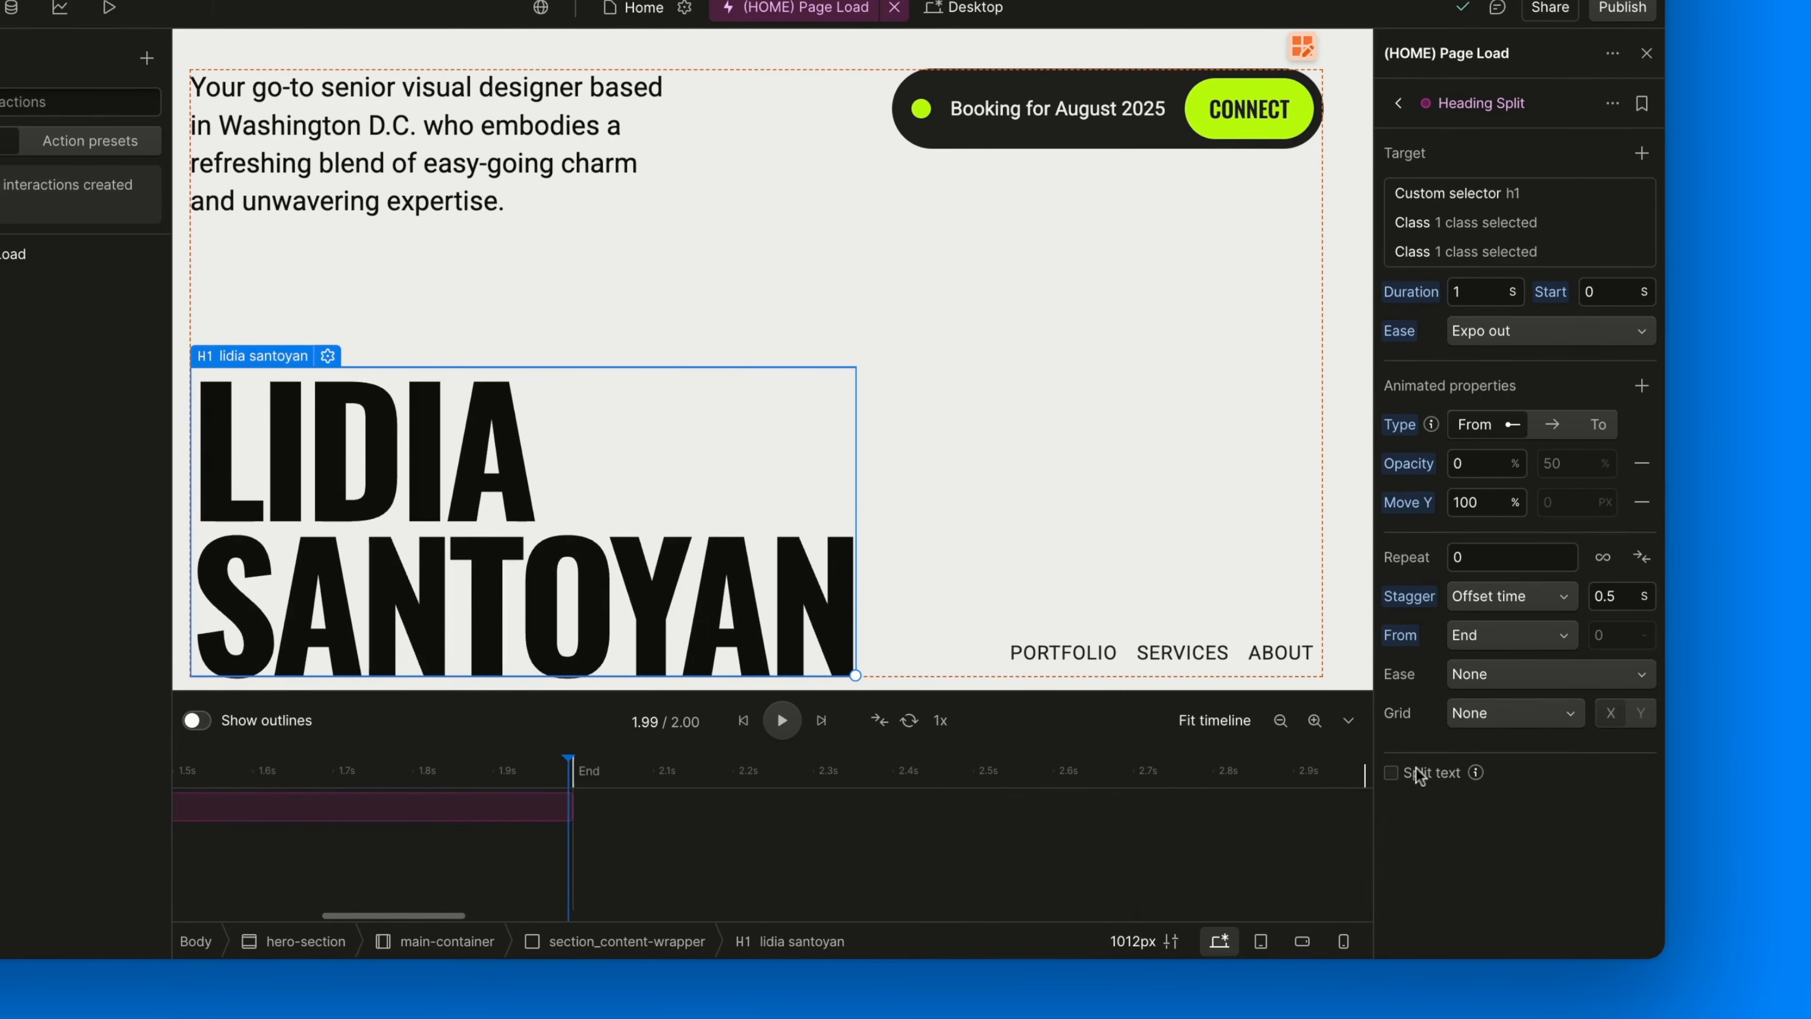
Set the stagger's From option to Edges and play the animation from the start several times
{"action": "left_click", "coordinate": [1462, 634]}
{"action": "left_click", "coordinate": [1448, 664]}
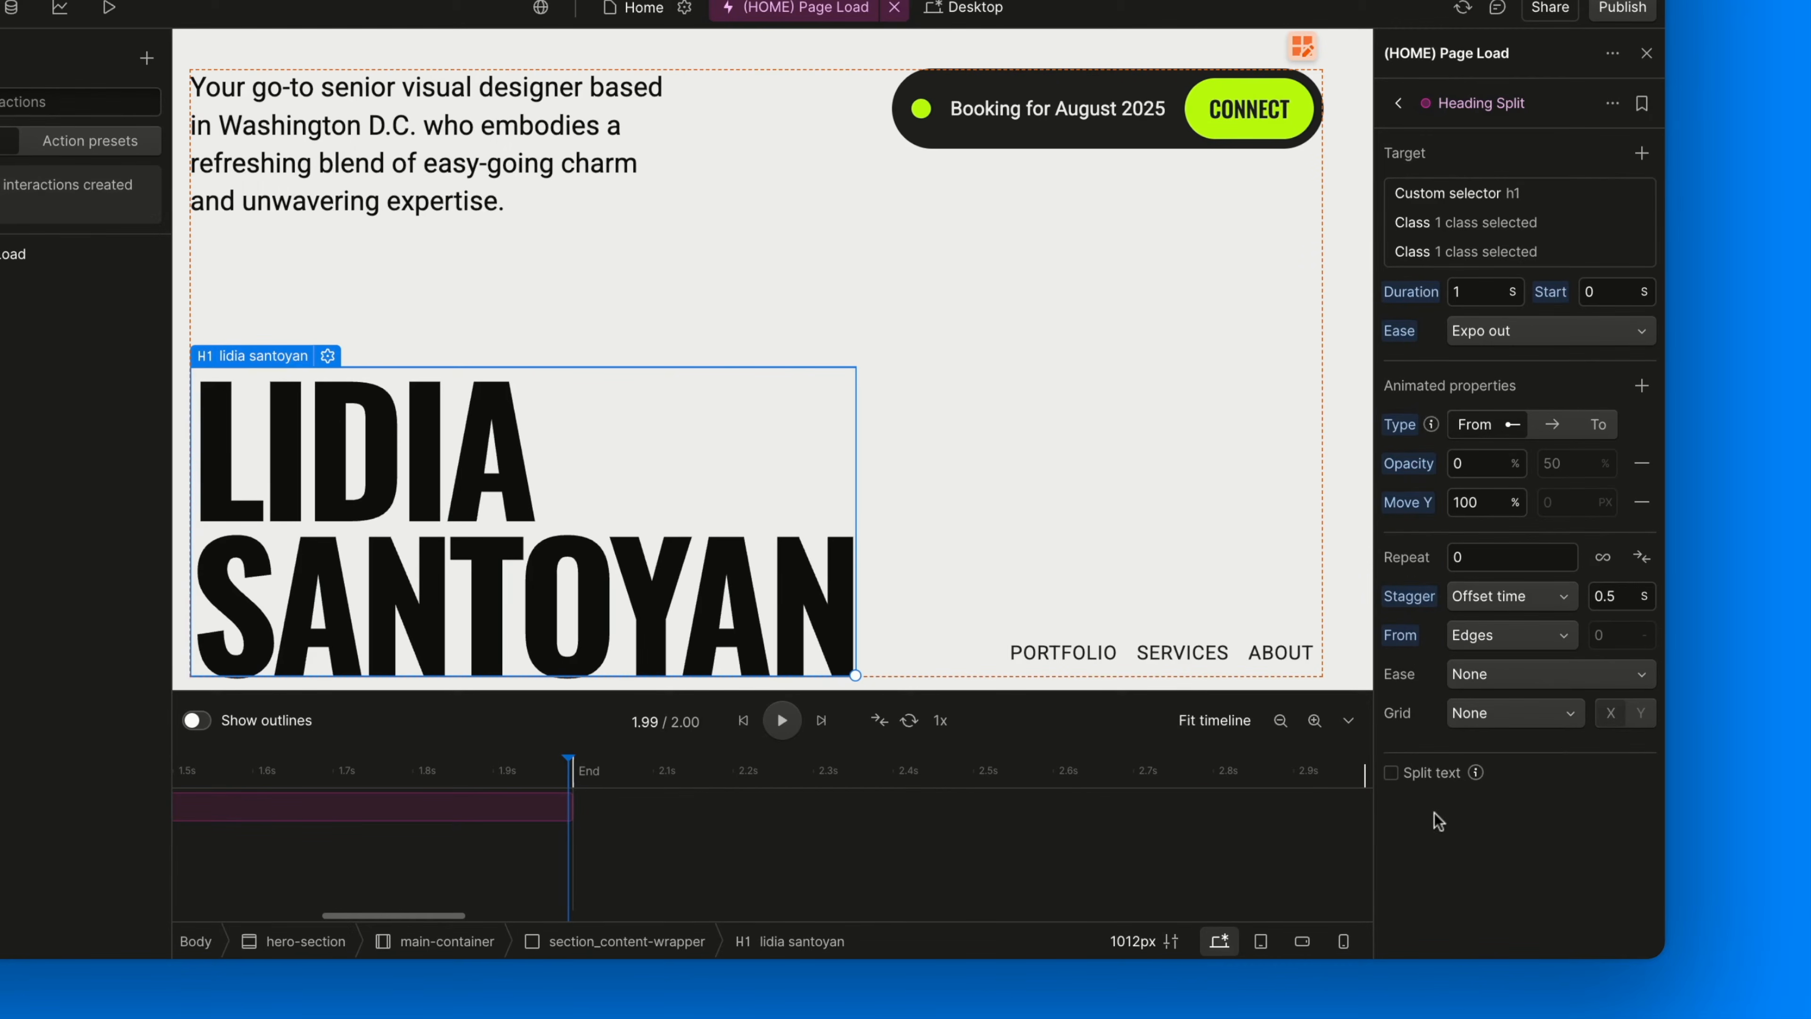
{"action": "left_click", "coordinate": [745, 721]}
{"action": "left_click", "coordinate": [793, 719]}
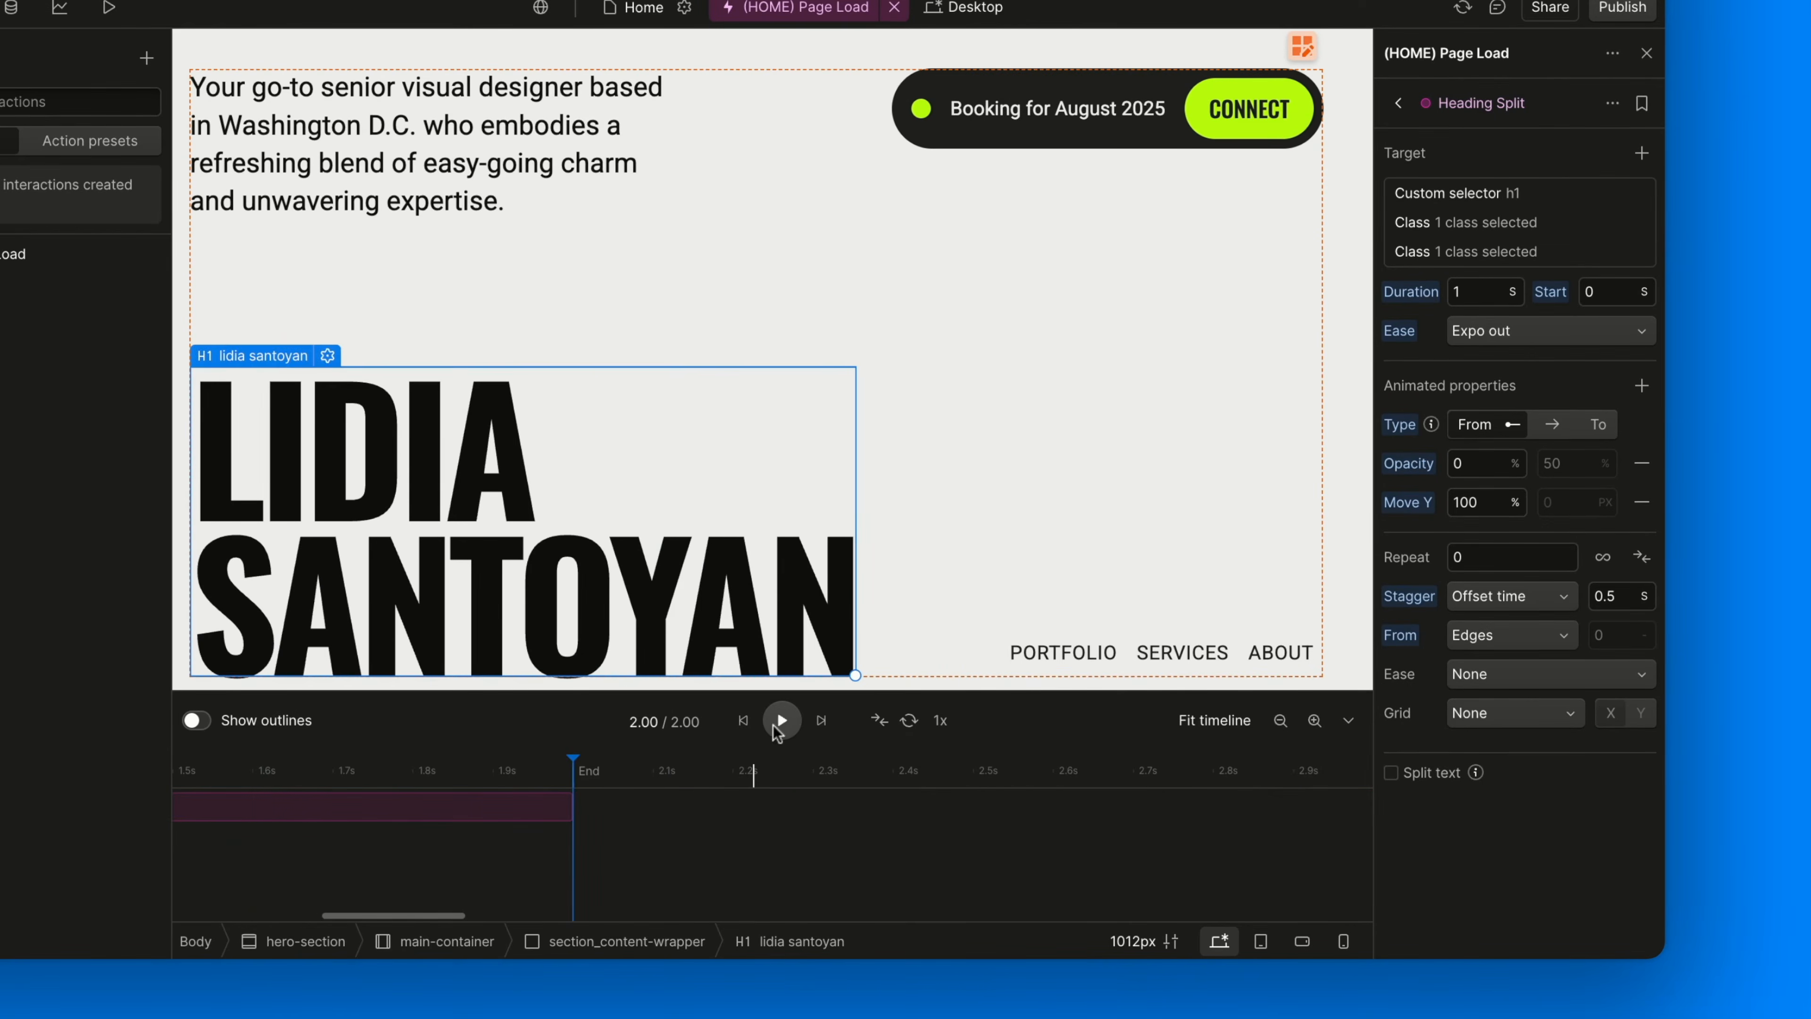
{"action": "left_click", "coordinate": [740, 722]}
{"action": "left_click", "coordinate": [782, 722]}
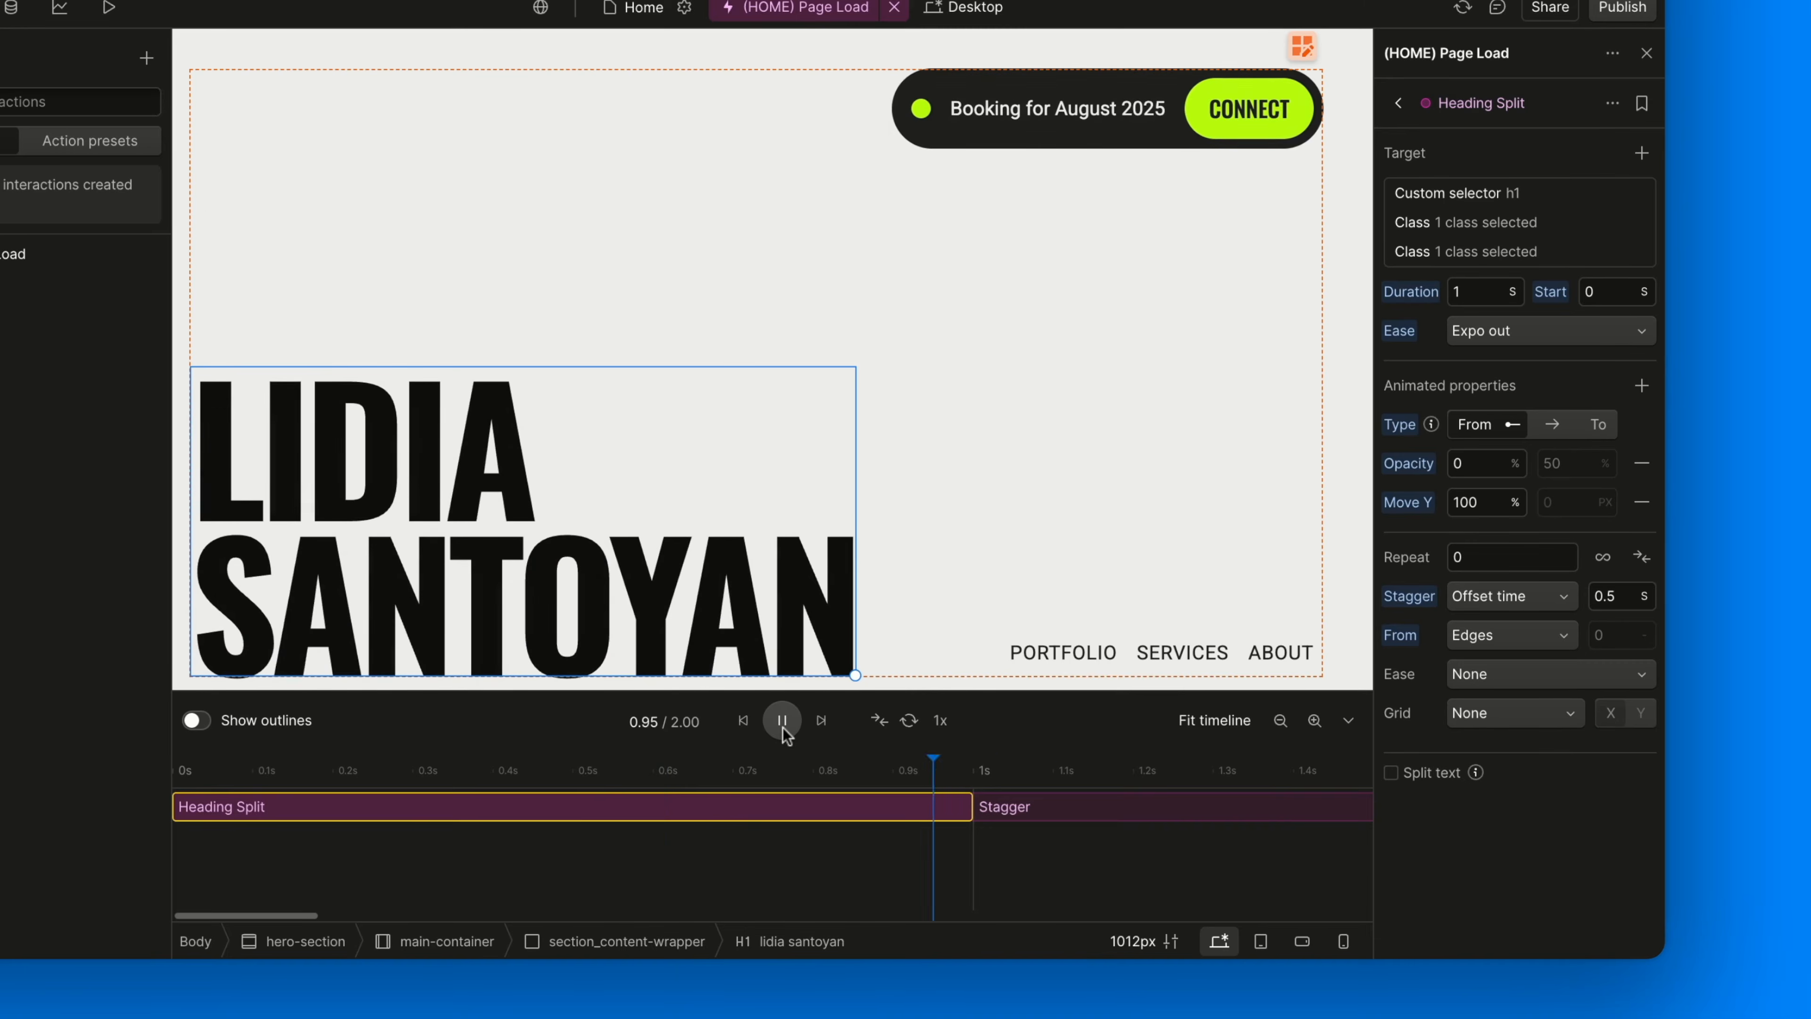
{"action": "left_click", "coordinate": [743, 724]}
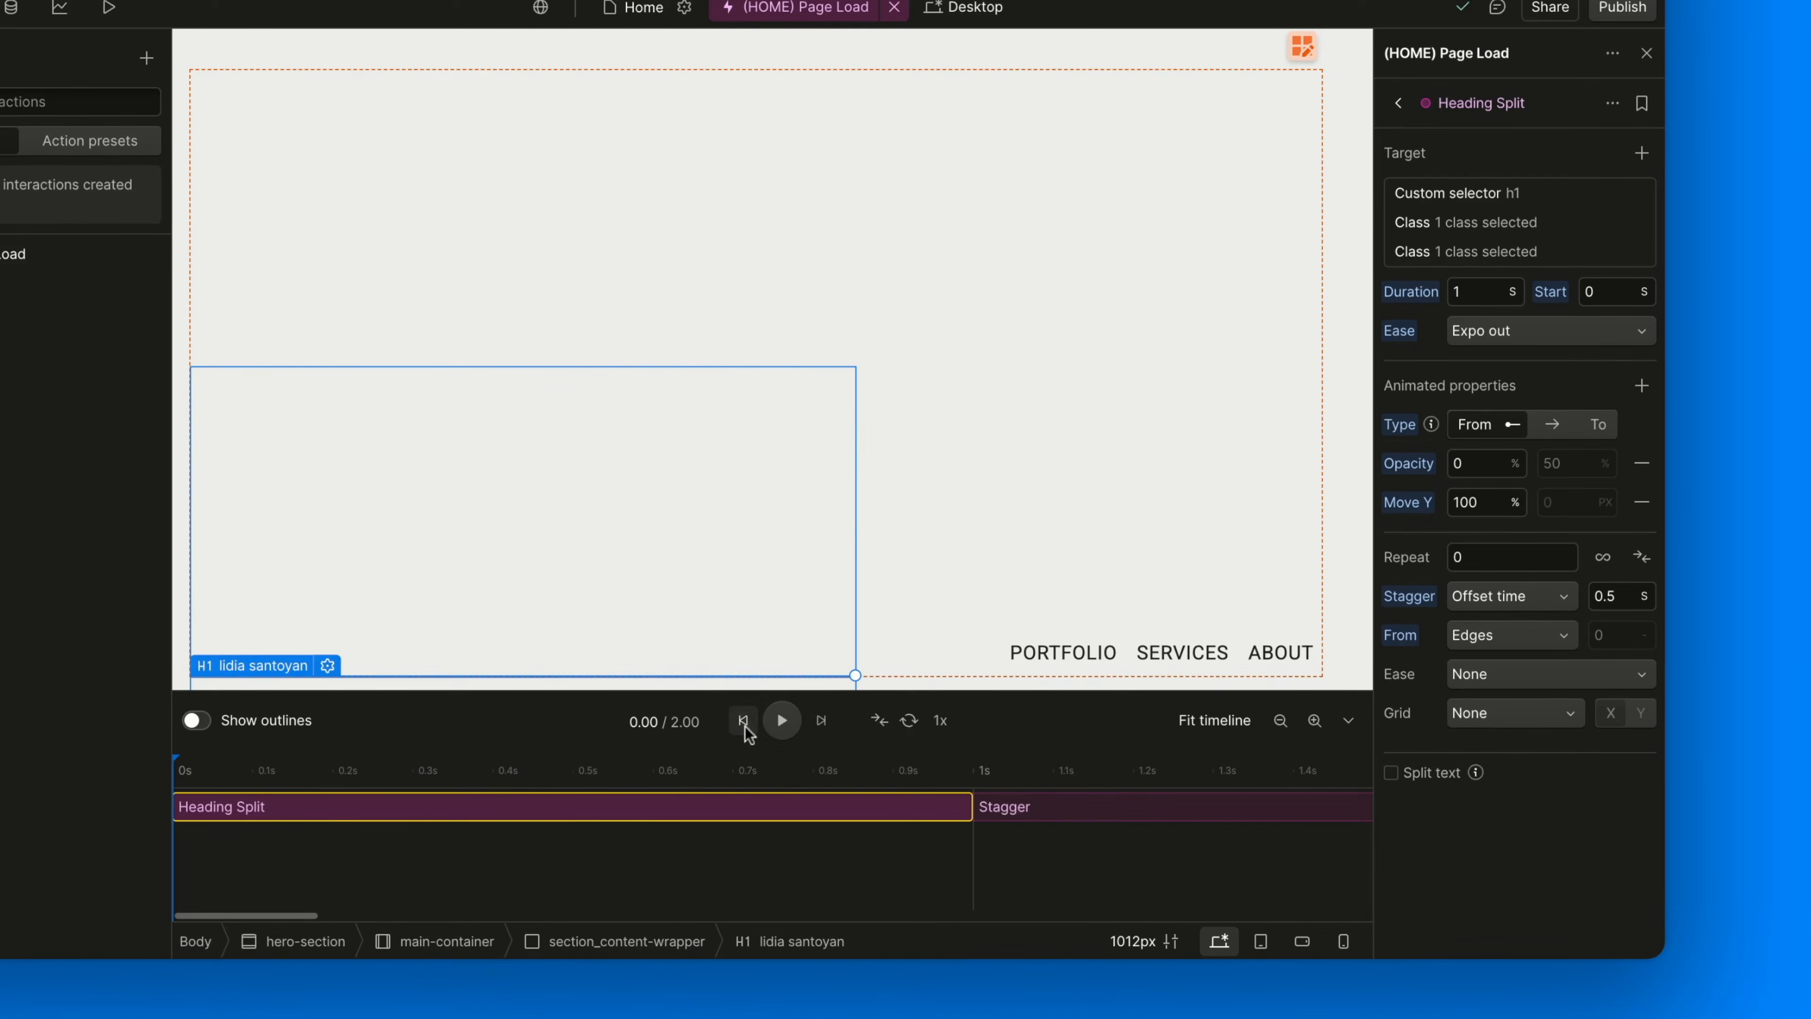
{"action": "left_click", "coordinate": [782, 723]}
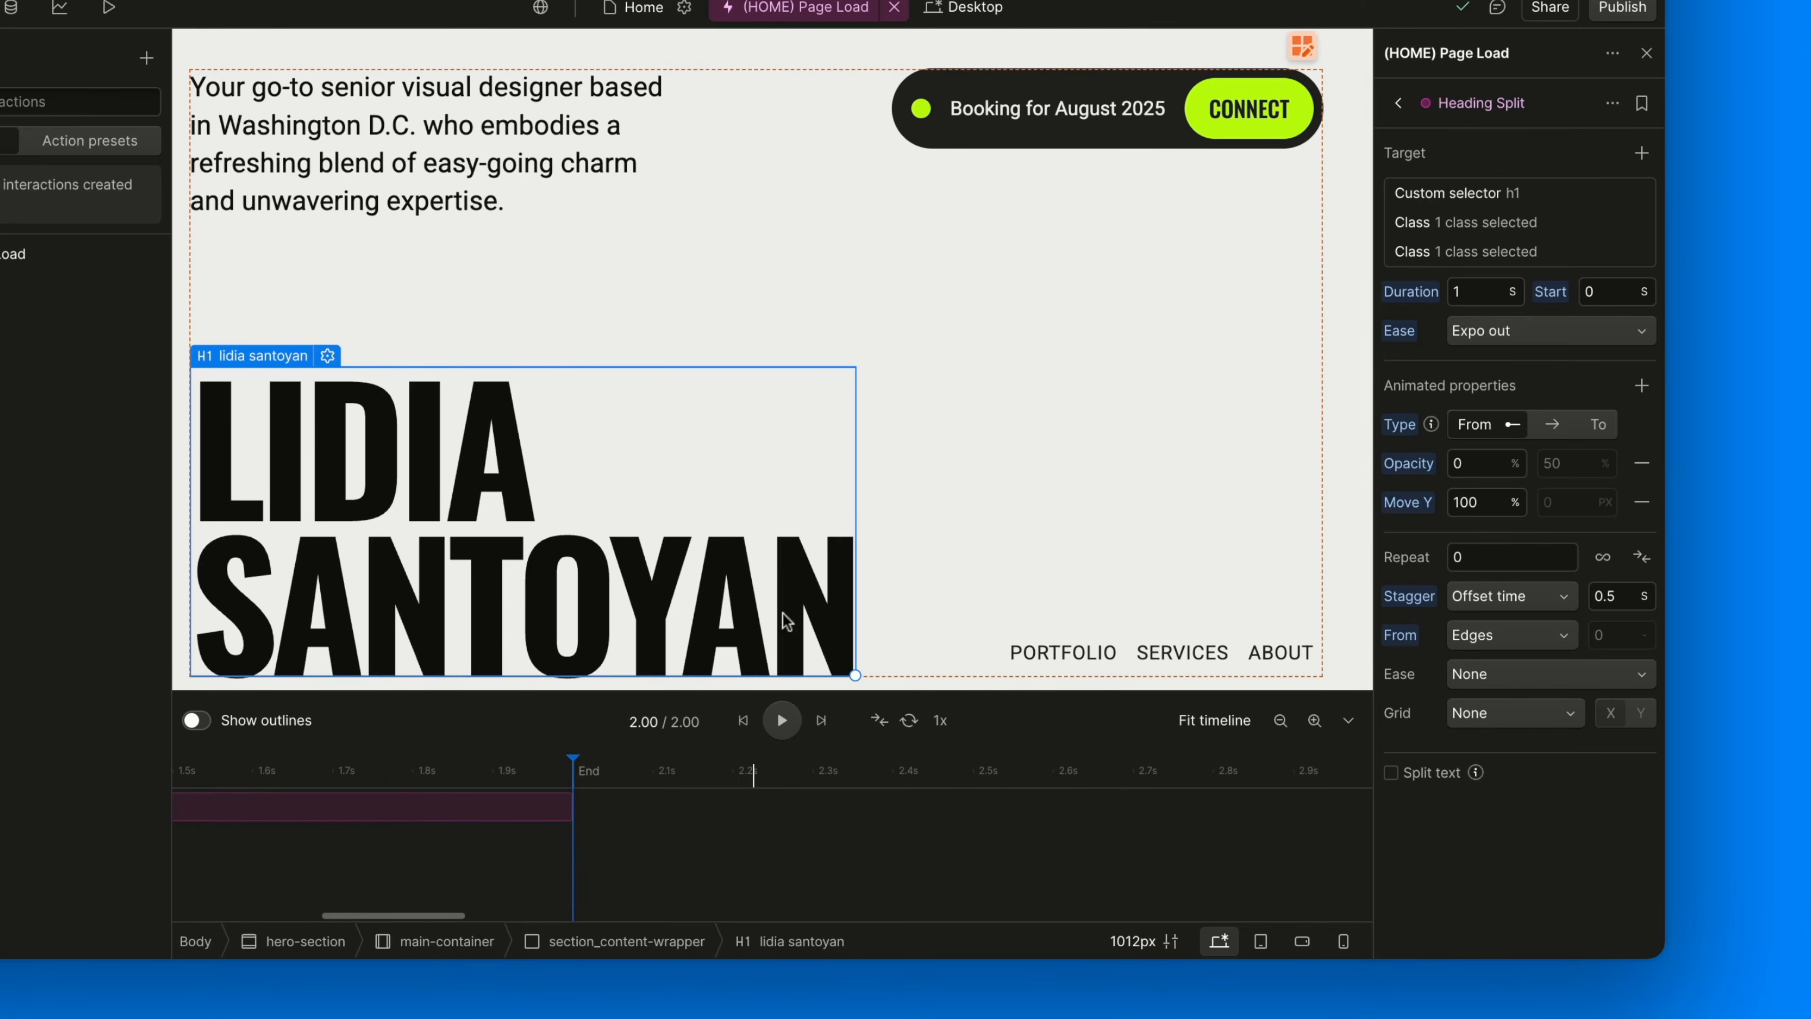
{"action": "left_click", "coordinate": [782, 721]}
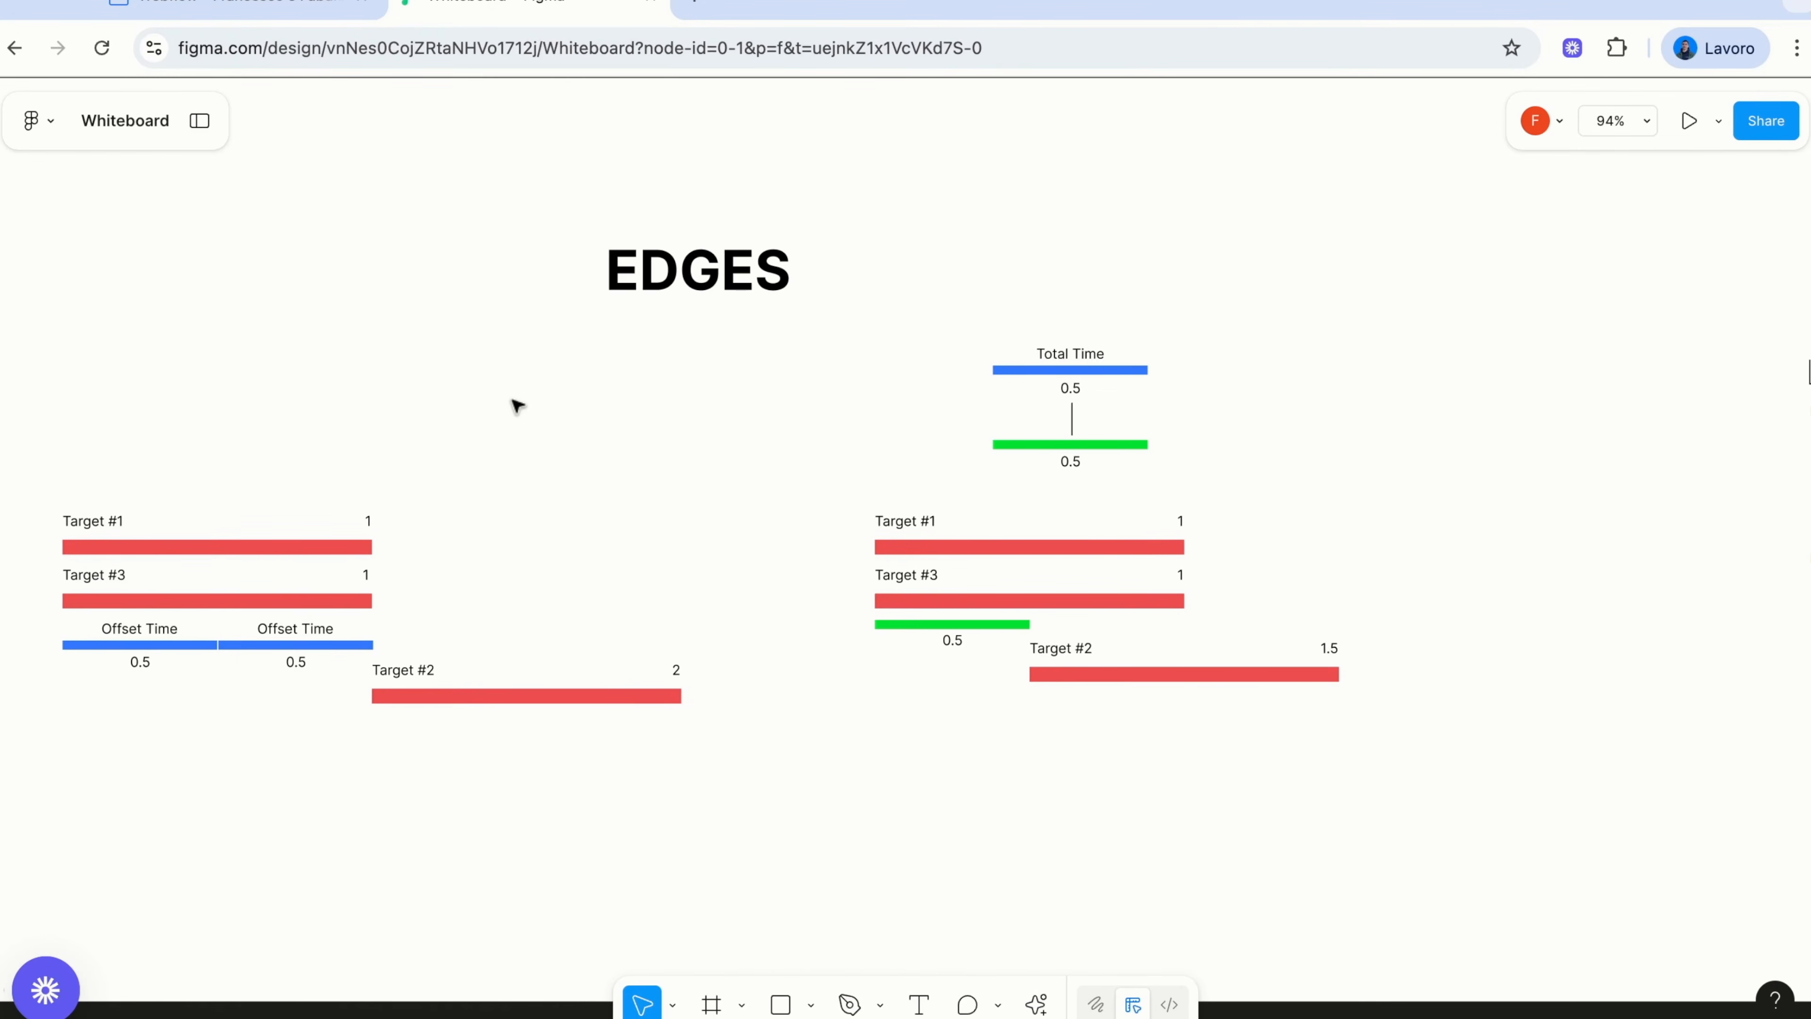
On the Figma whiteboard, examine the EDGES diagrams for Offset Time and Total Time, including the Target #1, #3 and #2 bars
{"action": "scroll", "coordinate": [517, 405], "scroll_direction": "down", "scroll_amount": 2}
{"action": "scroll", "coordinate": [517, 405], "scroll_direction": "left", "scroll_amount": 2}
{"action": "scroll", "coordinate": [517, 405], "scroll_direction": "left", "scroll_amount": 3}
{"action": "scroll", "coordinate": [517, 406], "scroll_direction": "down", "scroll_amount": 2}
{"action": "scroll", "coordinate": [515, 406], "scroll_direction": "up", "scroll_amount": 1}
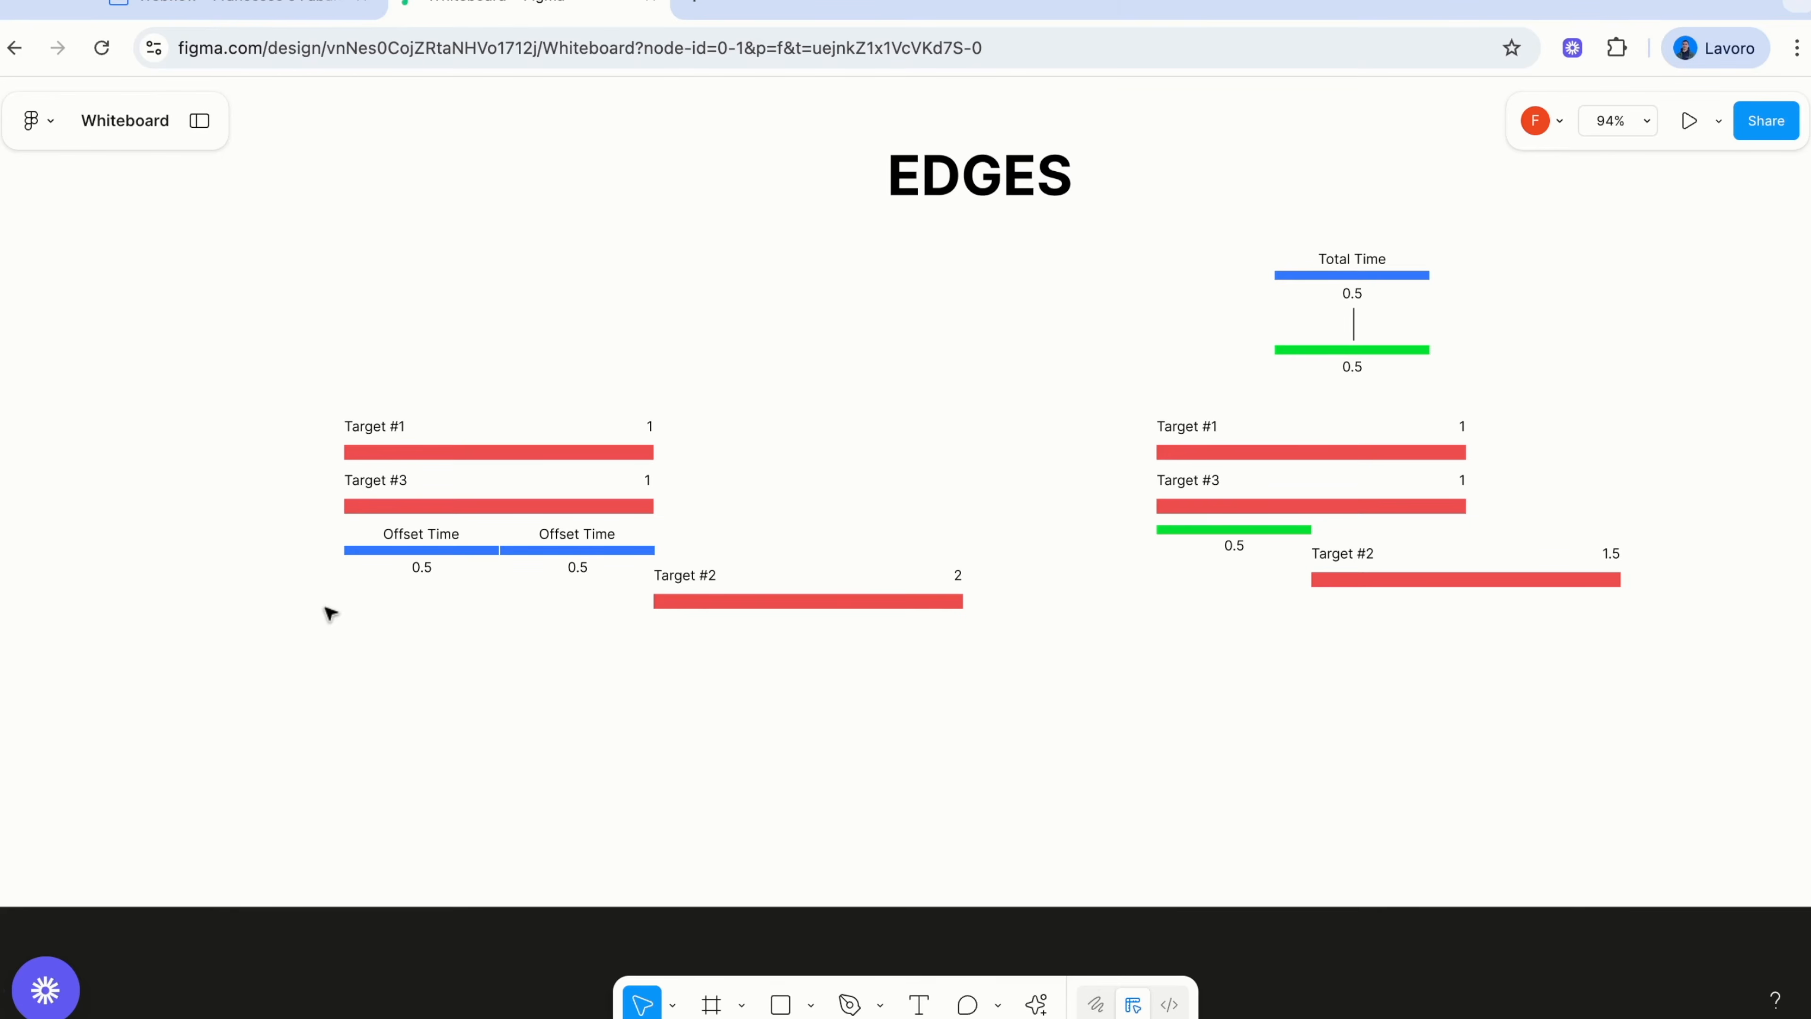
{"action": "left_click", "coordinate": [377, 468]}
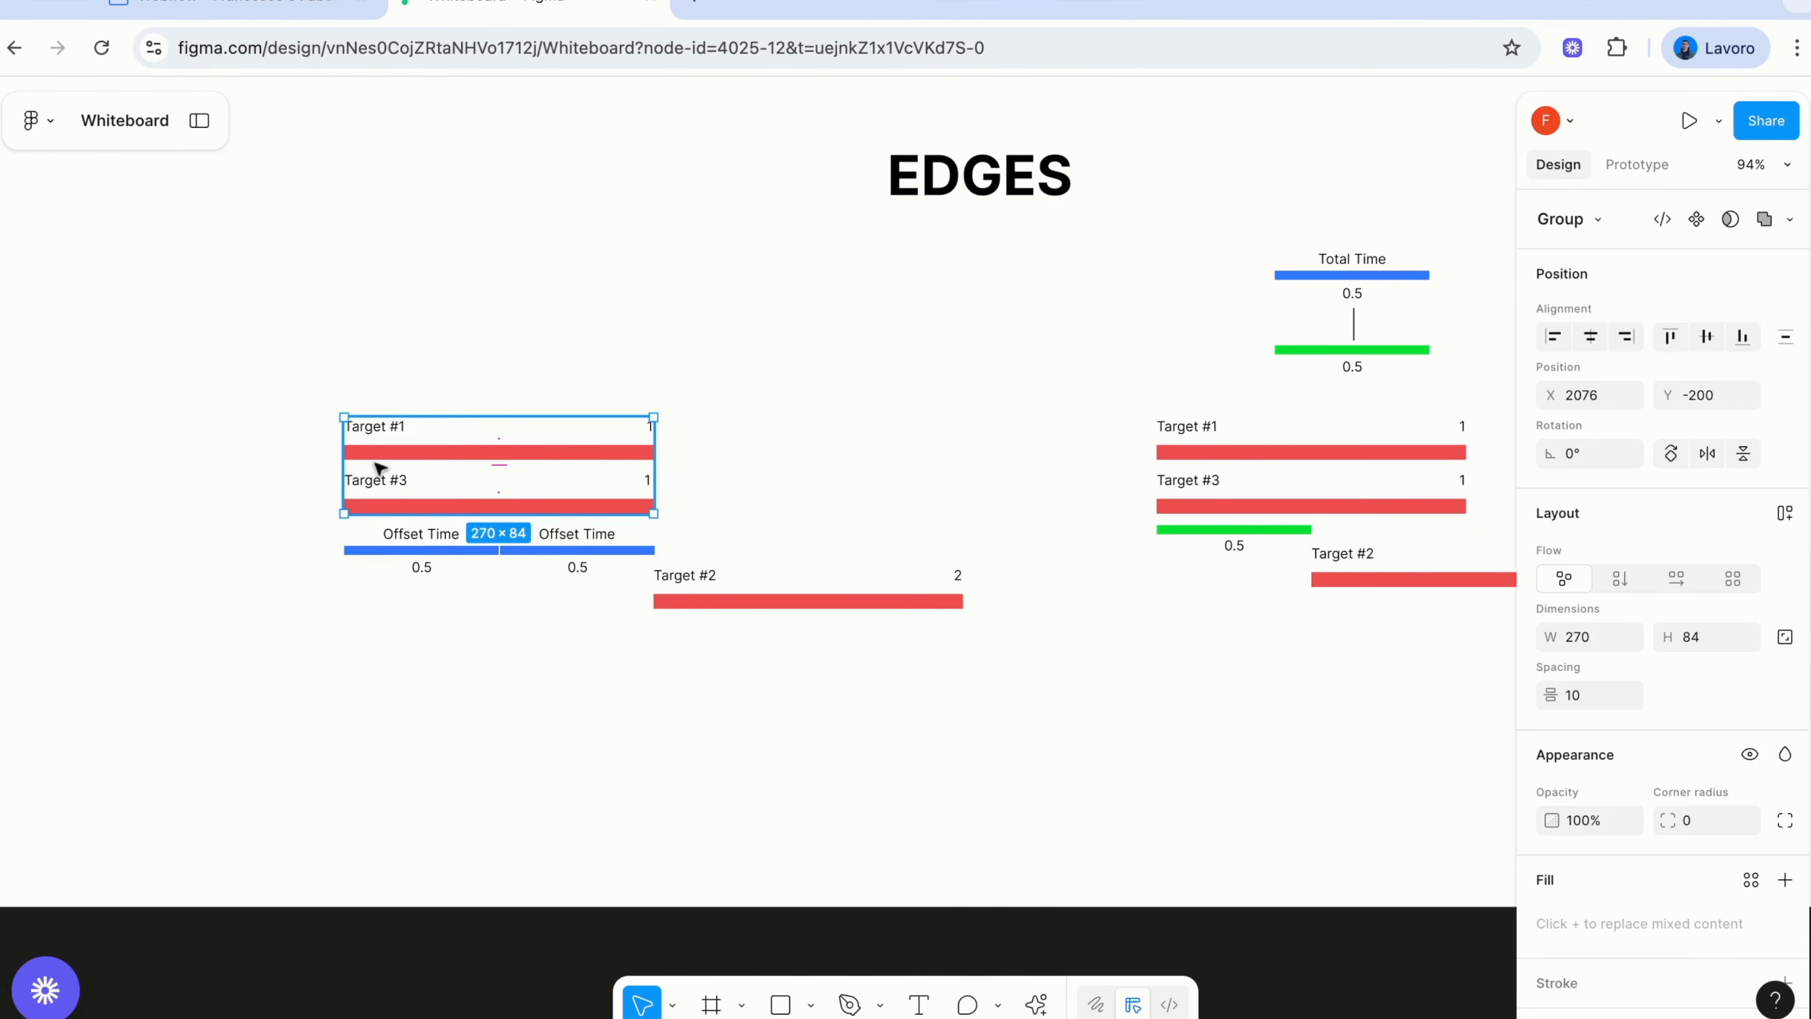
{"action": "left_click", "coordinate": [742, 606]}
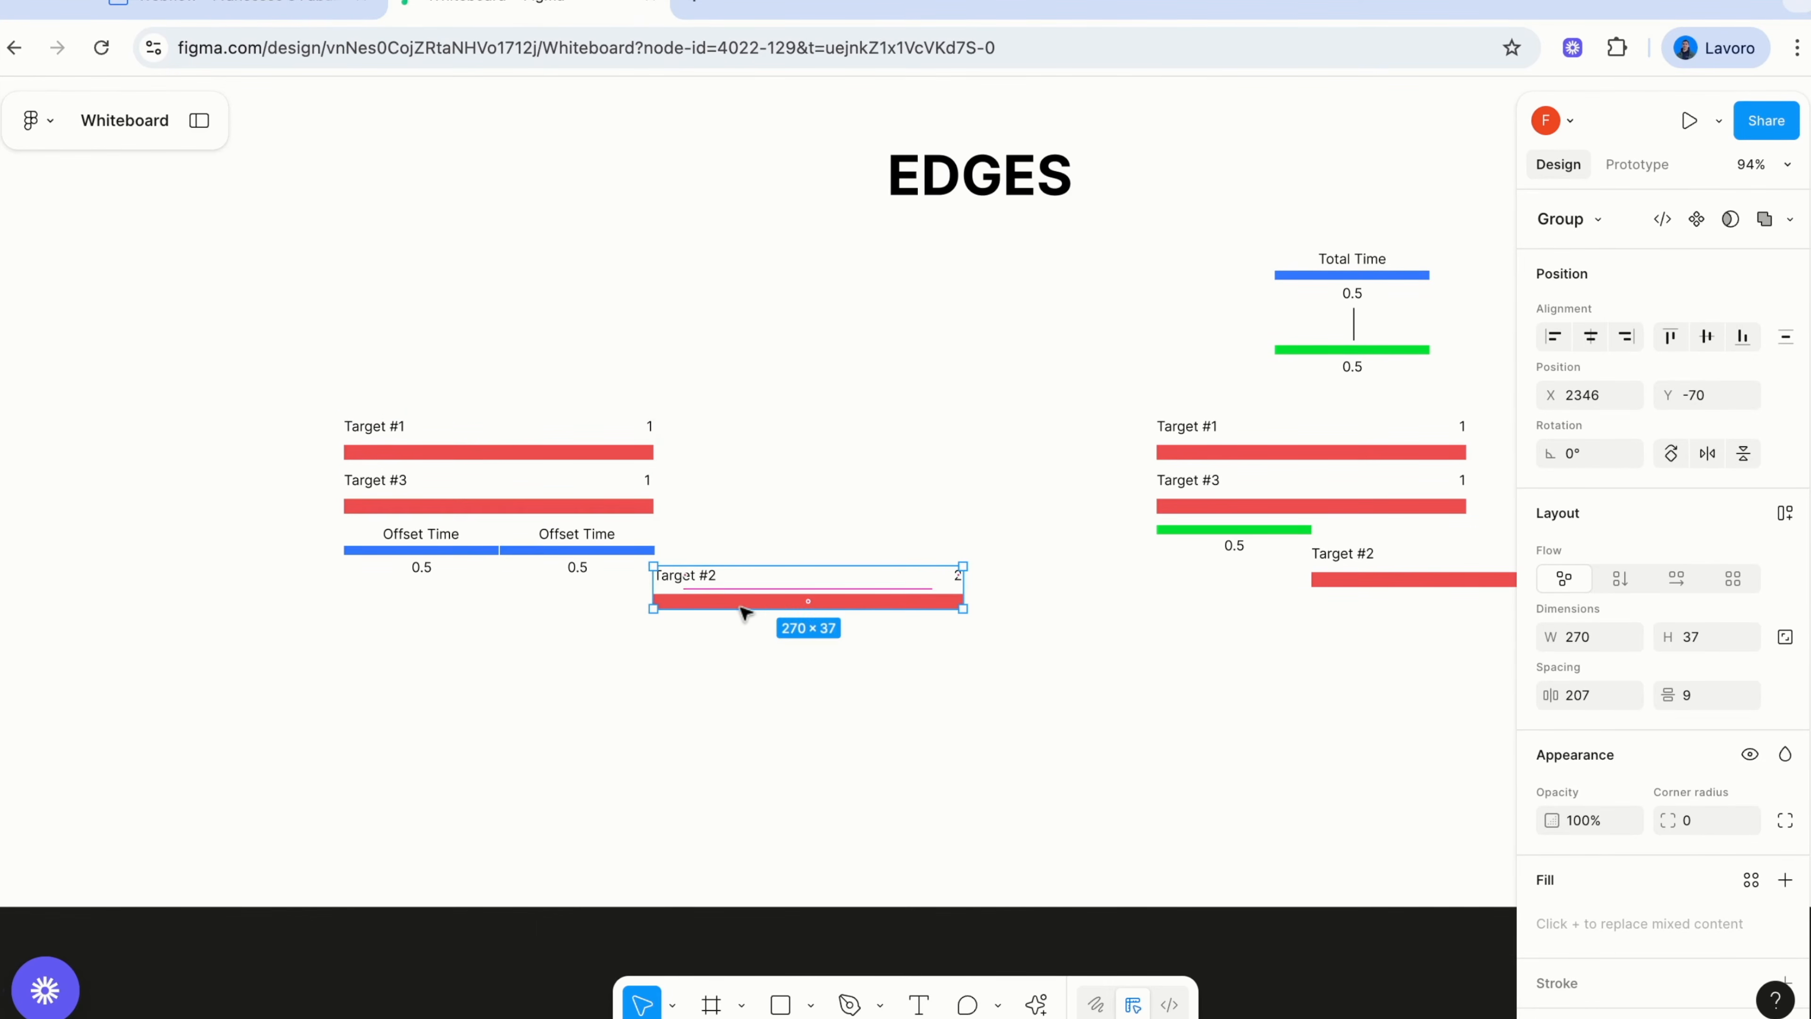
{"action": "left_click", "coordinate": [504, 661]}
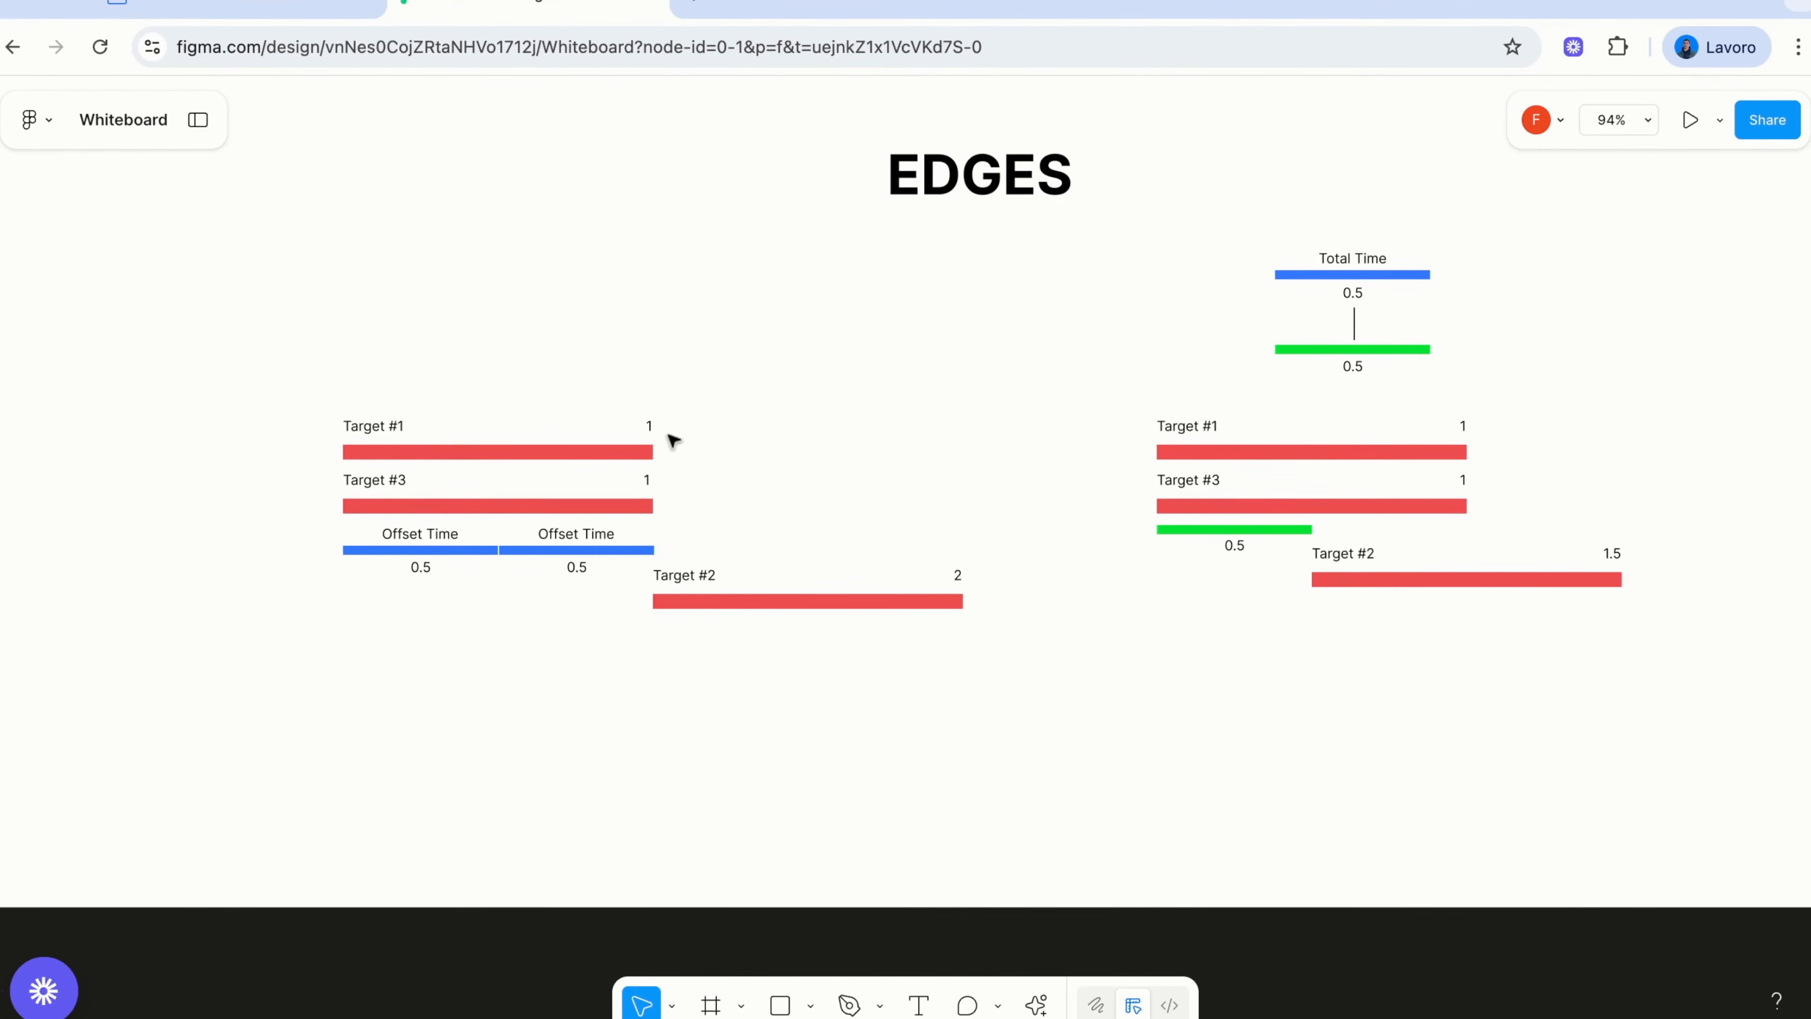
{"action": "scroll", "coordinate": [876, 418], "scroll_direction": "right", "scroll_amount": 5}
{"action": "scroll", "coordinate": [876, 418], "scroll_direction": "up", "scroll_amount": 1}
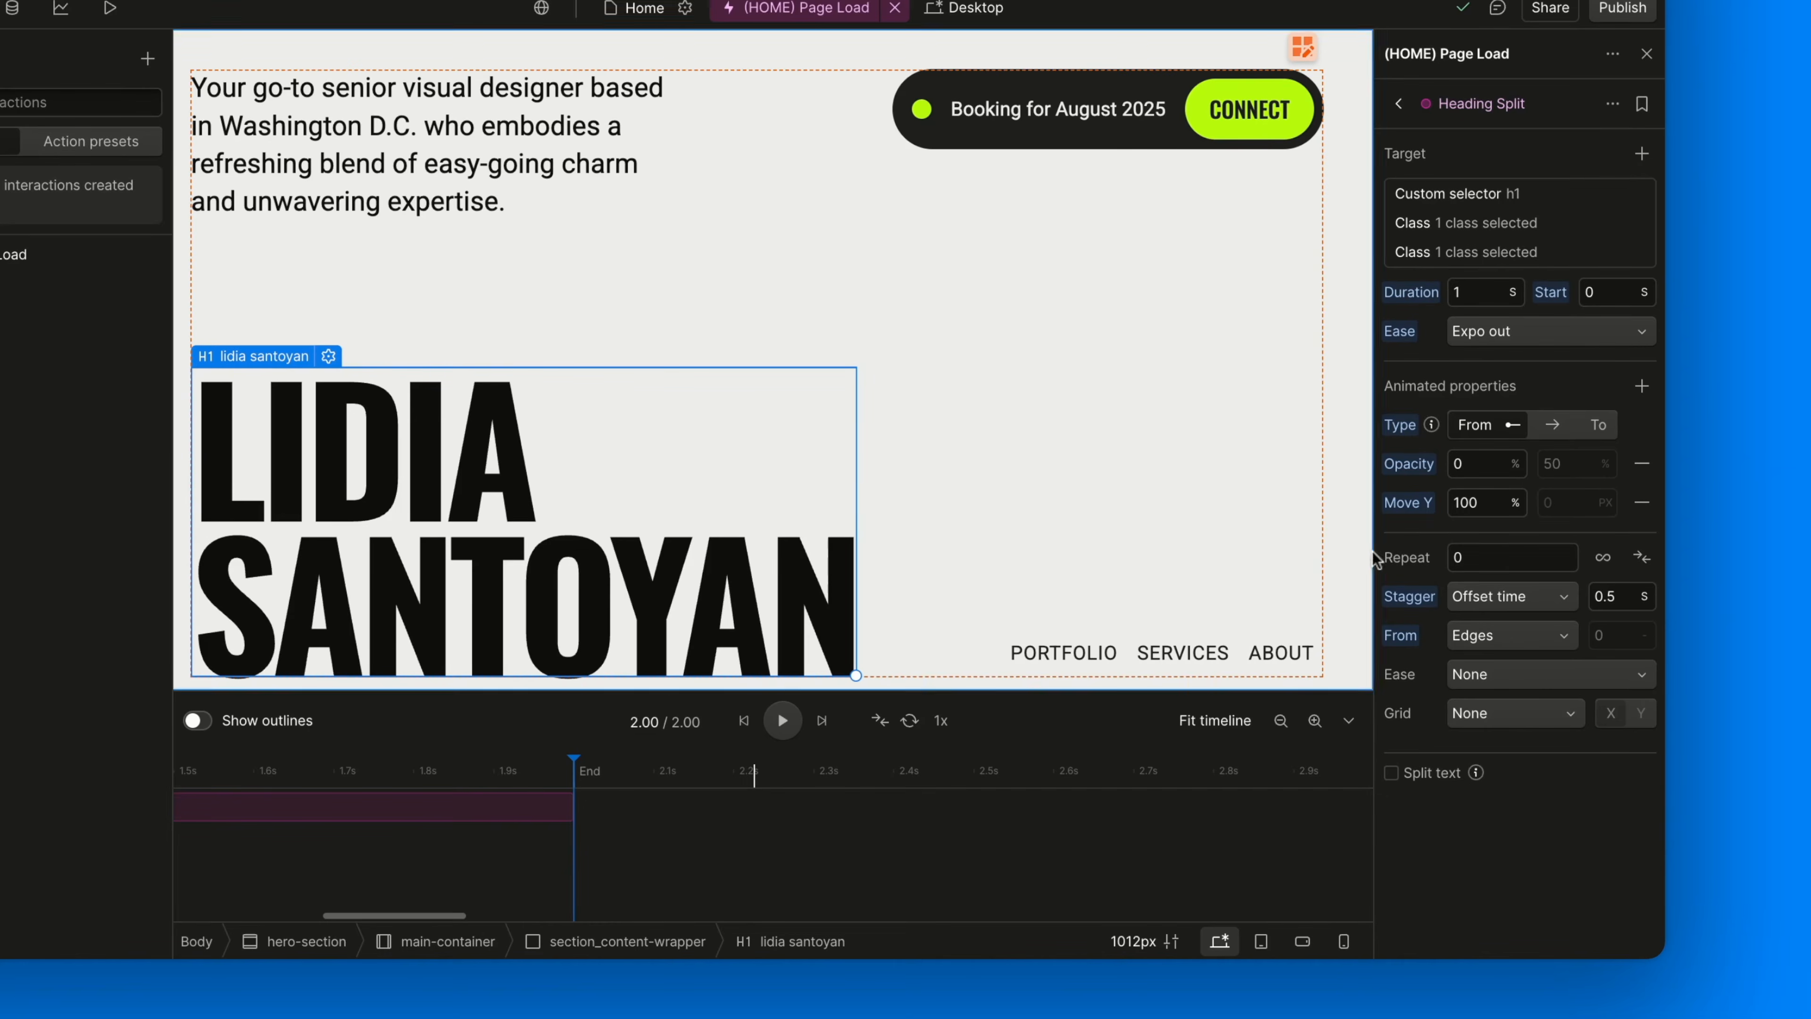
Back in Webflow, set the stagger's From option to Random and replay the animation from the start to compare the orders
{"action": "left_click", "coordinate": [1498, 635]}
{"action": "left_click", "coordinate": [1491, 665]}
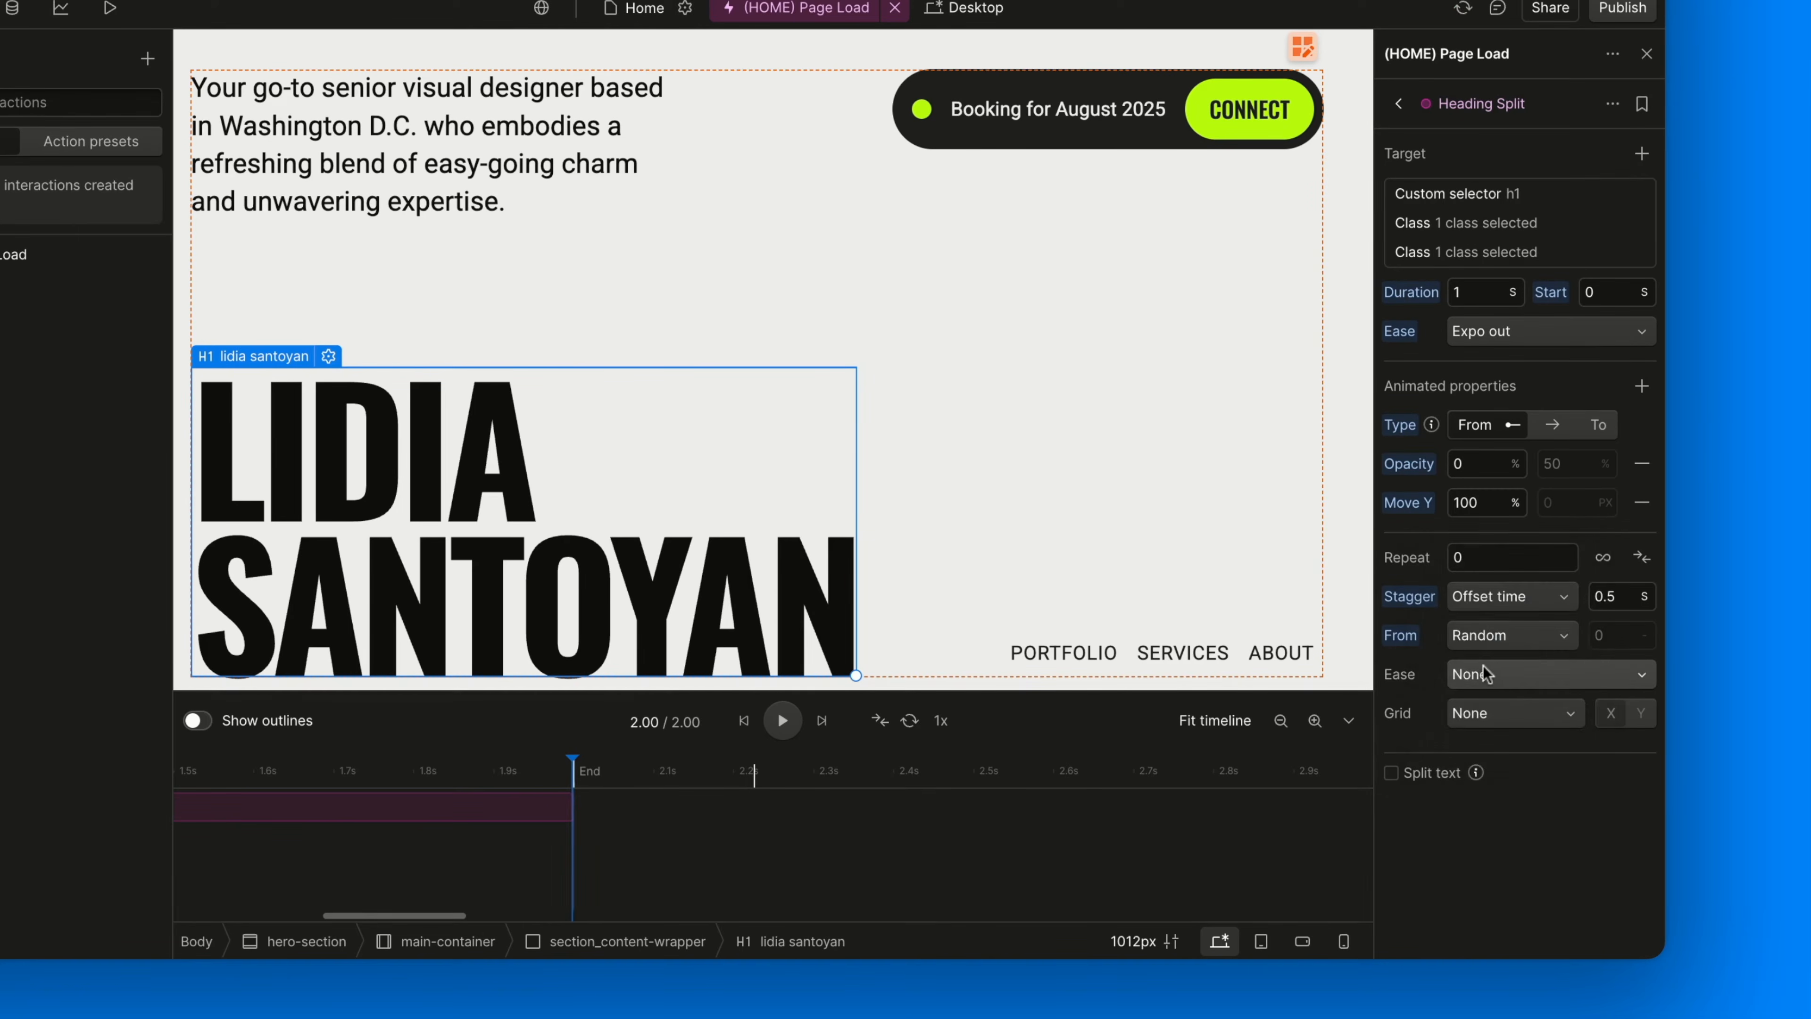
{"action": "left_click", "coordinate": [743, 721]}
{"action": "left_click", "coordinate": [783, 720]}
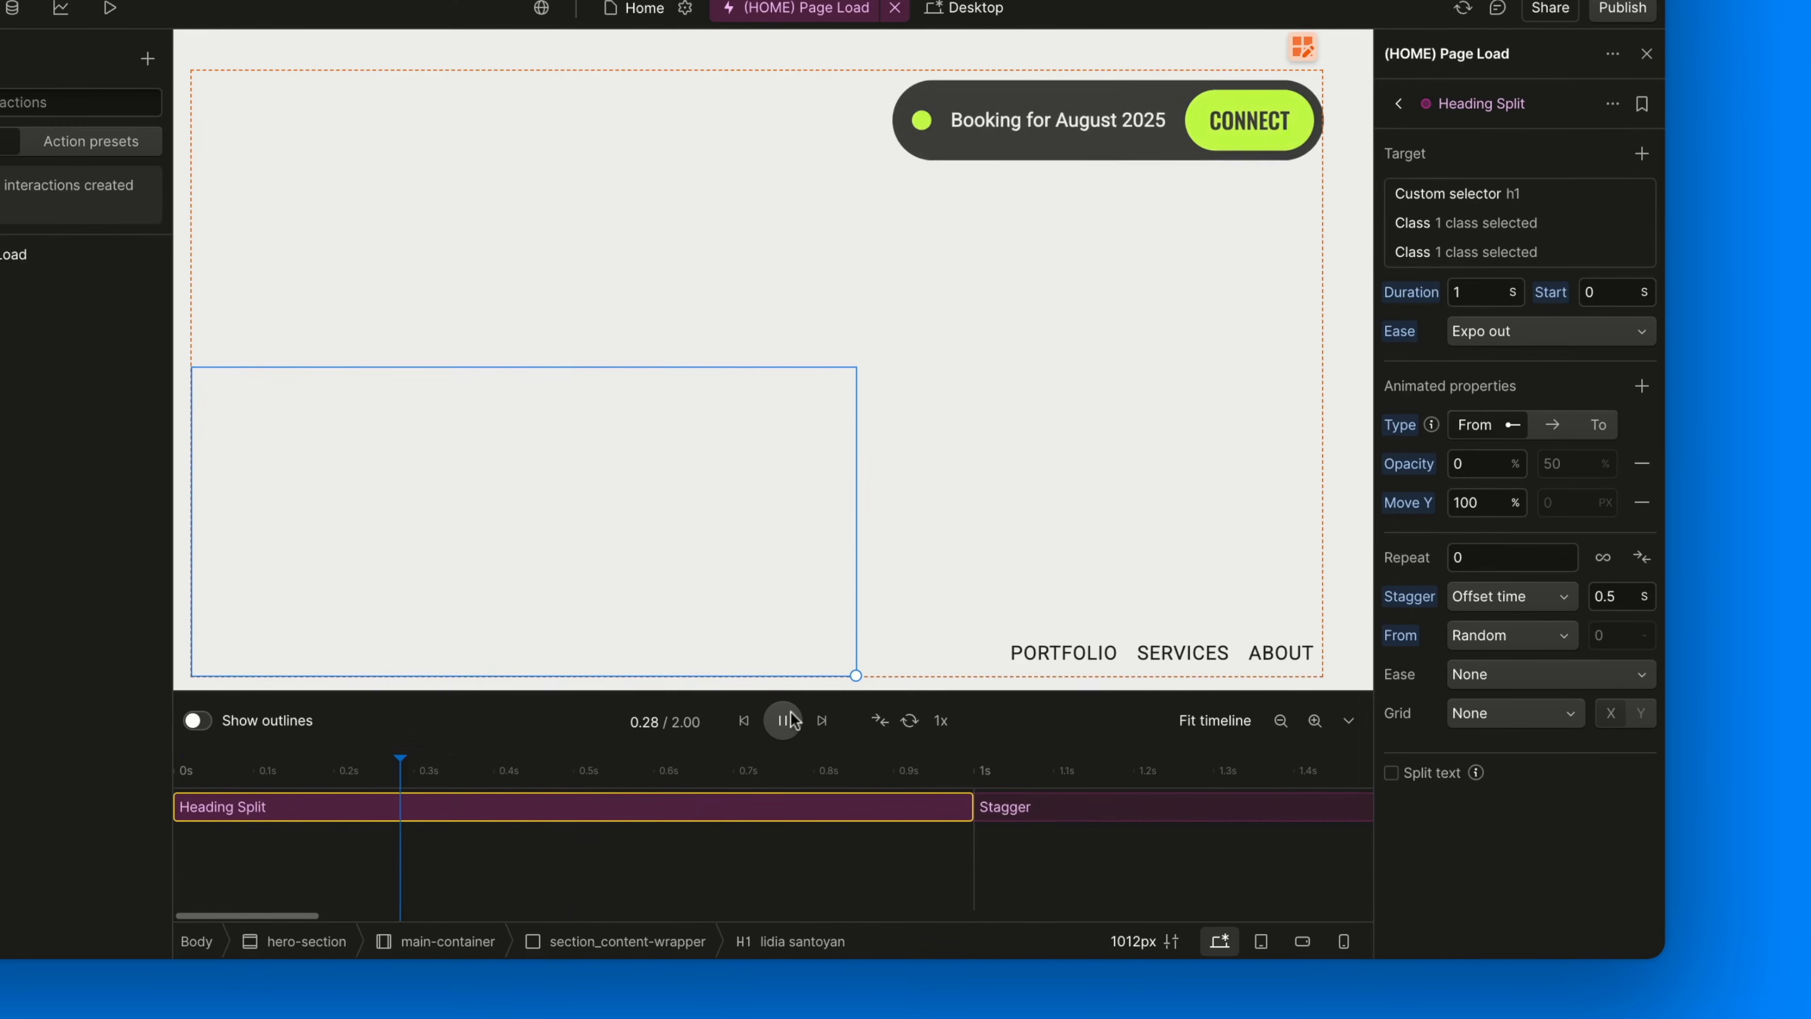
{"action": "left_click", "coordinate": [744, 721]}
{"action": "left_click", "coordinate": [782, 719]}
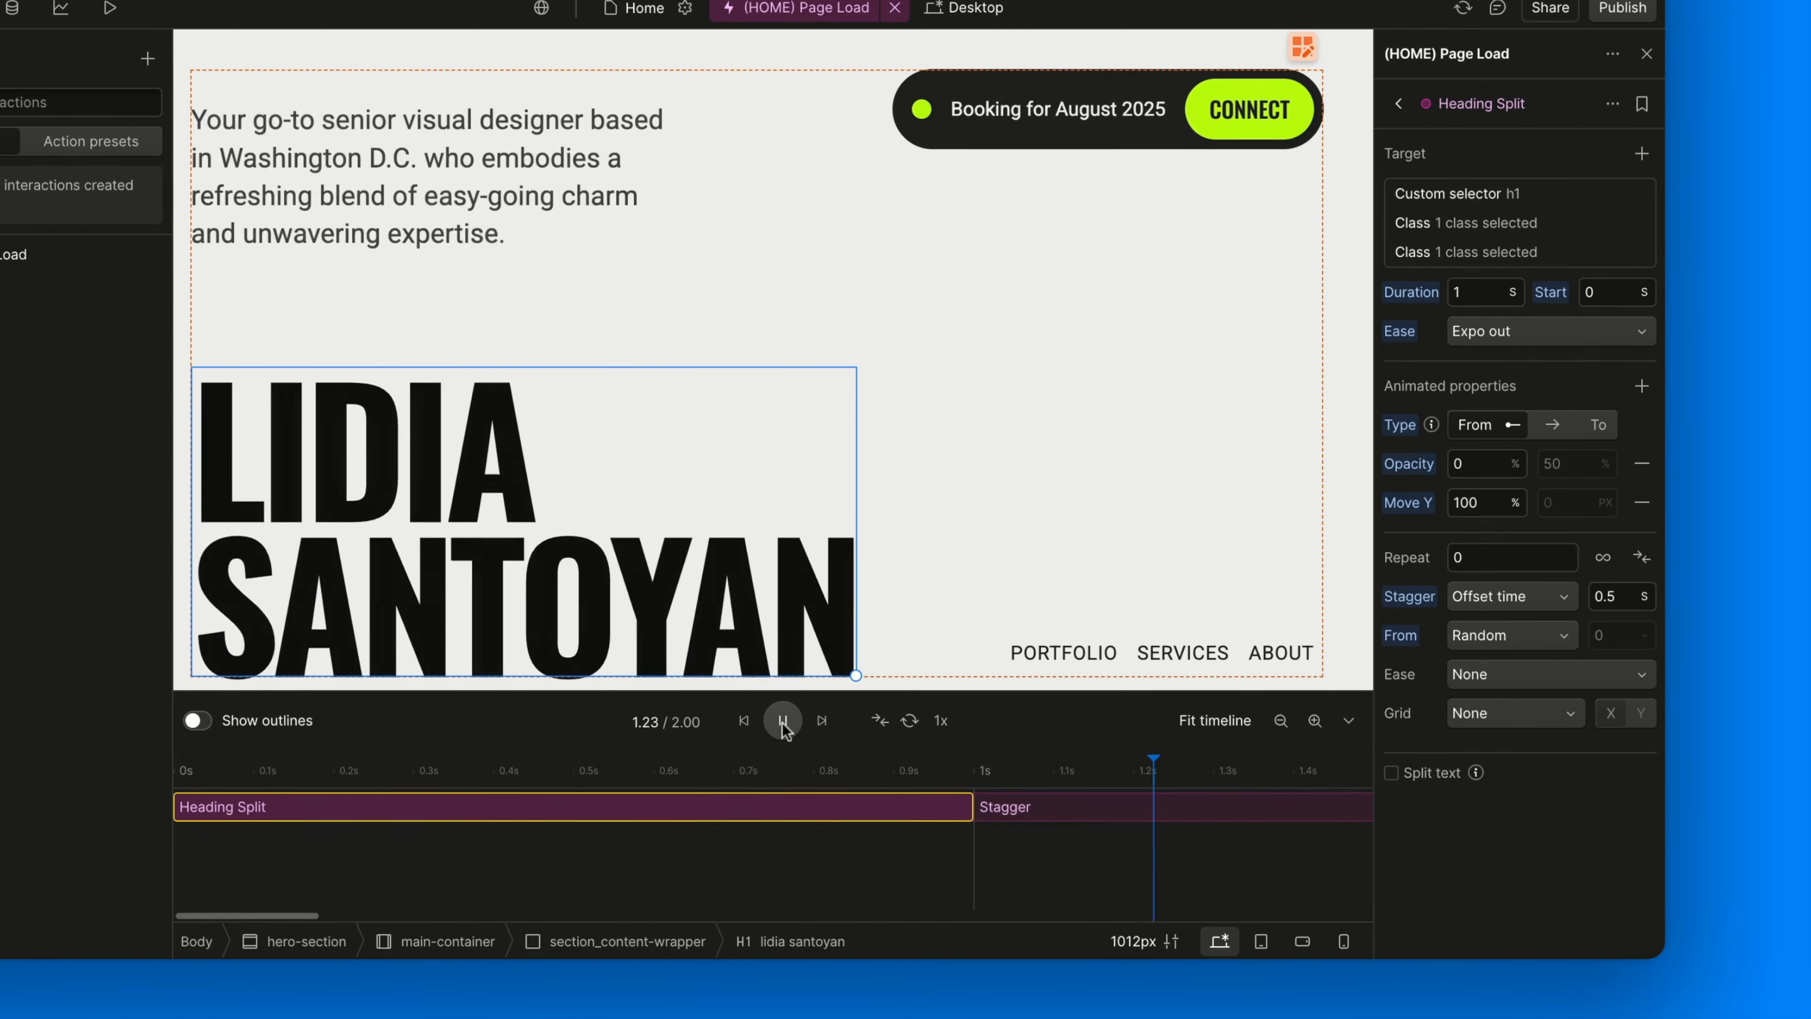
{"action": "left_click", "coordinate": [782, 720]}
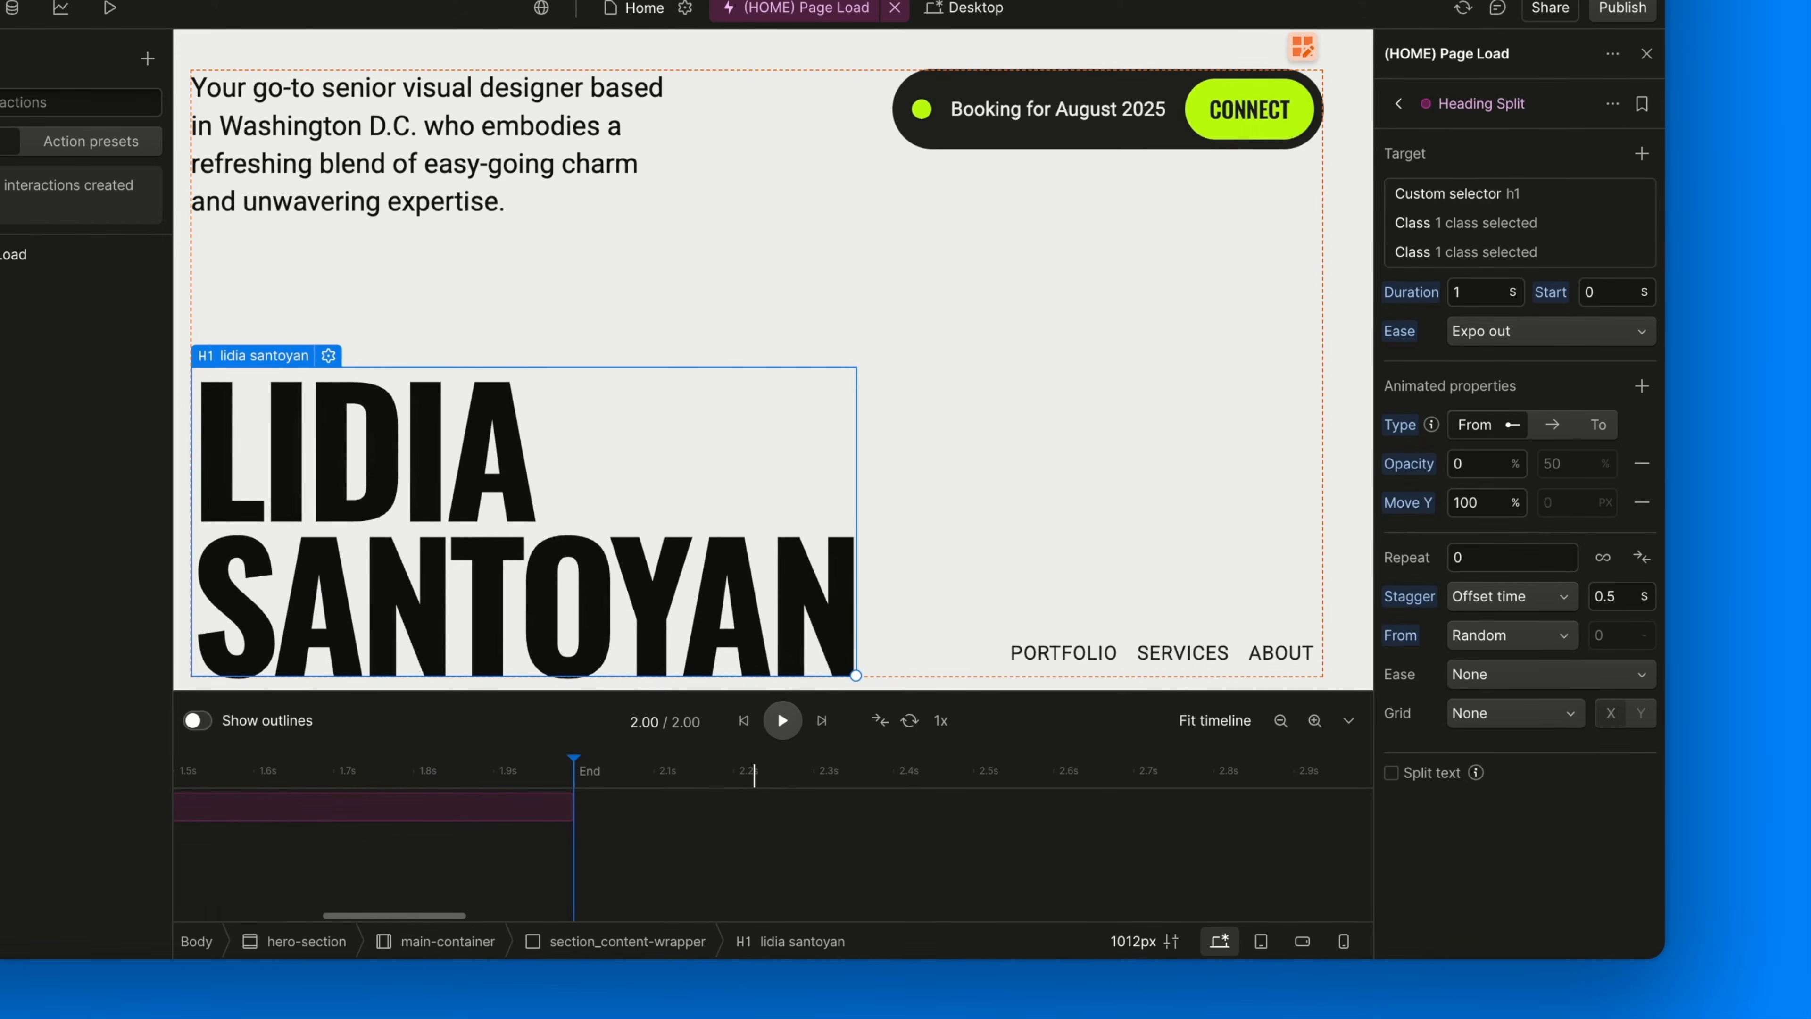
Show the element Navigator, set the stagger's From option to Element at, and play the animation with index 0
{"action": "key", "text": "z"}
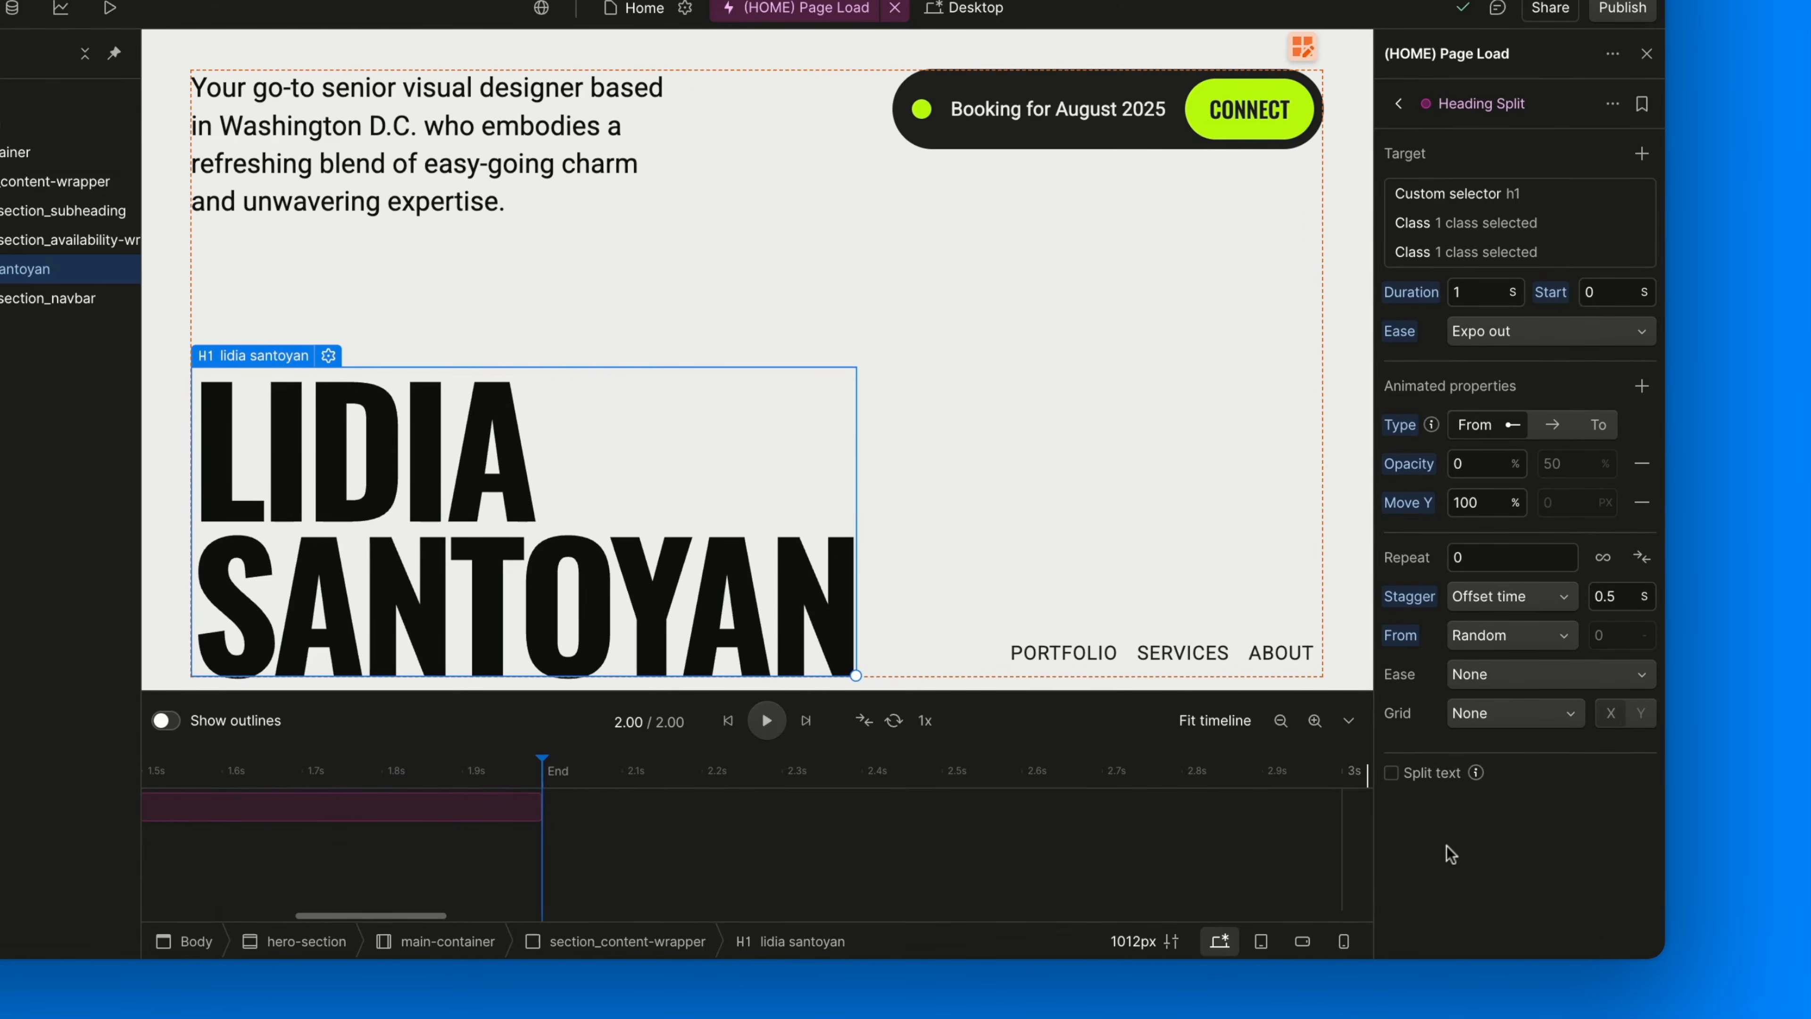
{"action": "left_click", "coordinate": [1505, 635]}
{"action": "left_click", "coordinate": [1470, 665]}
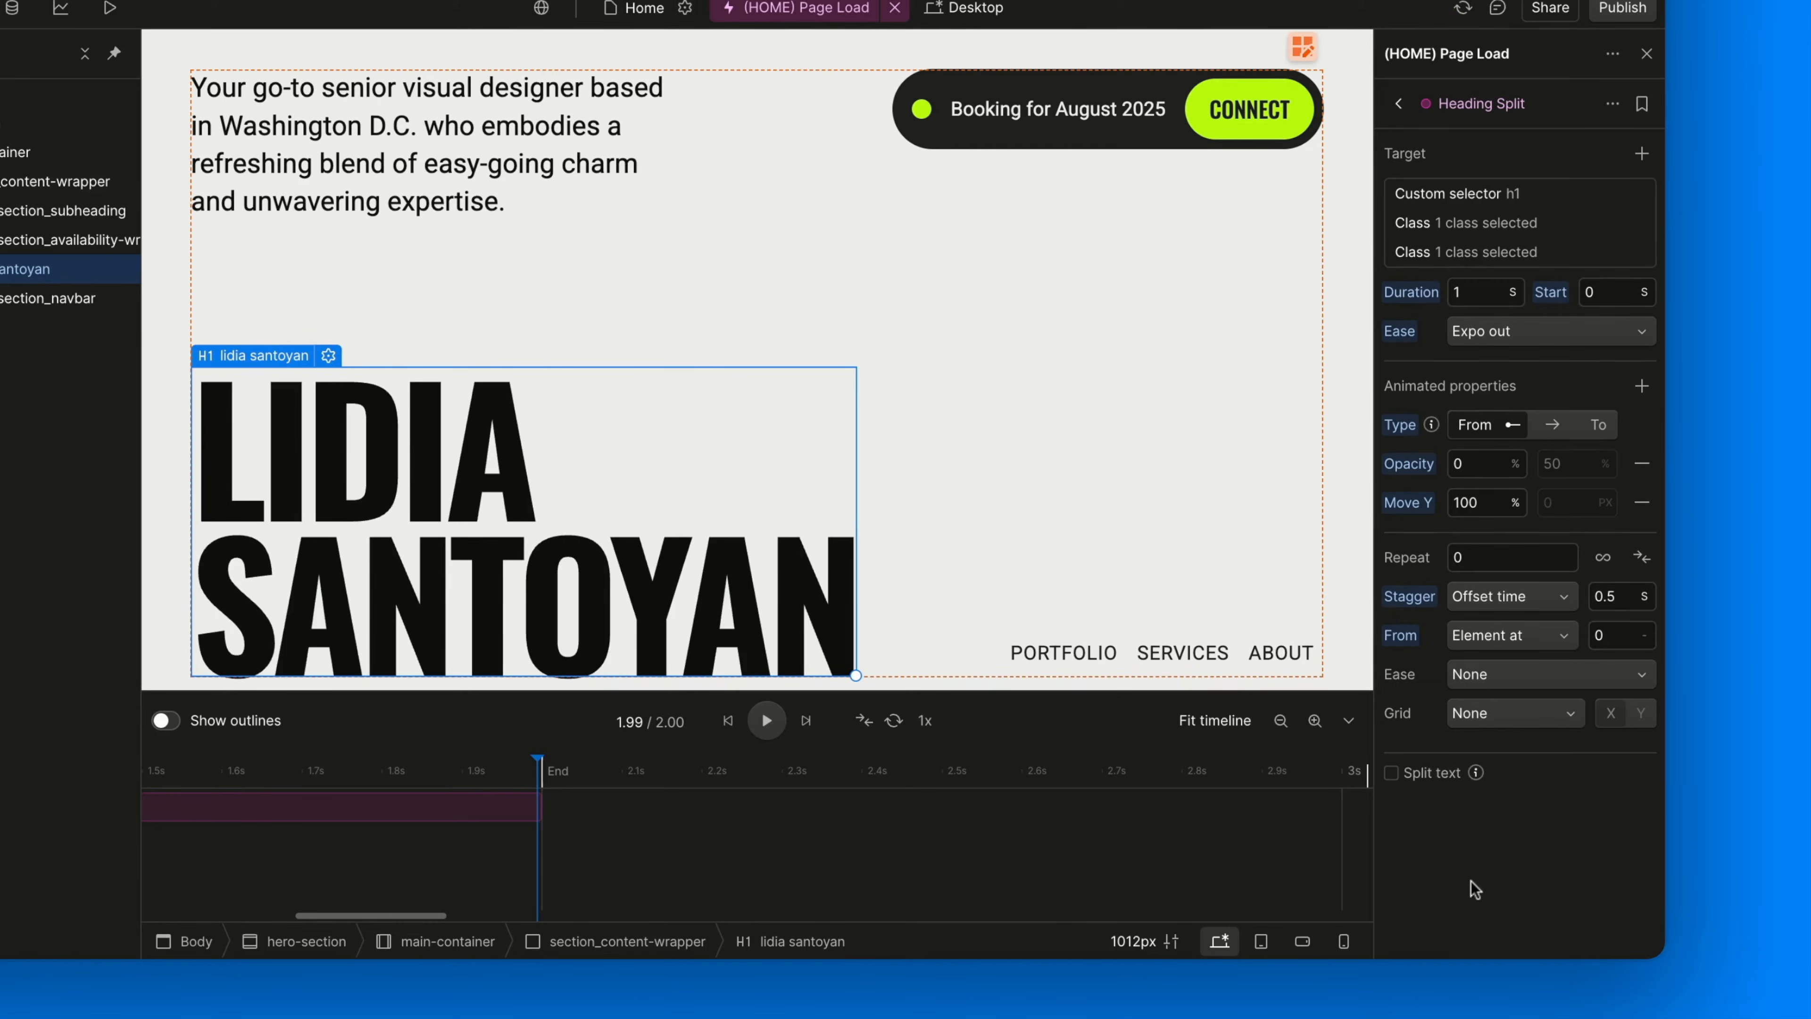
{"action": "left_click", "coordinate": [1611, 640]}
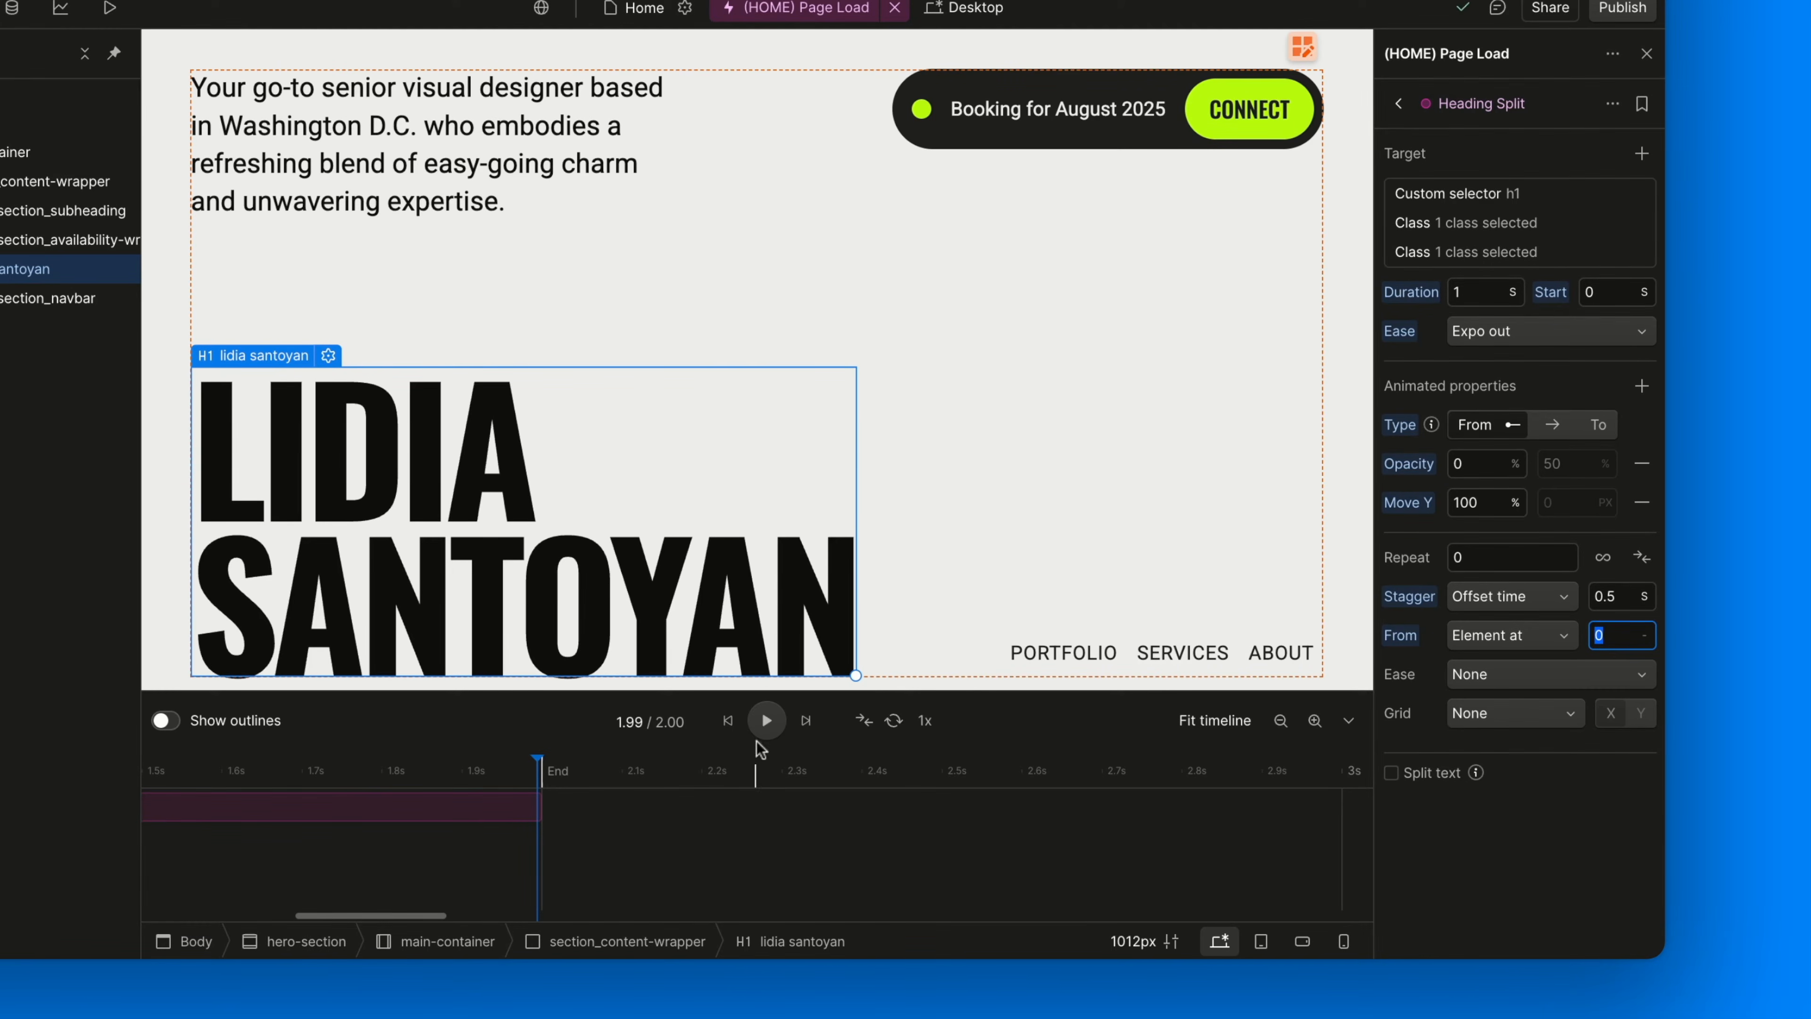
{"action": "left_click", "coordinate": [766, 721]}
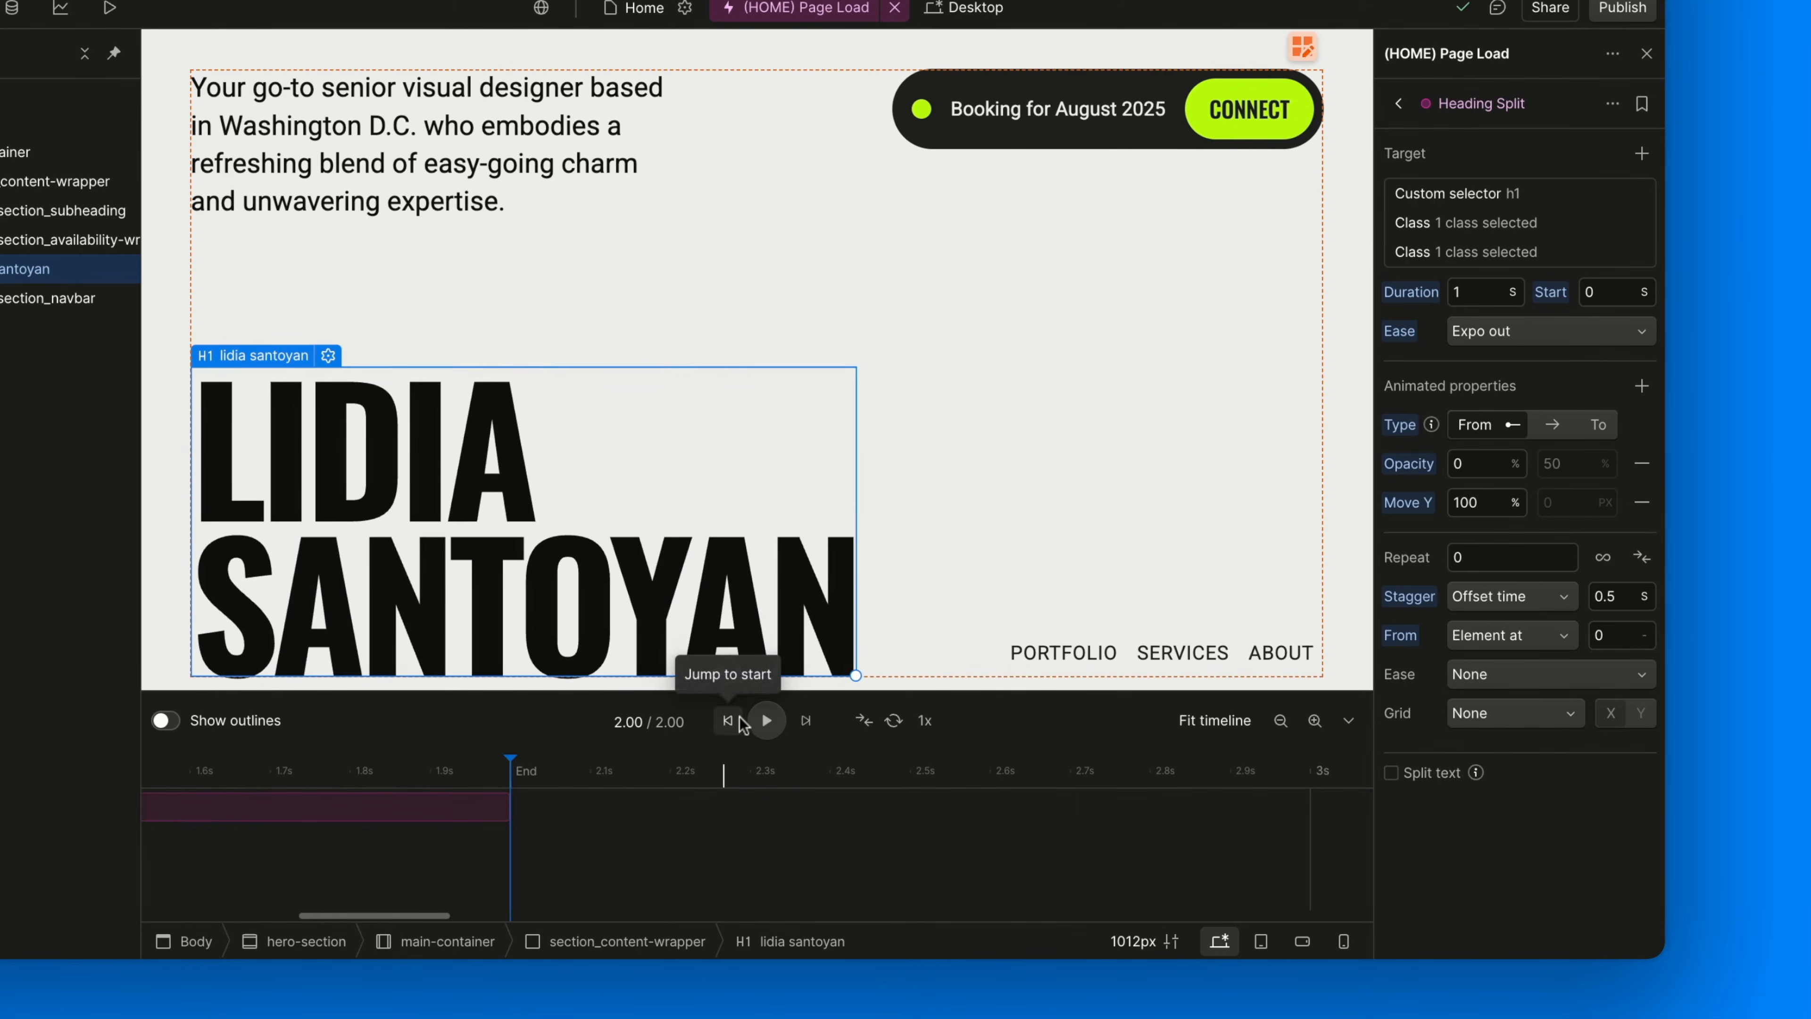
Set the stagger's Element at index to 2 and play the animation from the start
{"action": "left_click", "coordinate": [1615, 635]}
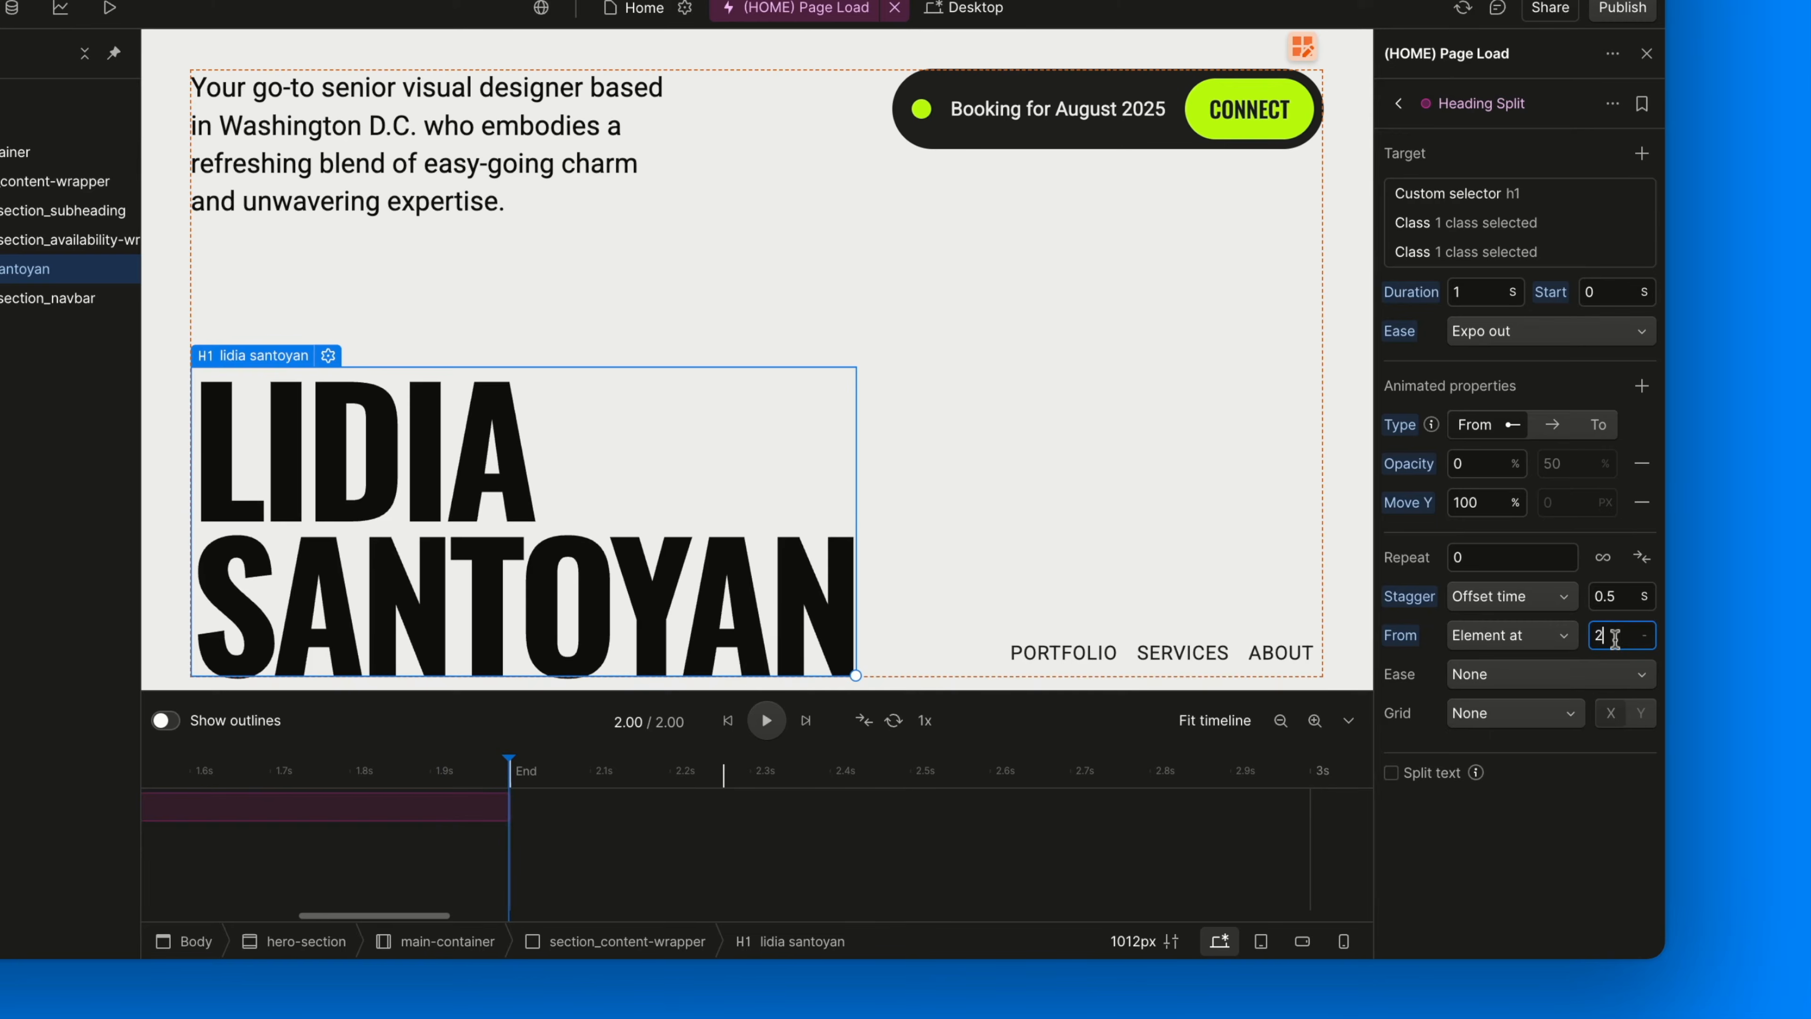
{"action": "left_click", "coordinate": [727, 721]}
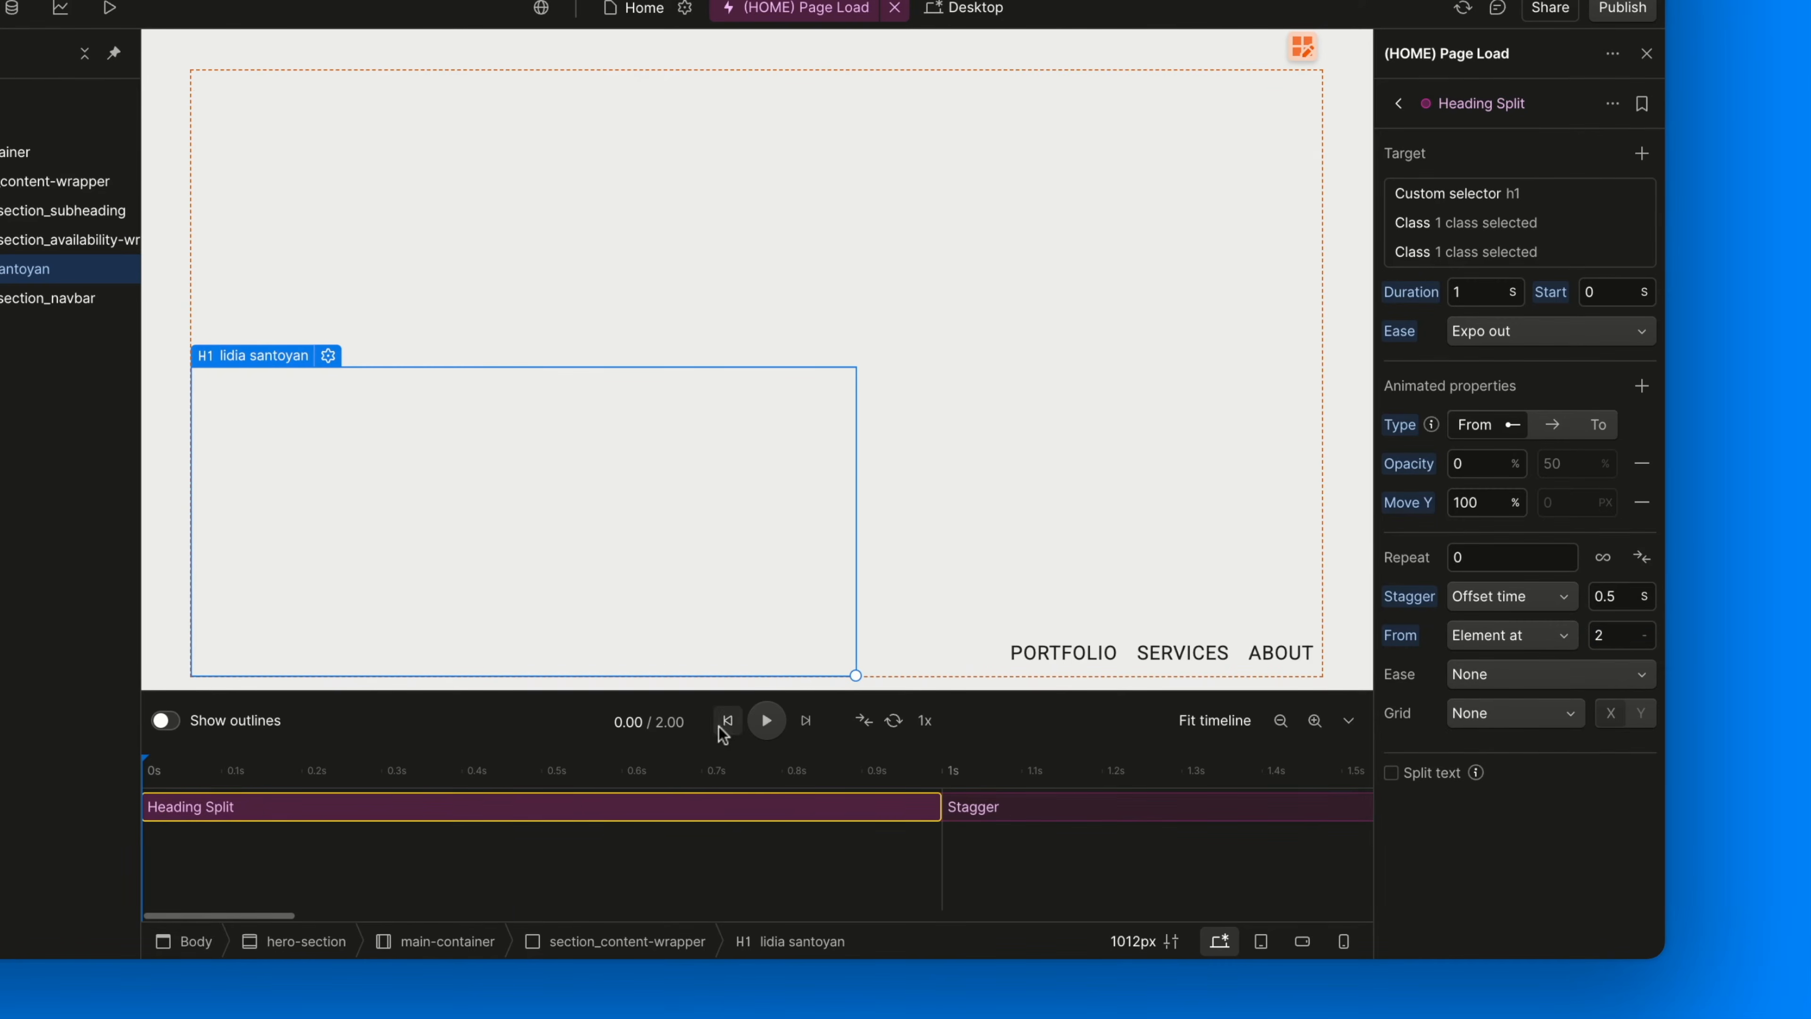
{"action": "left_click", "coordinate": [765, 724]}
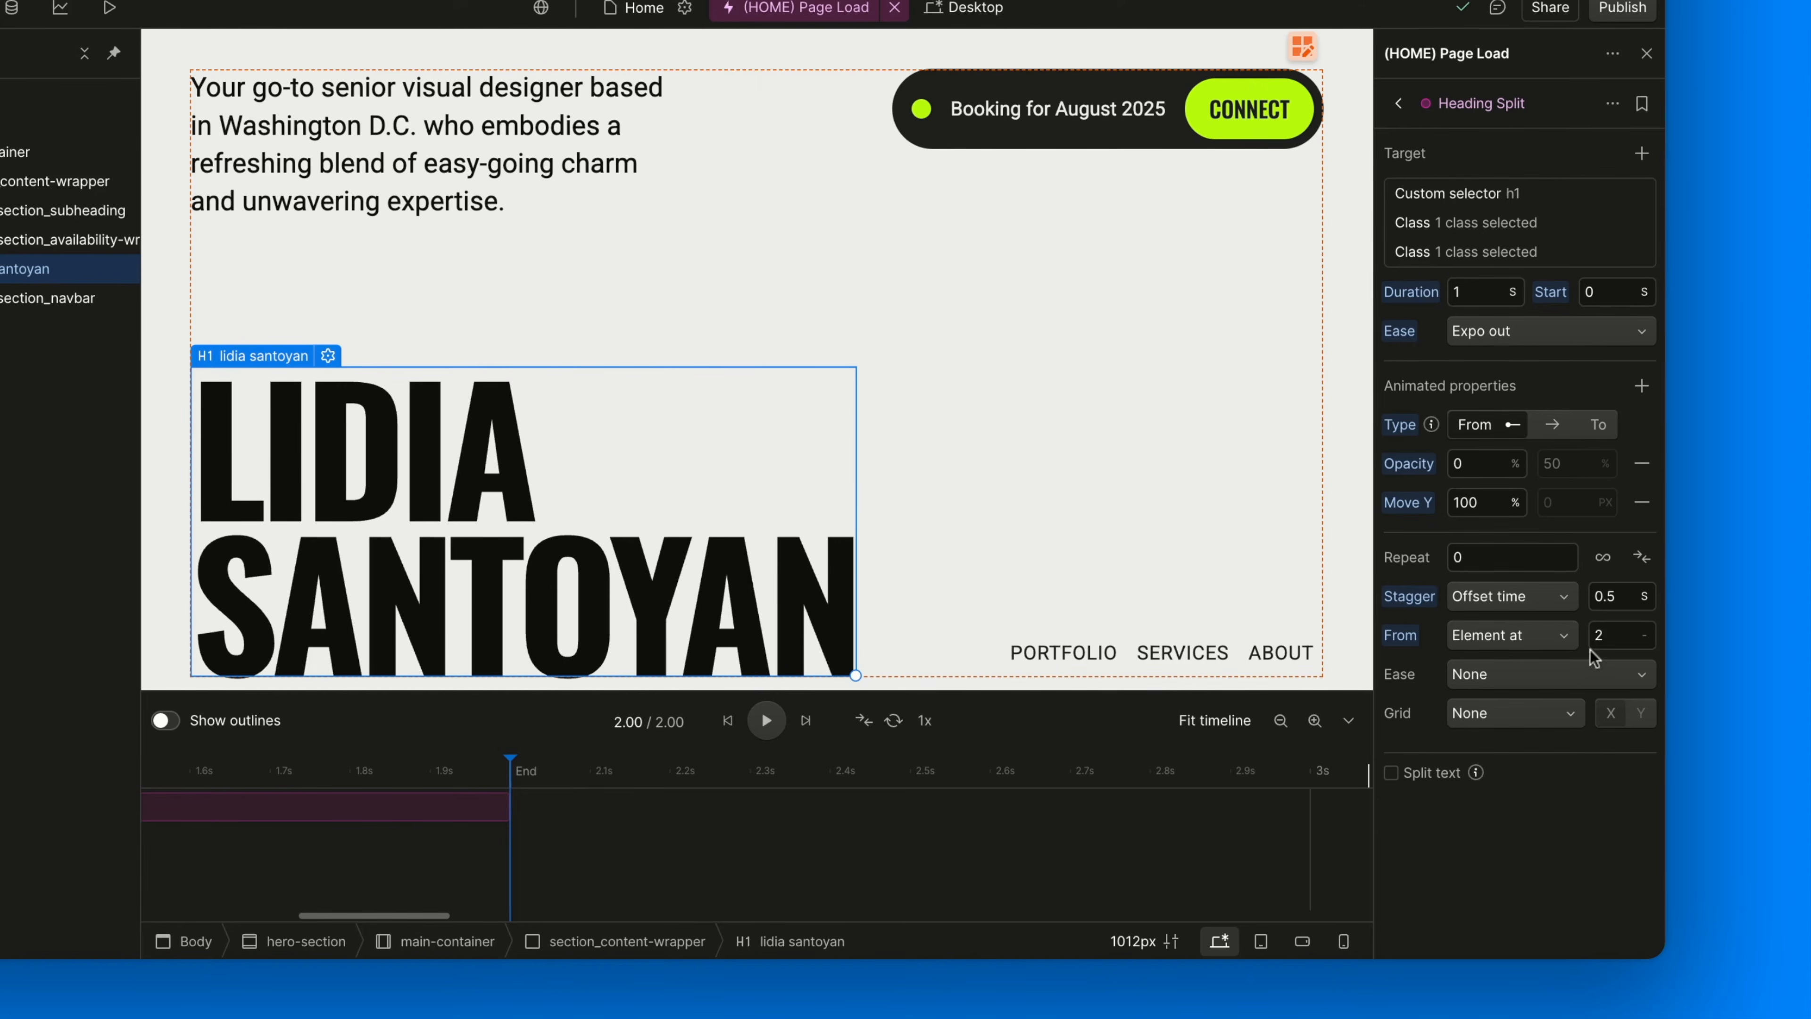
Set the stagger's Element at index to 500 and replay the animation
{"action": "left_click", "coordinate": [1623, 636]}
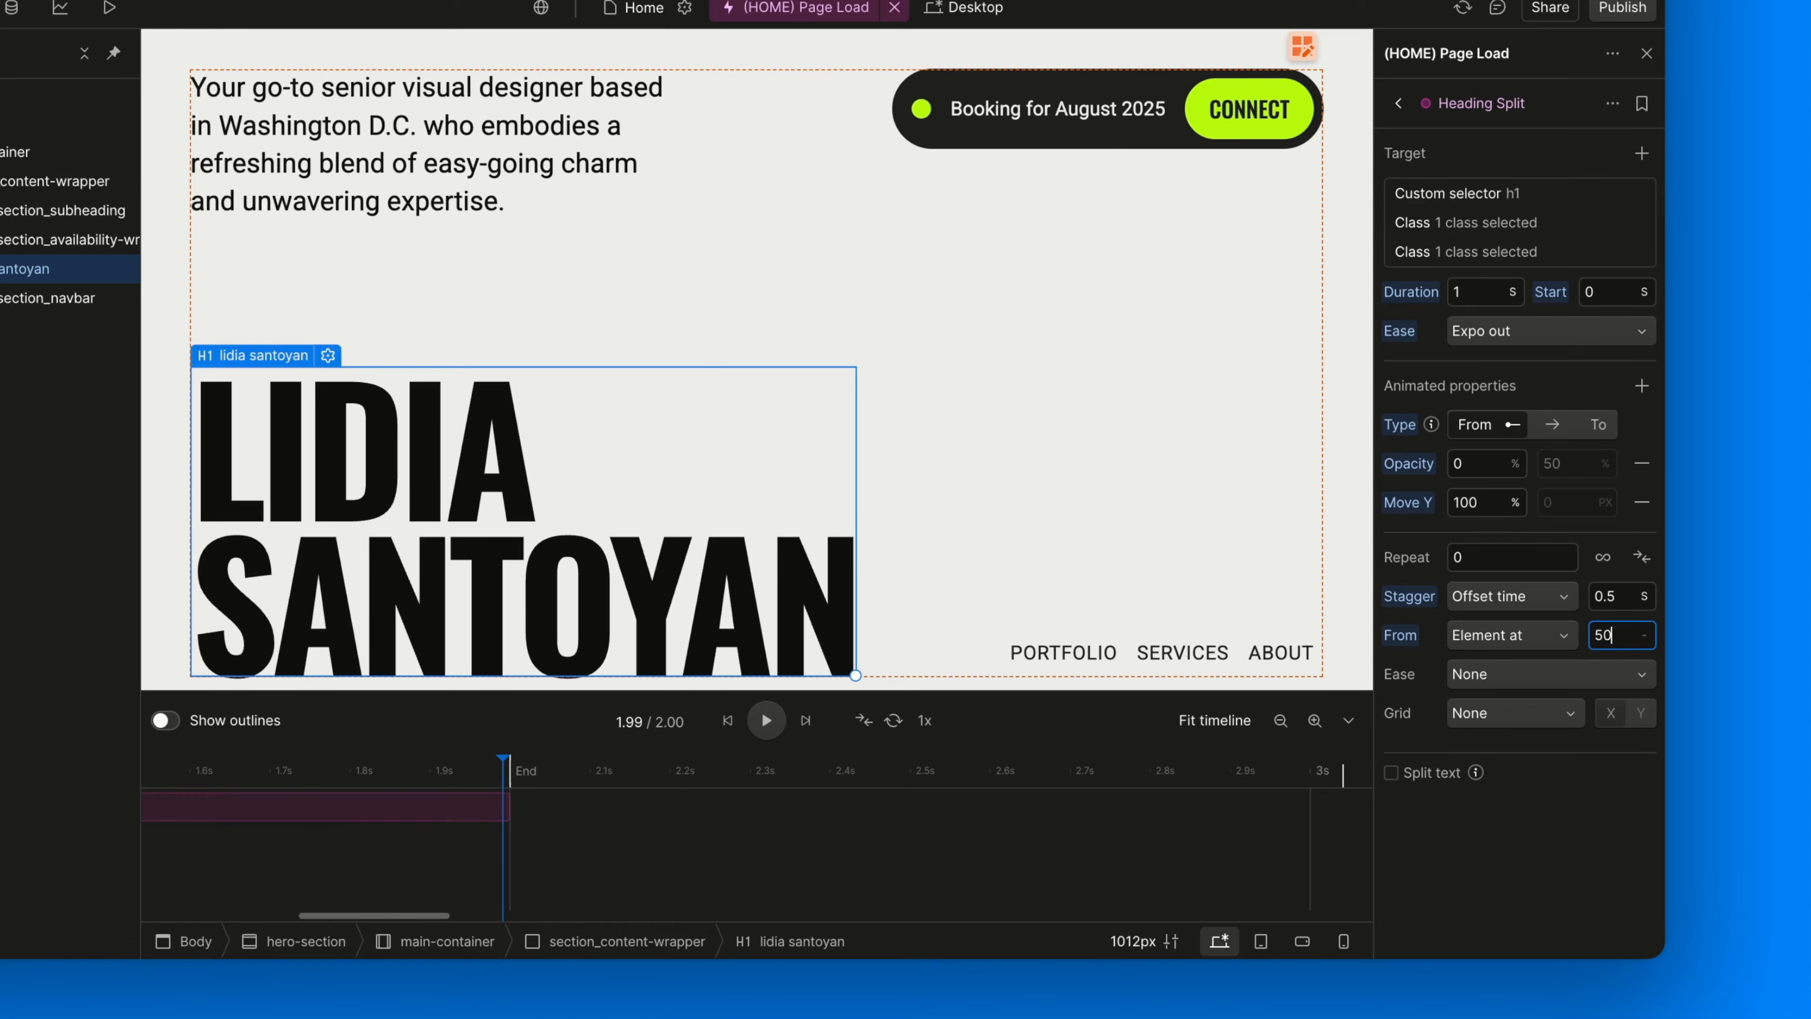
{"action": "left_click", "coordinate": [712, 731]}
{"action": "left_click", "coordinate": [768, 721]}
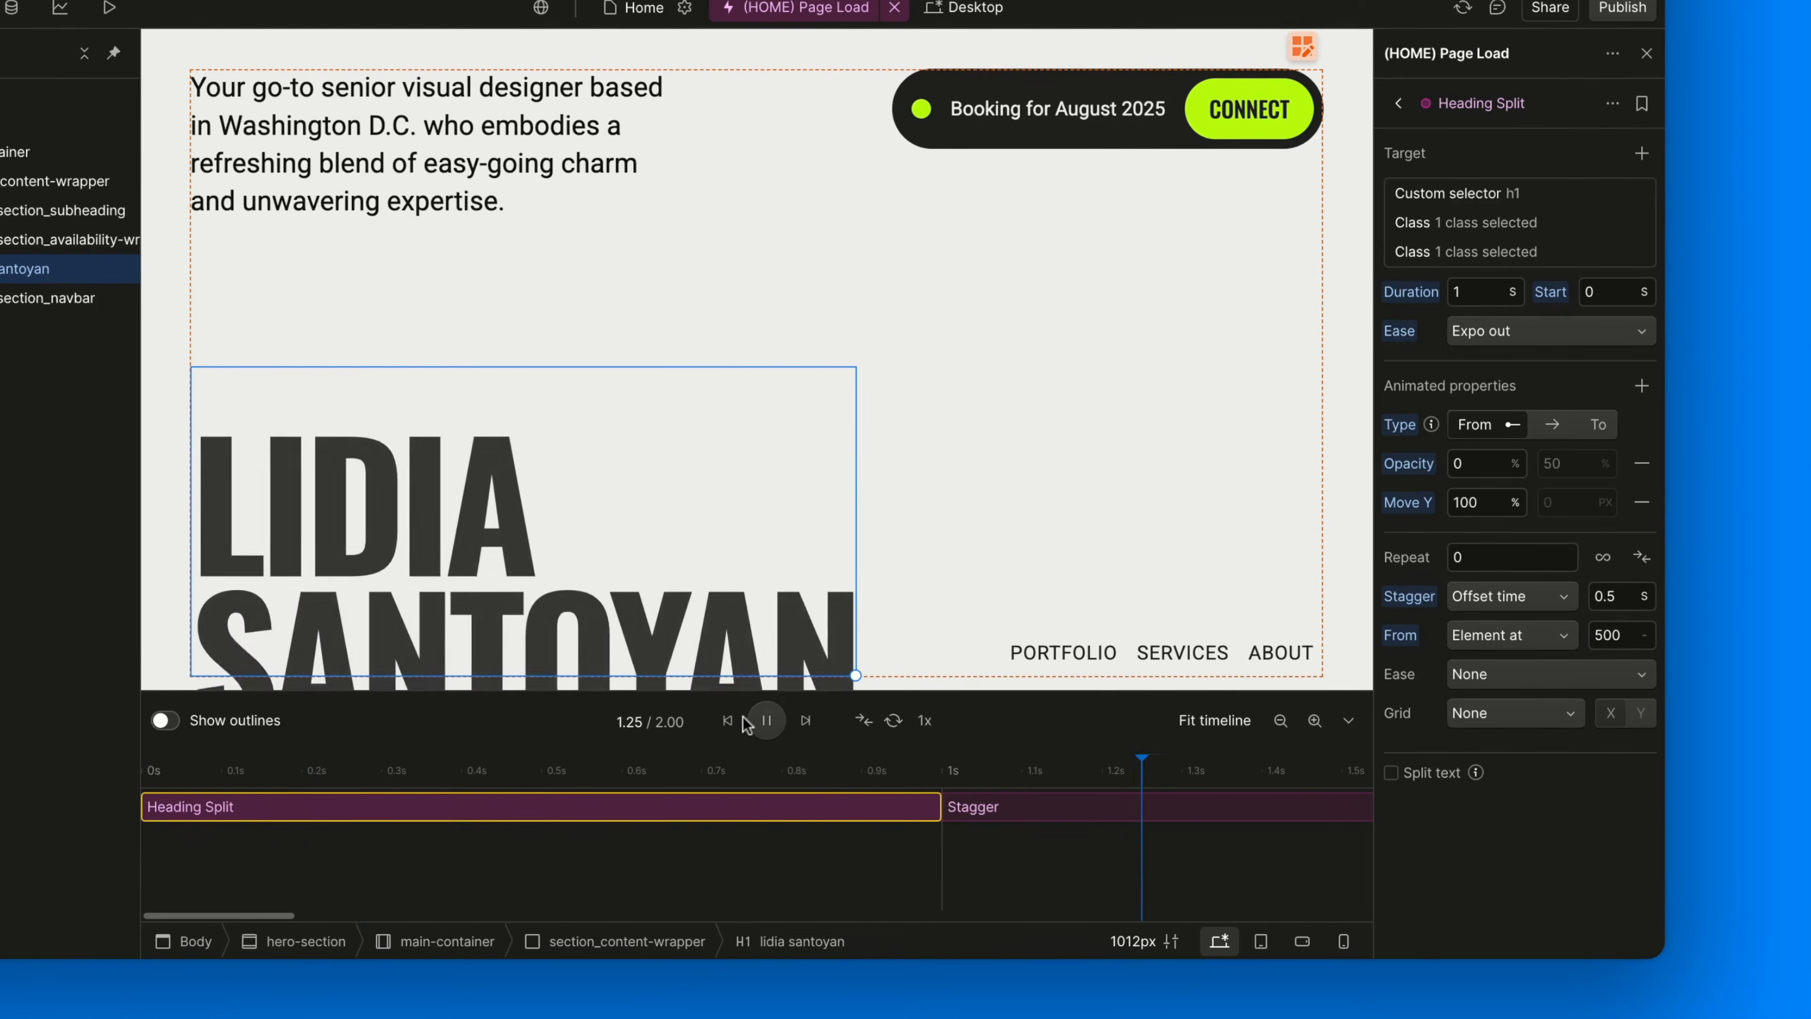
{"action": "left_click", "coordinate": [767, 721]}
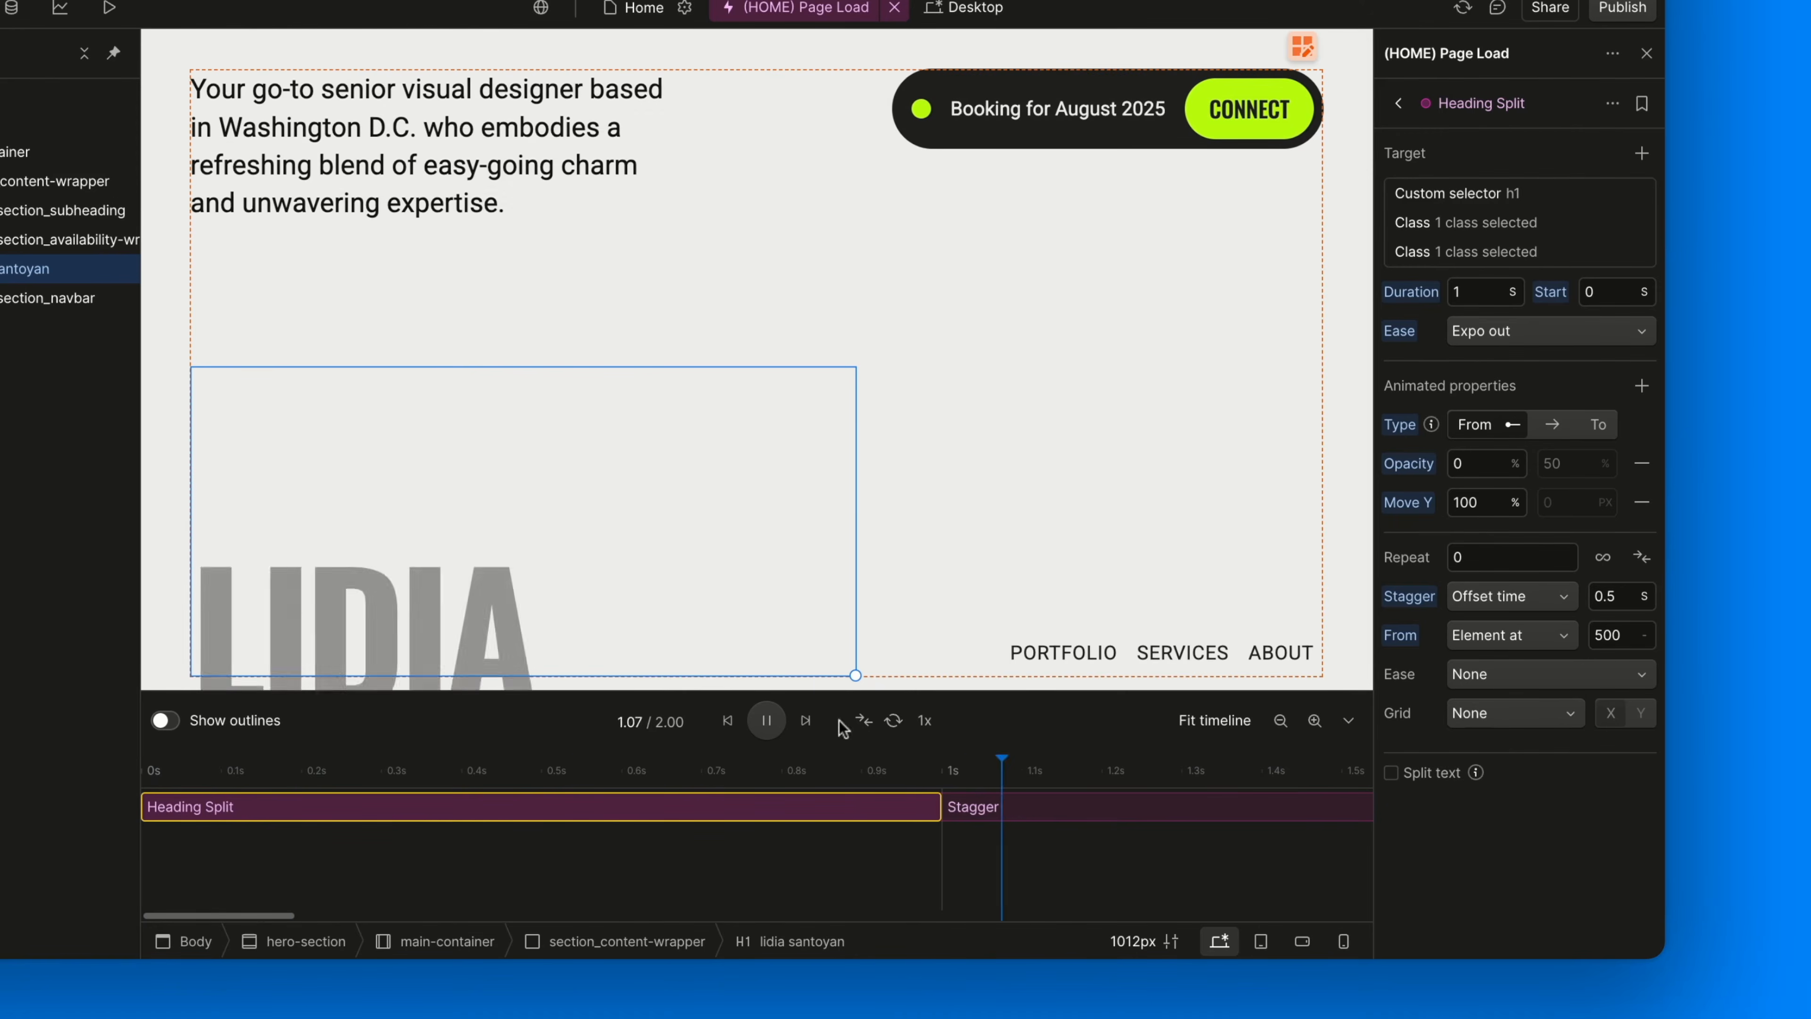
Set the stagger's Element at index to 1 and replay the animation from the start
{"action": "left_click", "coordinate": [1628, 634]}
{"action": "type", "text": "1"}
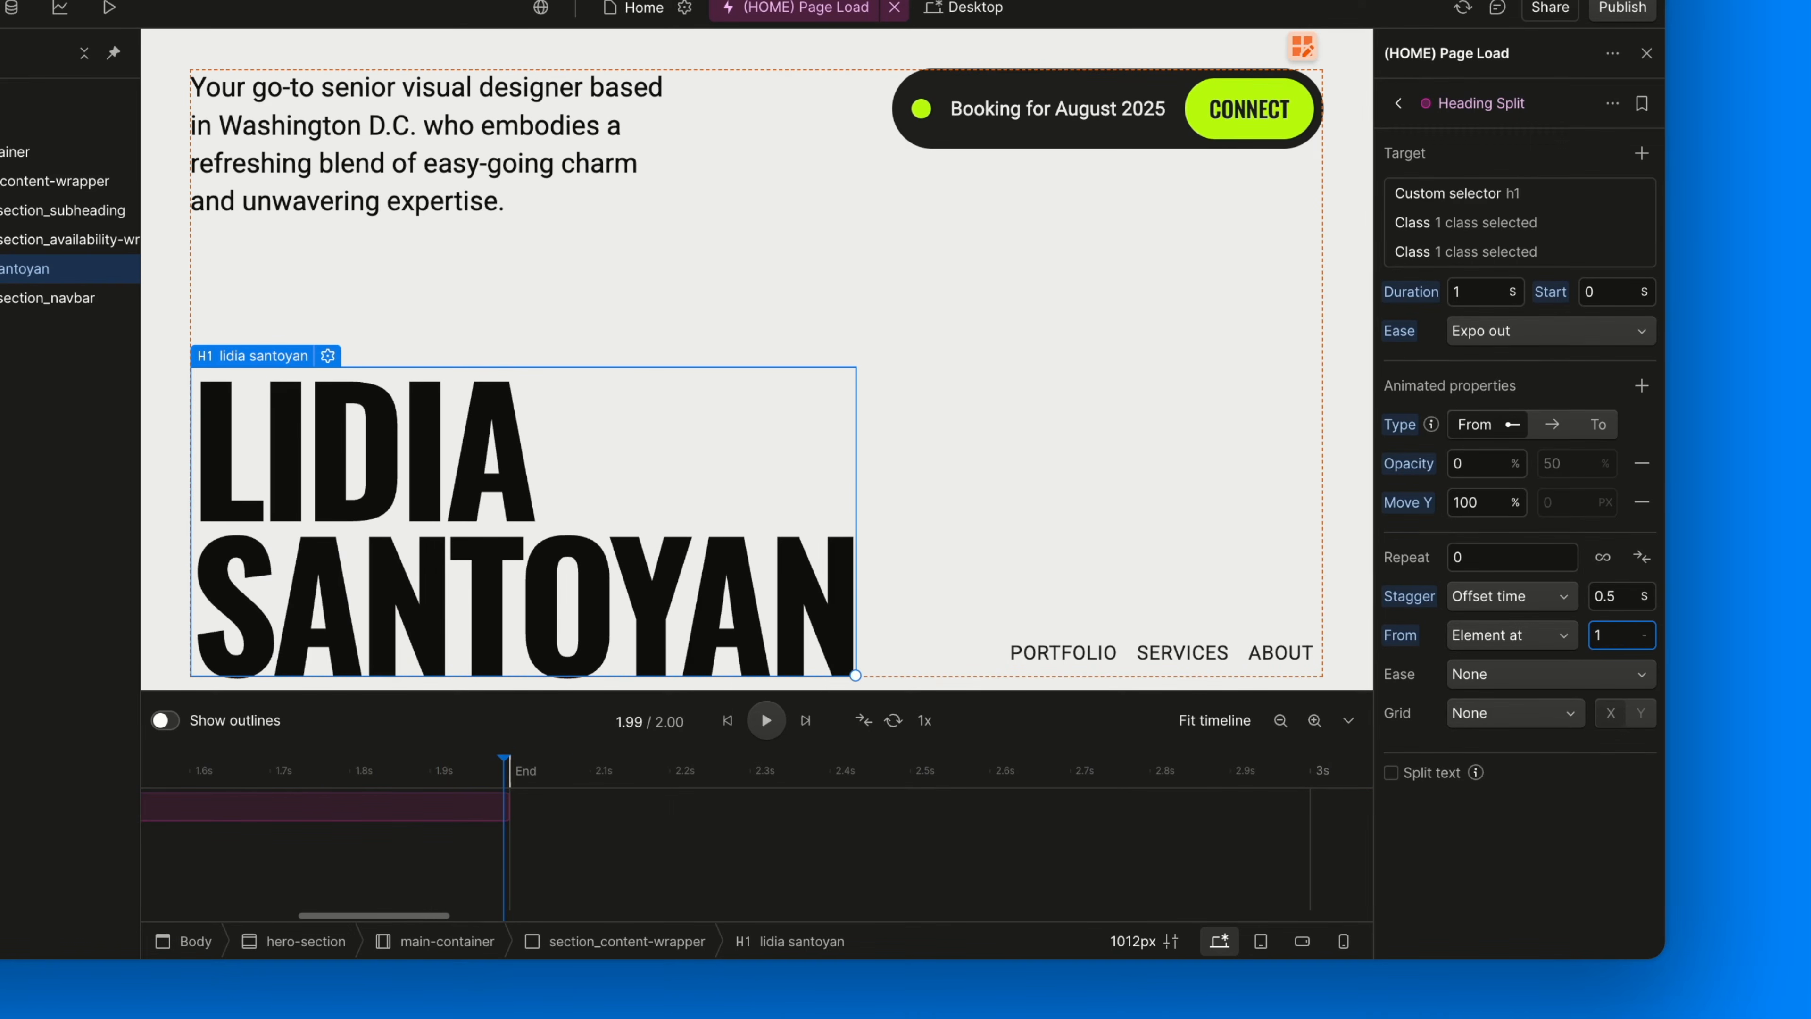
{"action": "left_click", "coordinate": [727, 720]}
{"action": "left_click", "coordinate": [766, 720]}
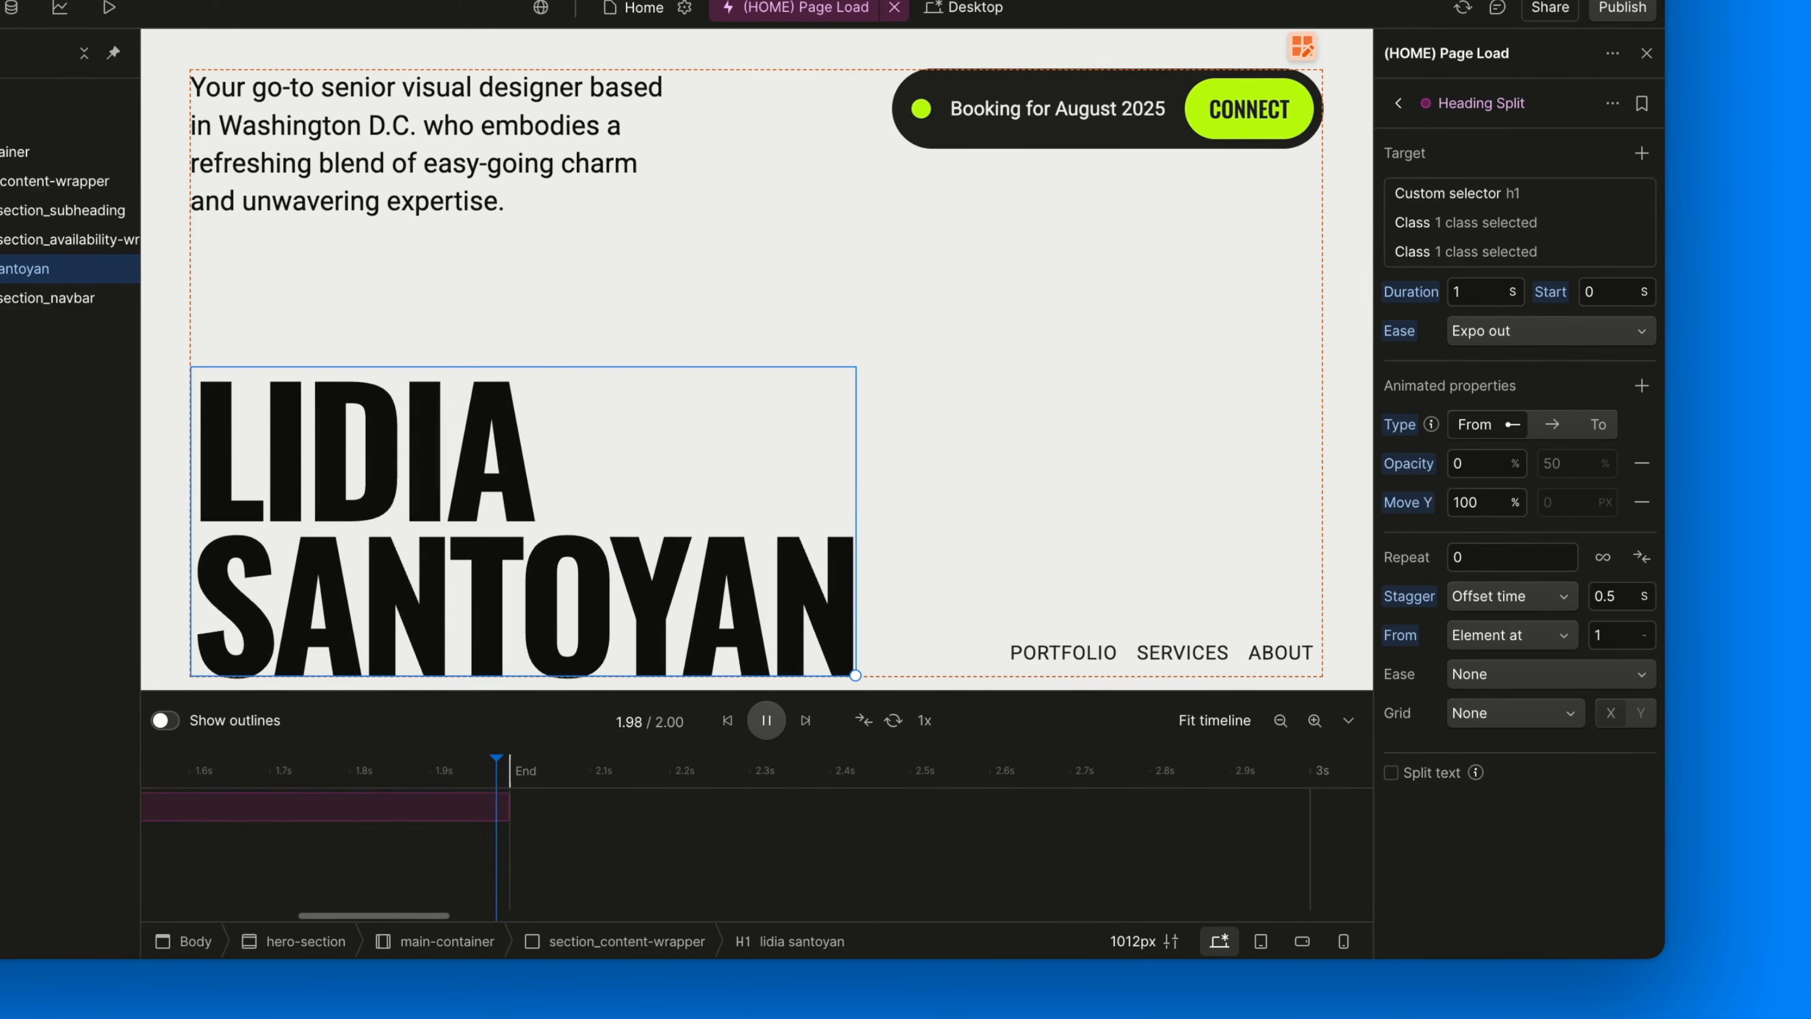
{"action": "left_click", "coordinate": [762, 728]}
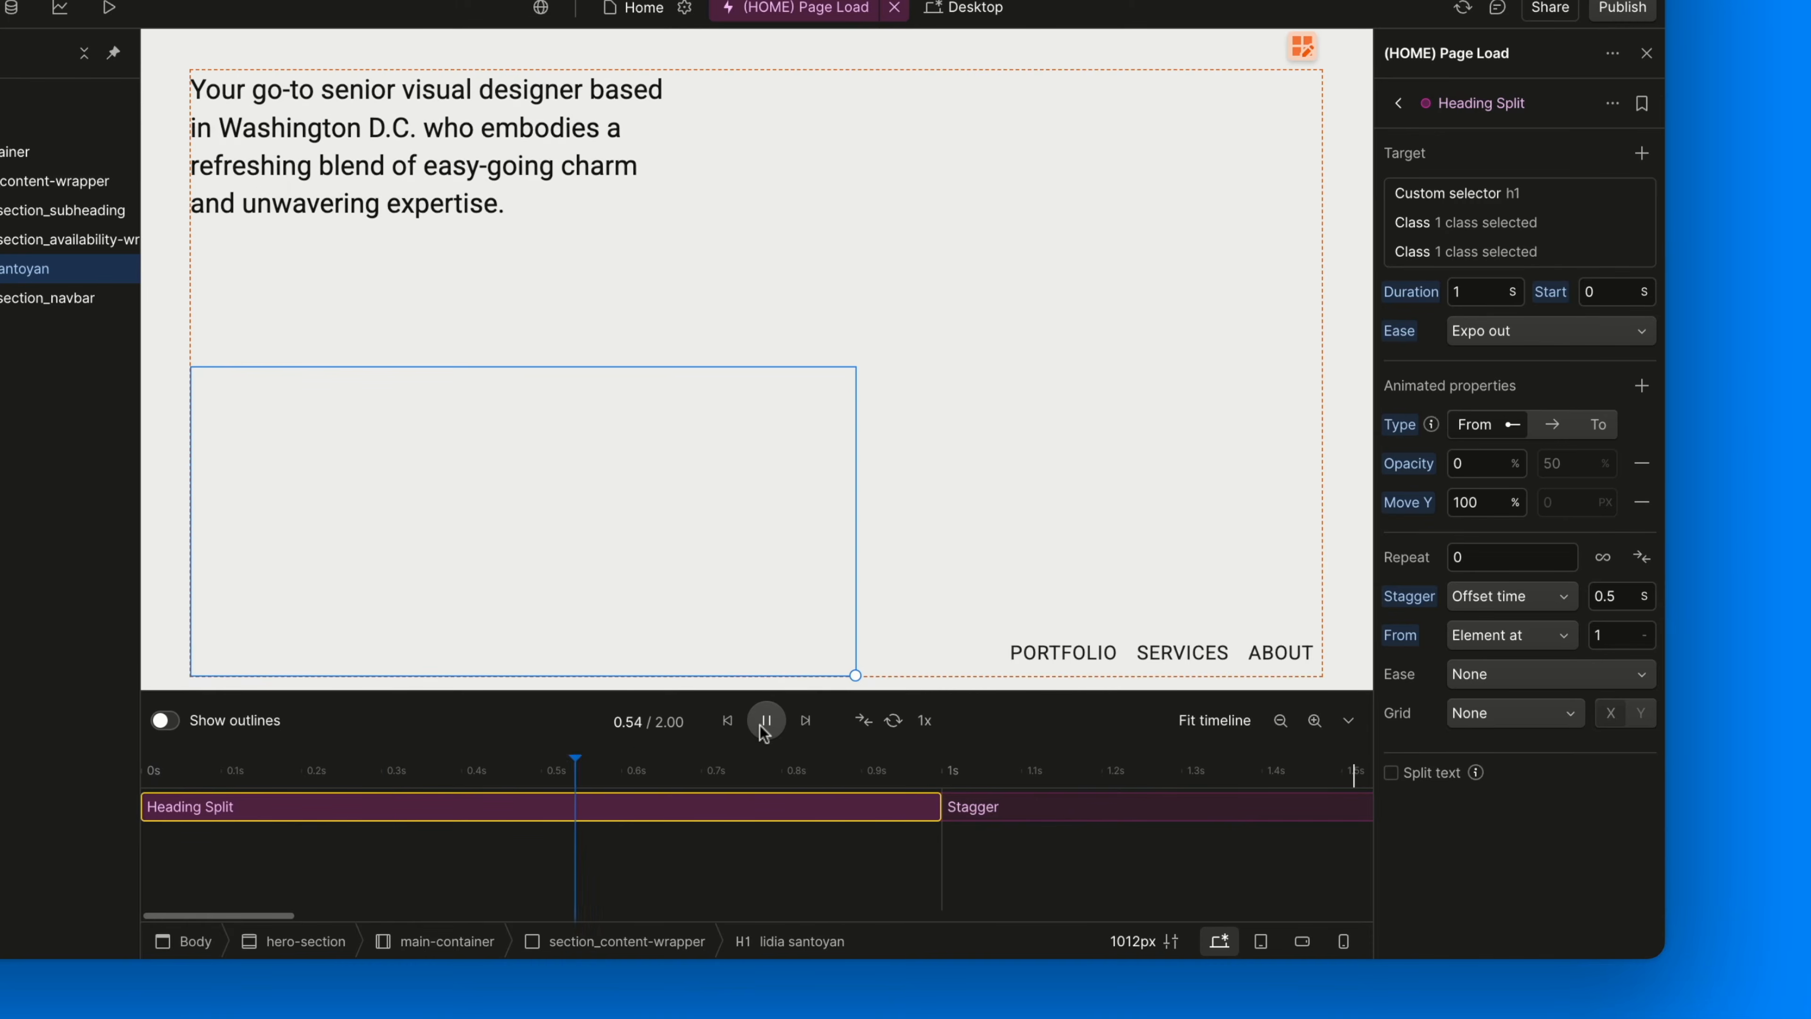
{"action": "left_click", "coordinate": [767, 727]}
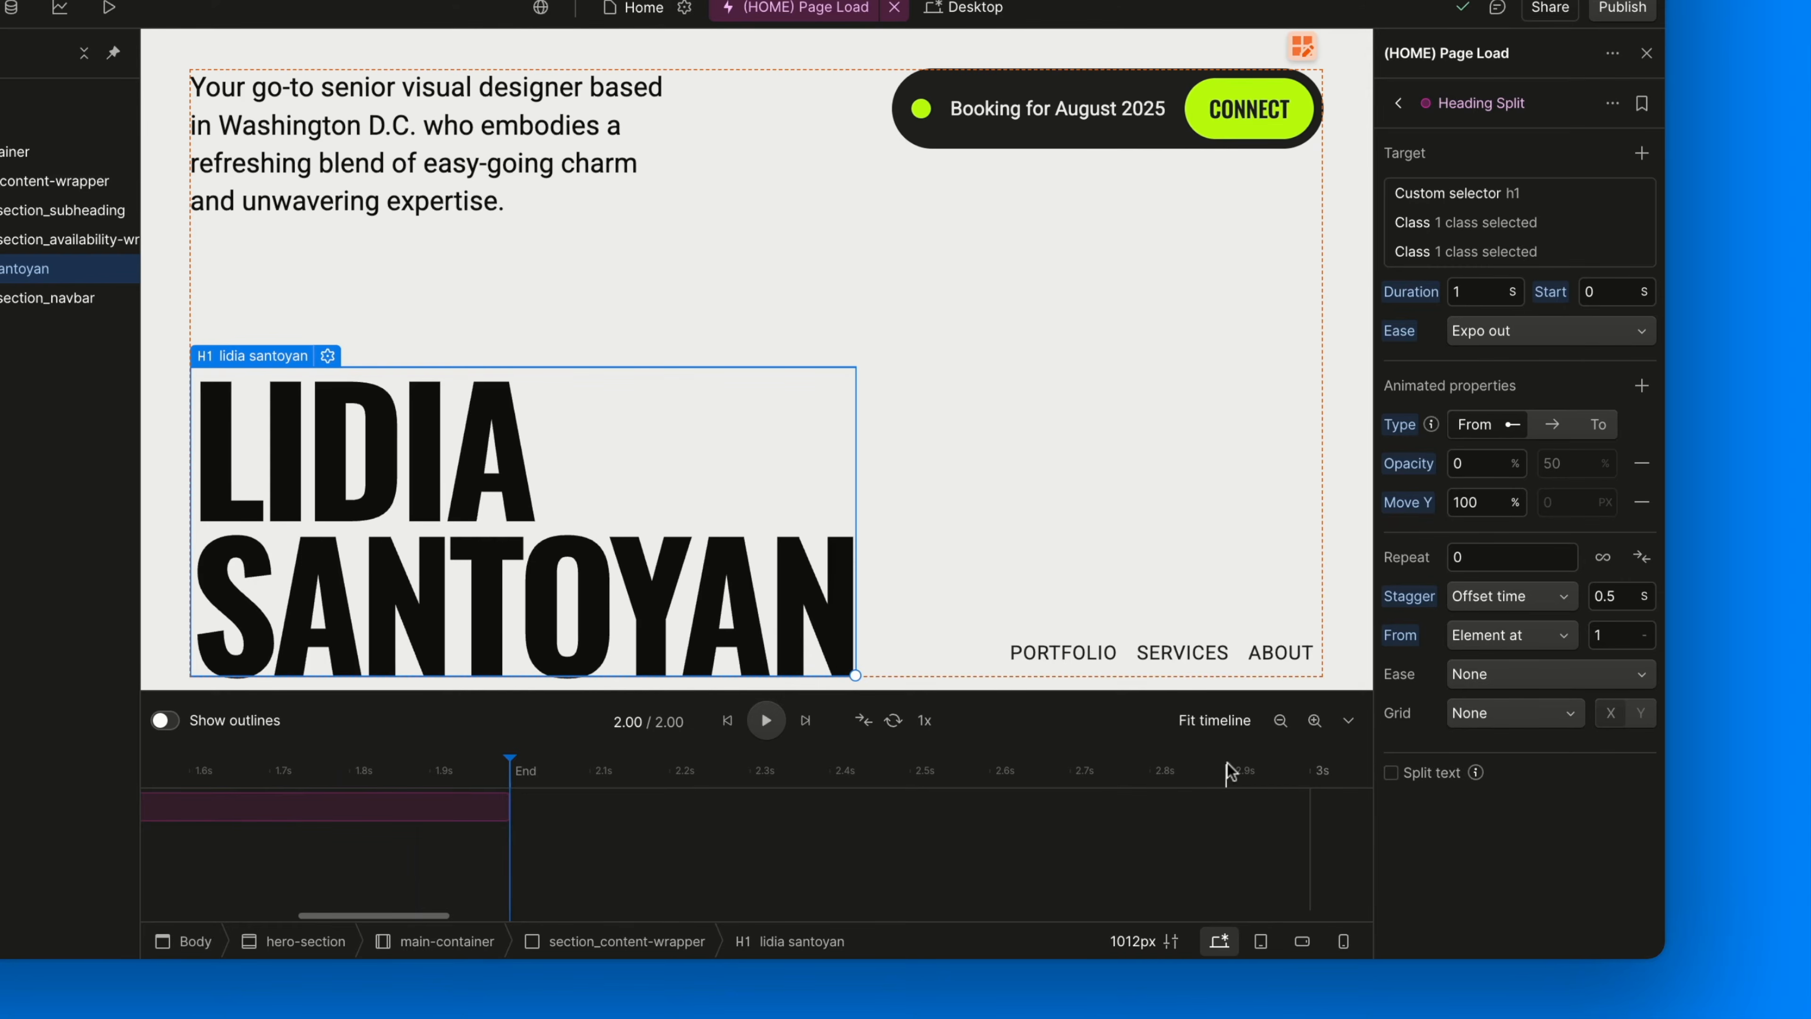
Add the hero-section_navbar class as another target of the Heading Split action and replay the animation from the start
{"action": "left_click", "coordinate": [65, 304]}
{"action": "left_click", "coordinate": [1641, 153]}
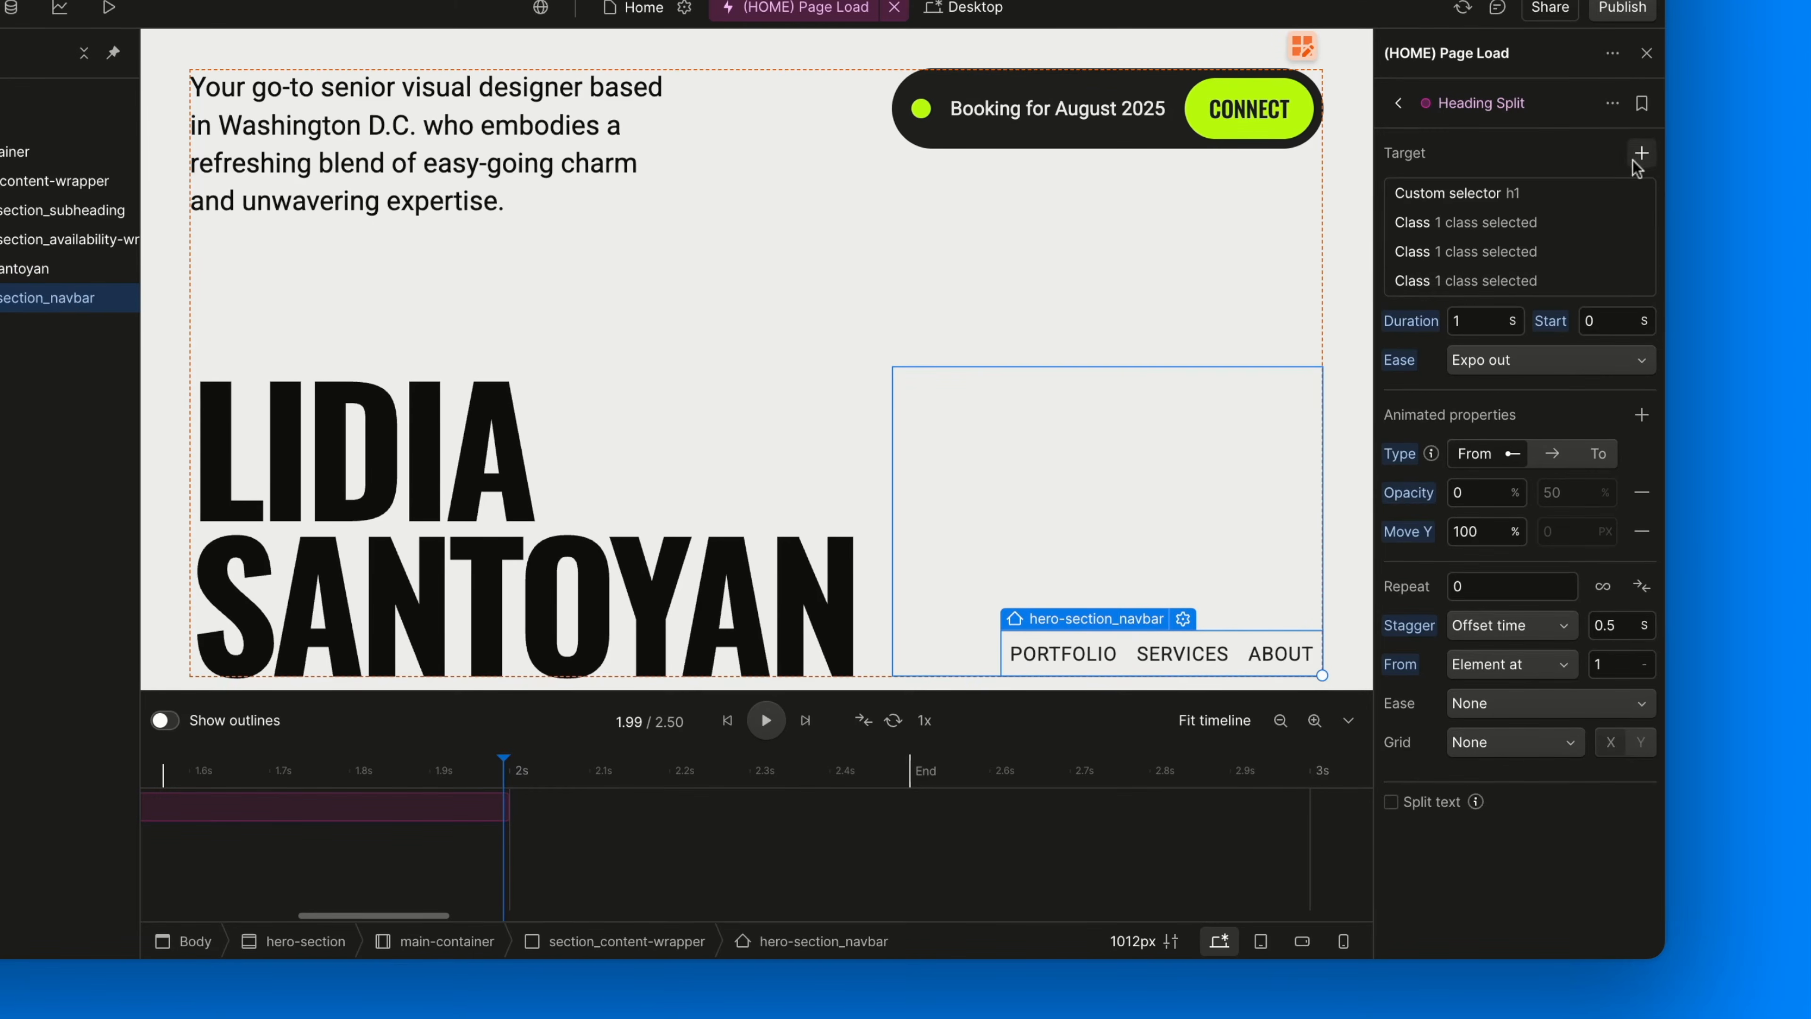
{"action": "left_click", "coordinate": [1469, 282]}
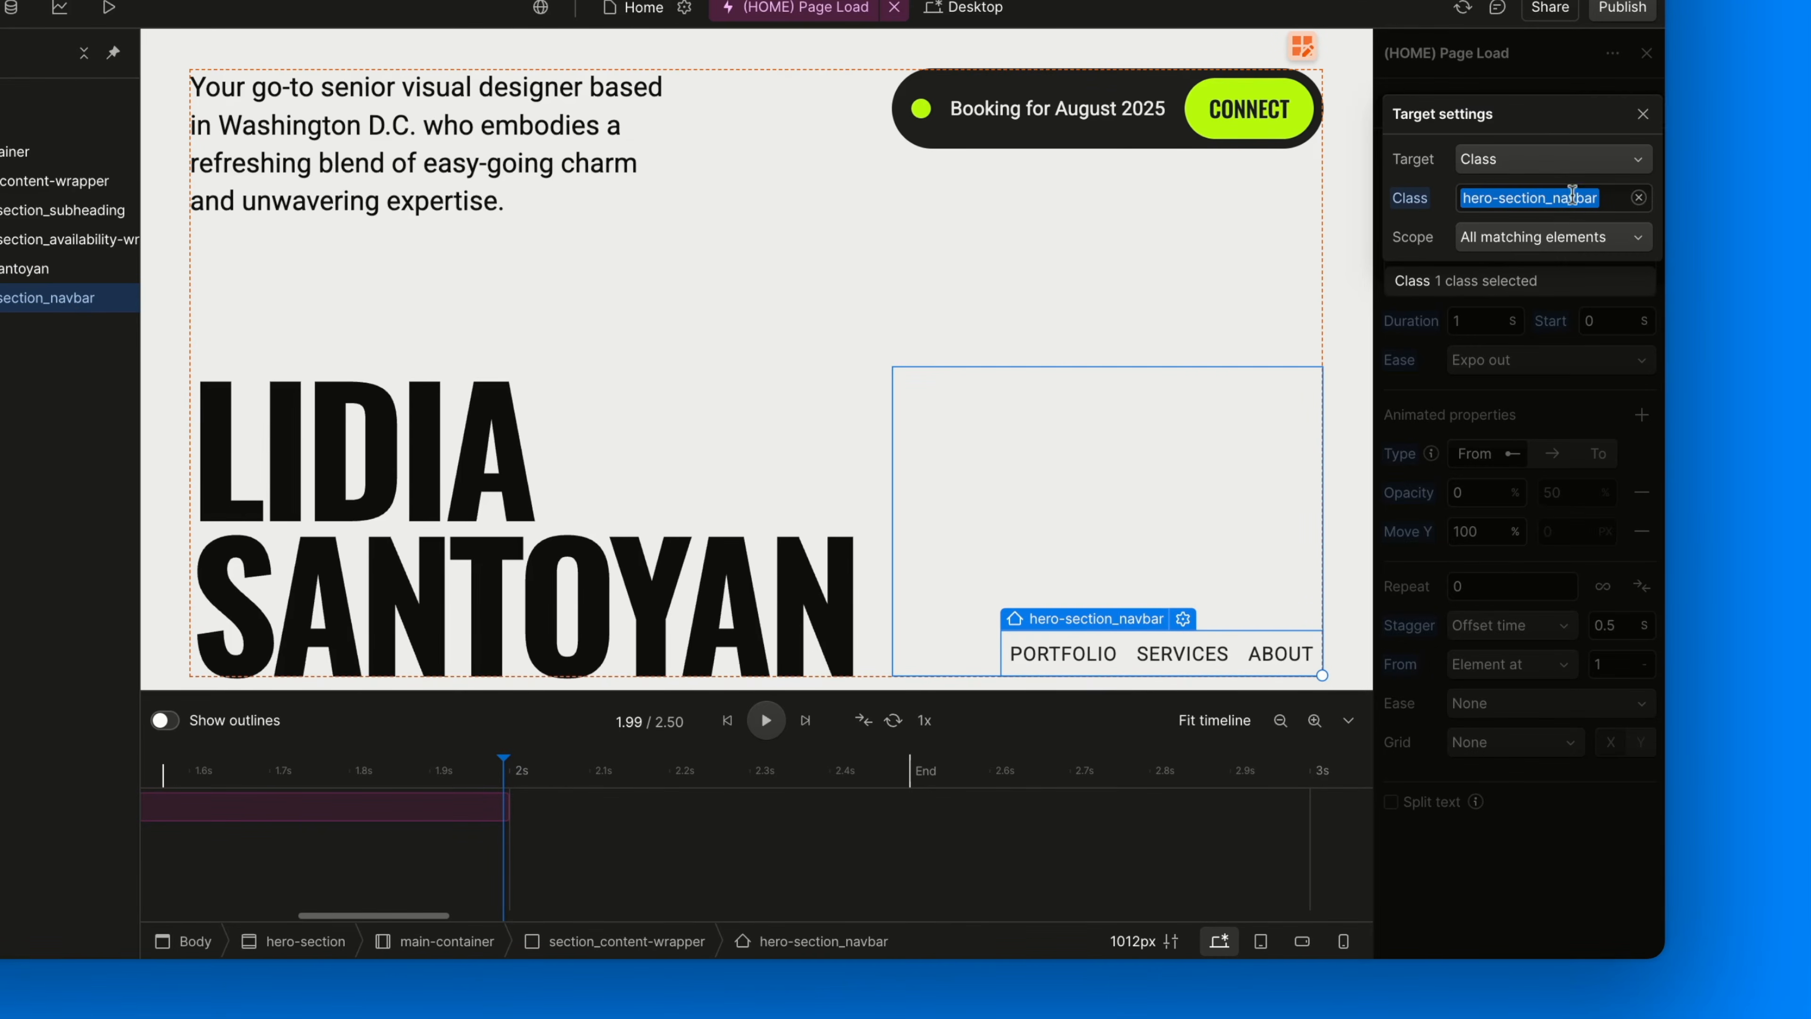
{"action": "key", "text": "Escape"}
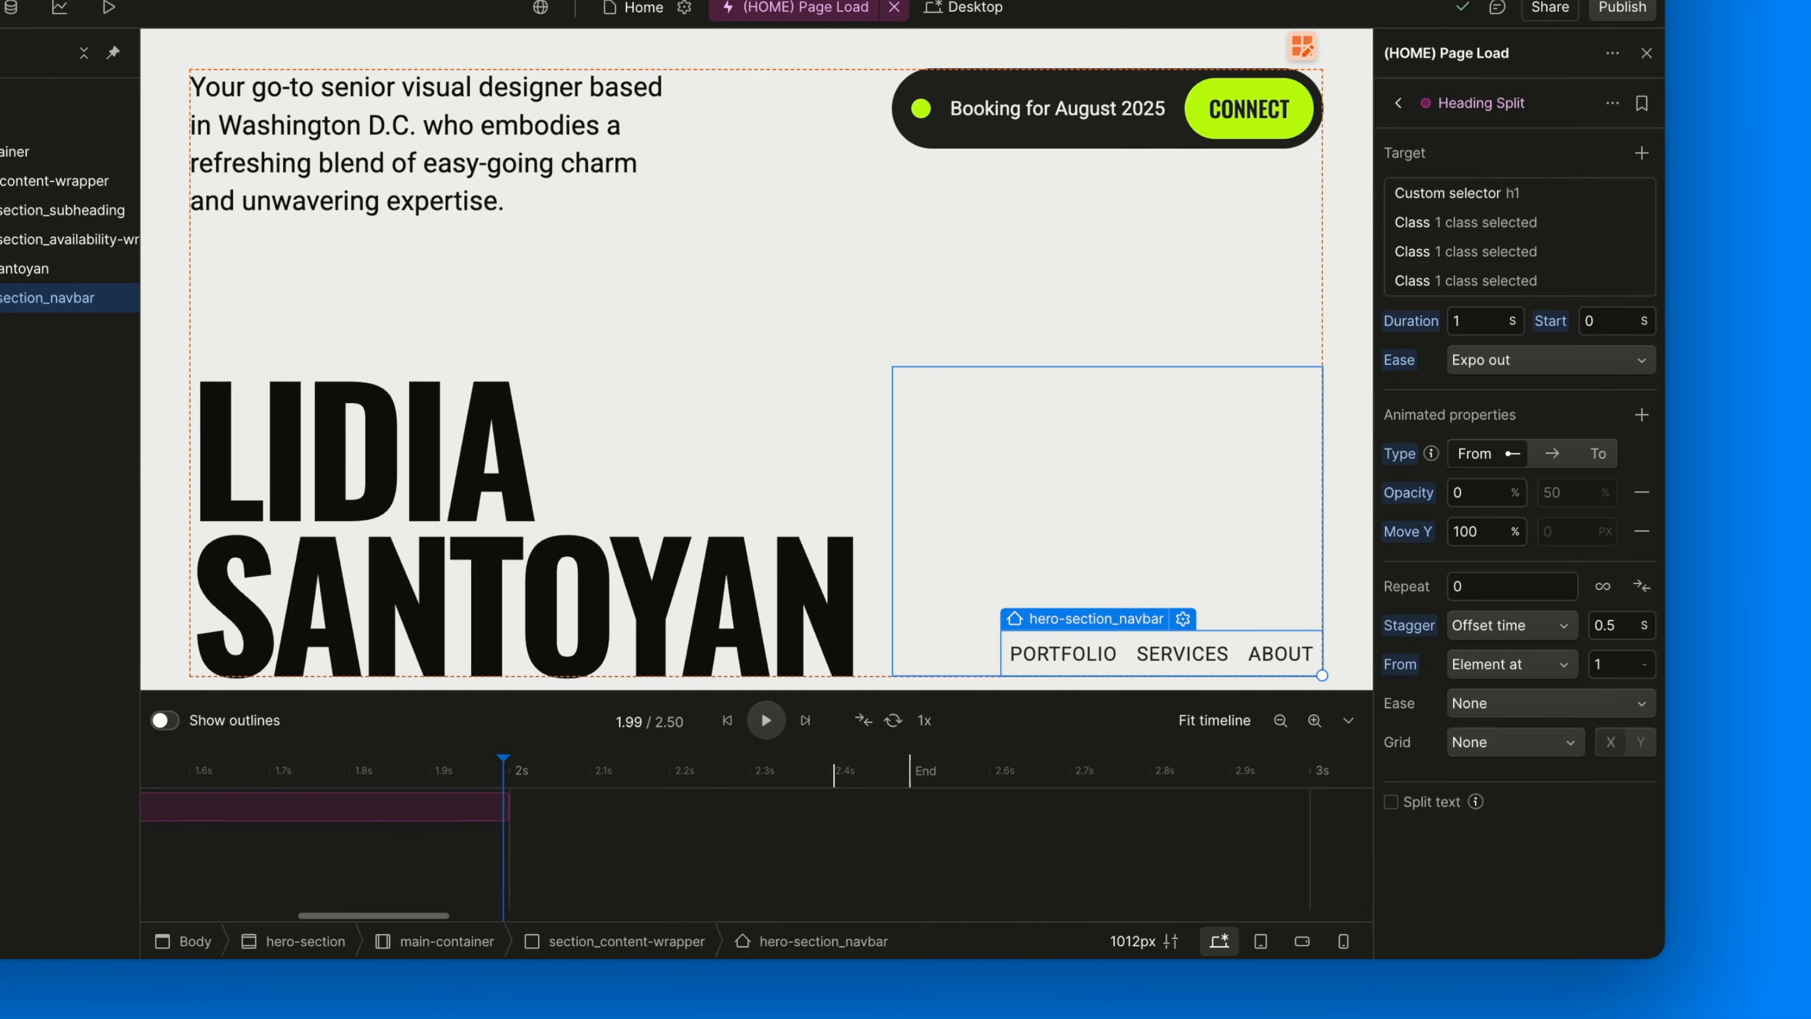
{"action": "left_click", "coordinate": [727, 720]}
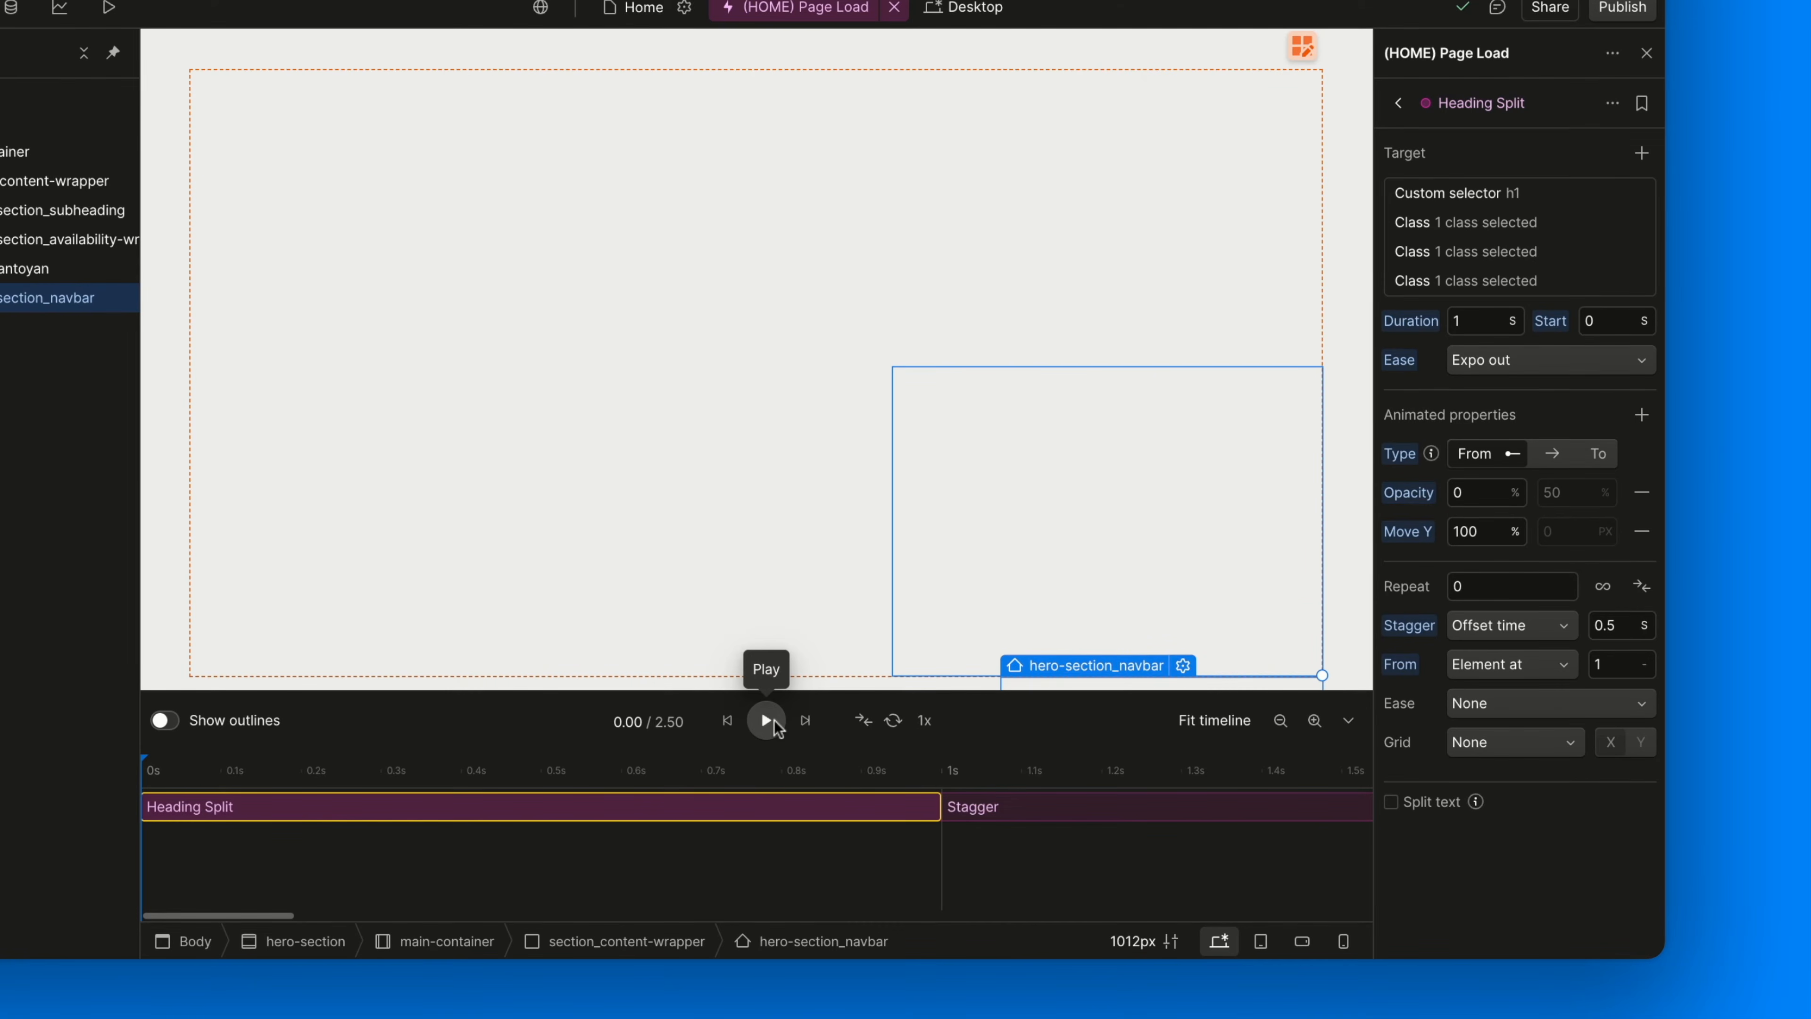
{"action": "left_click", "coordinate": [767, 721]}
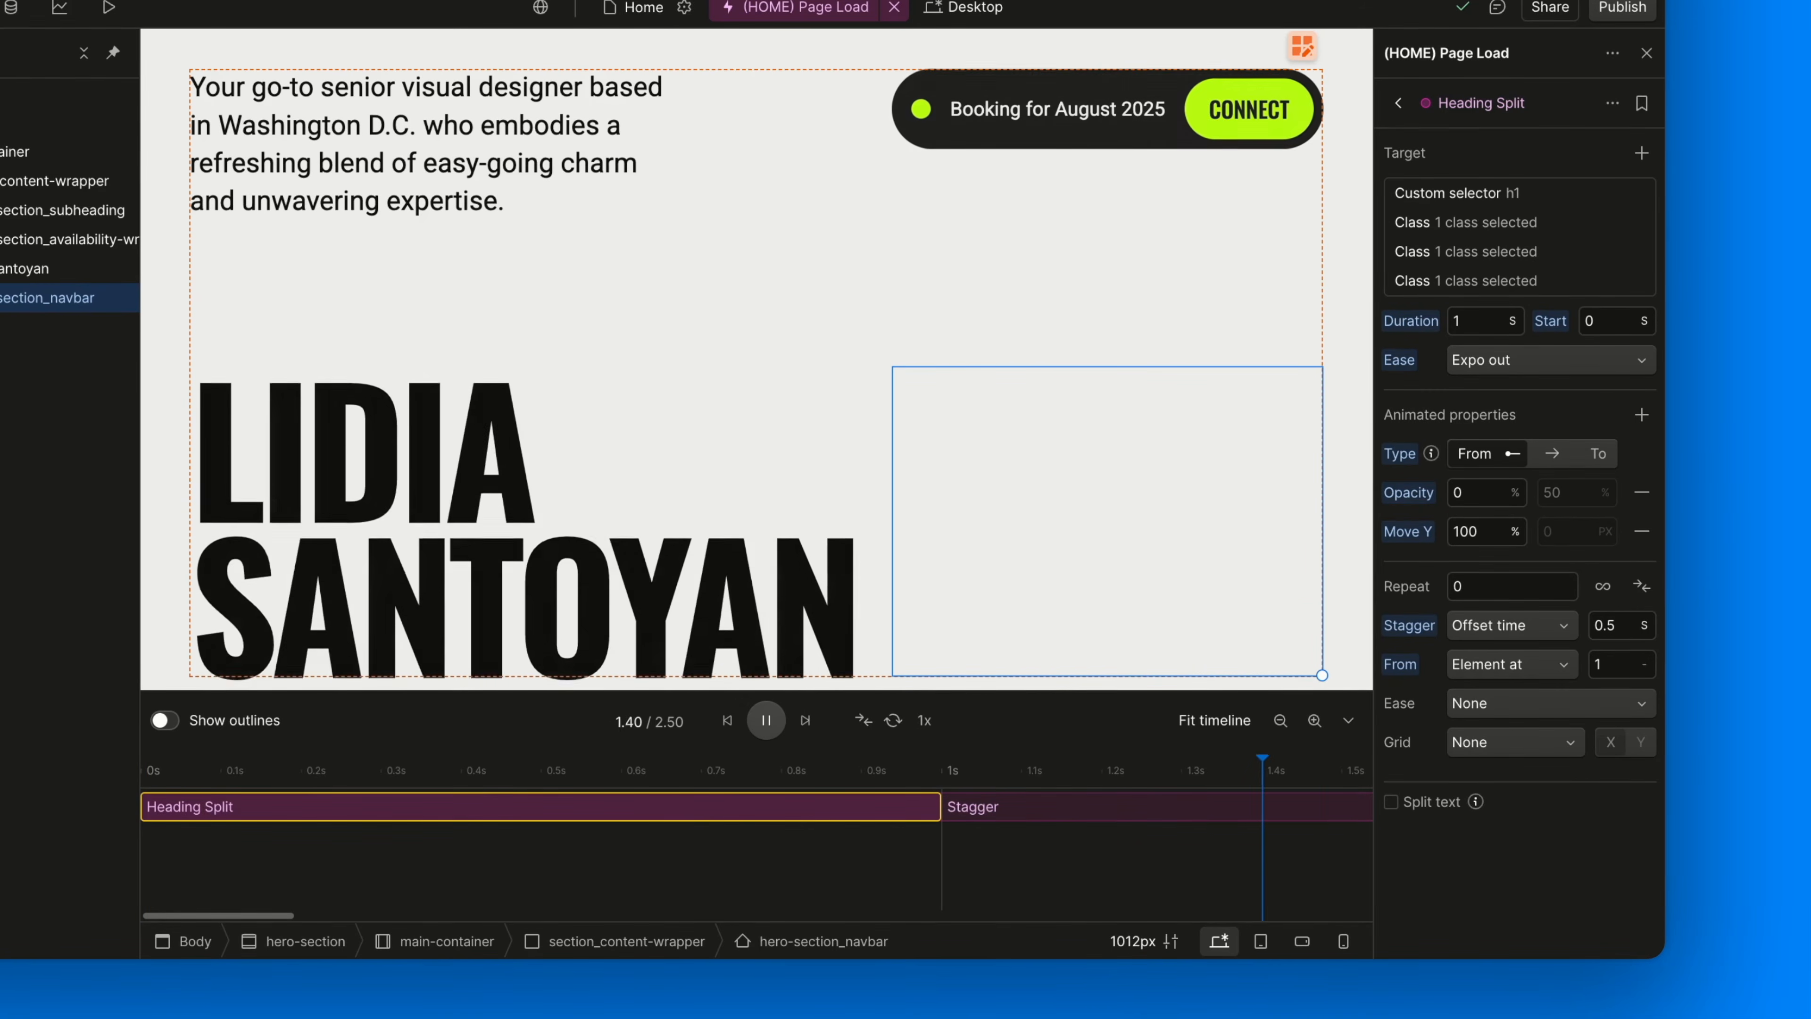
{"action": "left_click", "coordinate": [735, 722]}
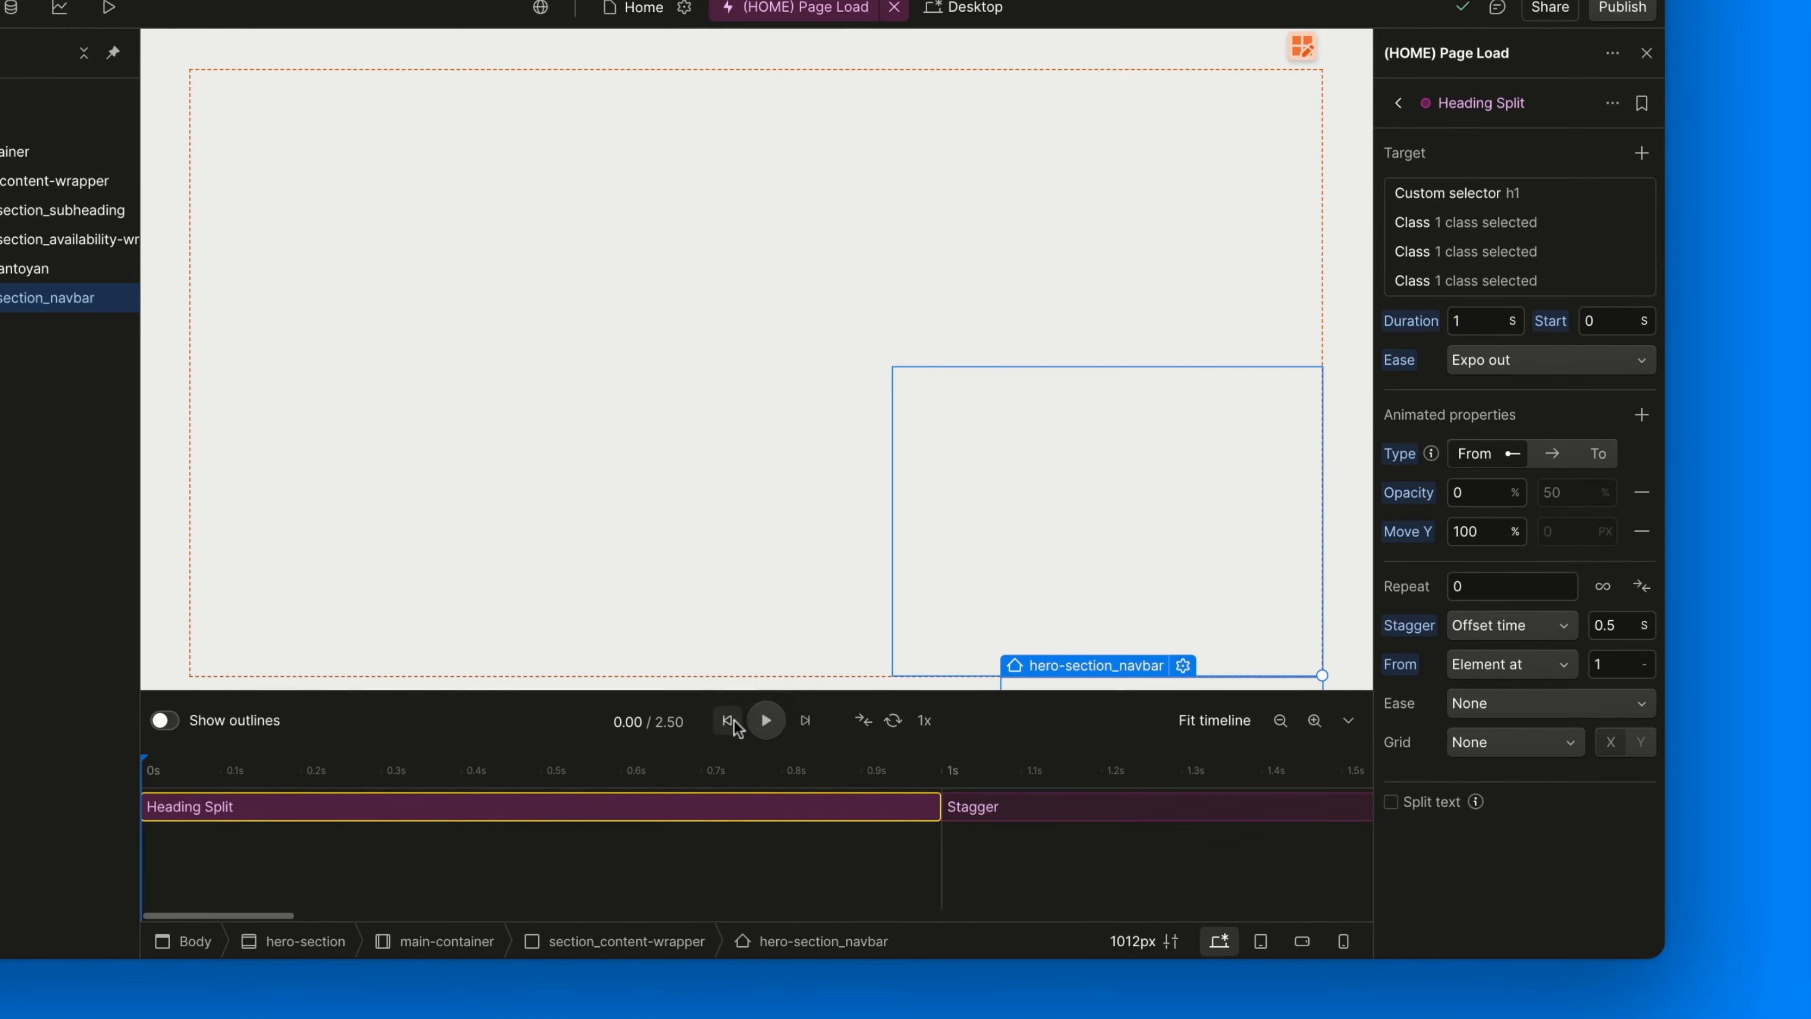
{"action": "left_click", "coordinate": [765, 722]}
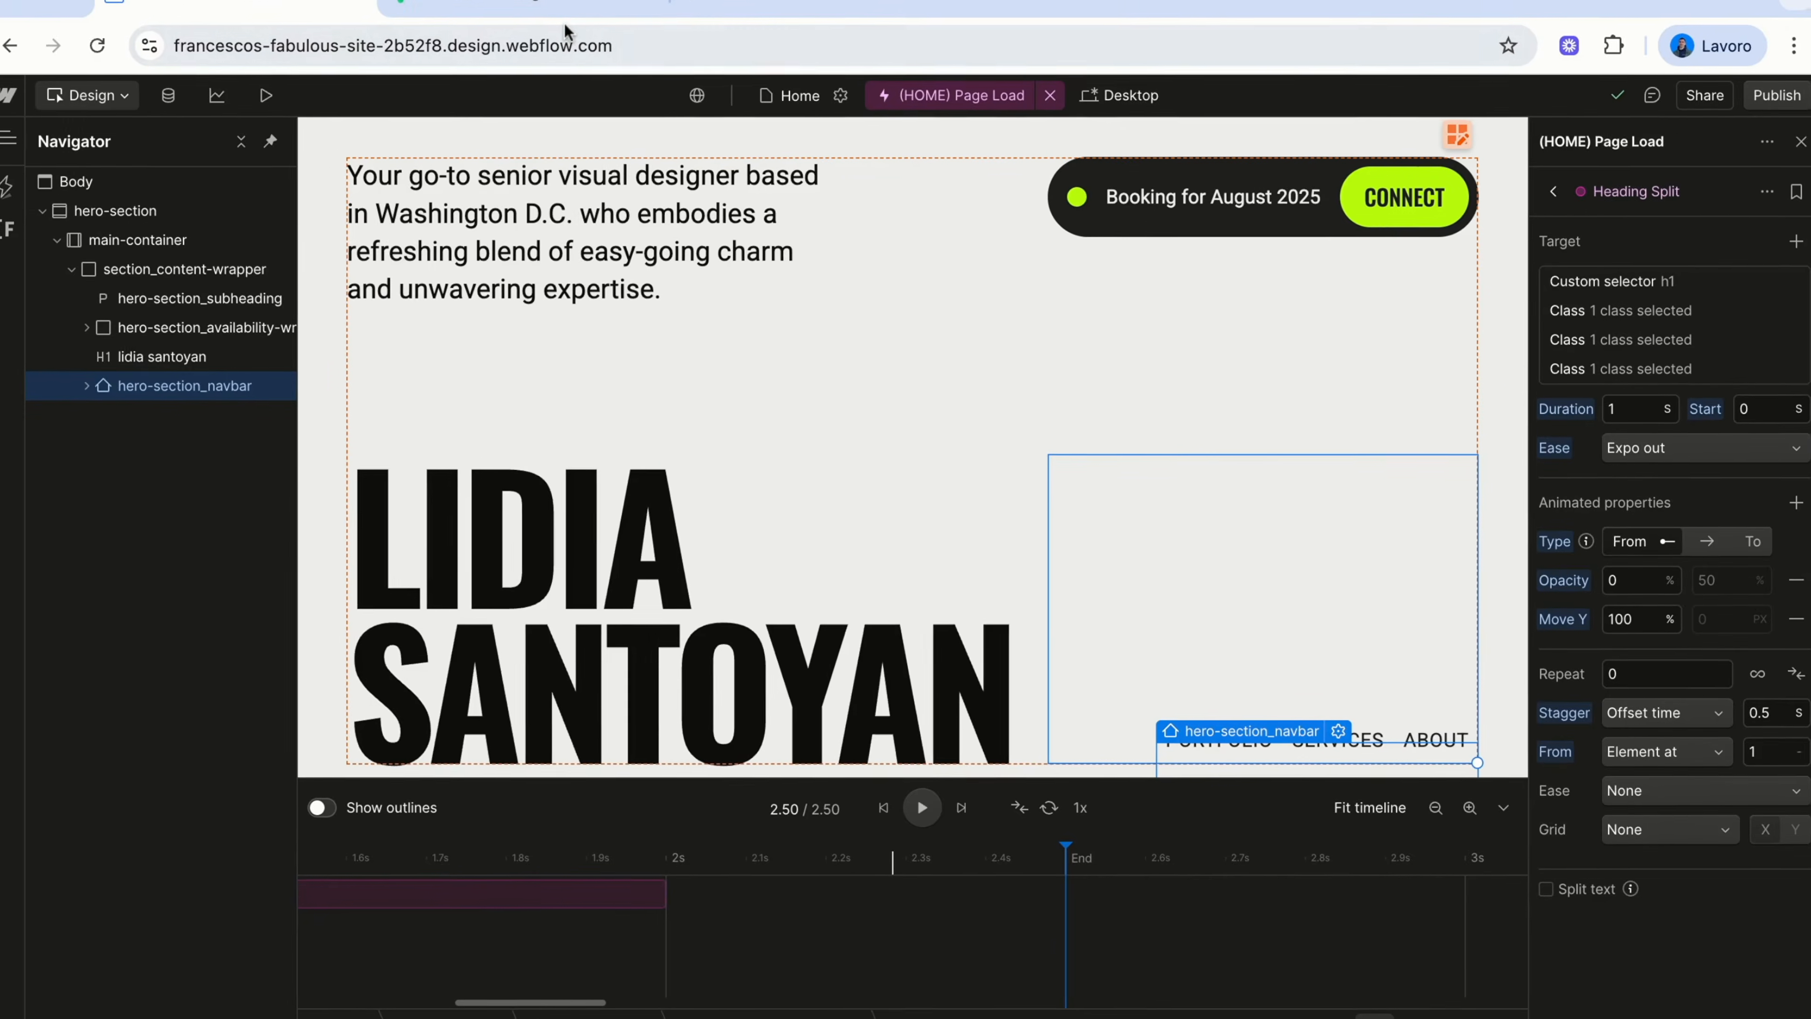
Switch to the Figma whiteboard and examine the ELEMENT AT 1 diagrams for Offset Time and Total Time
{"action": "left_click", "coordinate": [574, 6]}
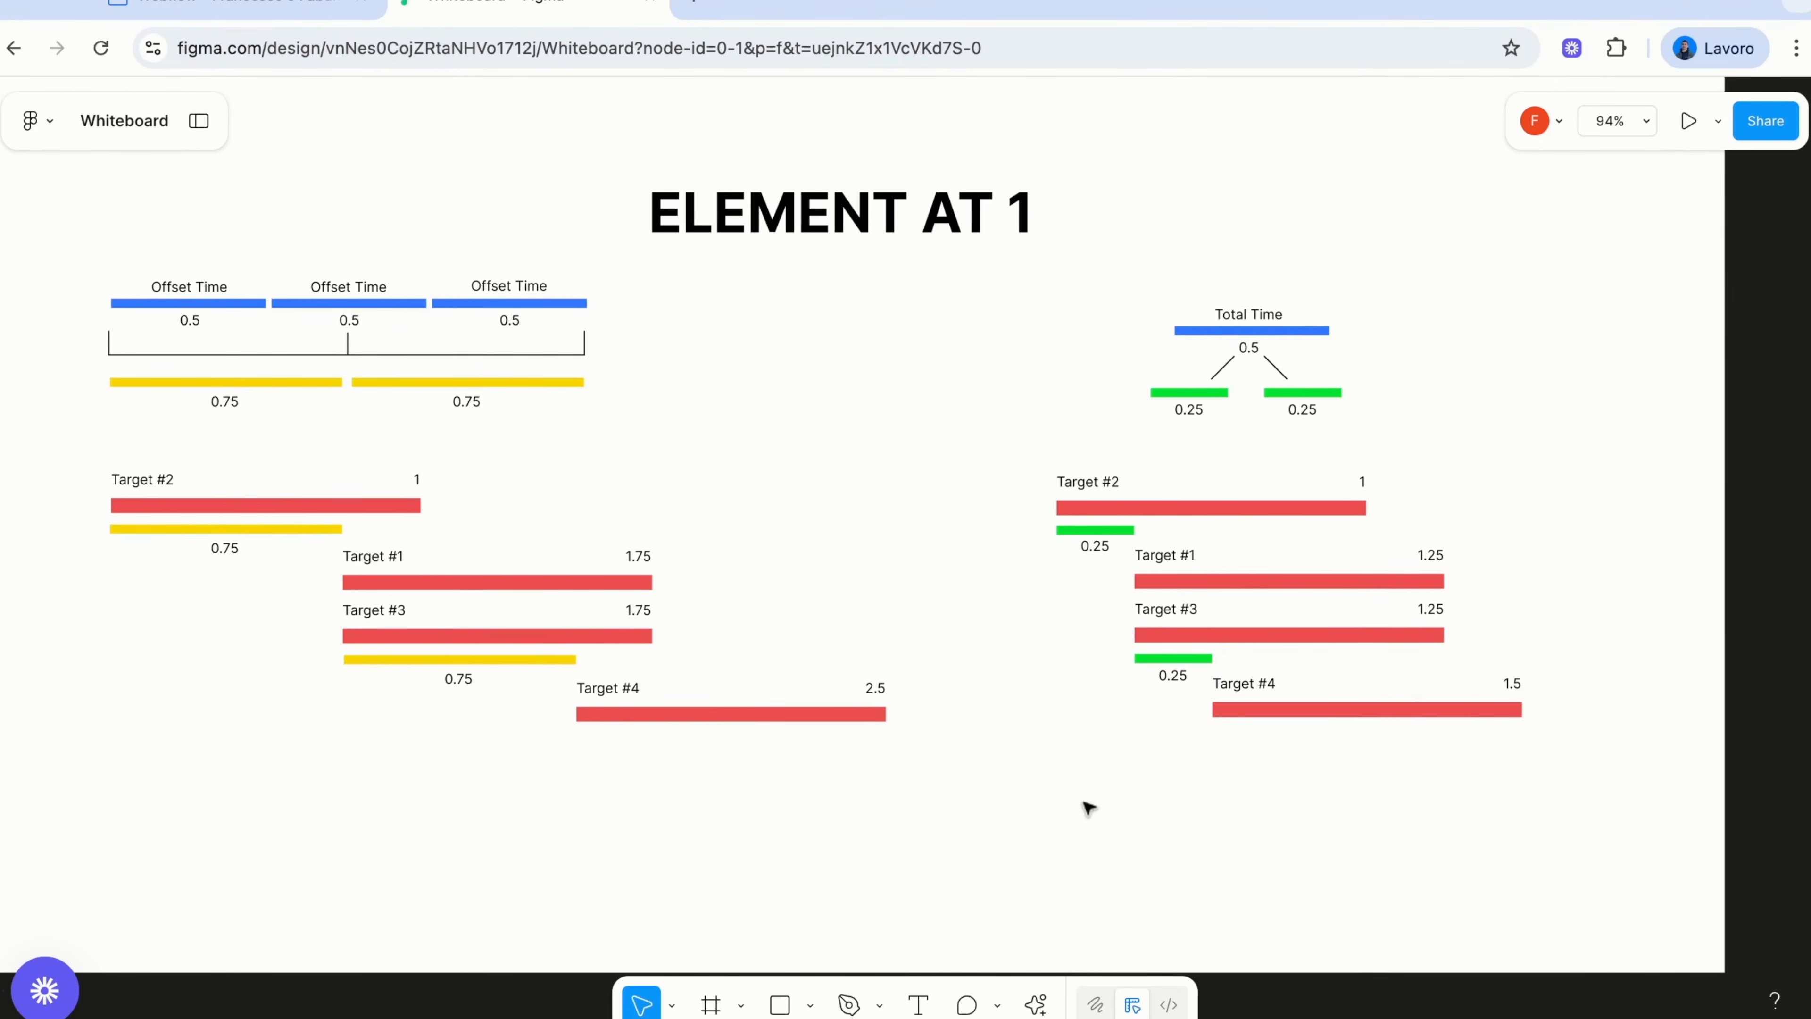
{"action": "scroll", "coordinate": [741, 365], "scroll_direction": "left", "scroll_amount": 5}
{"action": "scroll", "coordinate": [736, 361], "scroll_direction": "down", "scroll_amount": 2}
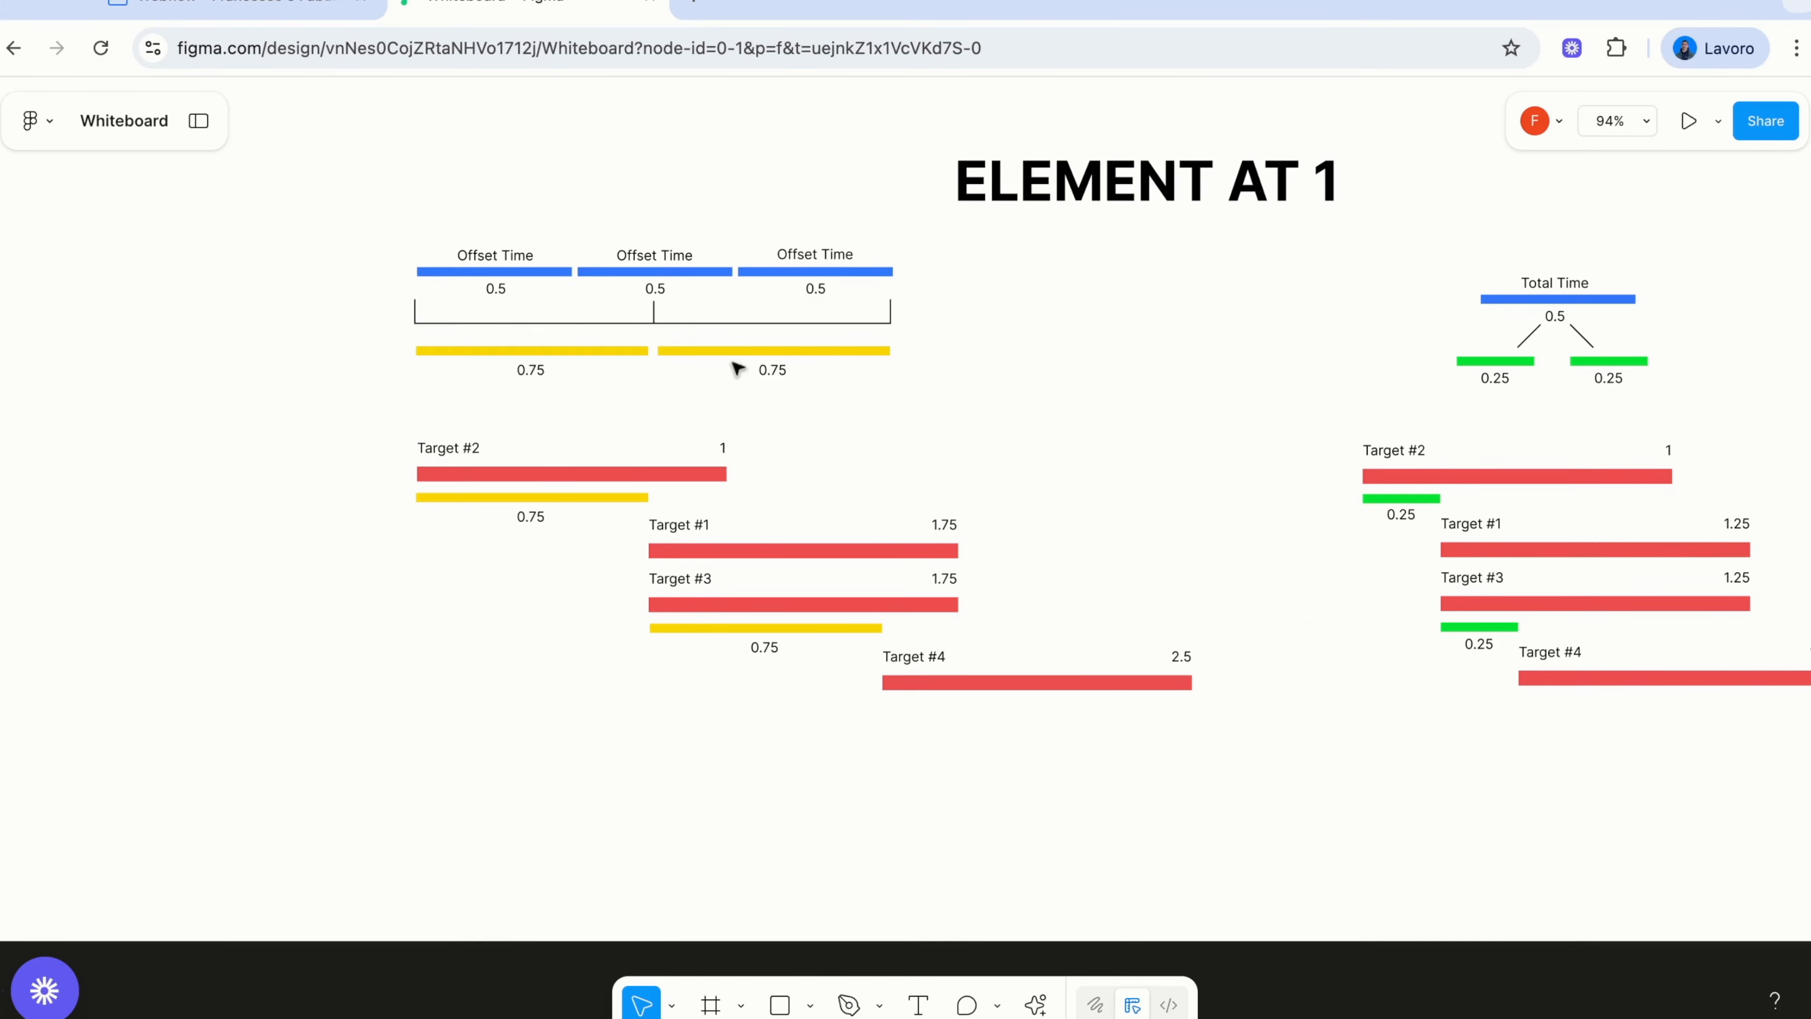
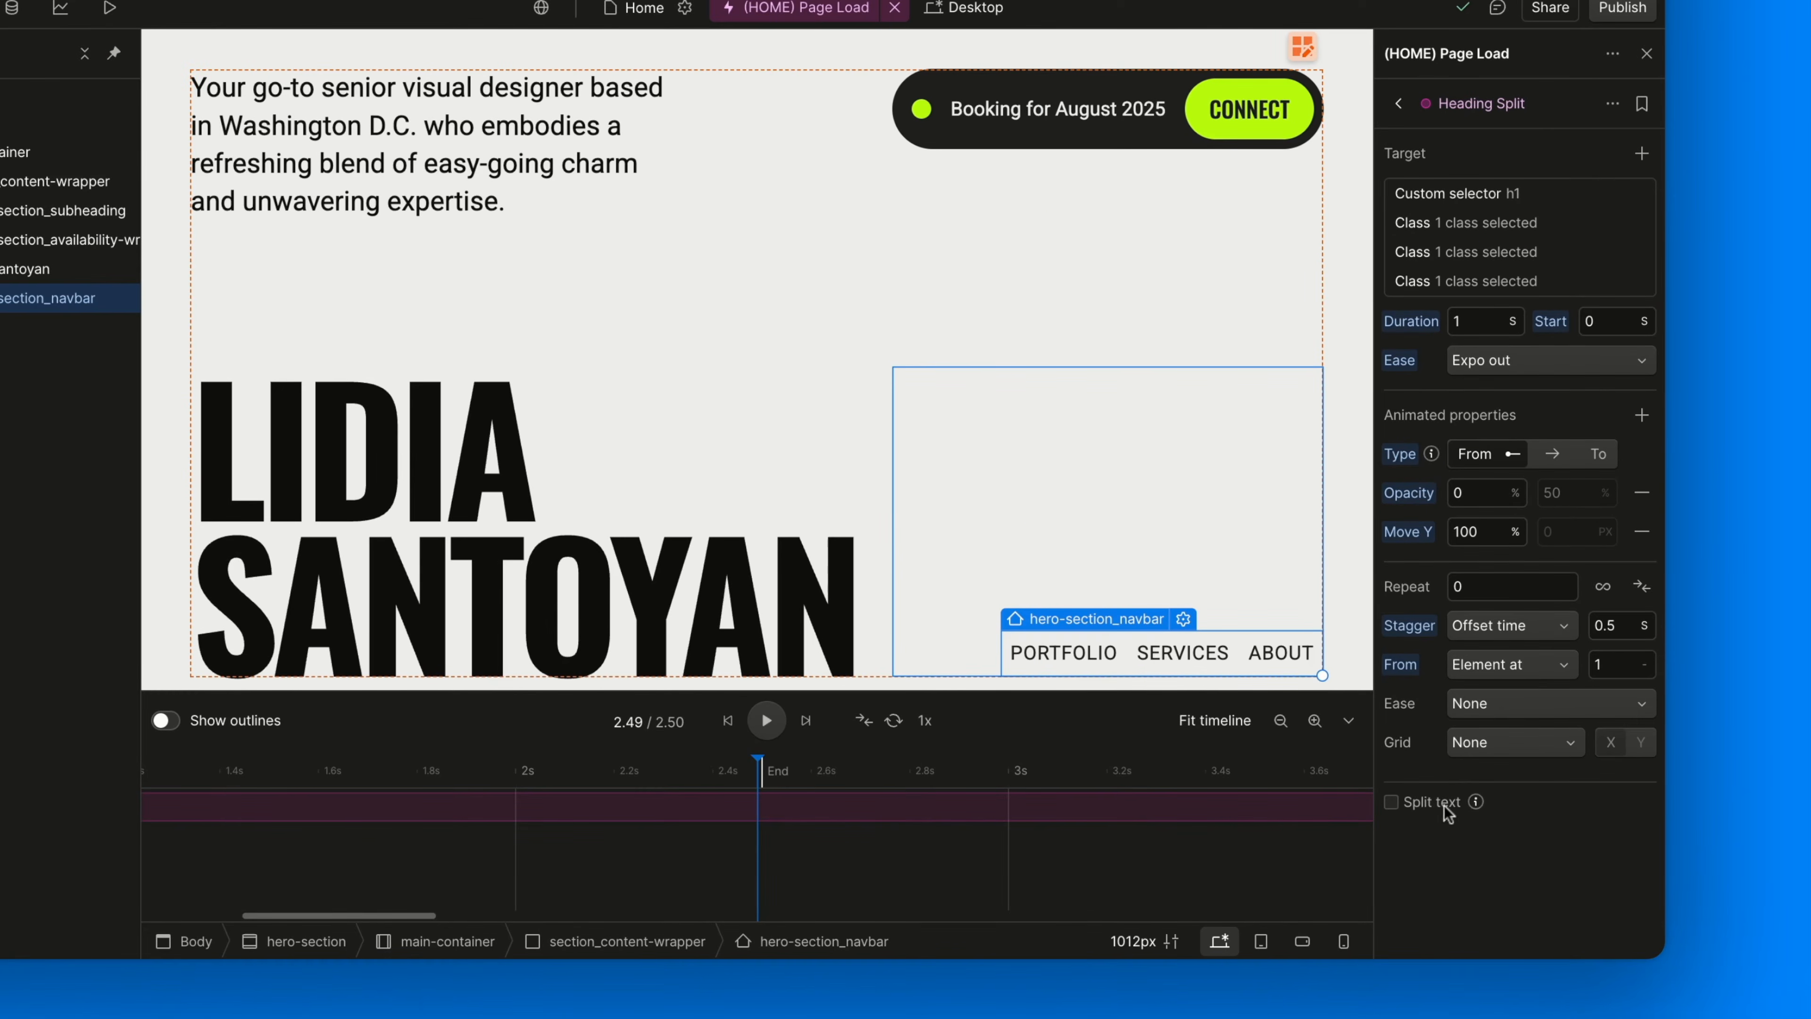
Enable Split text for the Heading Split action and review the available Split by and Mask options
{"action": "mouse_move", "coordinate": [1475, 807]}
{"action": "left_click", "coordinate": [1416, 803]}
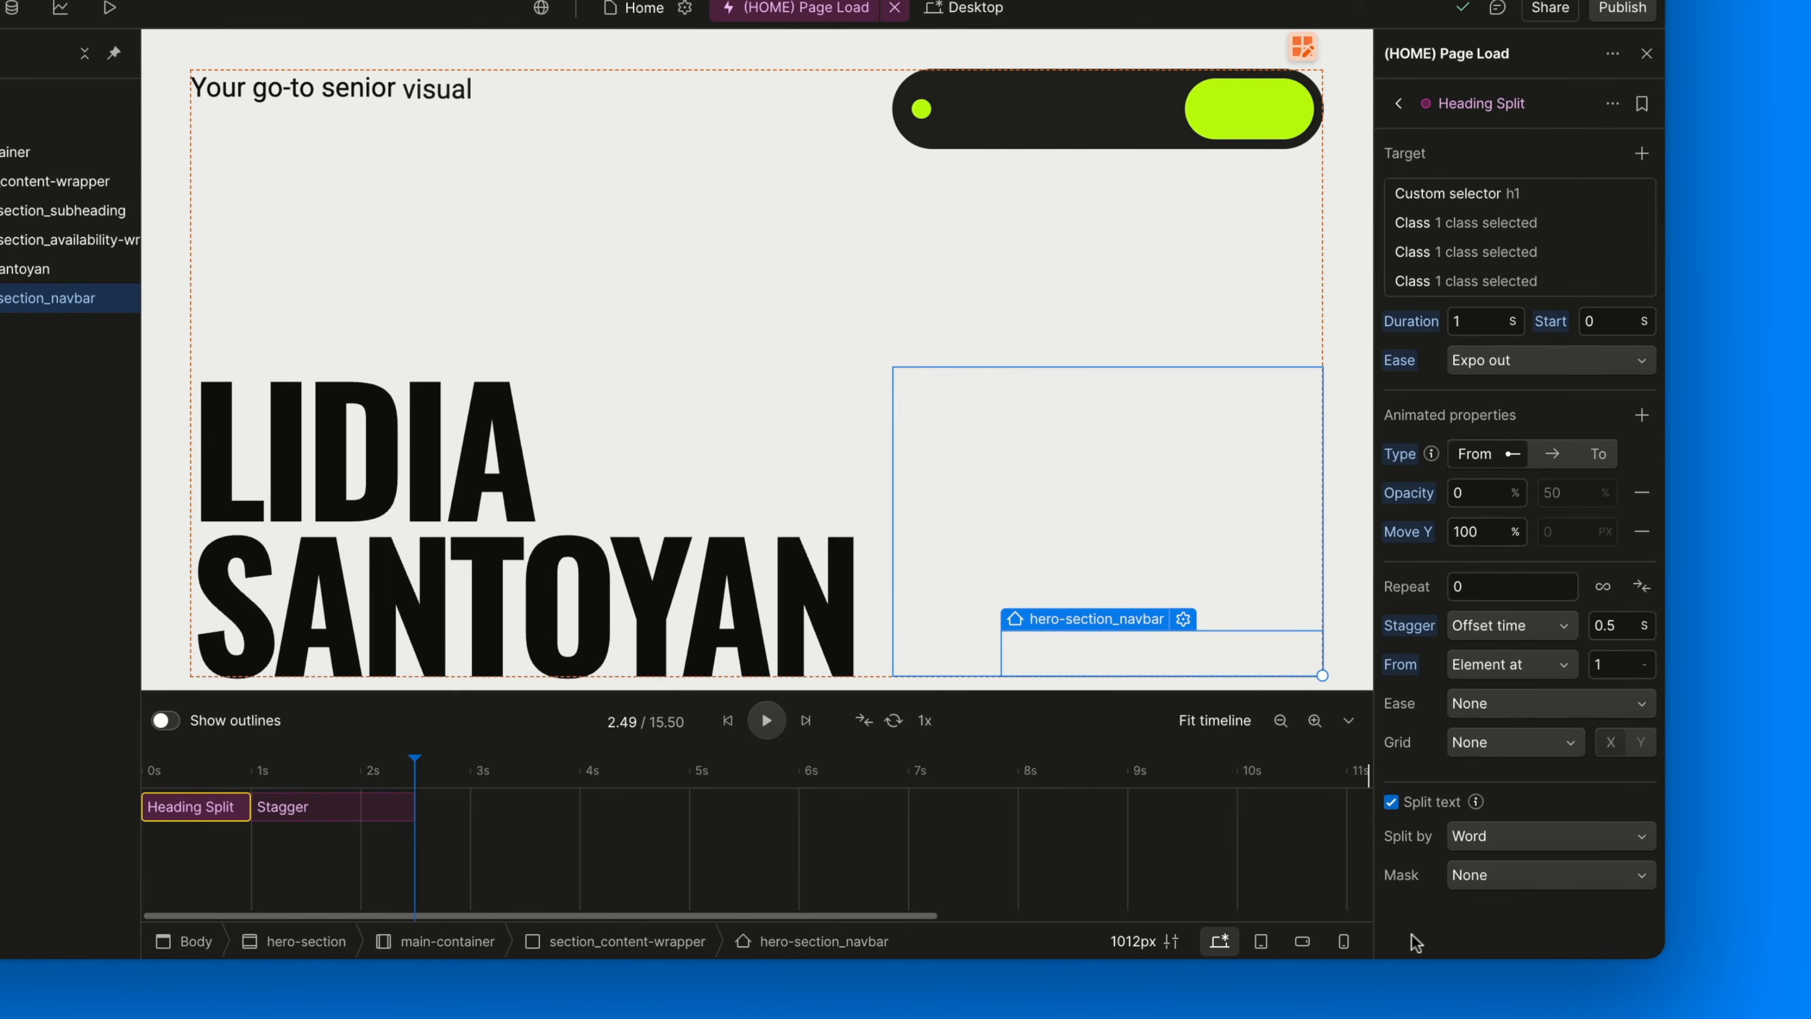
{"action": "left_click", "coordinate": [1499, 845]}
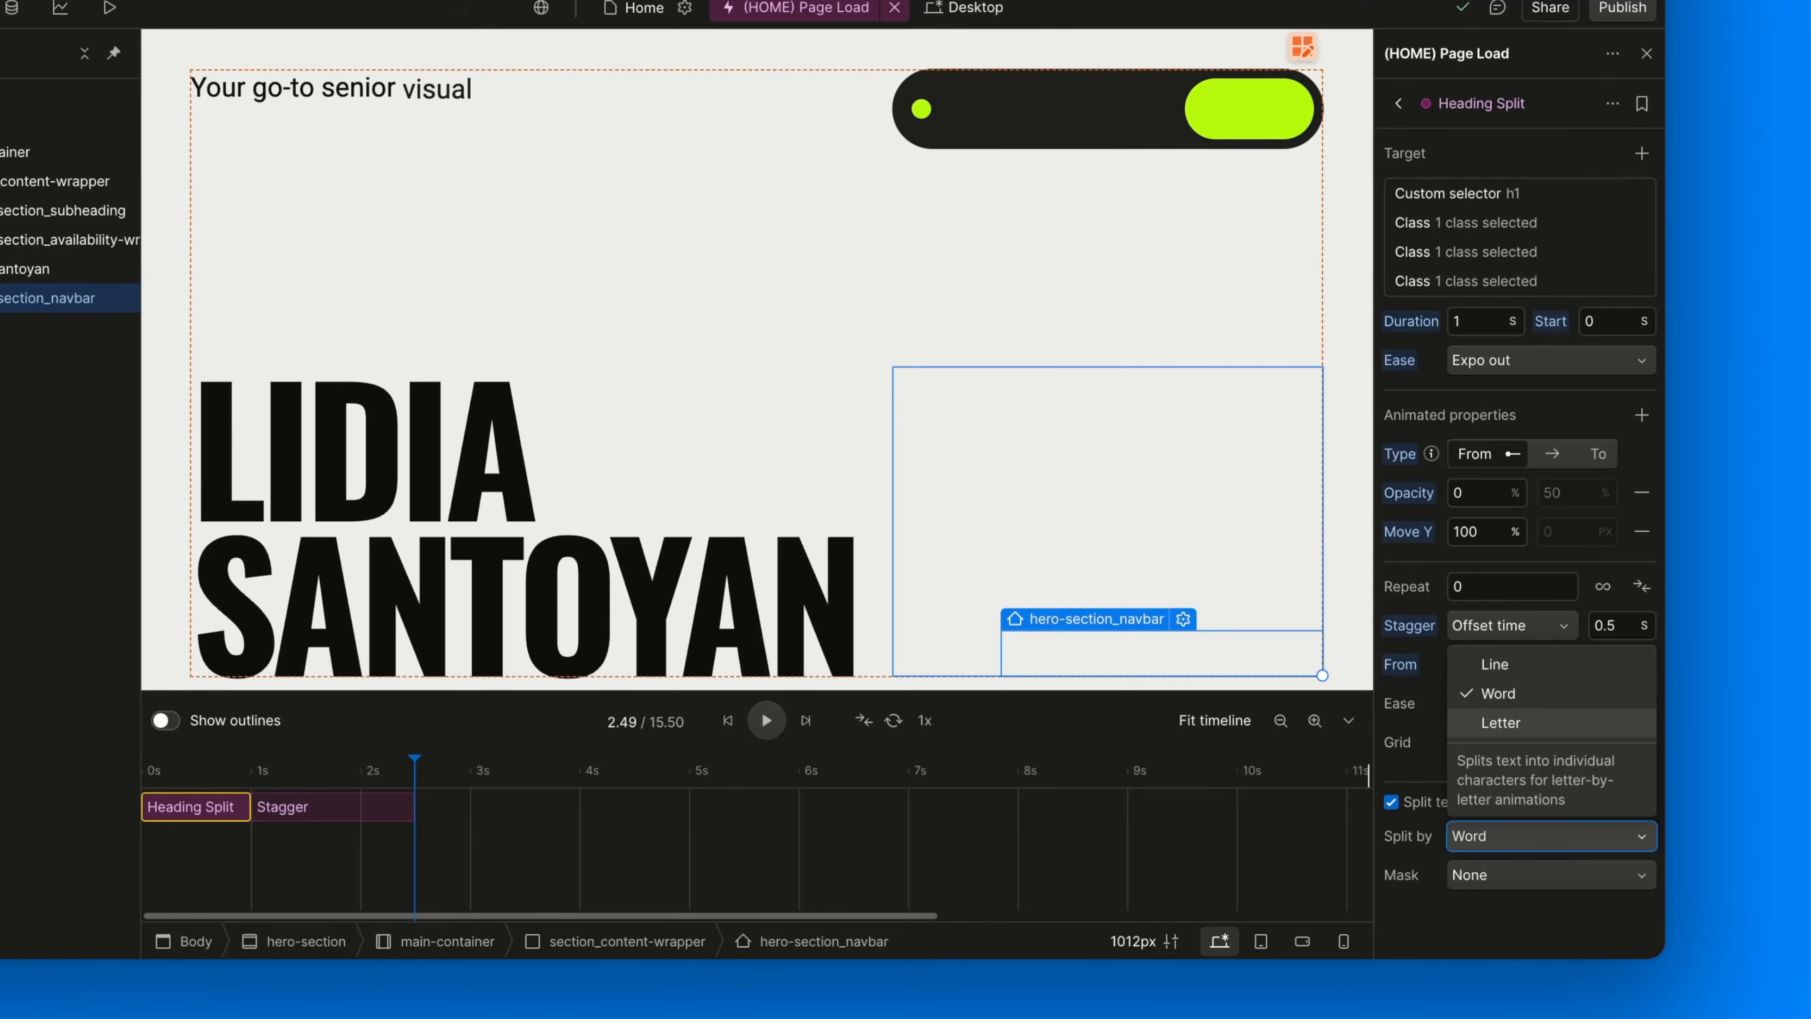
{"action": "left_click", "coordinate": [1403, 897]}
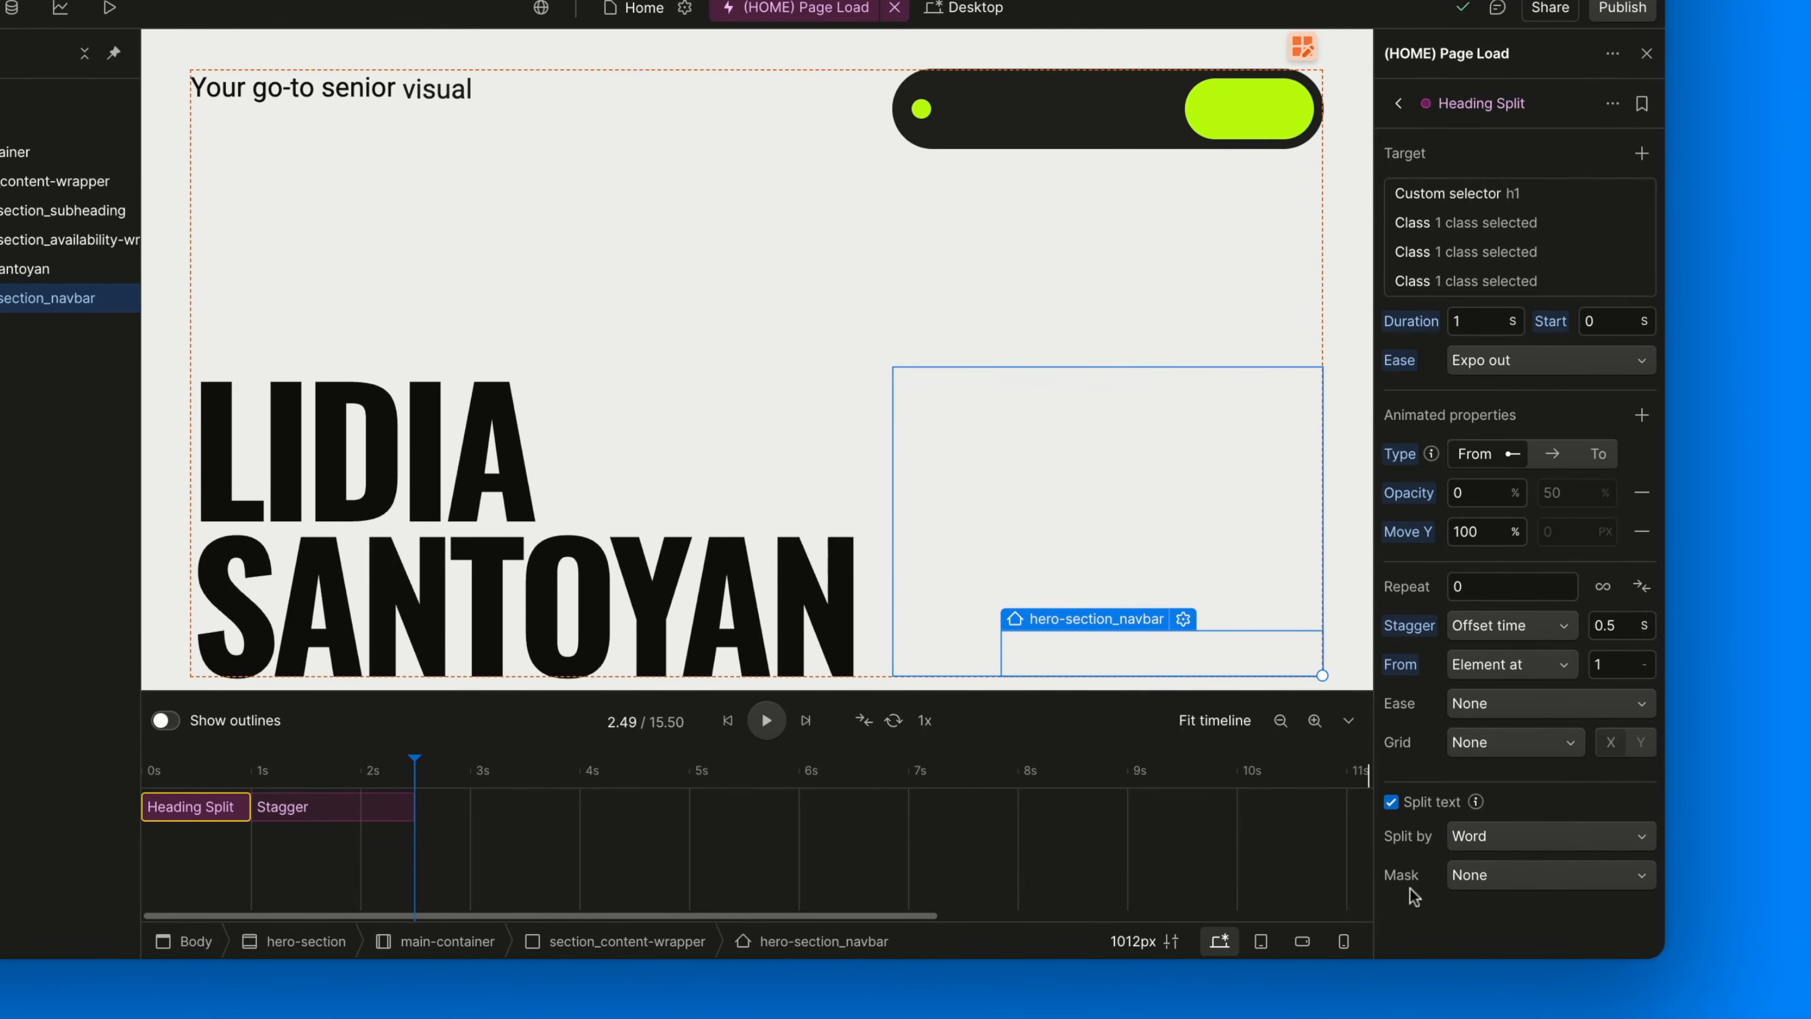
{"action": "left_click", "coordinate": [1471, 876]}
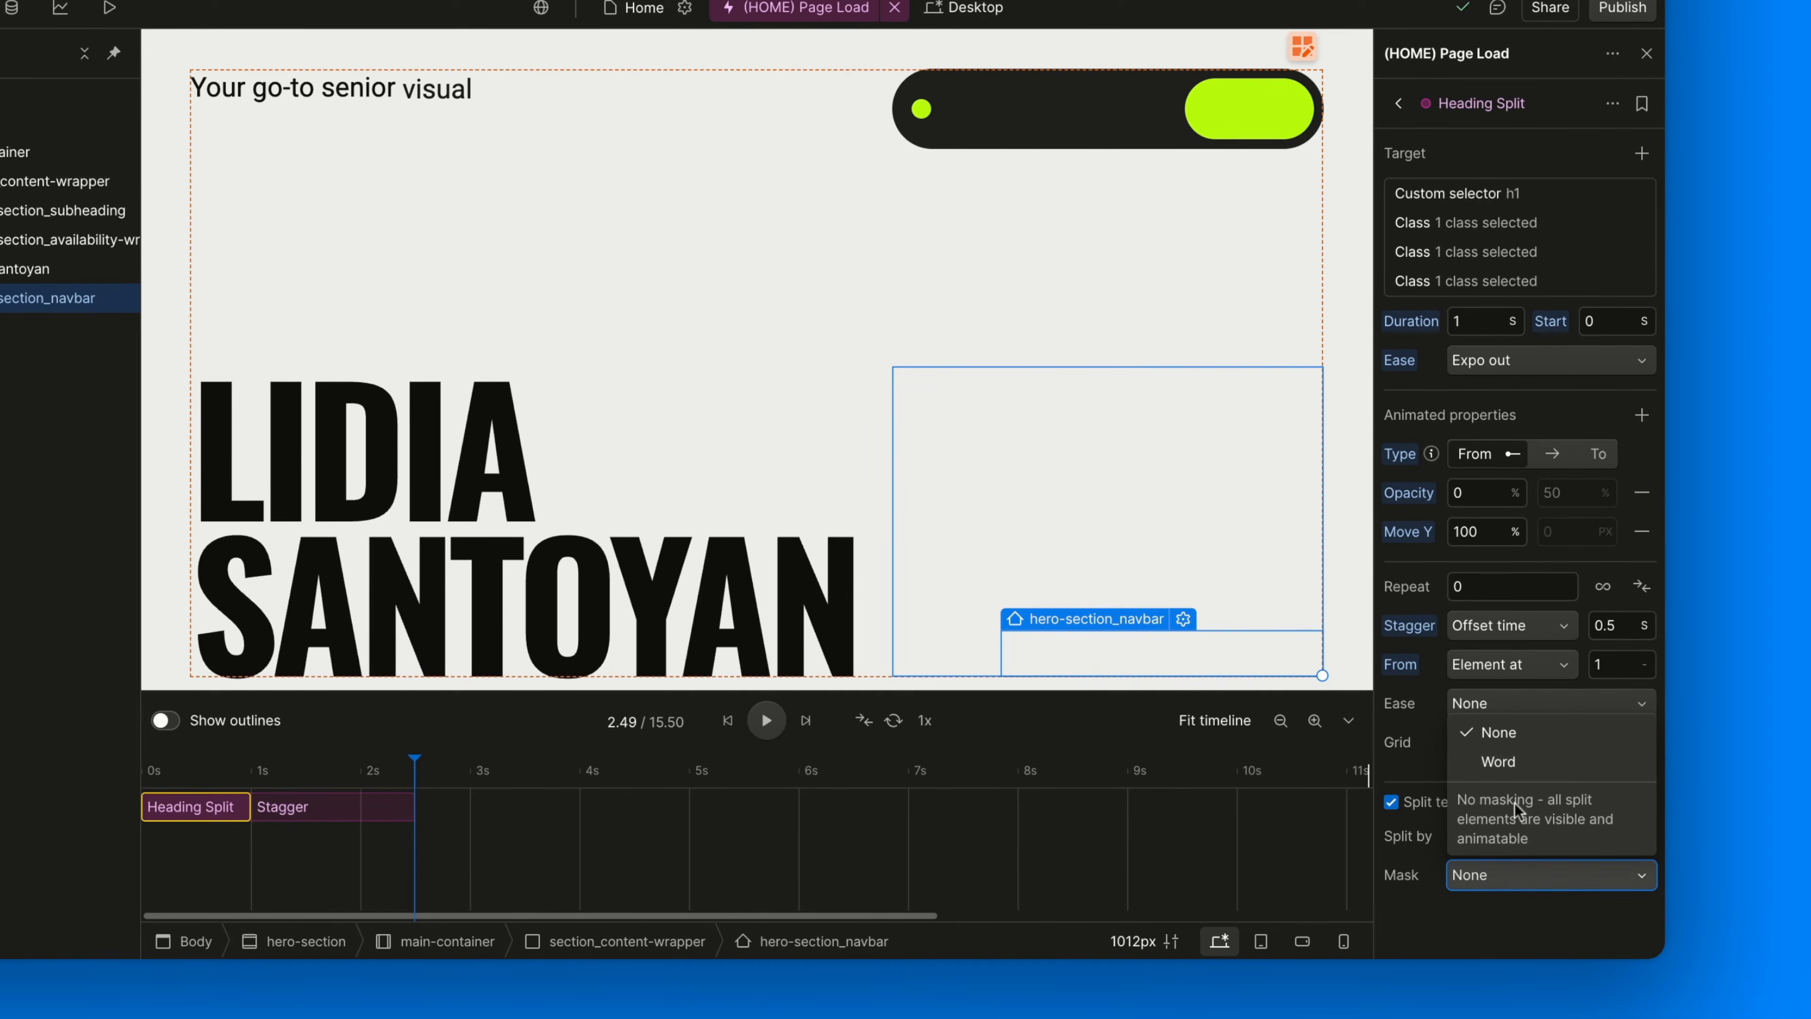
{"action": "left_click", "coordinate": [1441, 920]}
Compare the Mask options for Letter and Word splitting, switching Split by to Letter and back to Word
{"action": "left_click", "coordinate": [1492, 837]}
{"action": "left_click", "coordinate": [1513, 723]}
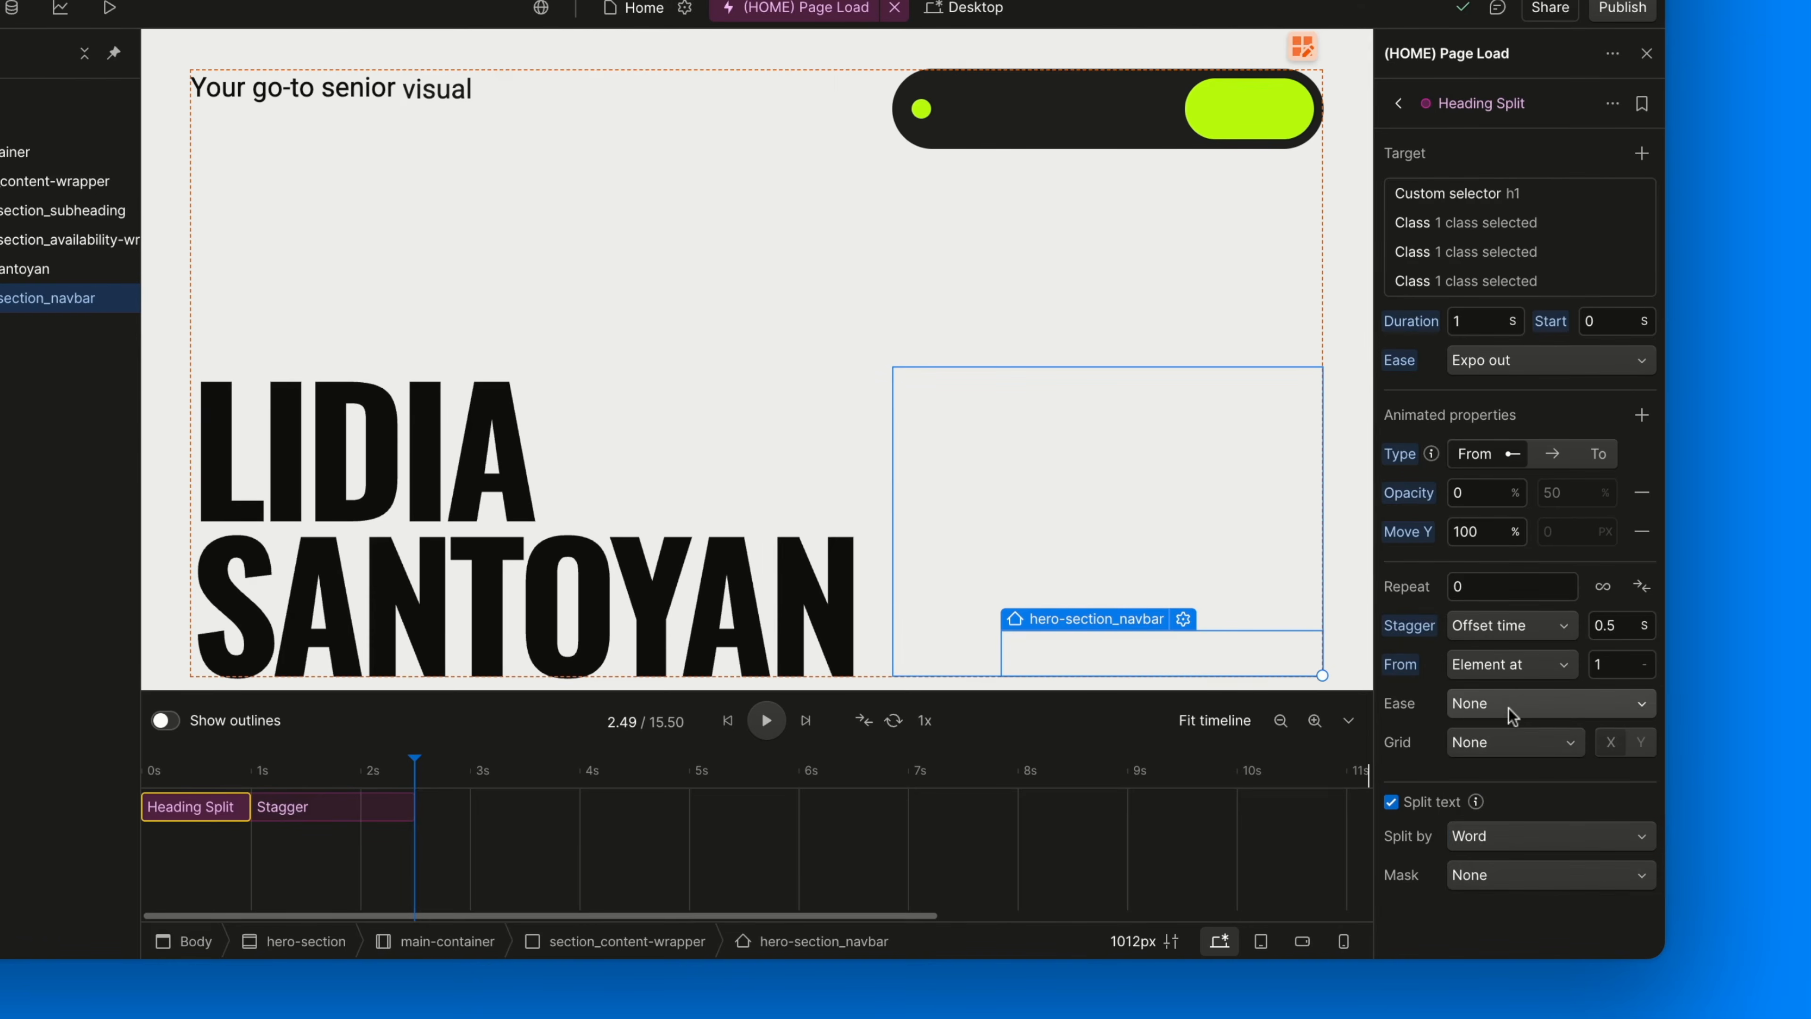
{"action": "left_click", "coordinate": [1508, 875]}
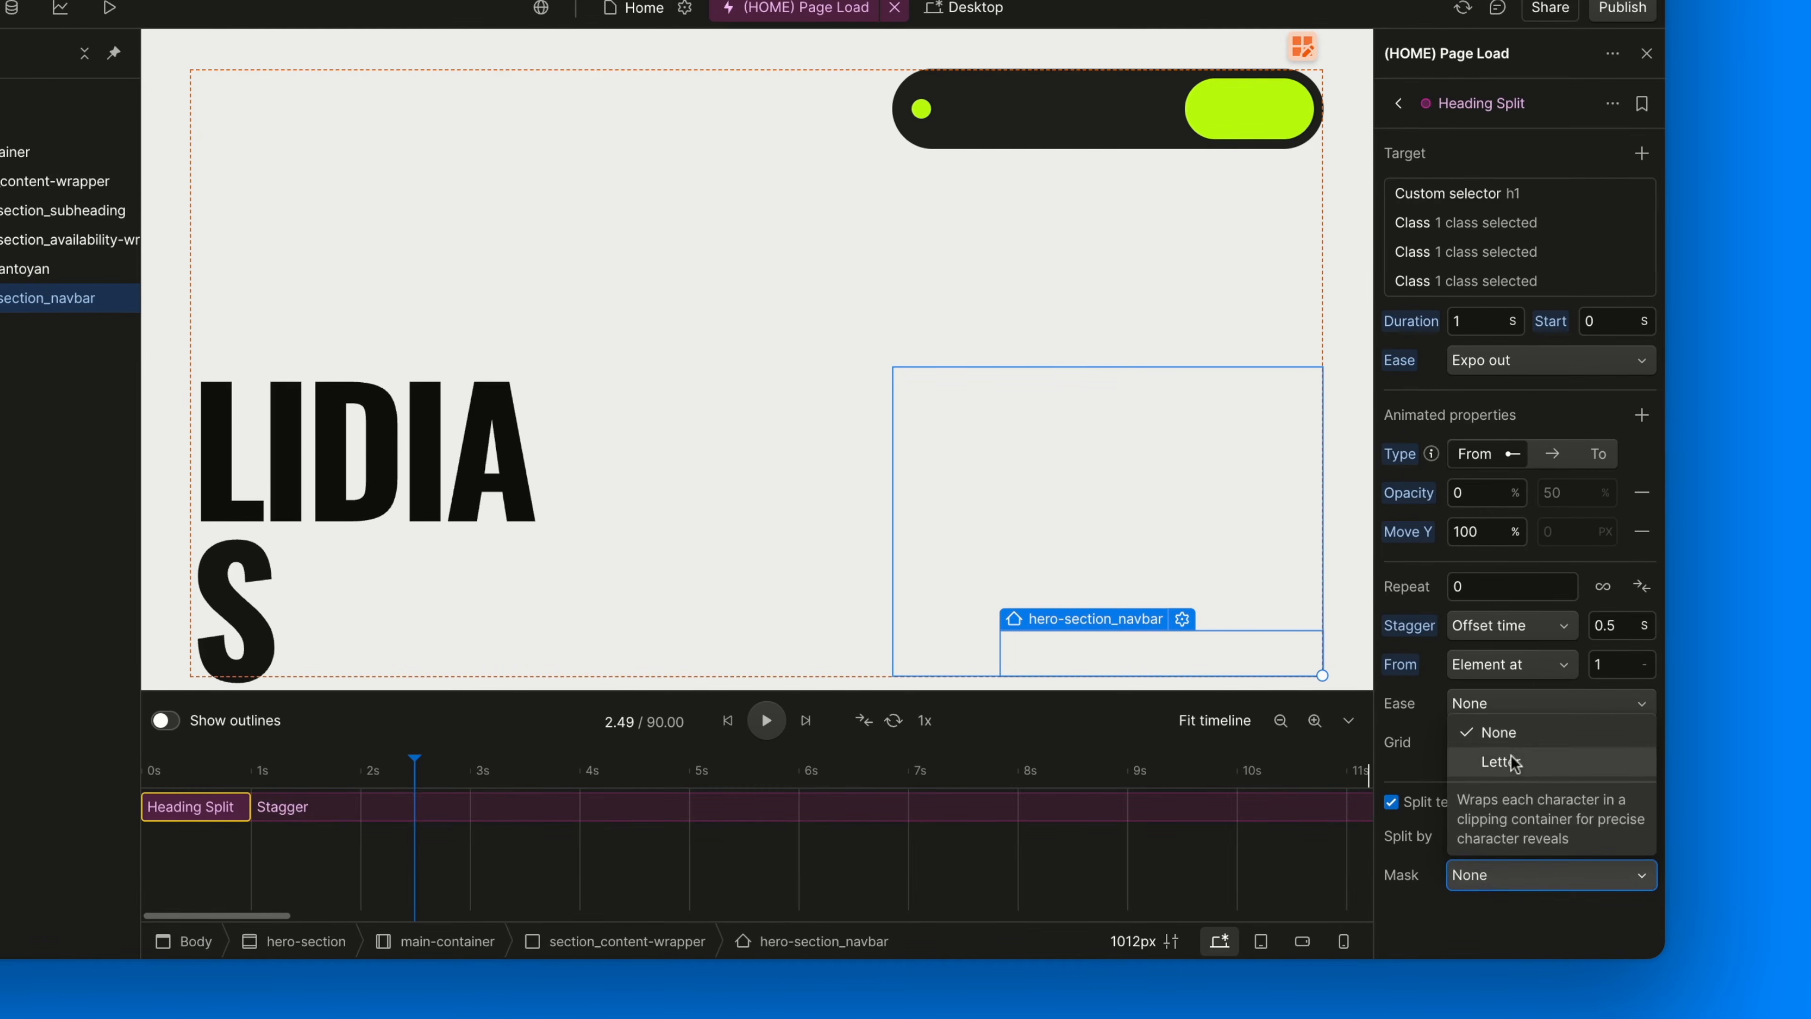
{"action": "left_click", "coordinate": [1485, 910]}
{"action": "left_click", "coordinate": [1487, 836]}
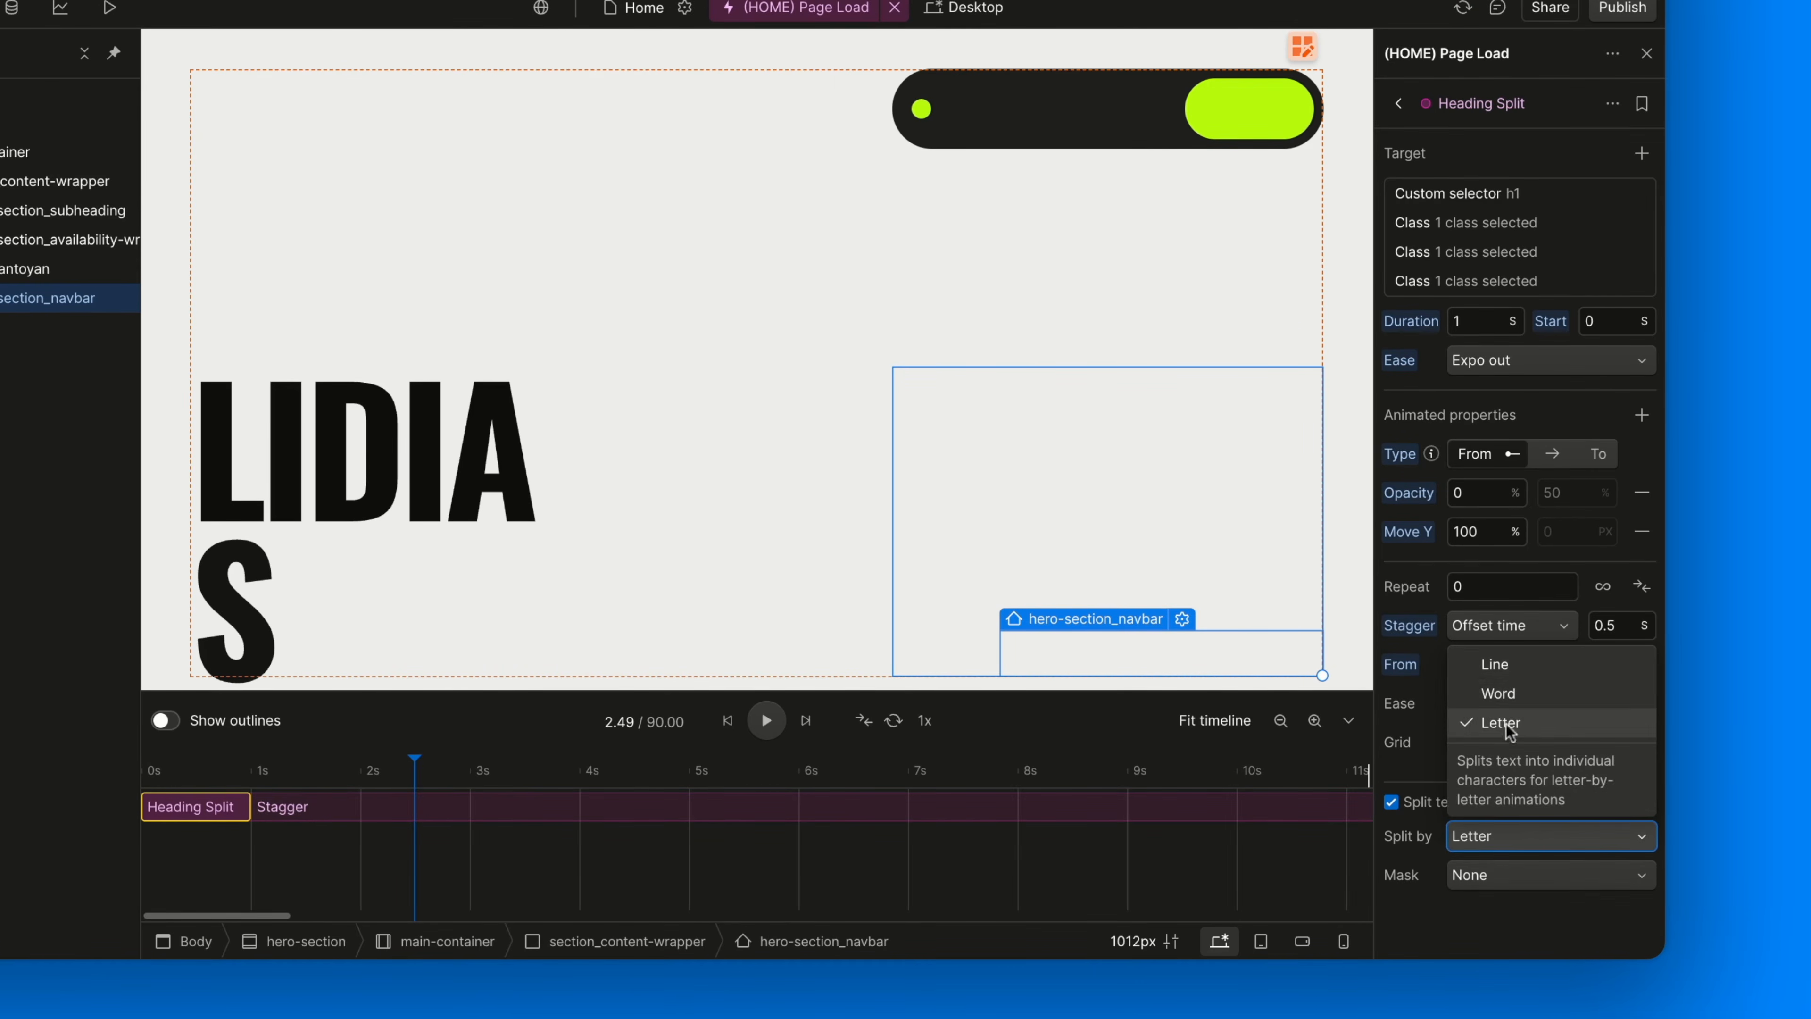
{"action": "left_click", "coordinate": [1497, 694]}
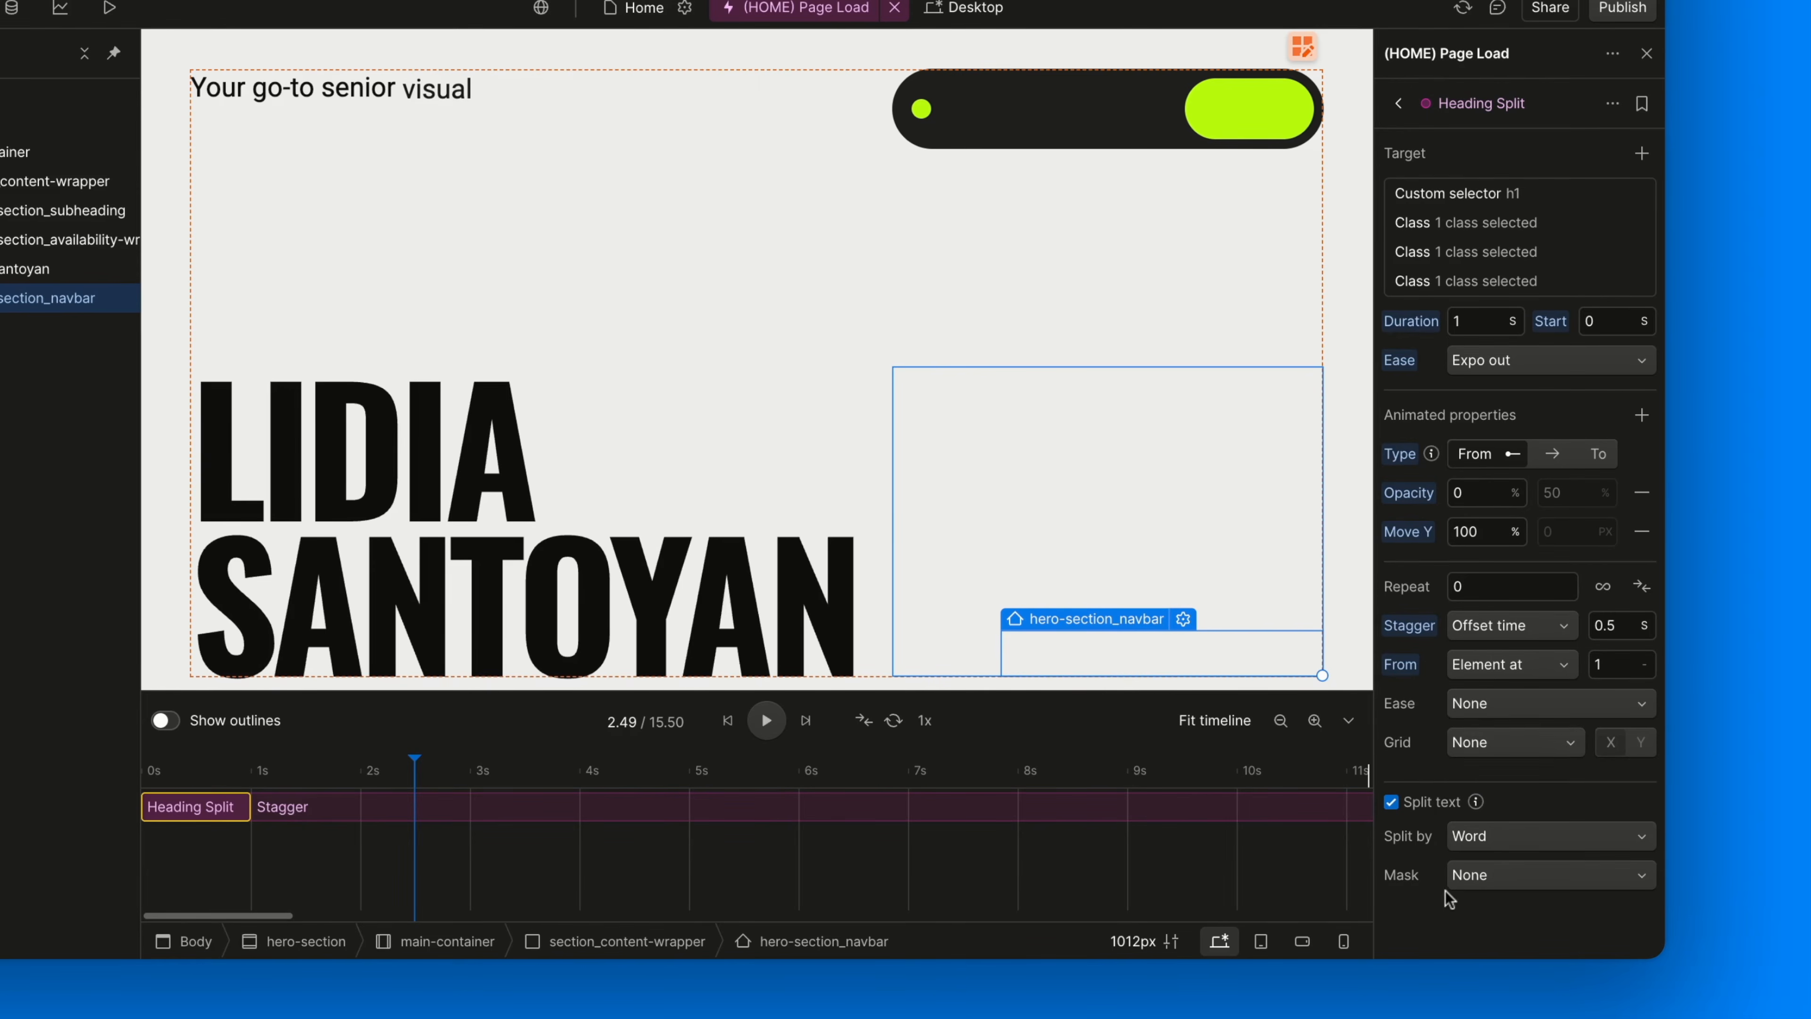
{"action": "left_click", "coordinate": [1462, 878]}
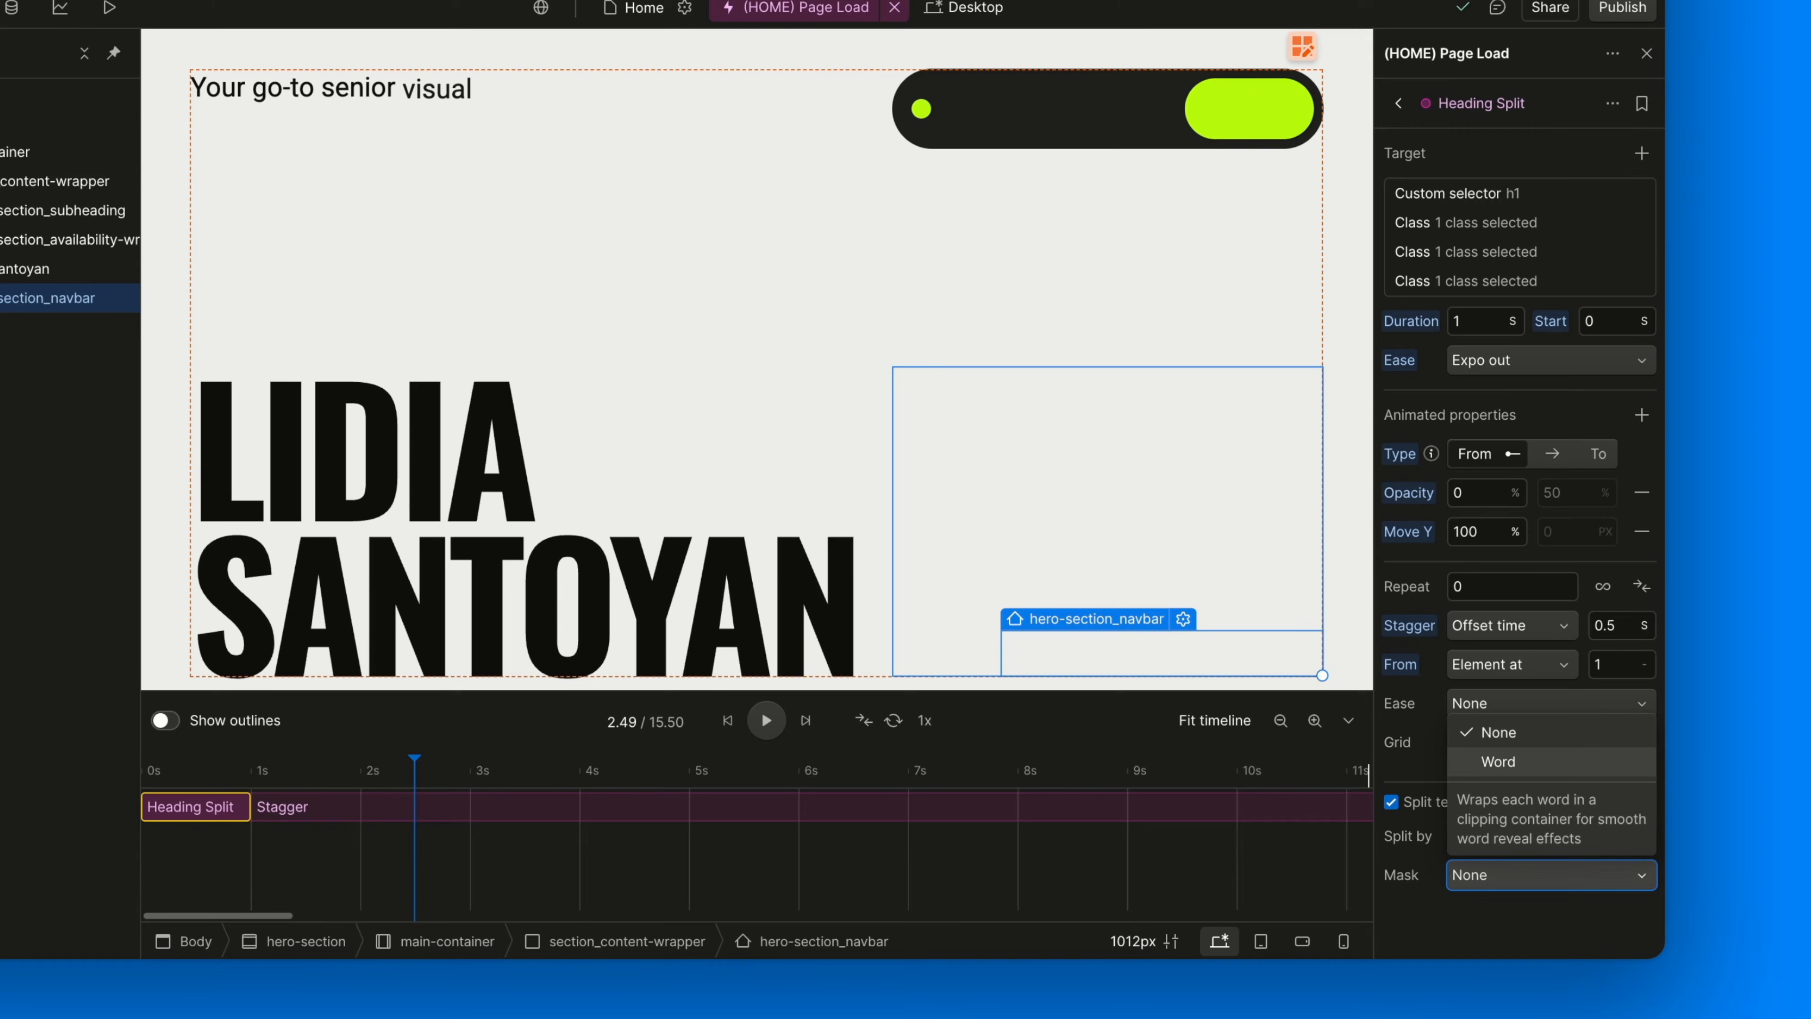
{"action": "left_click", "coordinate": [1433, 920]}
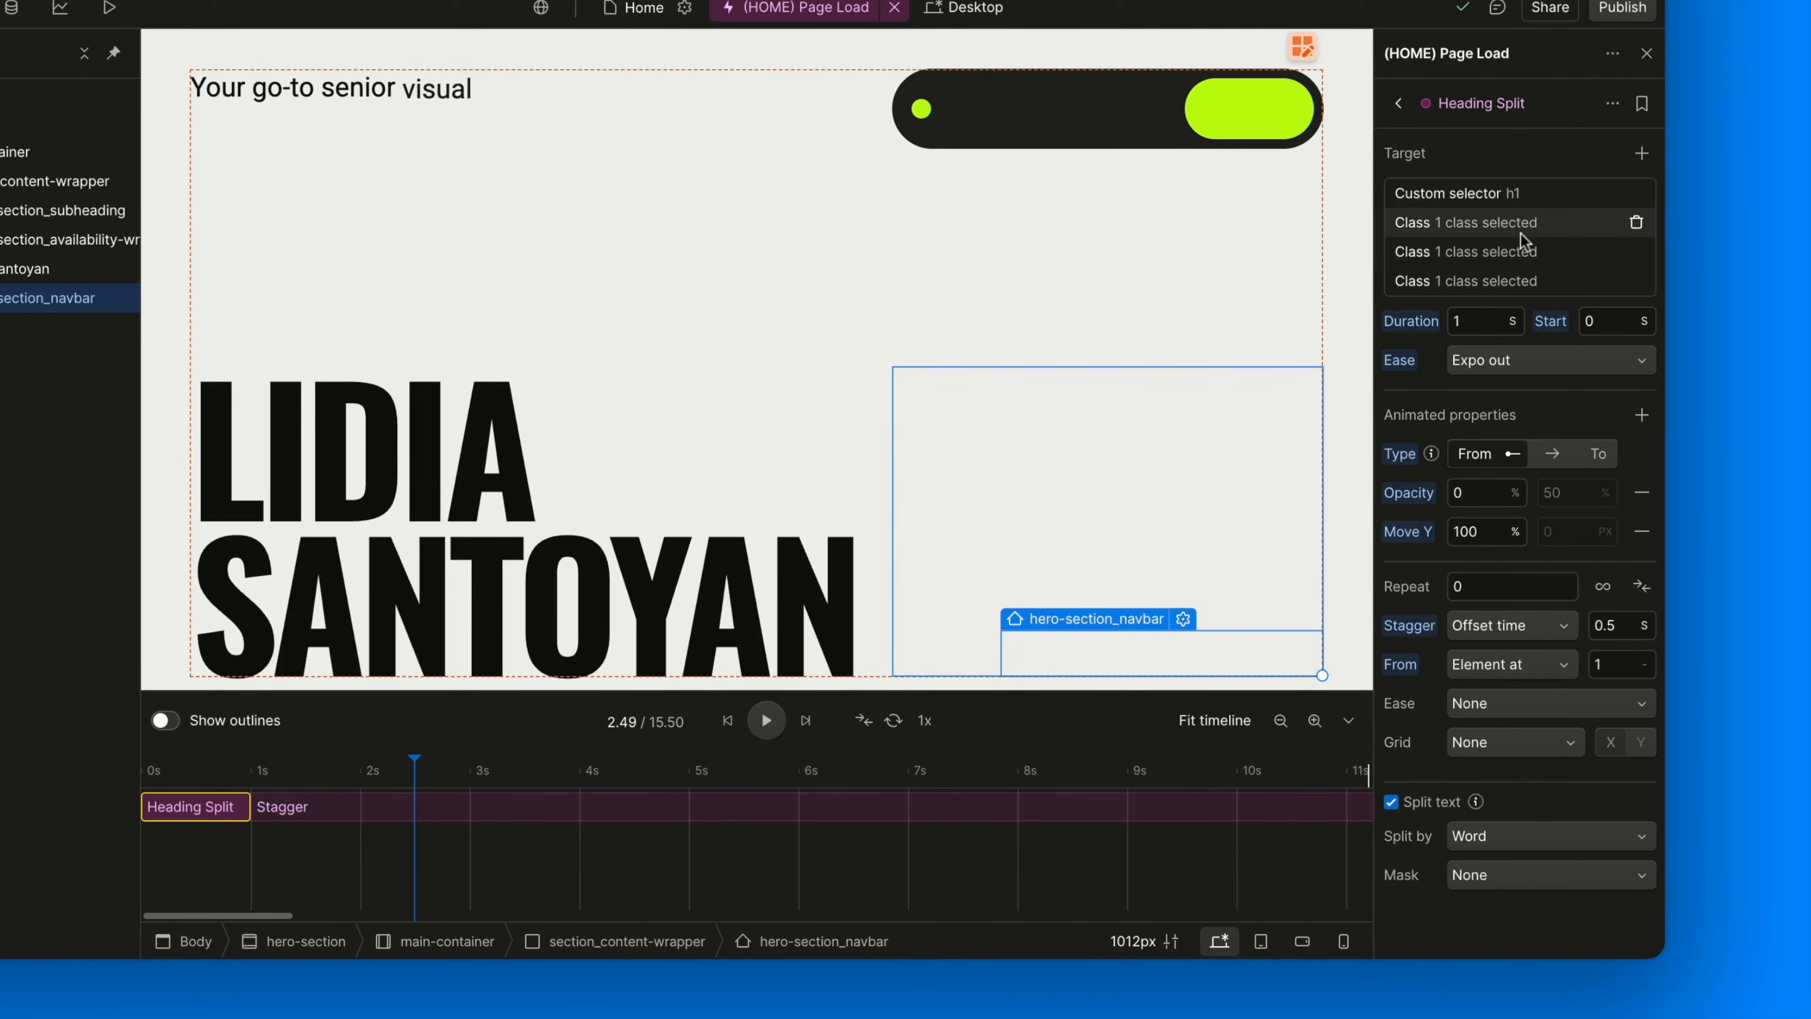
Delete the three Class targets, keeping only the h1 custom selector, and set the stagger's From option to Start
{"action": "left_click", "coordinate": [1636, 222]}
{"action": "left_click", "coordinate": [1636, 222]}
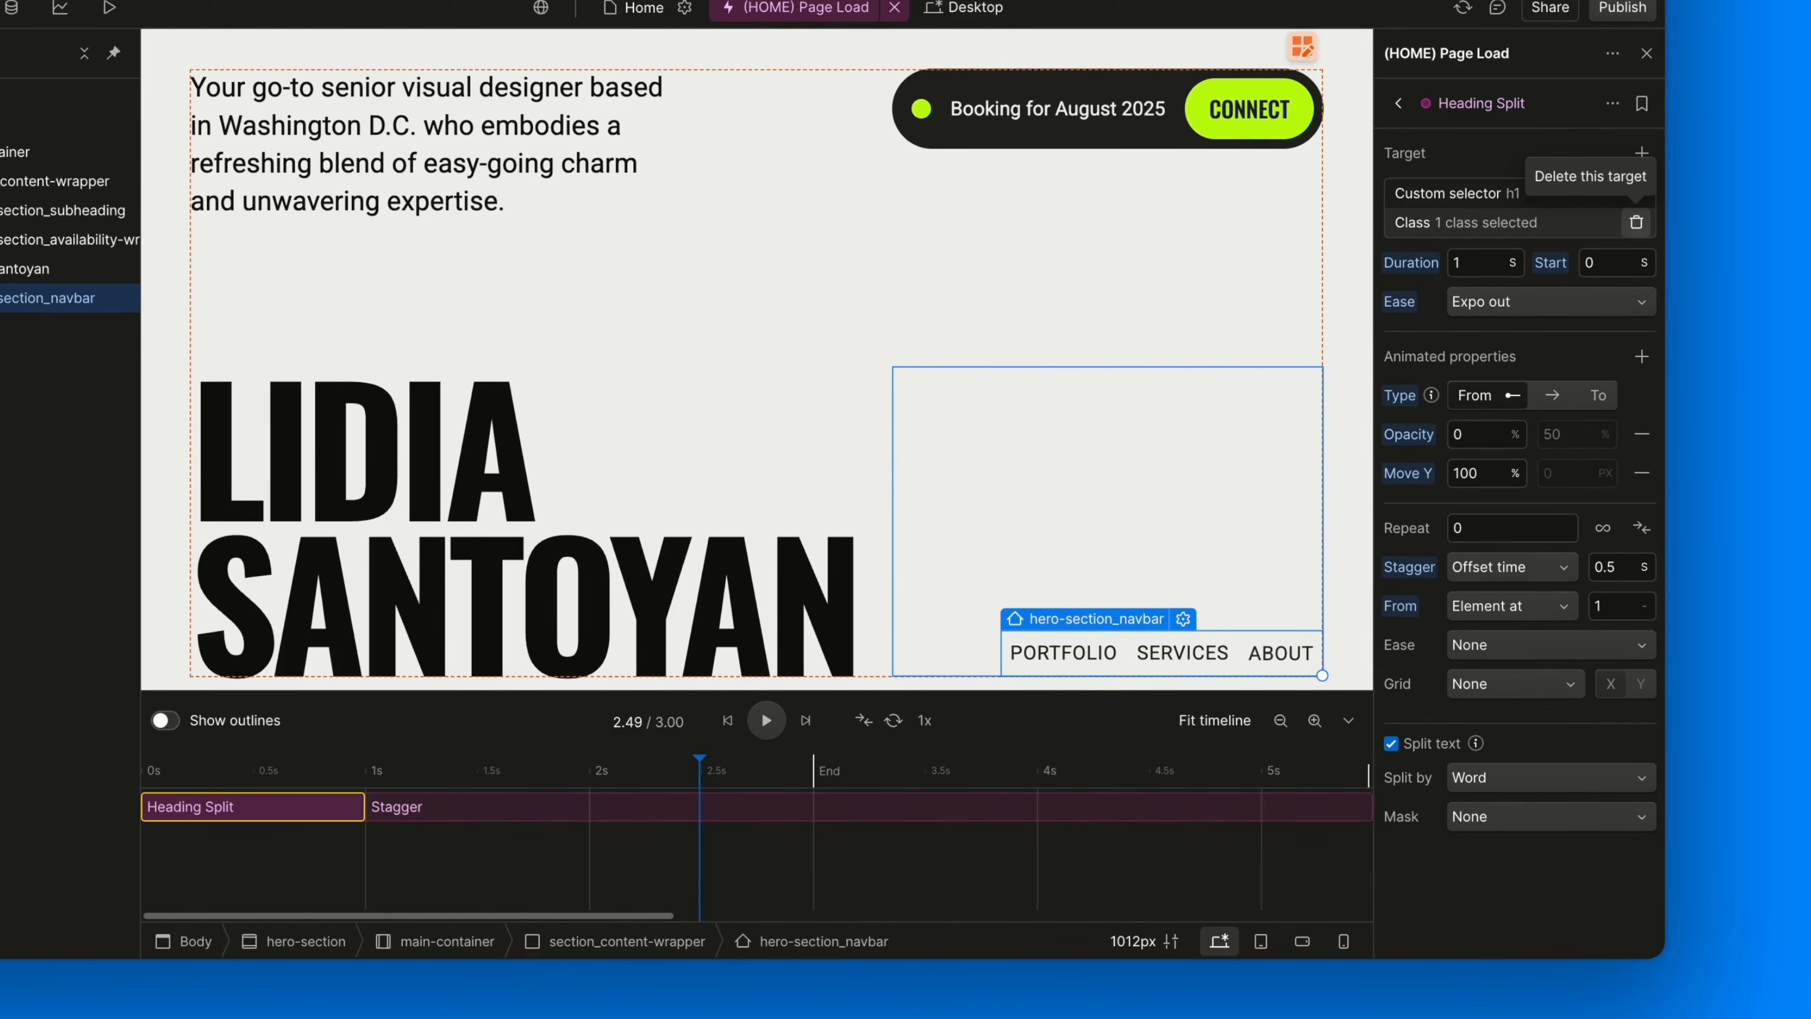
{"action": "left_click", "coordinate": [1637, 222]}
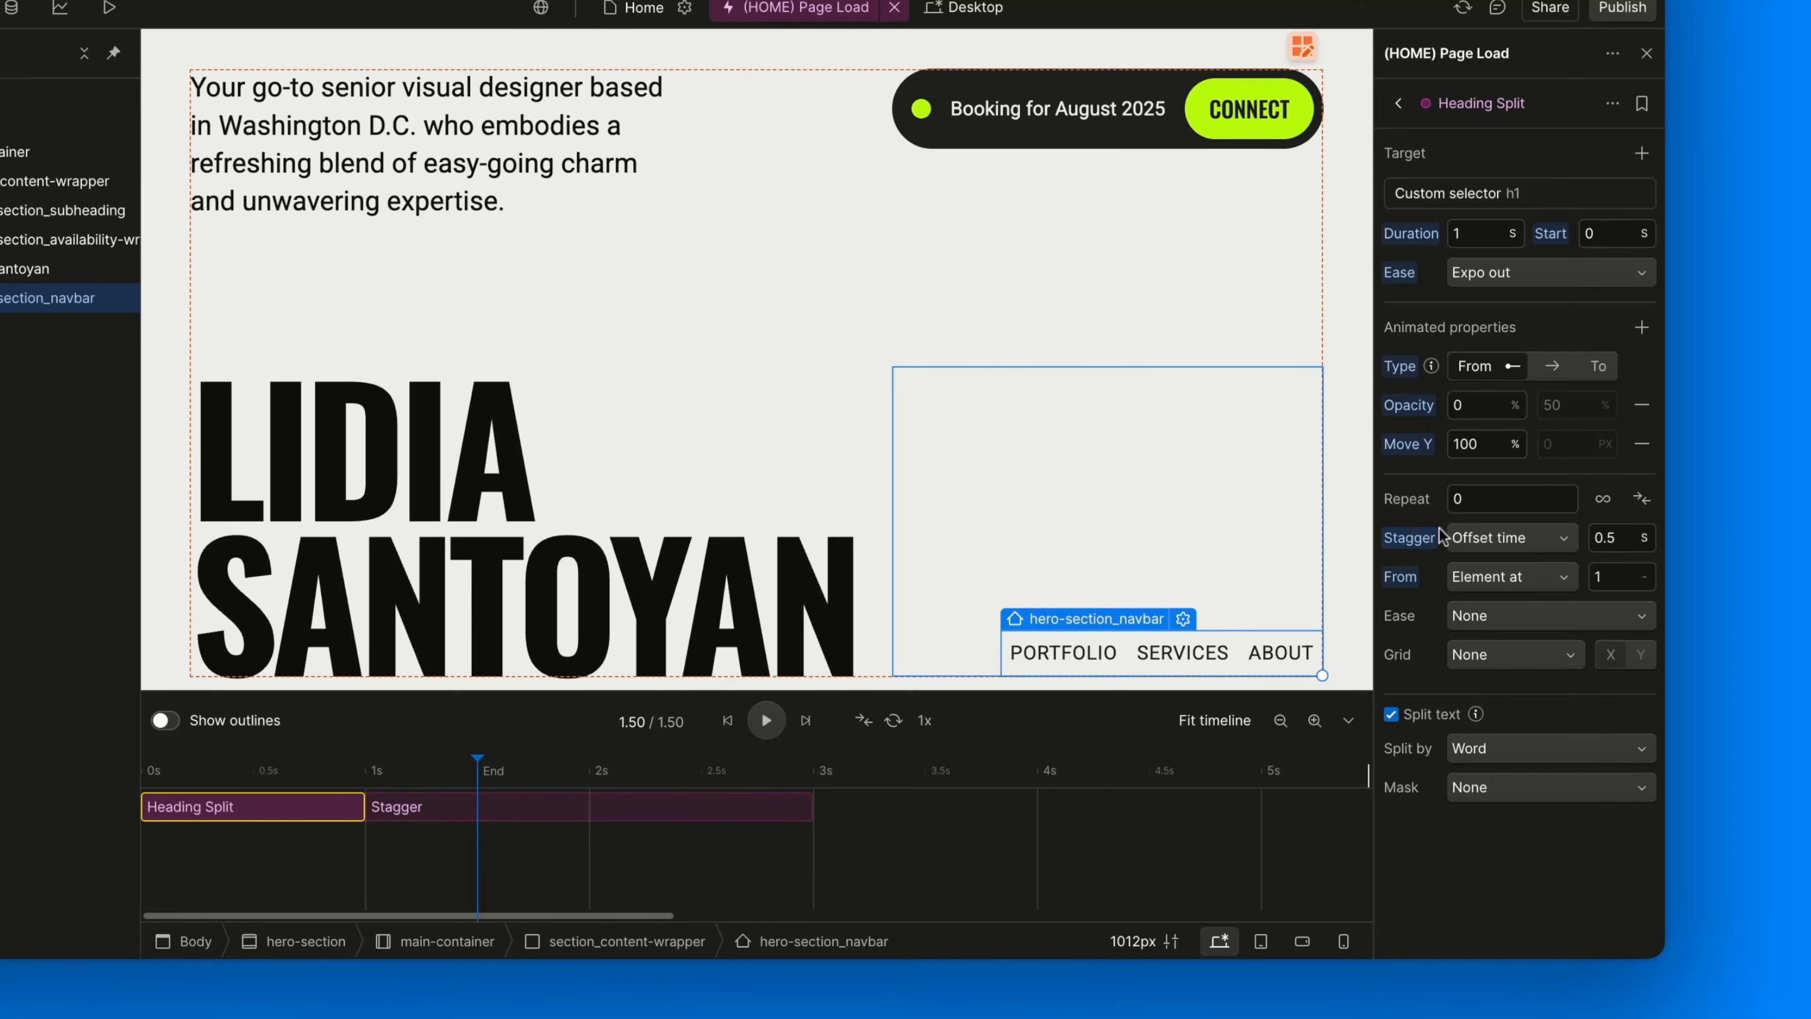
{"action": "left_click", "coordinate": [1499, 576]}
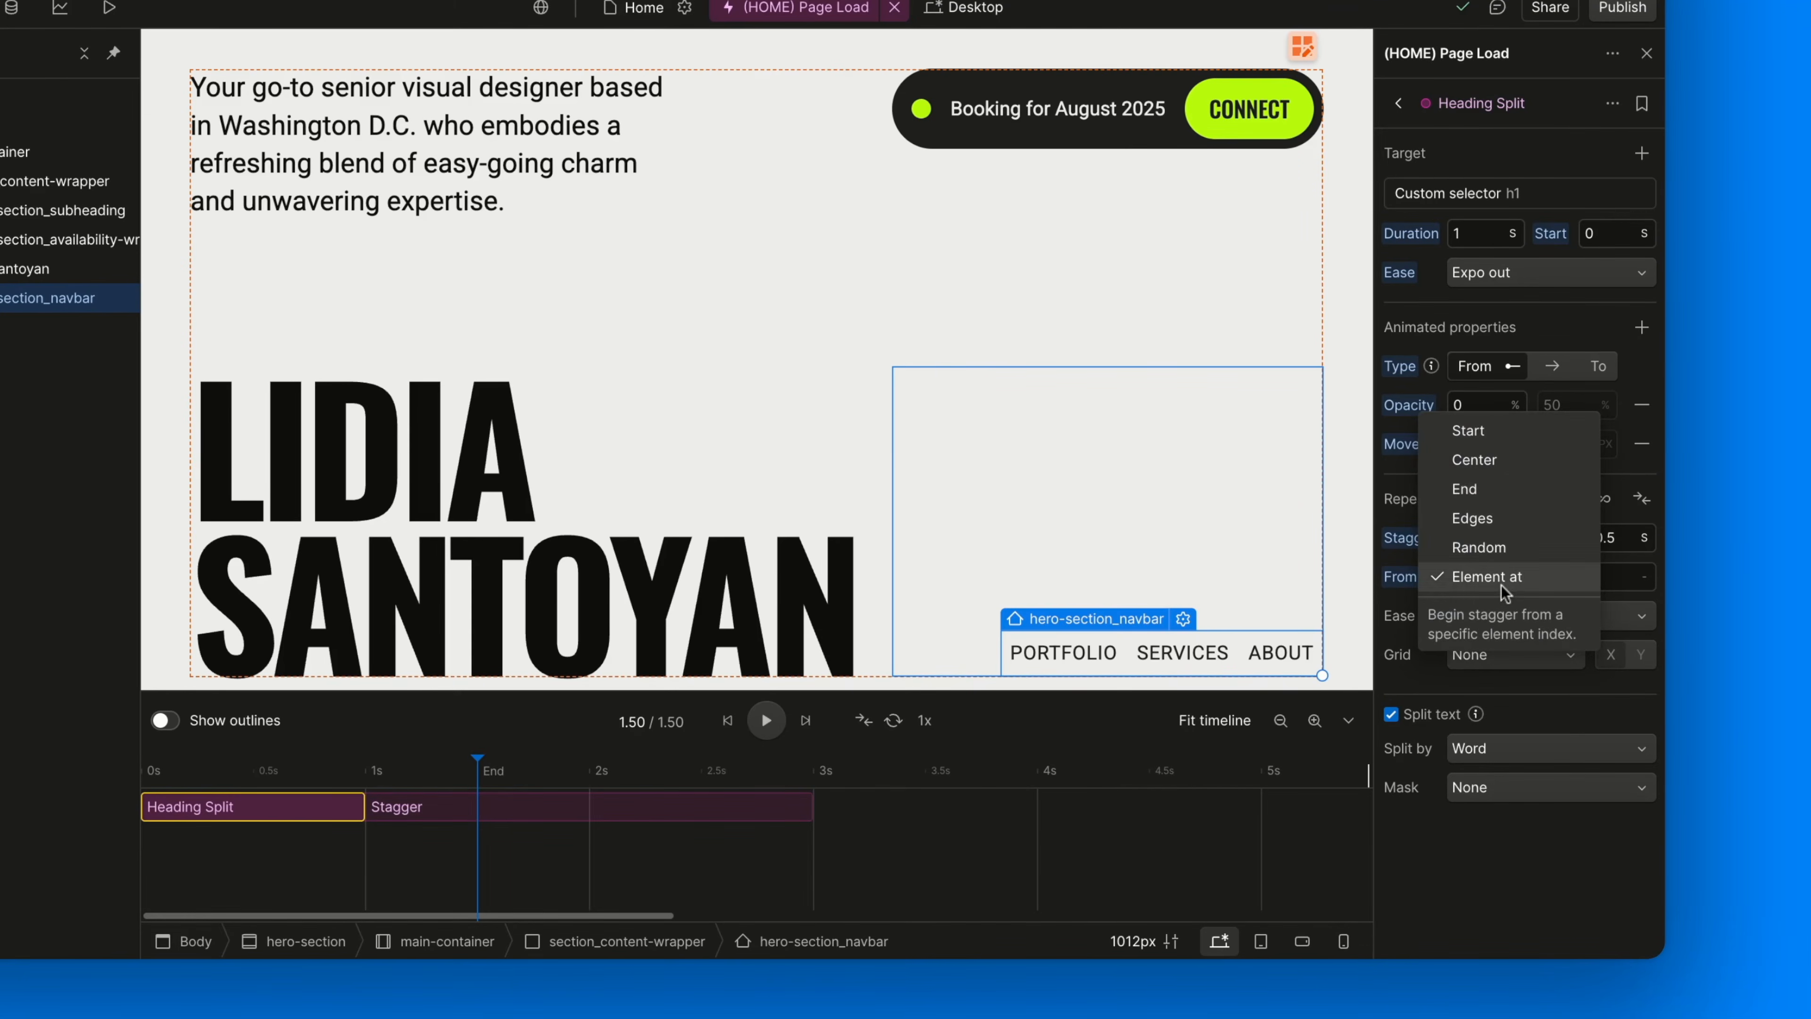
{"action": "left_click", "coordinate": [1502, 434]}
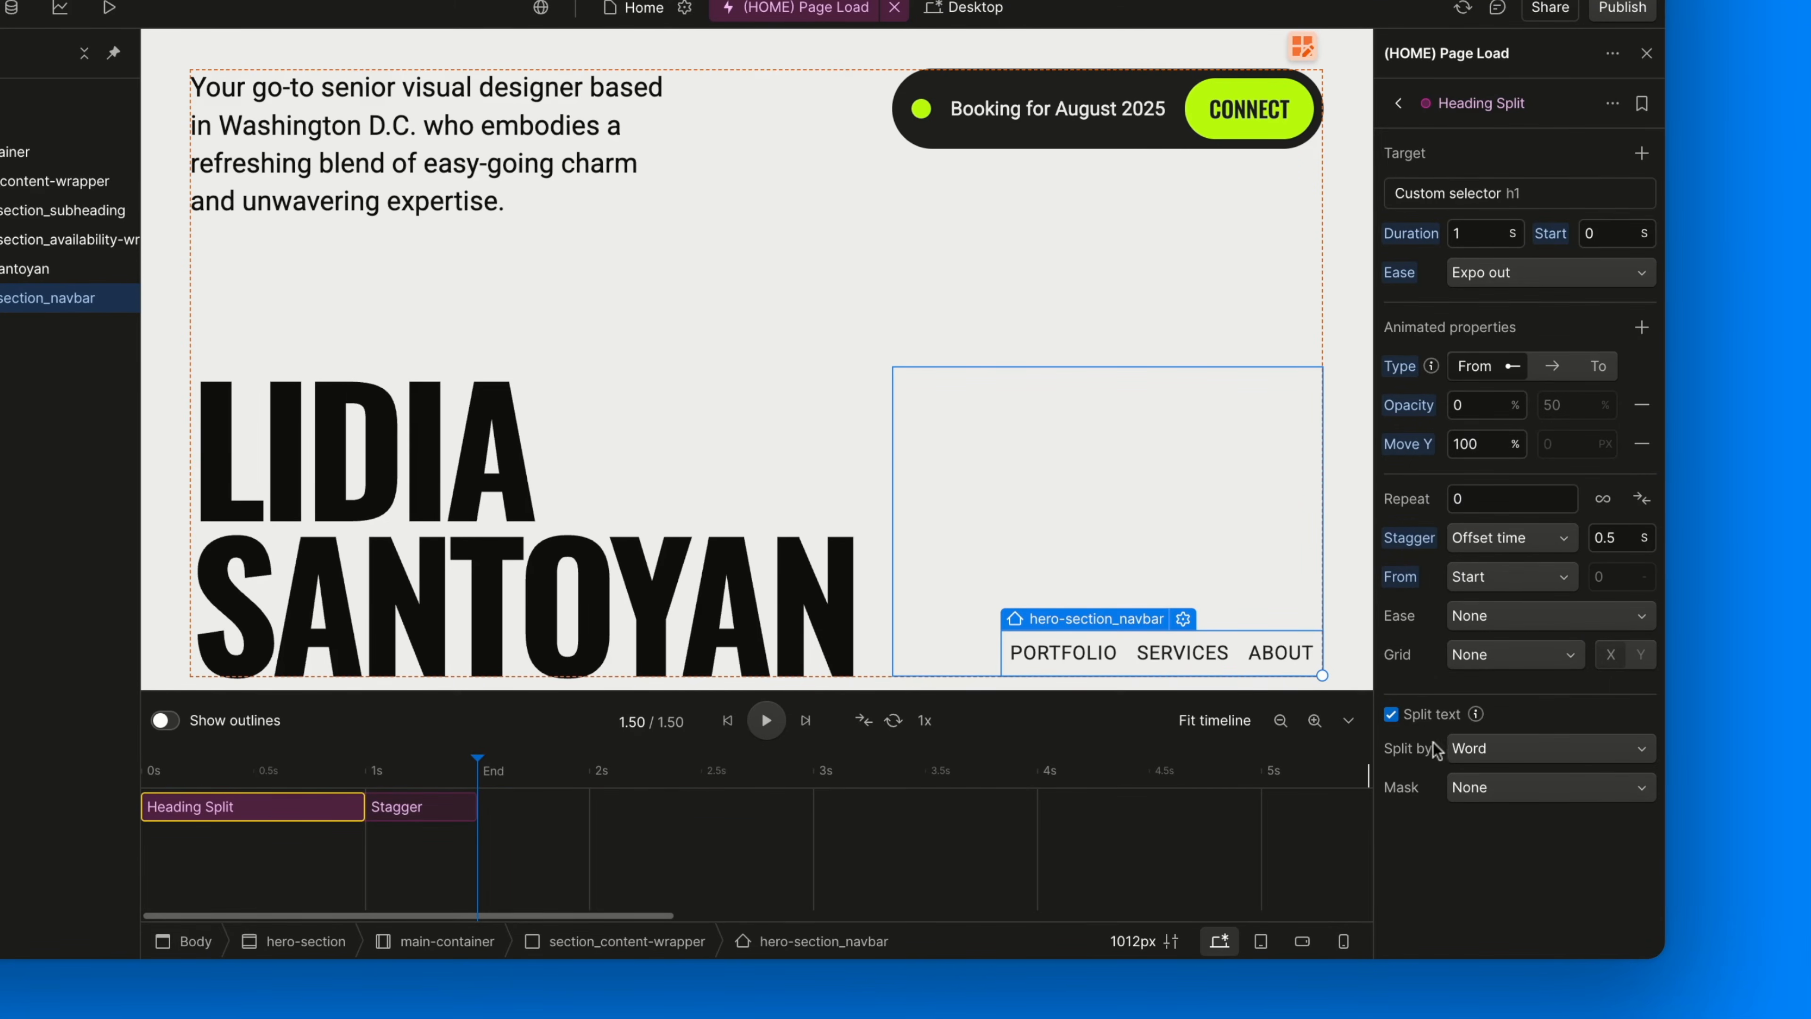
Set the split text Mask to Word and play the heading animation from the start
{"action": "left_click", "coordinate": [1469, 792]}
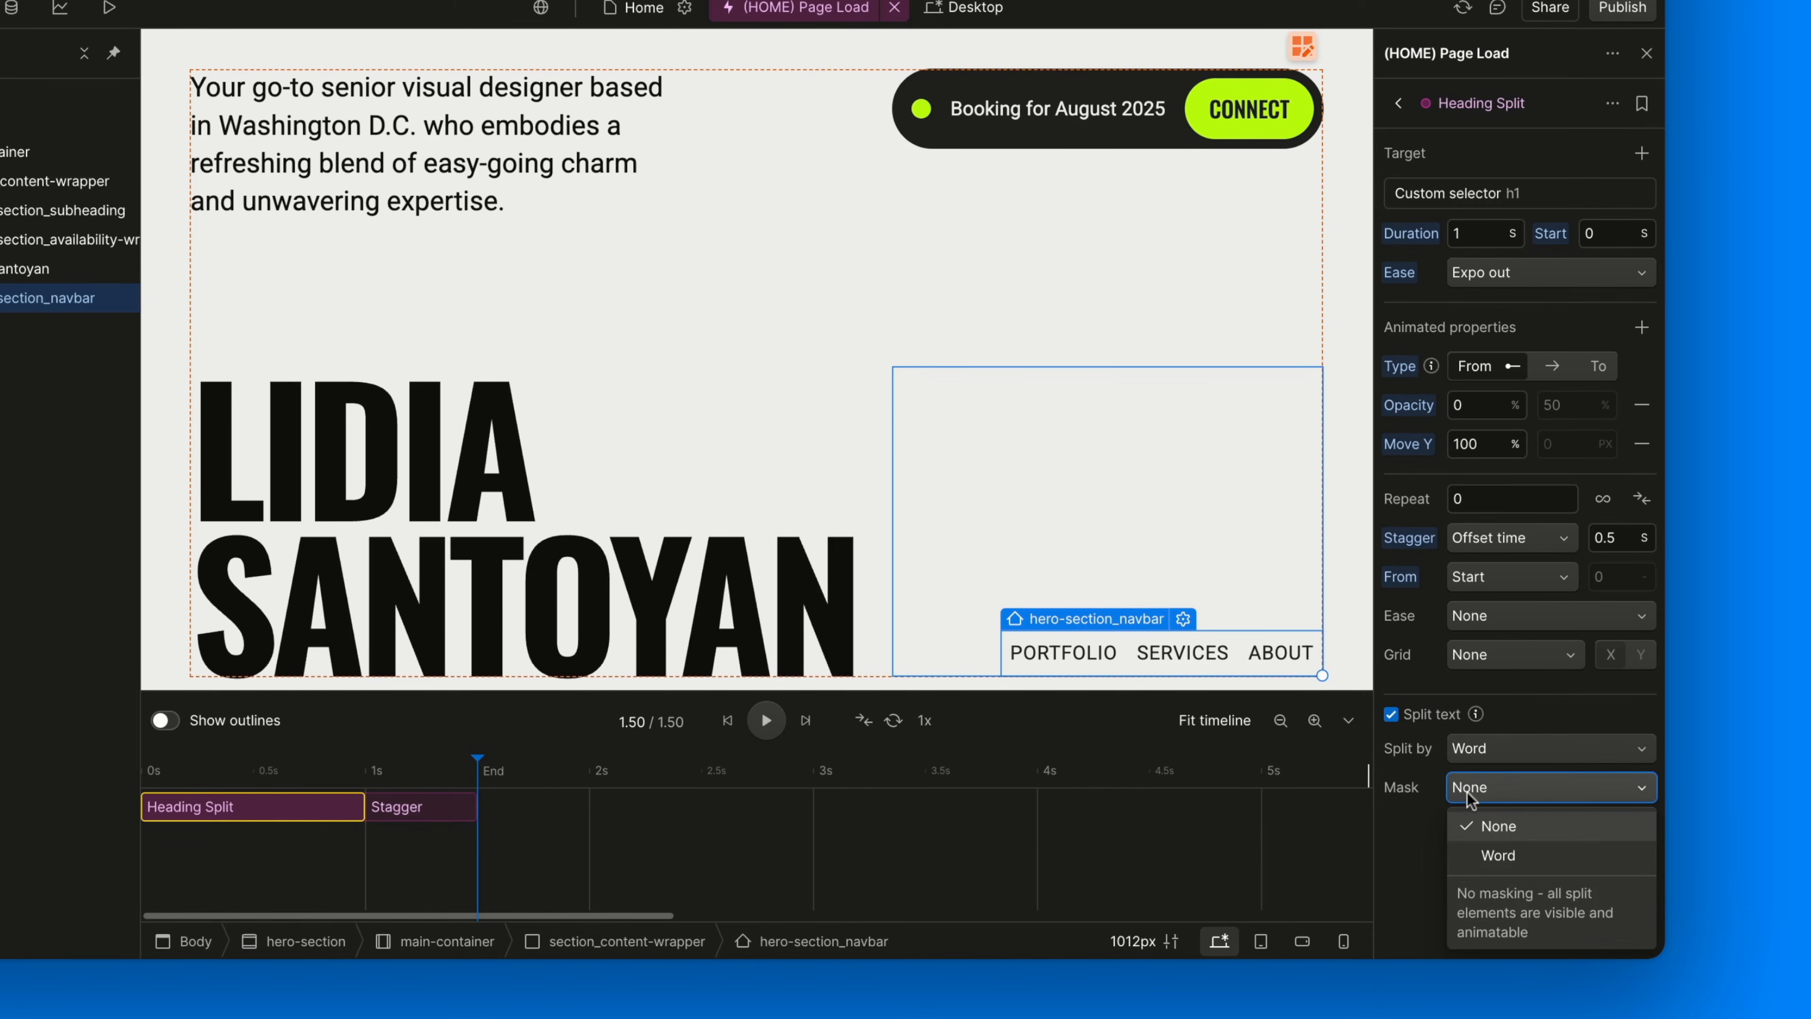
{"action": "left_click", "coordinate": [1501, 854]}
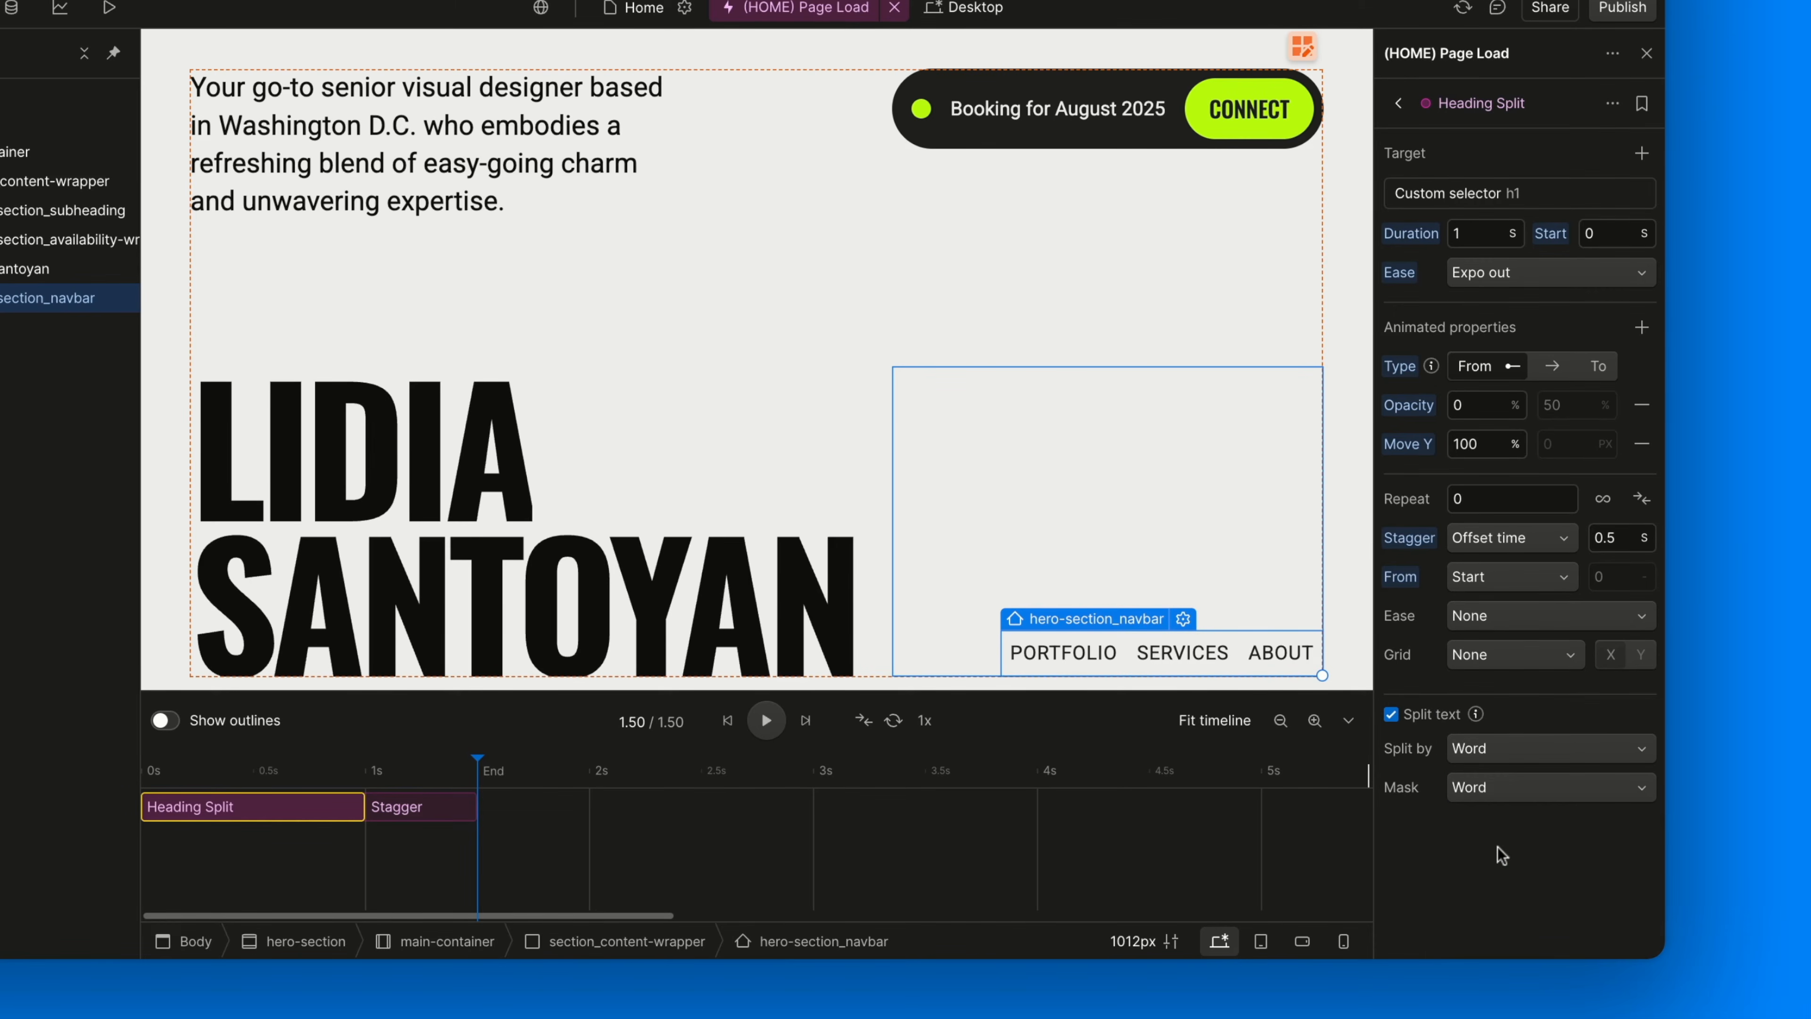
{"action": "left_click", "coordinate": [728, 722]}
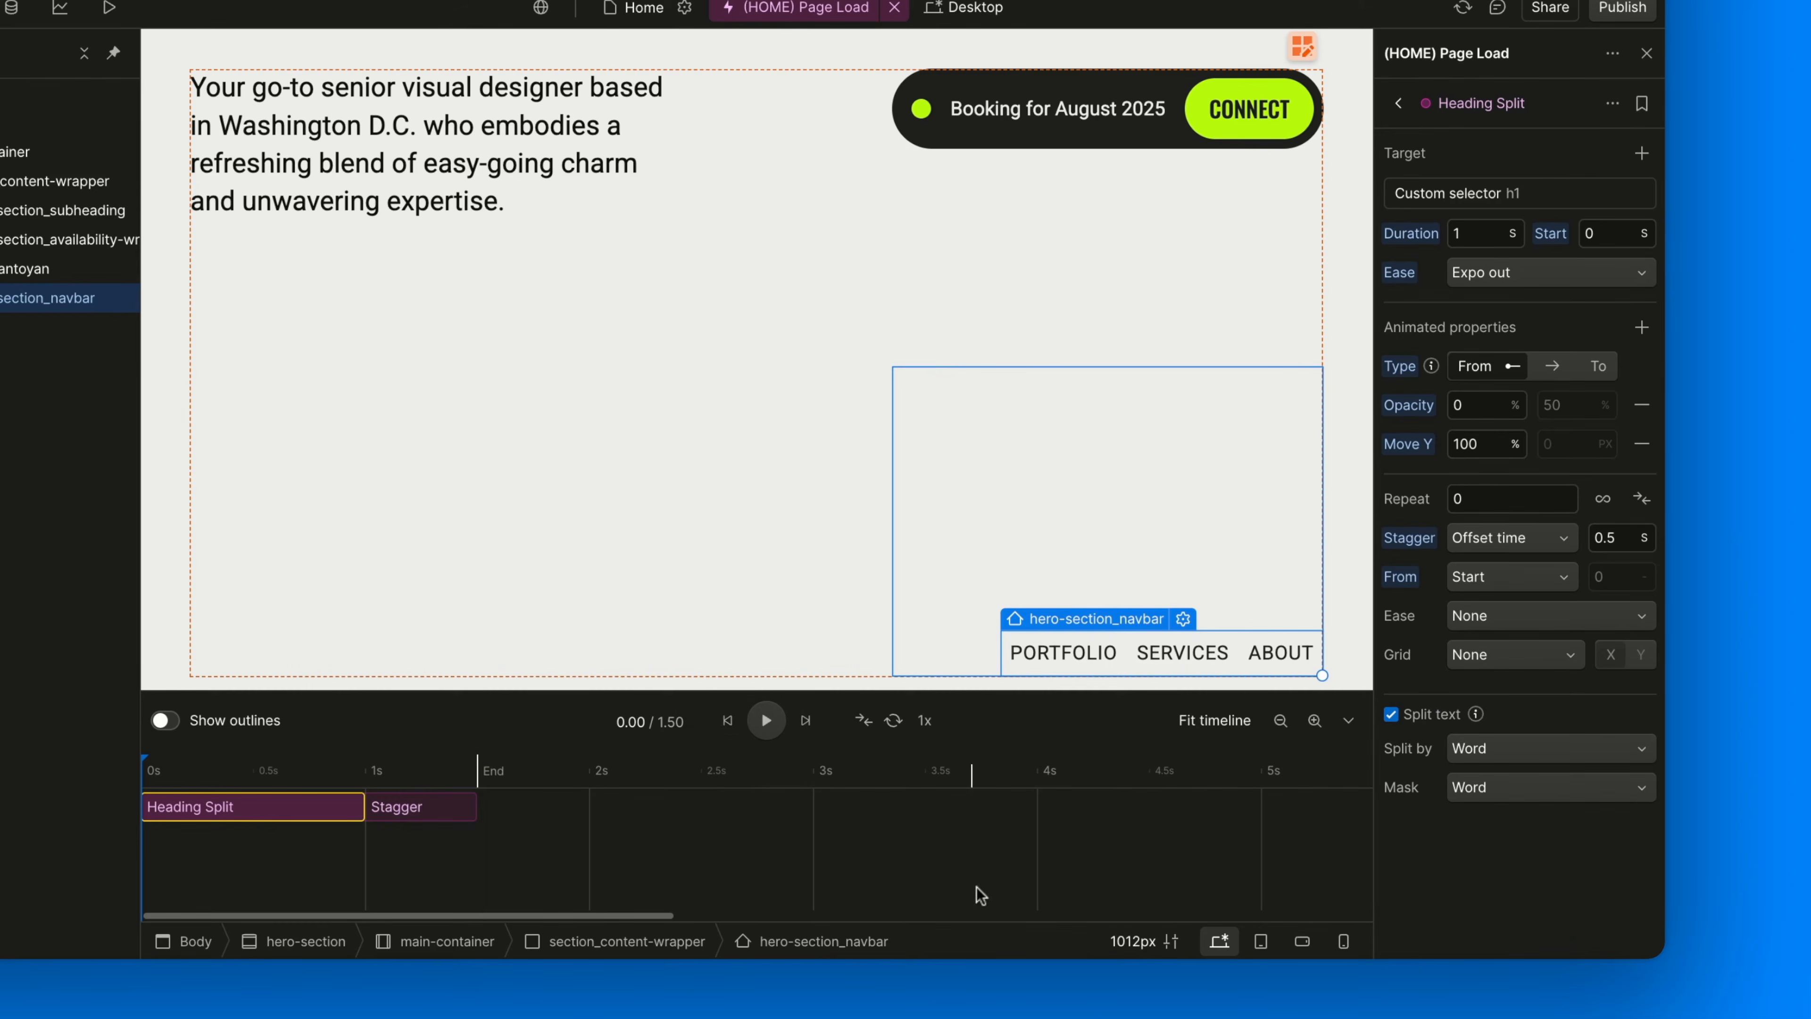
{"action": "left_click", "coordinate": [766, 719]}
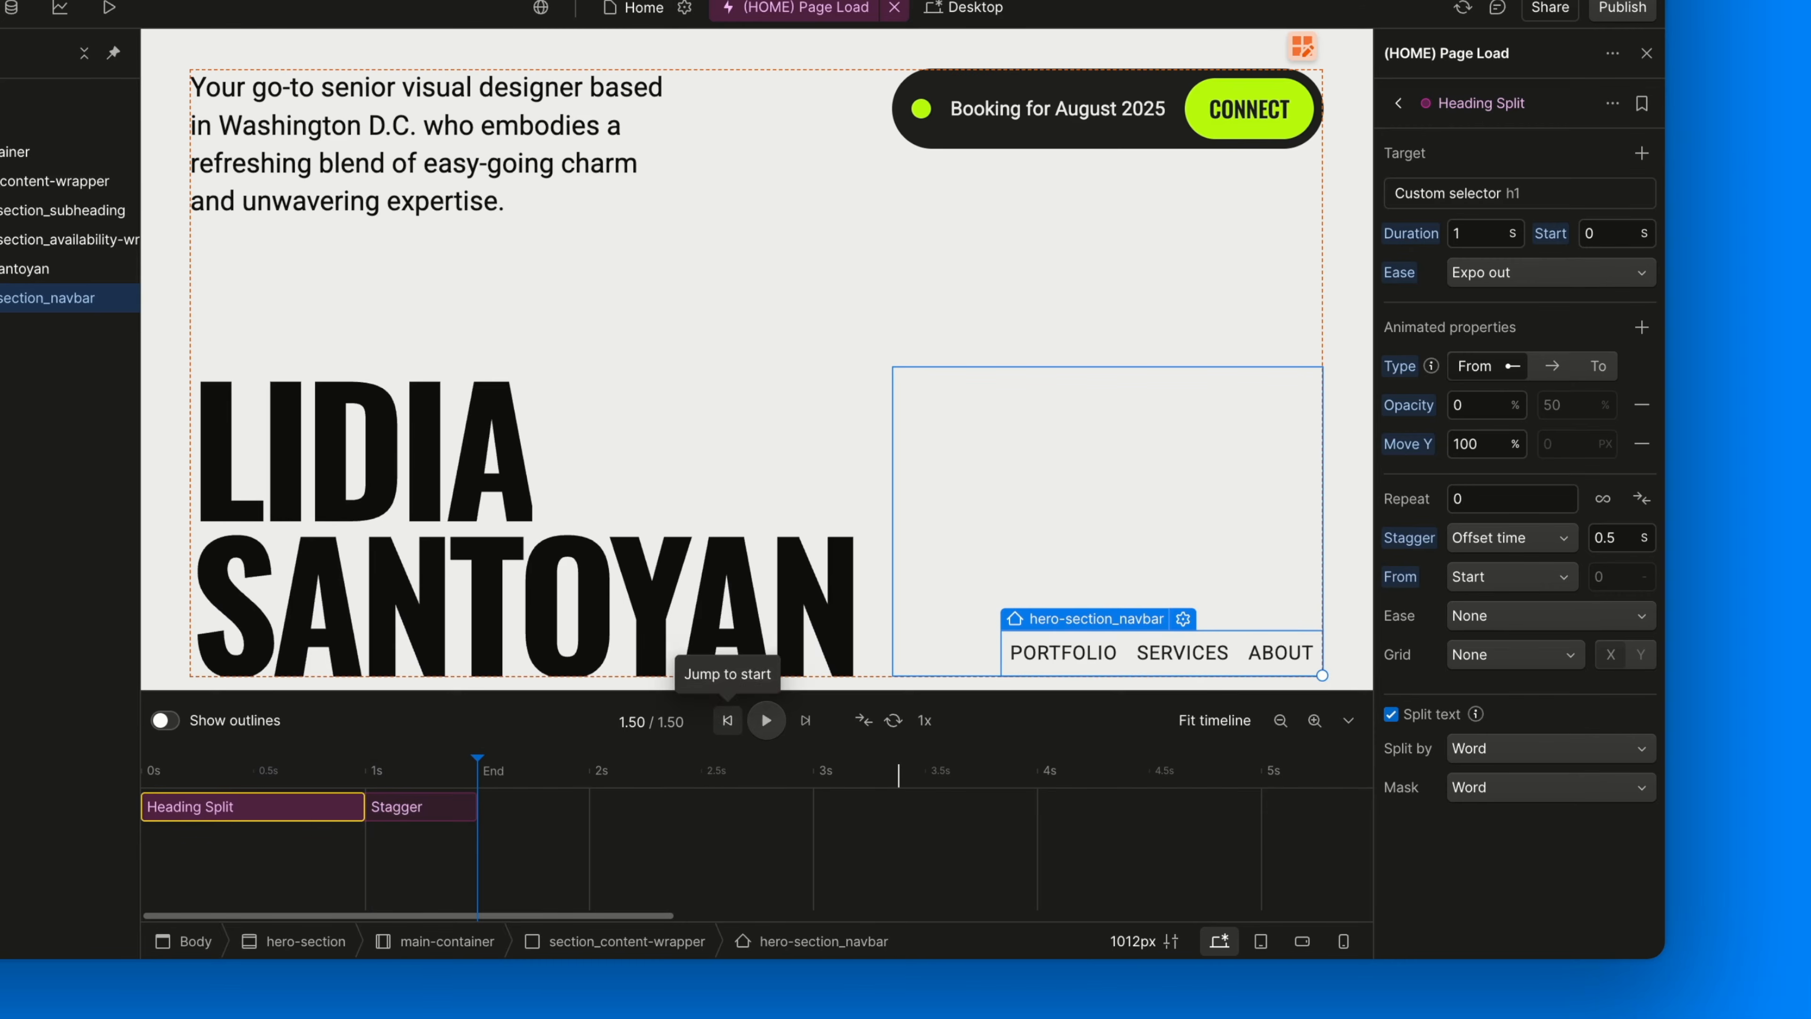
Replay the word-split, masked heading animation from the start of the timeline
{"action": "left_click", "coordinate": [727, 720]}
{"action": "left_click", "coordinate": [766, 720]}
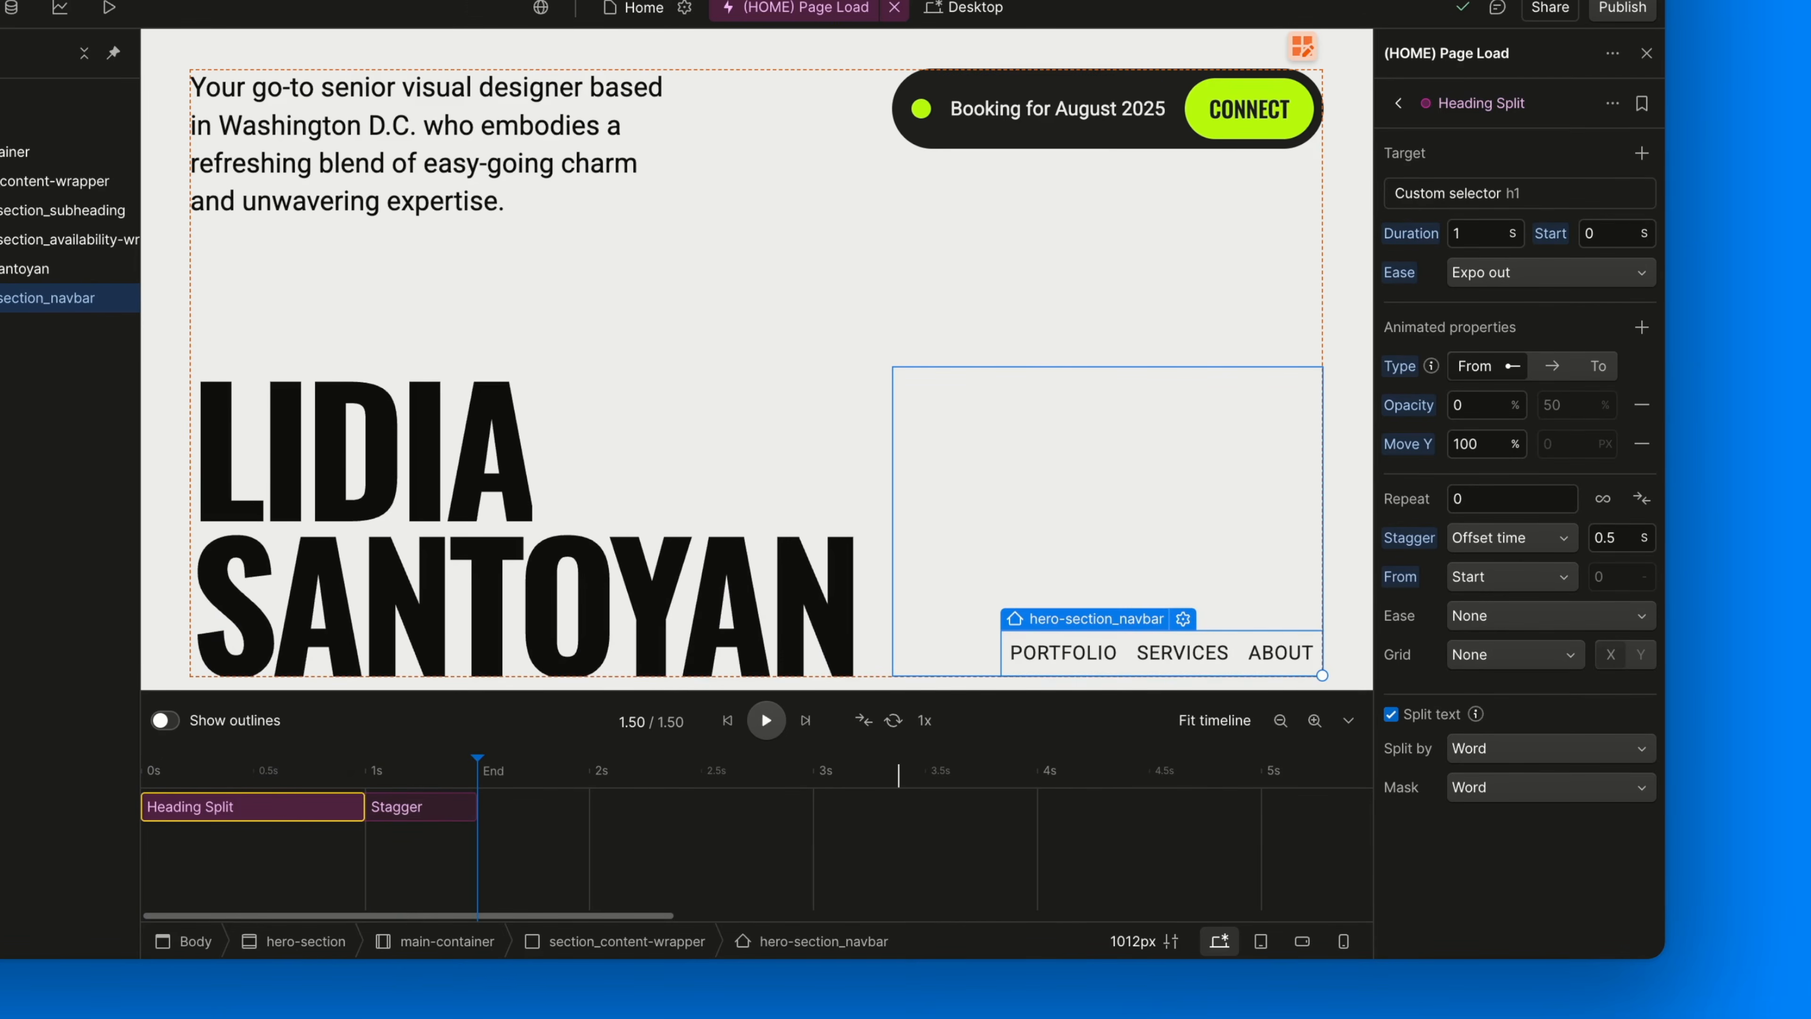
{"action": "left_click", "coordinate": [727, 720]}
{"action": "left_click", "coordinate": [766, 720]}
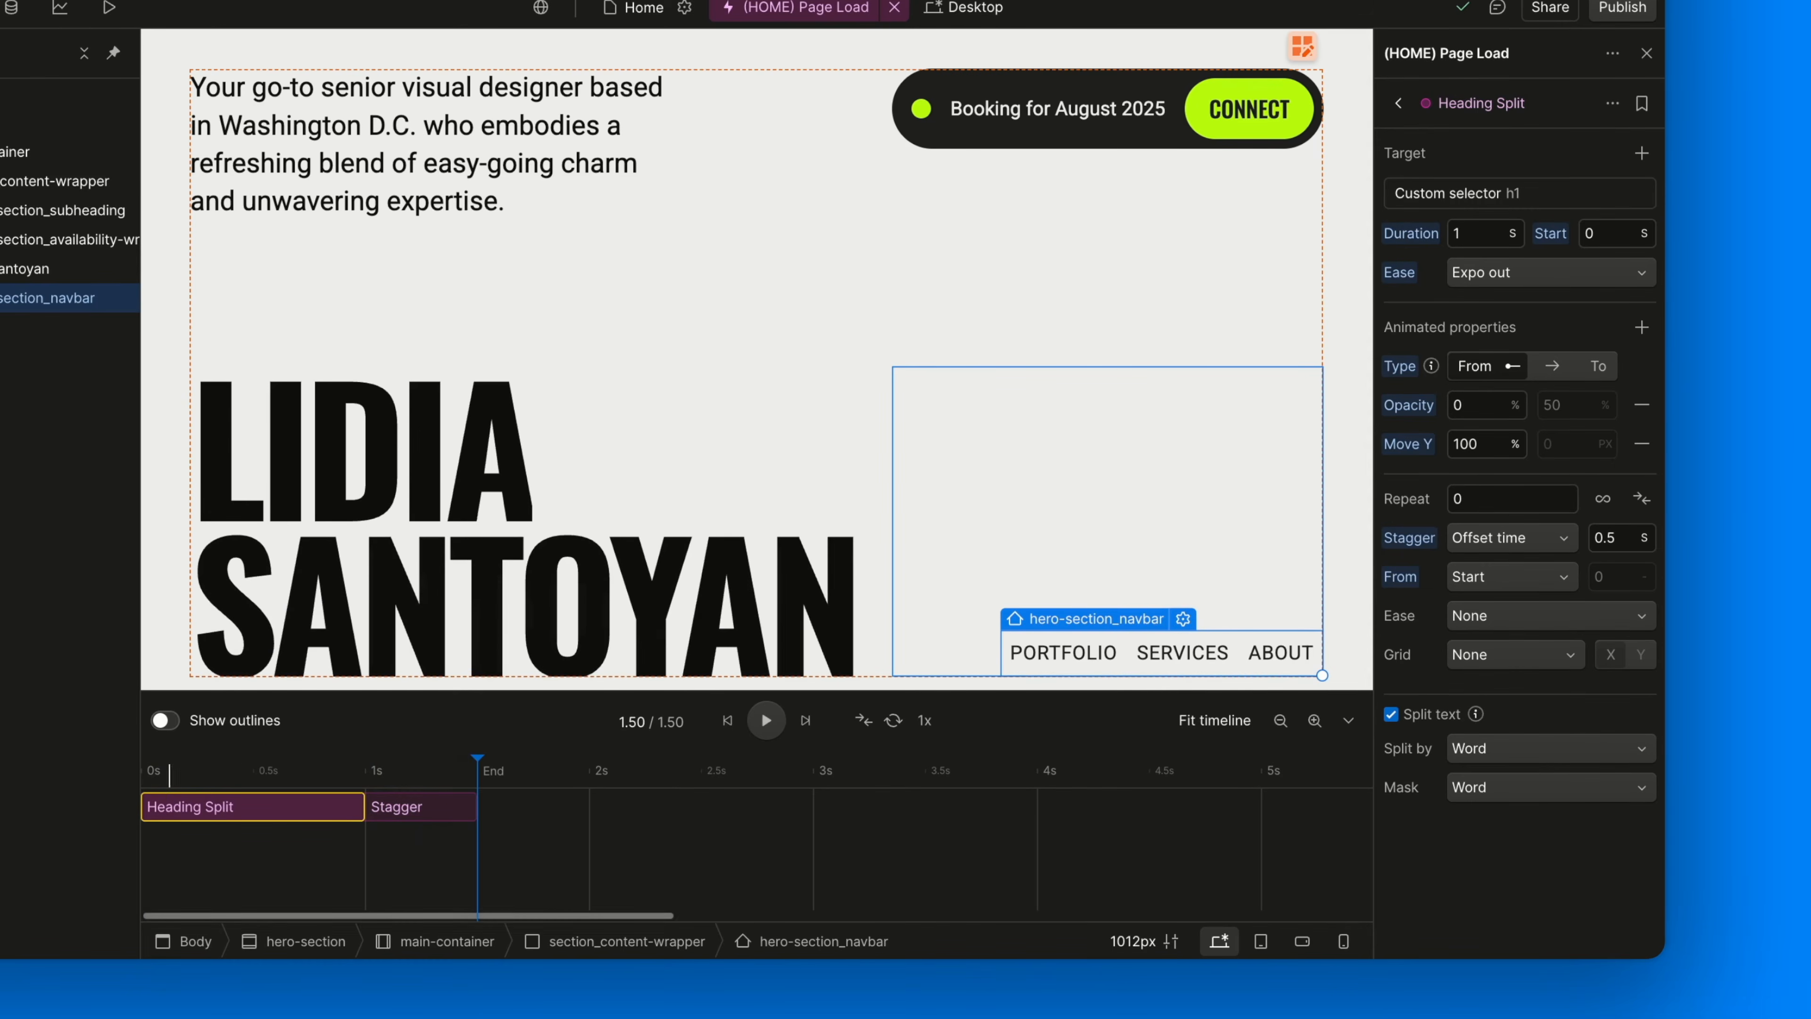
{"action": "left_click", "coordinate": [727, 720]}
{"action": "left_click", "coordinate": [201, 806]}
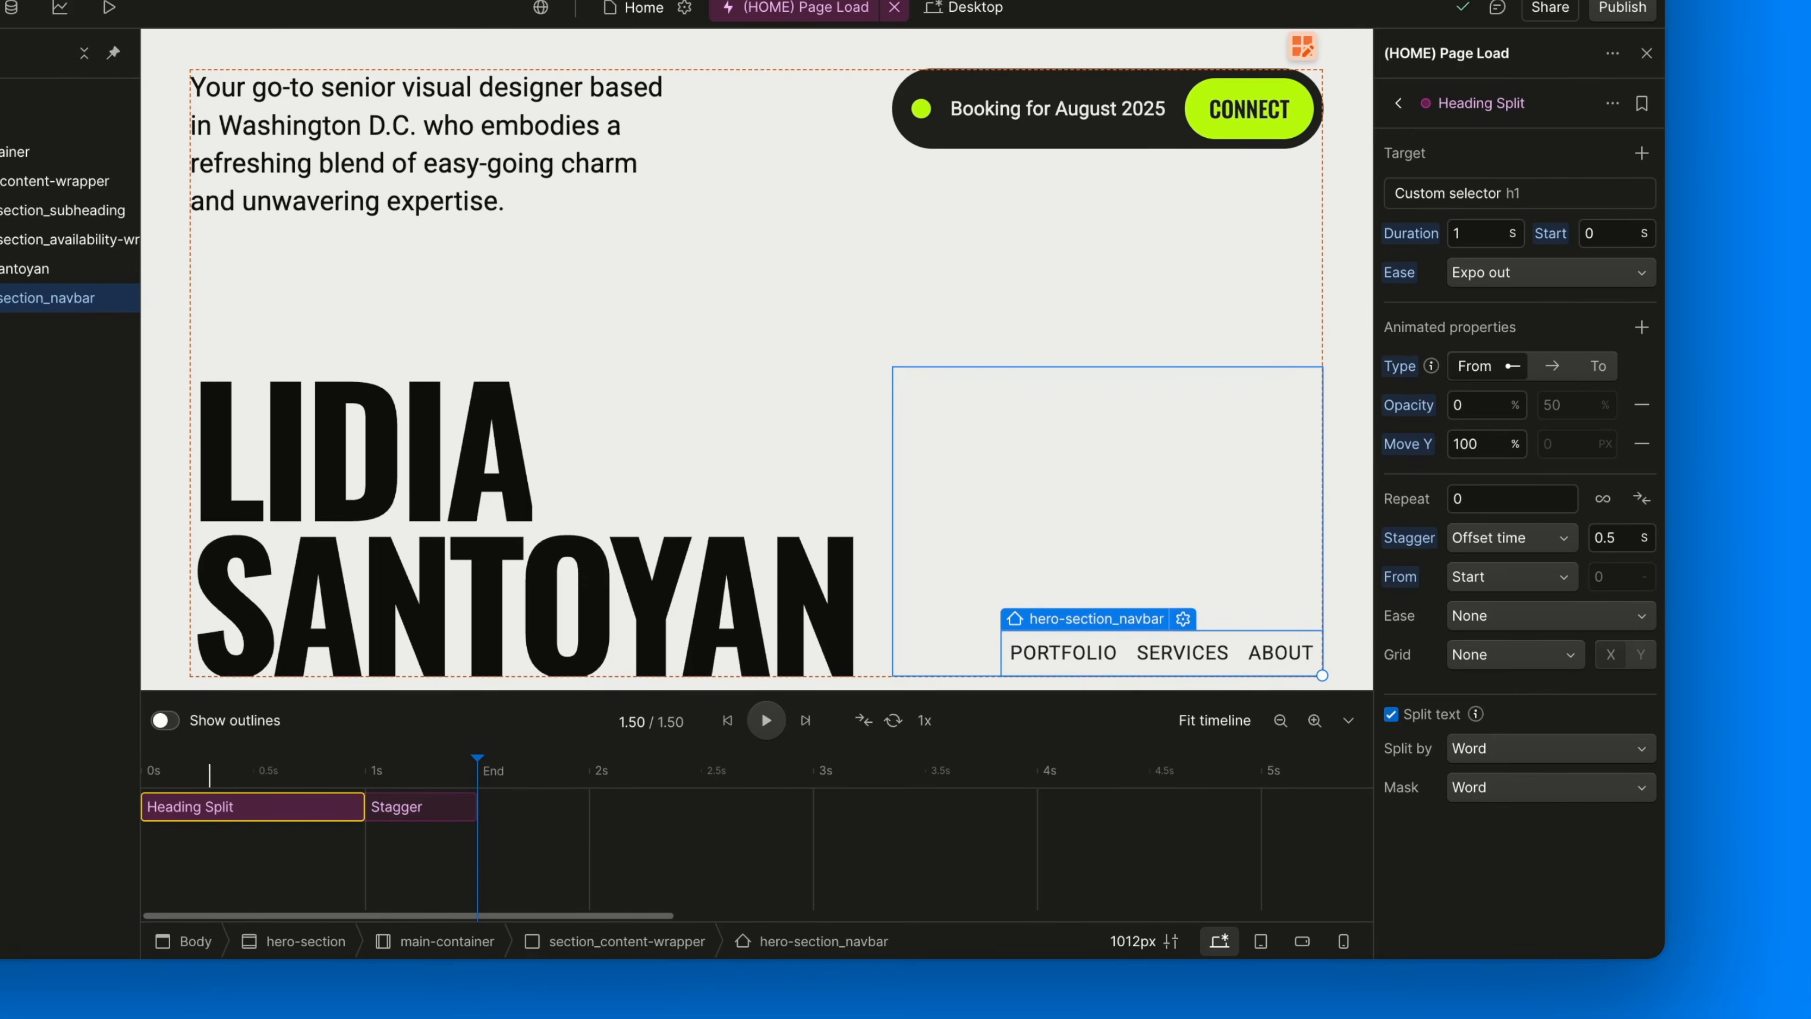
Switch the Heading Split stagger to Total time and preview the word-by-word animation from the start
{"action": "left_click", "coordinate": [1511, 537]}
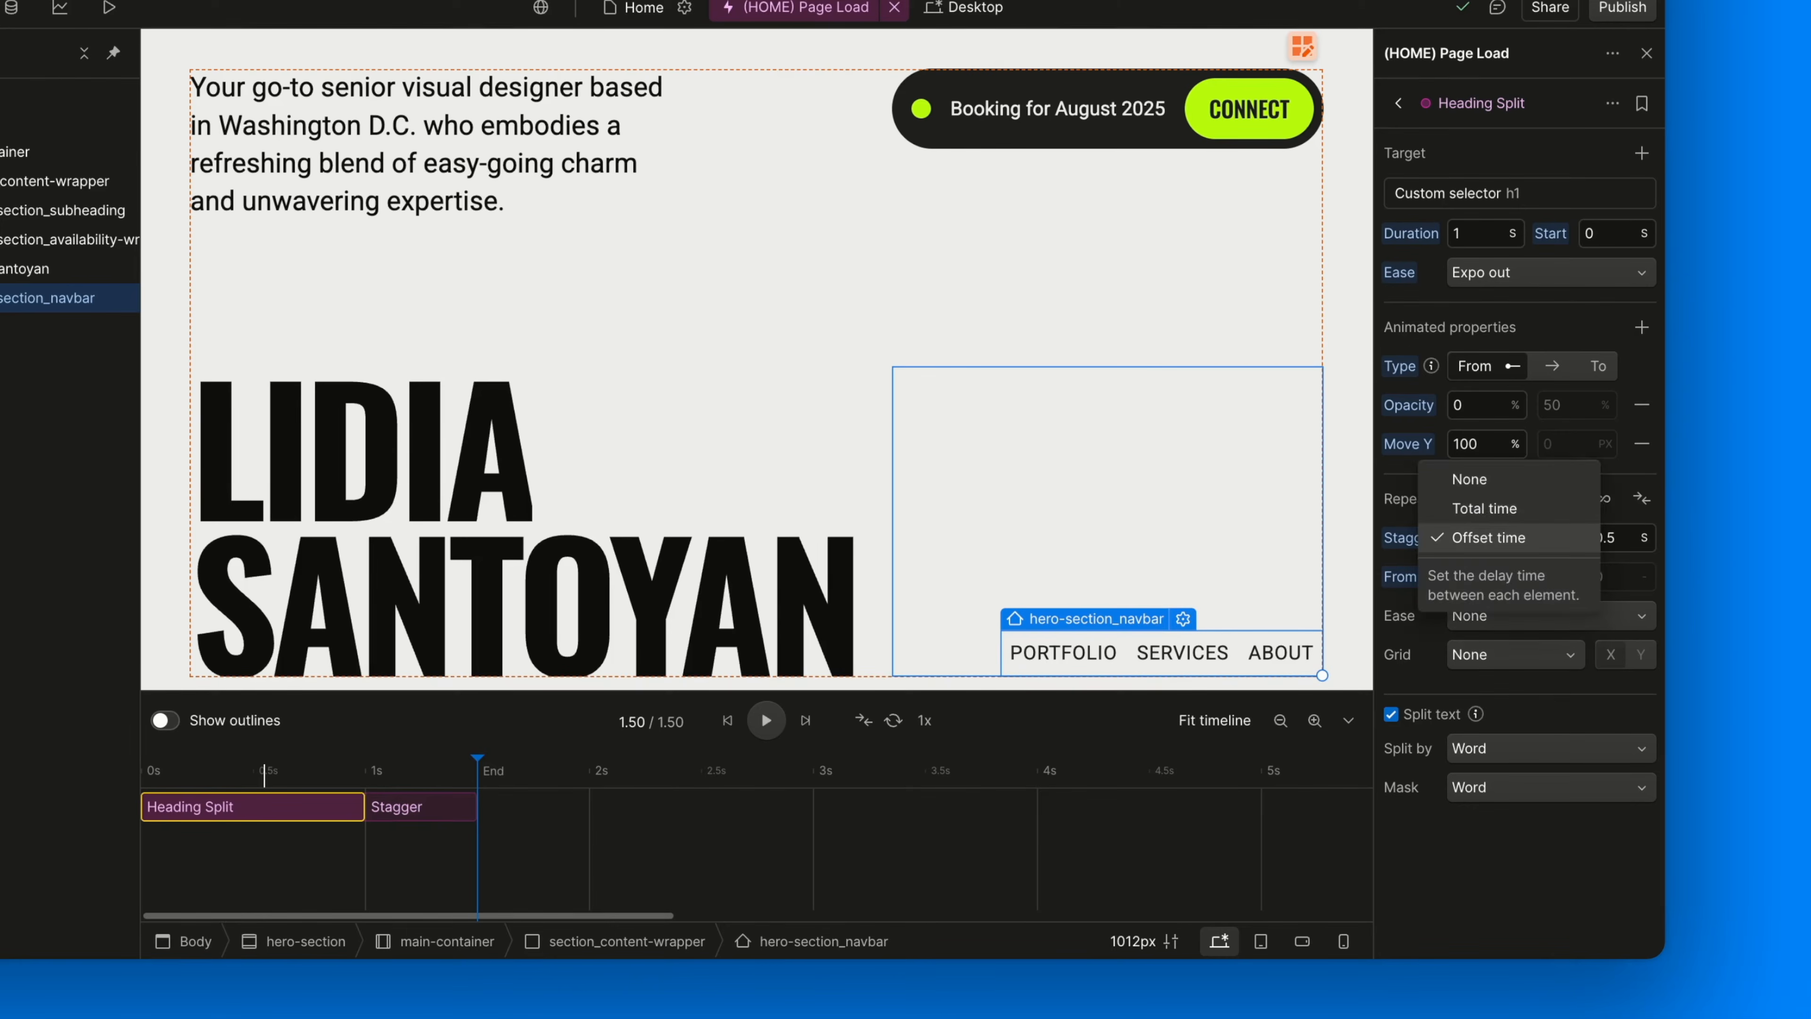
{"action": "left_click", "coordinate": [1512, 538]}
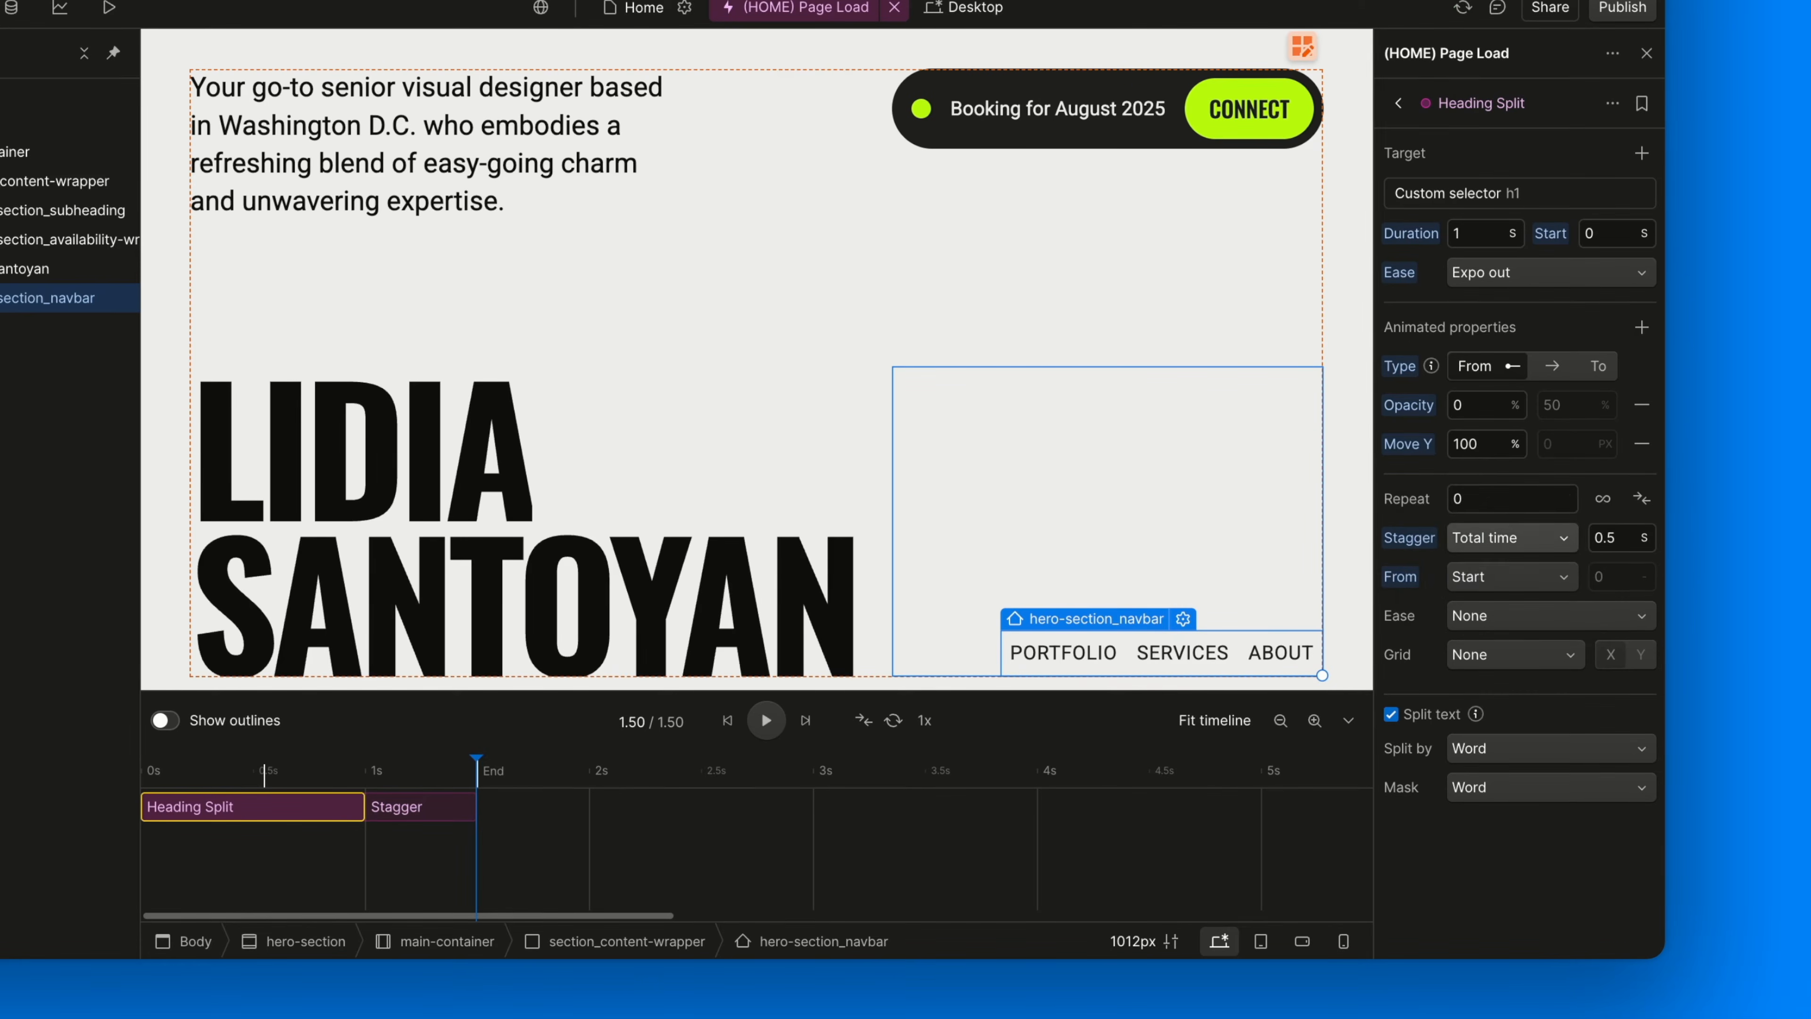
{"action": "left_click", "coordinate": [1215, 720]}
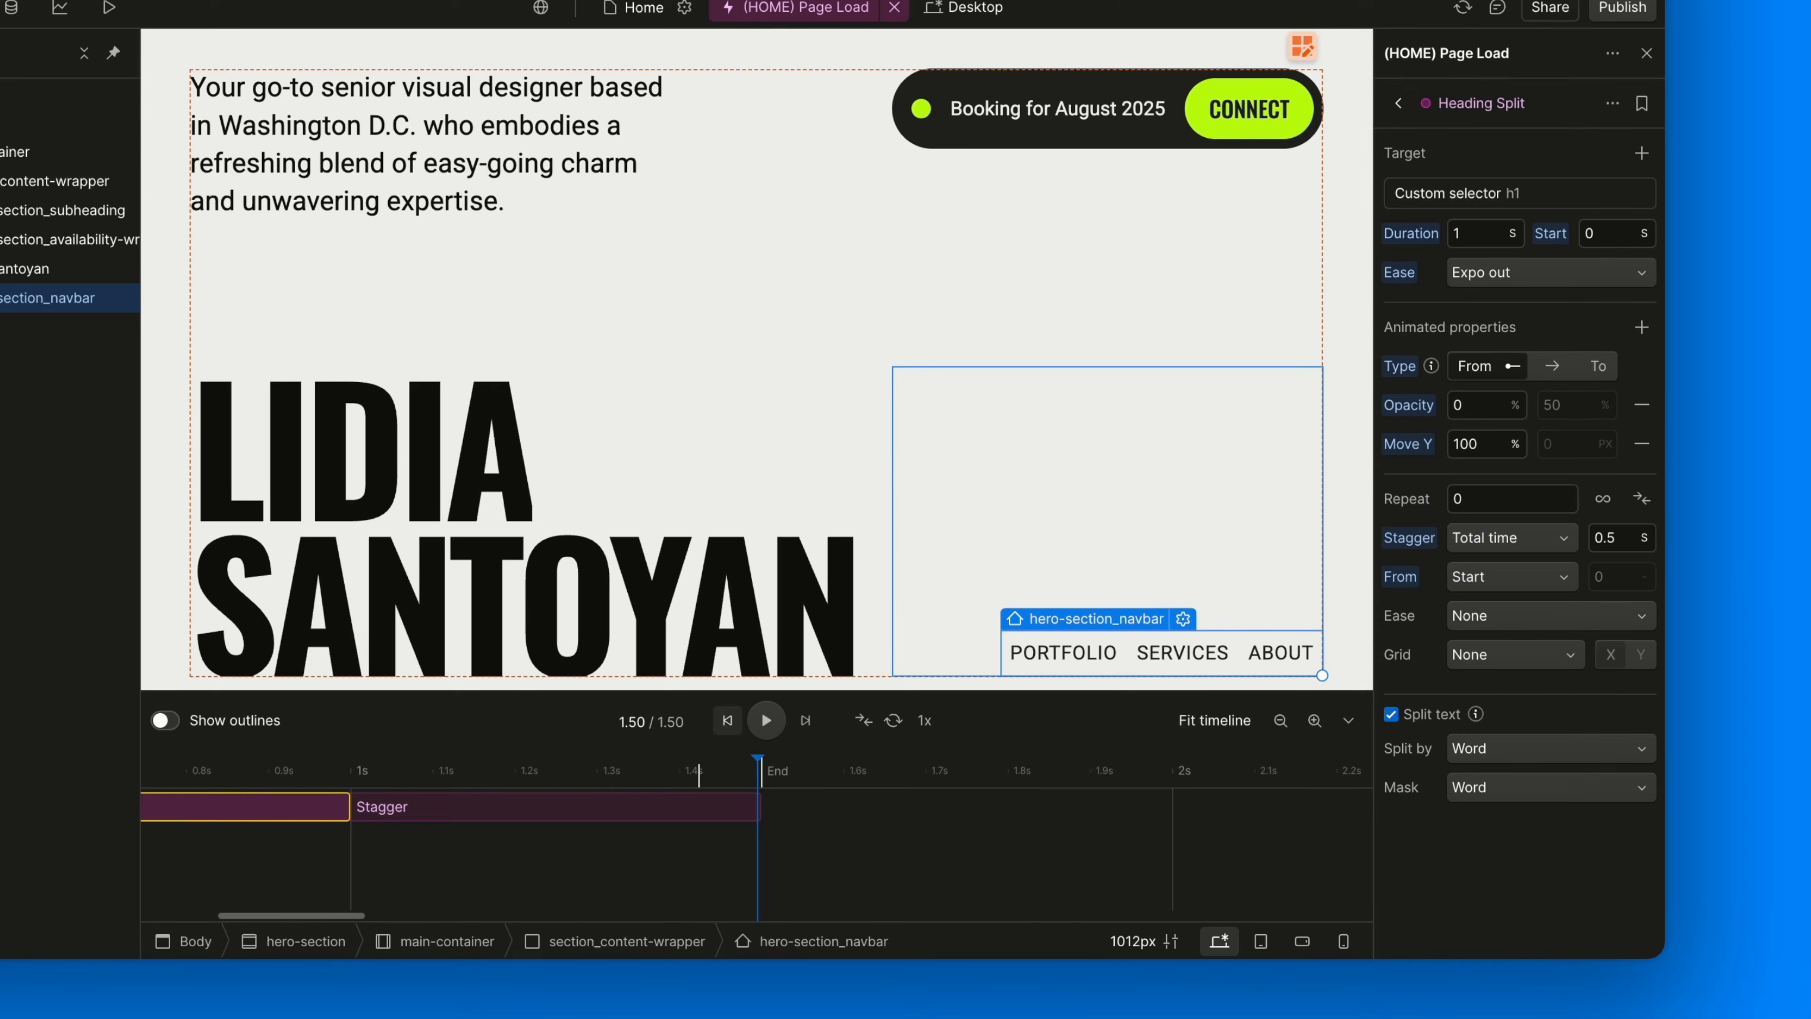
{"action": "left_click", "coordinate": [727, 720]}
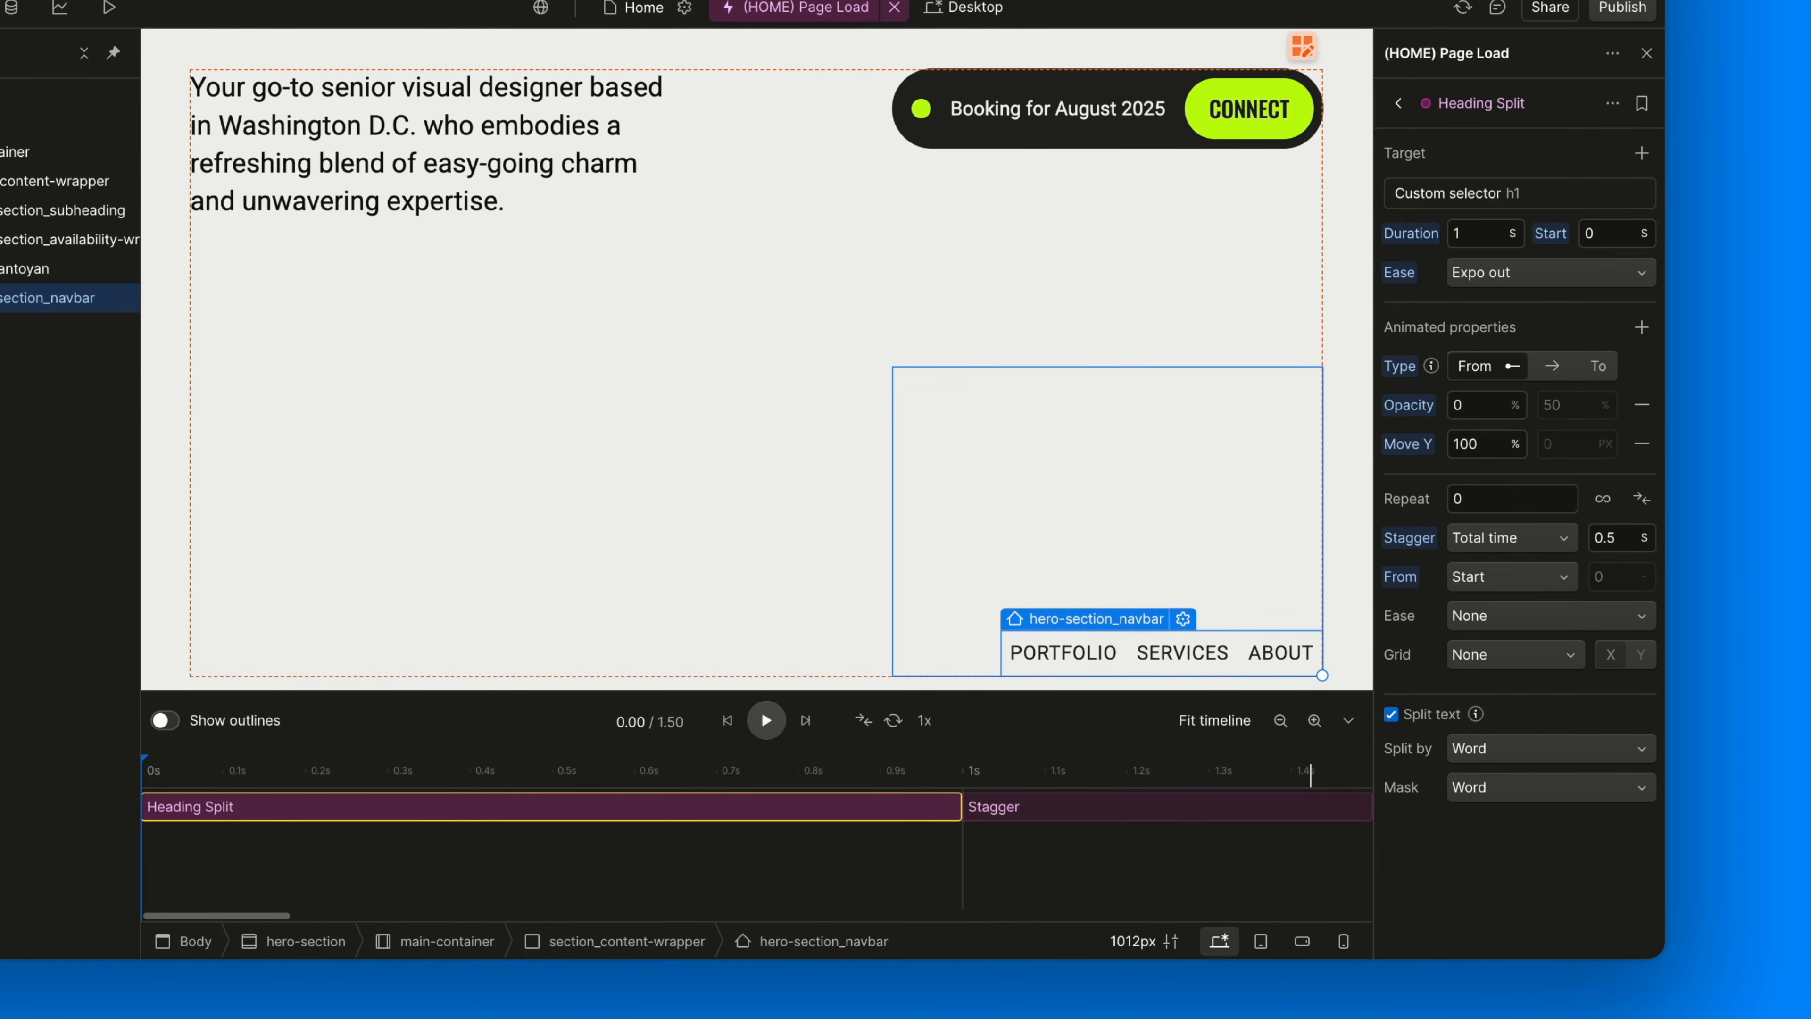
{"action": "left_click", "coordinate": [767, 720]}
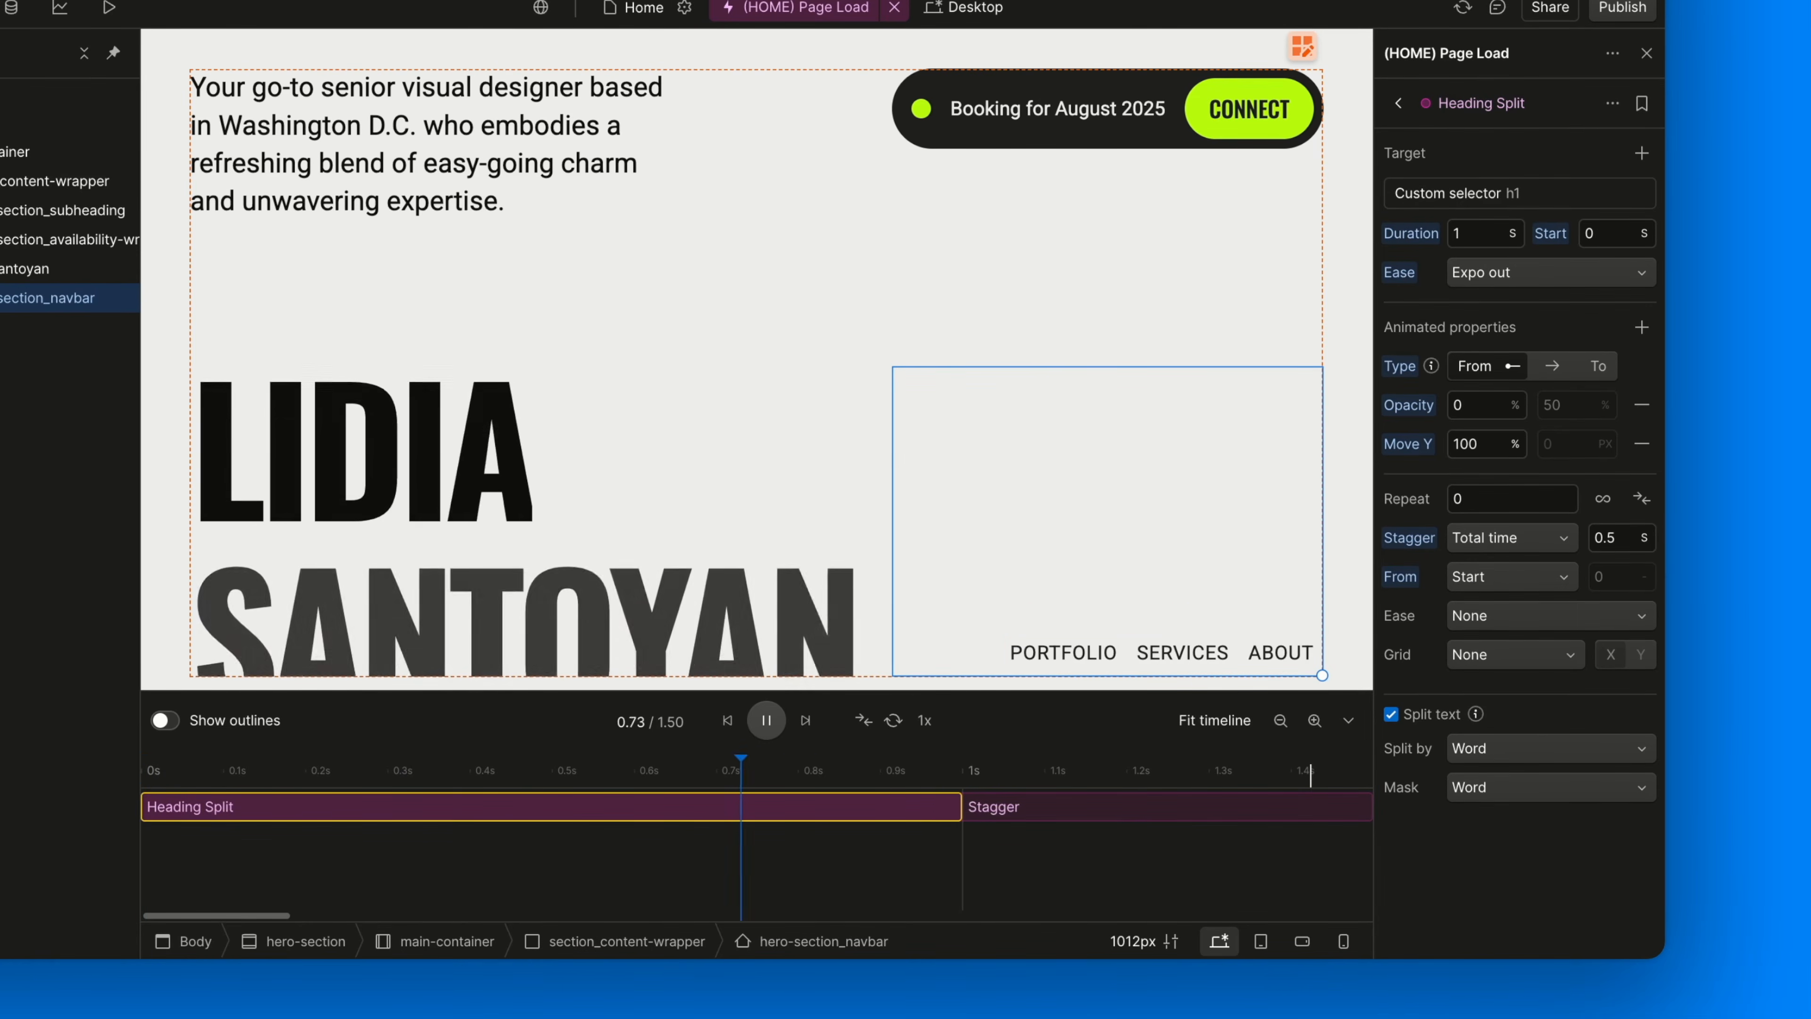
{"action": "left_click", "coordinate": [766, 720]}
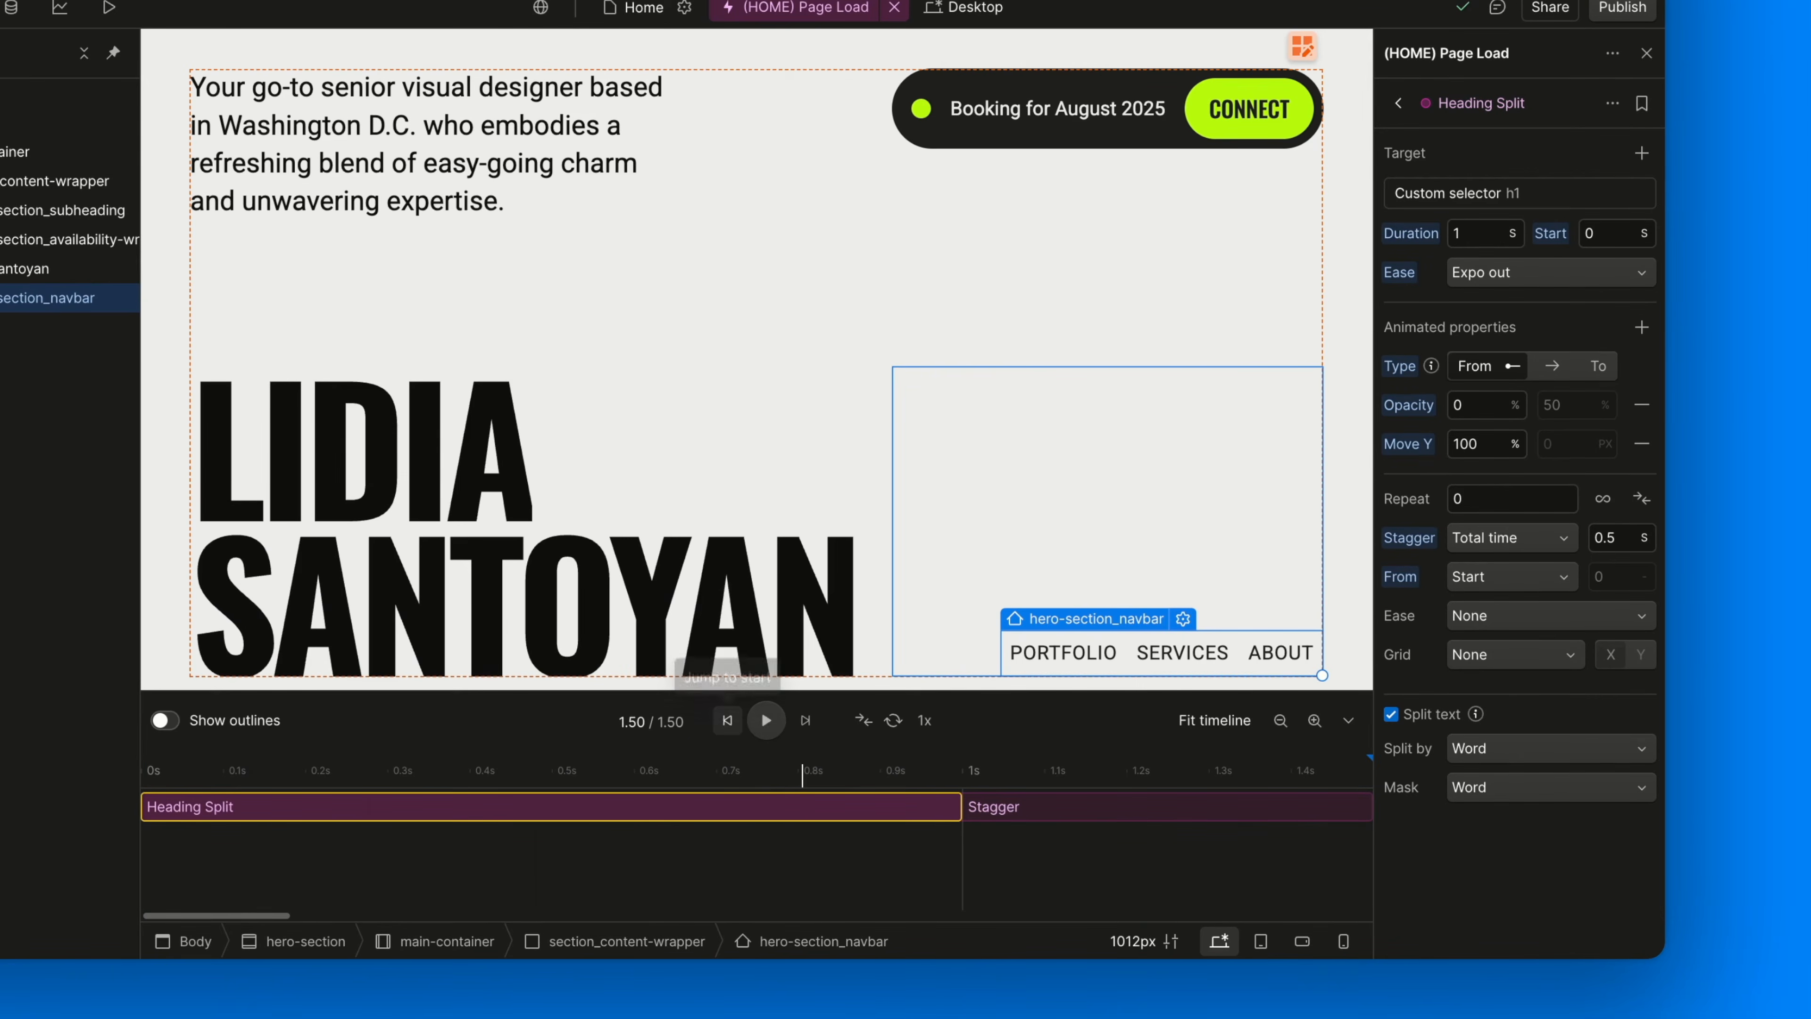
{"action": "left_click", "coordinate": [727, 720]}
{"action": "left_click", "coordinate": [766, 720]}
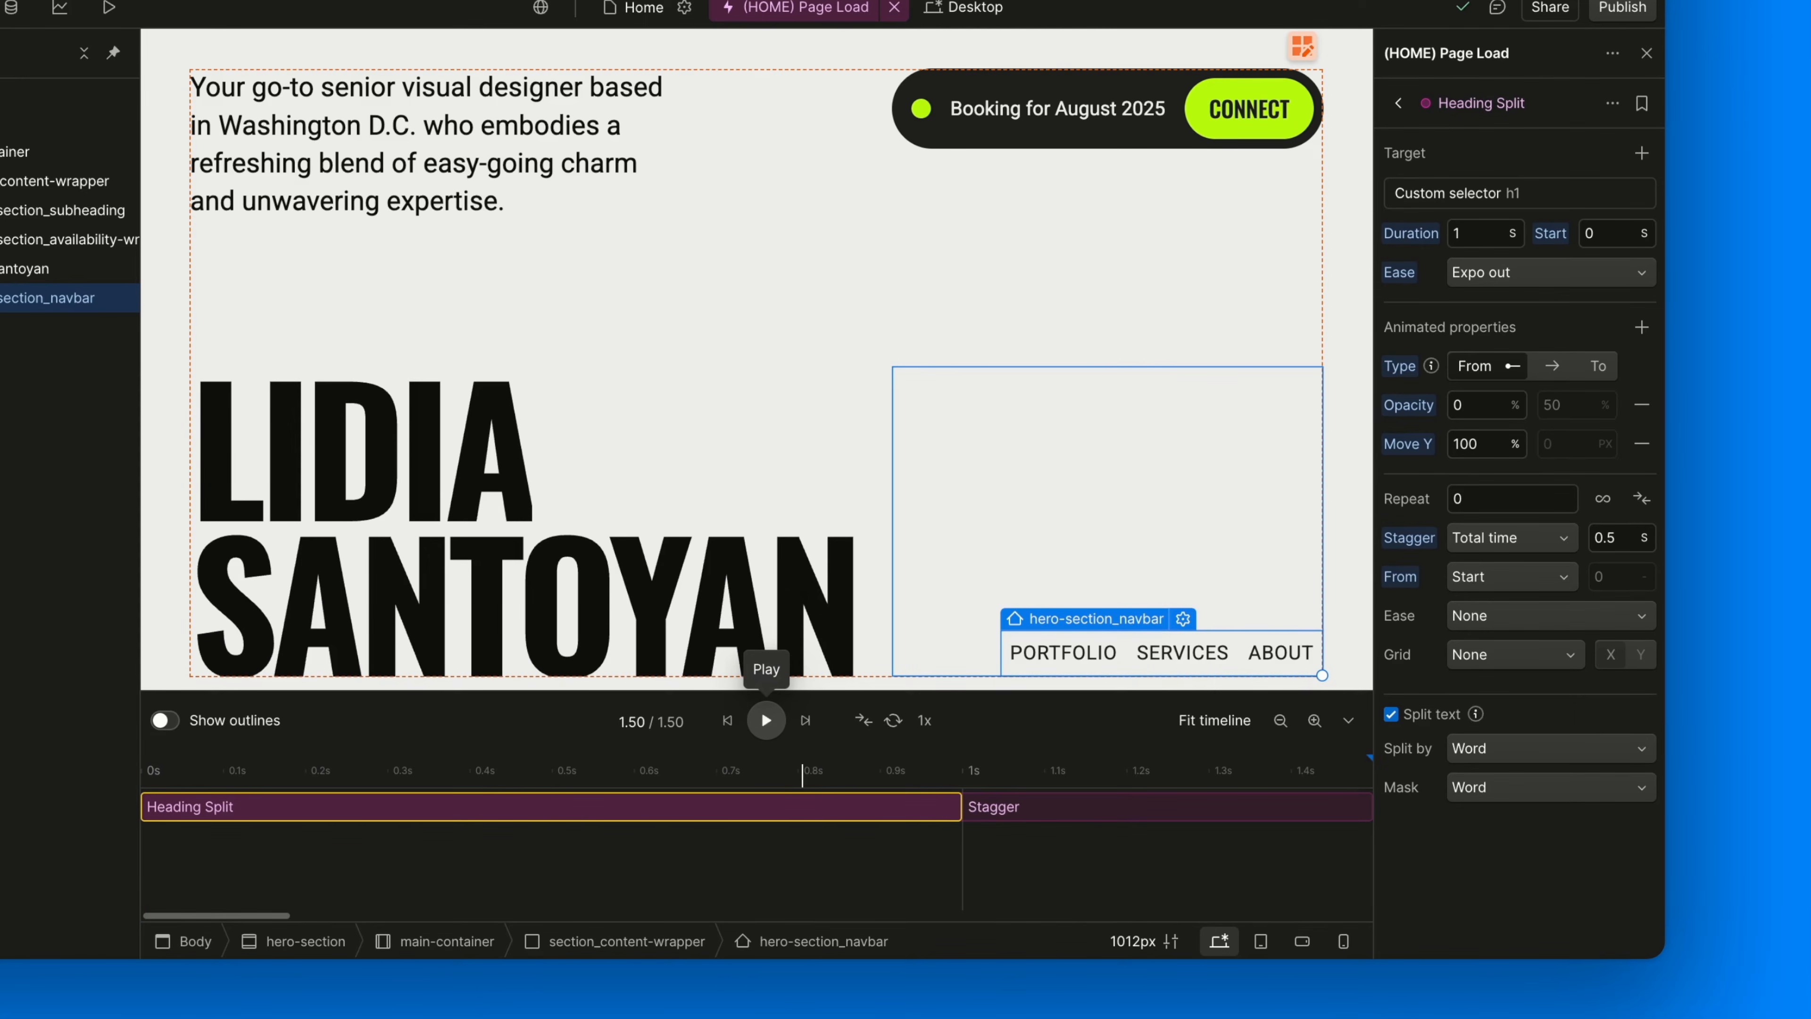
Split the heading text by Letter, set the stagger to Offset time, and play the animation from the start
{"action": "left_click", "coordinate": [1488, 749]}
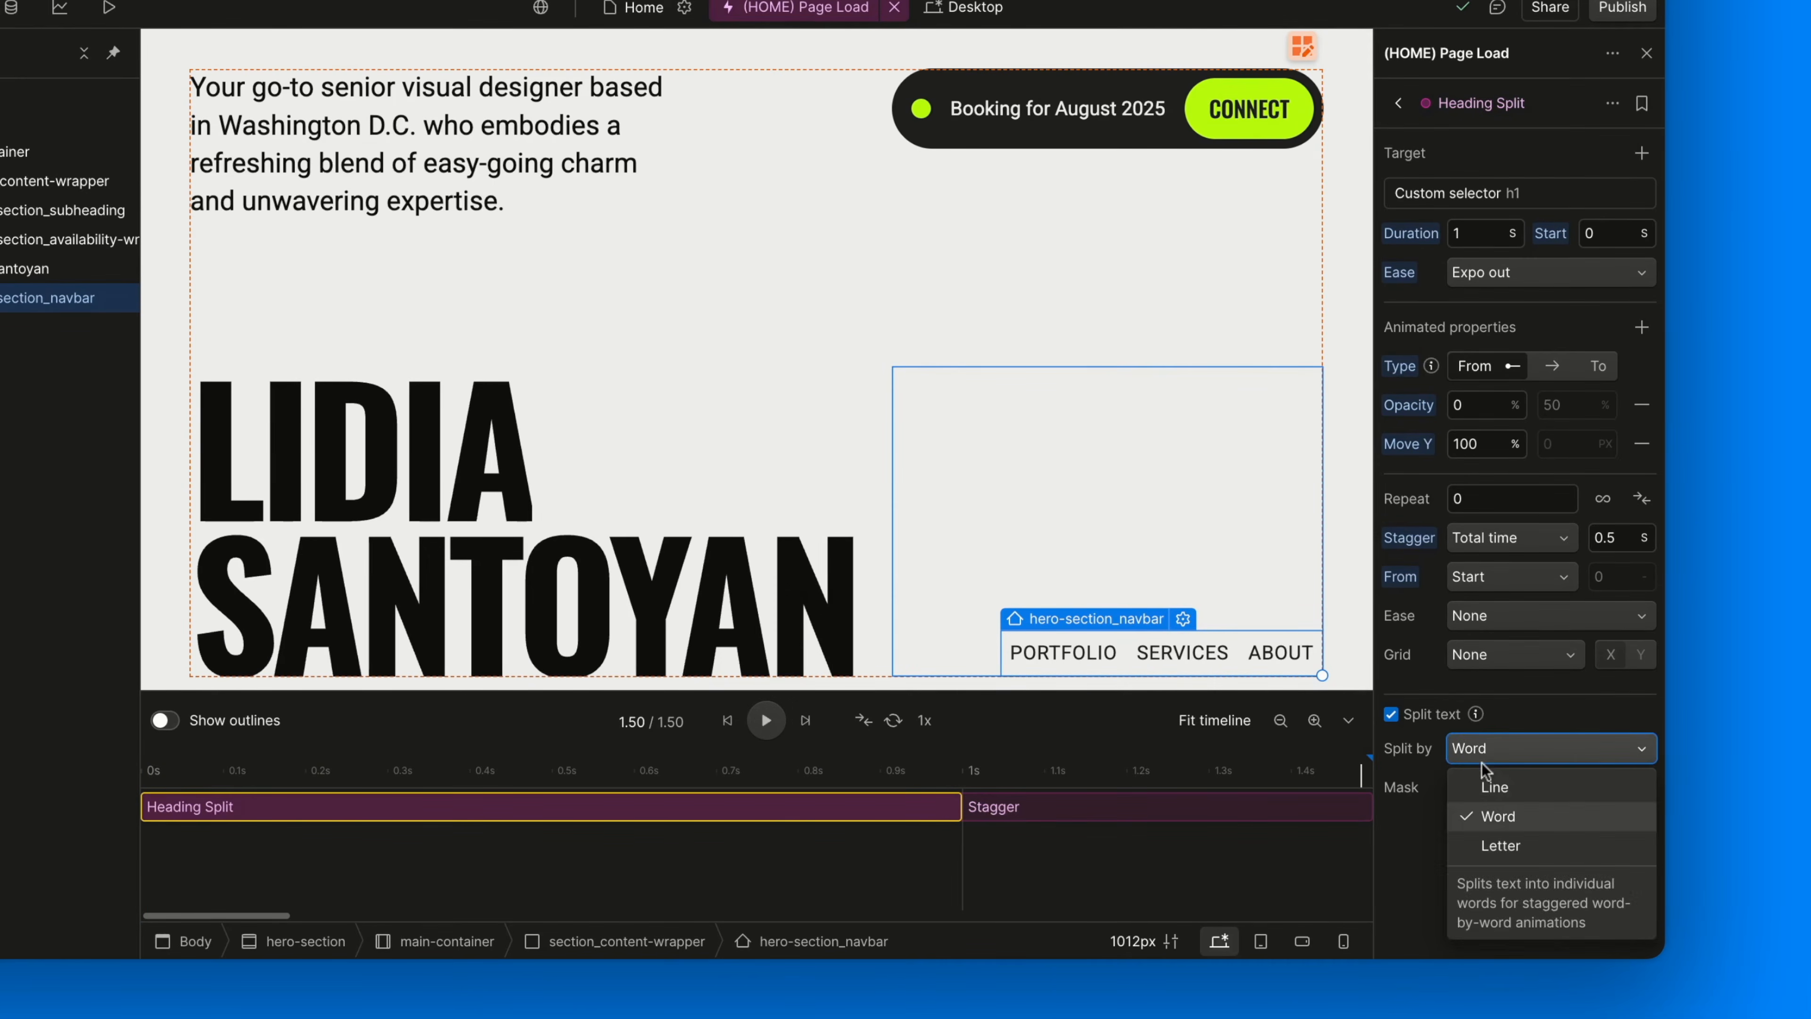
{"action": "left_click", "coordinate": [1500, 843]}
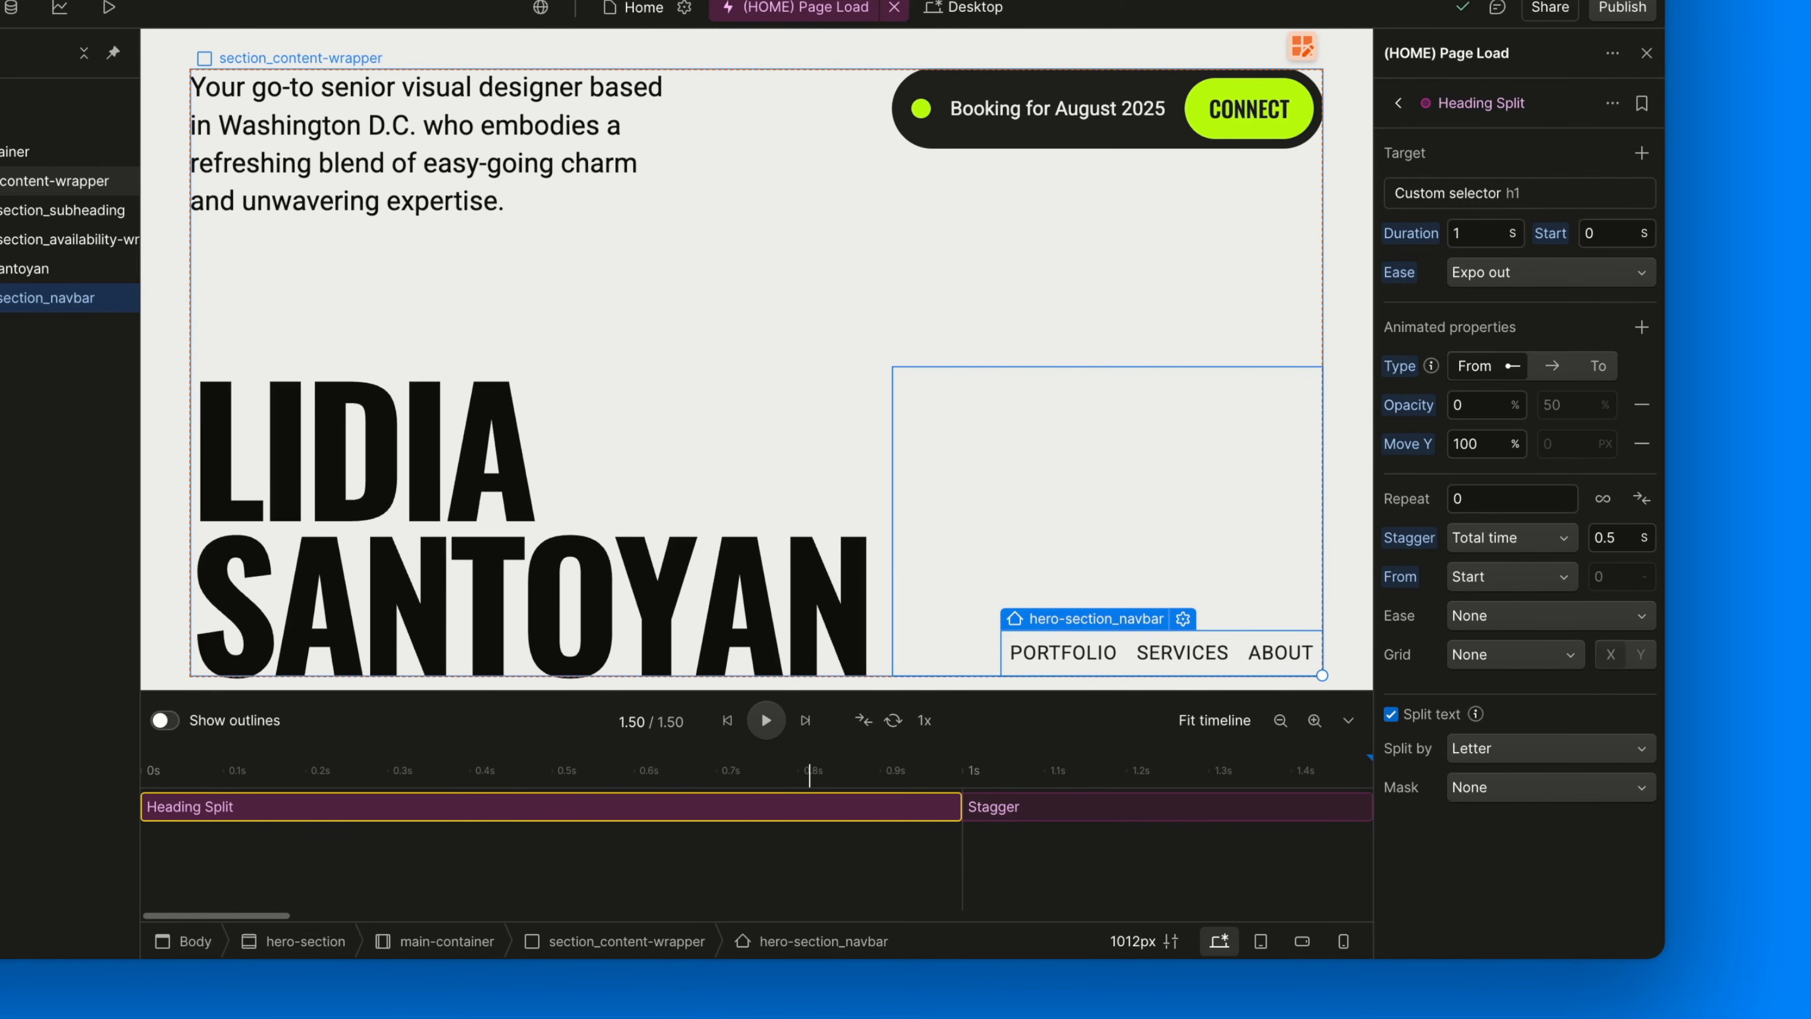
{"action": "left_click", "coordinate": [1510, 537]}
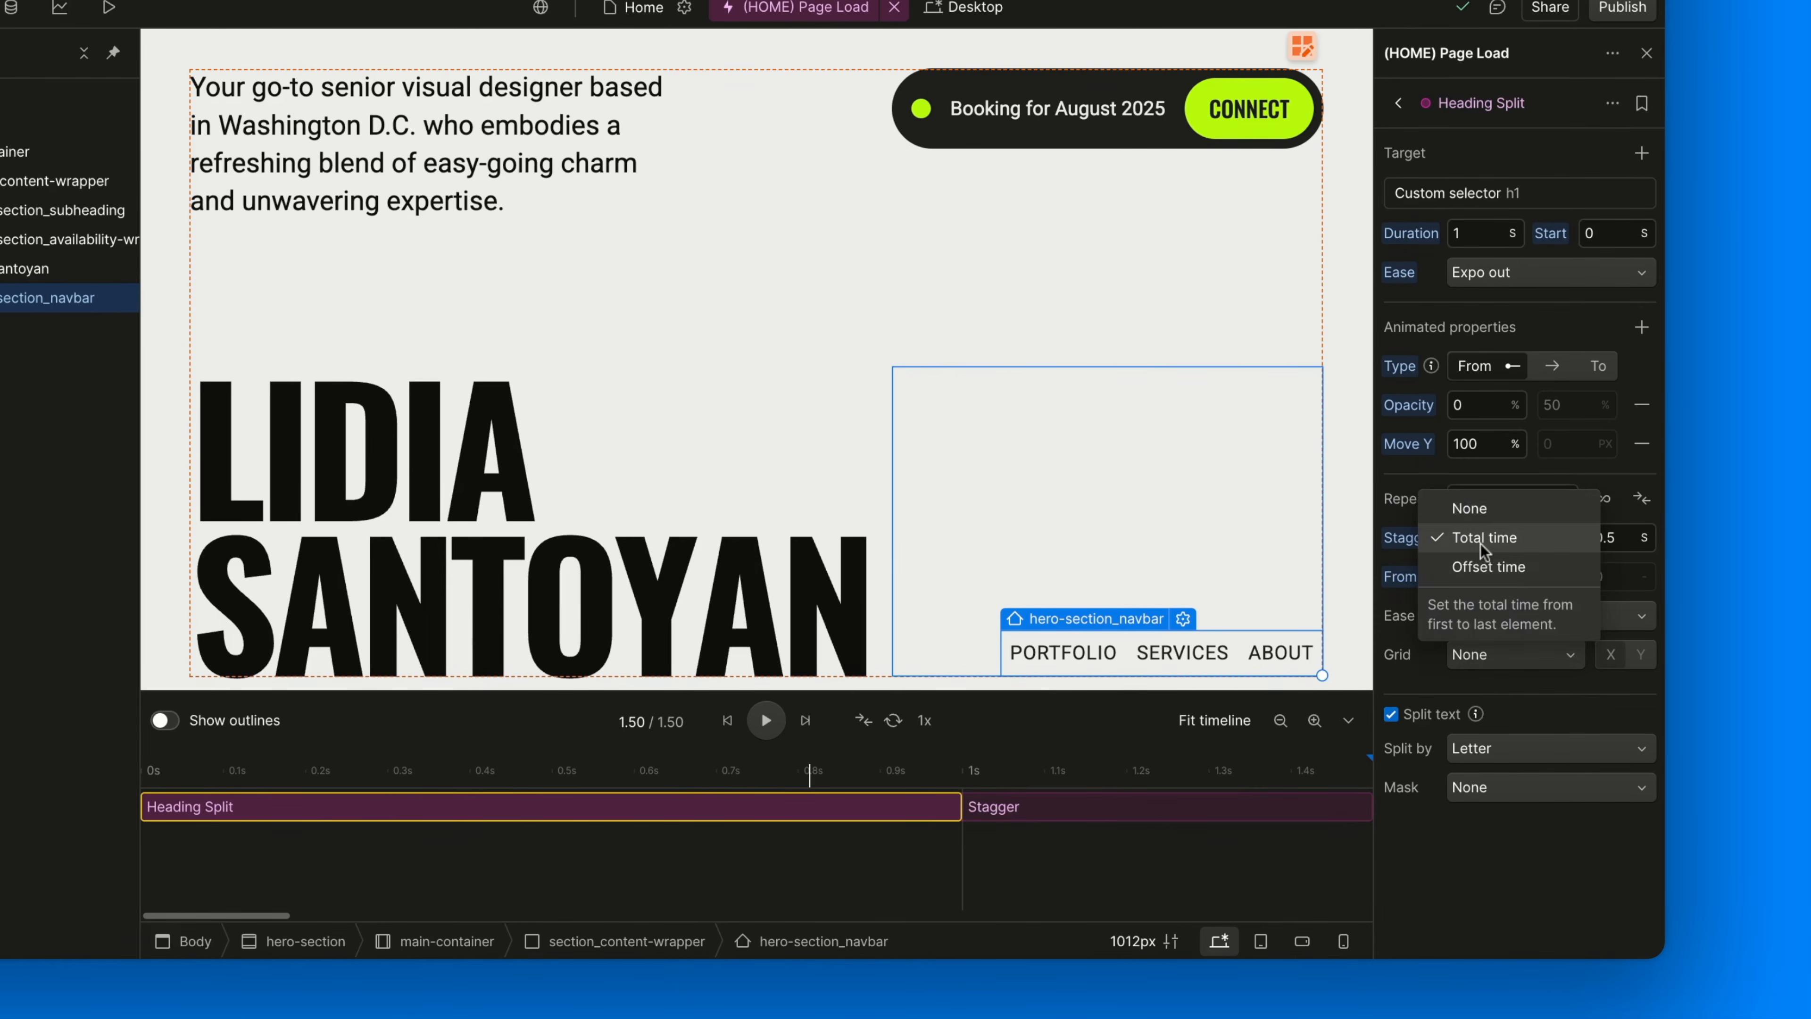
{"action": "left_click", "coordinate": [1494, 568]}
{"action": "left_click", "coordinate": [729, 721]}
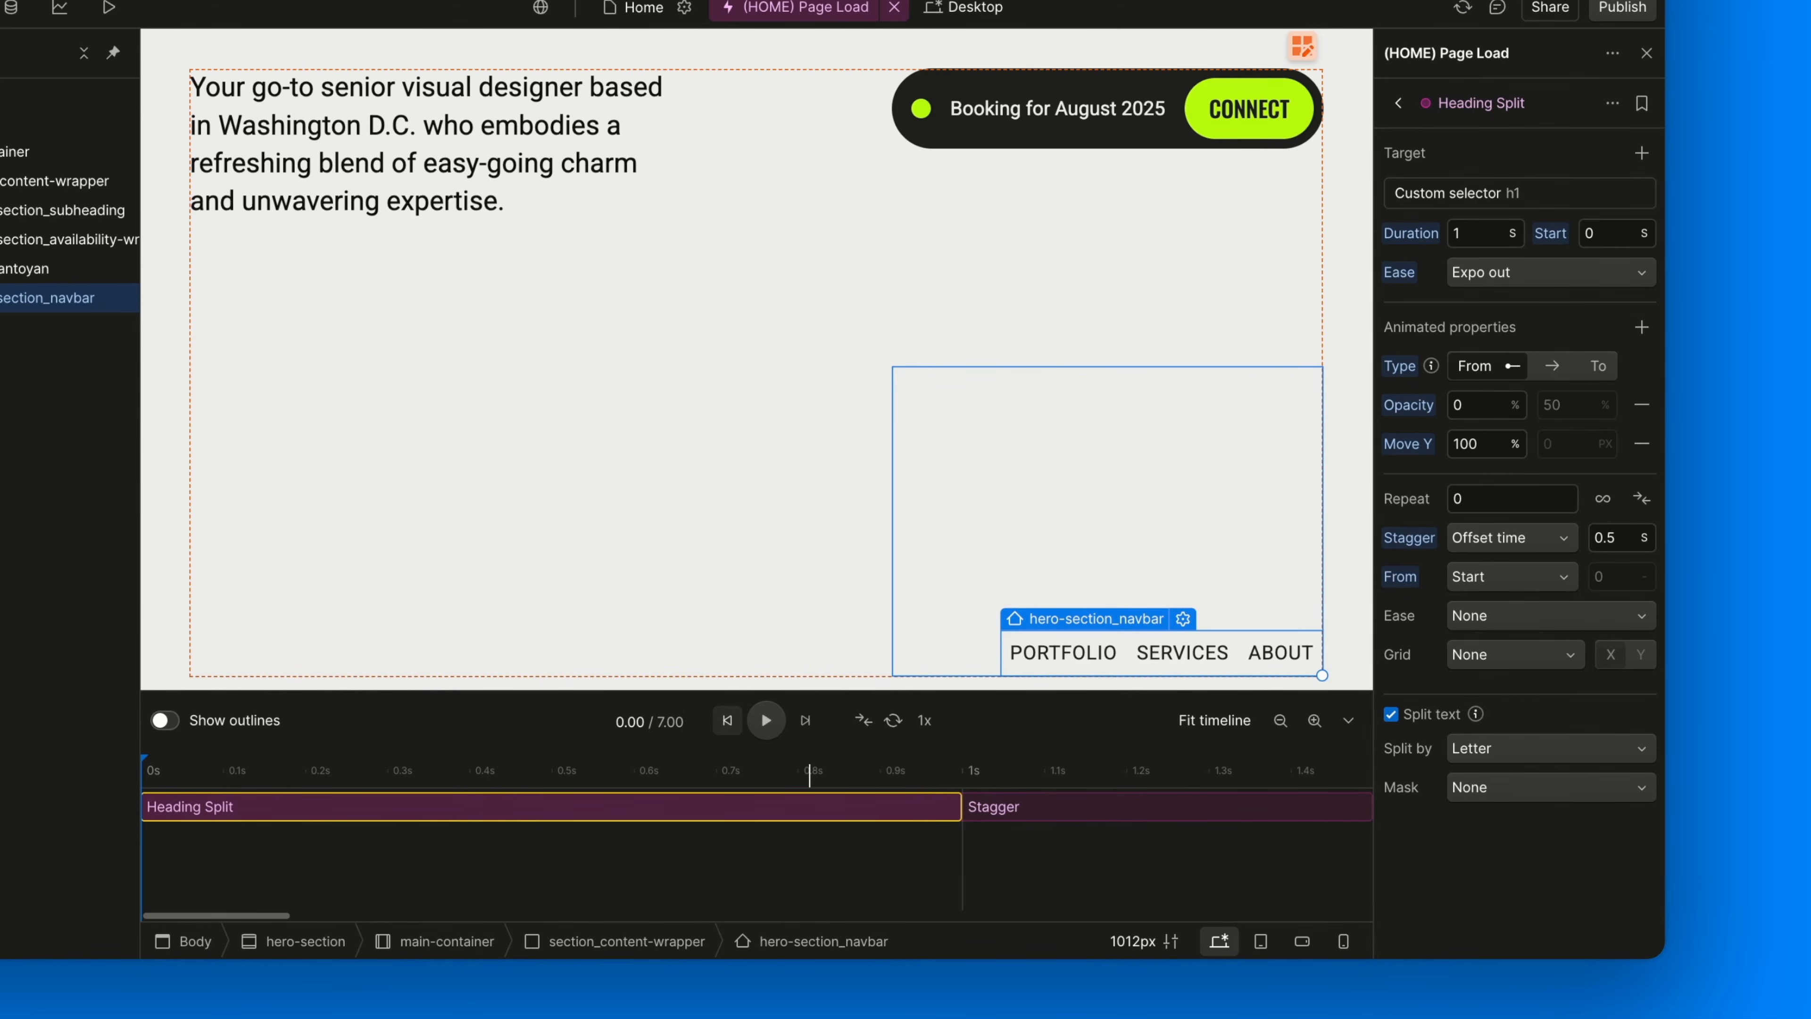
{"action": "left_click", "coordinate": [1281, 720]}
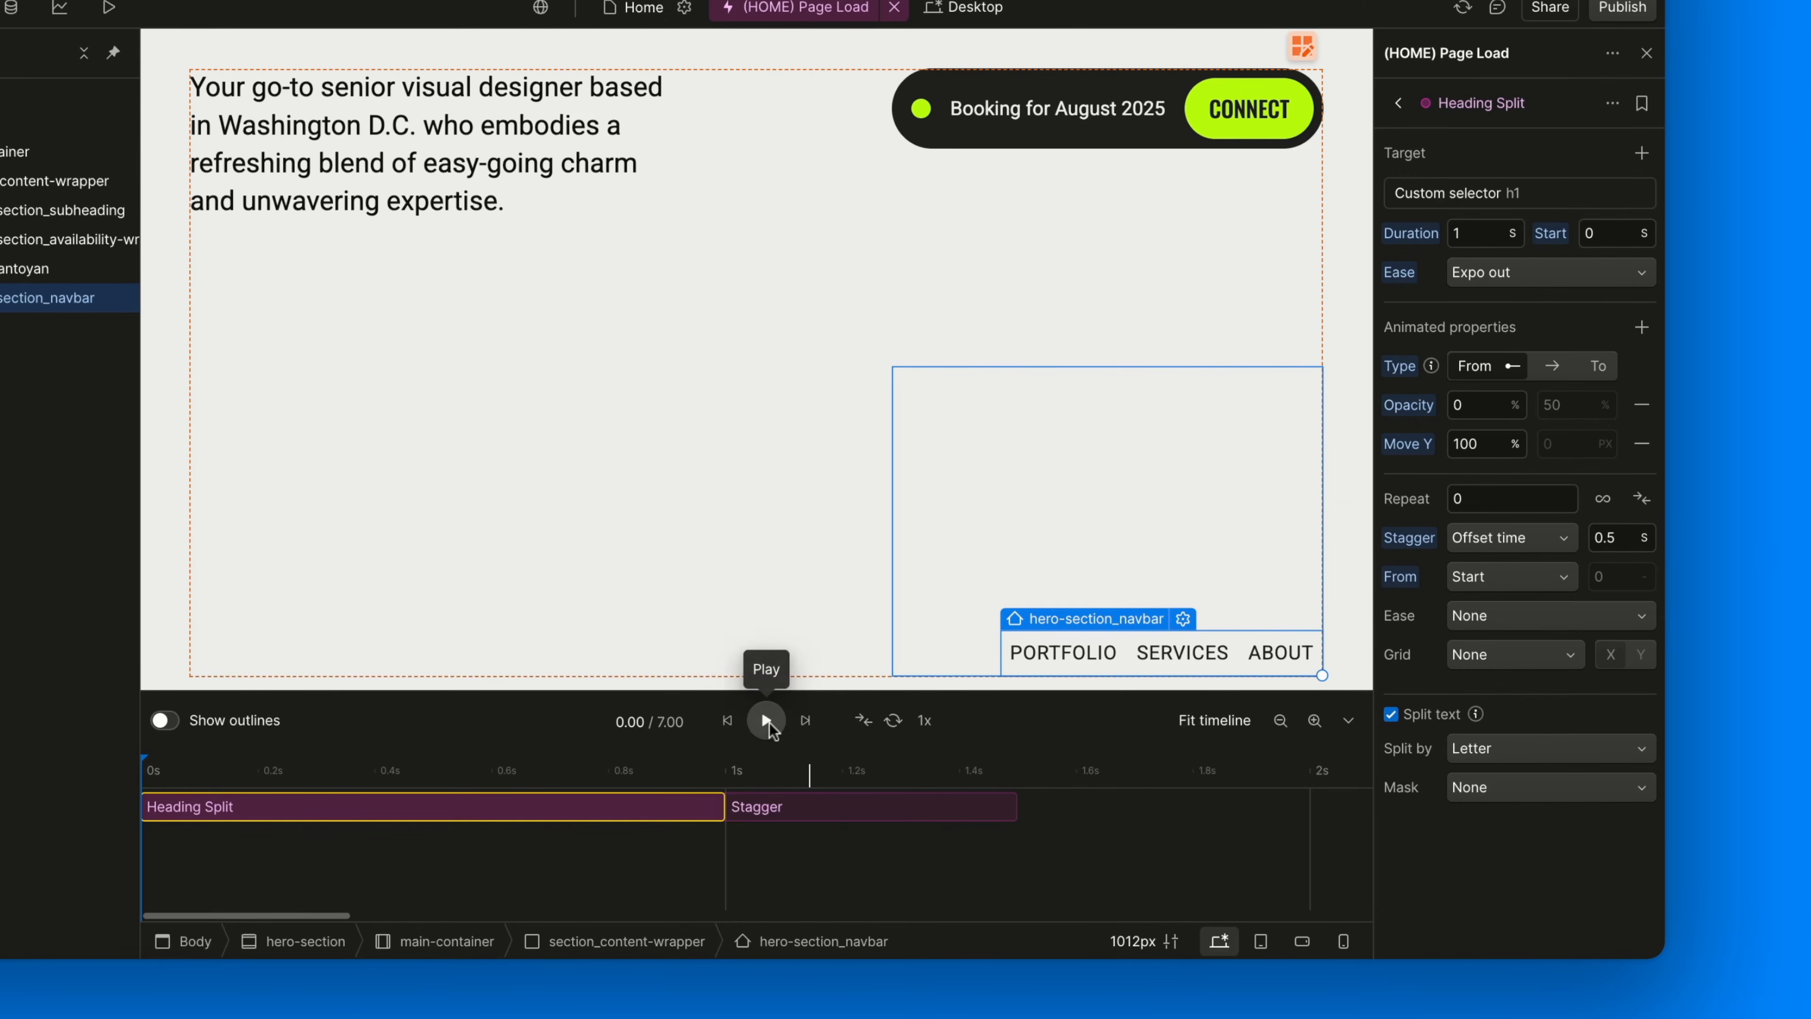
{"action": "left_click", "coordinate": [767, 722]}
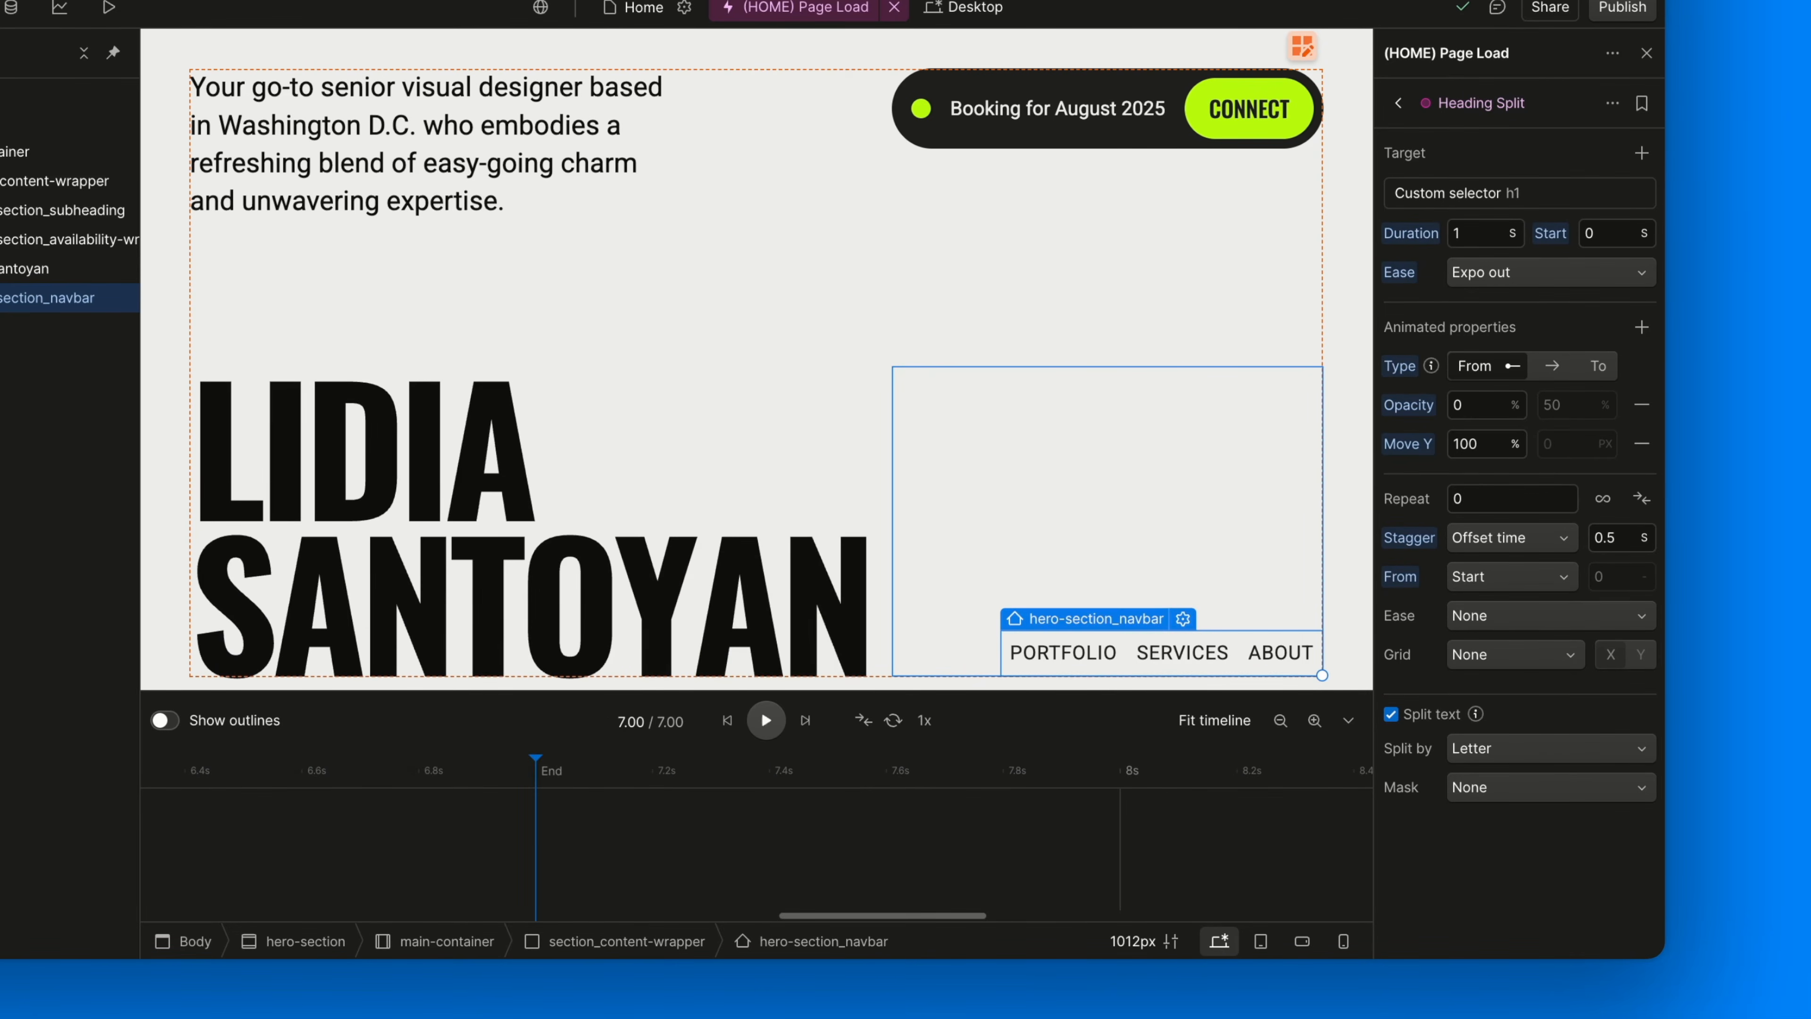
Replay the letter-by-letter heading animation with the Offset time stagger and pause it partway
{"action": "left_click", "coordinate": [728, 721]}
{"action": "left_click", "coordinate": [760, 723]}
{"action": "left_click", "coordinate": [727, 720]}
{"action": "left_click", "coordinate": [766, 721]}
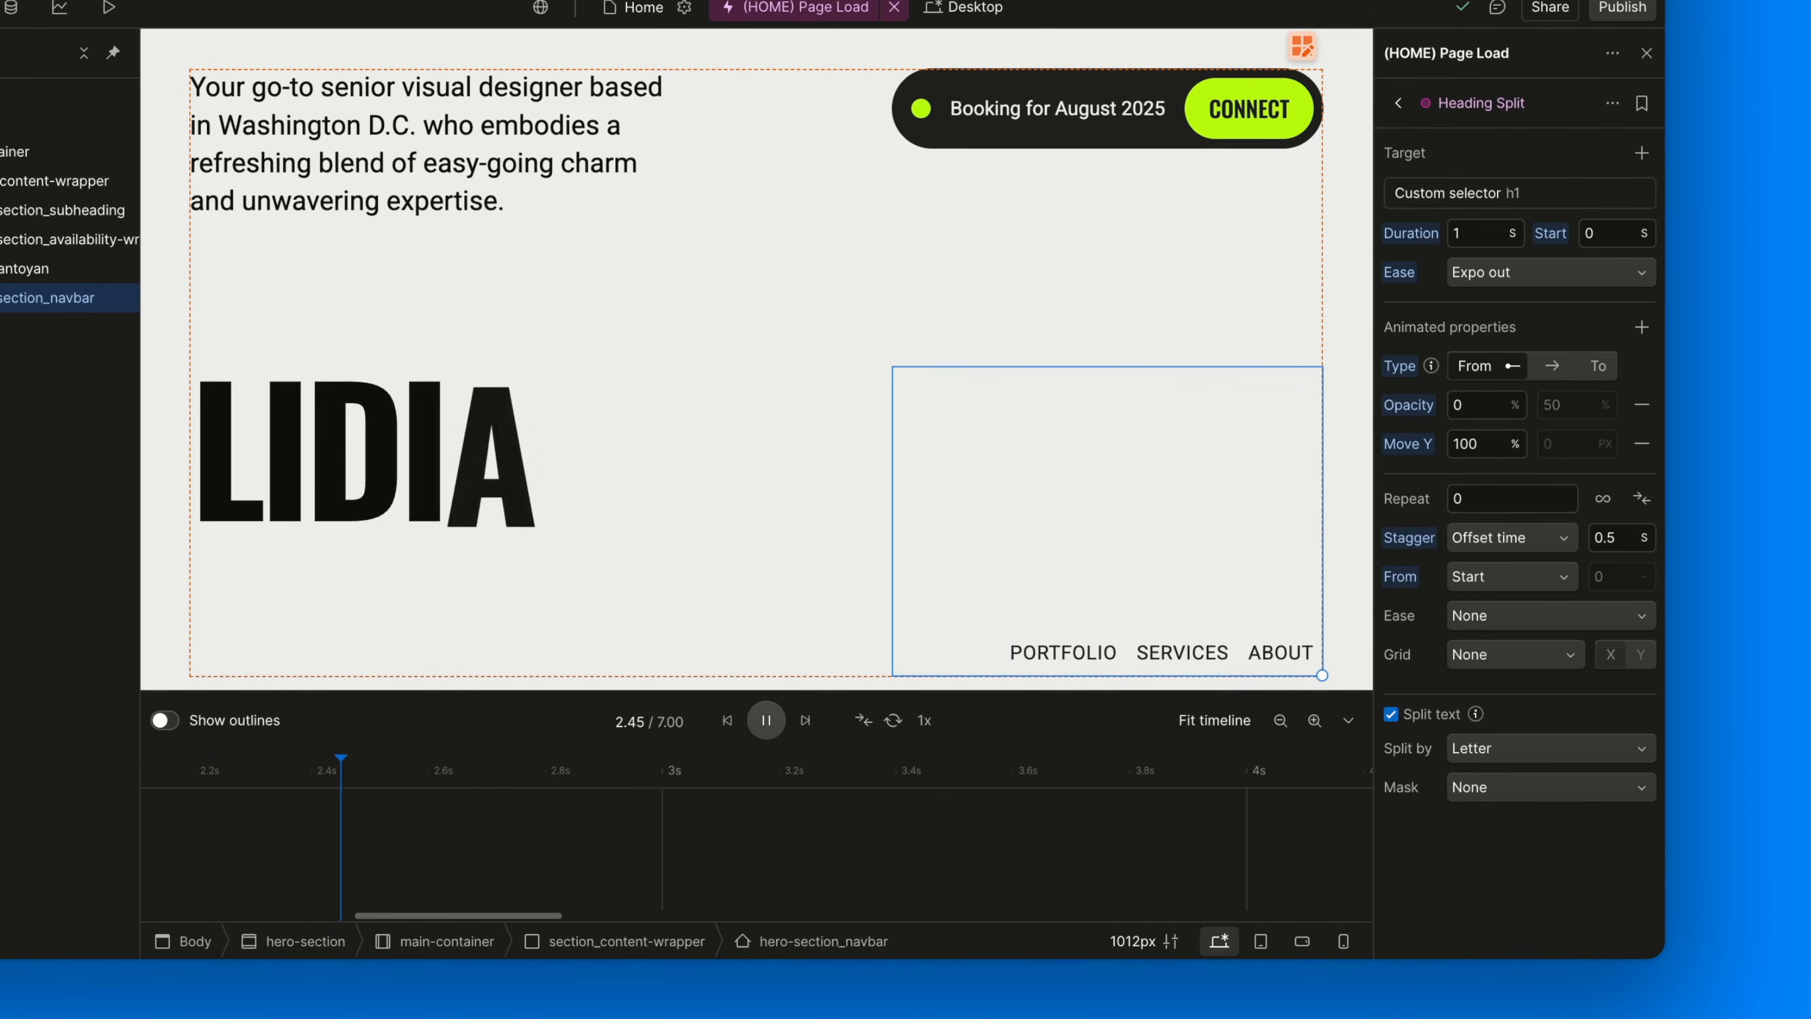
{"action": "left_click", "coordinate": [766, 721]}
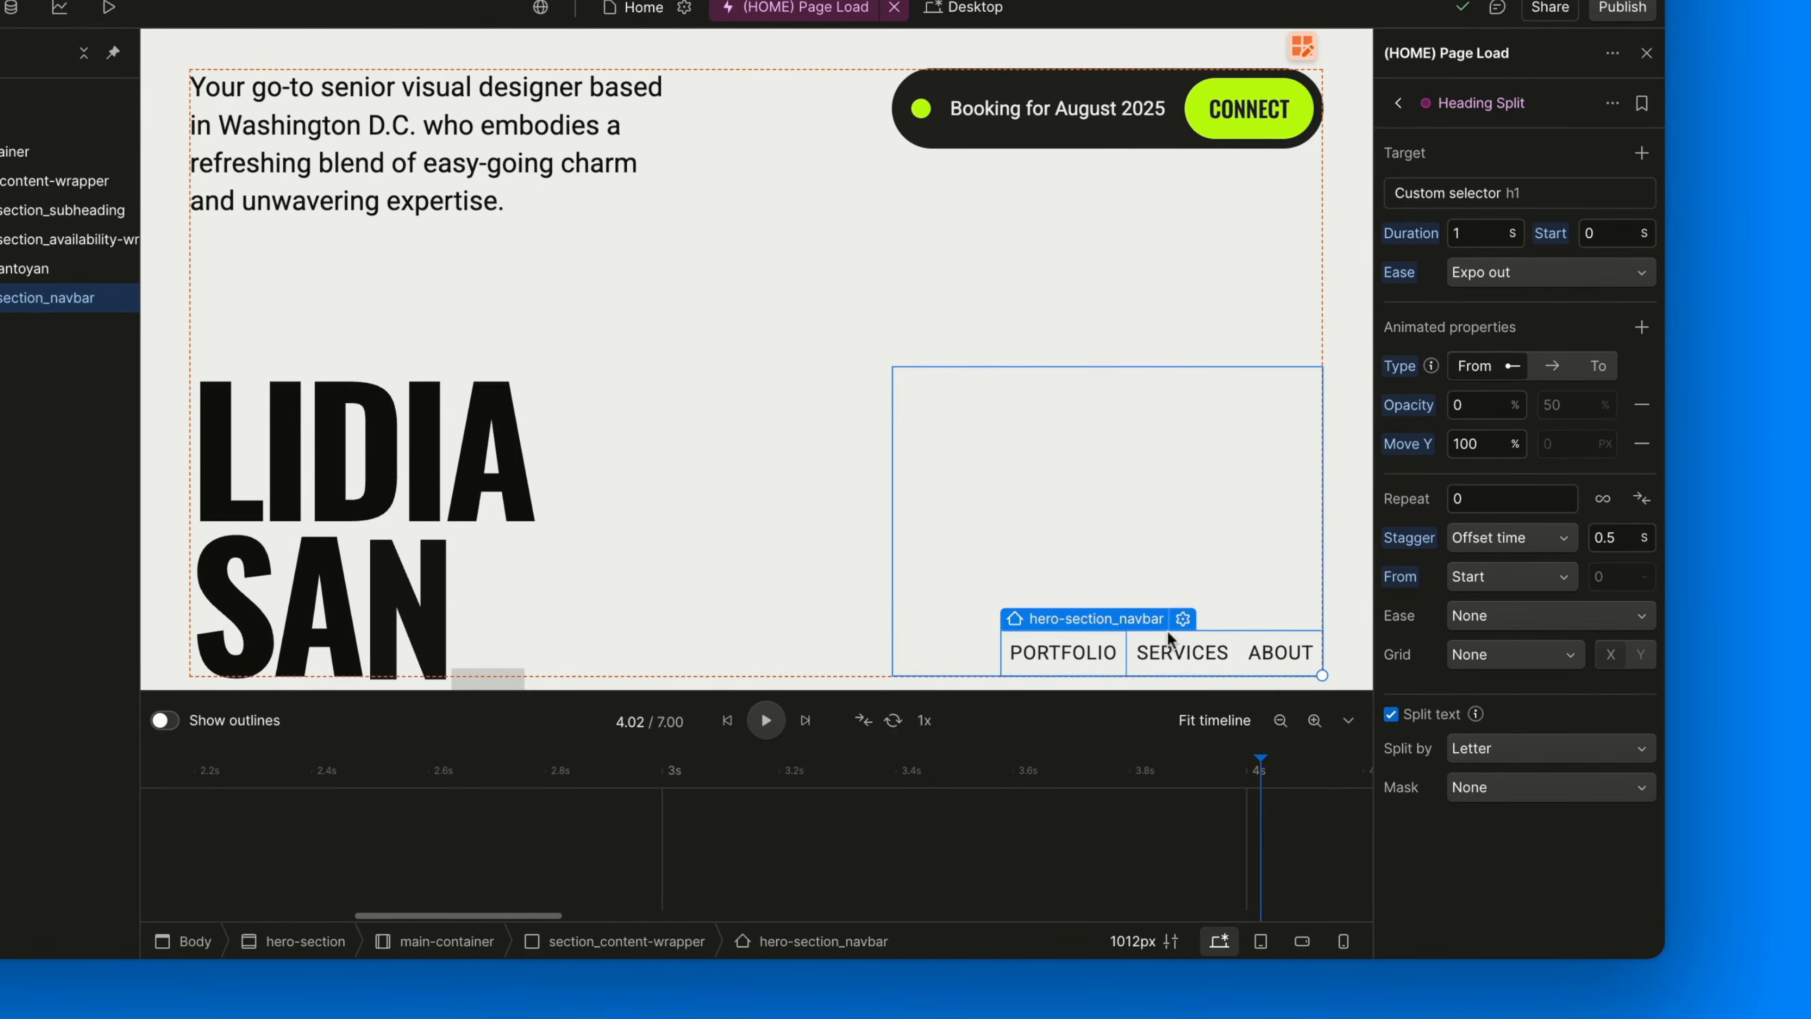
Change the letter-split heading's stagger to Total time and play the animation from the start
{"action": "left_click", "coordinate": [1549, 533]}
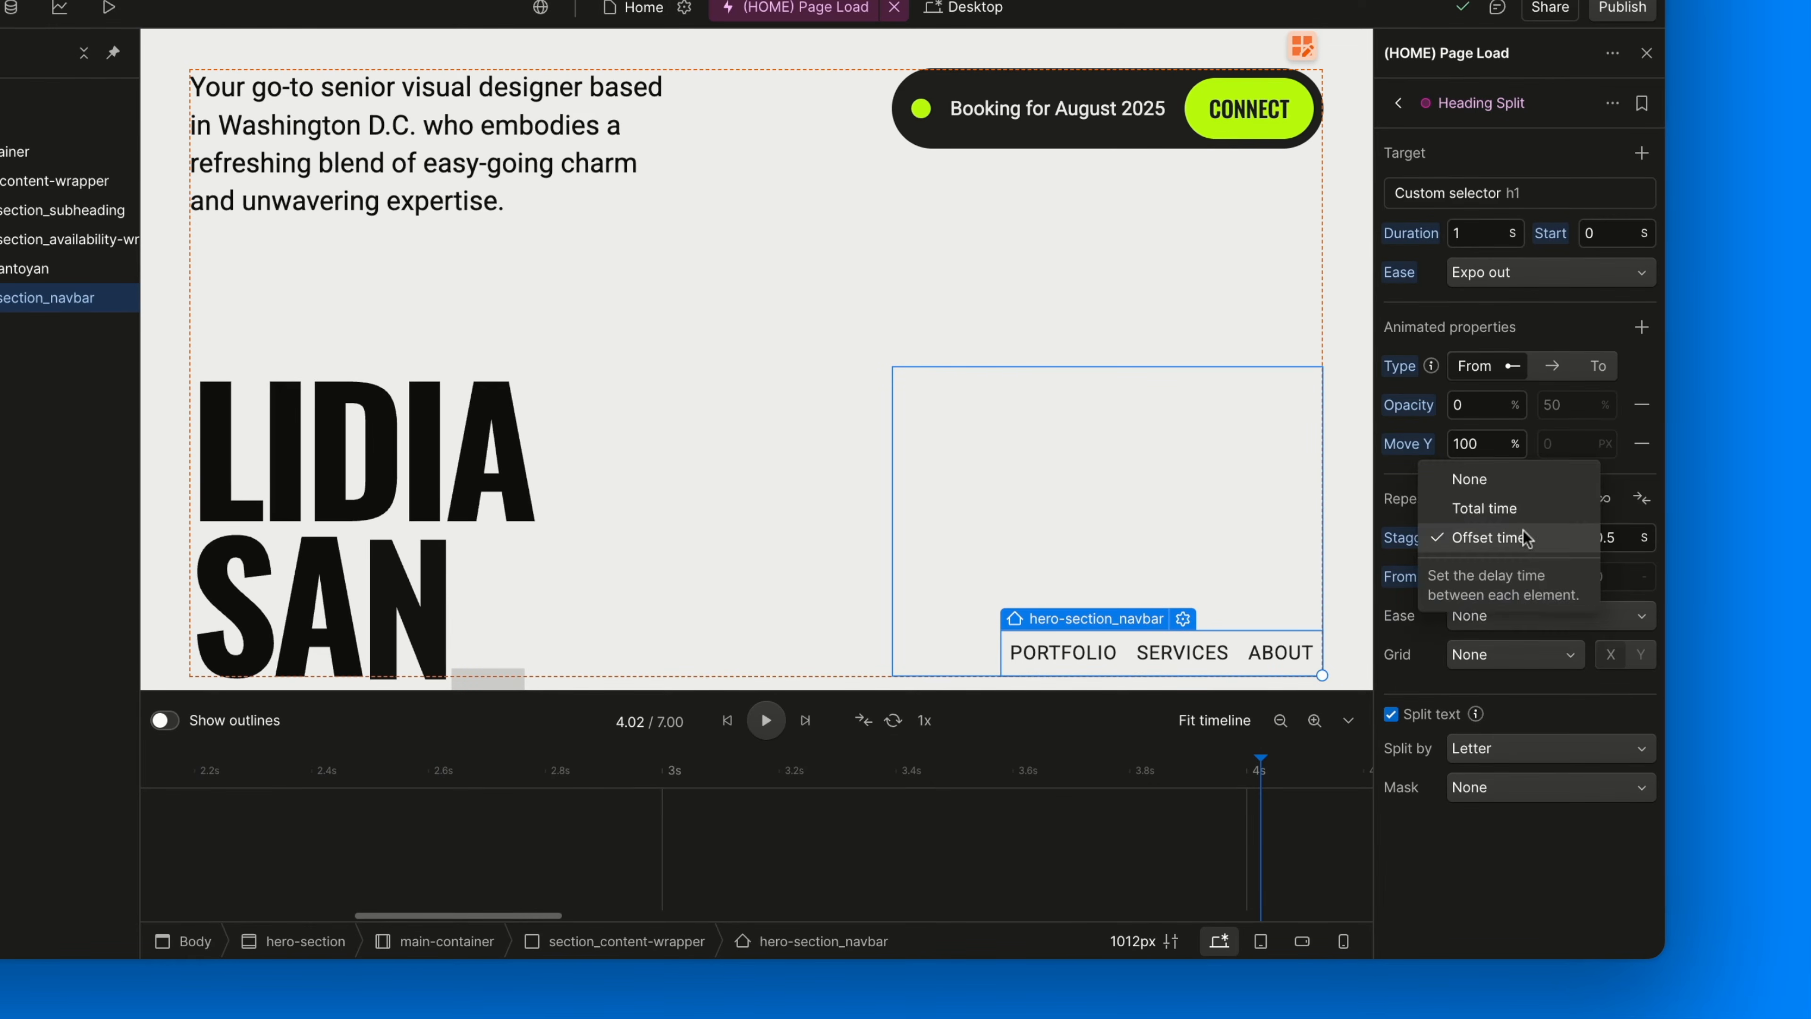
{"action": "left_click", "coordinate": [1469, 508]}
{"action": "left_click", "coordinate": [727, 721]}
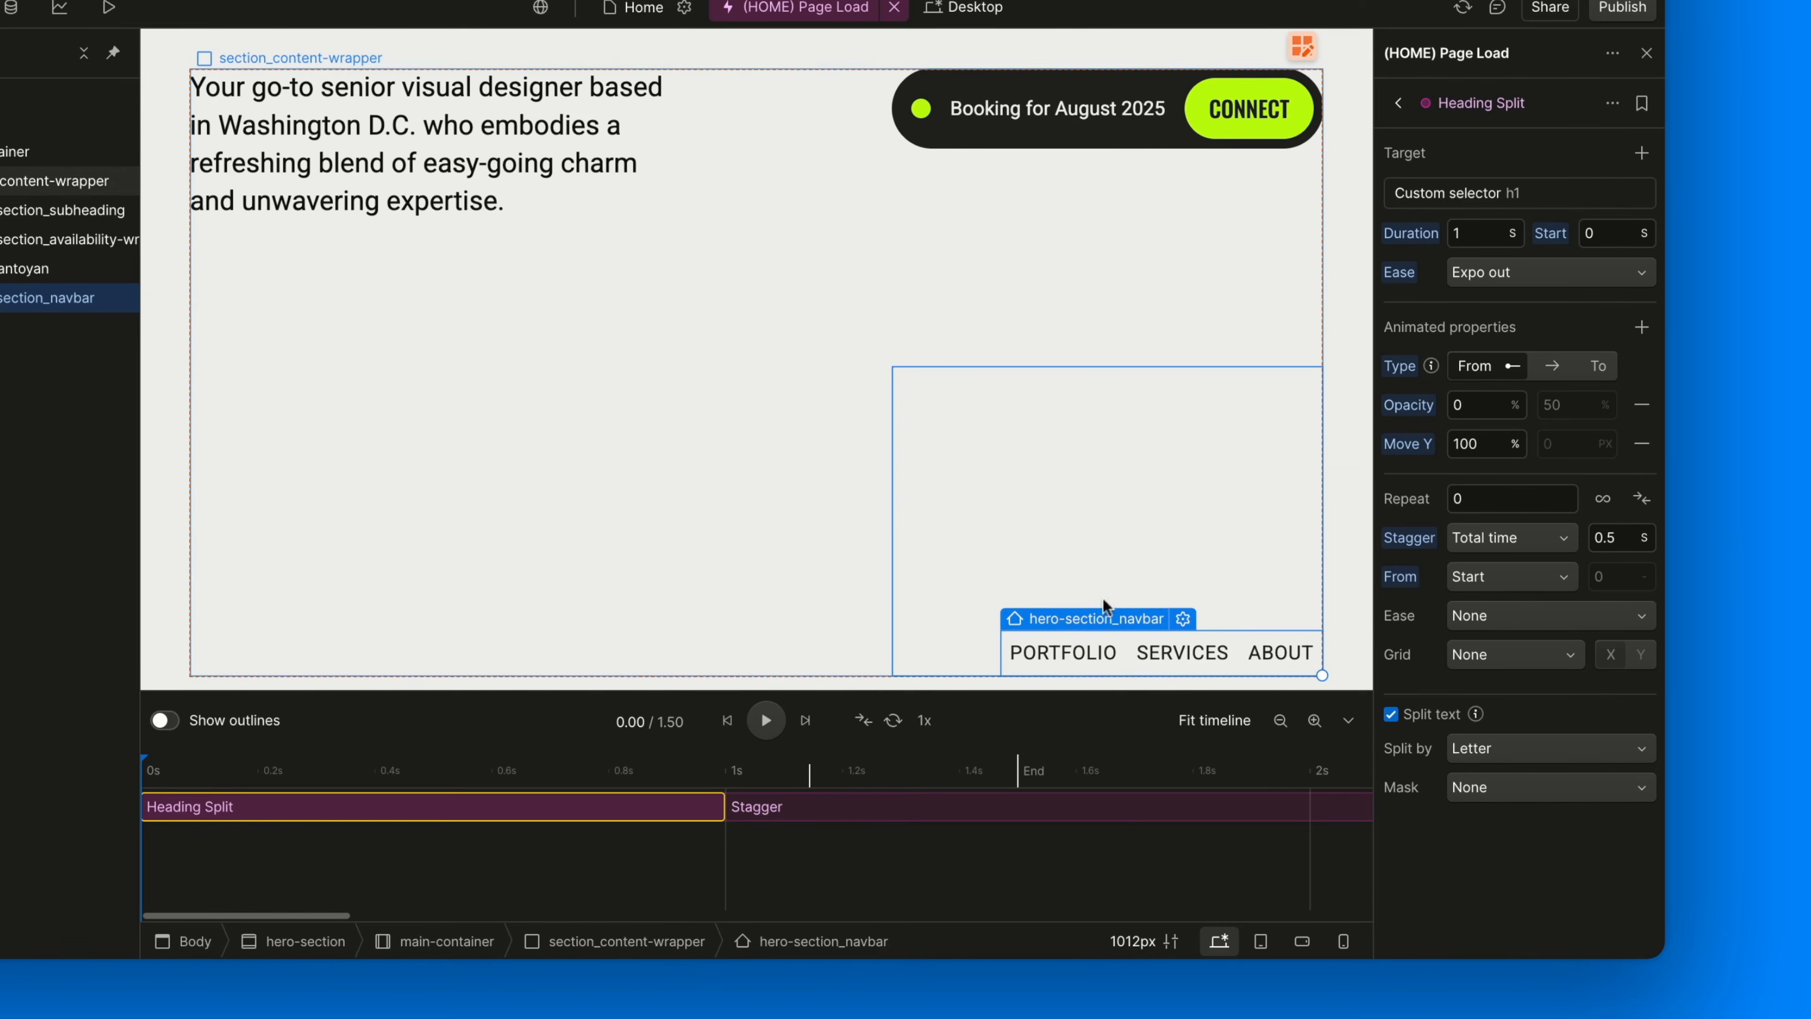
{"action": "left_click", "coordinate": [805, 720]}
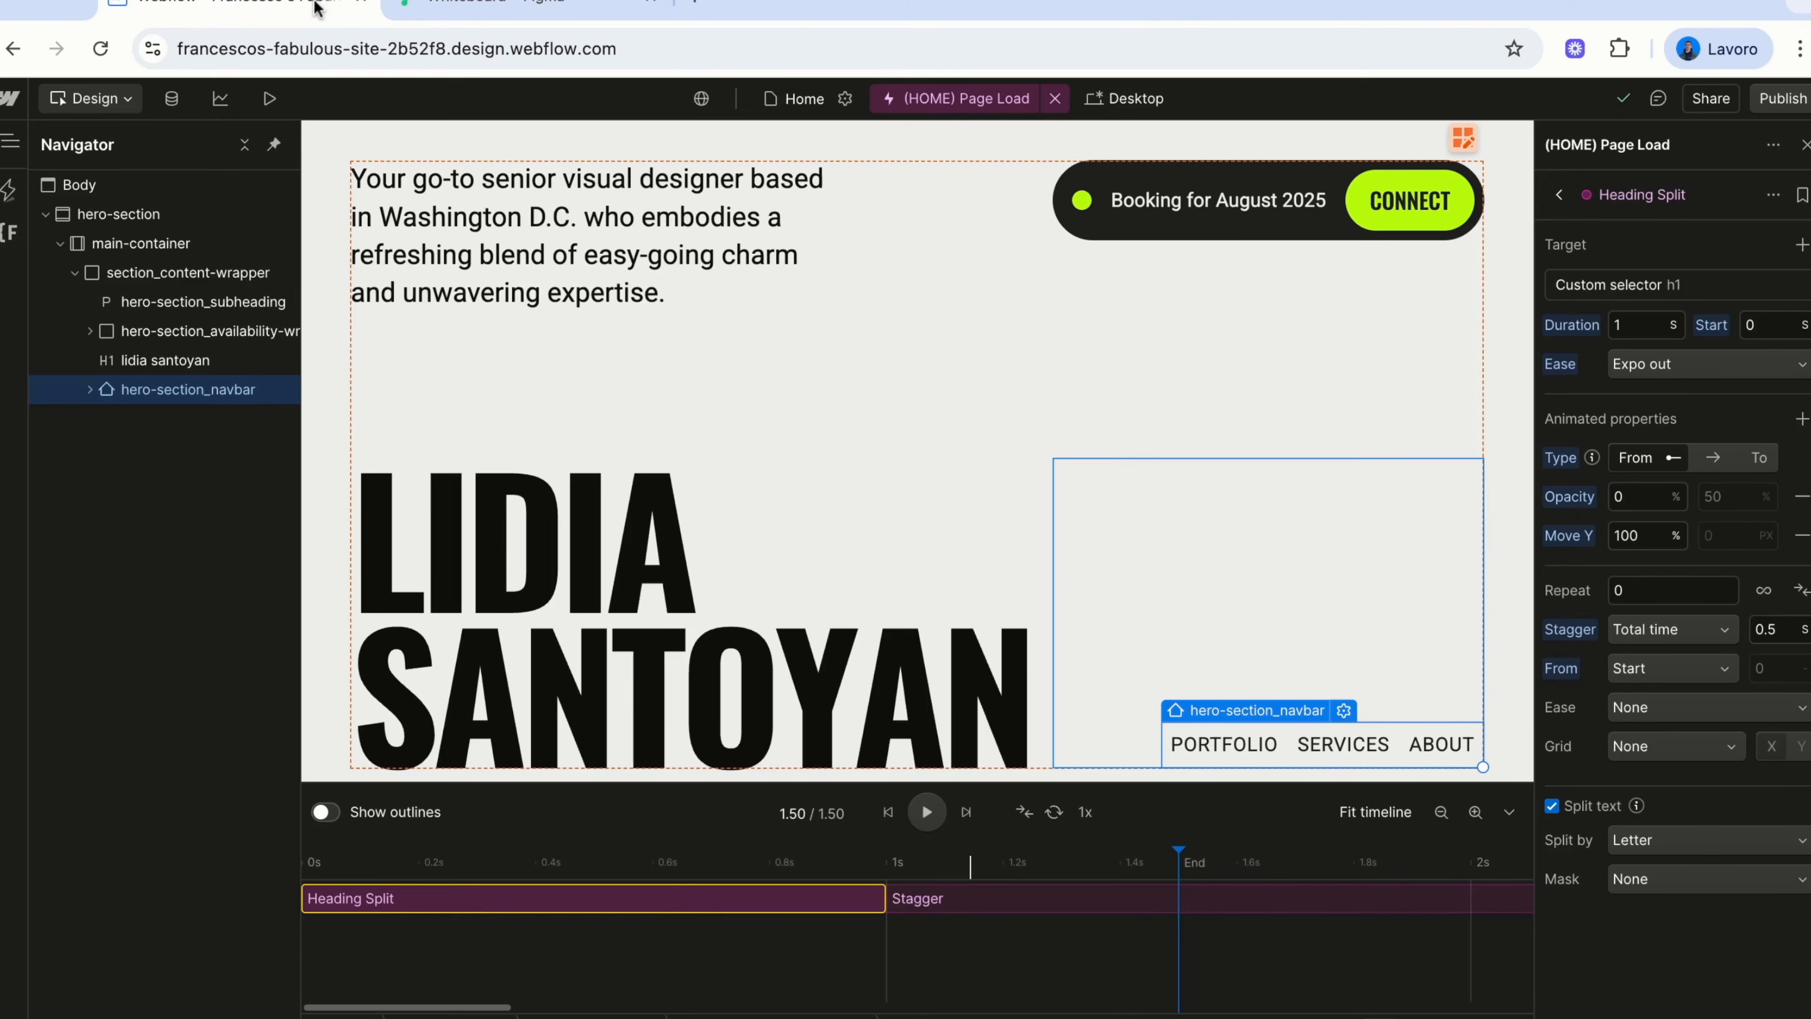
{"action": "left_click", "coordinate": [890, 772]}
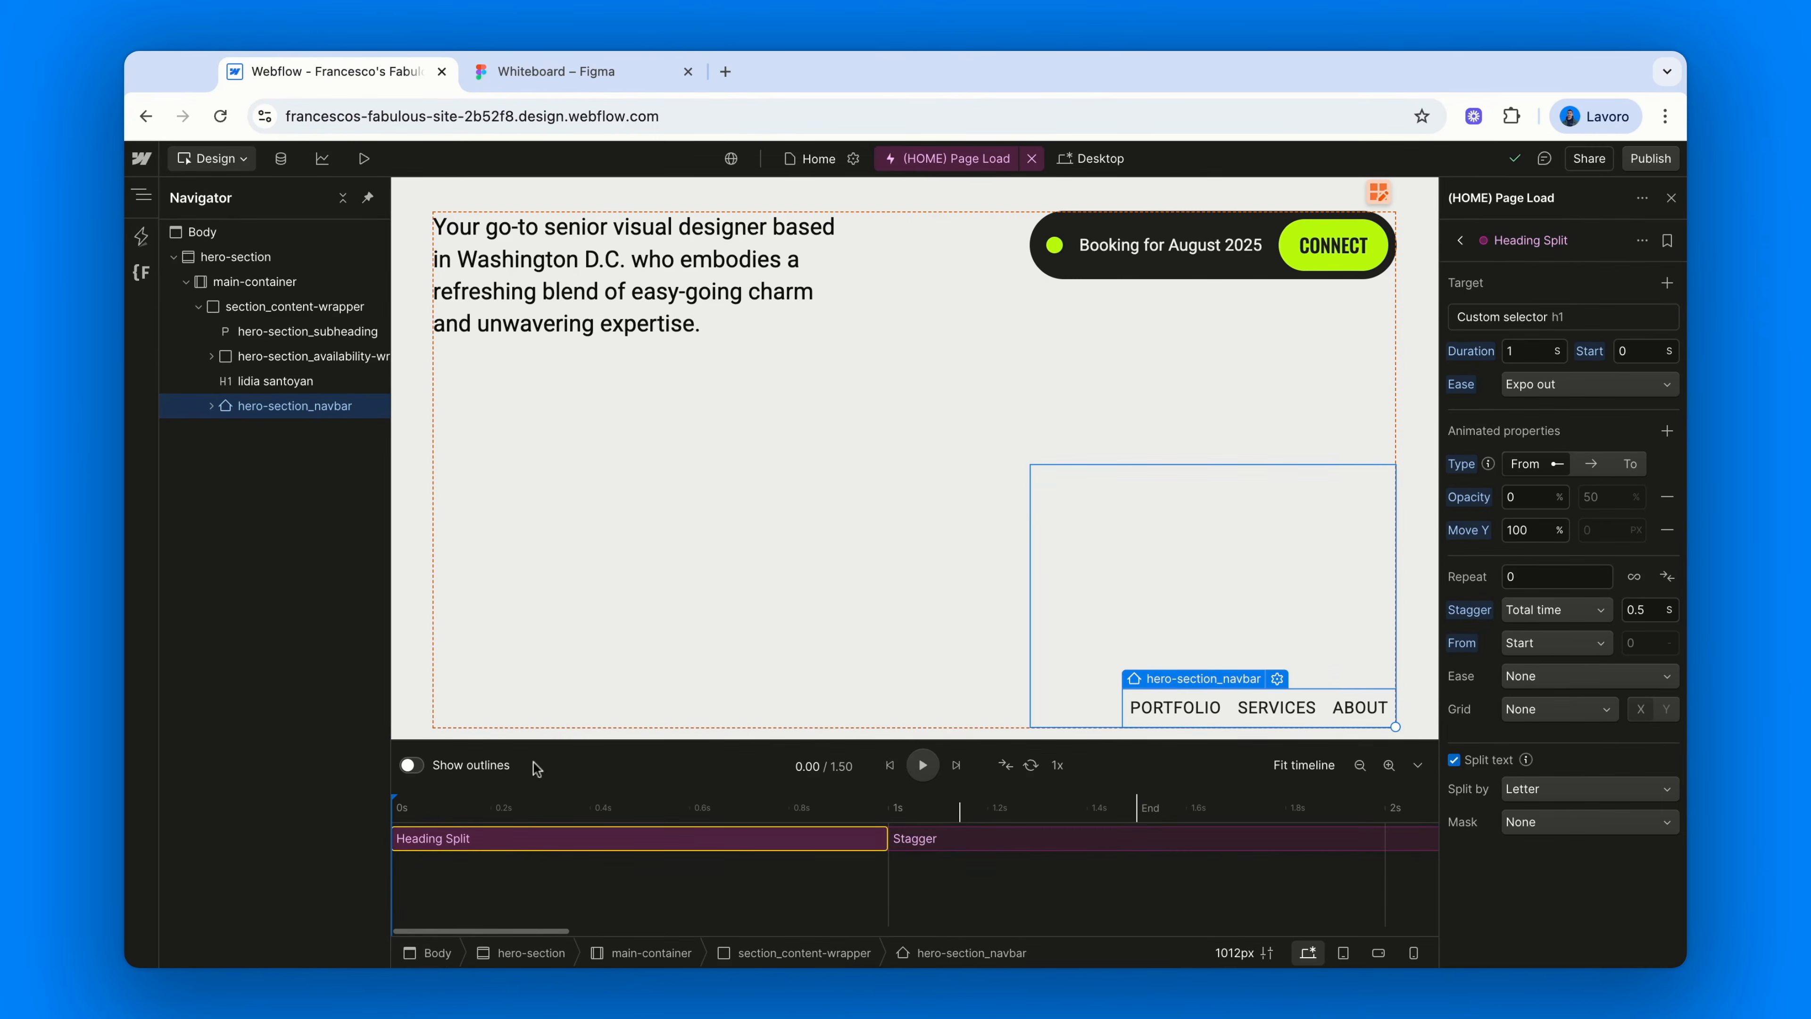
{"action": "left_click", "coordinate": [924, 772]}
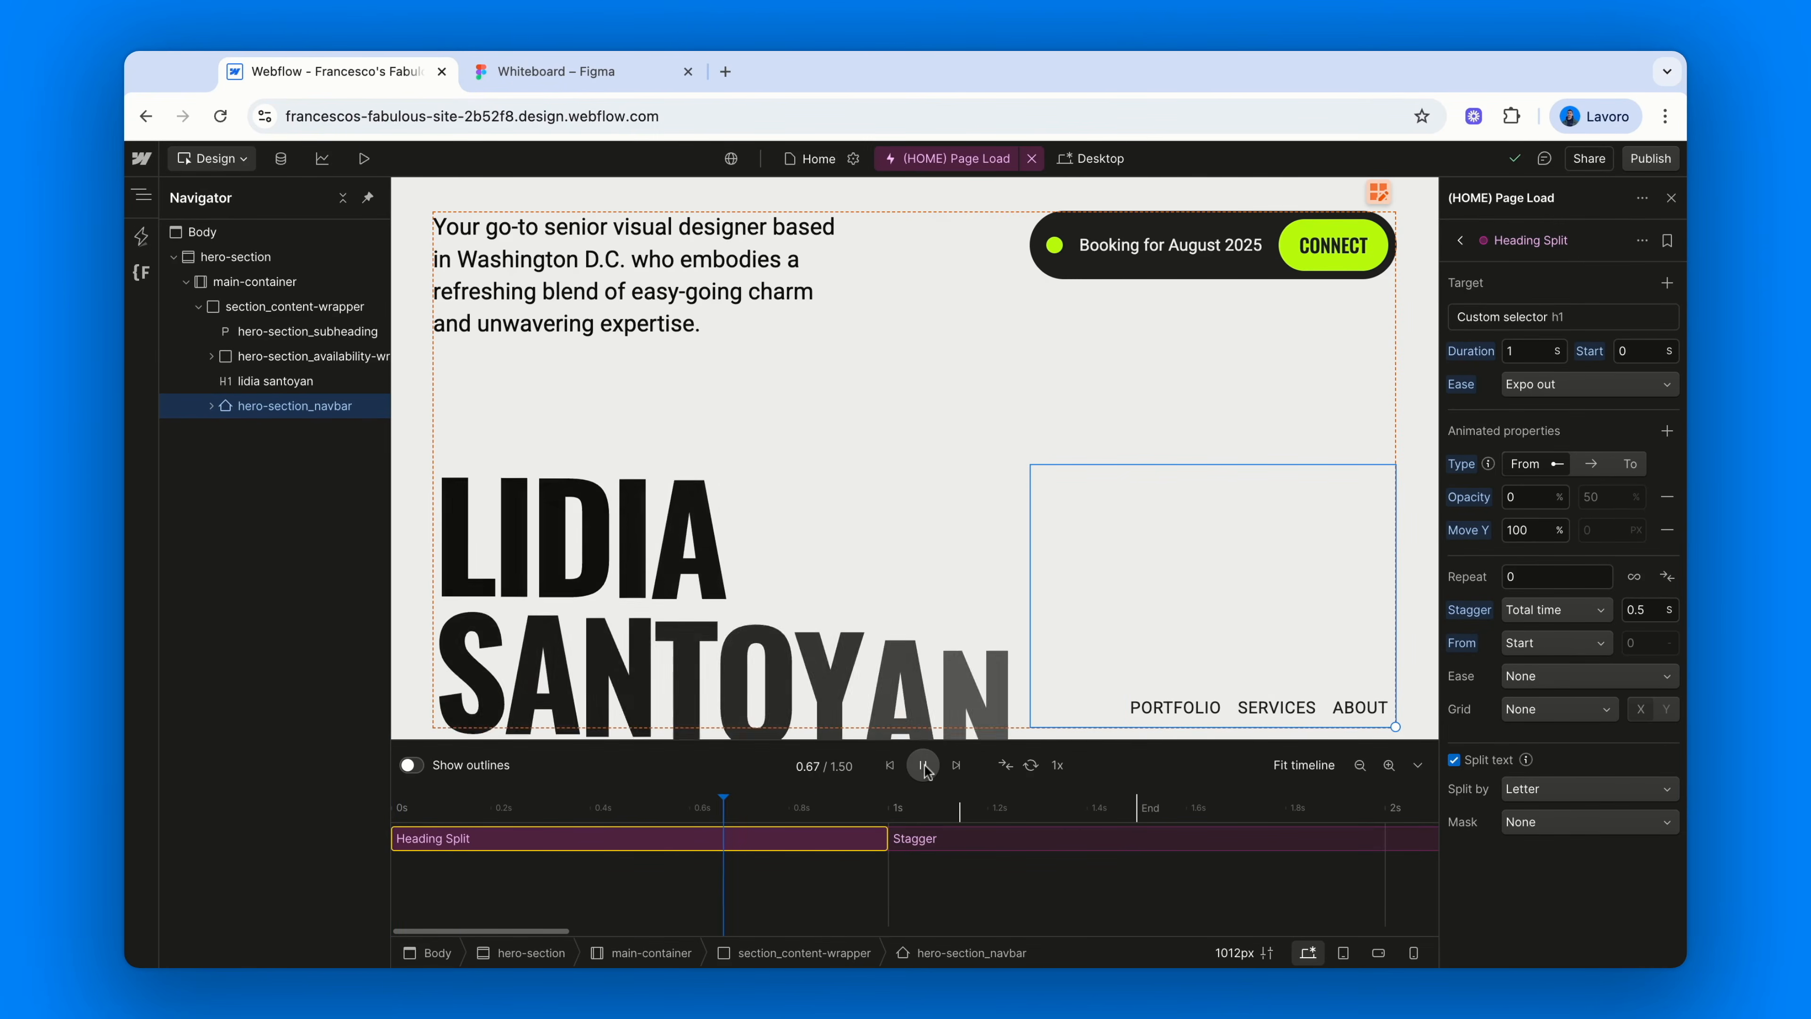
Replay the letter-split heading animation several times from the start to examine the Total time stagger
{"action": "left_click", "coordinate": [894, 765]}
{"action": "left_click", "coordinate": [922, 766]}
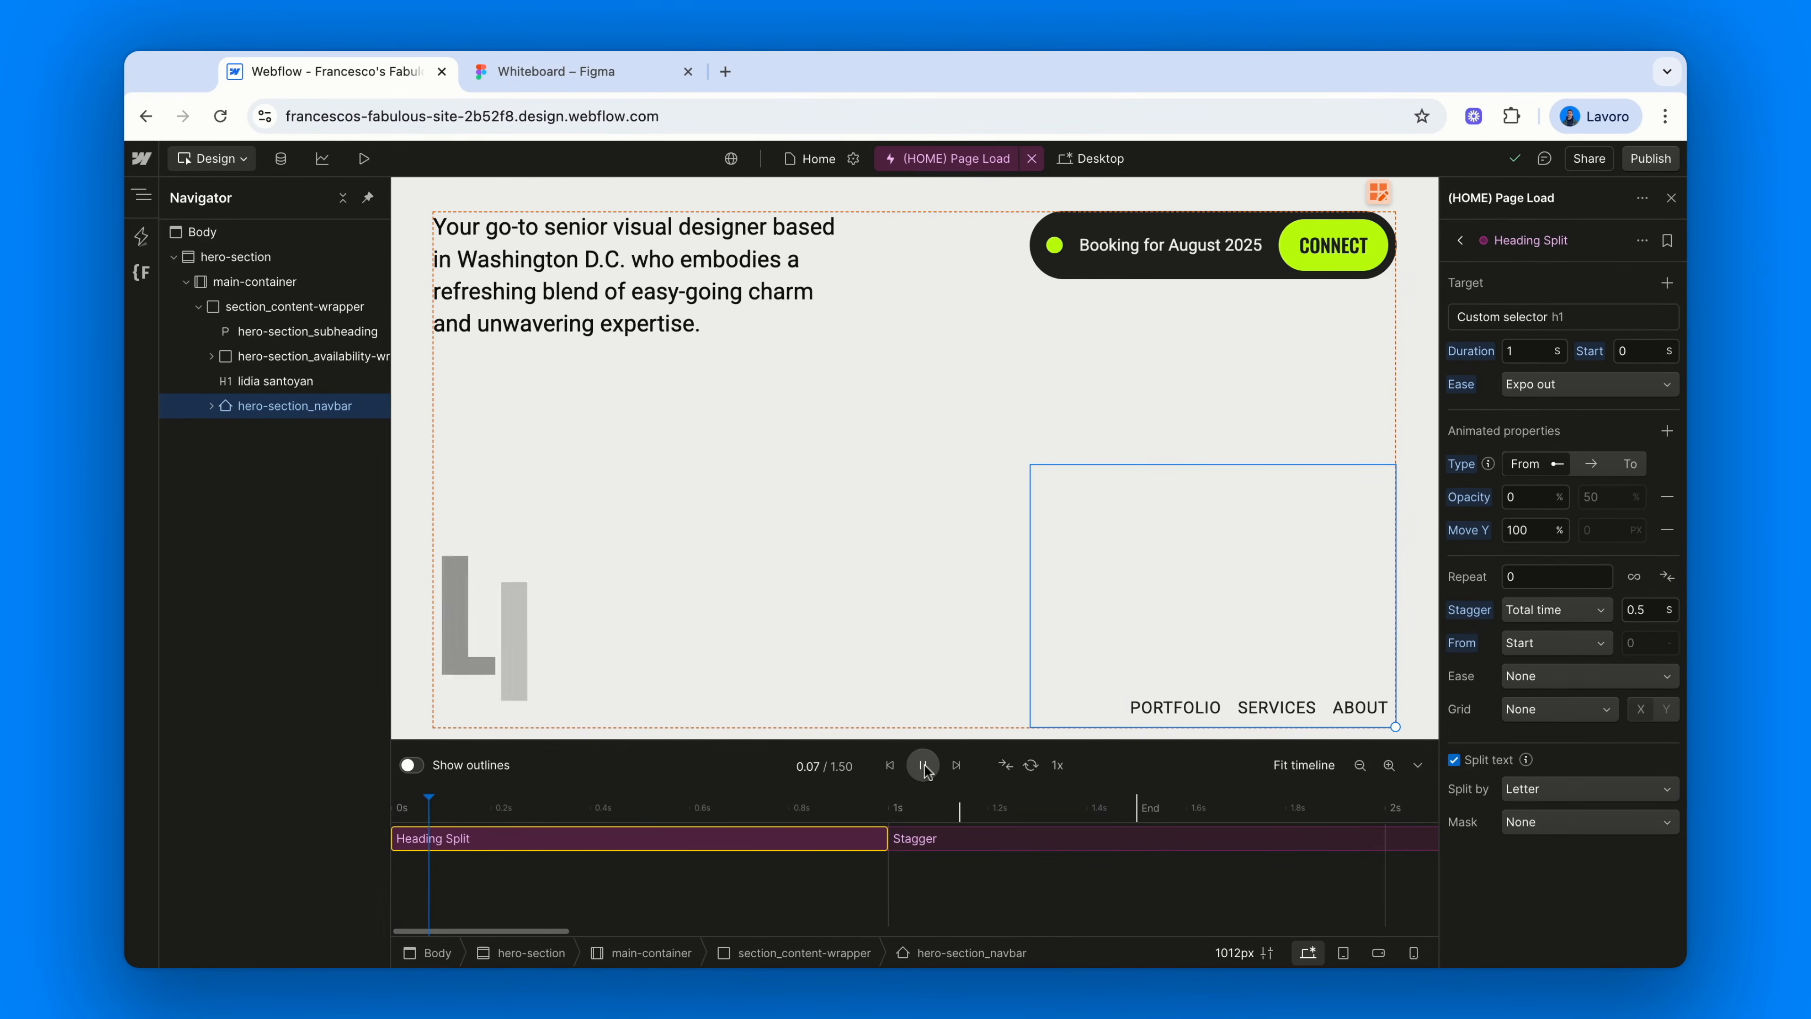
{"action": "left_click", "coordinate": [891, 765]}
{"action": "left_click", "coordinate": [921, 765]}
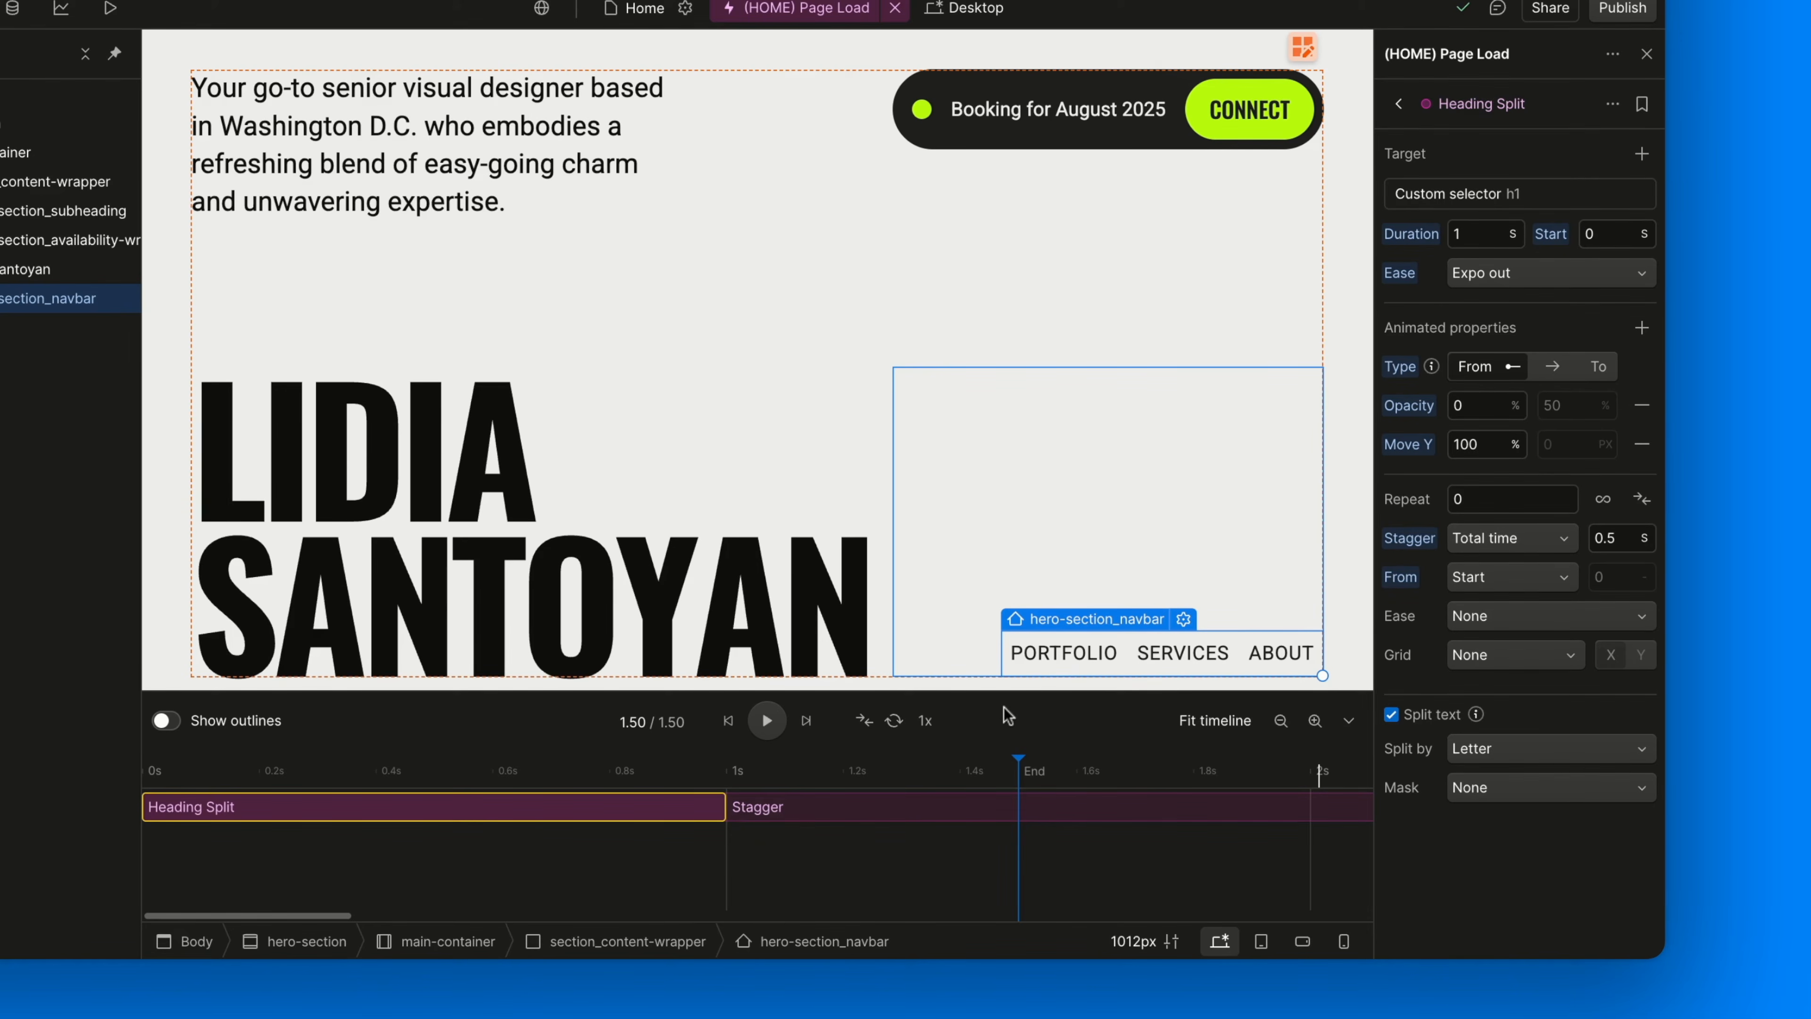
{"action": "left_click", "coordinate": [728, 721]}
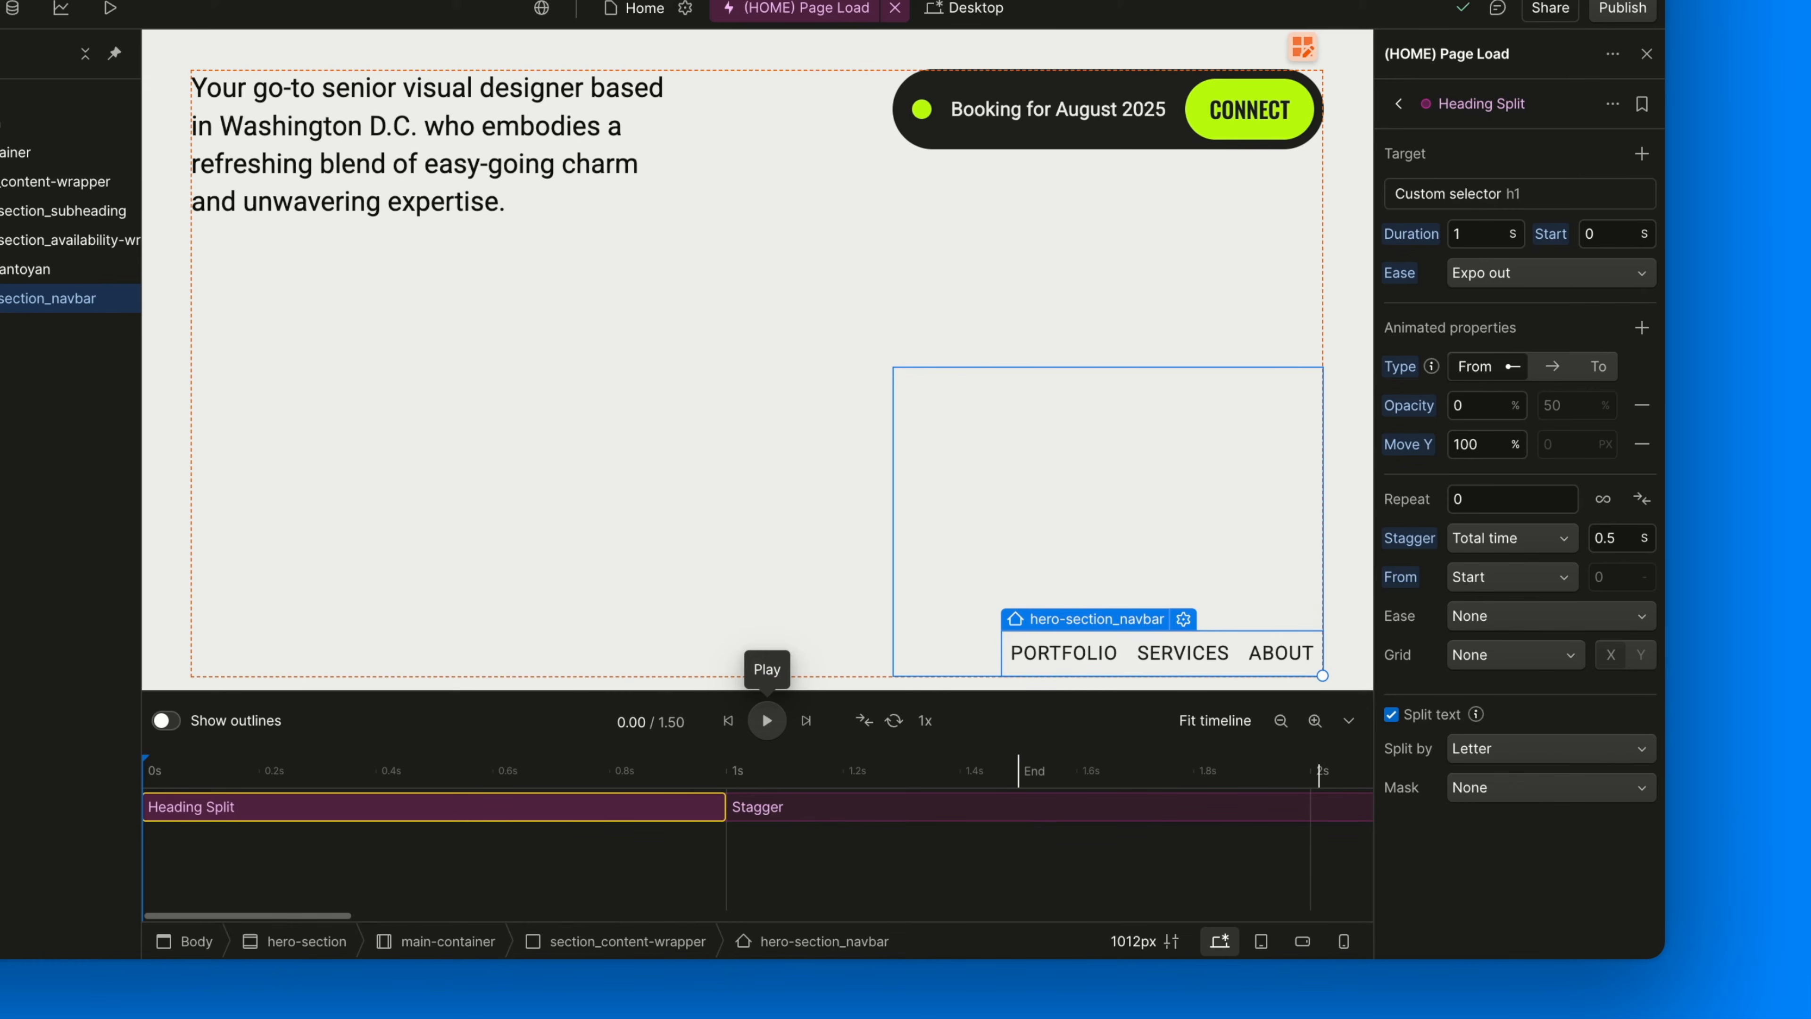
{"action": "left_click", "coordinate": [766, 720]}
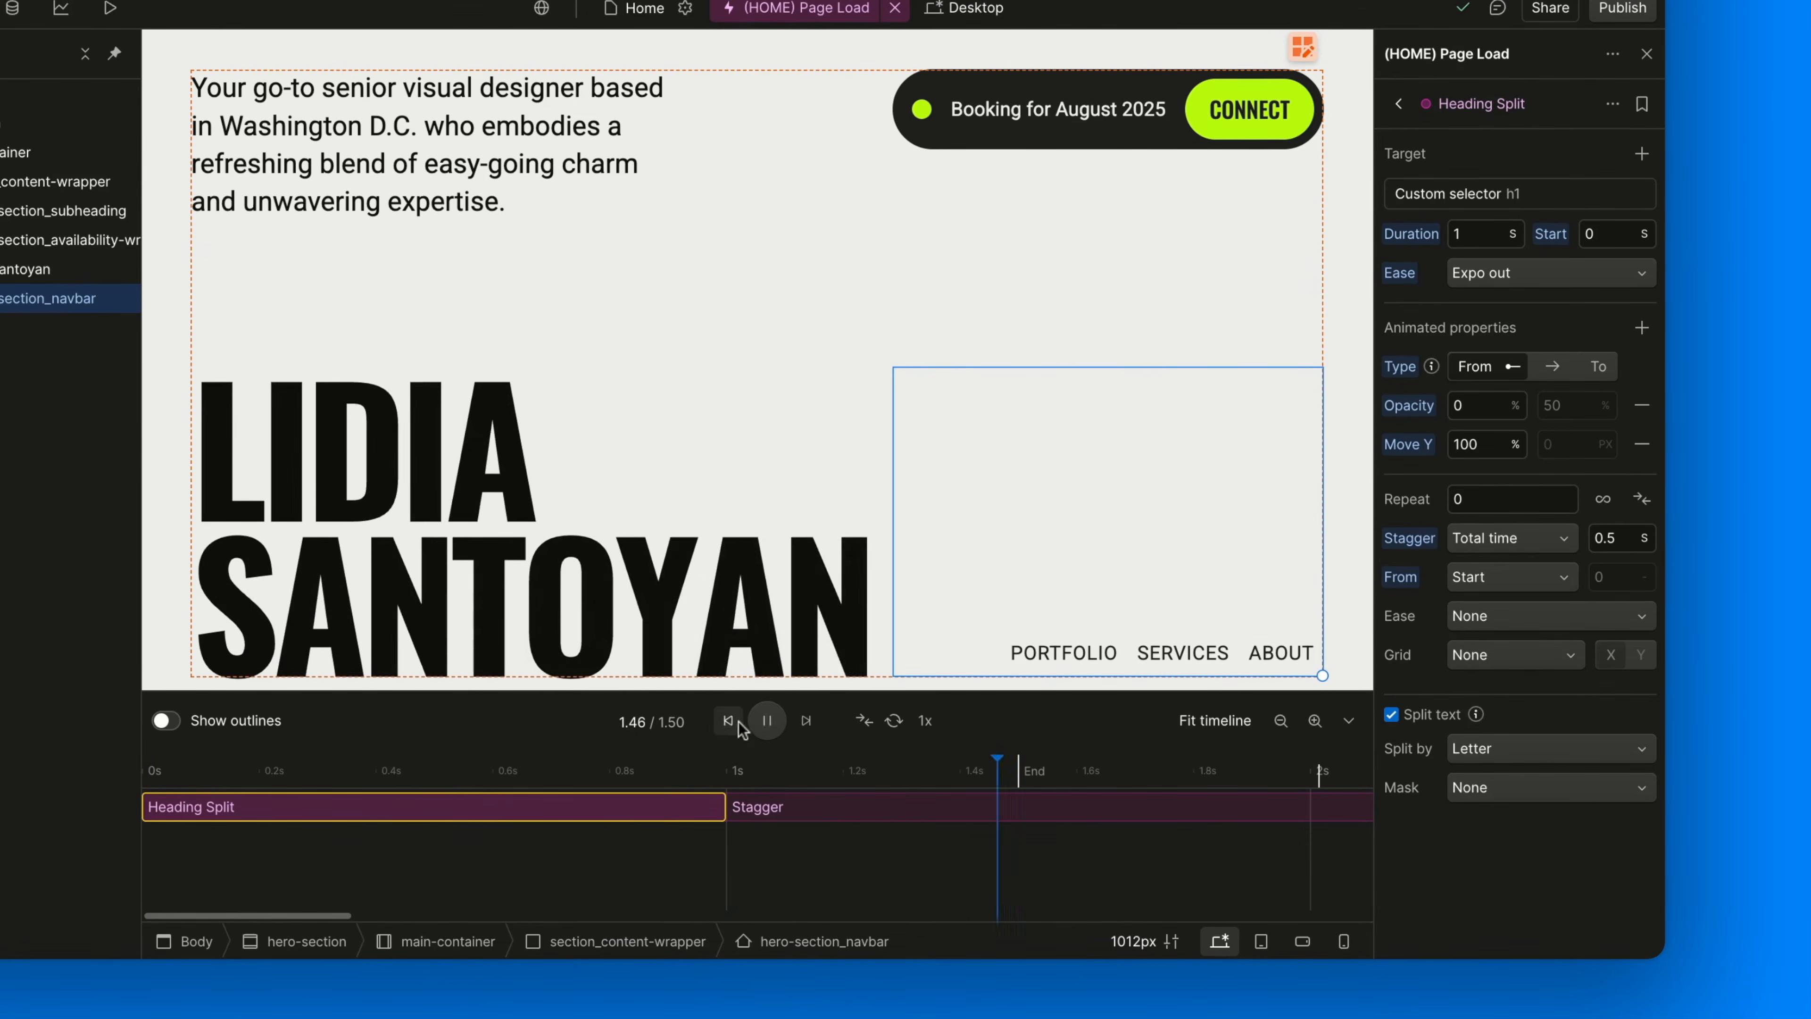
{"action": "left_click", "coordinate": [765, 722]}
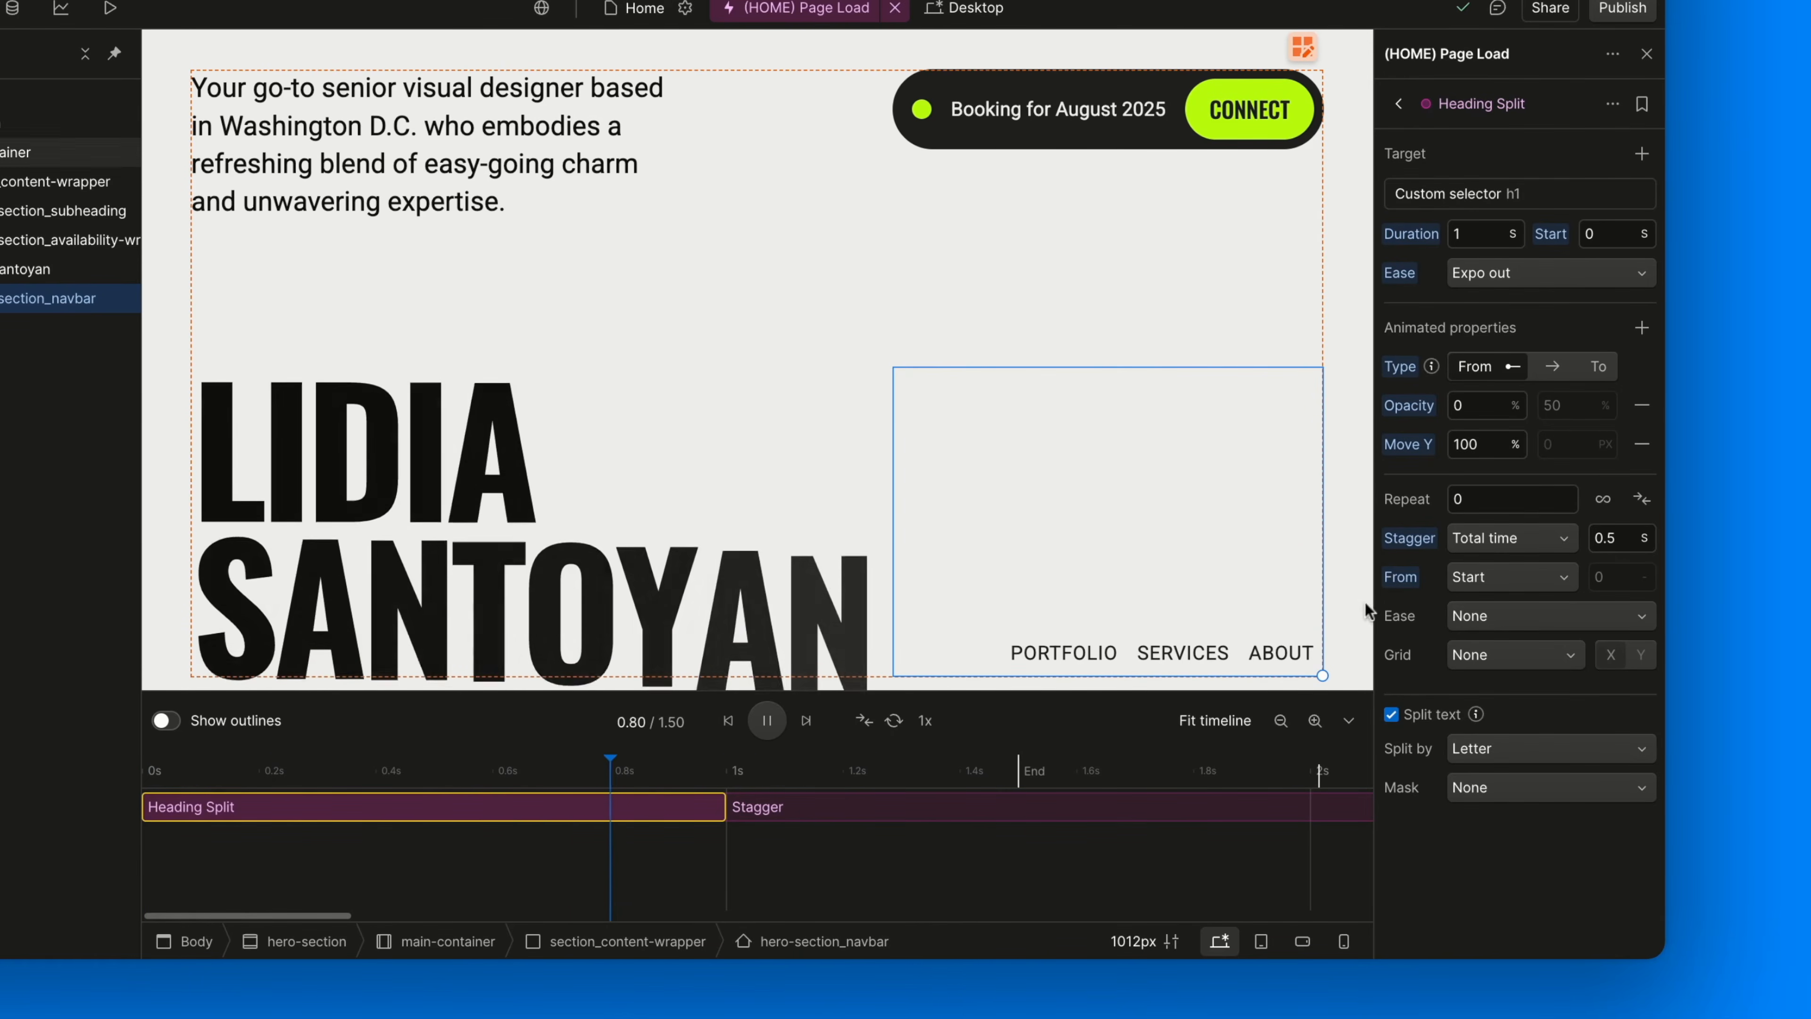
Return the Heading Split stagger to Offset time, preview the letter animation, and move the playhead to the timeline's end
{"action": "left_click", "coordinate": [1481, 536]}
{"action": "left_click", "coordinate": [1483, 568]}
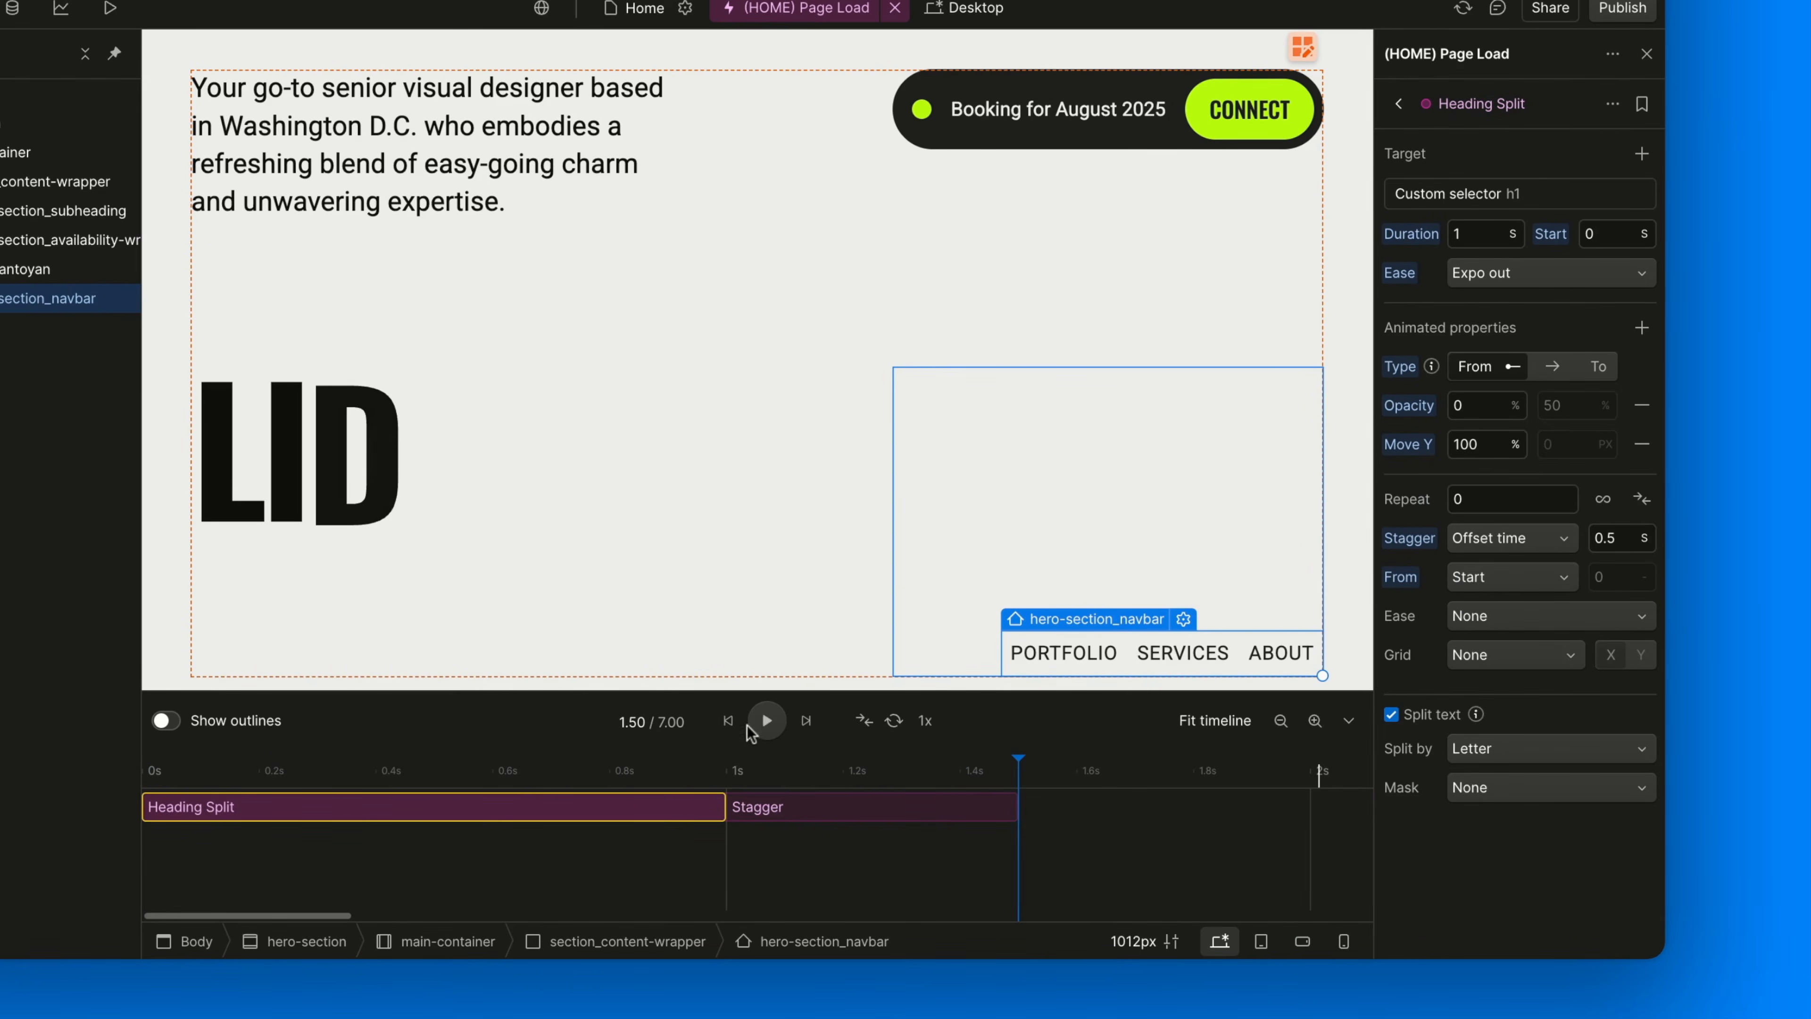
{"action": "left_click", "coordinate": [768, 721]}
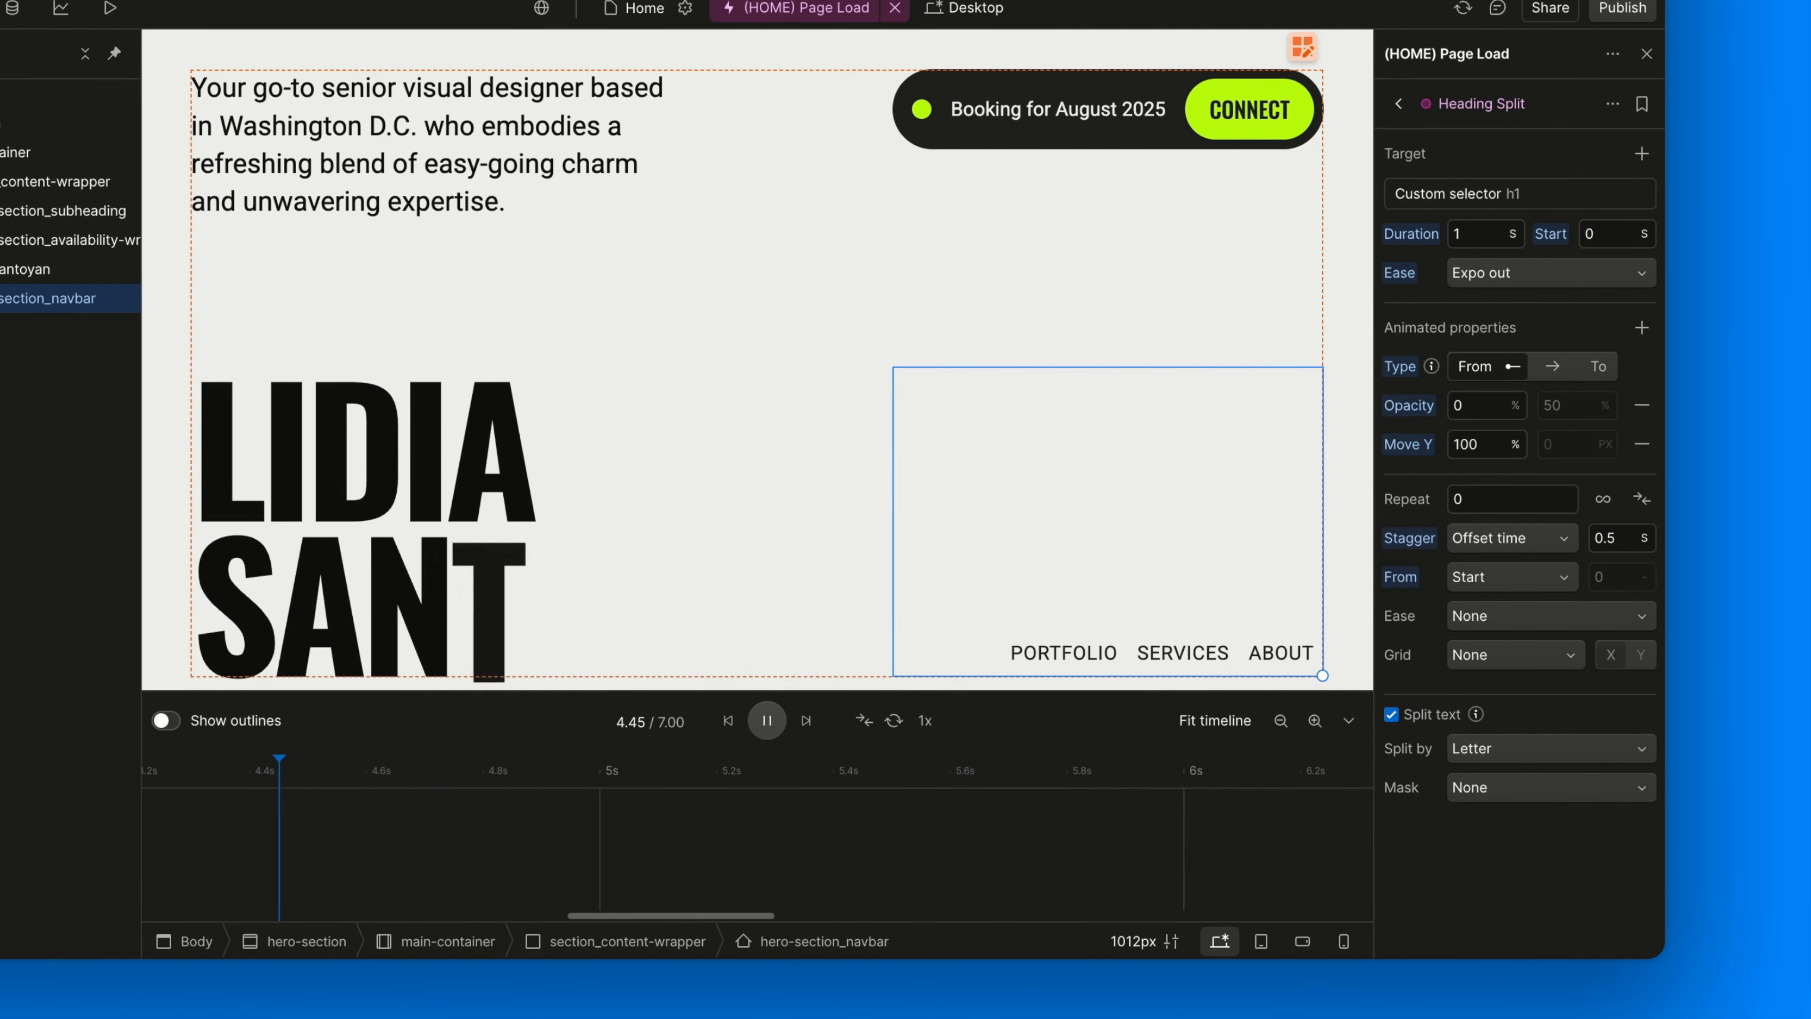
{"action": "left_click", "coordinate": [768, 721]}
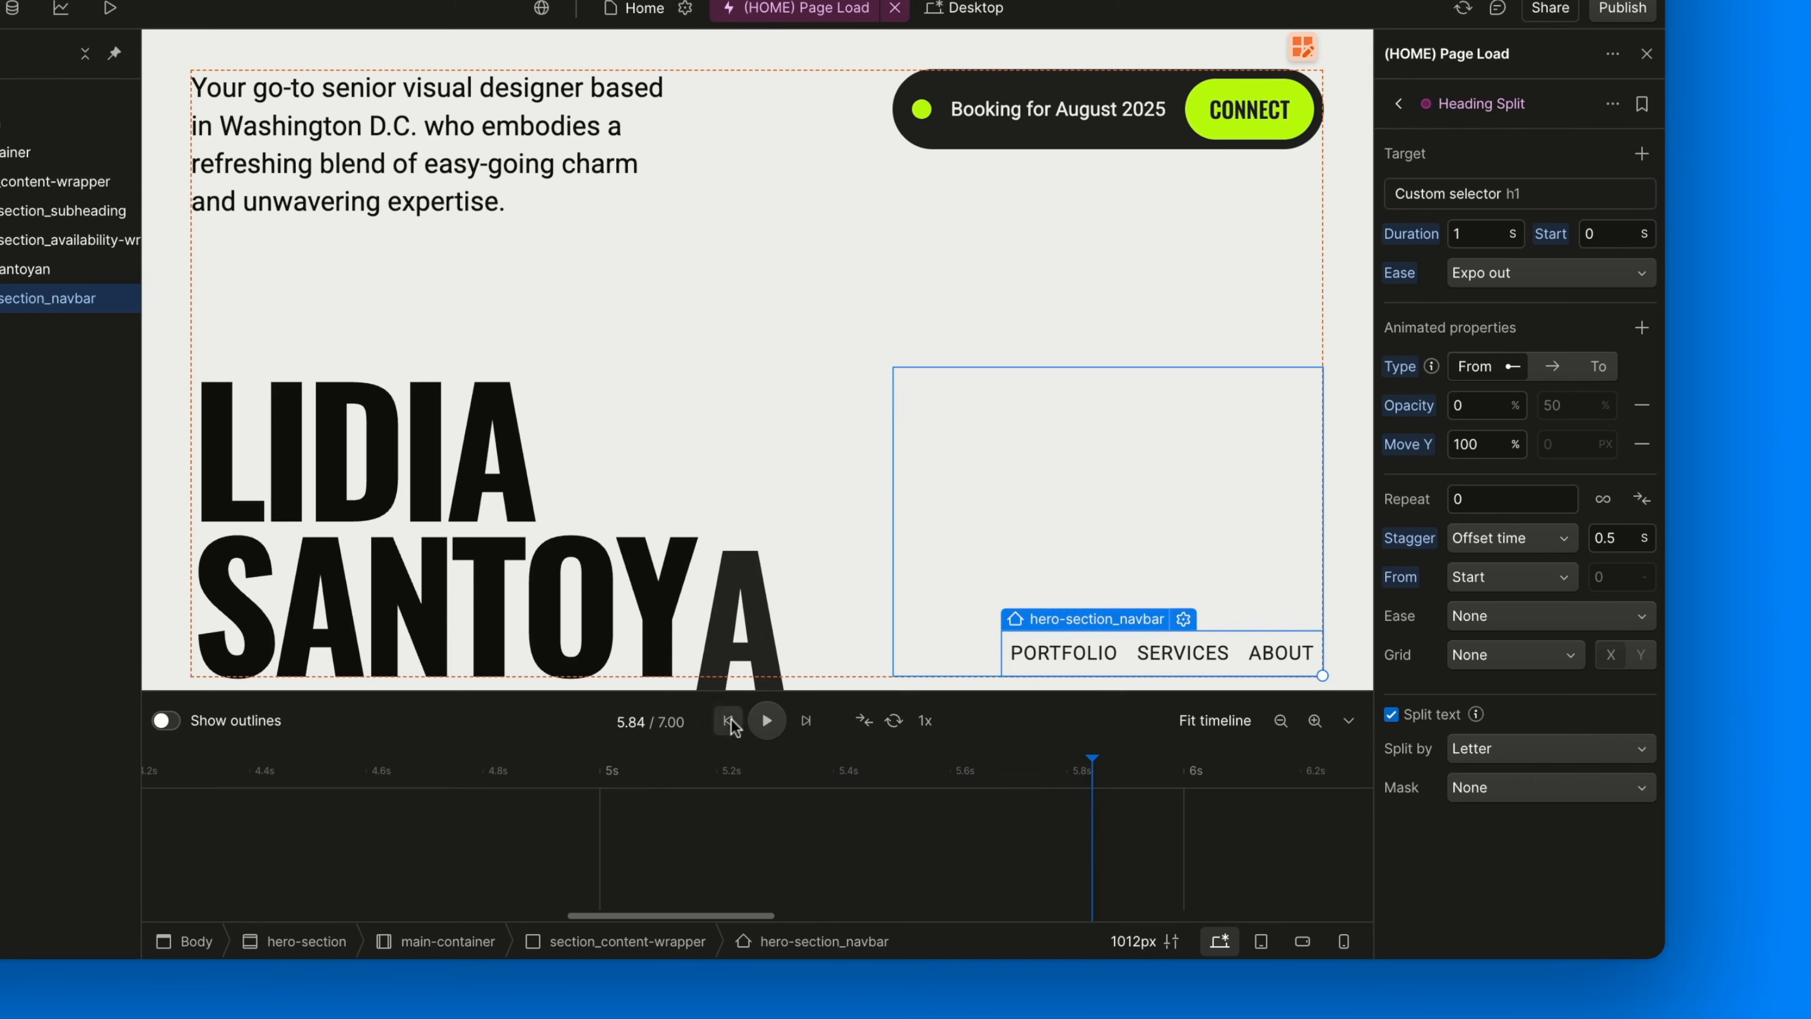
{"action": "left_click", "coordinate": [729, 721]}
{"action": "left_click", "coordinate": [806, 720]}
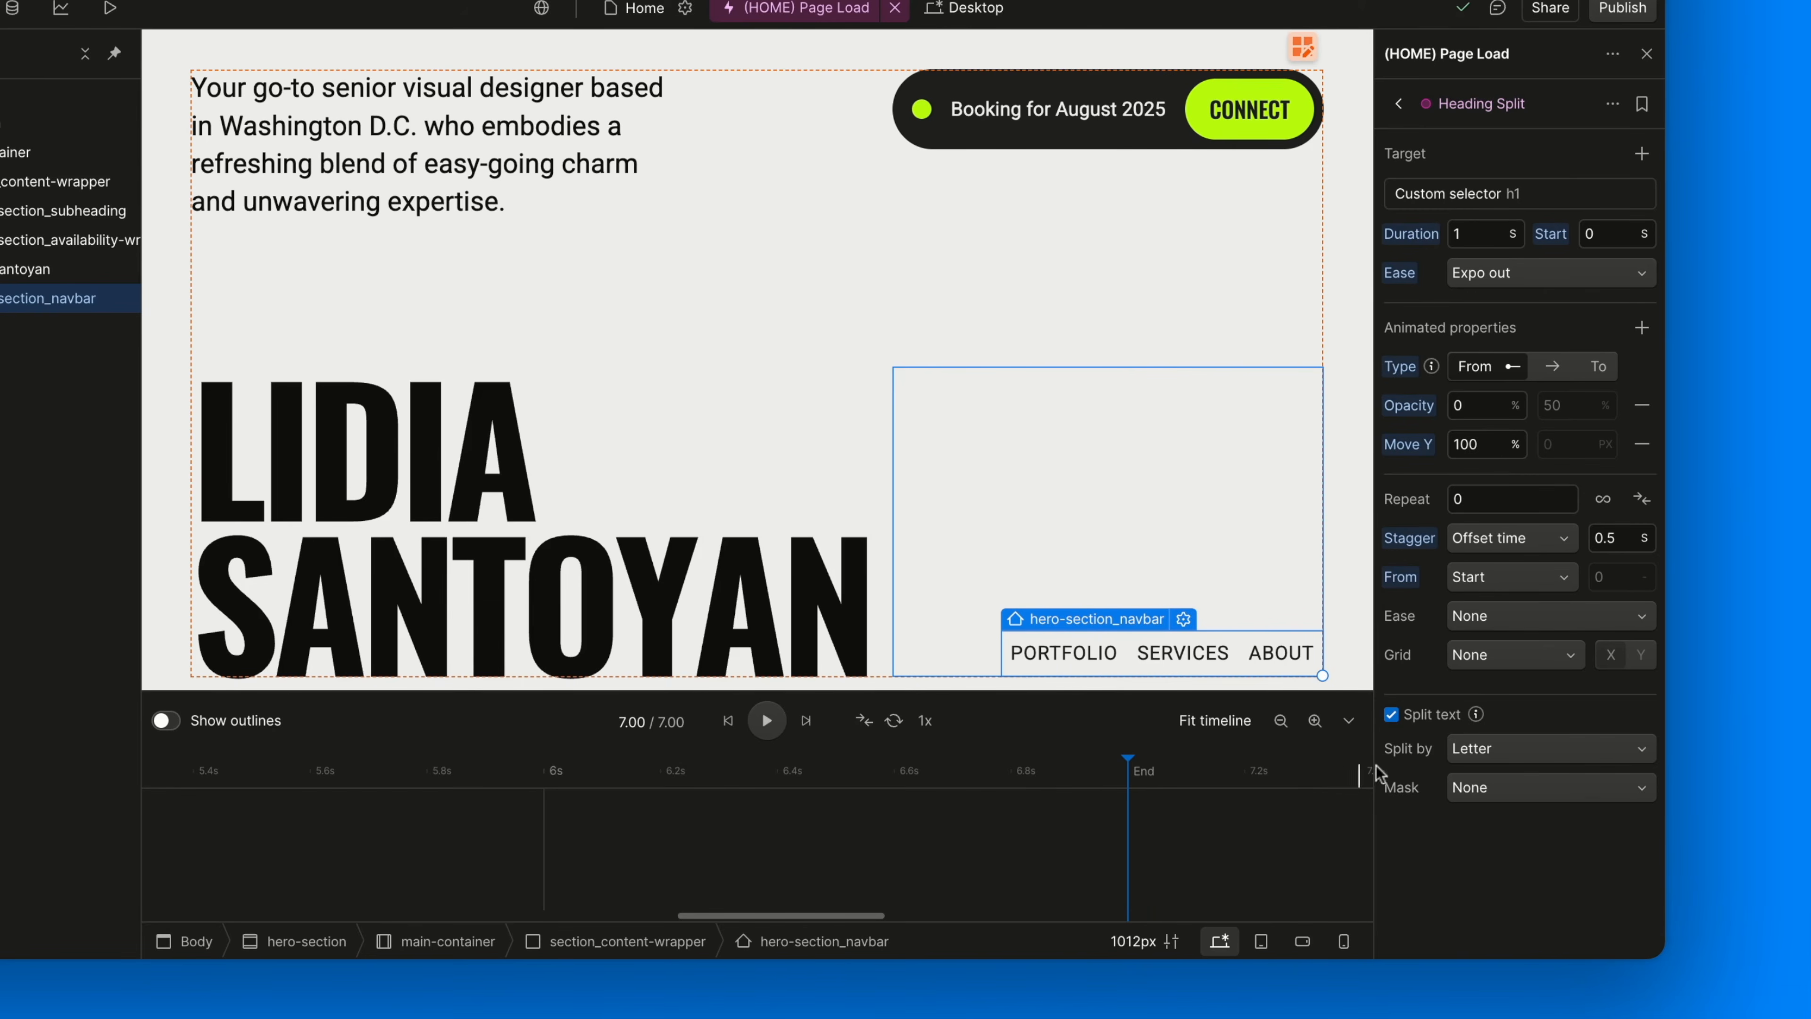
Review the stagger's Ease options and set its ease to Power 1 in
{"action": "left_click", "coordinate": [1461, 617]}
{"action": "scroll", "coordinate": [1502, 315], "scroll_direction": "down", "scroll_amount": 2}
{"action": "scroll", "coordinate": [1502, 311], "scroll_direction": "down", "scroll_amount": 8}
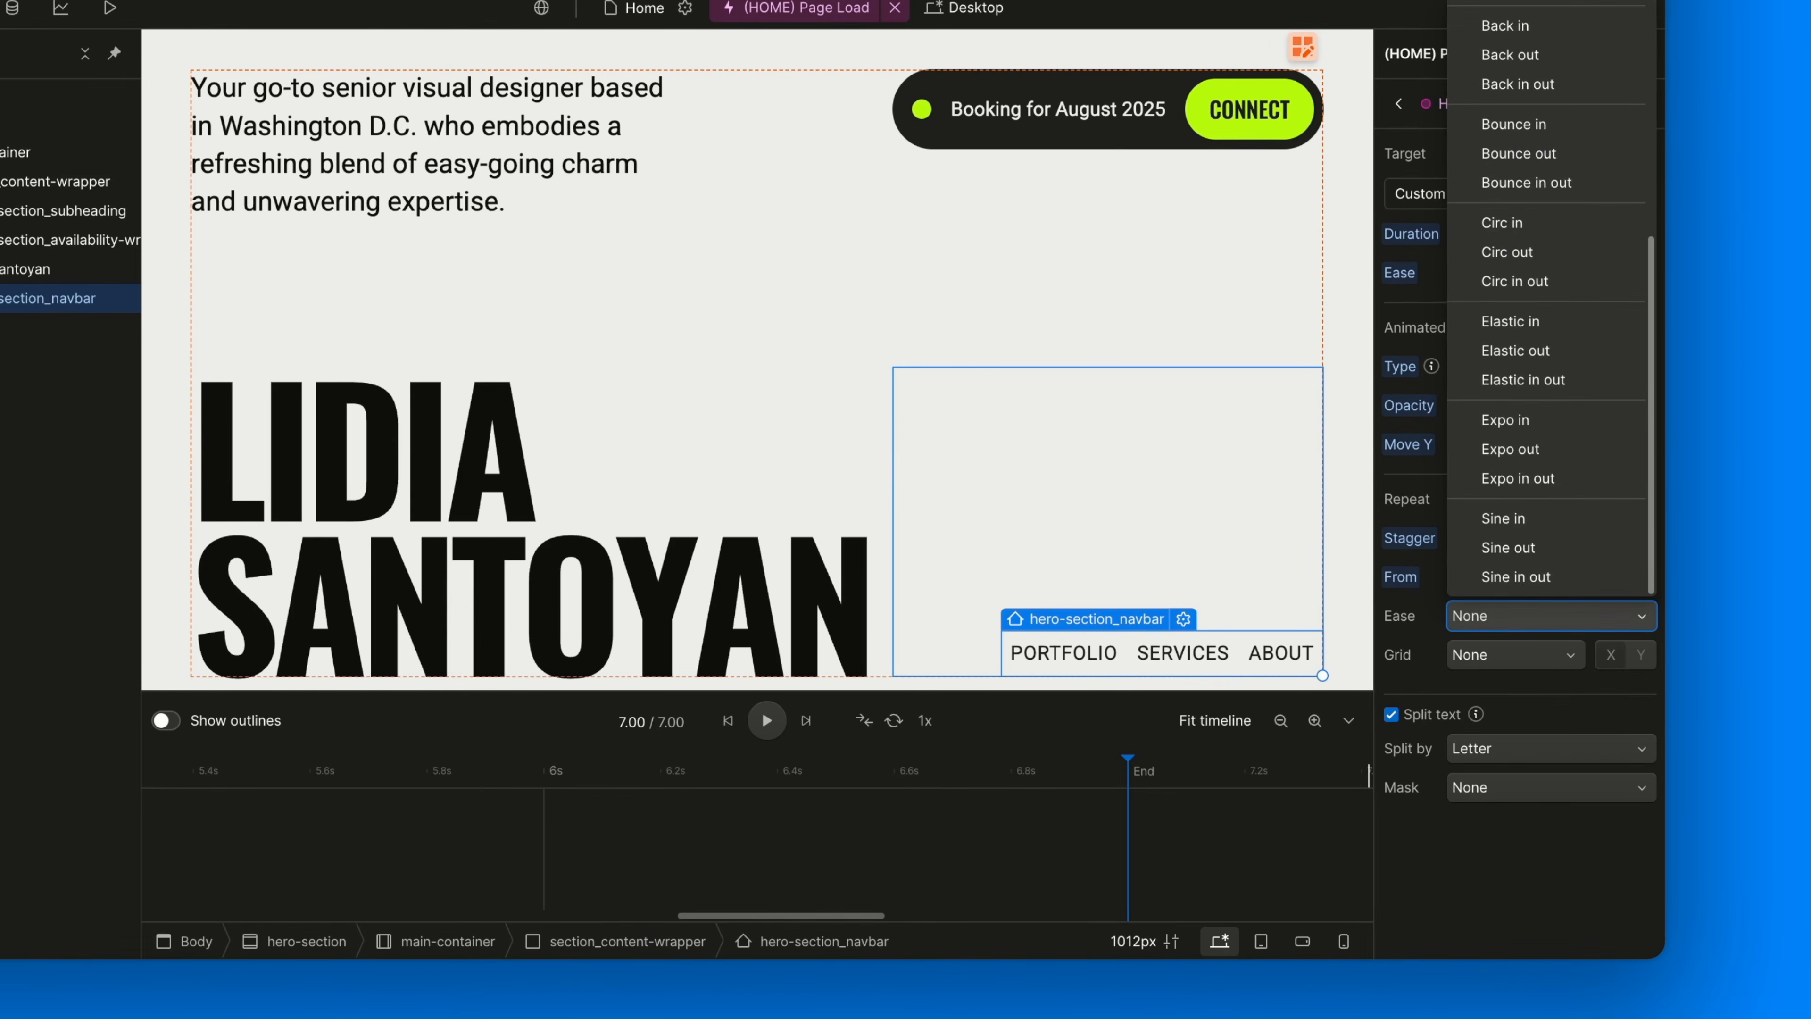
{"action": "scroll", "coordinate": [1548, 306], "scroll_direction": "up", "scroll_amount": 10}
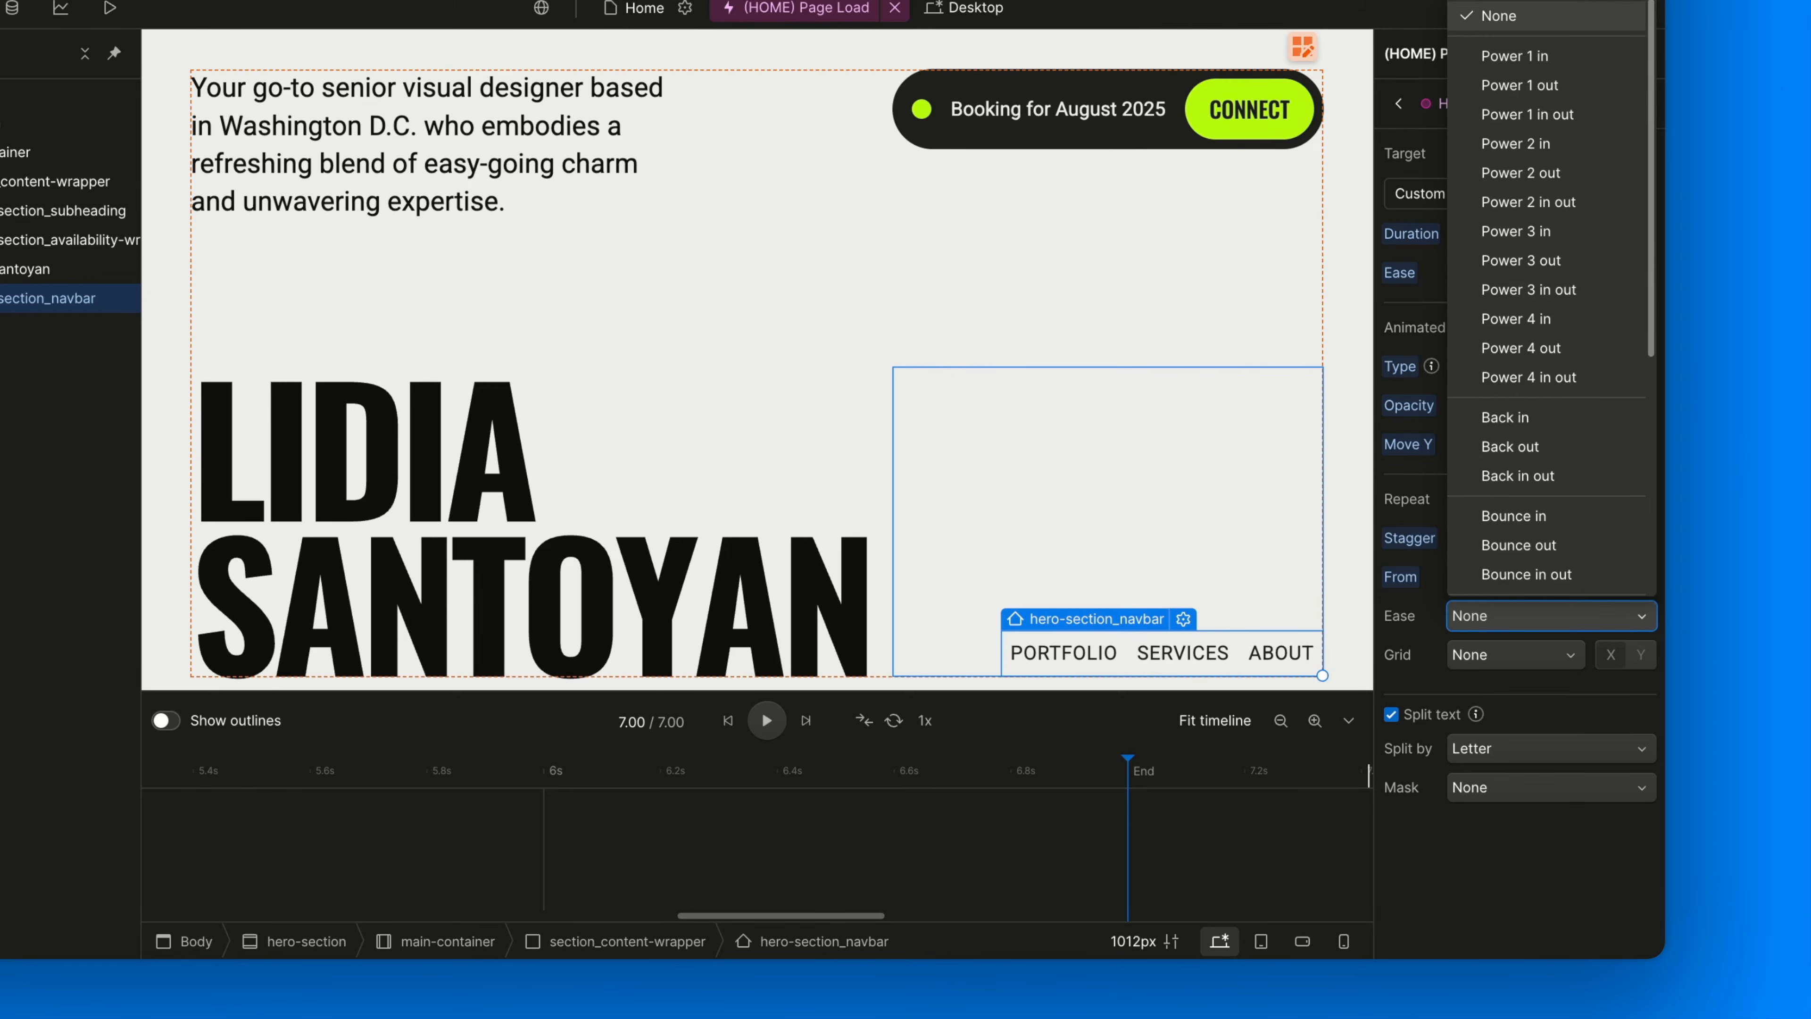
{"action": "left_click", "coordinate": [1589, 60]}
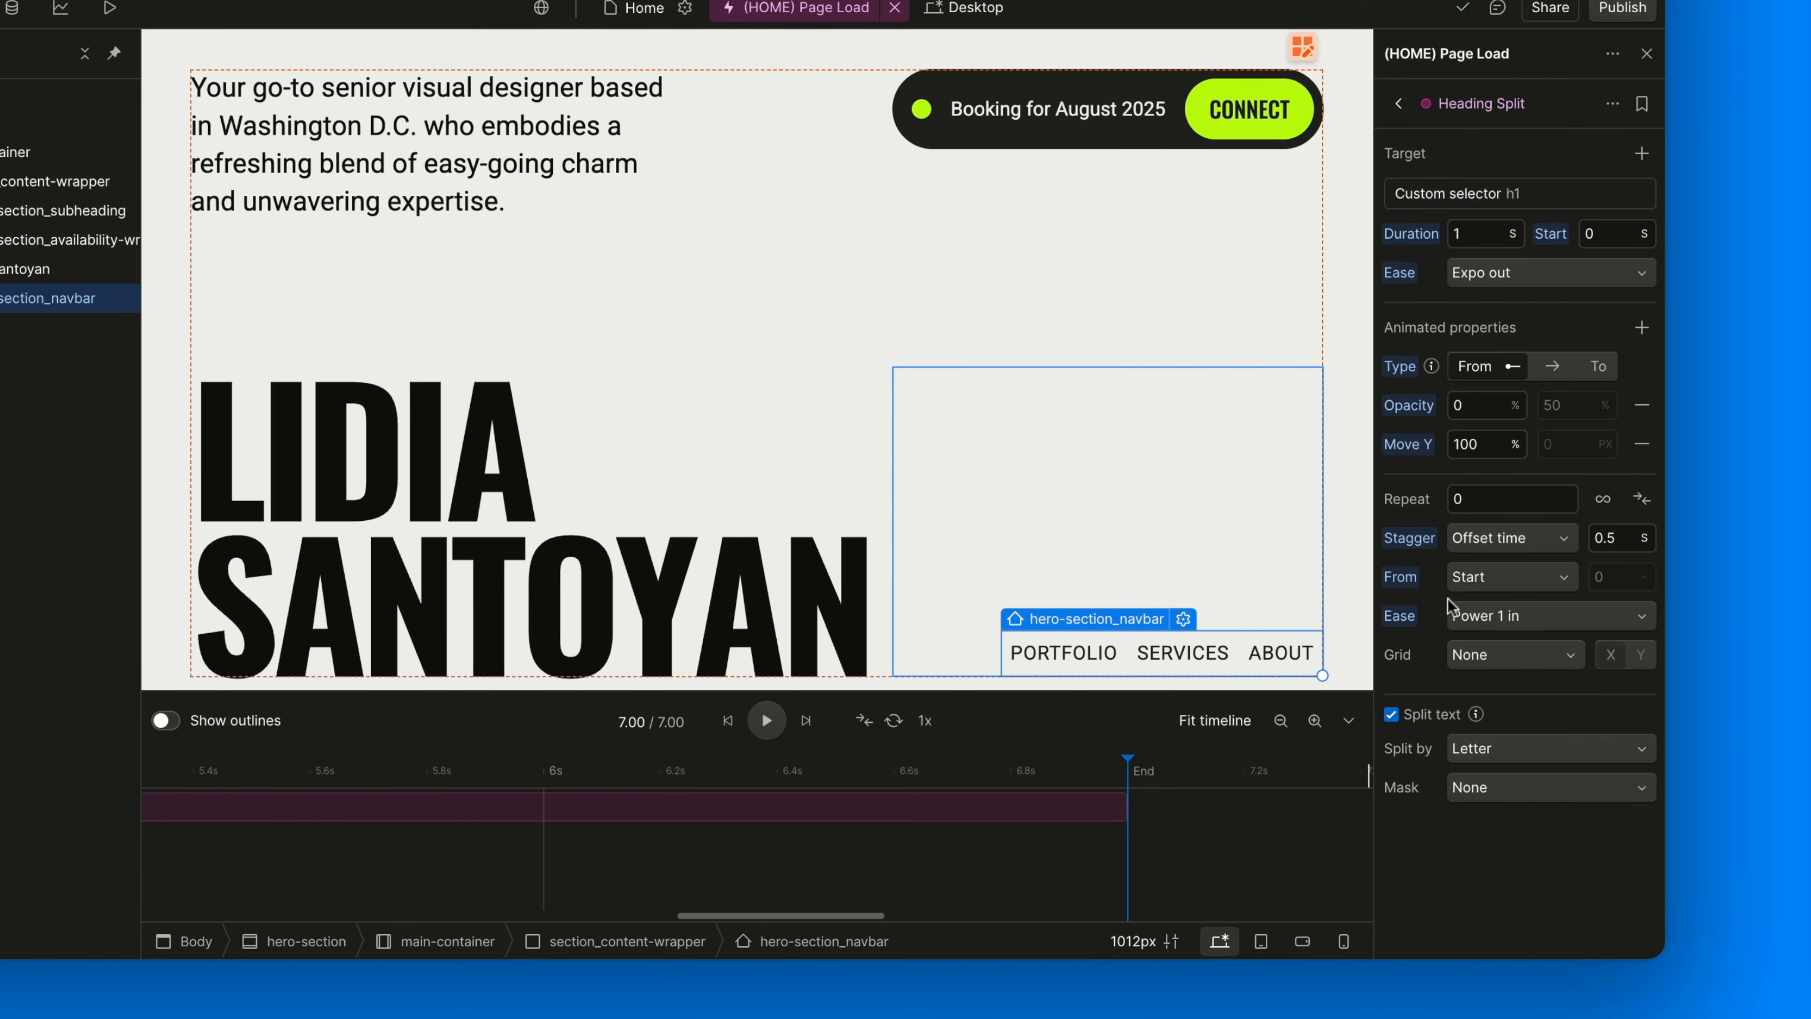
Set the Heading Split stagger to Total time with 5 s, preview the letter animation, and return the playhead to the start
{"action": "left_click", "coordinate": [1492, 539]}
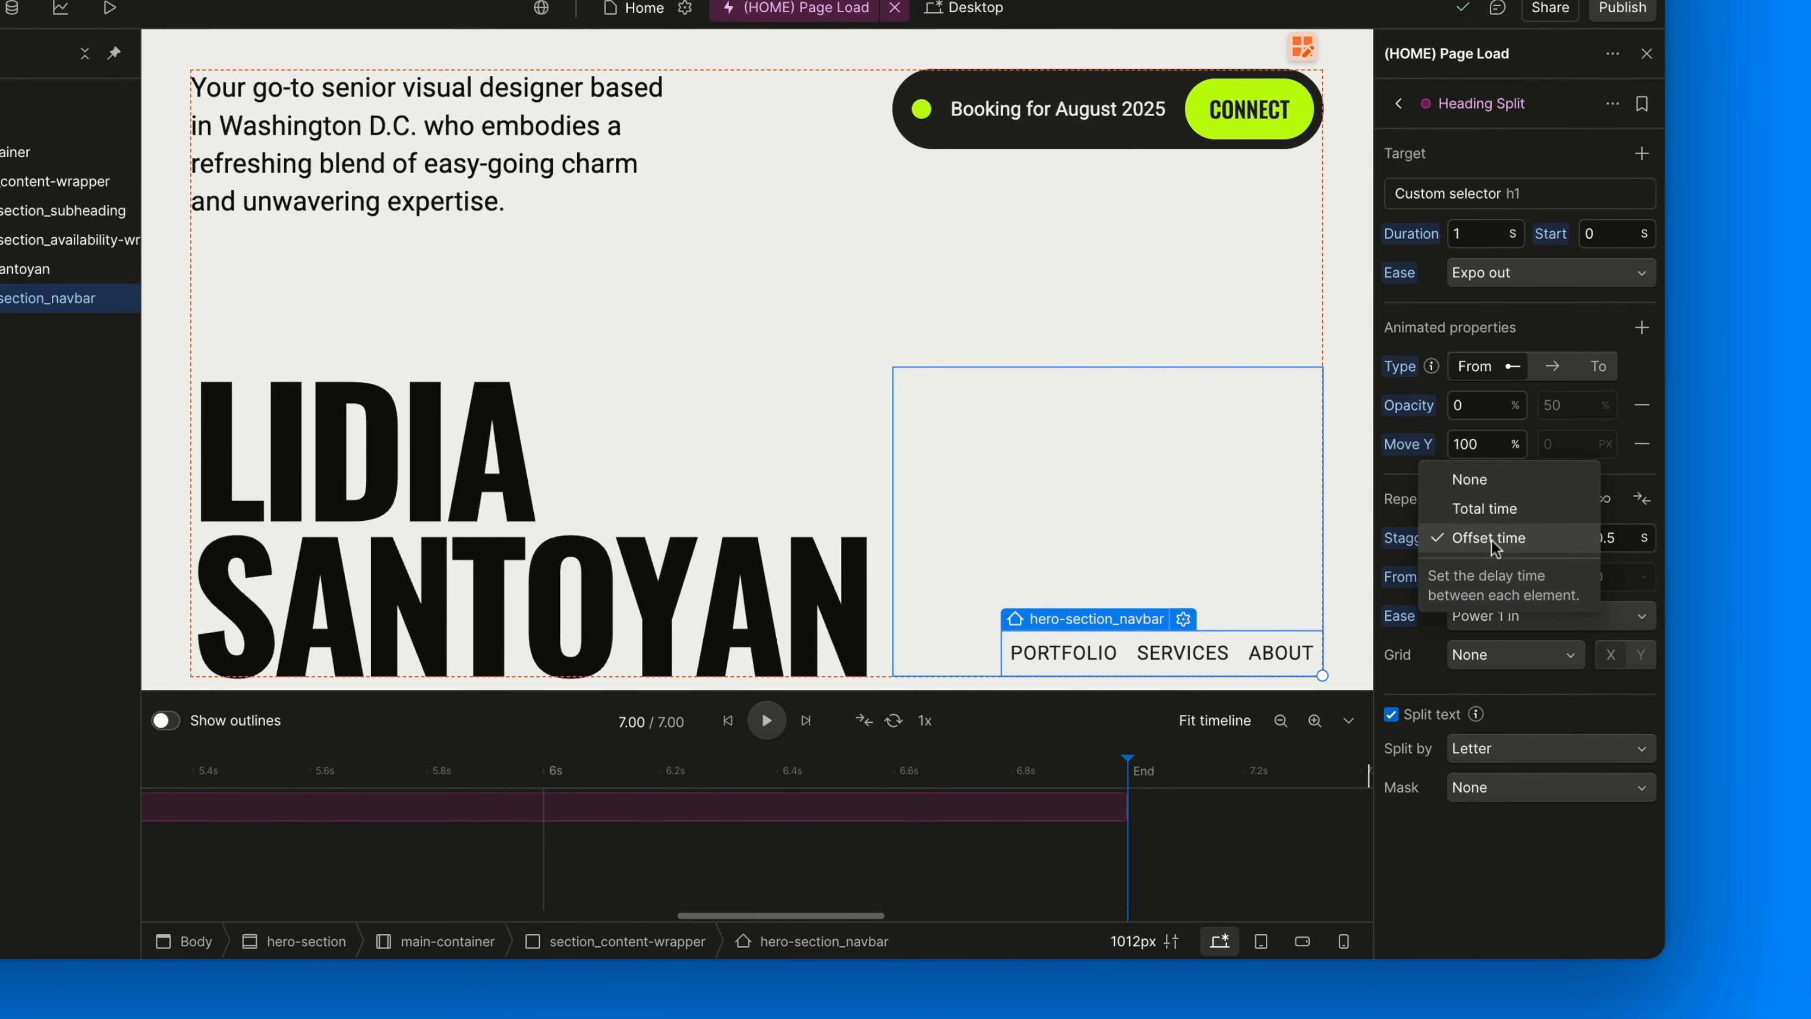
{"action": "left_click", "coordinate": [1480, 515]}
{"action": "left_click", "coordinate": [1627, 537]}
{"action": "type", "text": "5"}
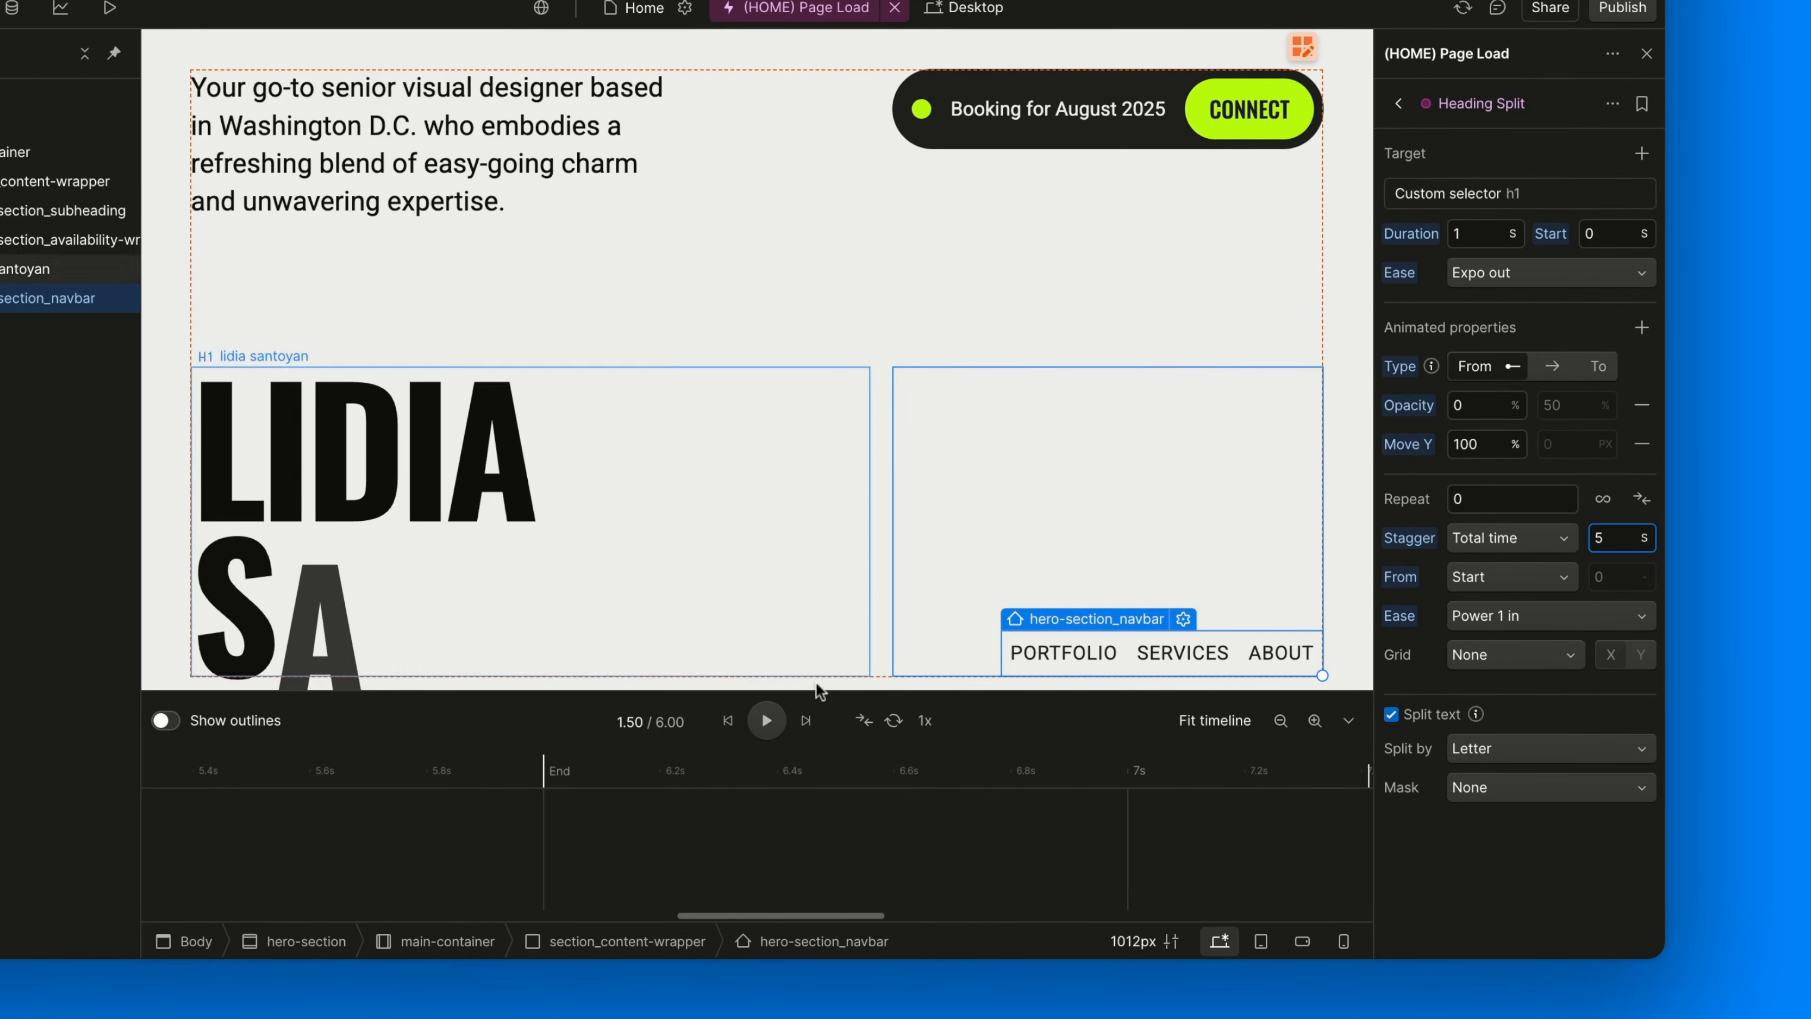
{"action": "left_click", "coordinate": [729, 721]}
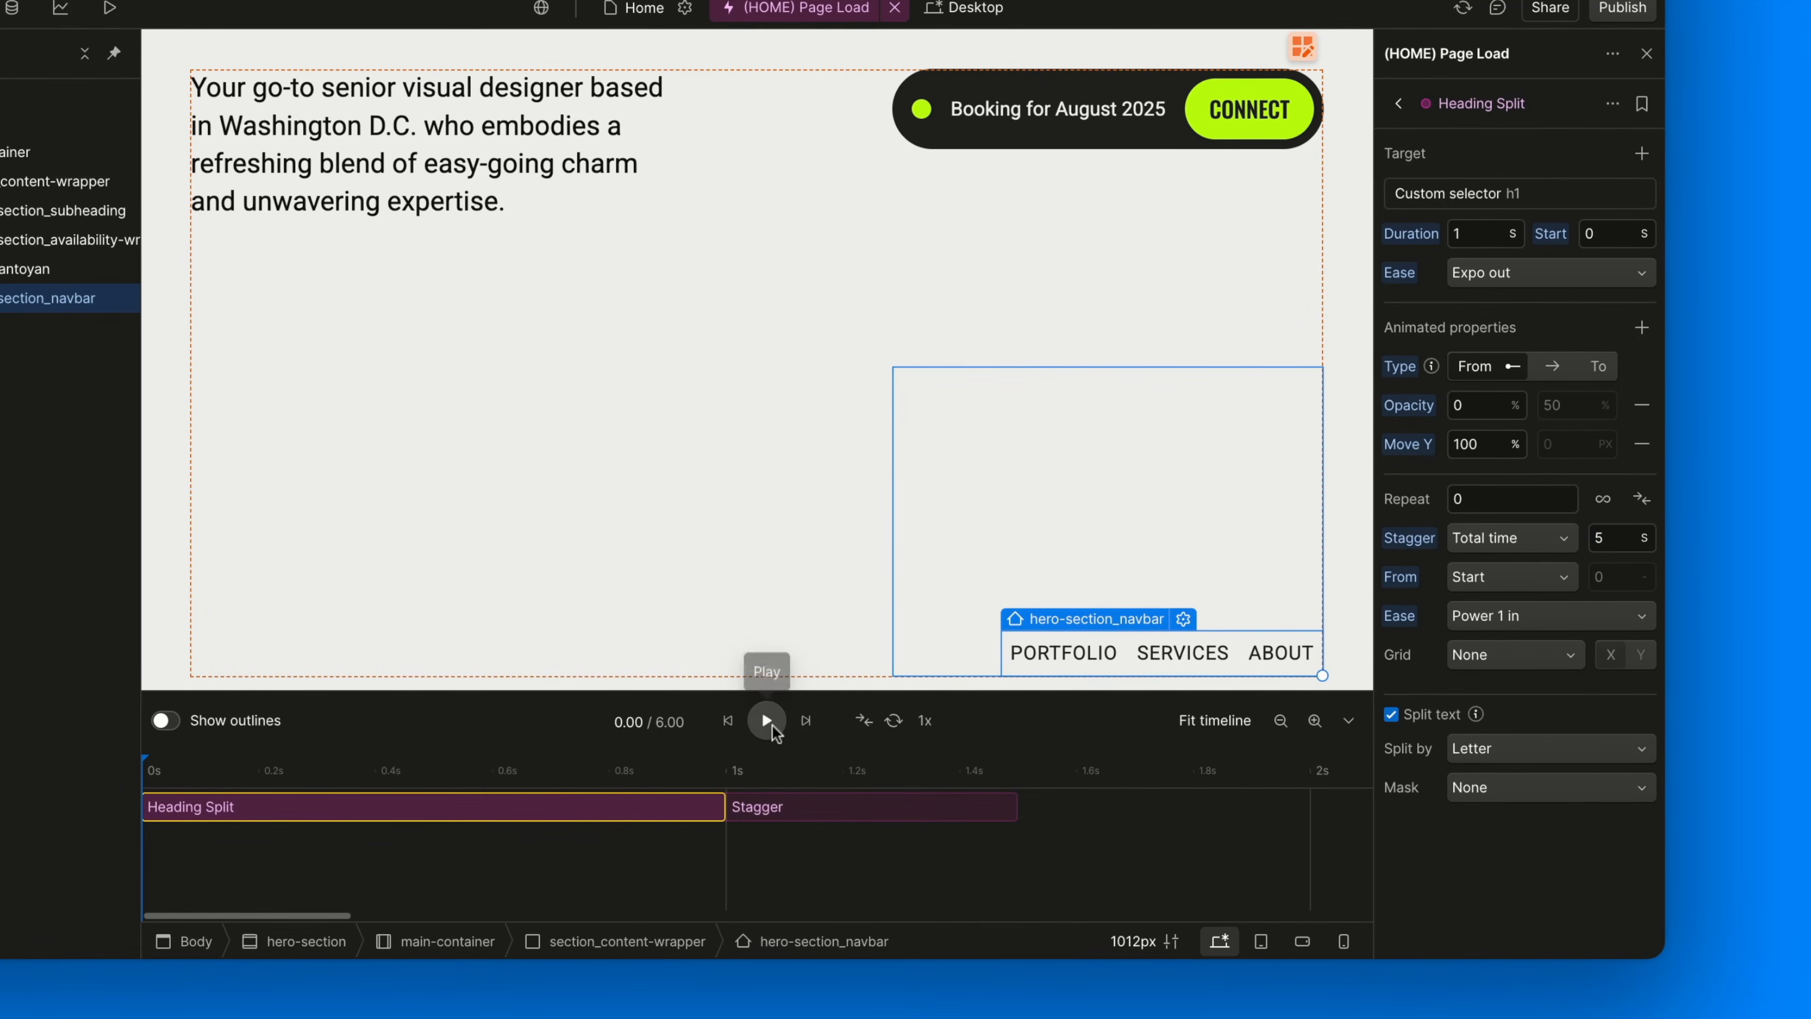
{"action": "left_click", "coordinate": [767, 720]}
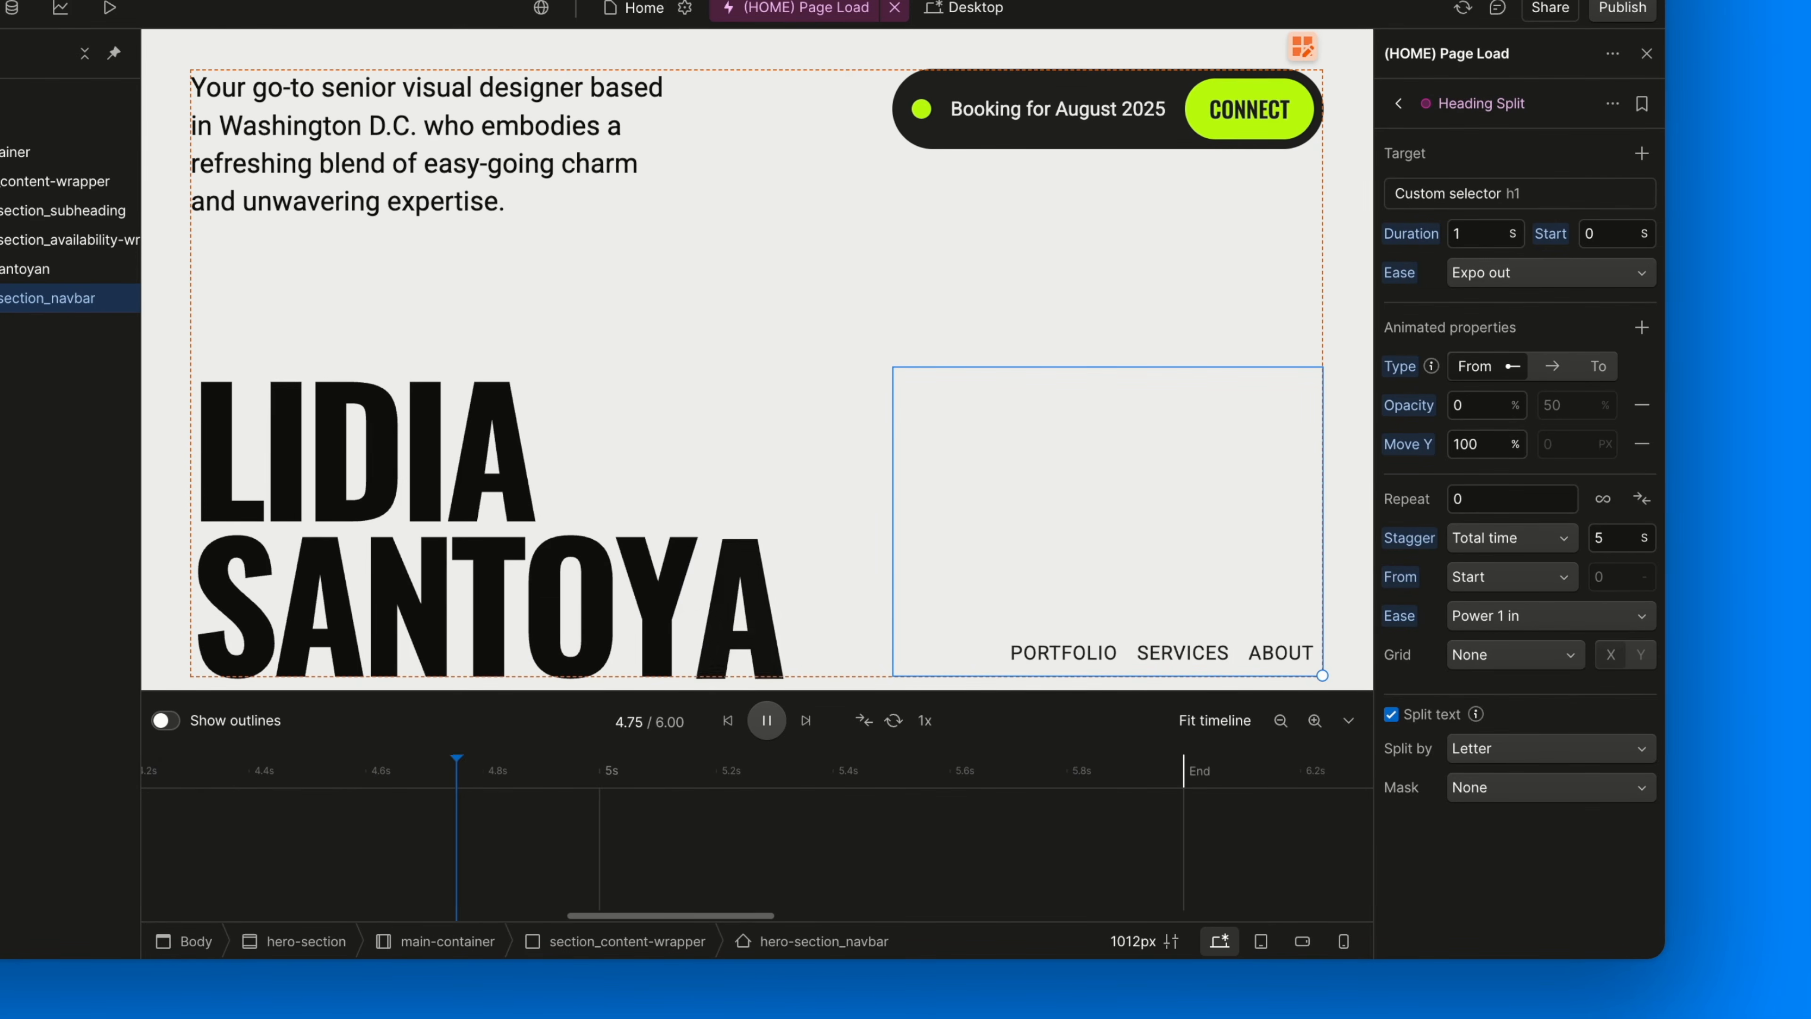
{"action": "left_click", "coordinate": [767, 722]}
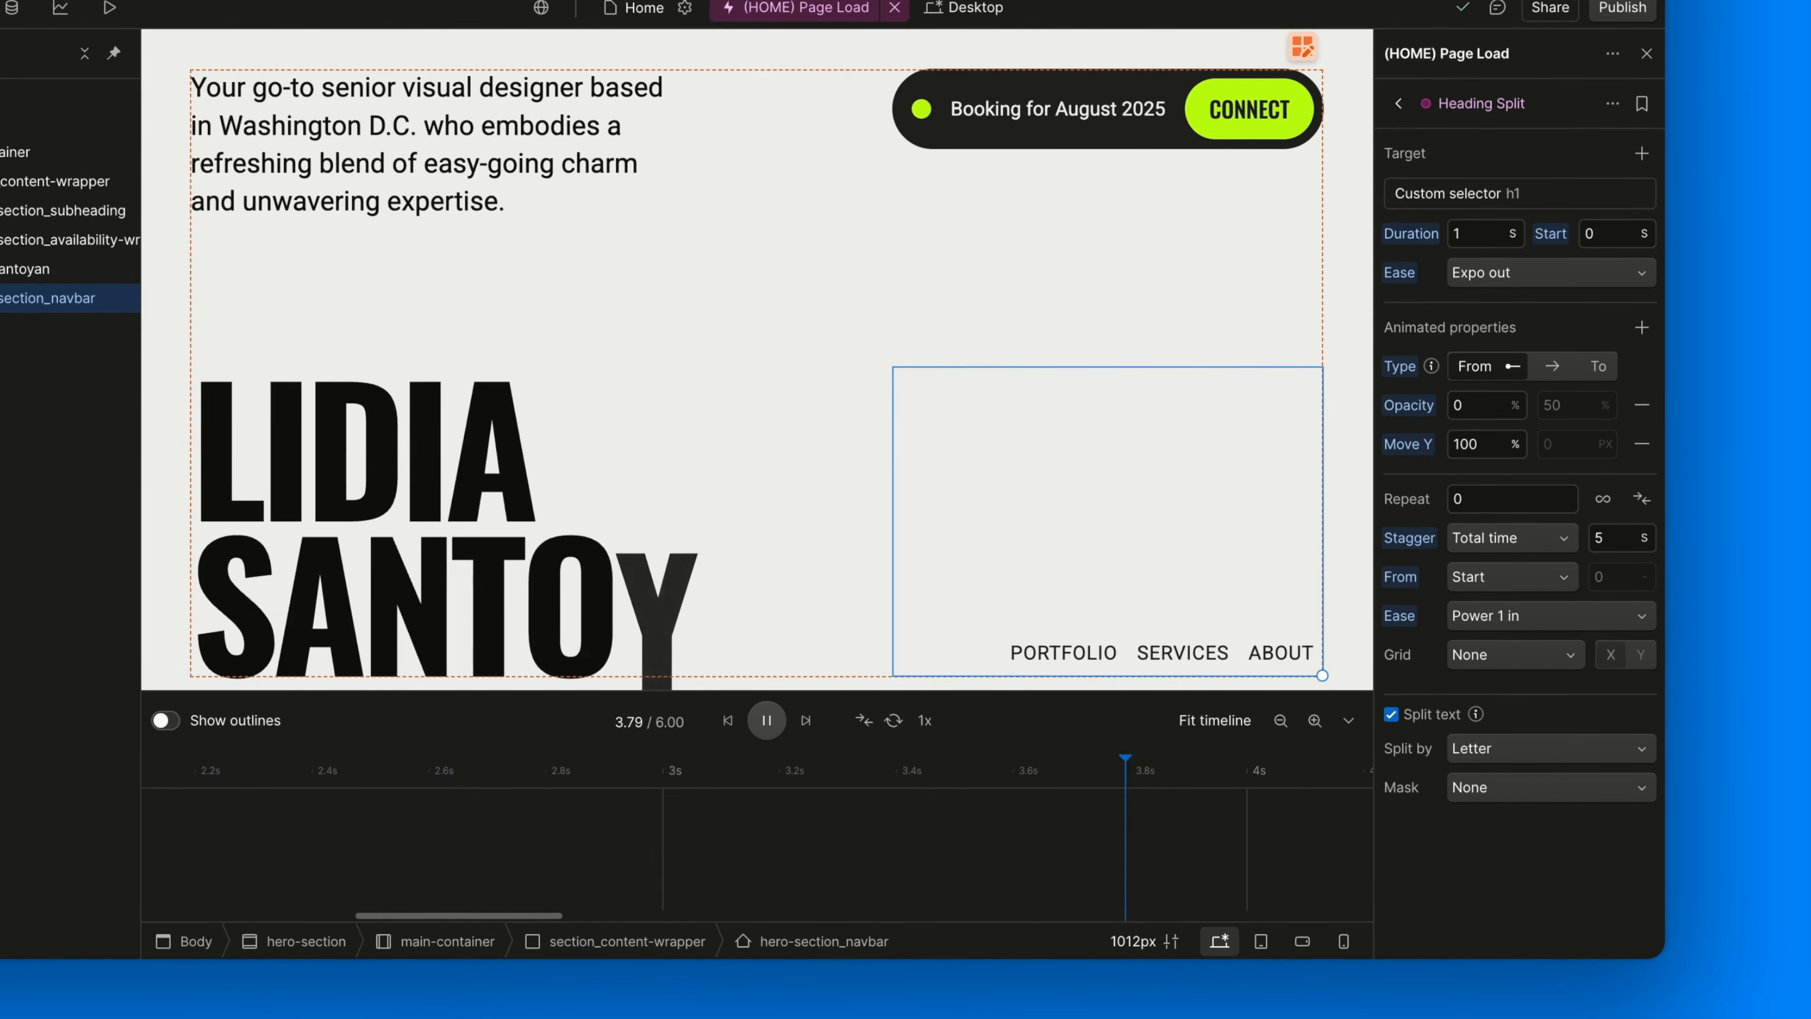
{"action": "left_click", "coordinate": [738, 716]}
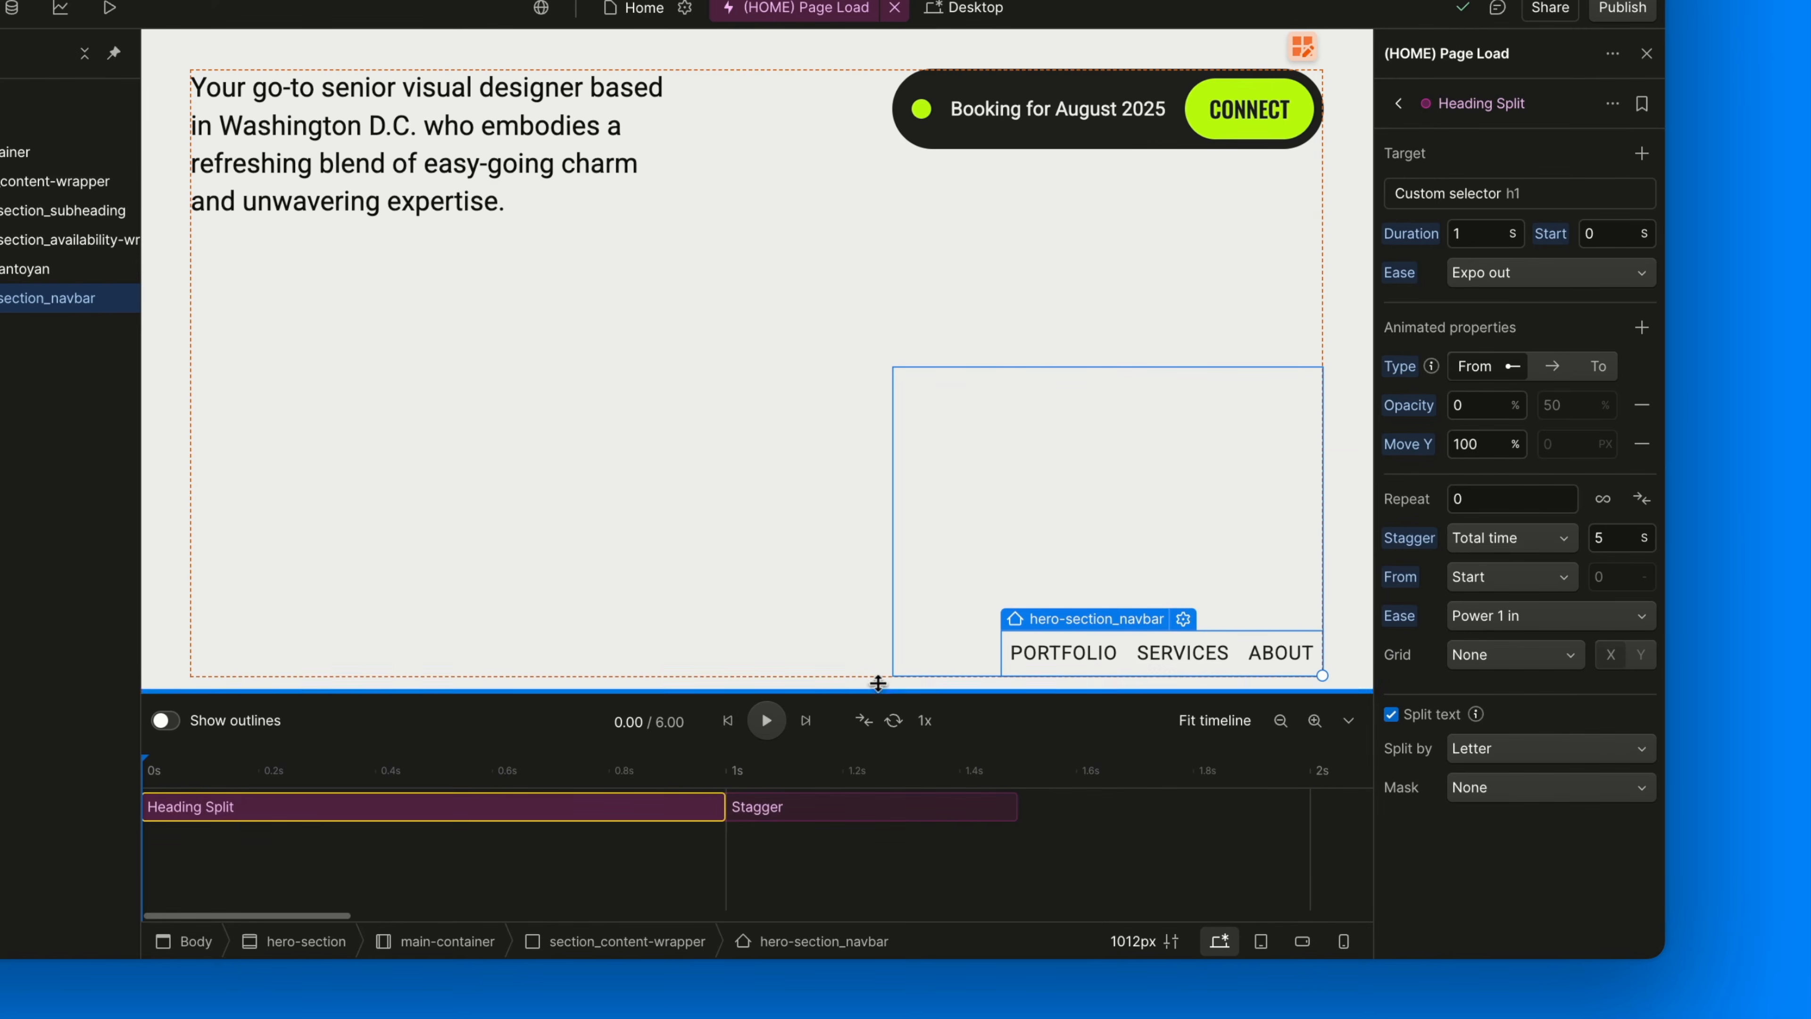
Switch the Heading Split stagger to Offset time, preview the letter animation, and rewind the timeline to the start
{"action": "left_click", "coordinate": [1492, 535]}
{"action": "left_click", "coordinate": [1481, 567]}
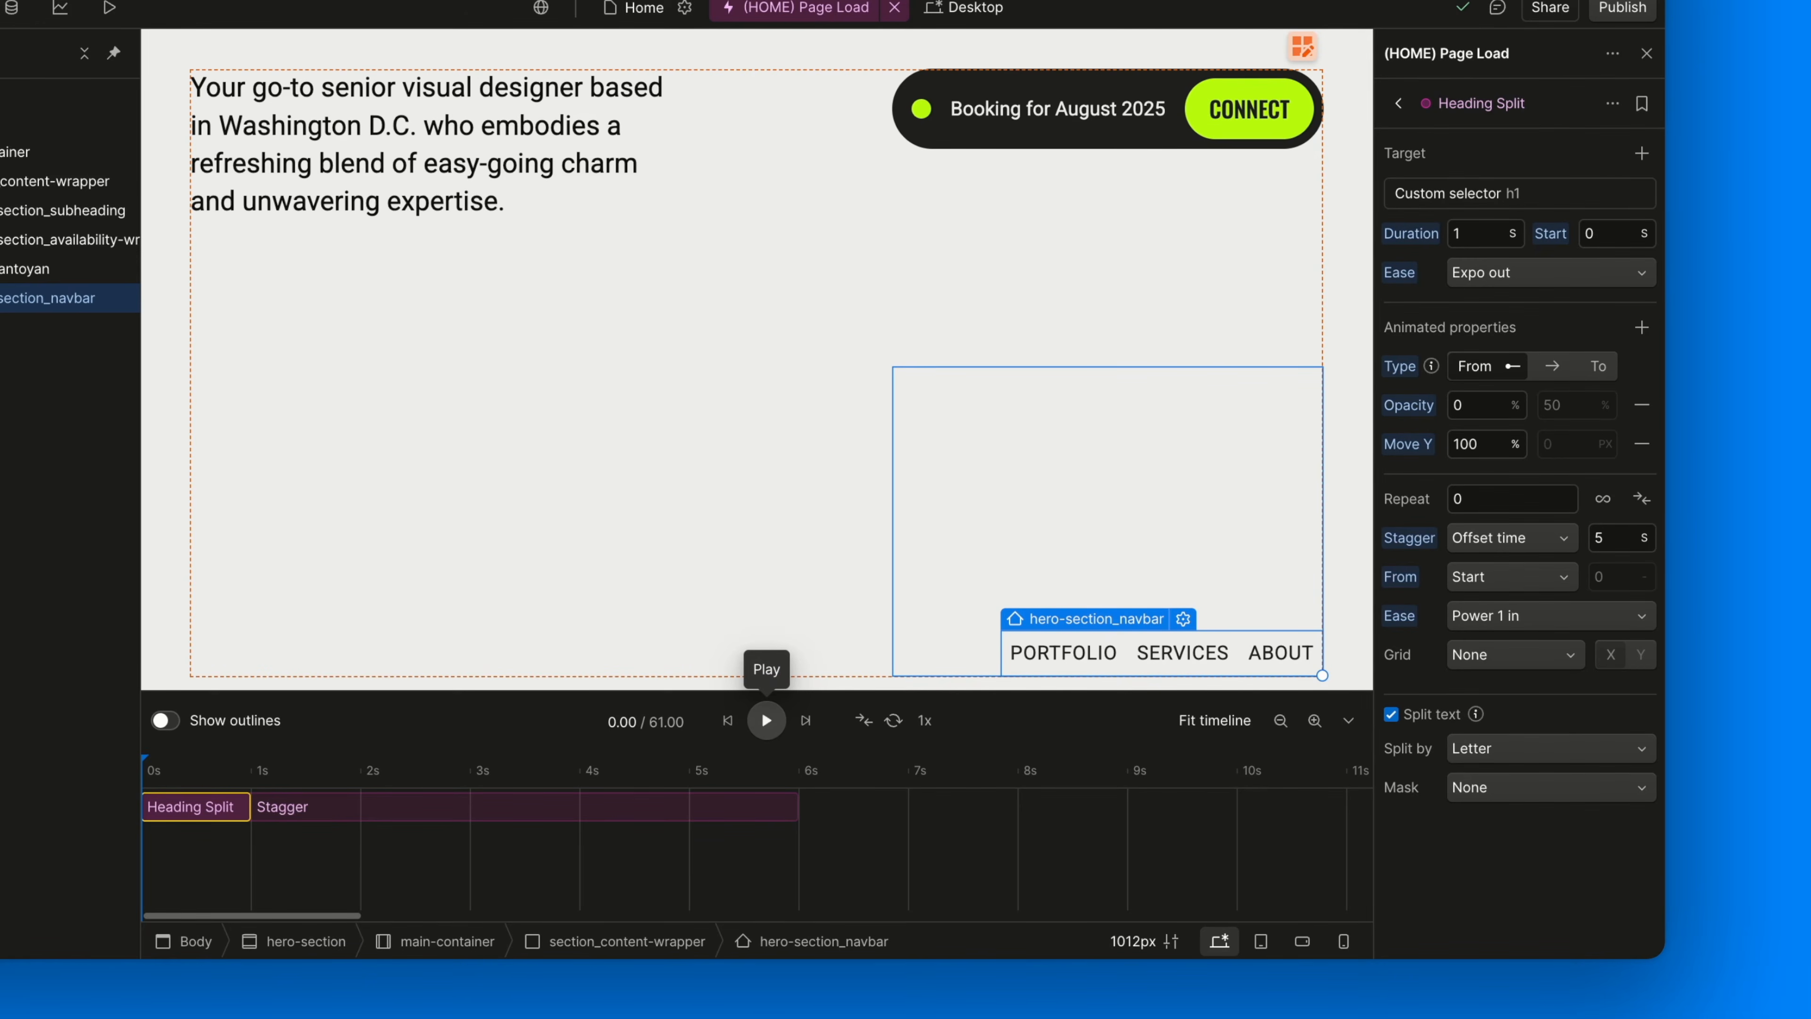
{"action": "left_click", "coordinate": [766, 720]}
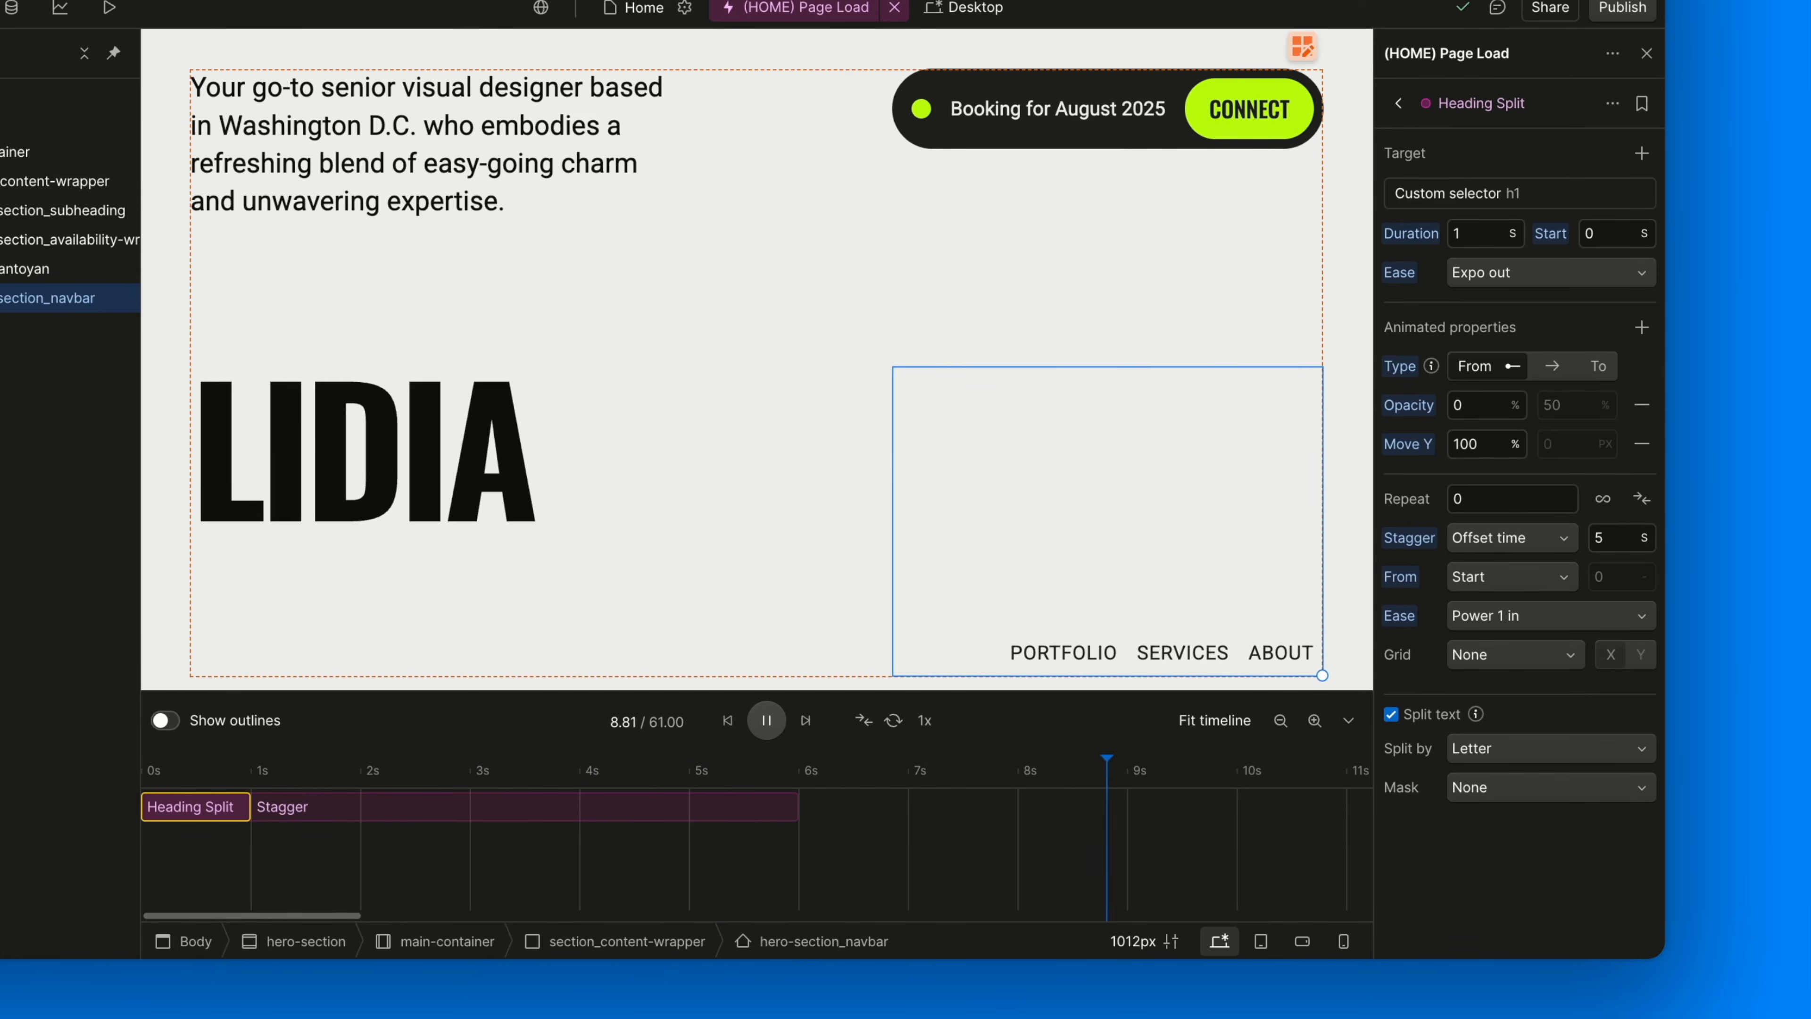
{"action": "left_click", "coordinate": [729, 719]}
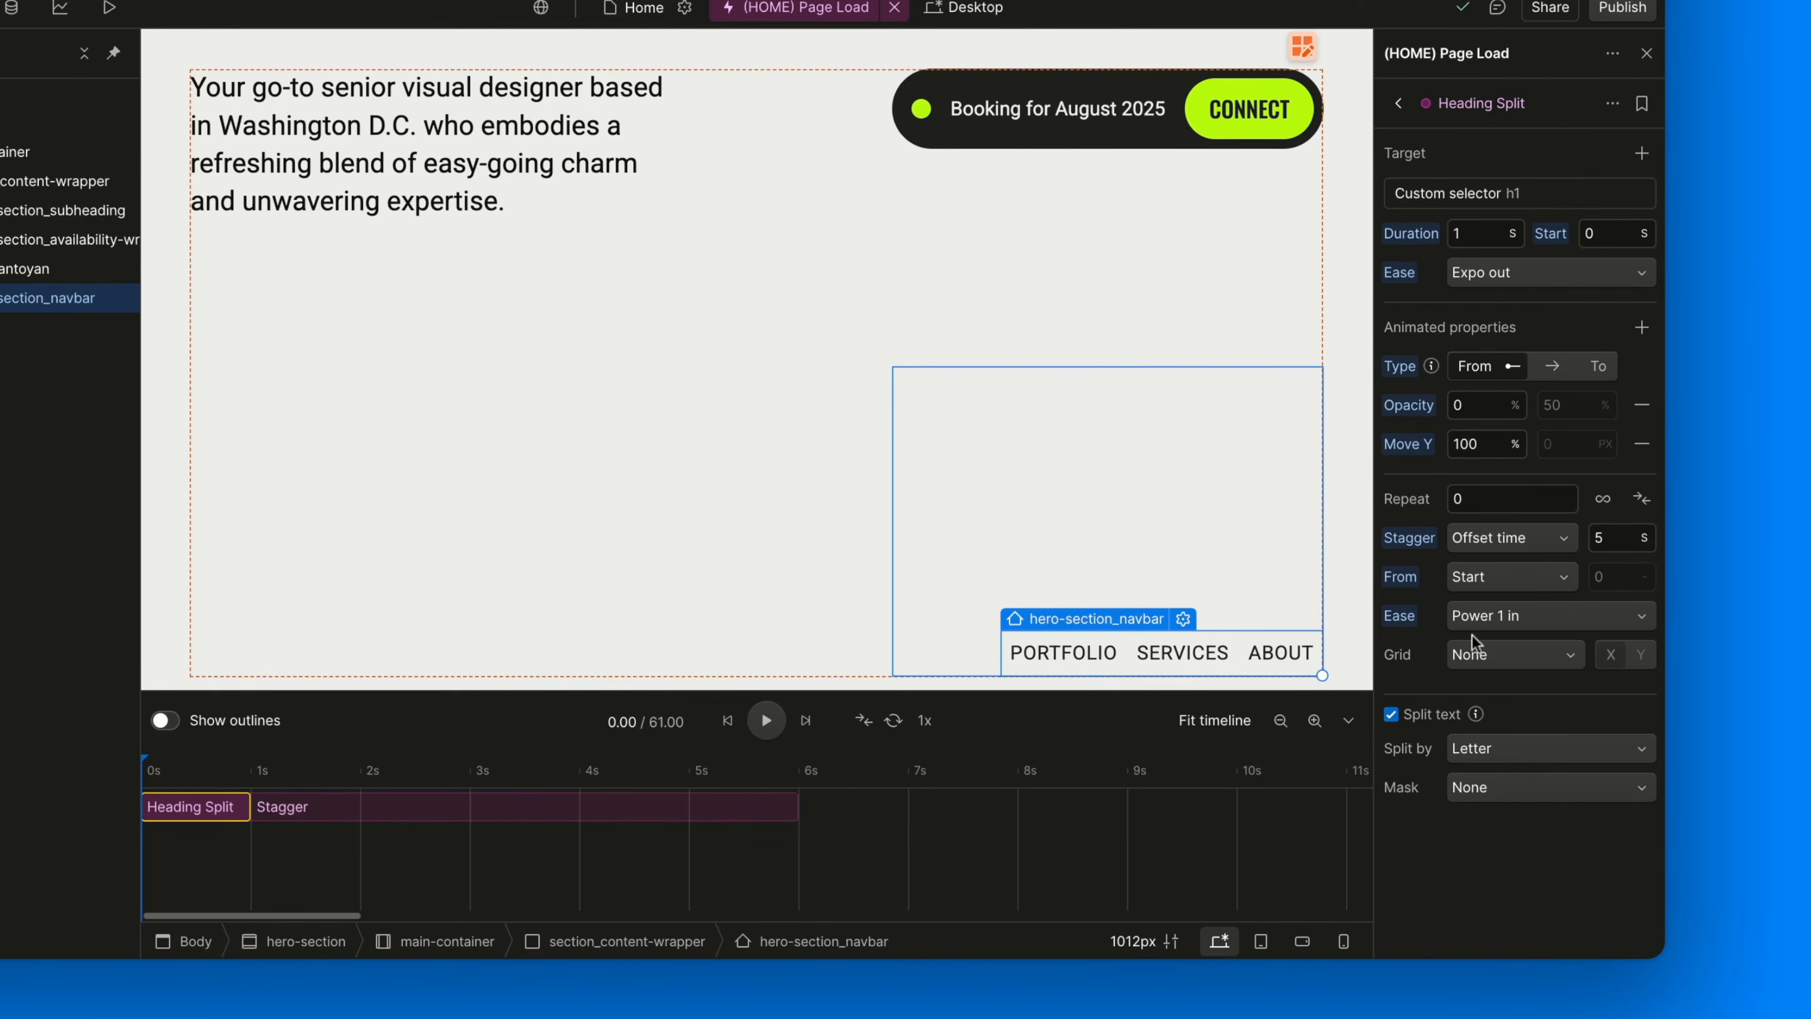
Set the stagger's ease to Power 1 out and its timing to Total time, and play the heading animation
{"action": "left_click", "coordinate": [1489, 615]}
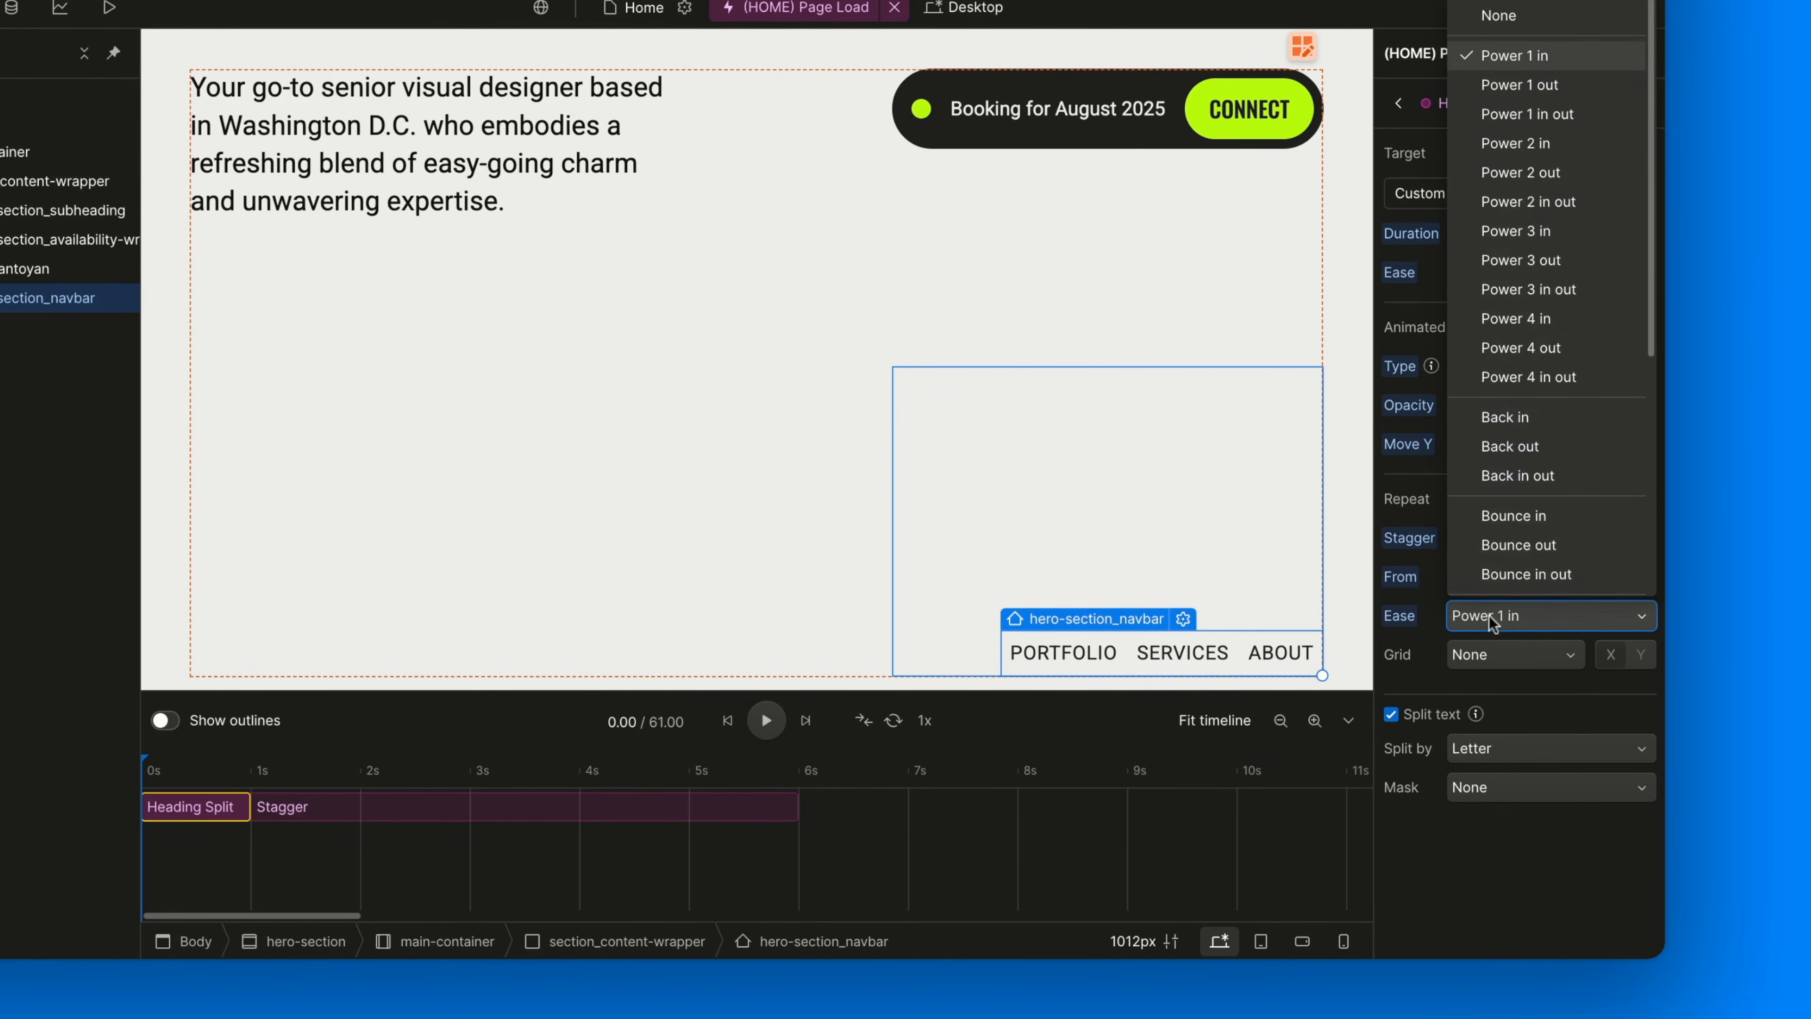
{"action": "left_click", "coordinate": [1561, 83]}
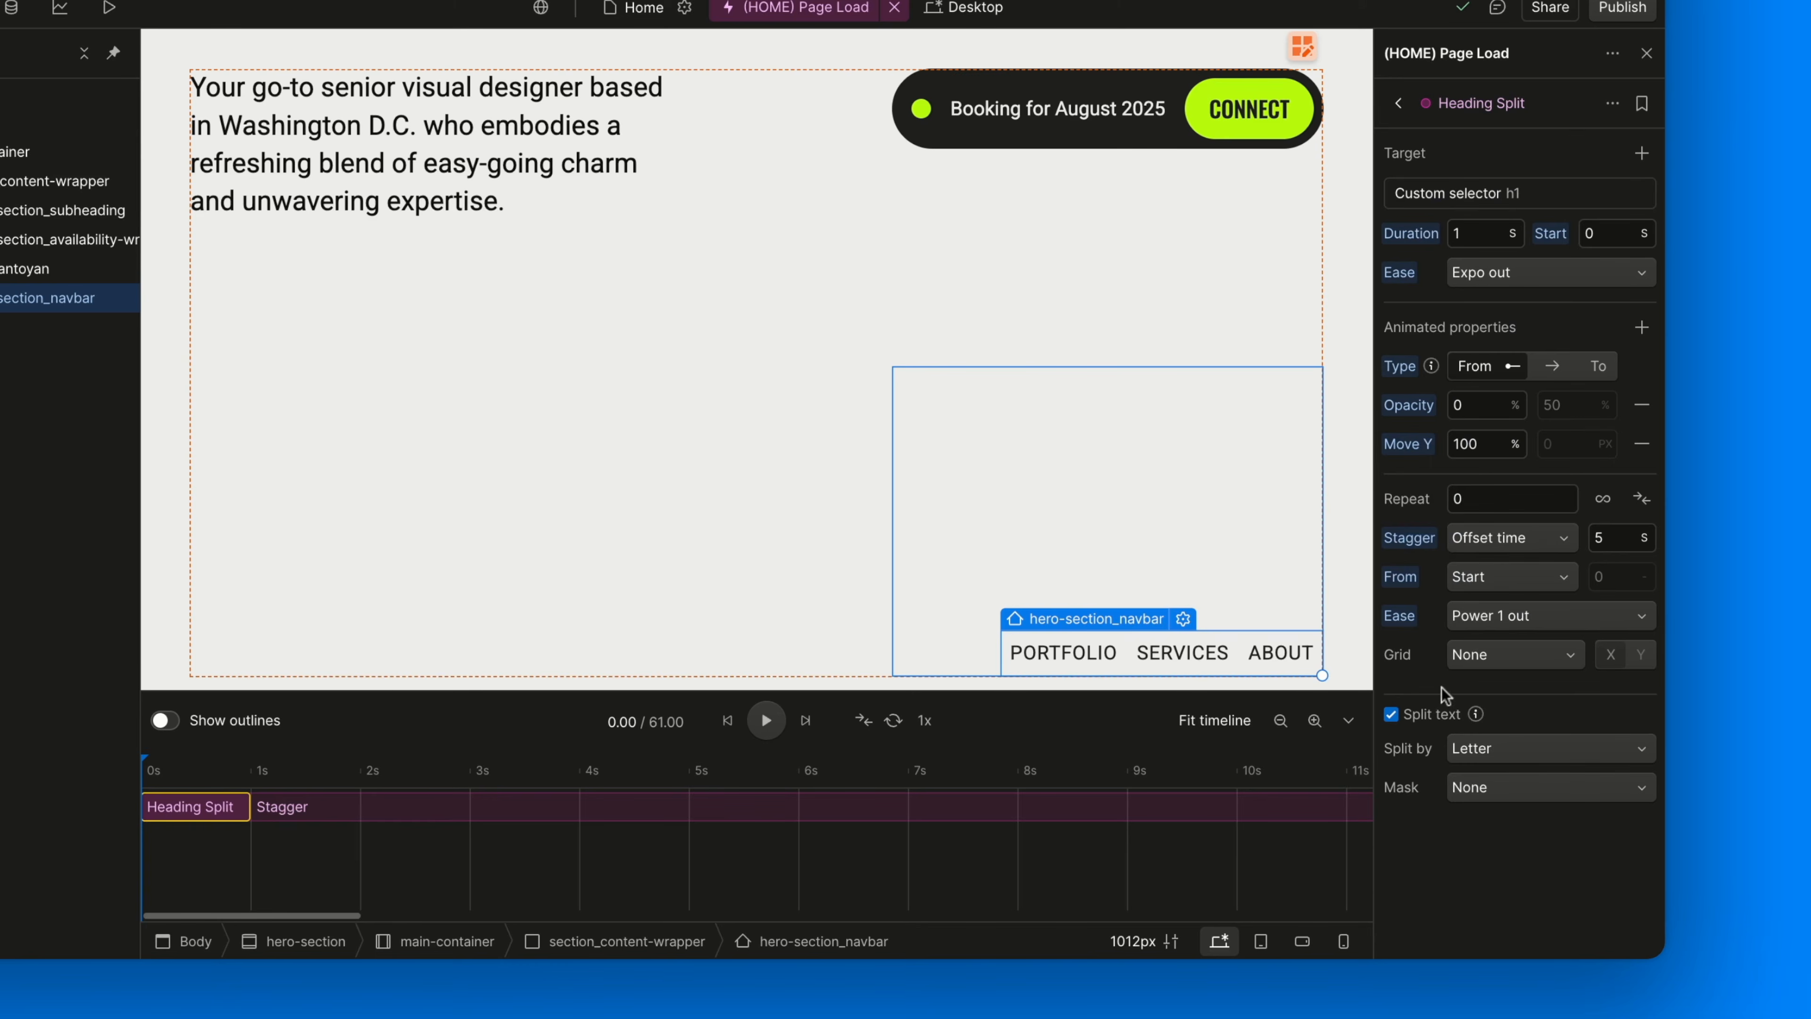
{"action": "left_click", "coordinate": [1482, 538]}
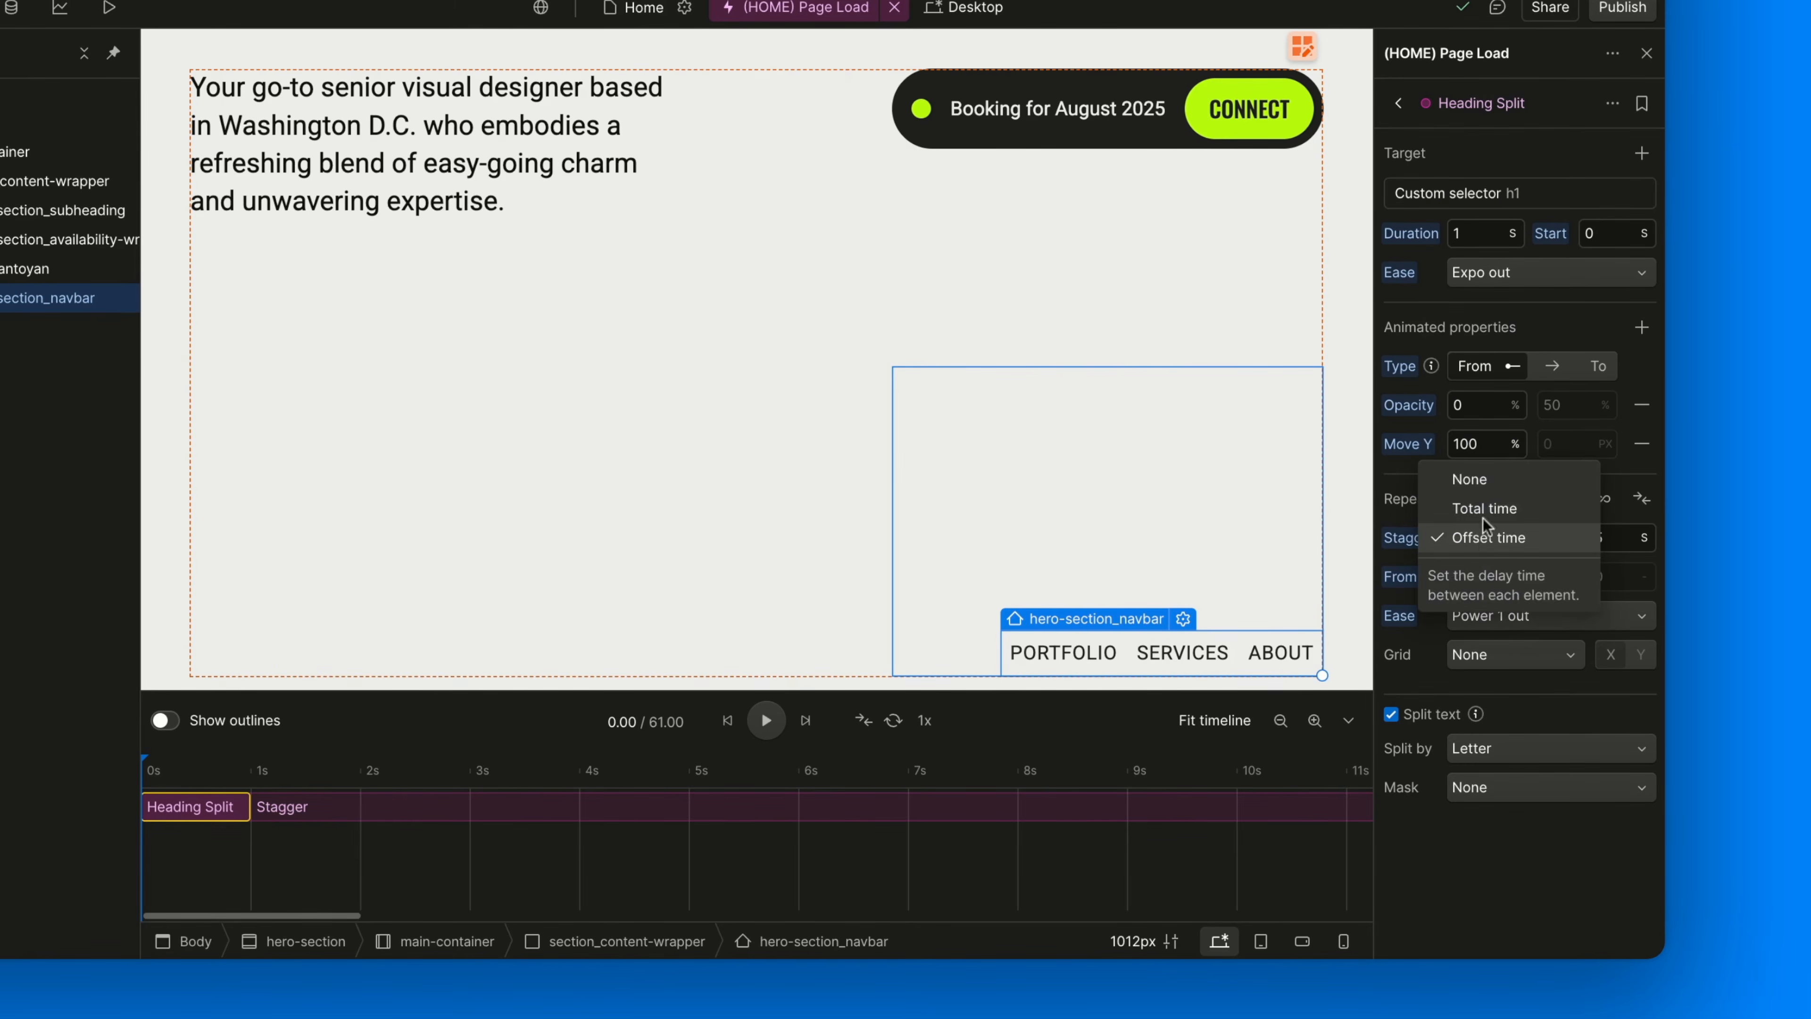
{"action": "left_click", "coordinate": [1484, 510]}
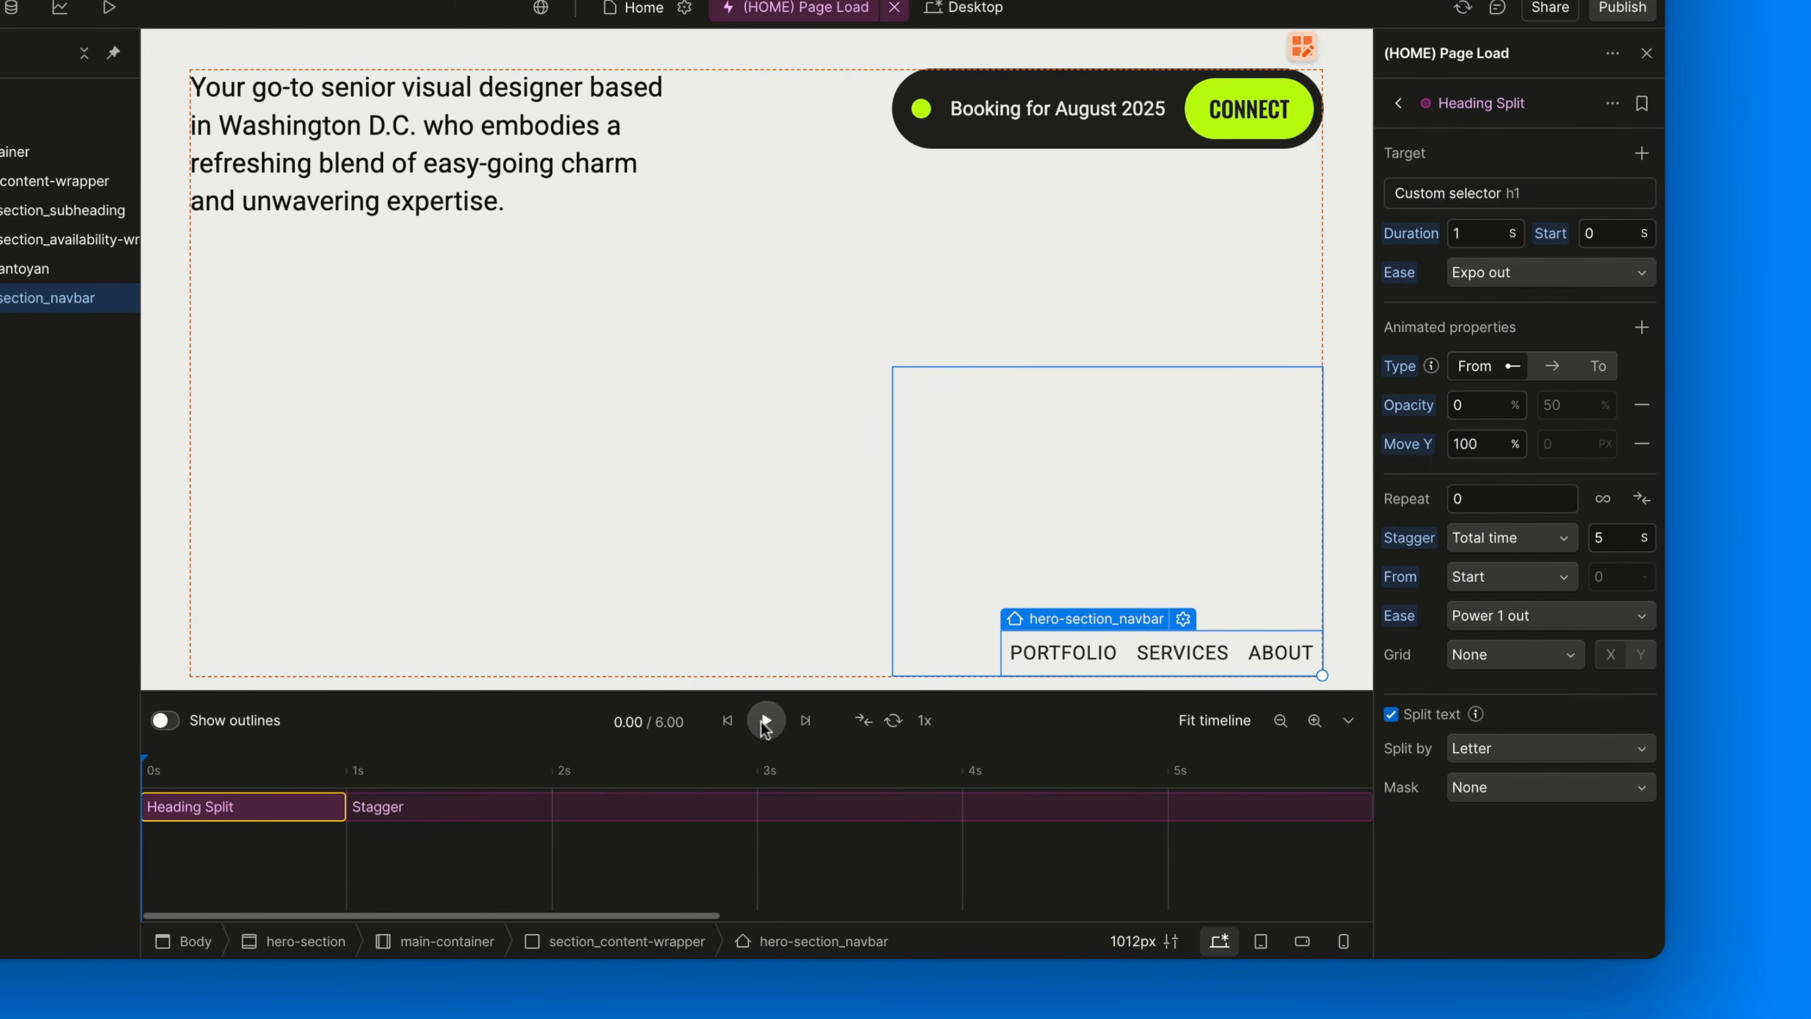
{"action": "left_click", "coordinate": [767, 723]}
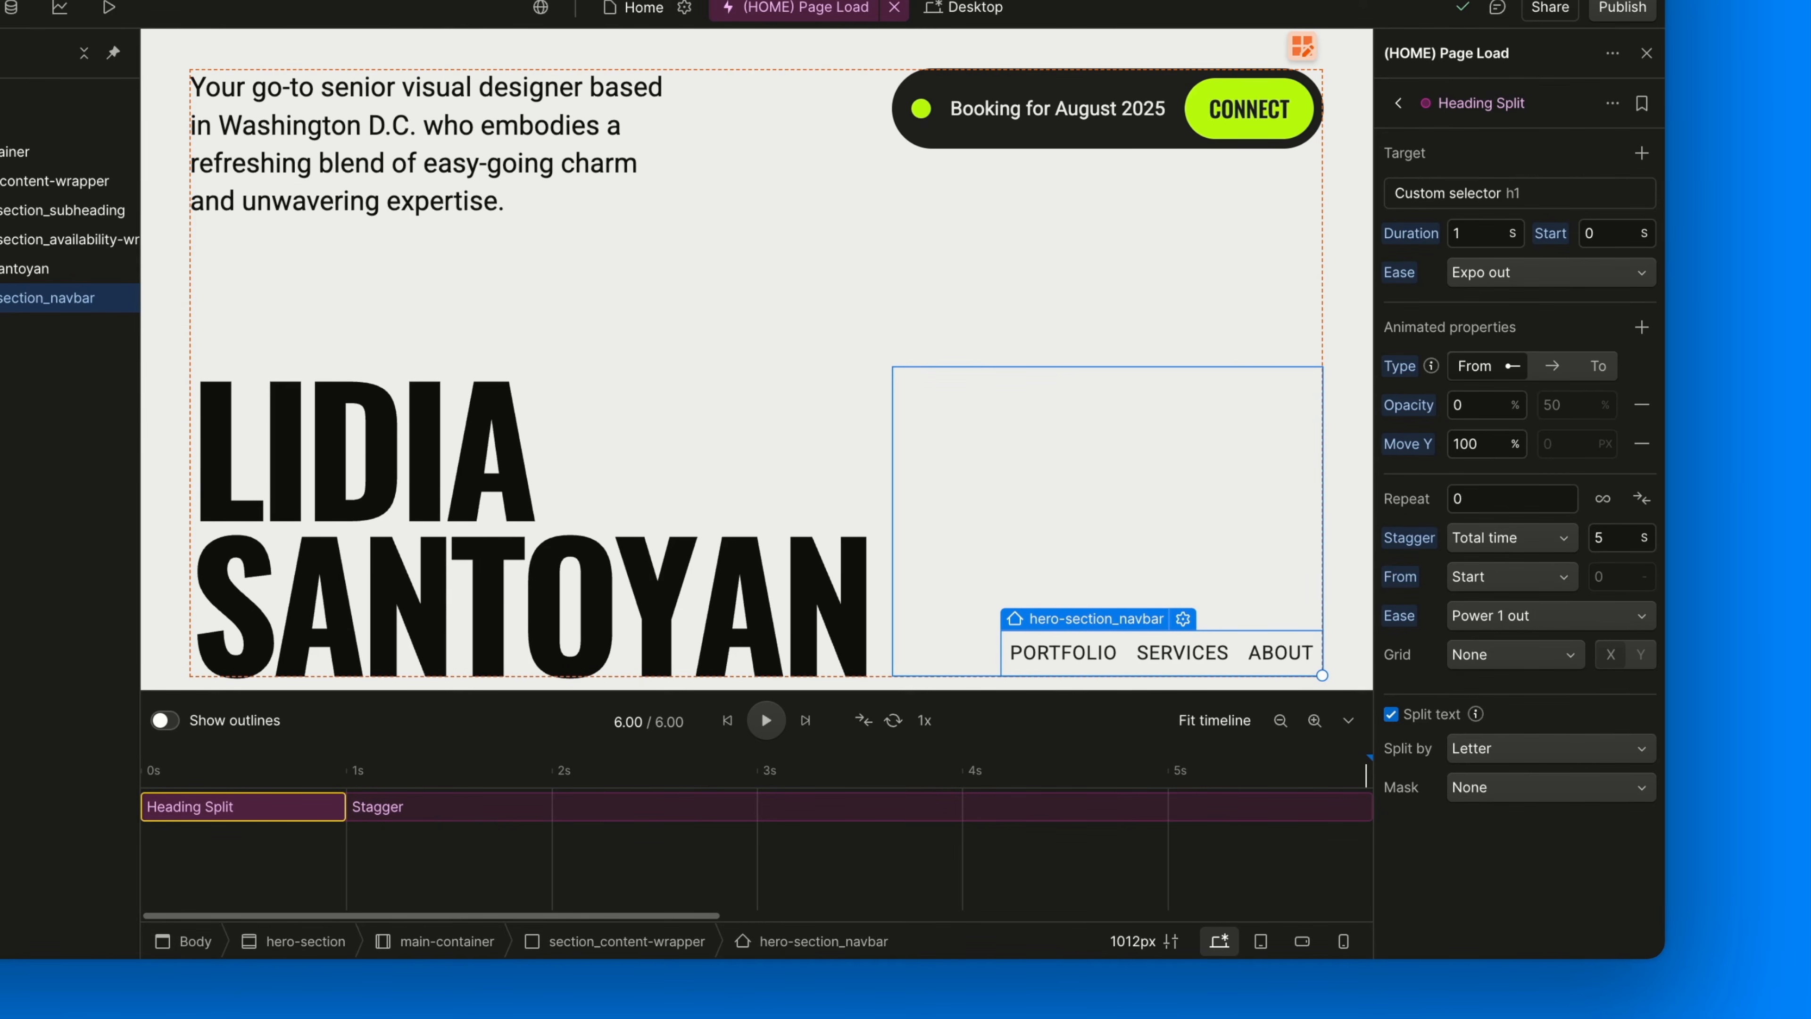
Set the stagger's ease to Power 1 in out and play the heading animation
{"action": "left_click", "coordinate": [1495, 618]}
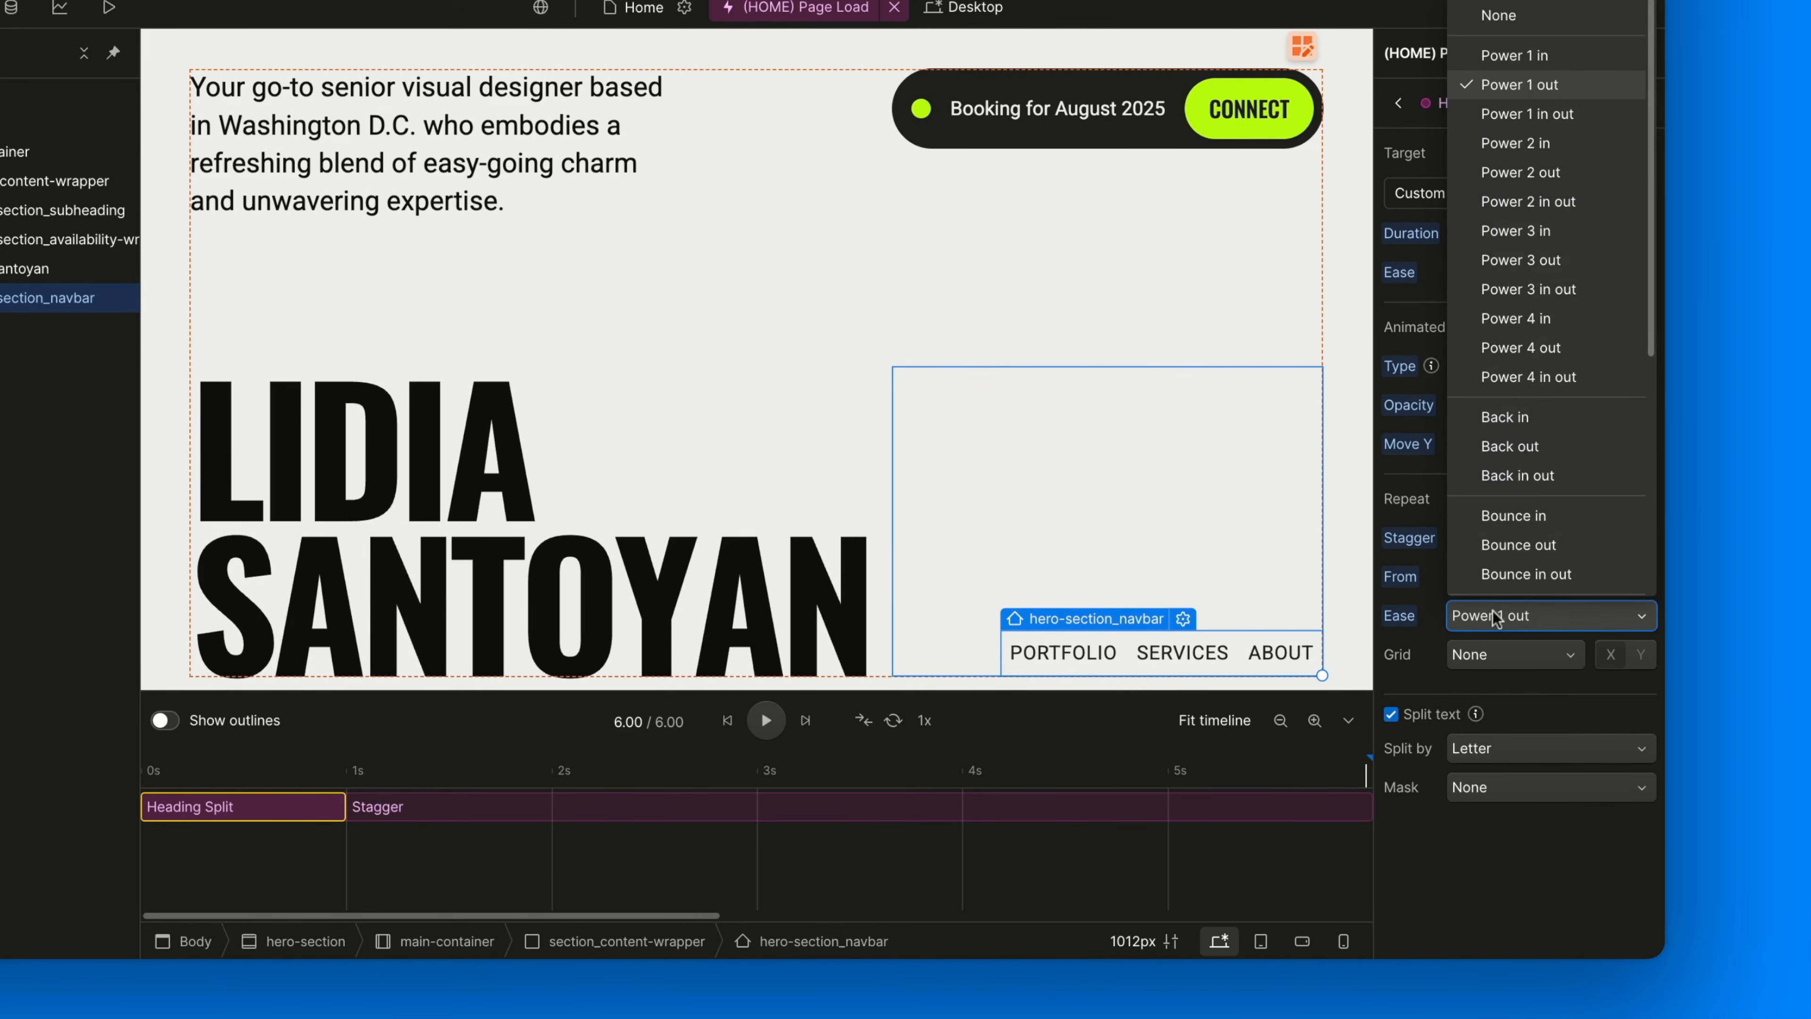
{"action": "left_click", "coordinate": [1605, 116]}
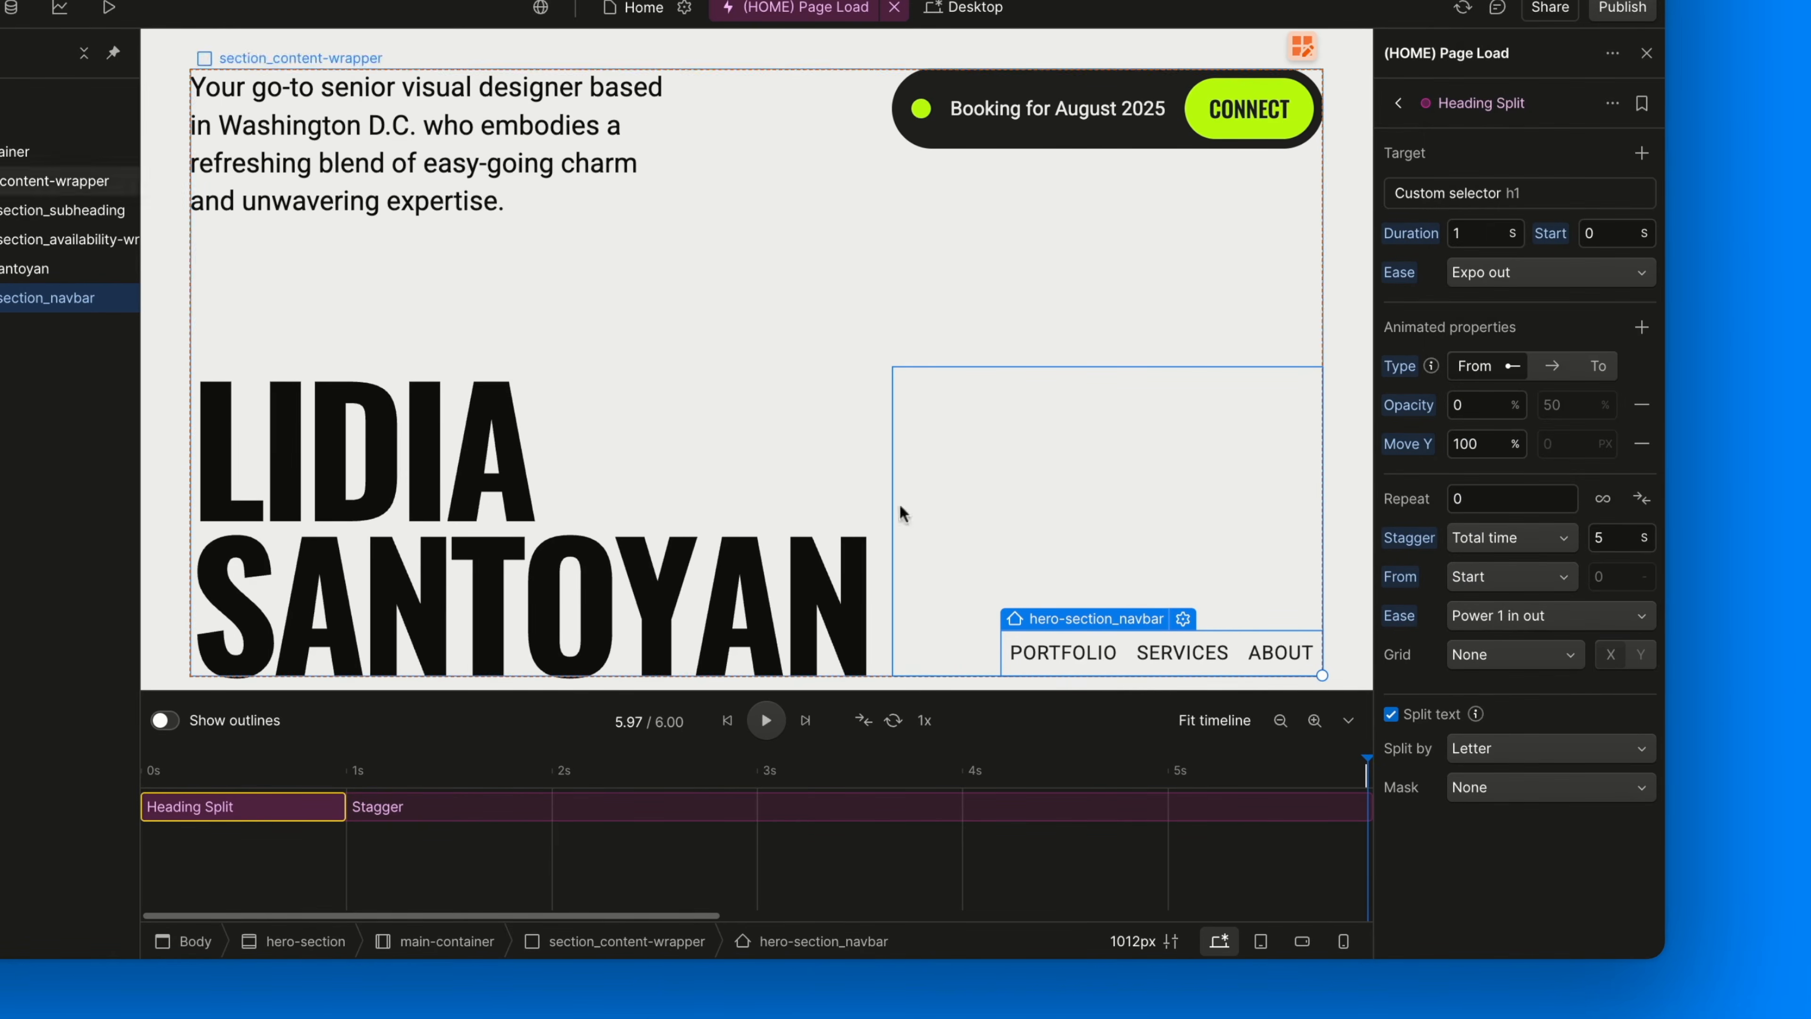
{"action": "left_click", "coordinate": [766, 721]}
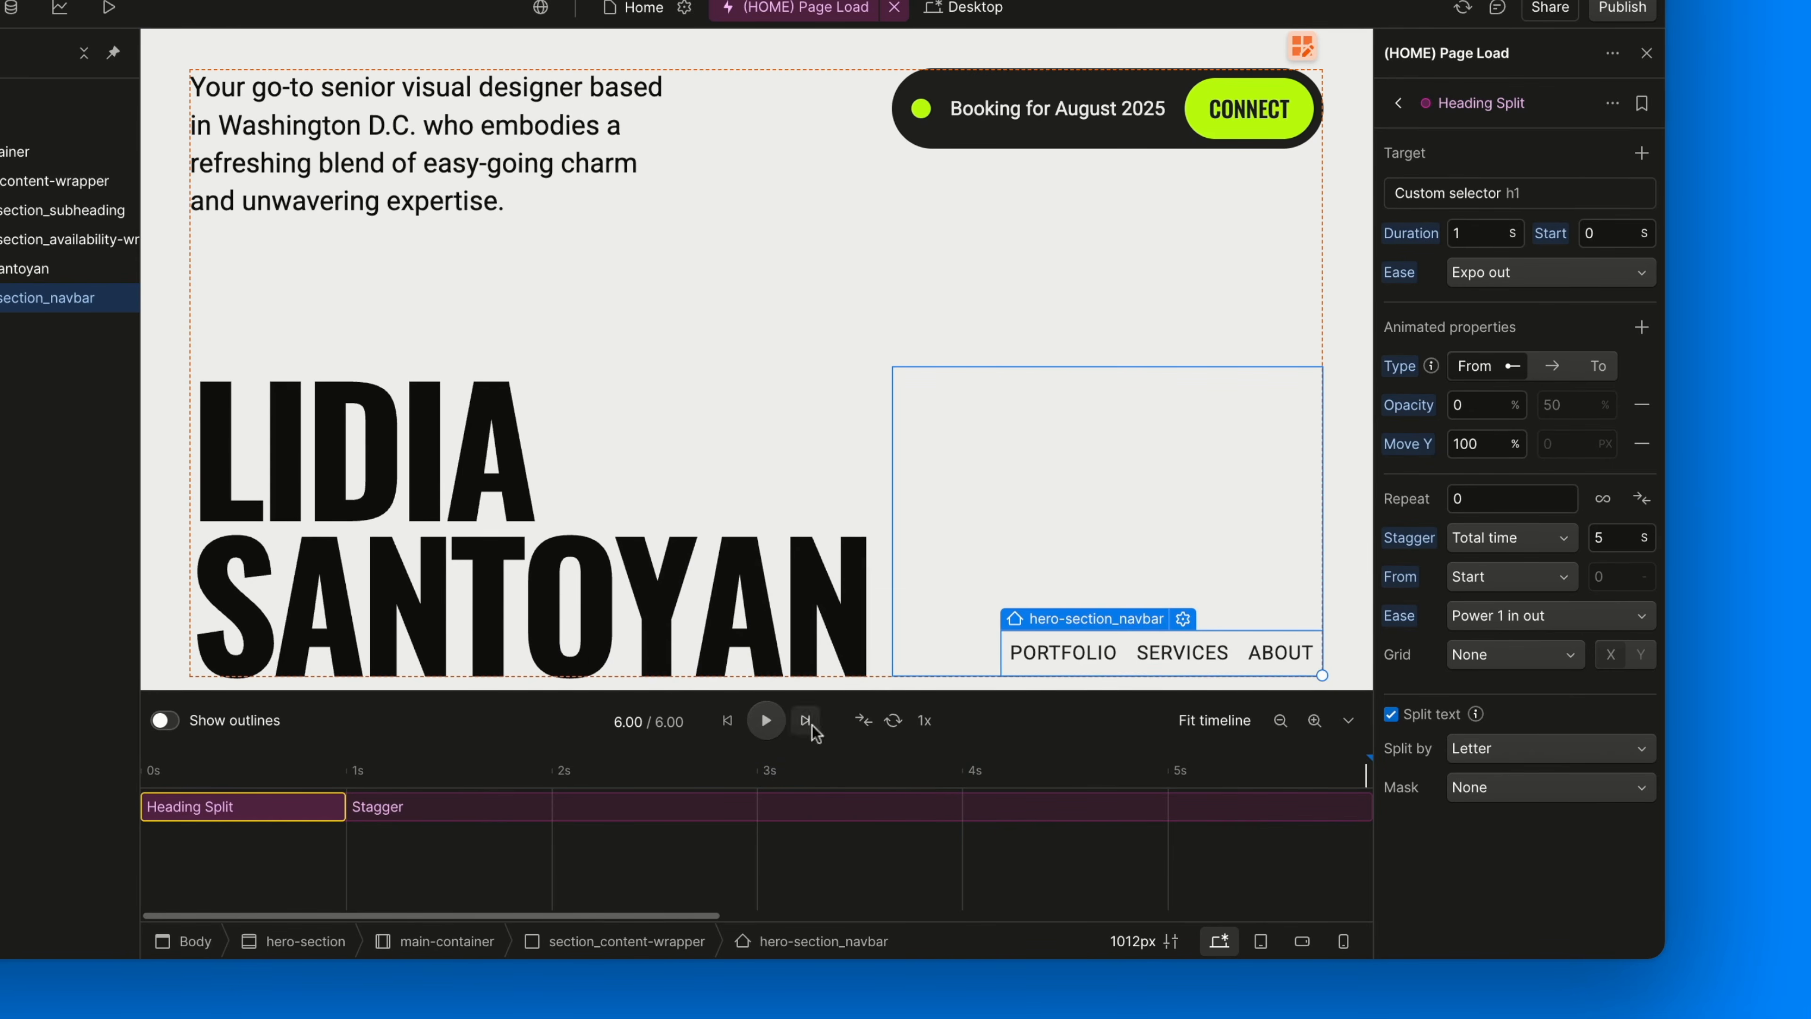
Review the stagger's ease options, set the ease to Back out, and play the heading animation from the start
{"action": "left_click", "coordinate": [1457, 622]}
{"action": "scroll", "coordinate": [1526, 528], "scroll_direction": "down", "scroll_amount": 2}
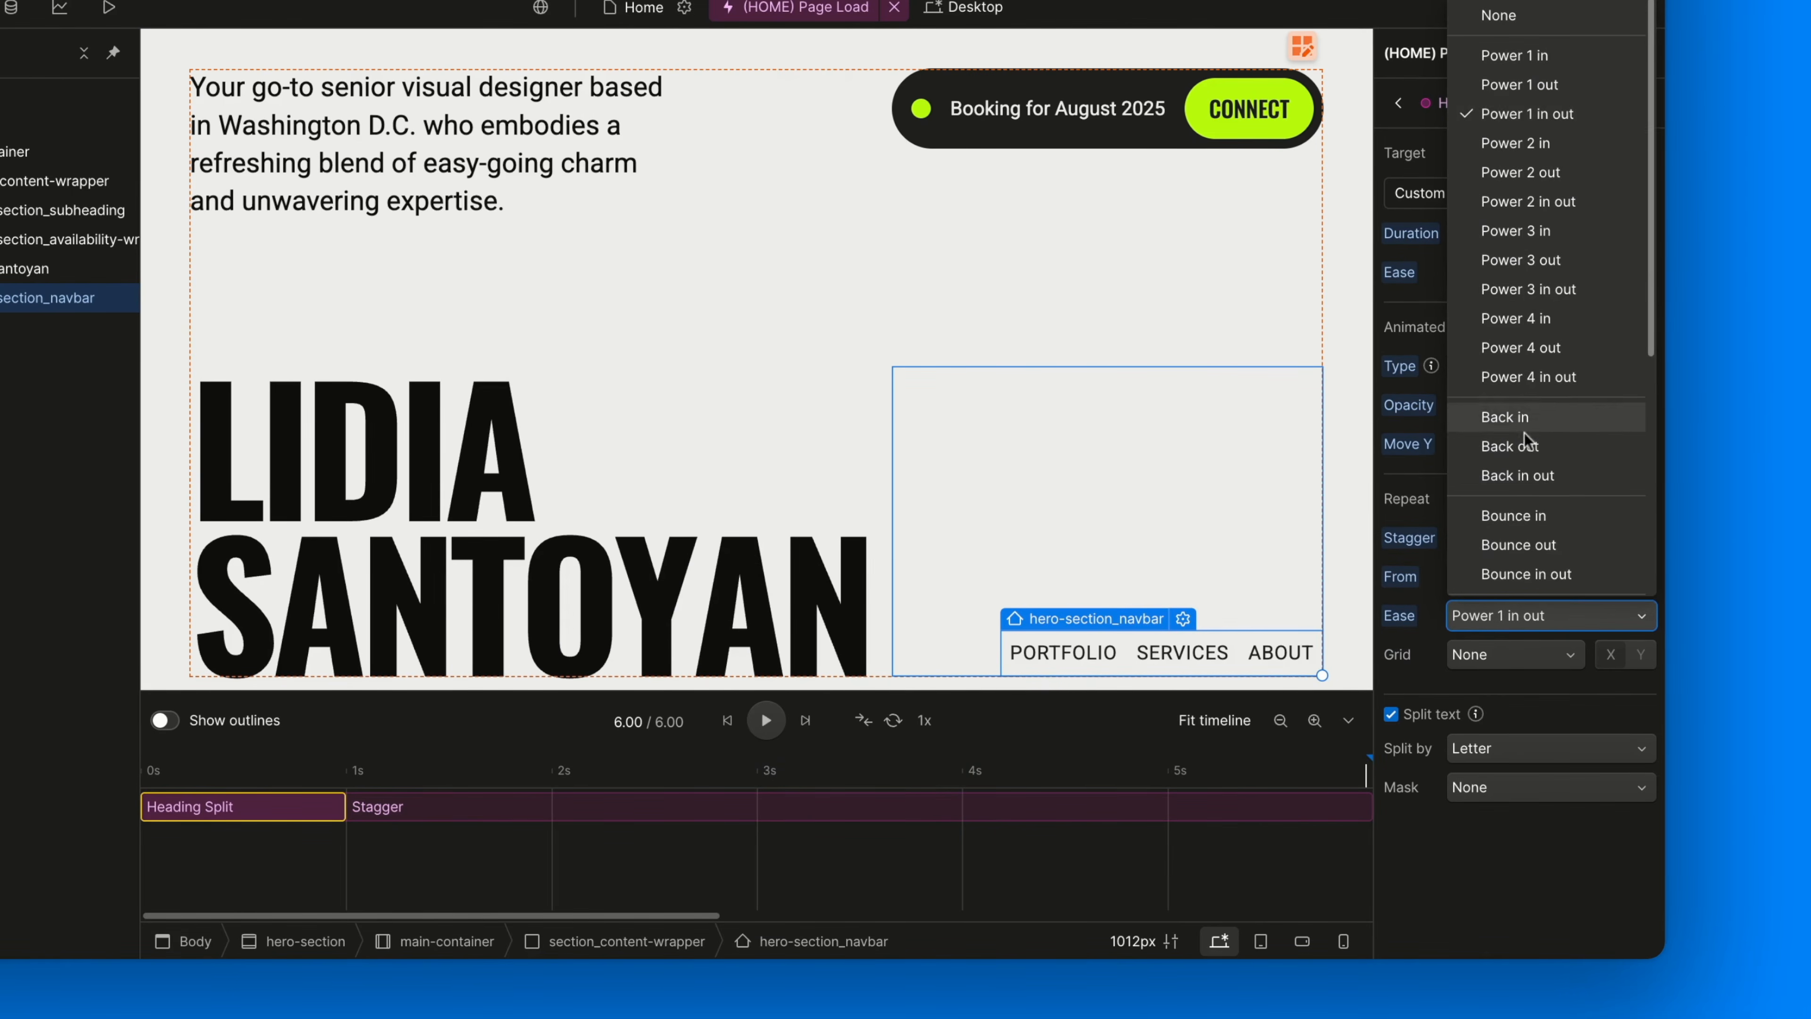
{"action": "scroll", "coordinate": [1512, 418], "scroll_direction": "down", "scroll_amount": 3}
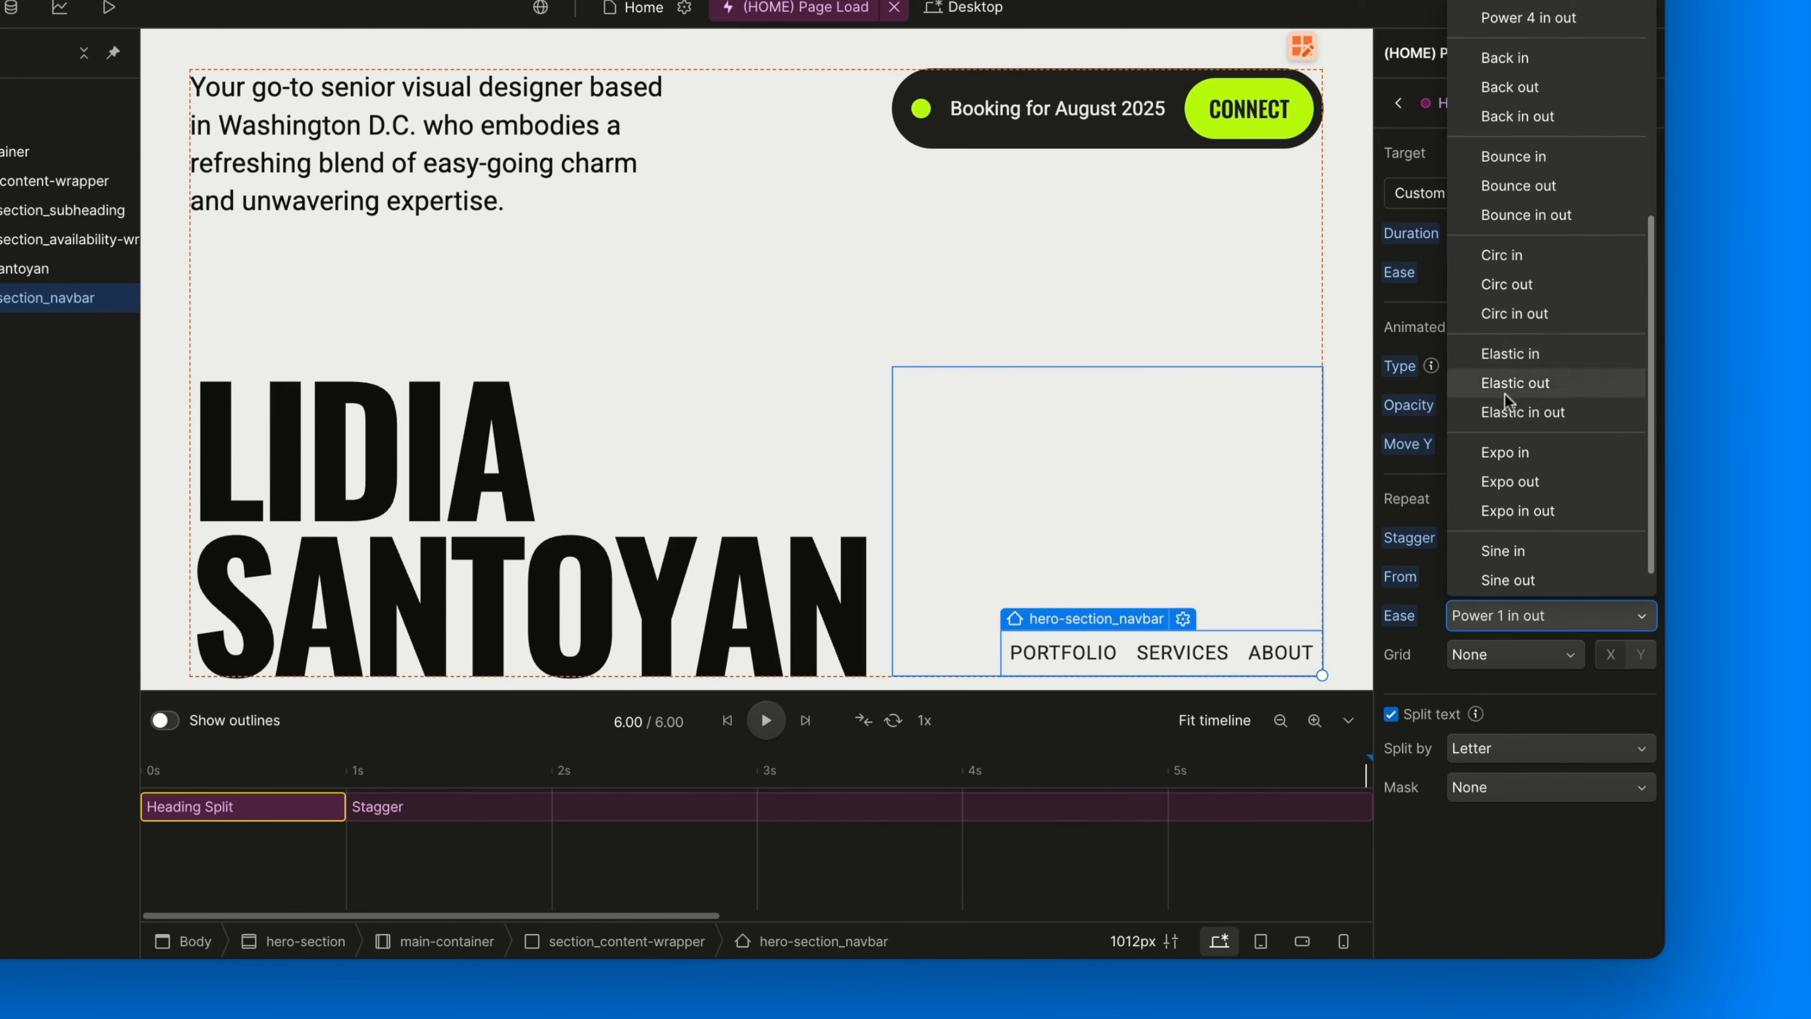
{"action": "left_click", "coordinate": [1511, 680]}
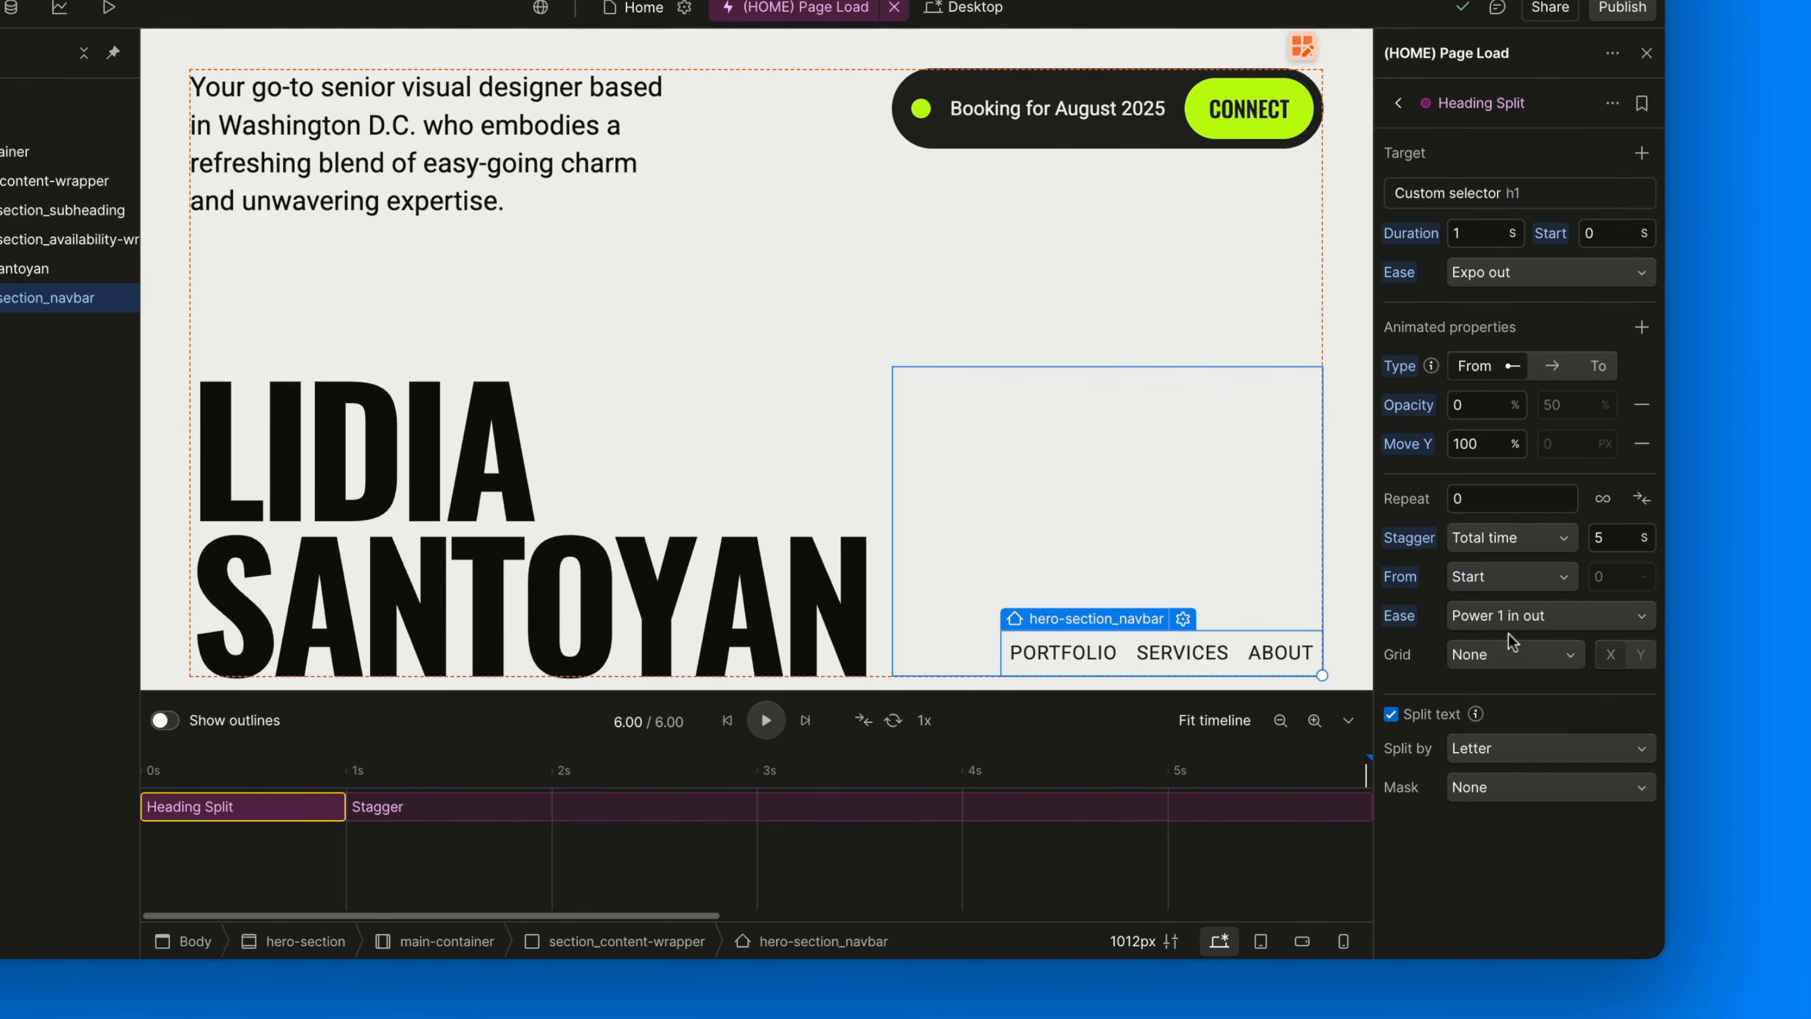
{"action": "left_click", "coordinate": [1511, 616]}
{"action": "scroll", "coordinate": [1503, 455], "scroll_direction": "down", "scroll_amount": 2}
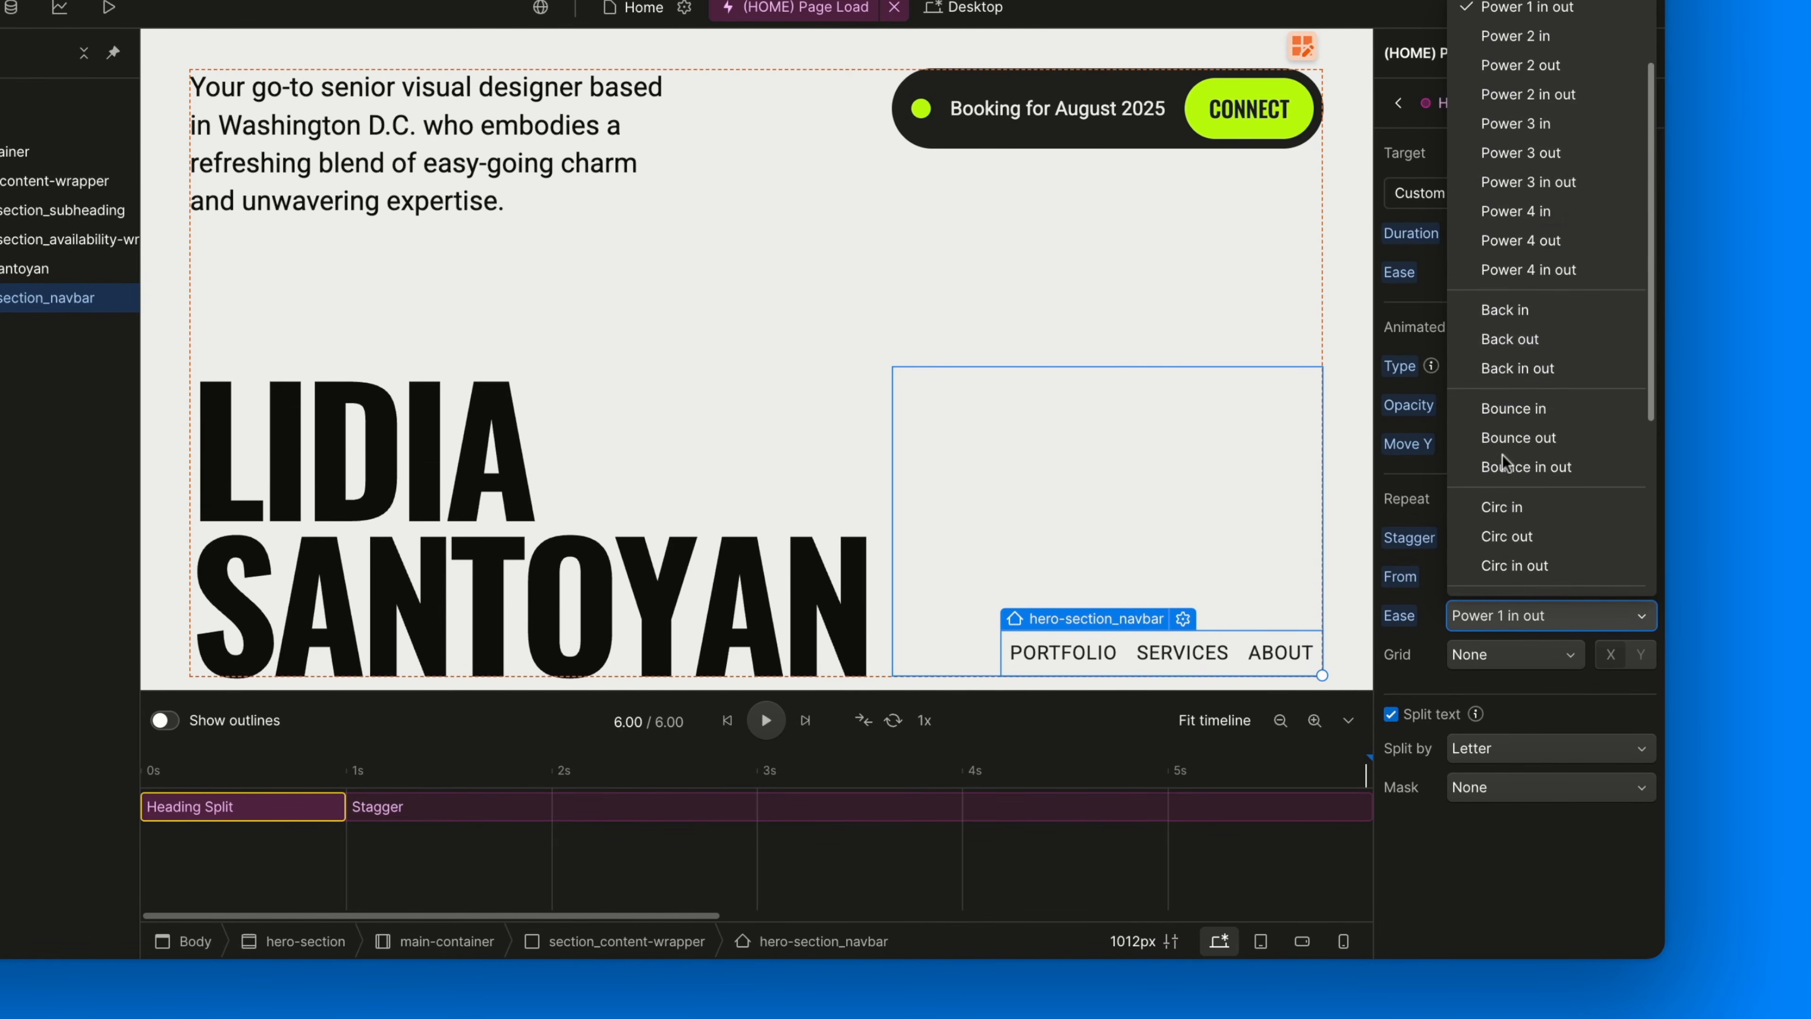
{"action": "left_click", "coordinate": [1541, 346]}
{"action": "left_click", "coordinate": [728, 720]}
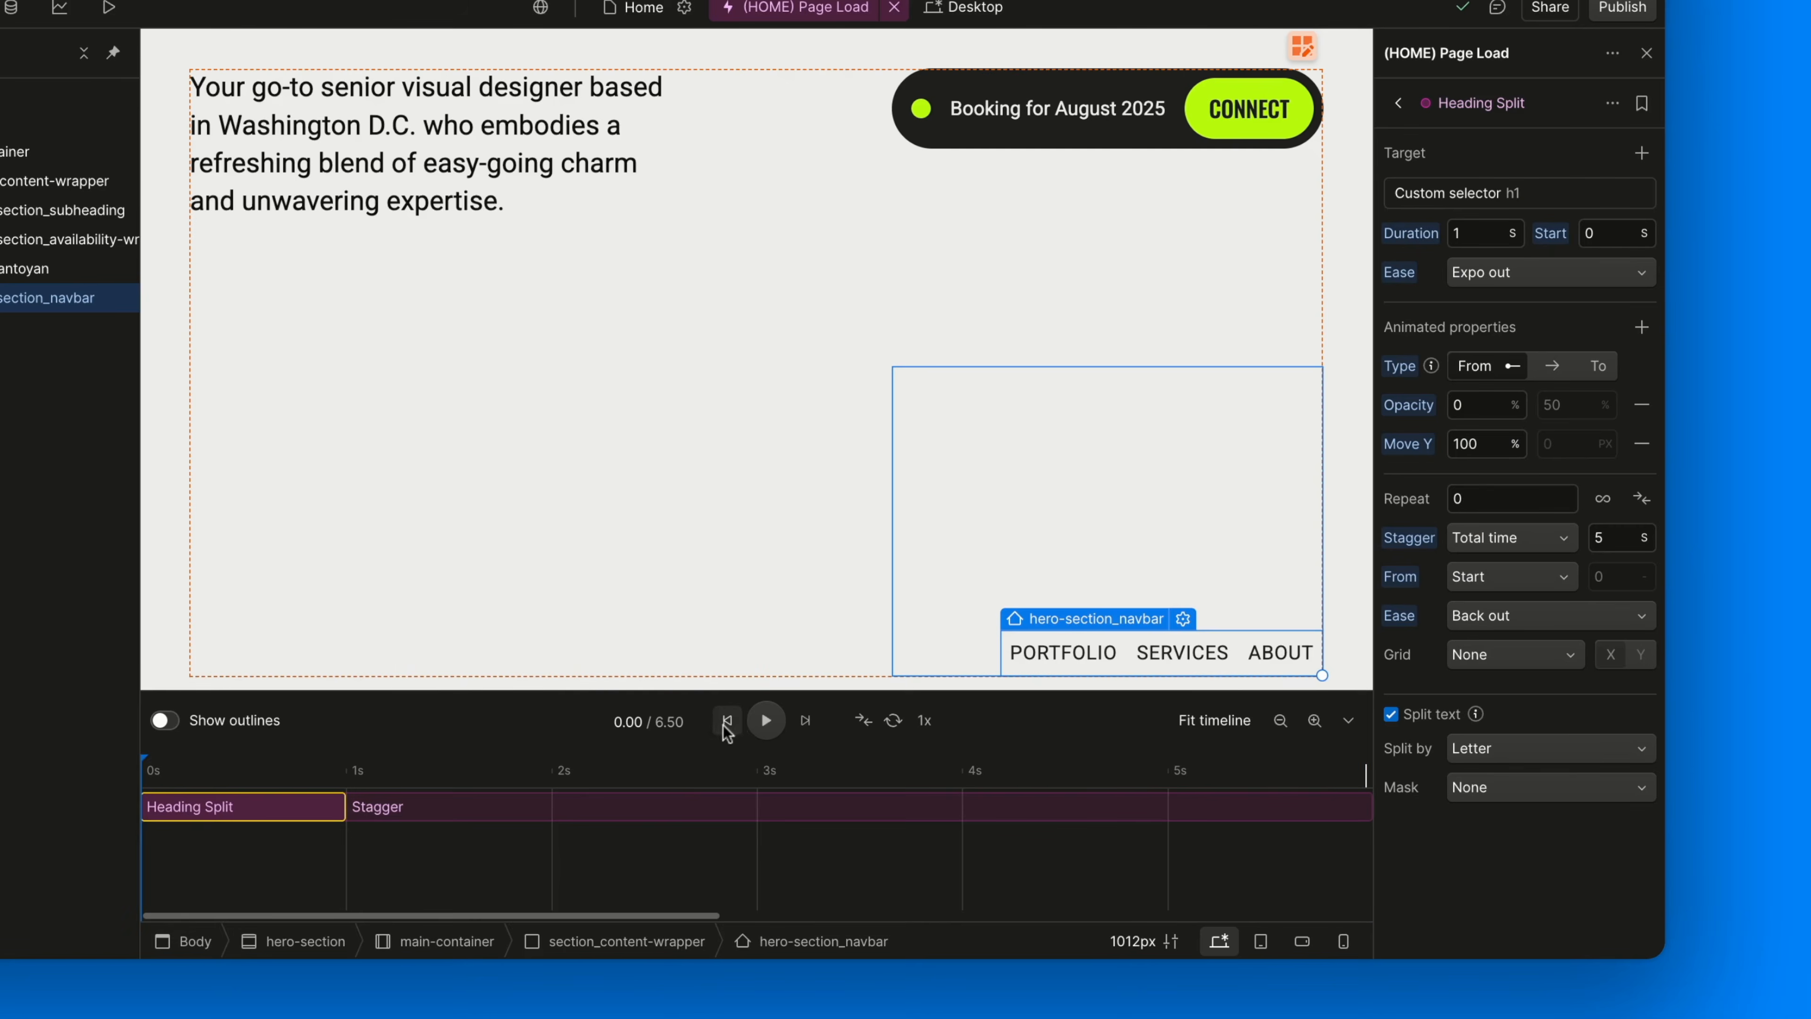
{"action": "left_click", "coordinate": [766, 719]}
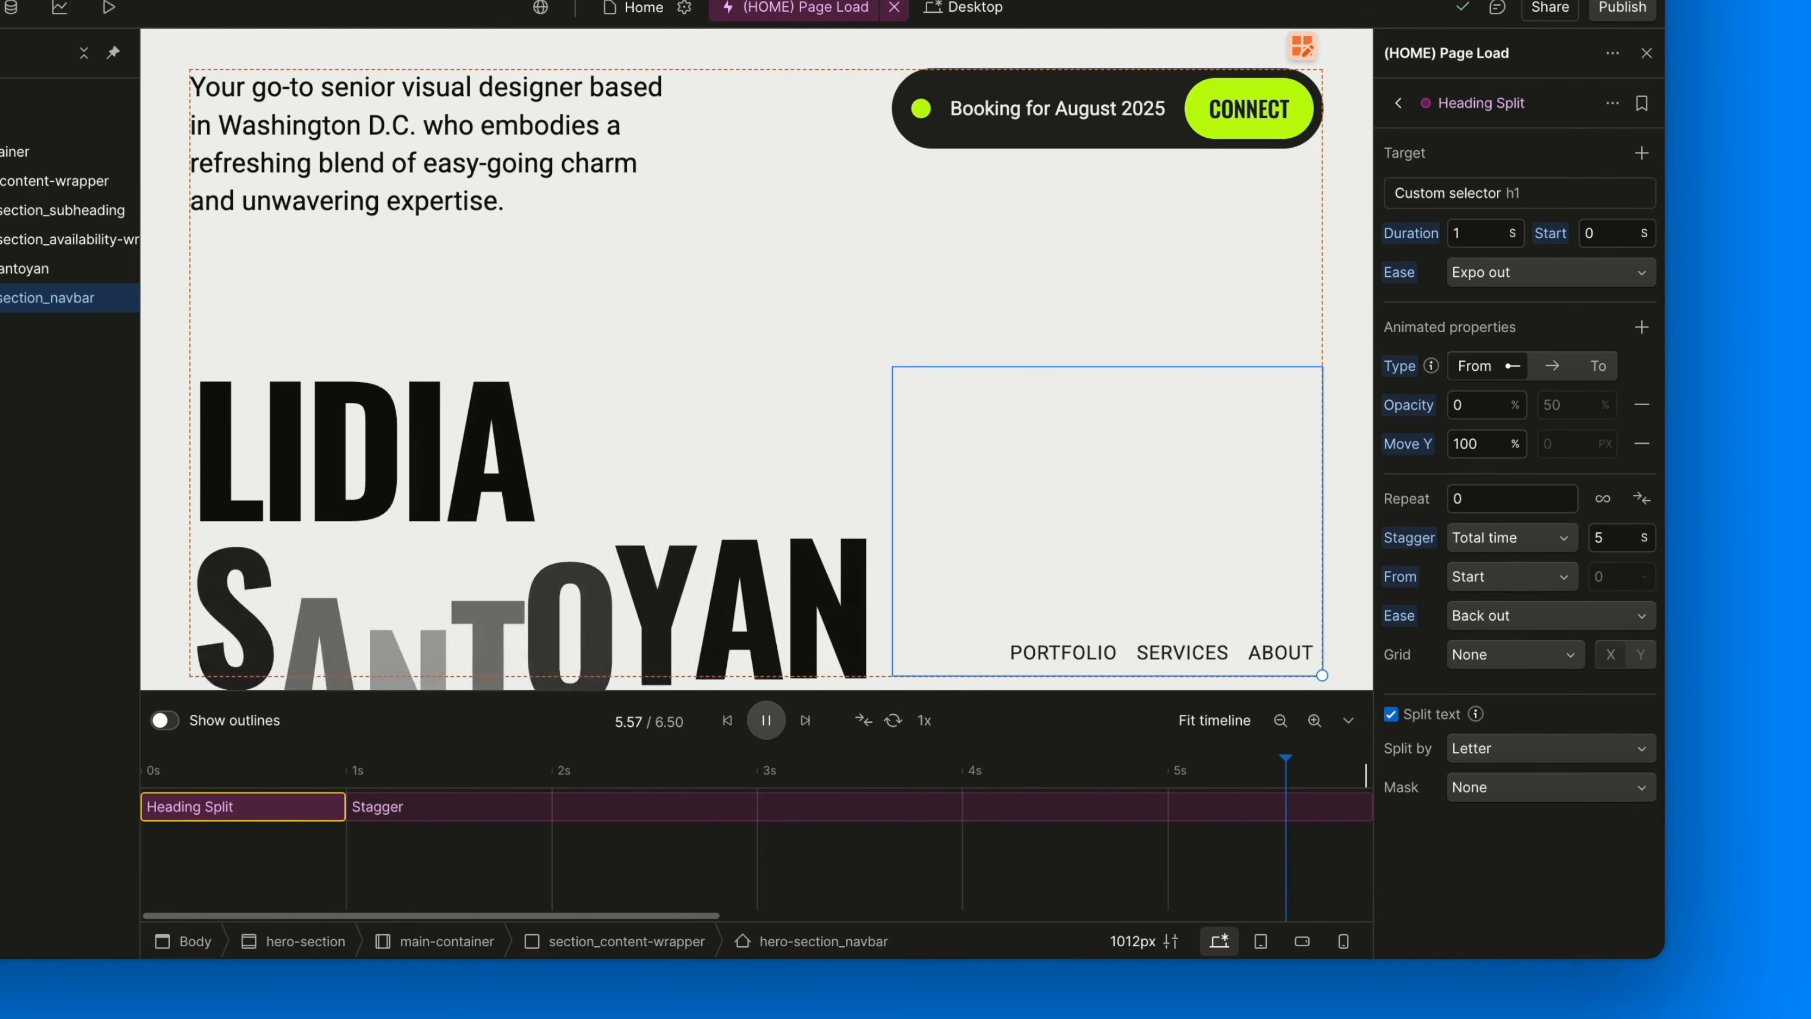
Set the stagger's ease to Bounce in and play the heading animation
{"action": "left_click", "coordinate": [1499, 614]}
{"action": "scroll", "coordinate": [1526, 460], "scroll_direction": "down", "scroll_amount": 1}
{"action": "left_click", "coordinate": [1528, 466]}
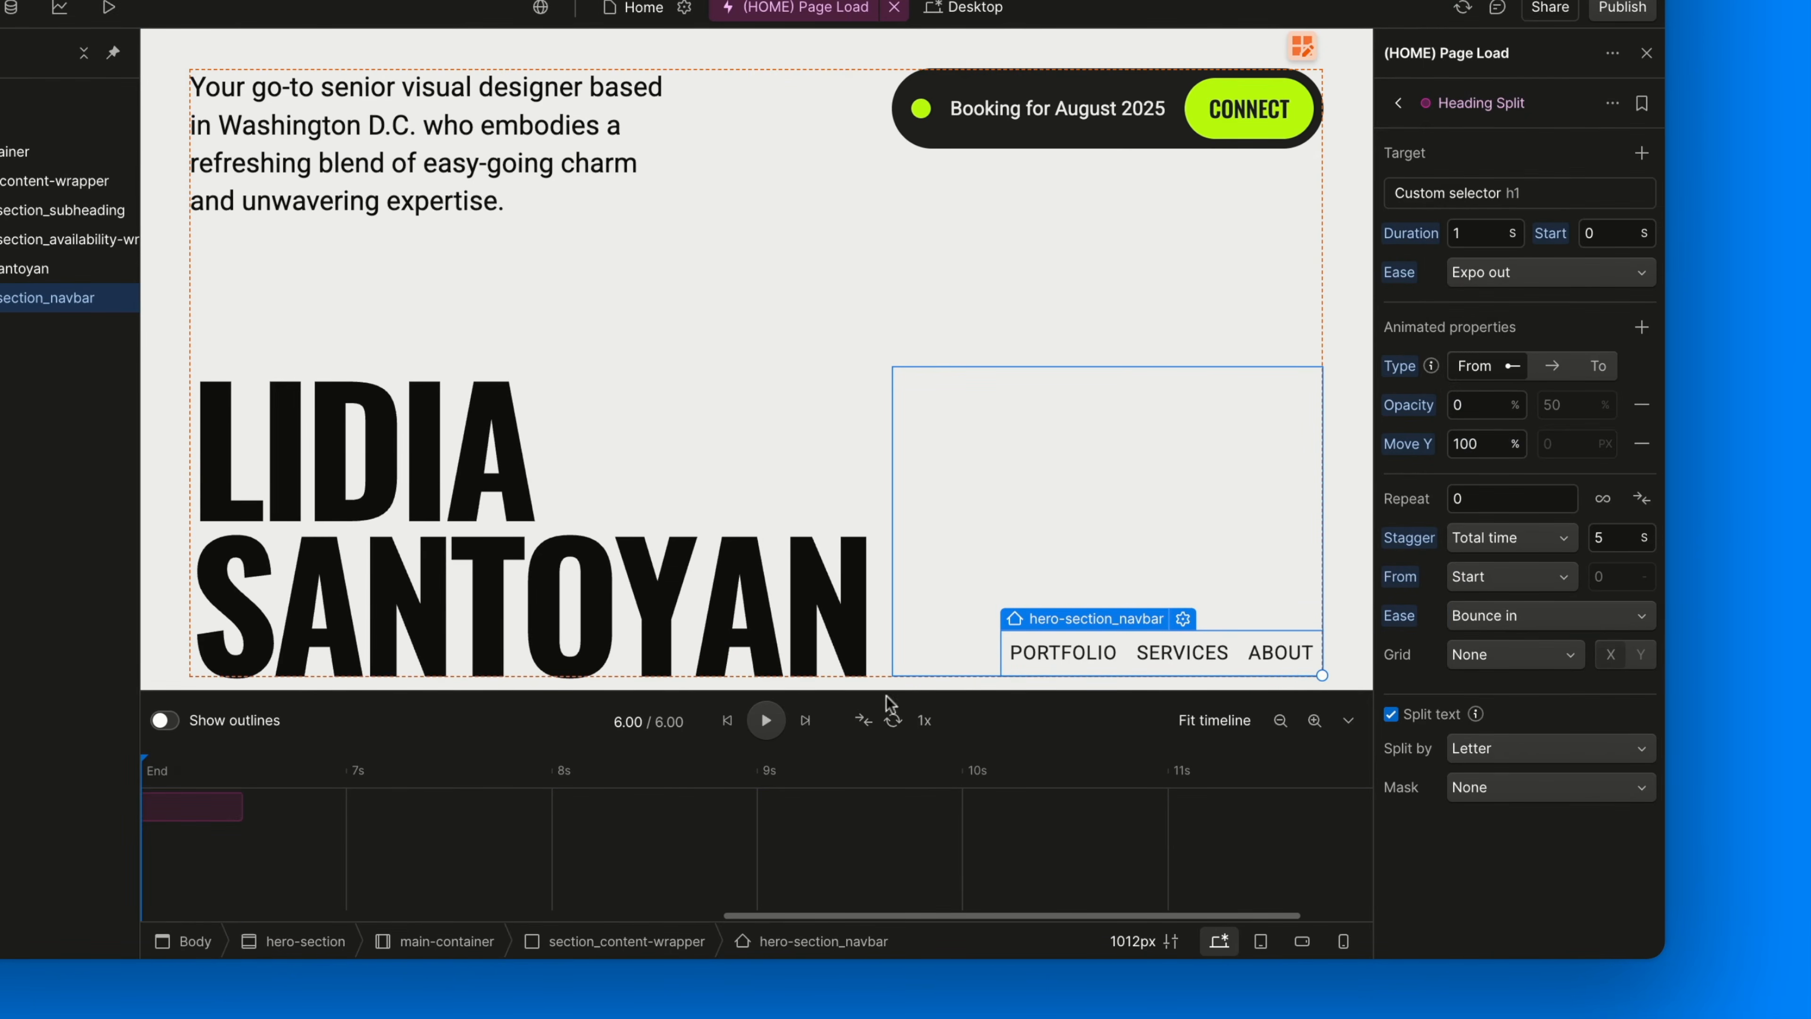
{"action": "left_click", "coordinate": [757, 734]}
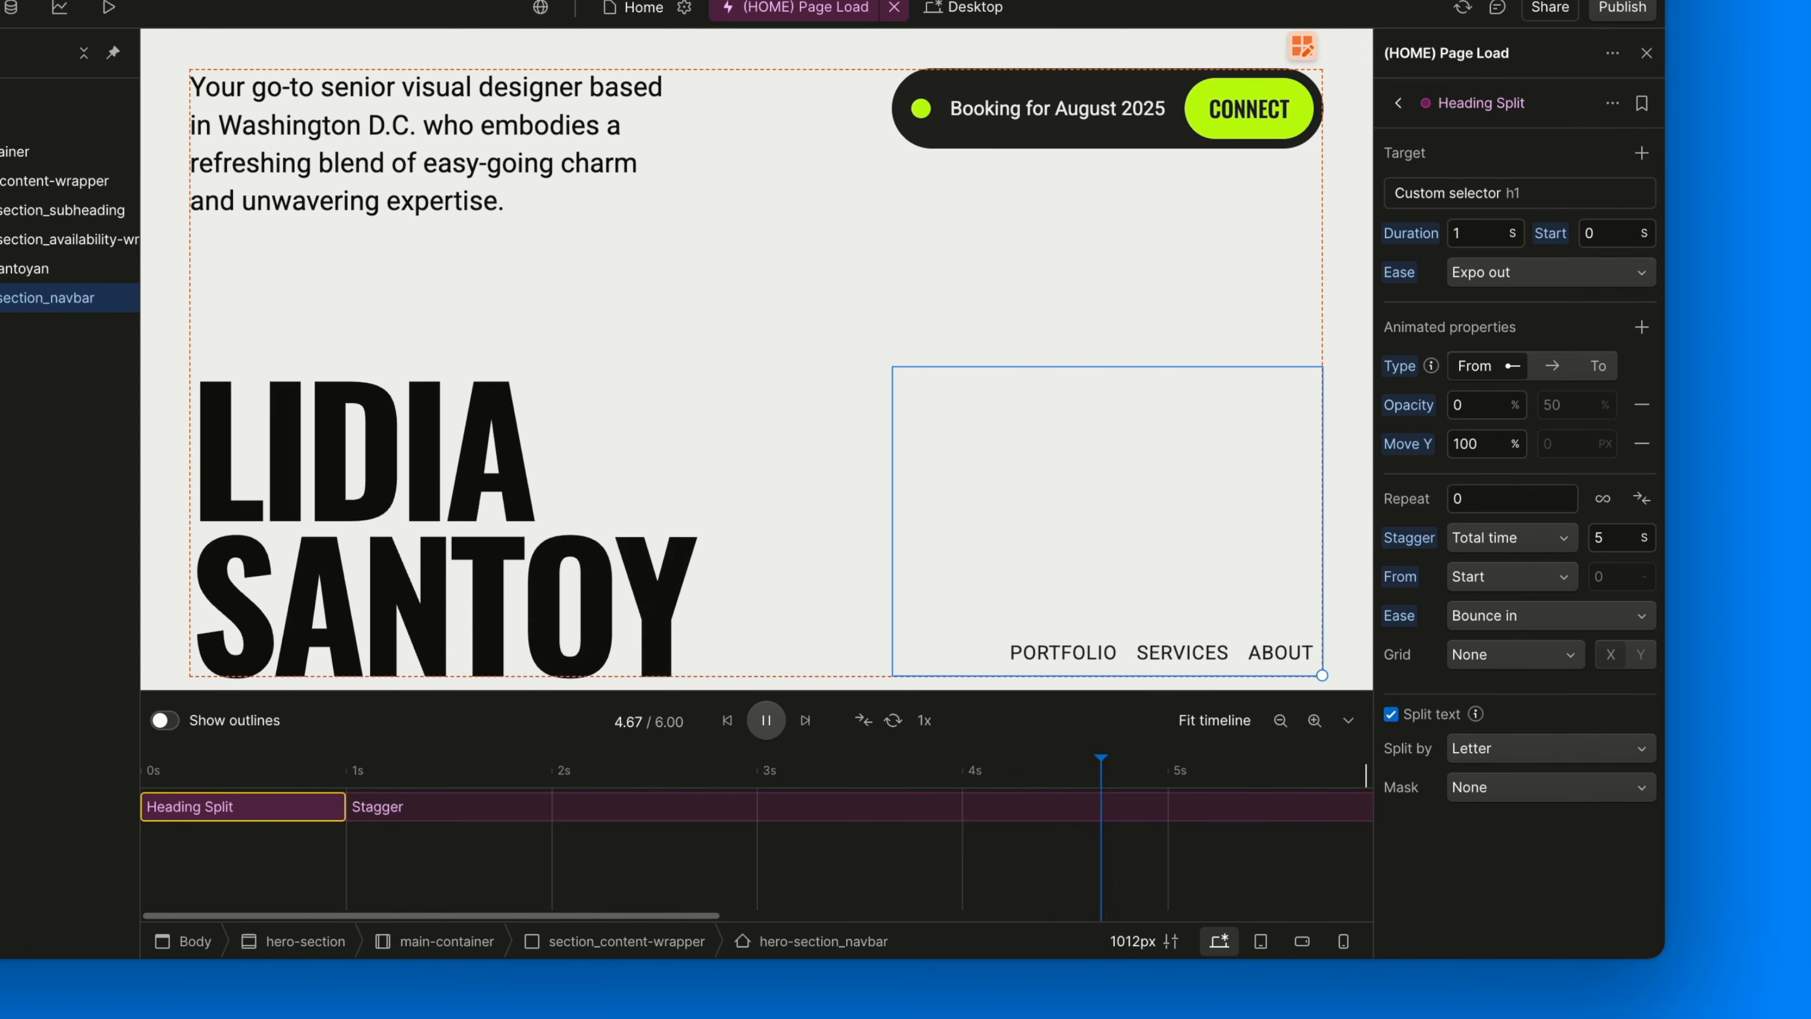
Set the stagger's ease to Elastic in out and play the heading animation from the start
{"action": "left_click", "coordinate": [1505, 615]}
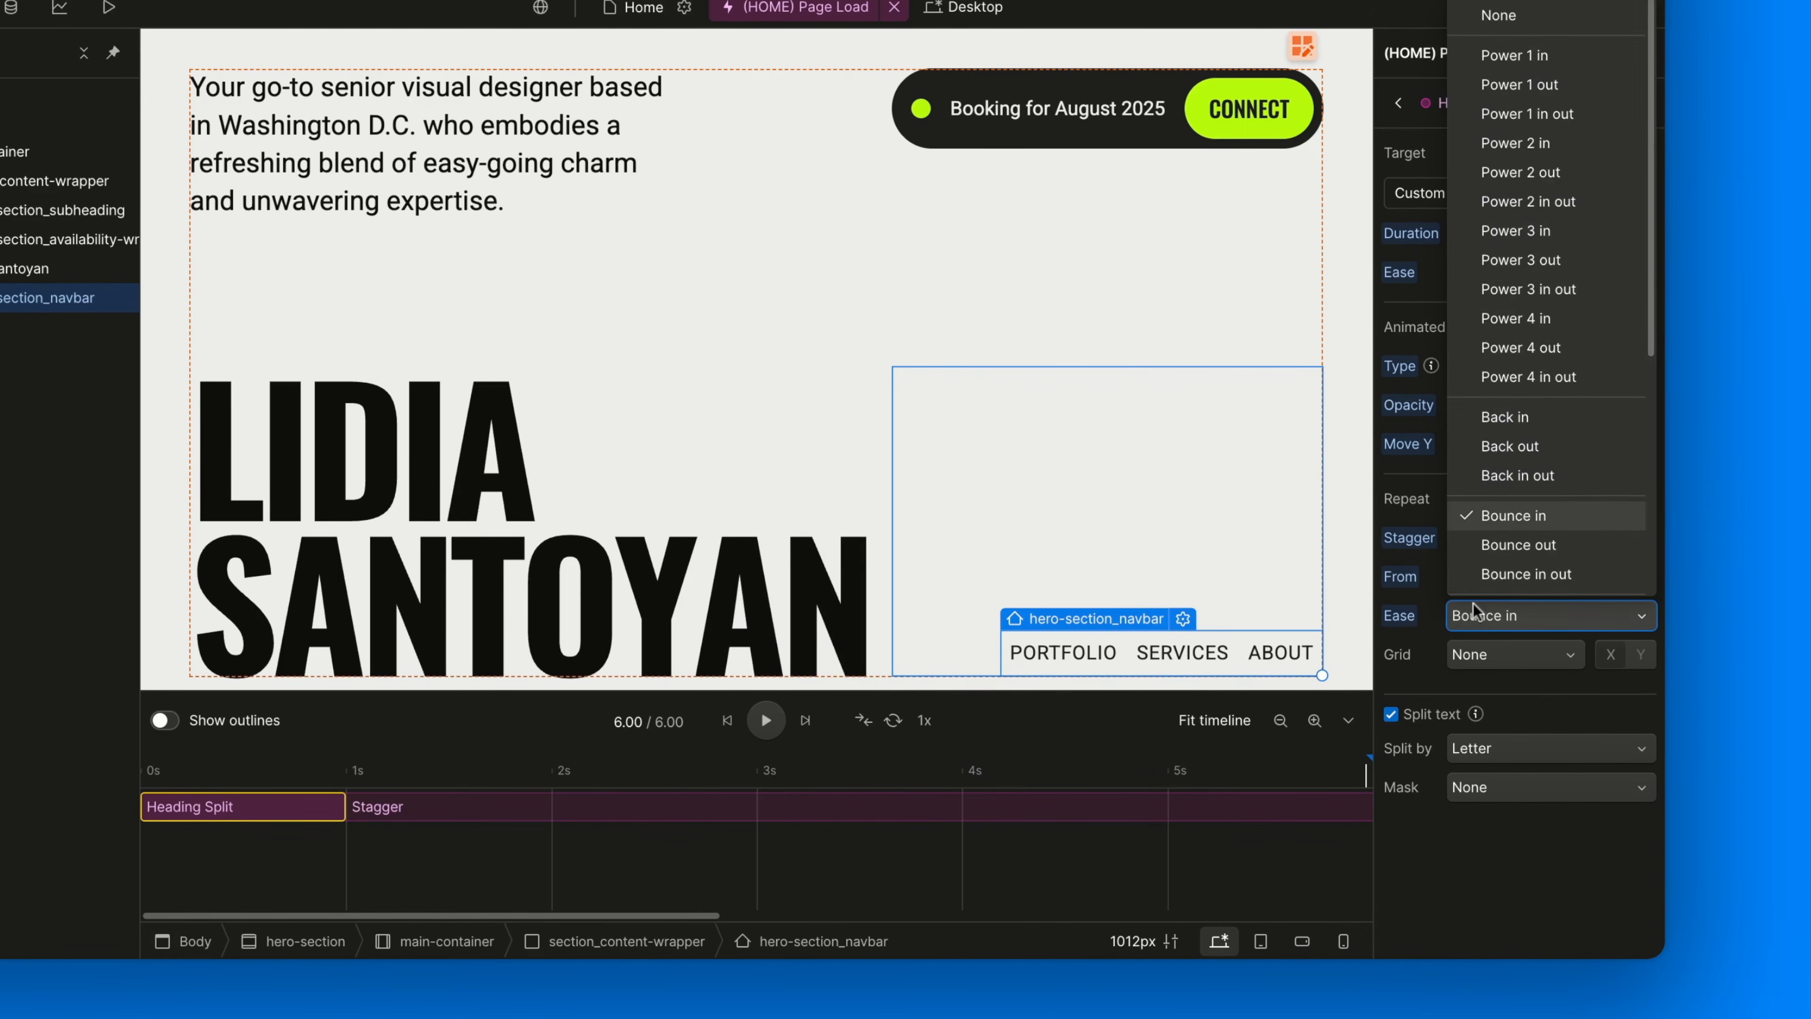
{"action": "scroll", "coordinate": [1497, 521], "scroll_direction": "down", "scroll_amount": 3}
{"action": "left_click", "coordinate": [1544, 390]}
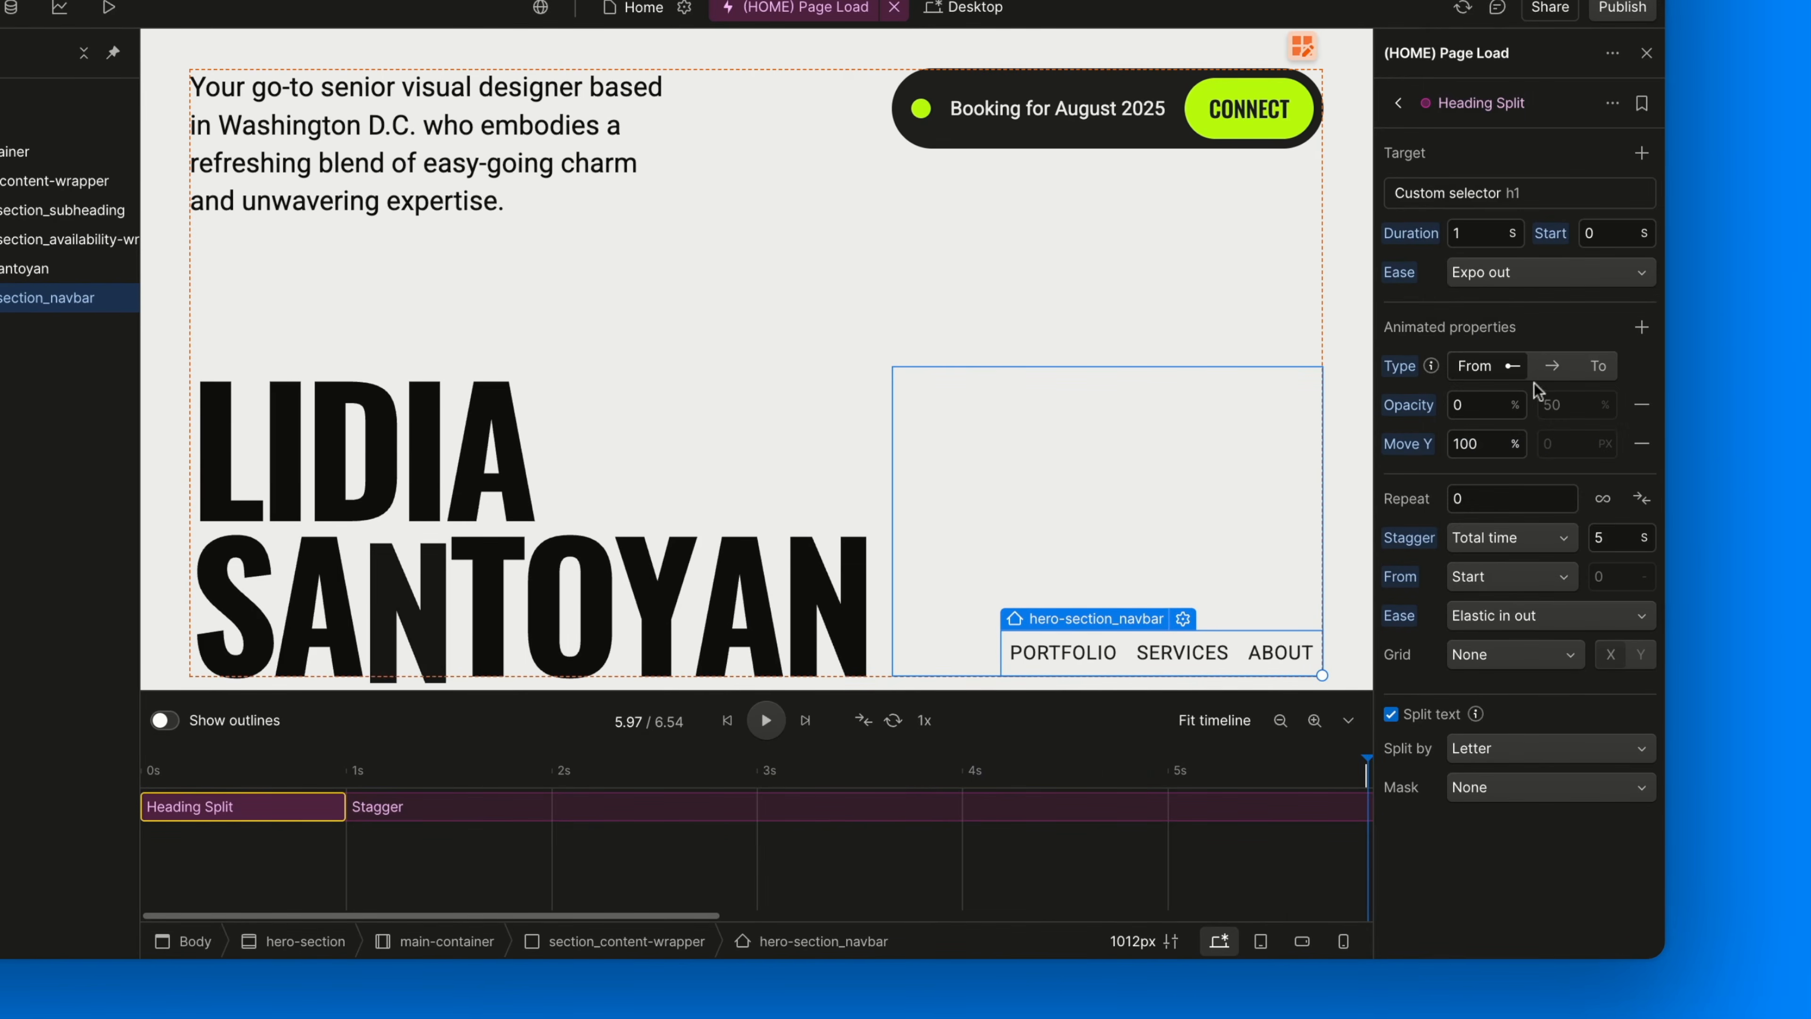
{"action": "left_click", "coordinate": [723, 720]}
{"action": "left_click", "coordinate": [782, 721]}
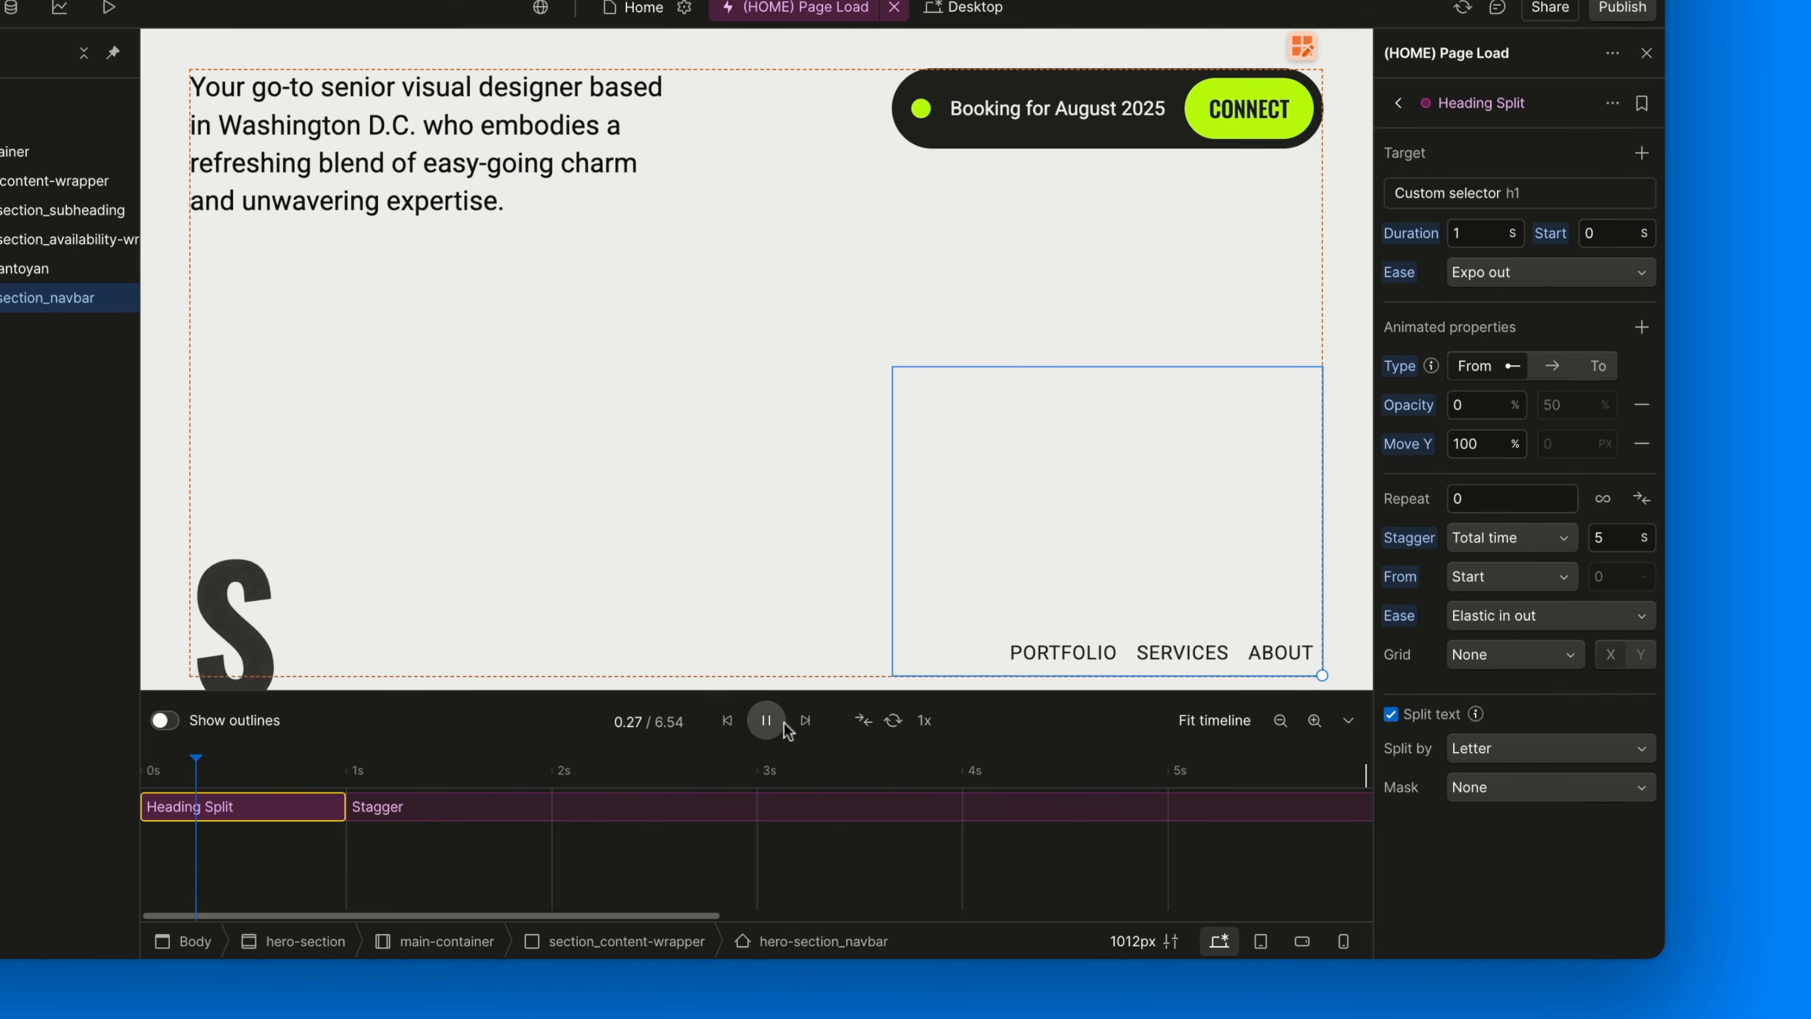